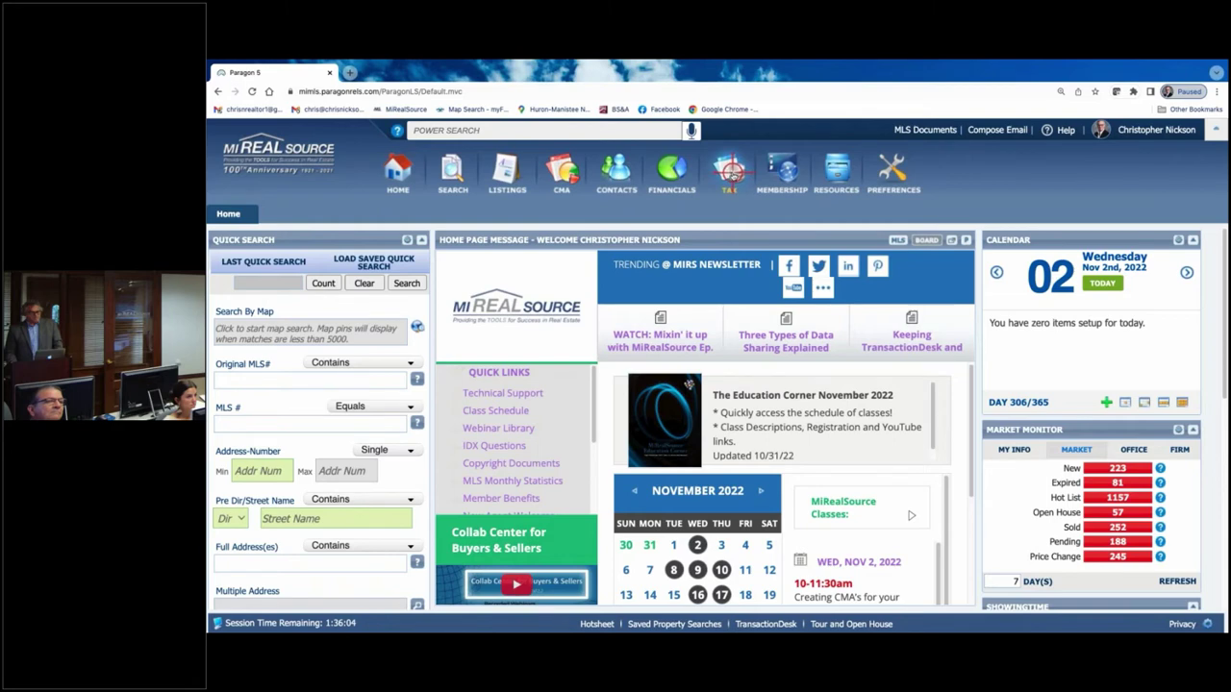
- Open BS&A Online from the Tax menu and select the City of Sterling Heights
left_click(729, 171)
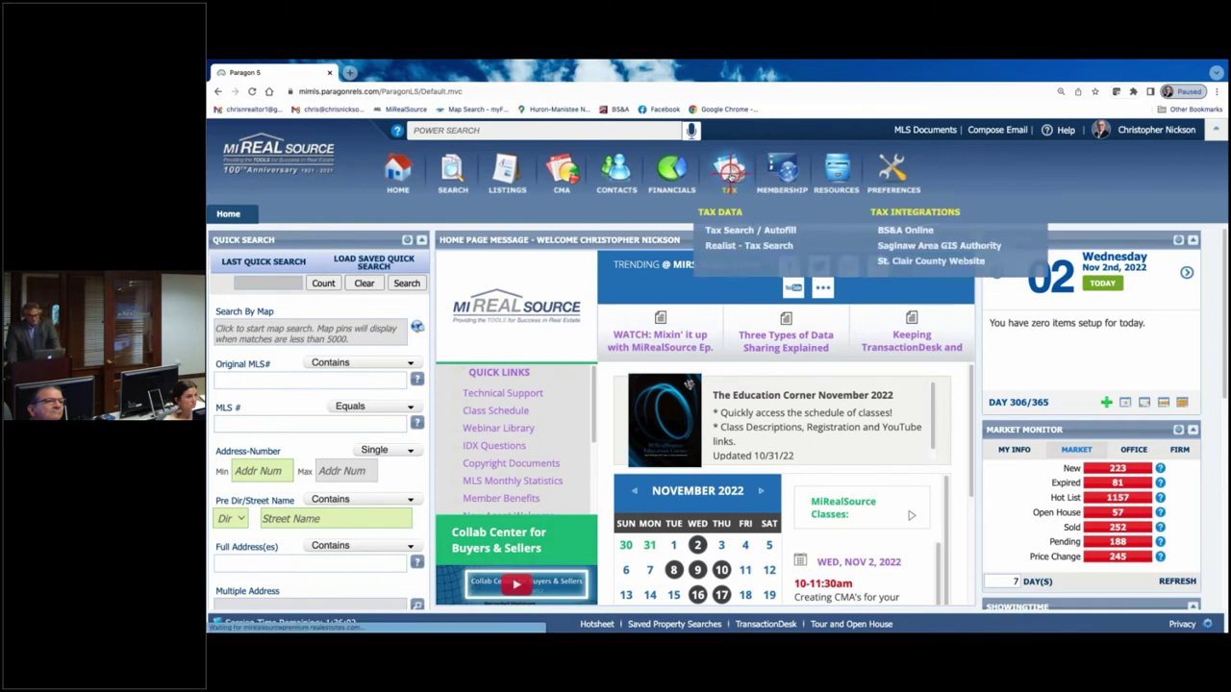
left_click(905, 229)
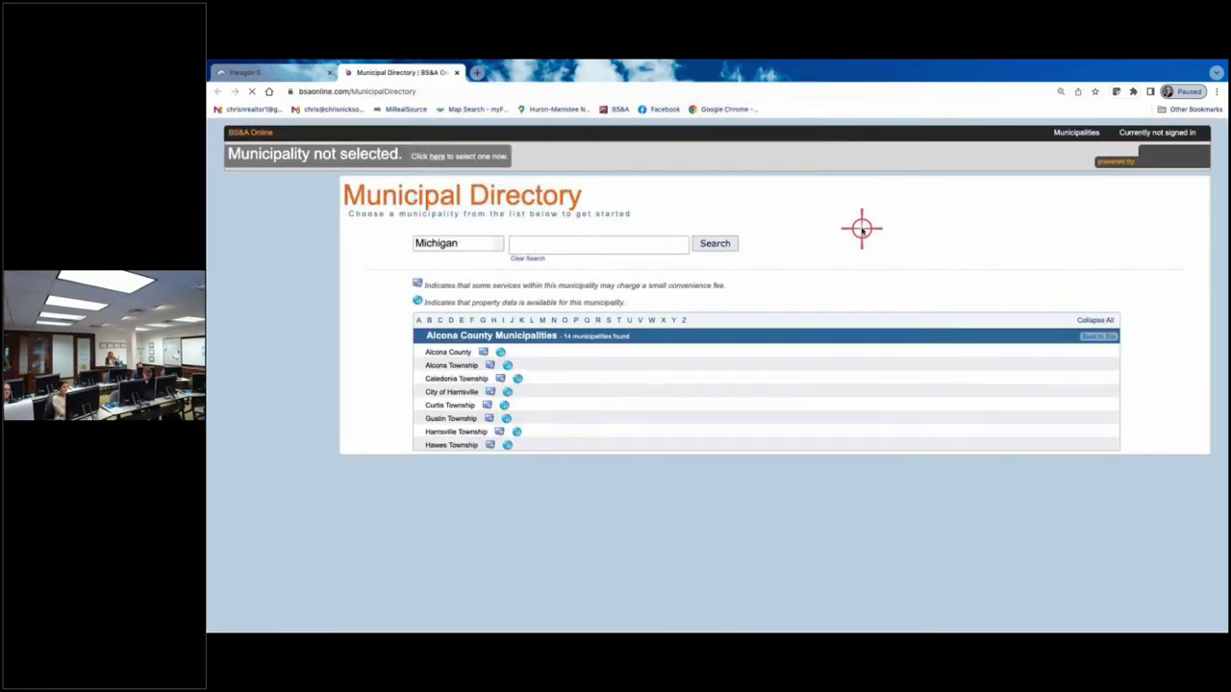
left_click(529, 243)
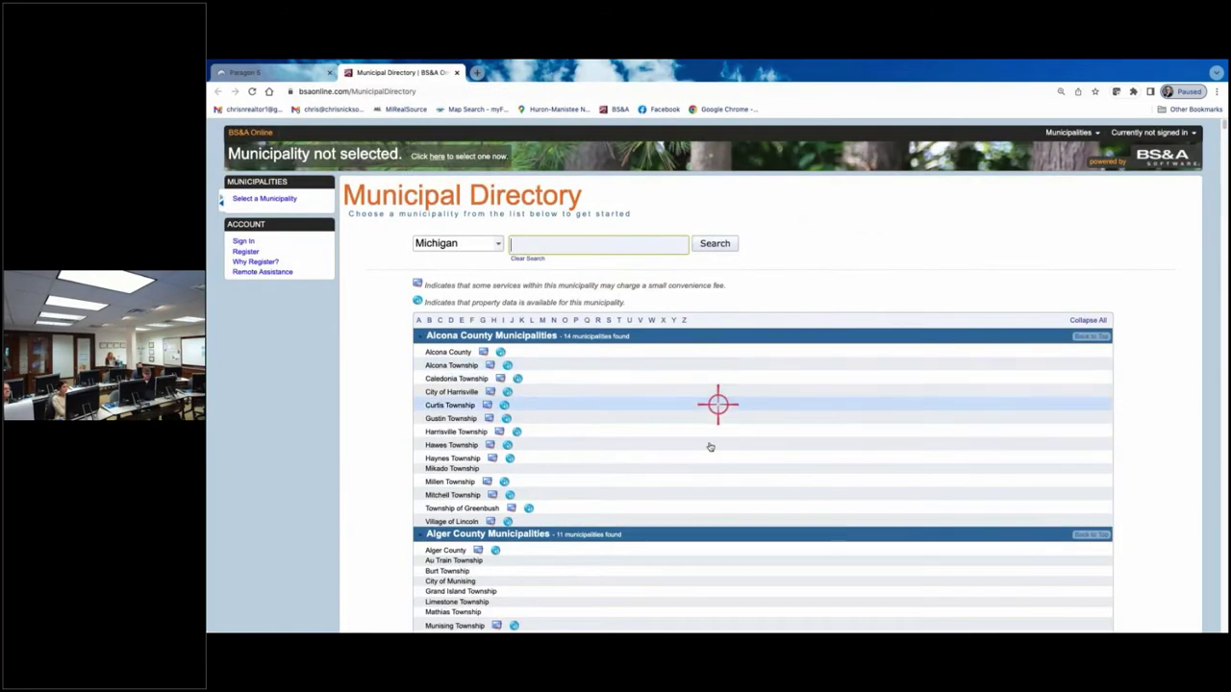
type("sterling")
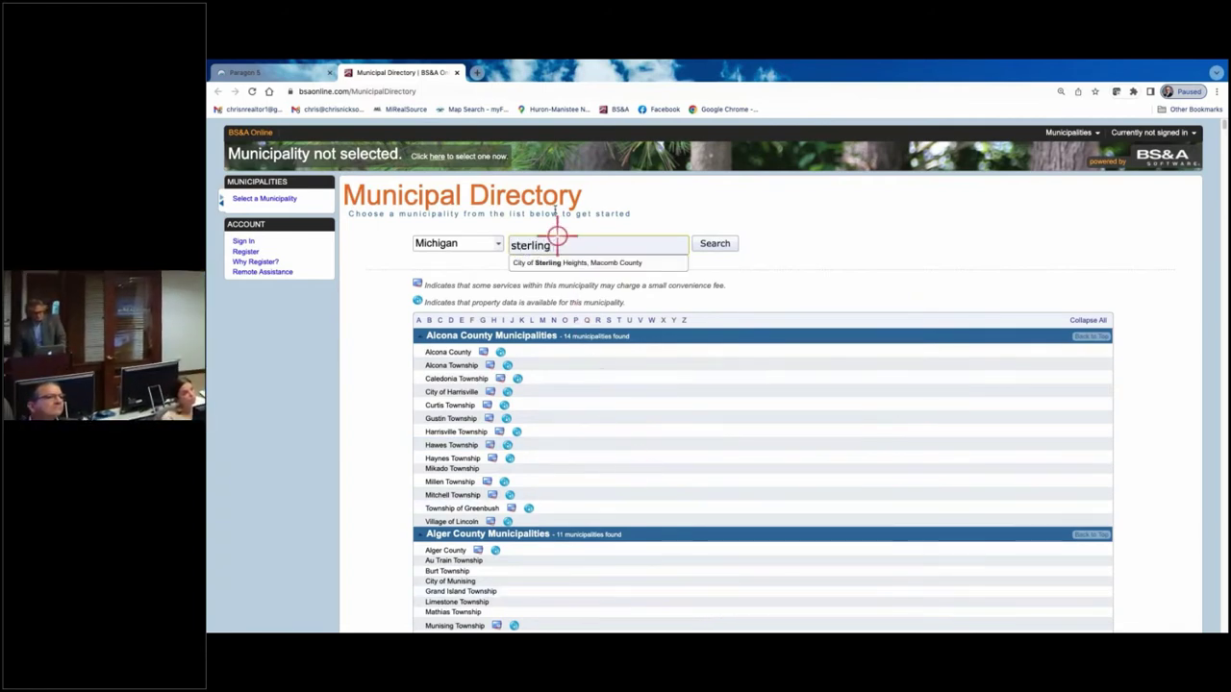
left_click(589, 262)
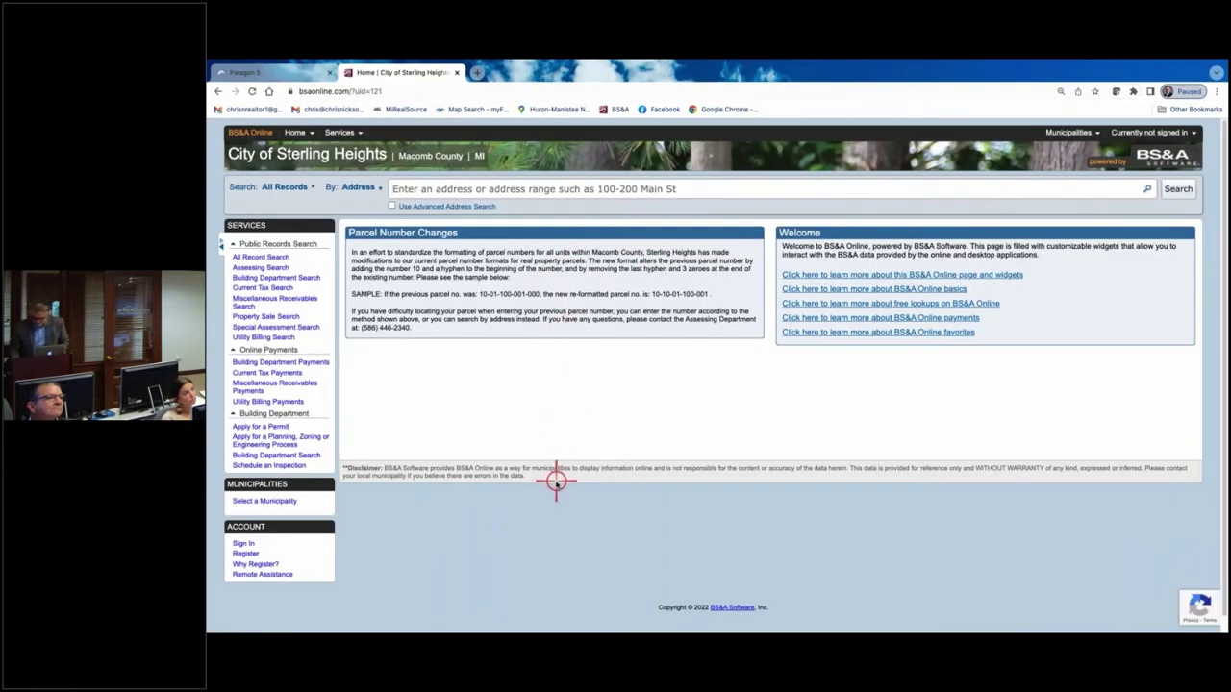
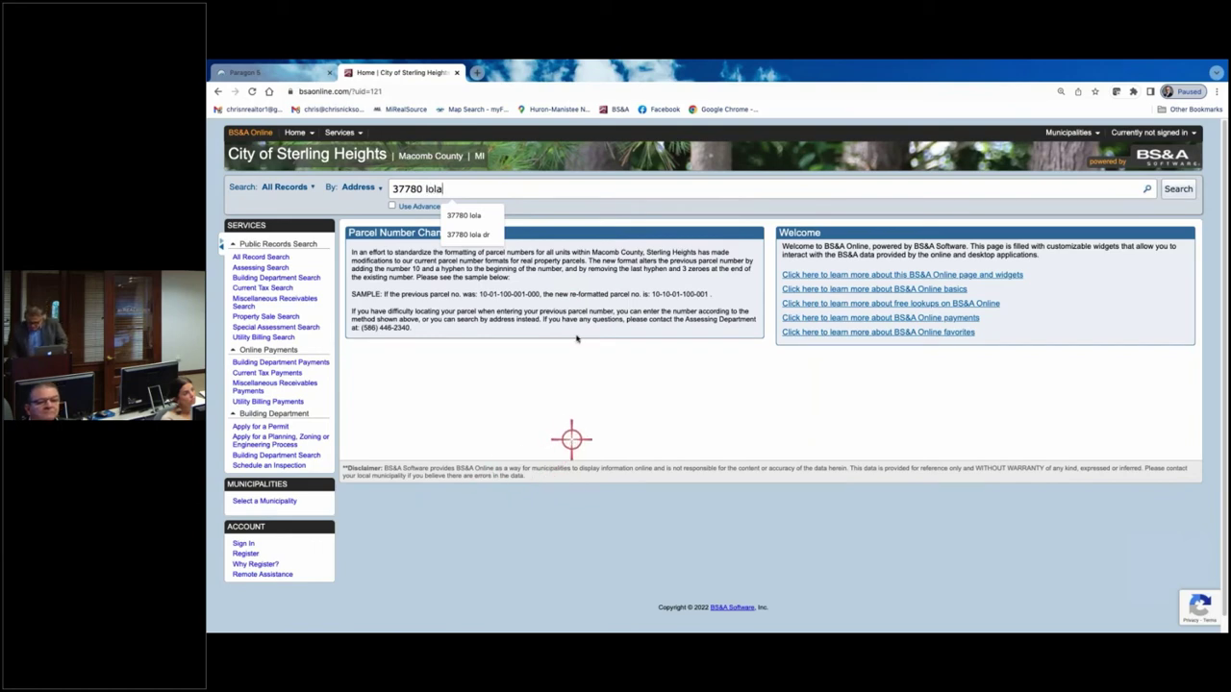
mouse_move(1152, 133)
left_click(1190, 192)
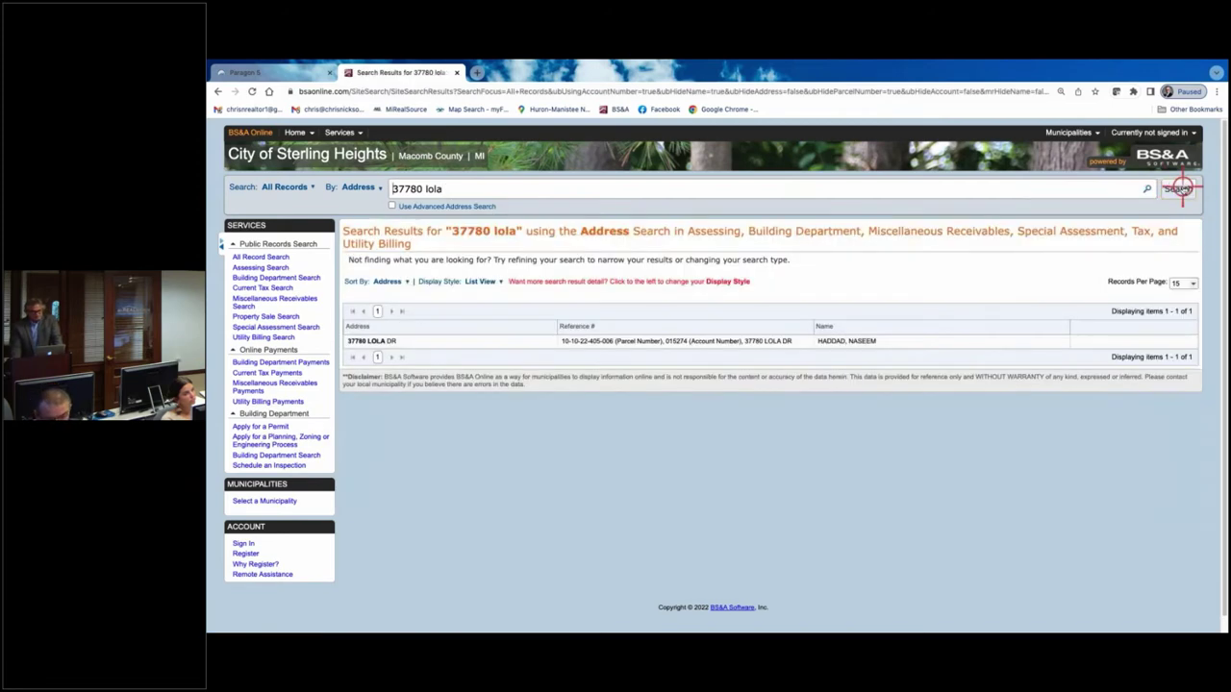
left_click(634, 343)
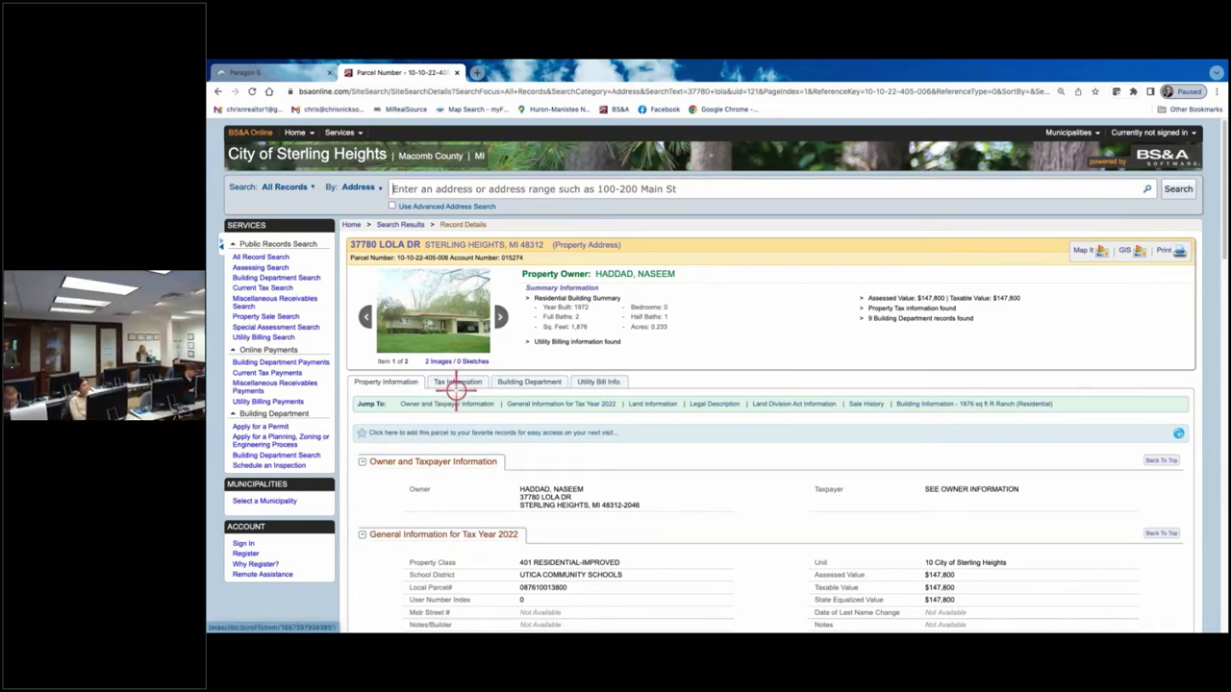
- Review the parcel's tax history on the Tax Information tab
left_click(459, 384)
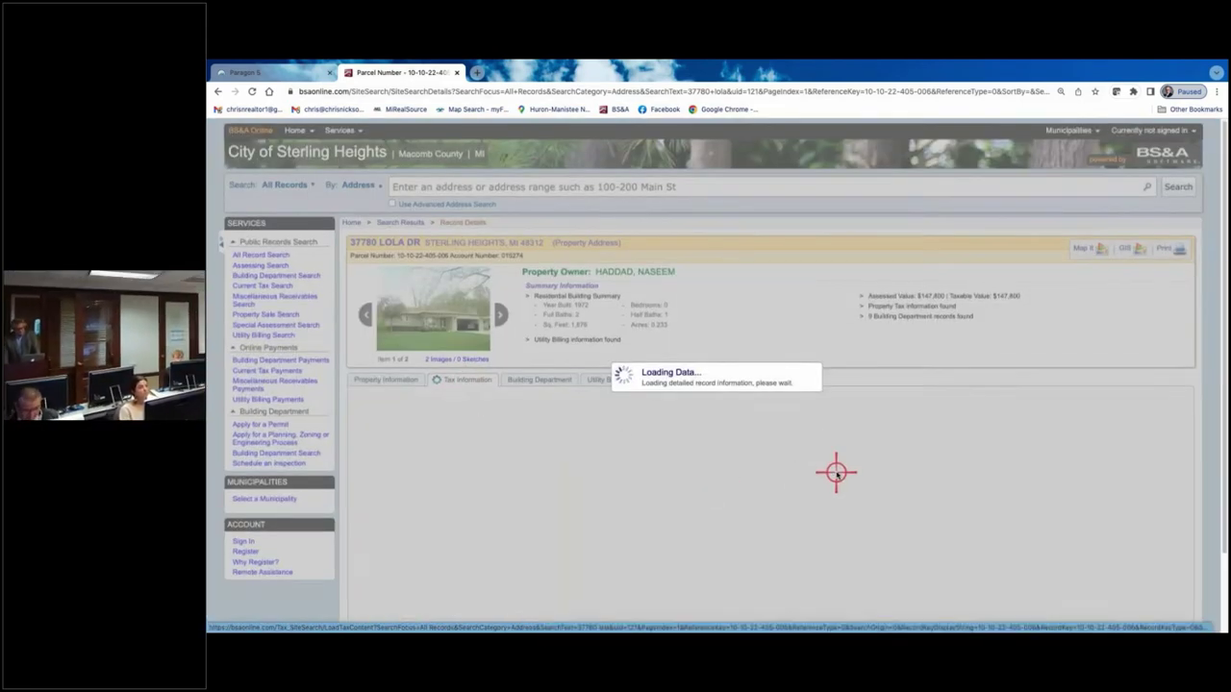
scroll(837, 466, "down", 3)
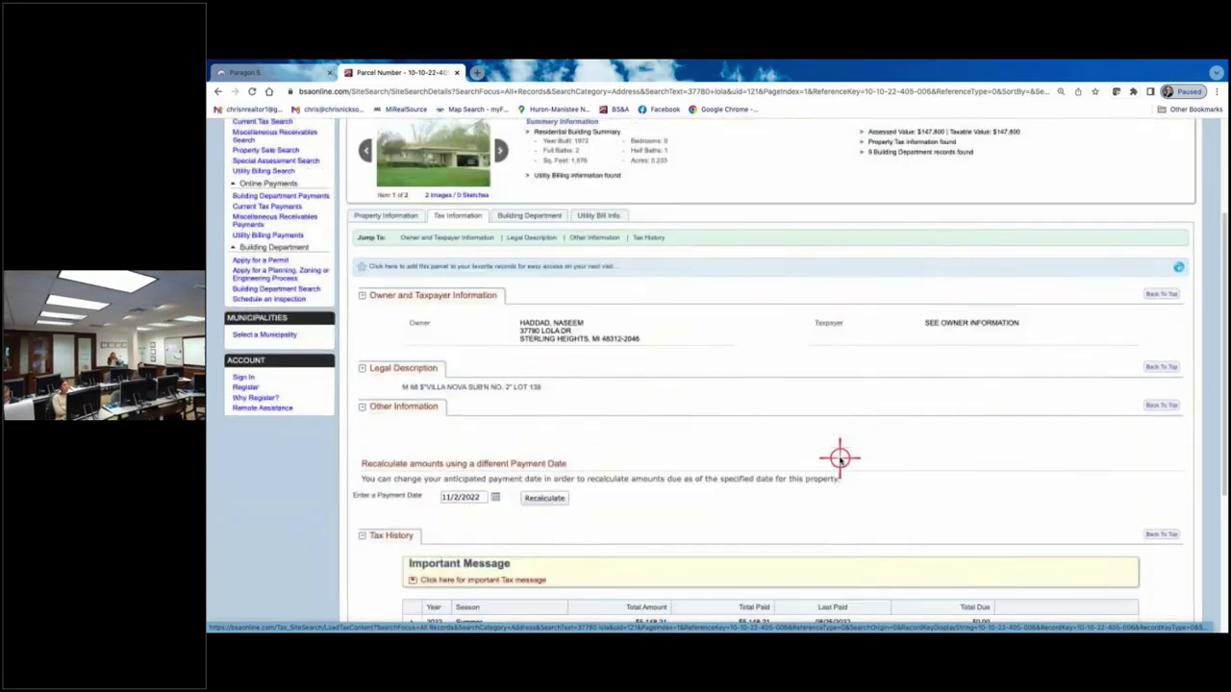
scroll(839, 458, "down", 3)
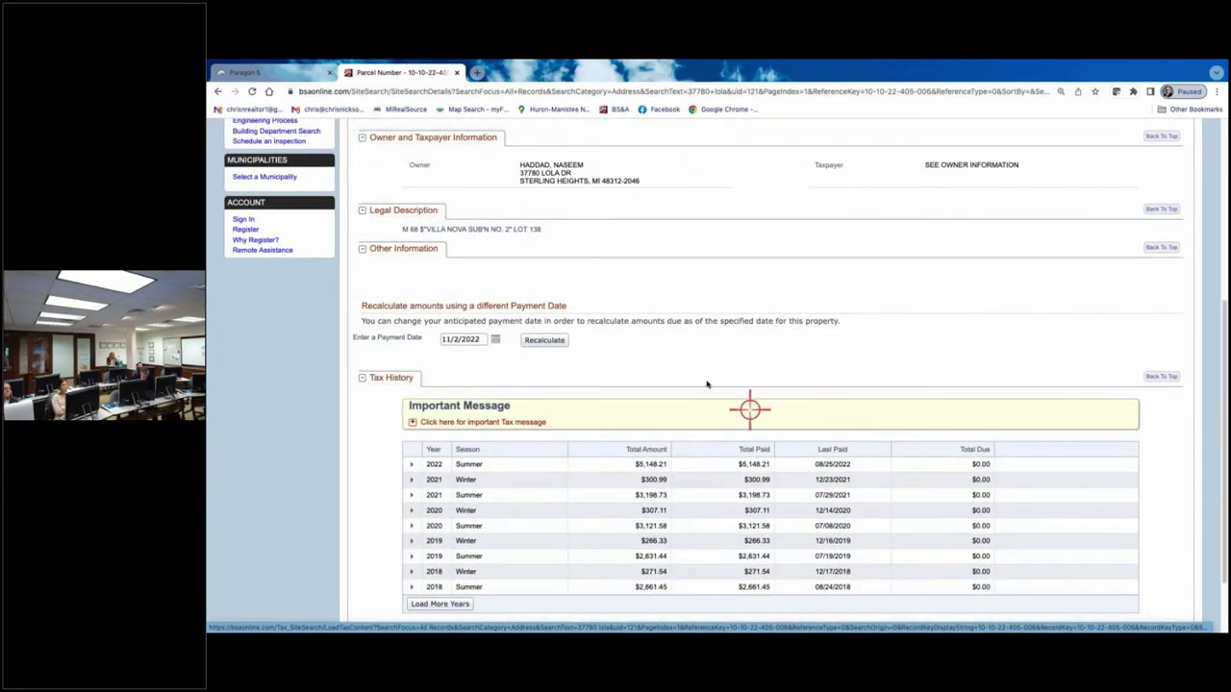
scroll(707, 383, "up", 6)
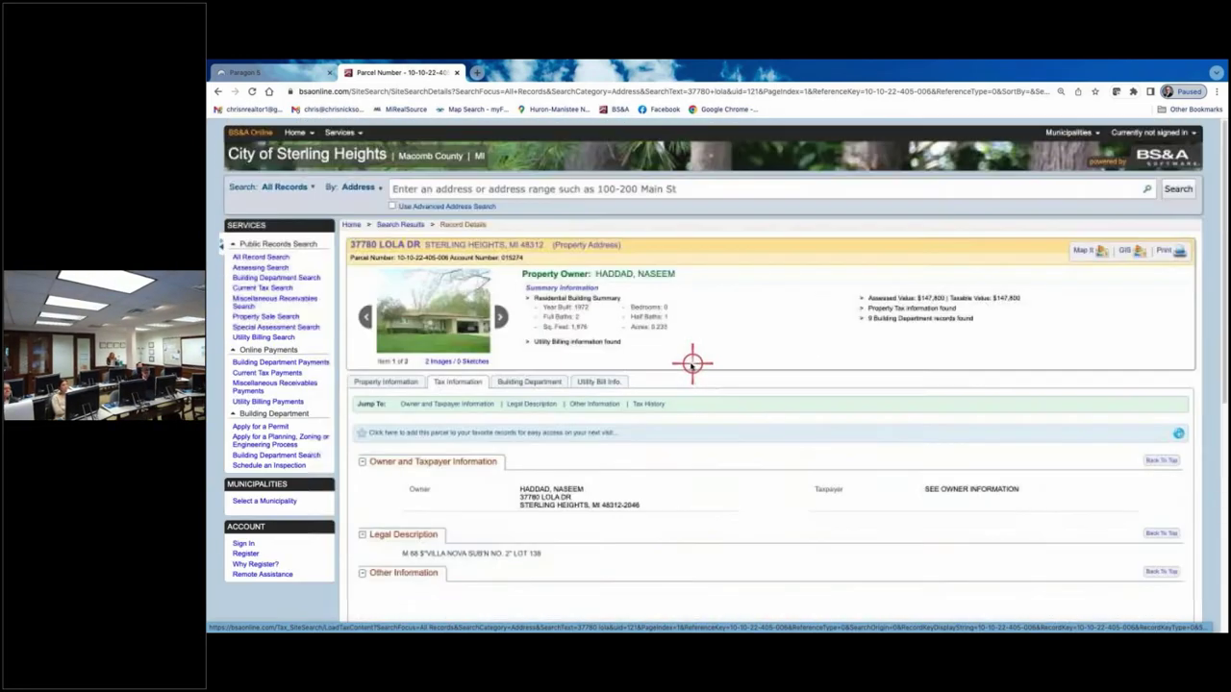
- Review the seven finaled permits on the Building Department tab
left_click(519, 379)
scroll(799, 527, "down", 2)
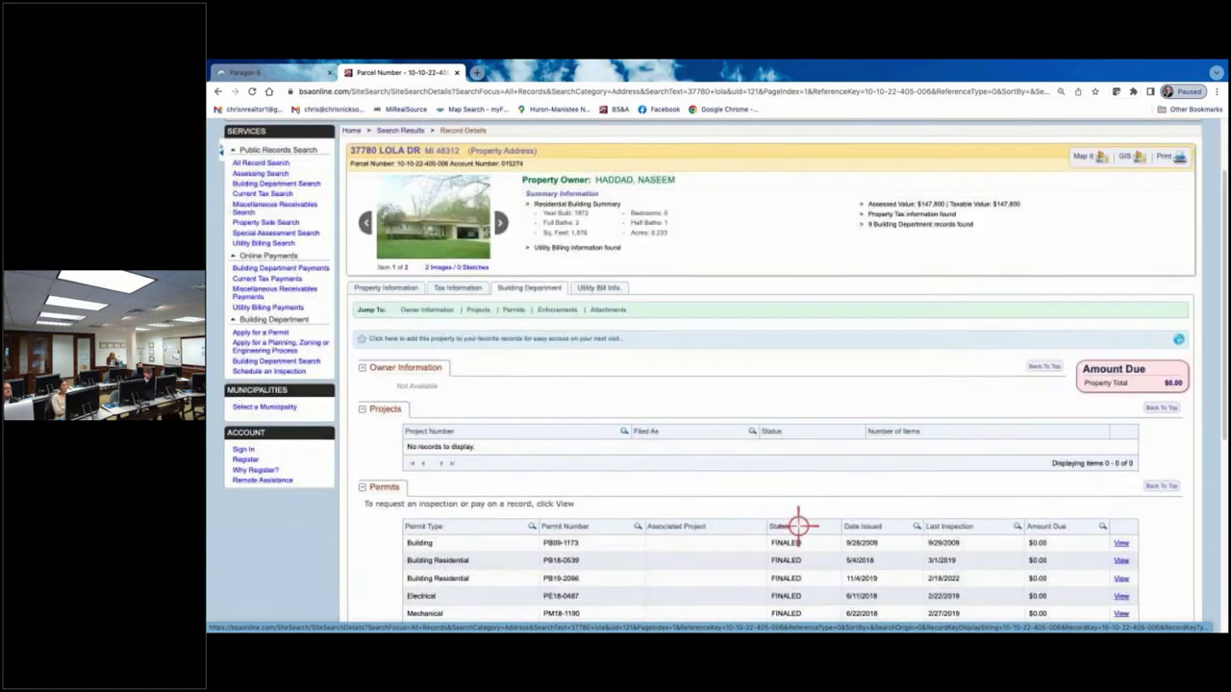
scroll(799, 527, "down", 2)
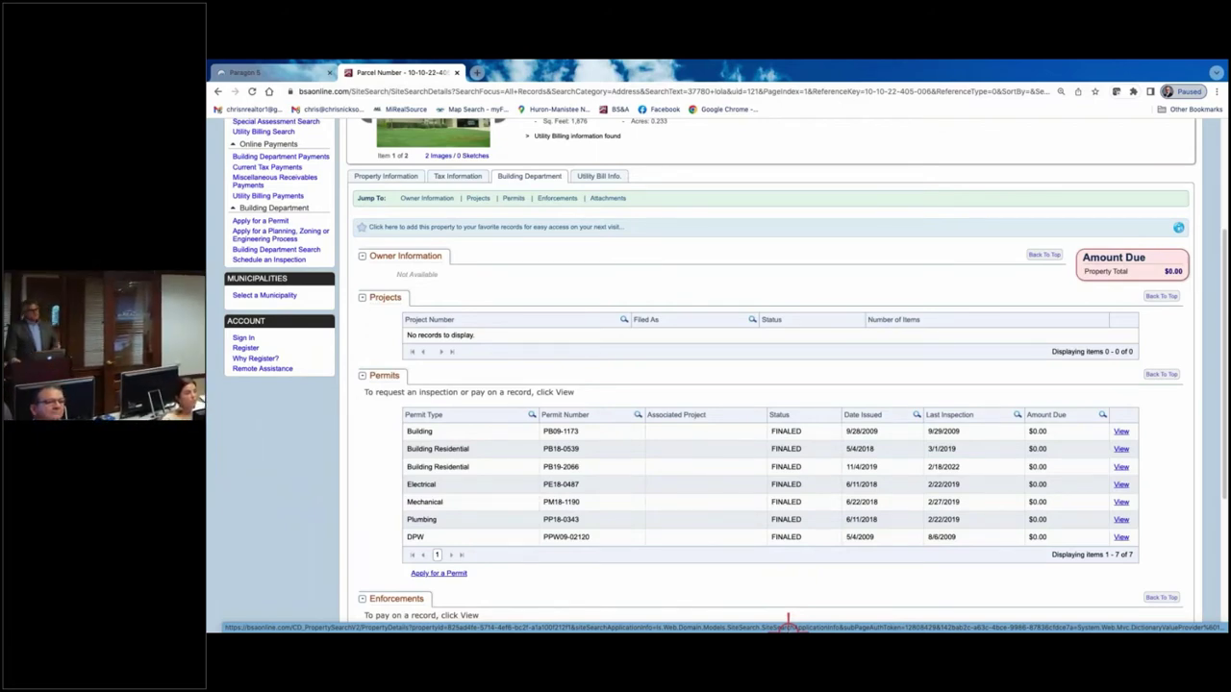
scroll(767, 348, "up", 3)
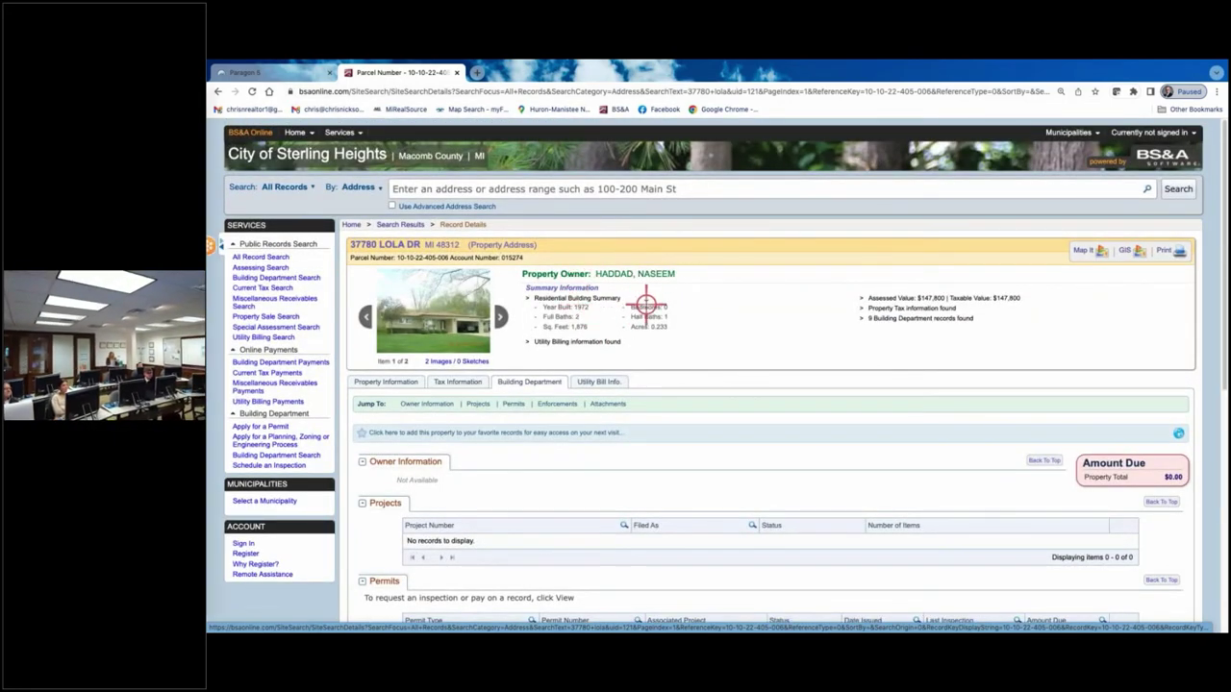
key("super+plus")
key("super+plus")
key("super+plus")
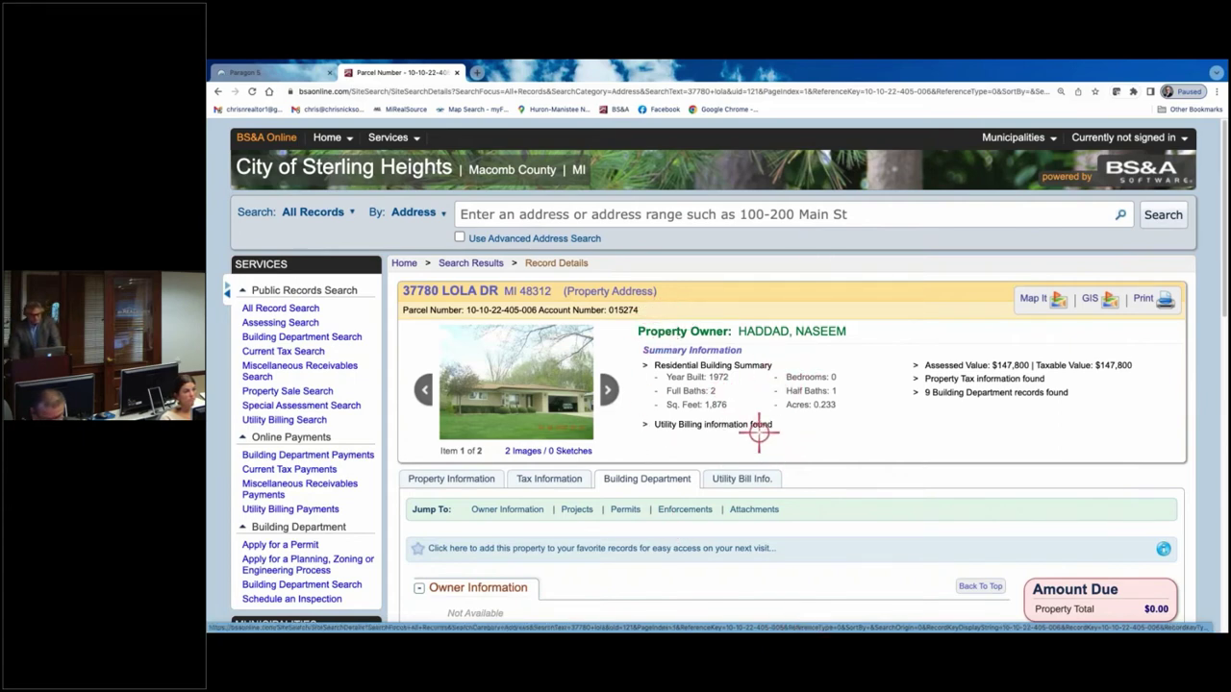
left_click(481, 478)
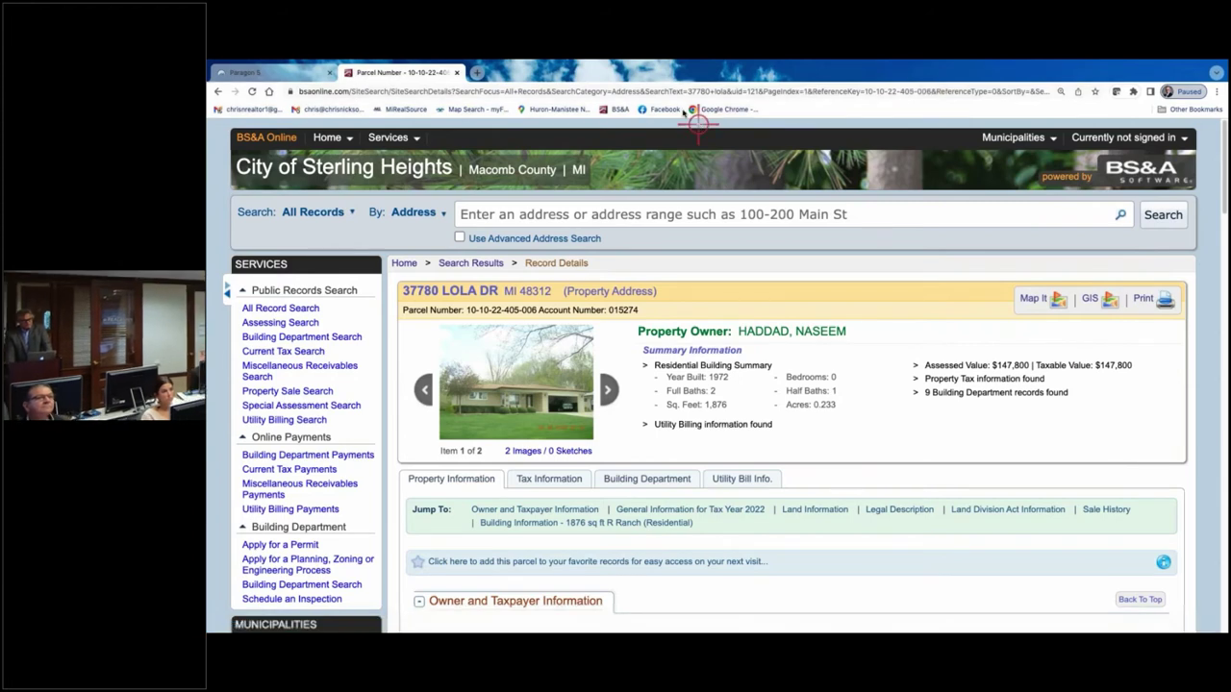
- Close the BS&A parcel page and start a new Residential search in Paragon
left_click(457, 73)
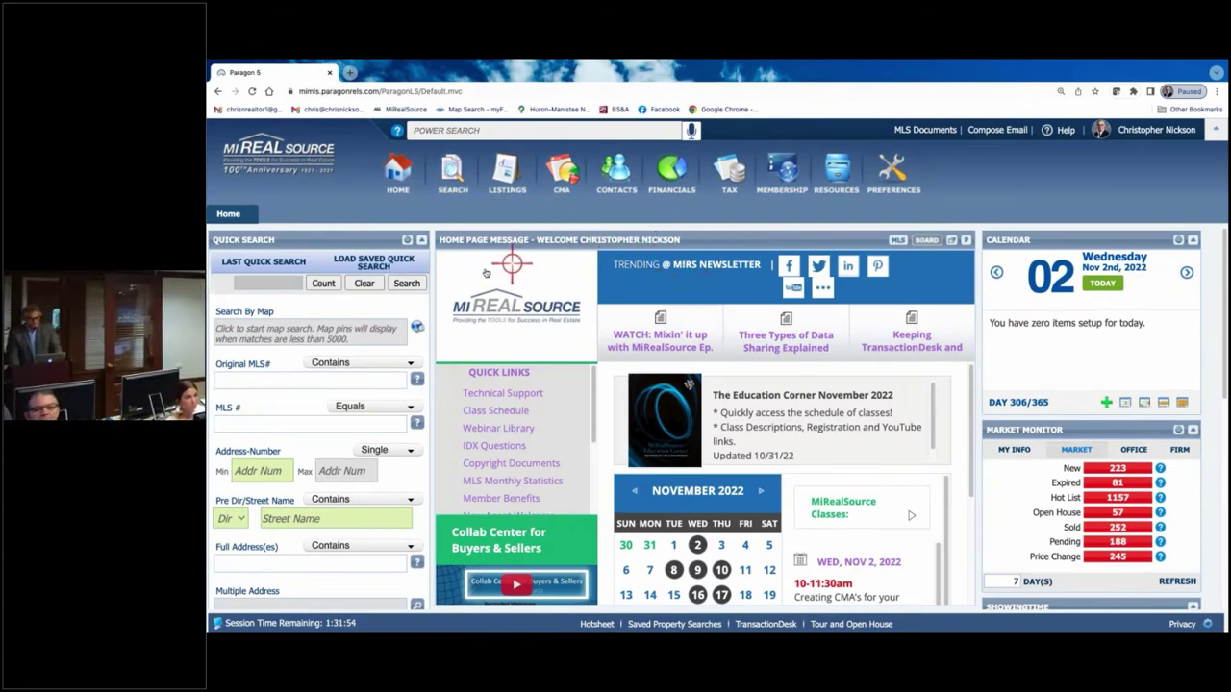
left_click(454, 173)
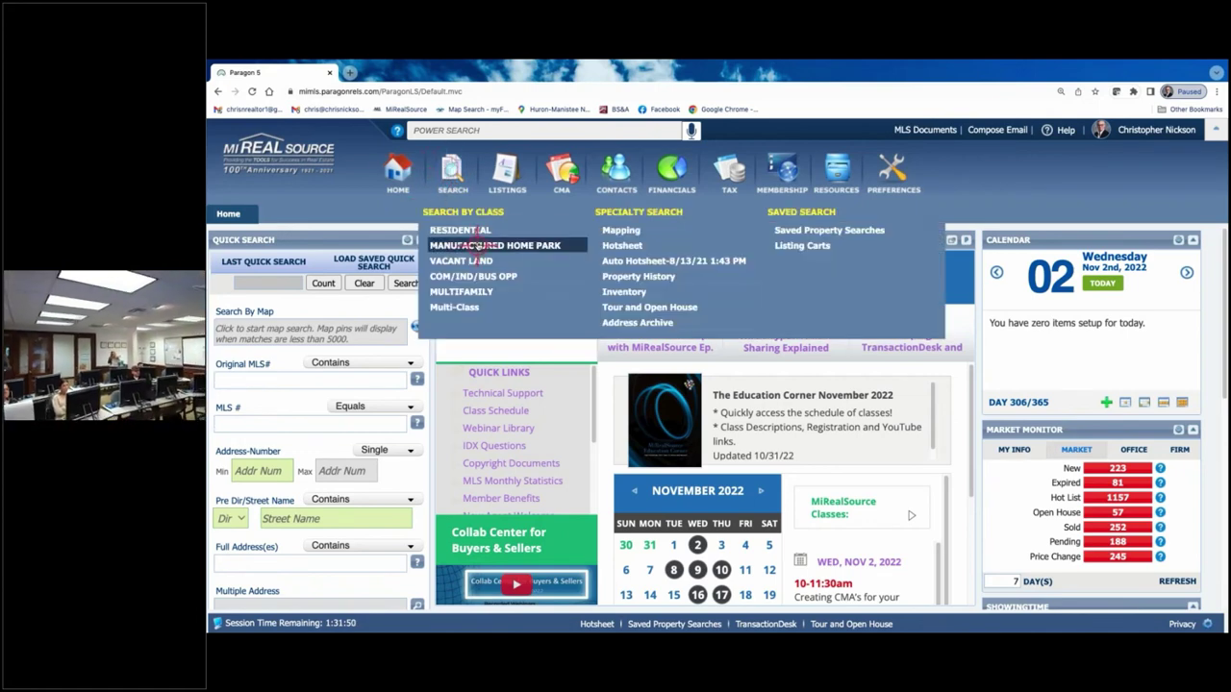
left_click(471, 230)
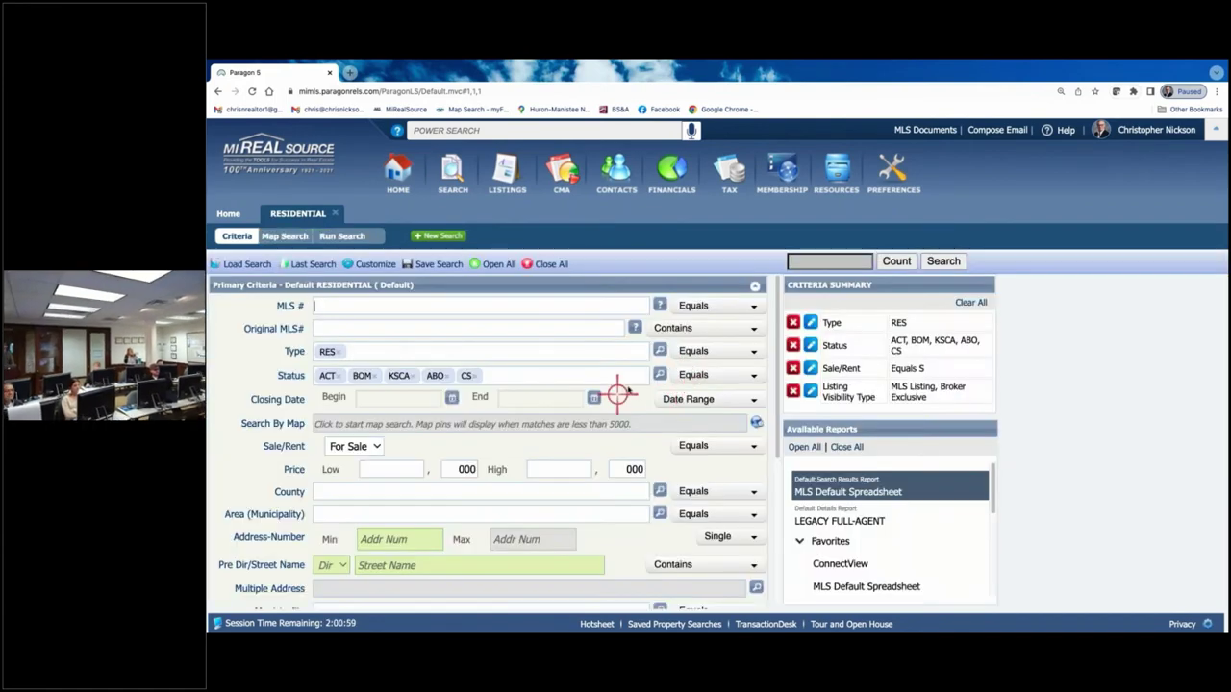
- Add 2 - Sold and 3 - Pending to the Residential search statuses
left_click(660, 375)
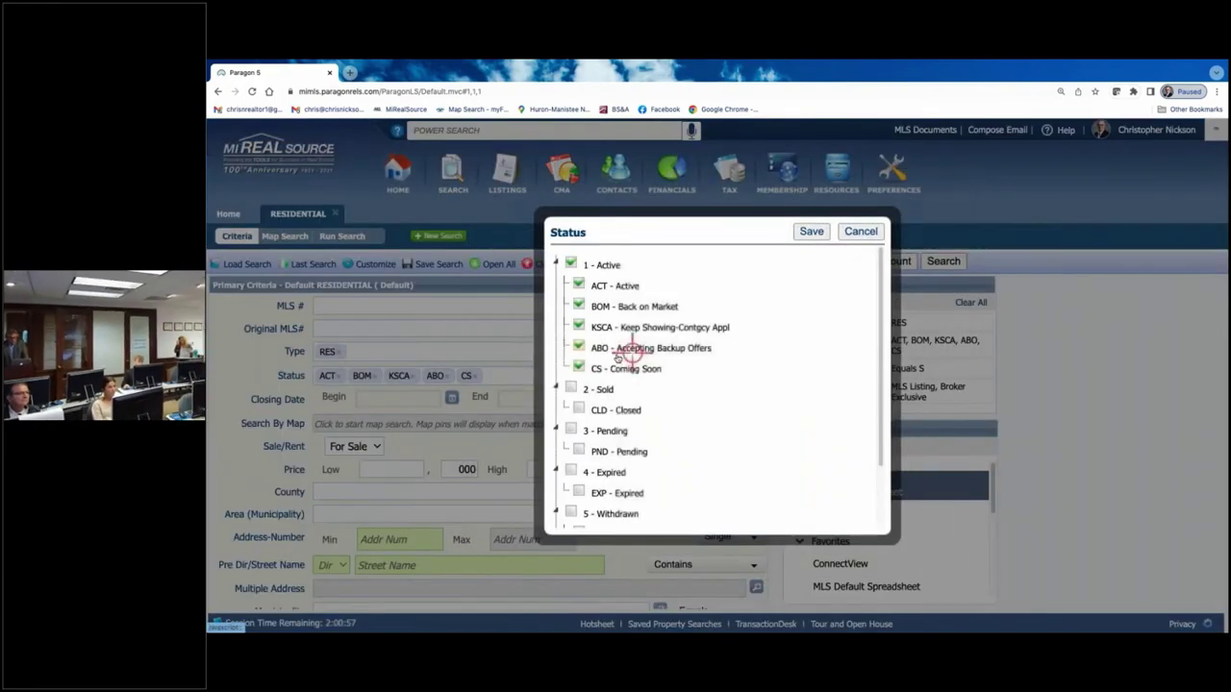
left_click(571, 388)
left_click(571, 430)
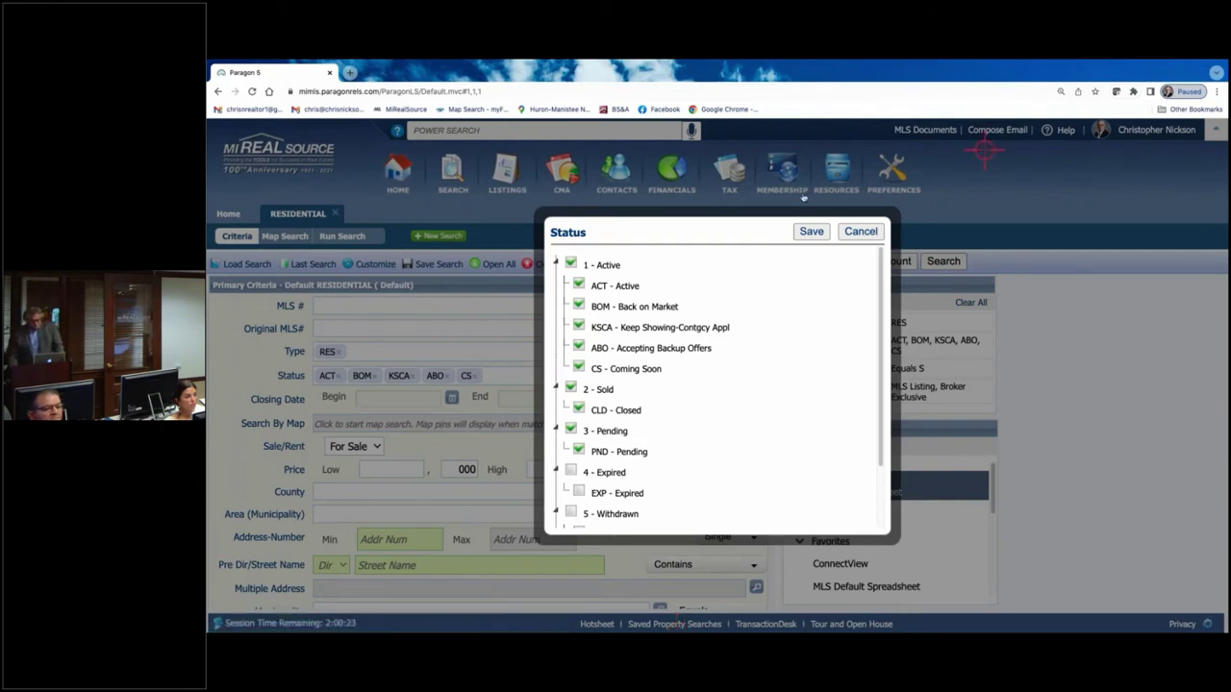
left_click(809, 229)
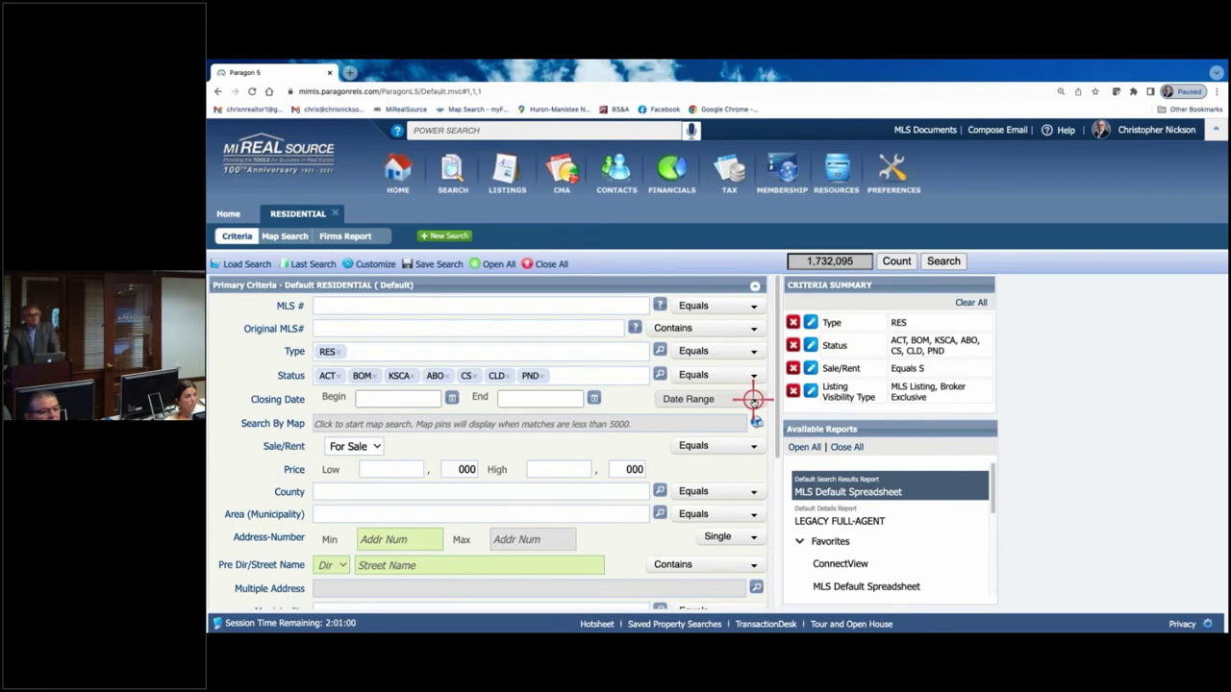
- Limit the closing date range to 6 months back
left_click(753, 399)
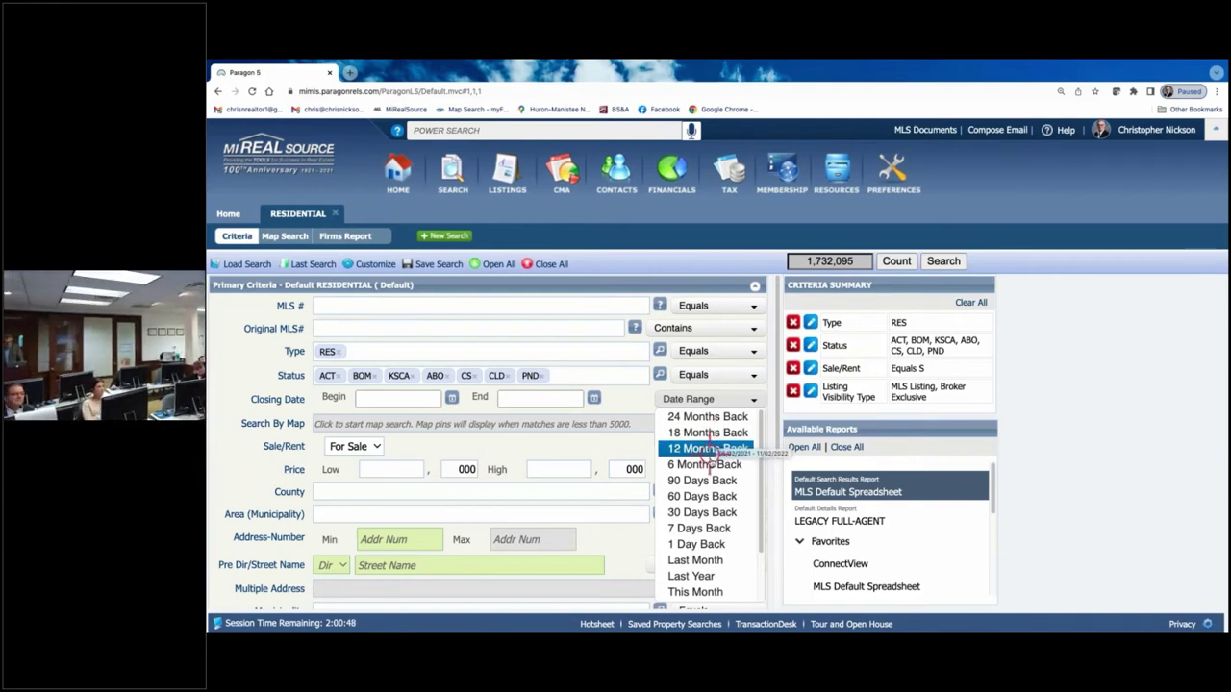
left_click(706, 464)
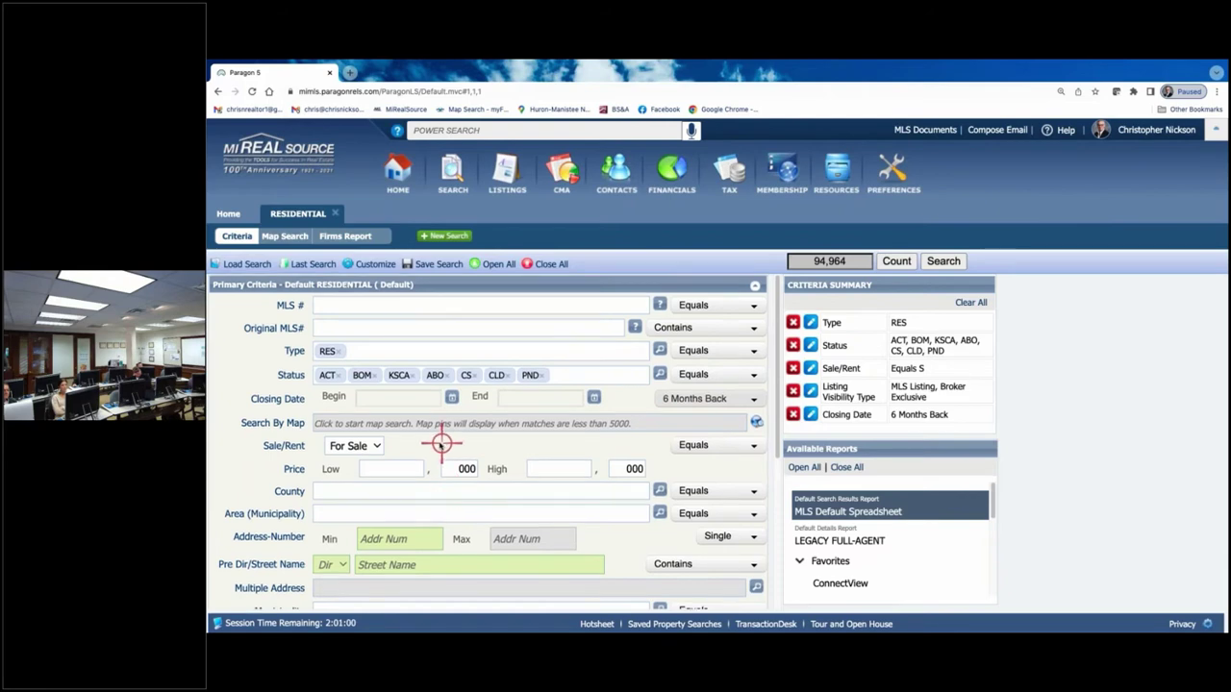
scroll(435, 444, "down", 1)
scroll(435, 443, "down", 1)
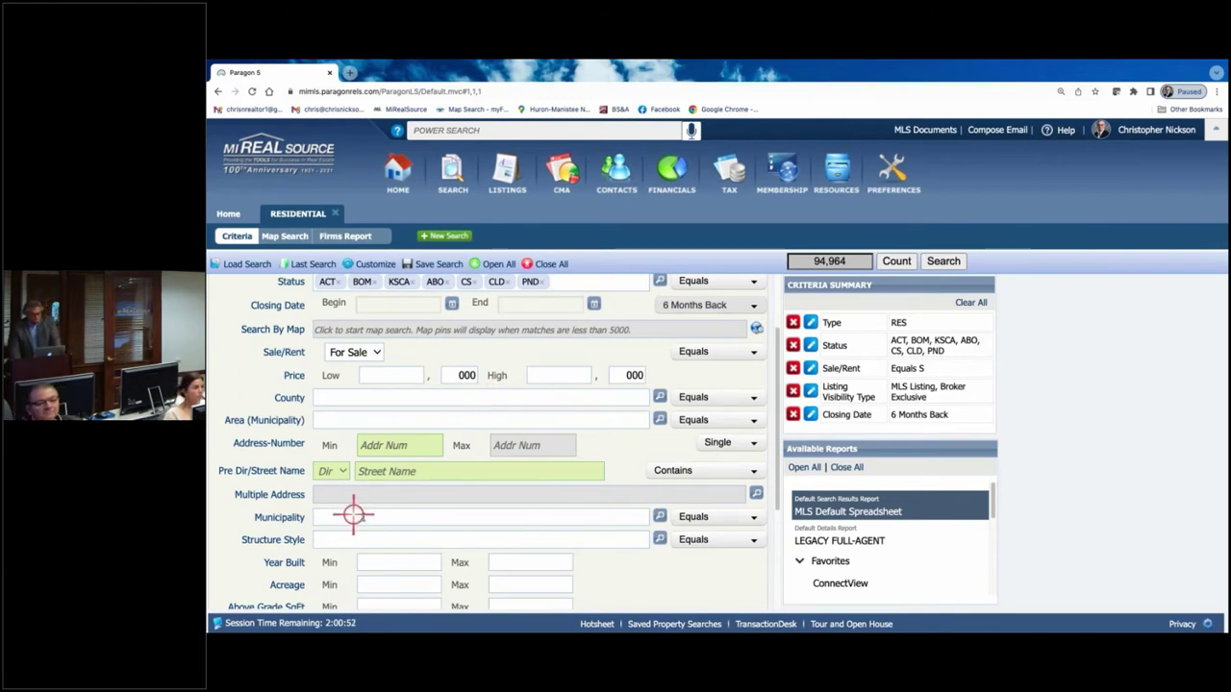
scroll(389, 530, "down", 1)
scroll(390, 529, "down", 1)
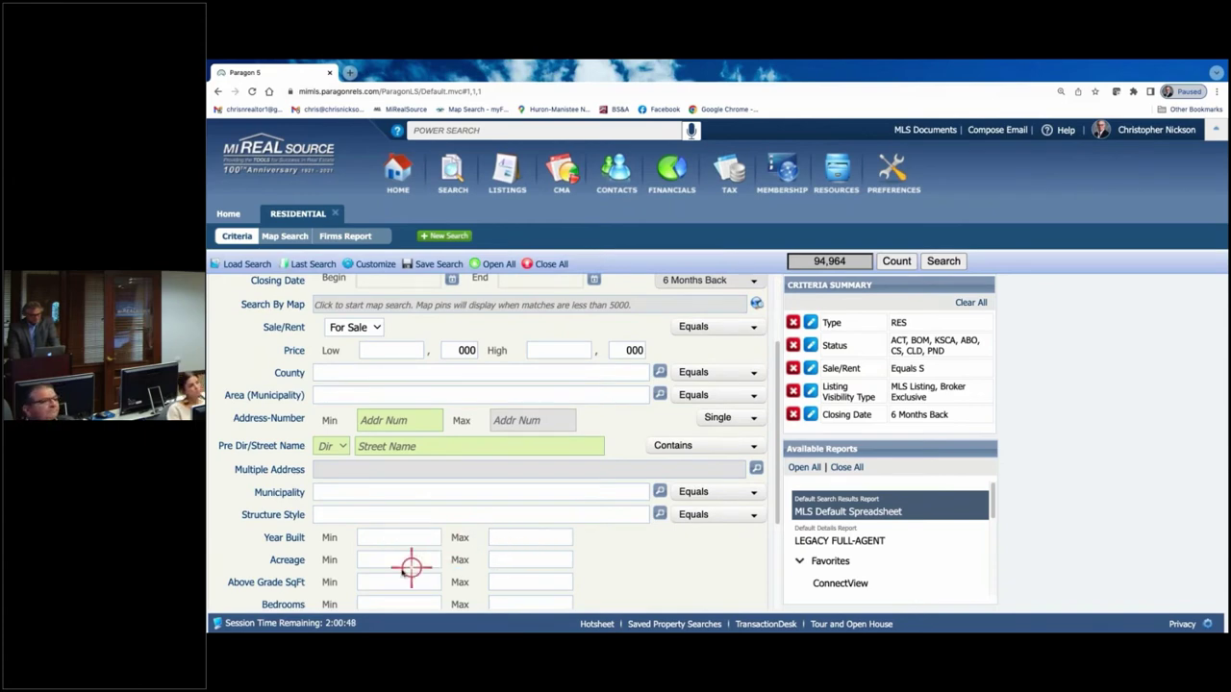
scroll(411, 552, "down", 1)
- Set Above Grade SqFt to a minimum of 1800 and maximum of 2000
left_click(417, 571)
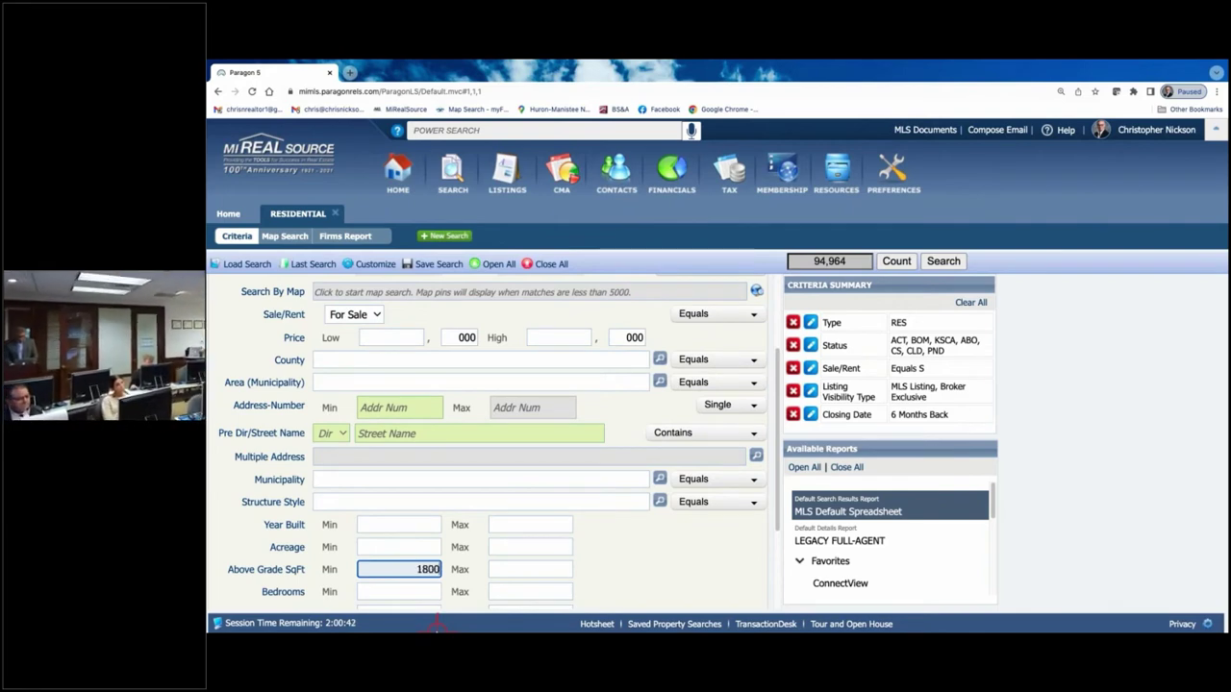
type("1800")
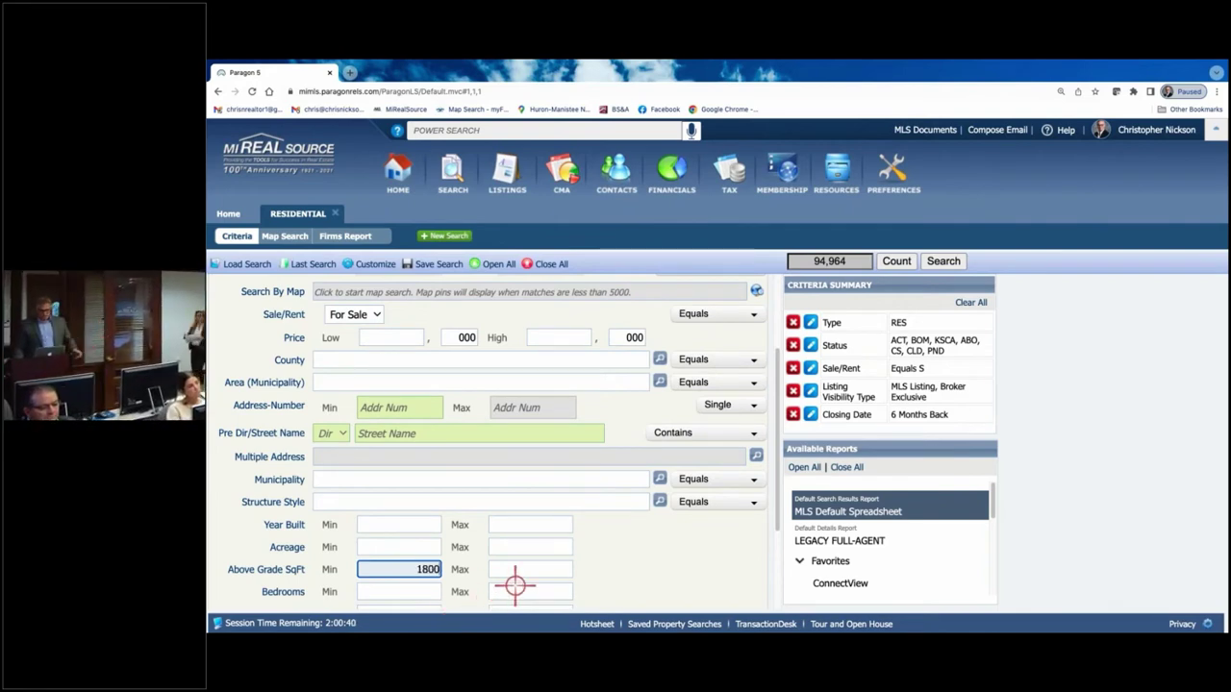
left_click(556, 570)
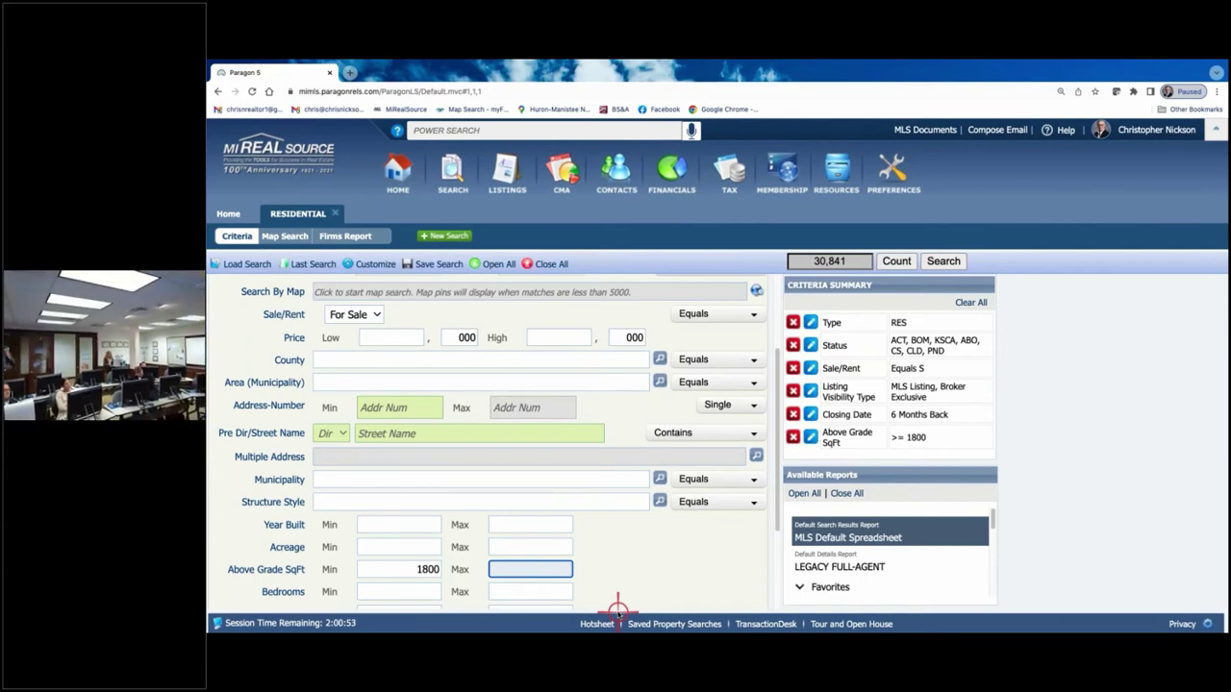
type("200")
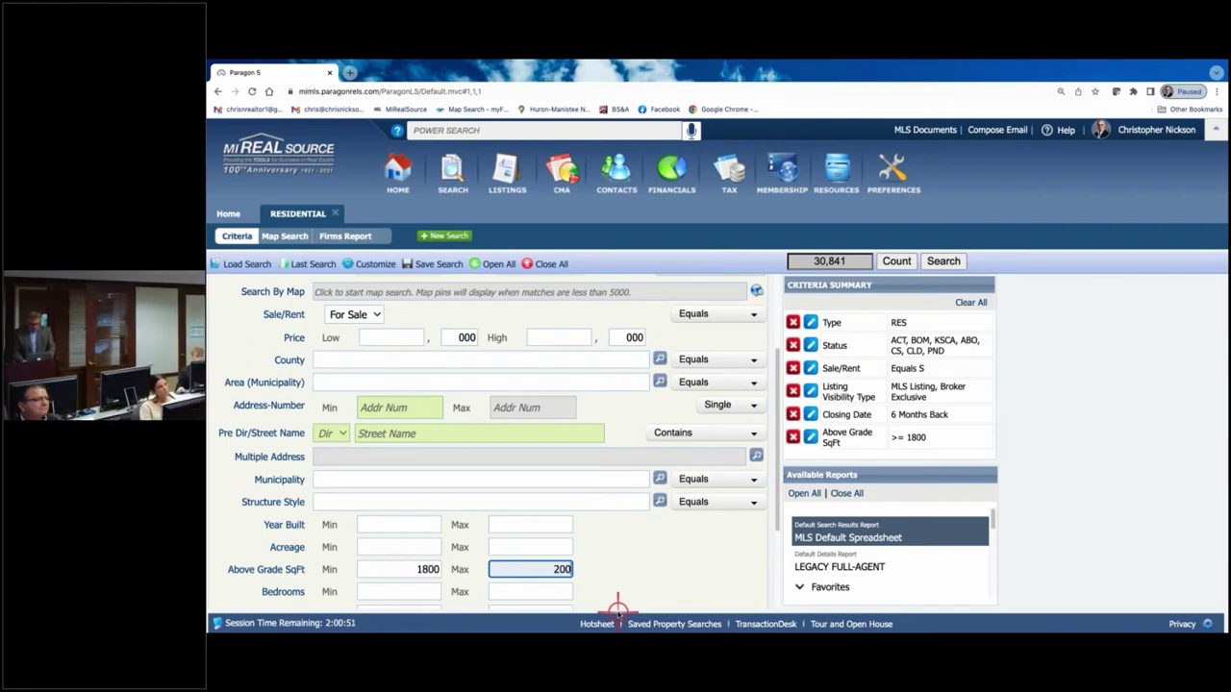
type("0")
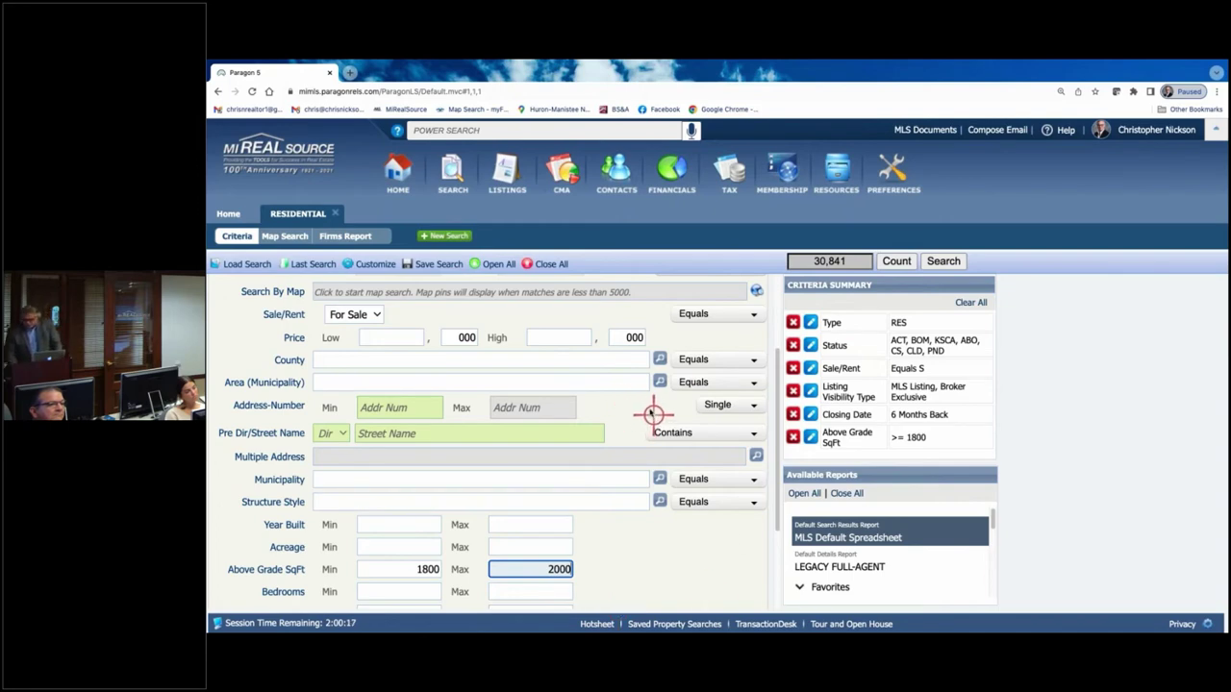
scroll(616, 406, "down", 1)
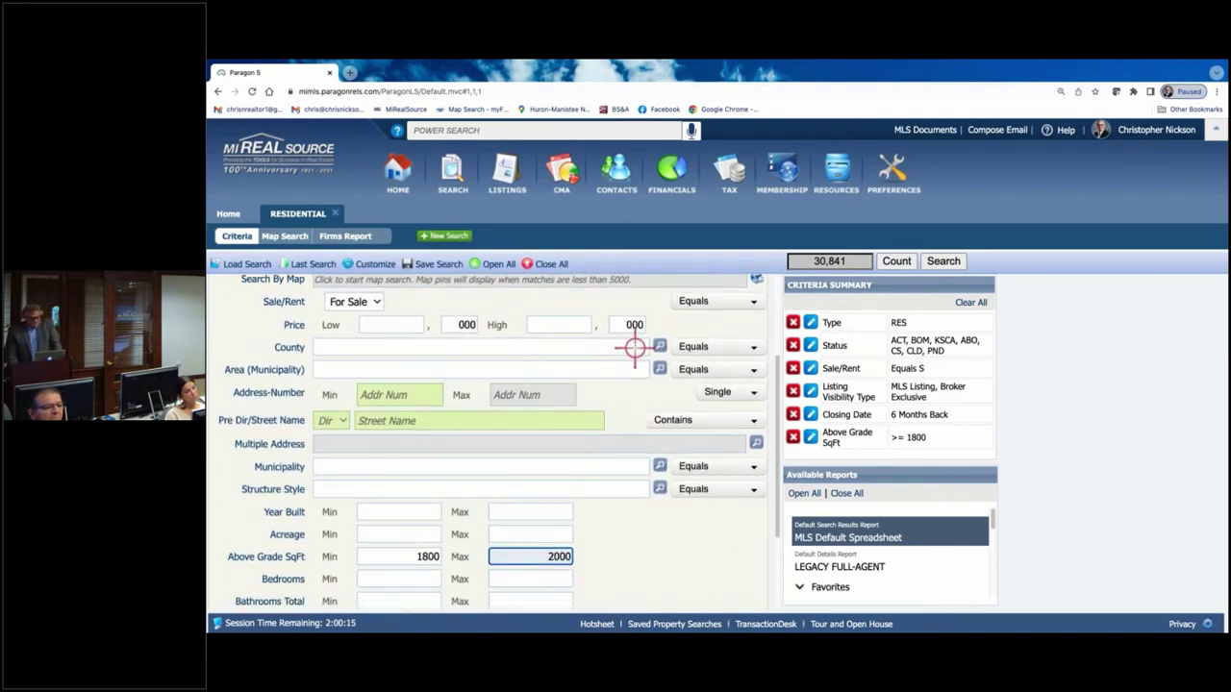
scroll(545, 556, "down", 2)
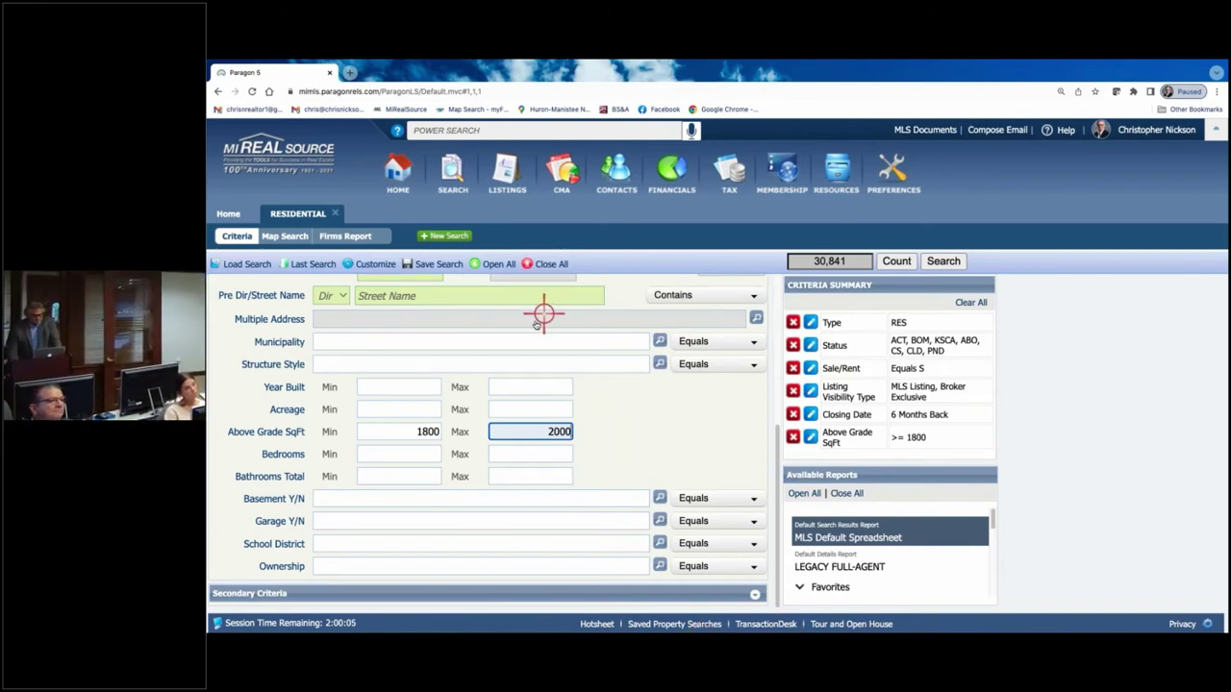
scroll(530, 317, "up", 4)
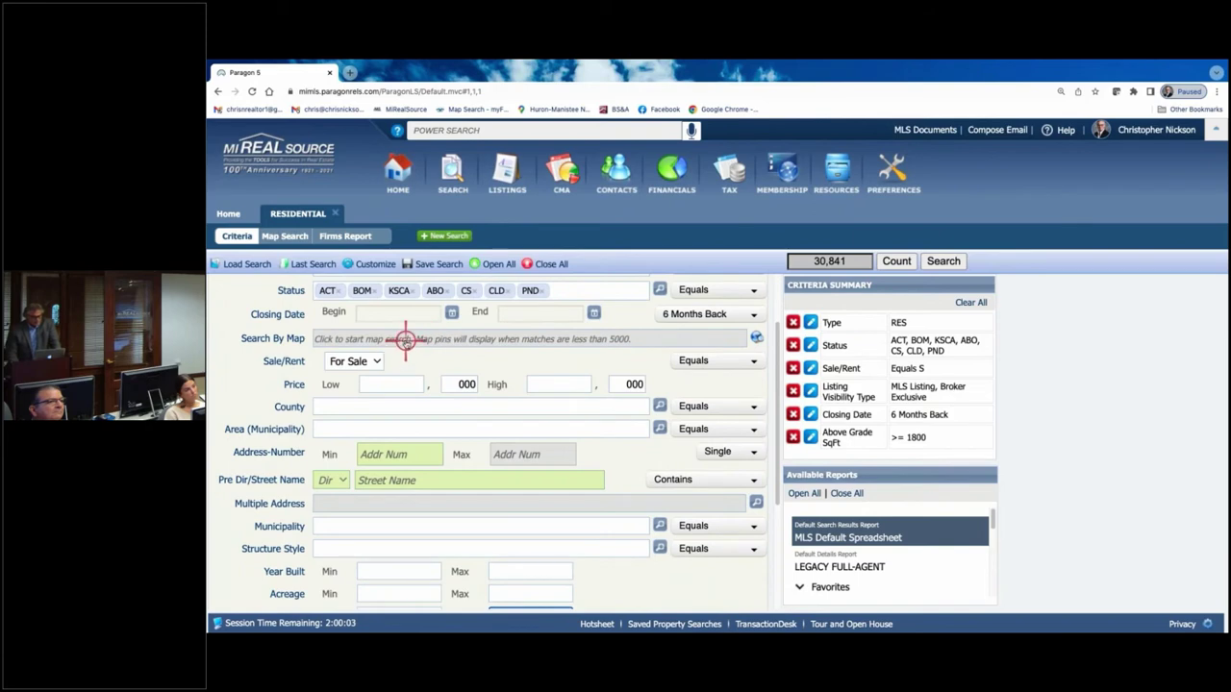
- Switch to Map Search and enter the subject property's address in the Center Map box
left_click(411, 339)
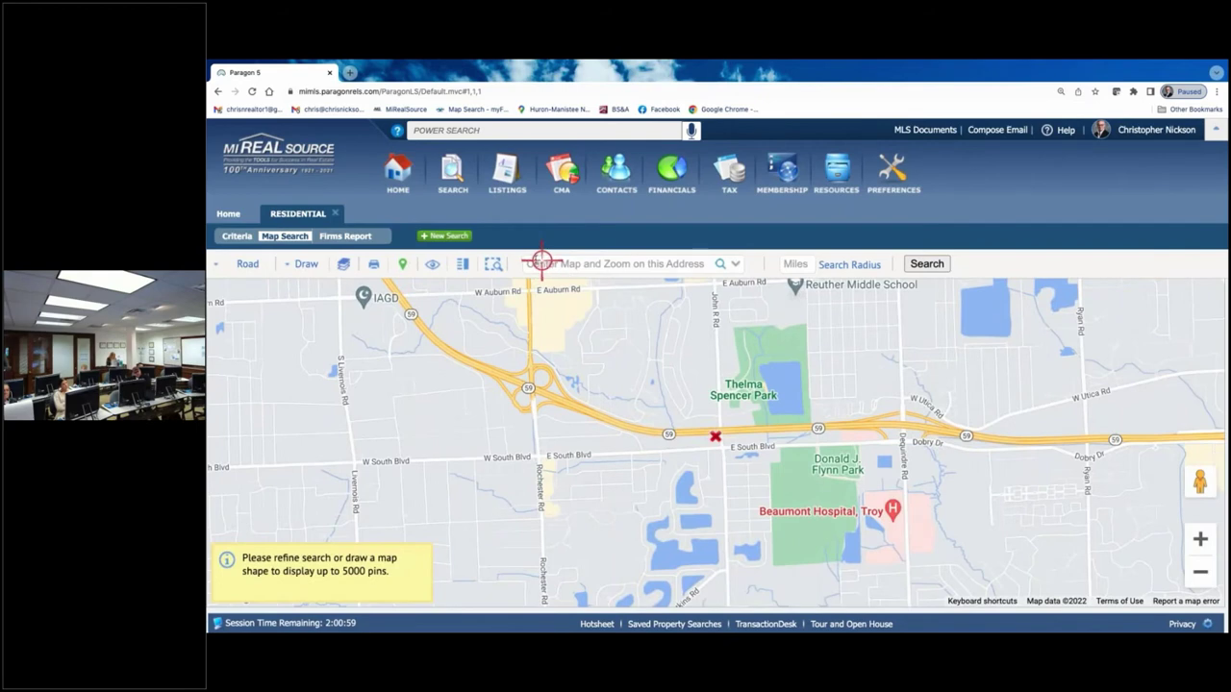
left_click(538, 264)
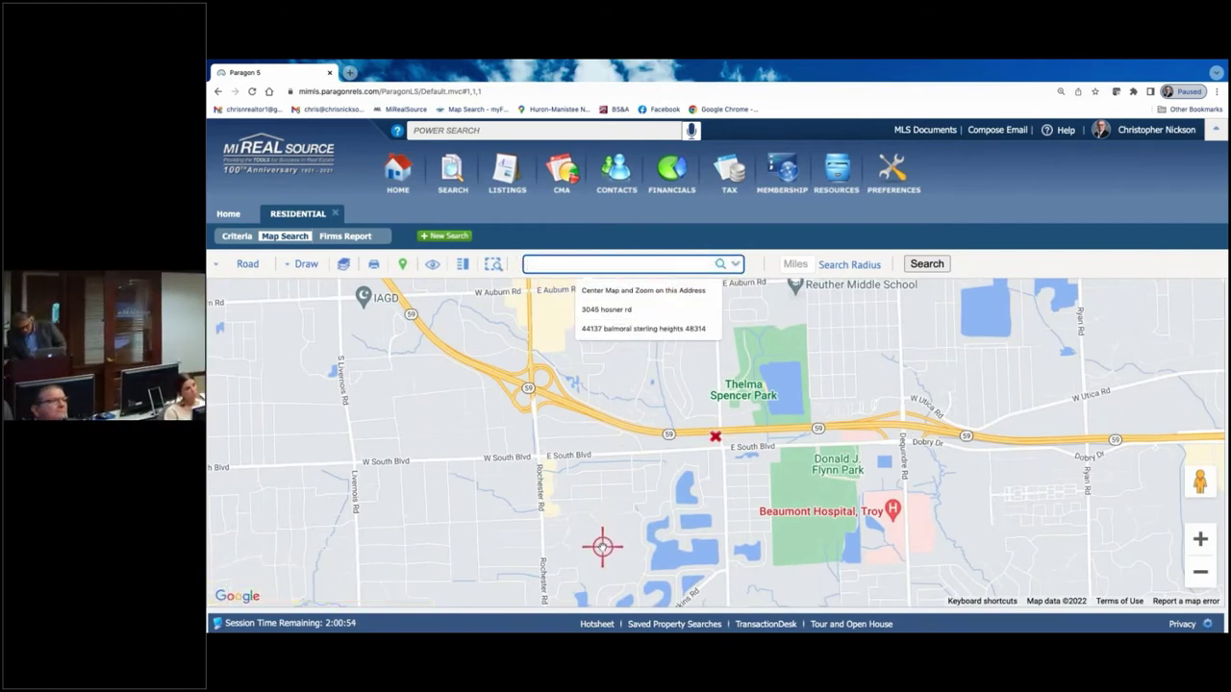
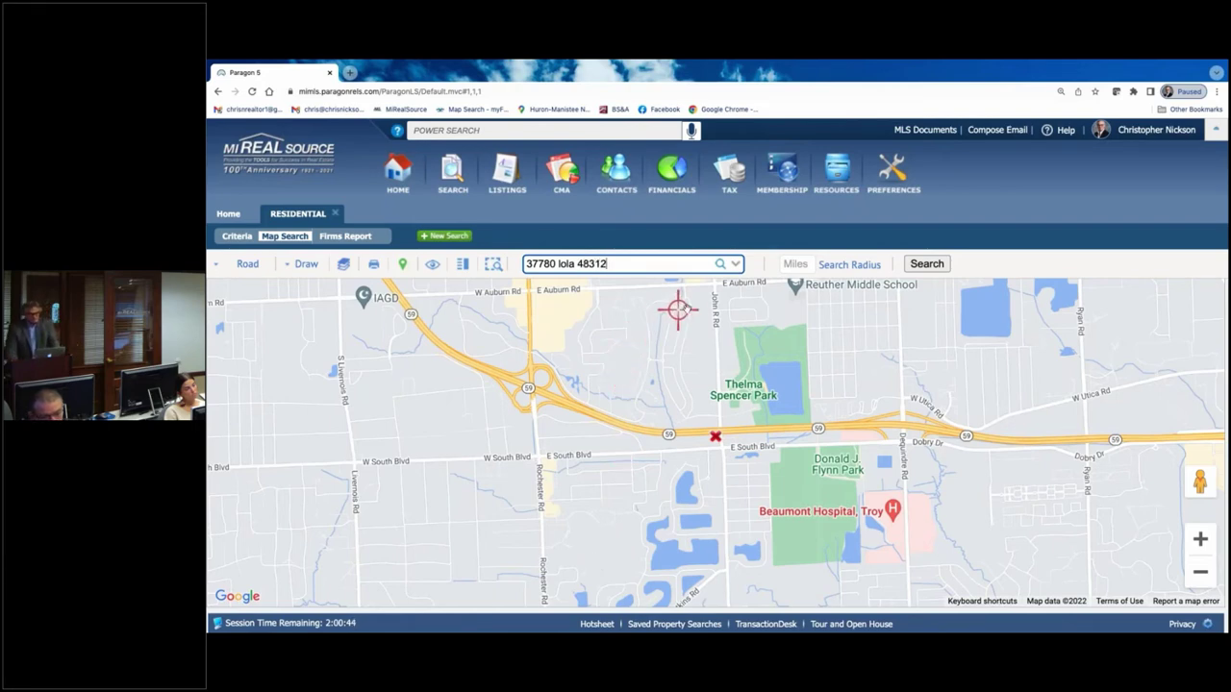
- Centre the map on the subject address in Sterling Heights, marked with pin 1
left_click(719, 266)
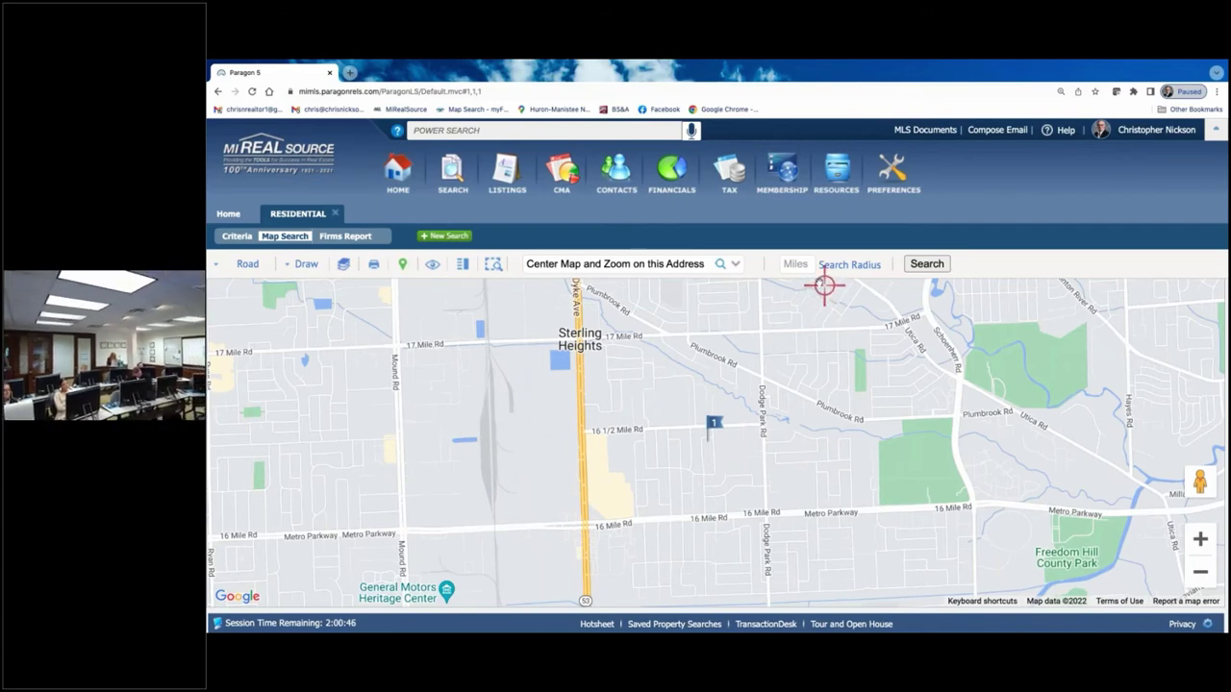
left_click(791, 262)
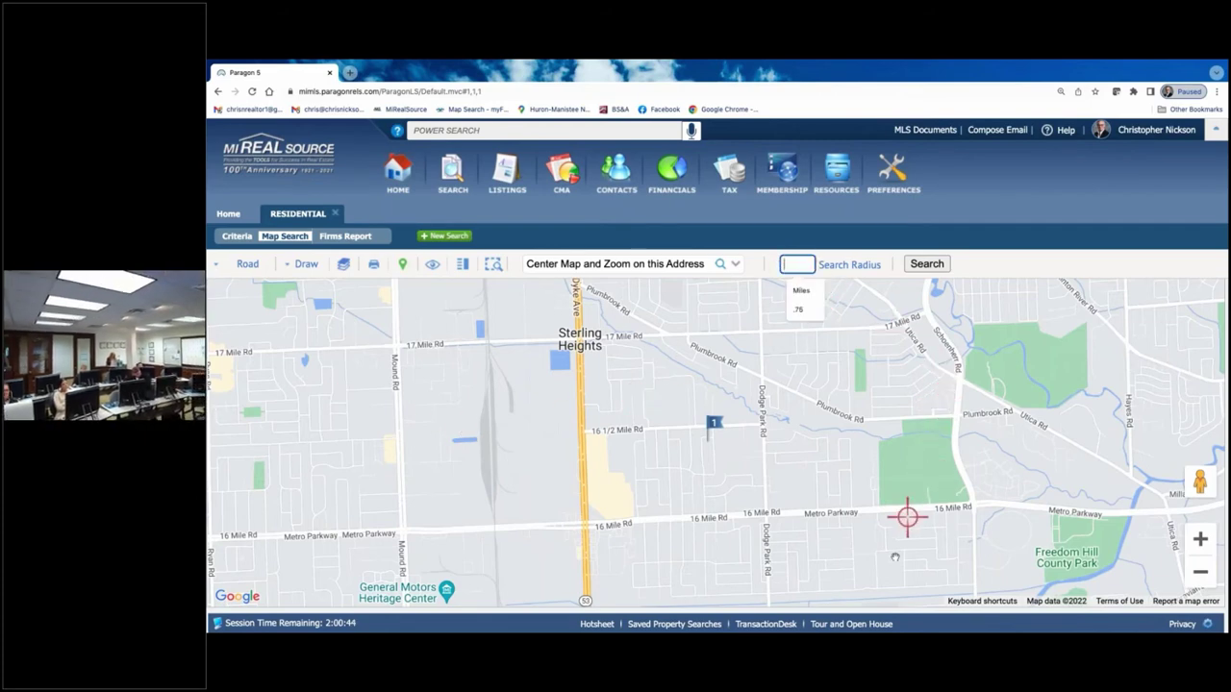
- Draw a 0.75-mile radius around the subject and search, returning 12 listings
type(".75")
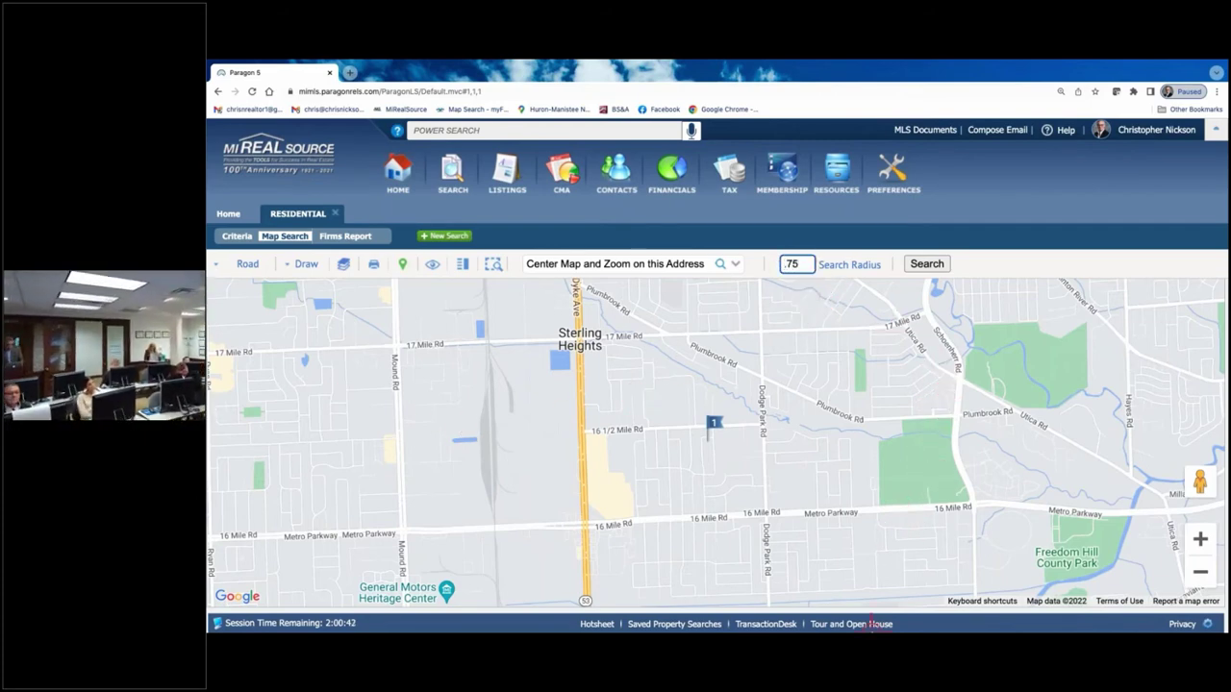
left_click(855, 265)
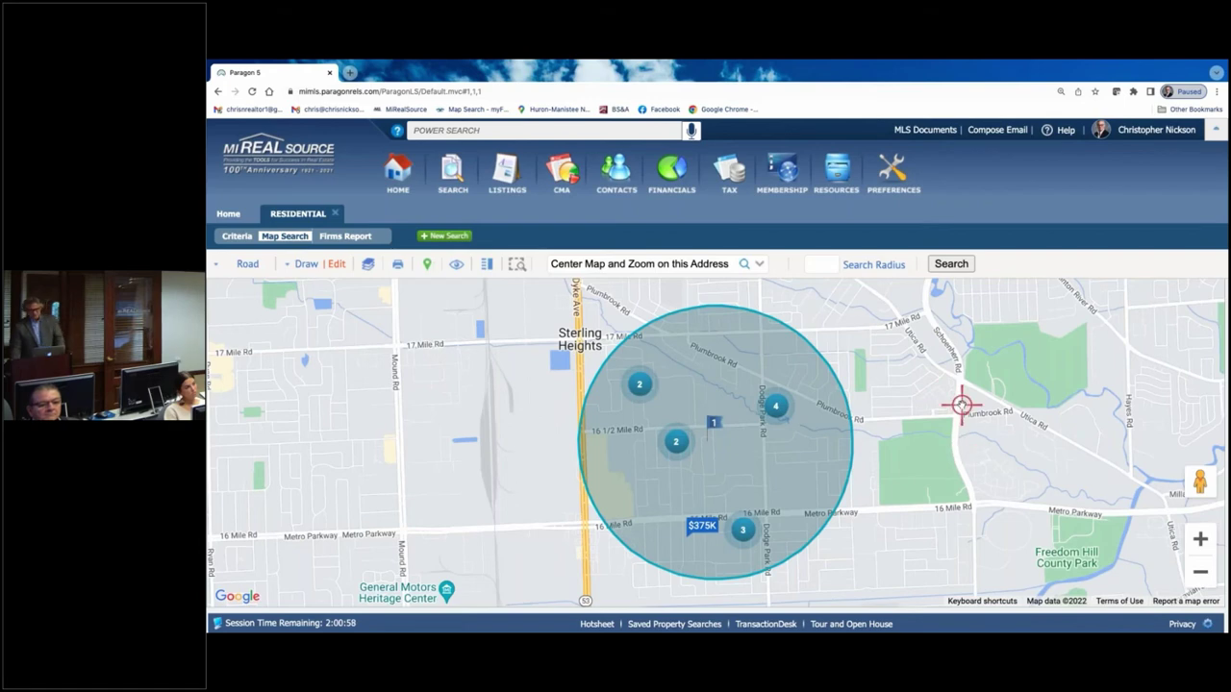
left_click(951, 266)
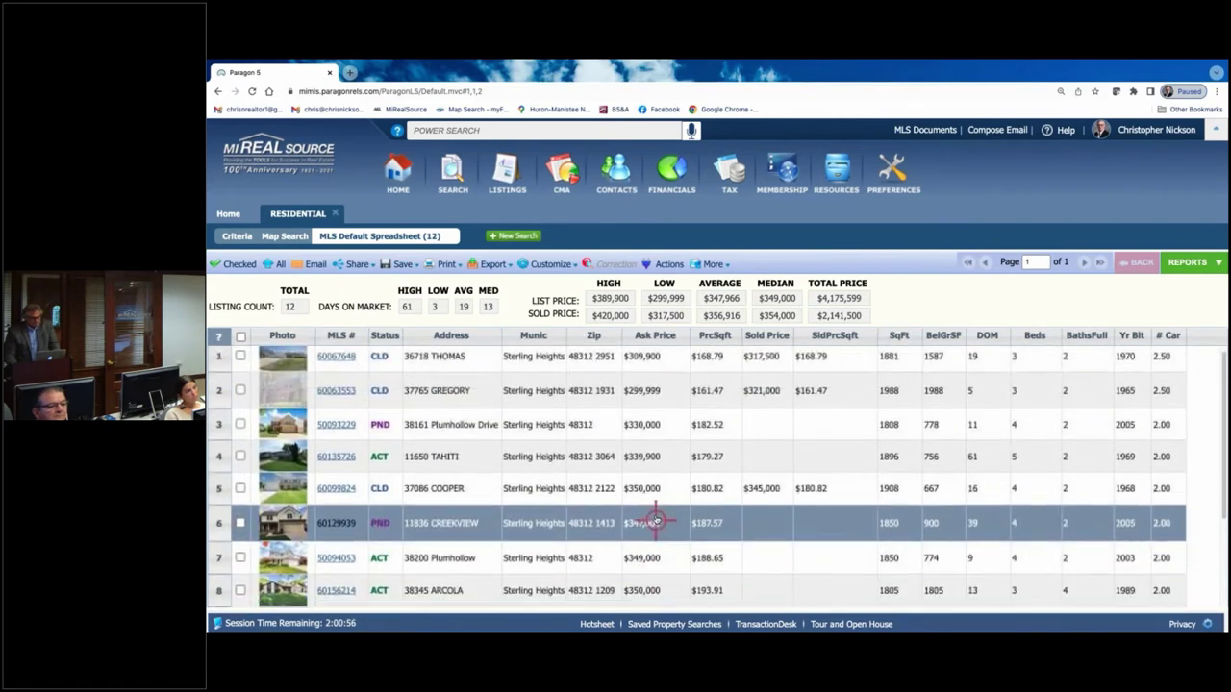
- Add the 1S - 1 Story structure style and rerun the search, narrowing to 7 comparables
left_click(236, 236)
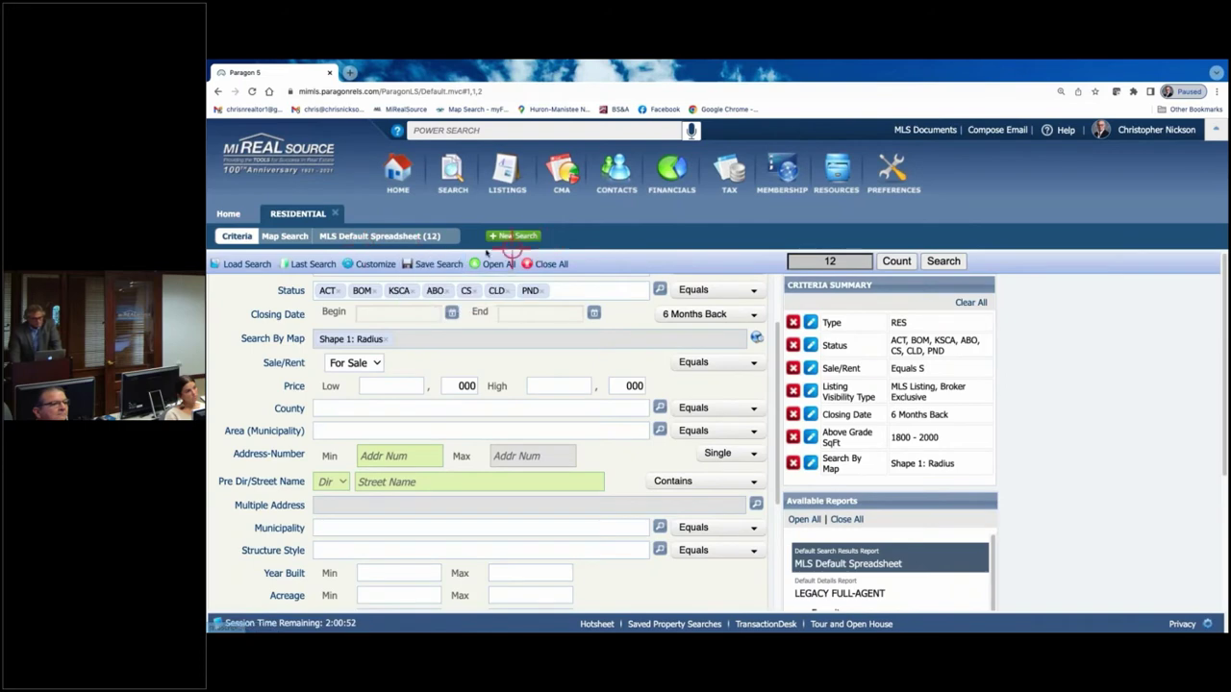
left_click(389, 236)
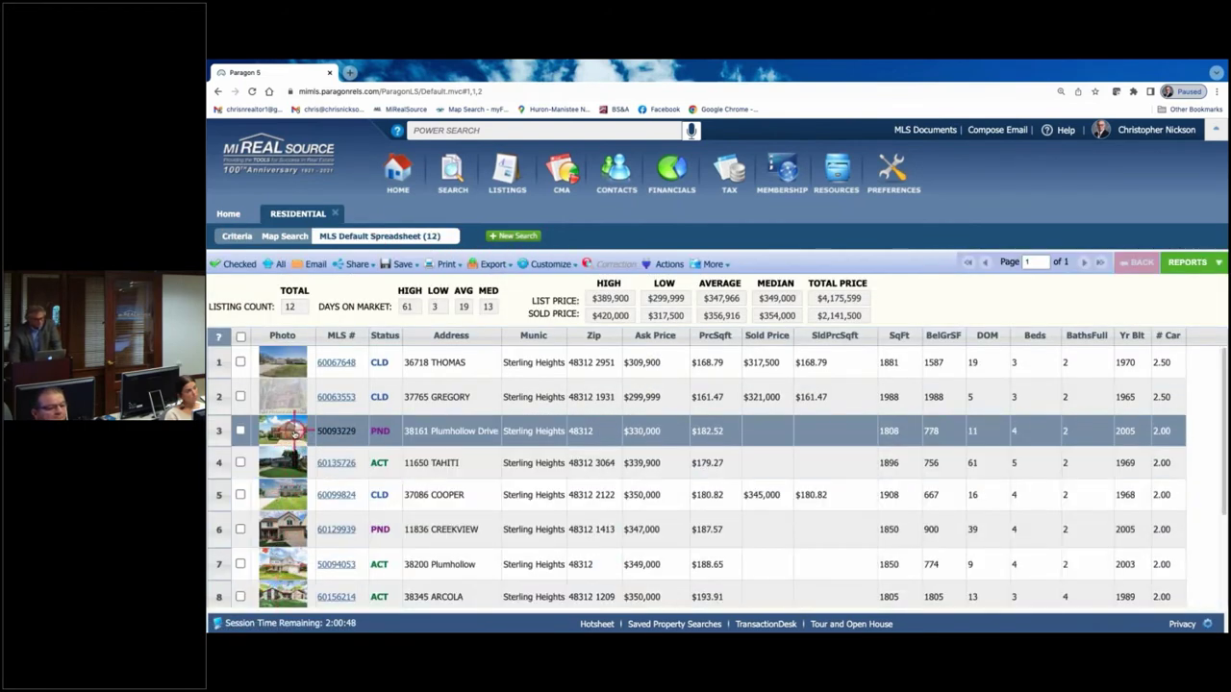
left_click(231, 236)
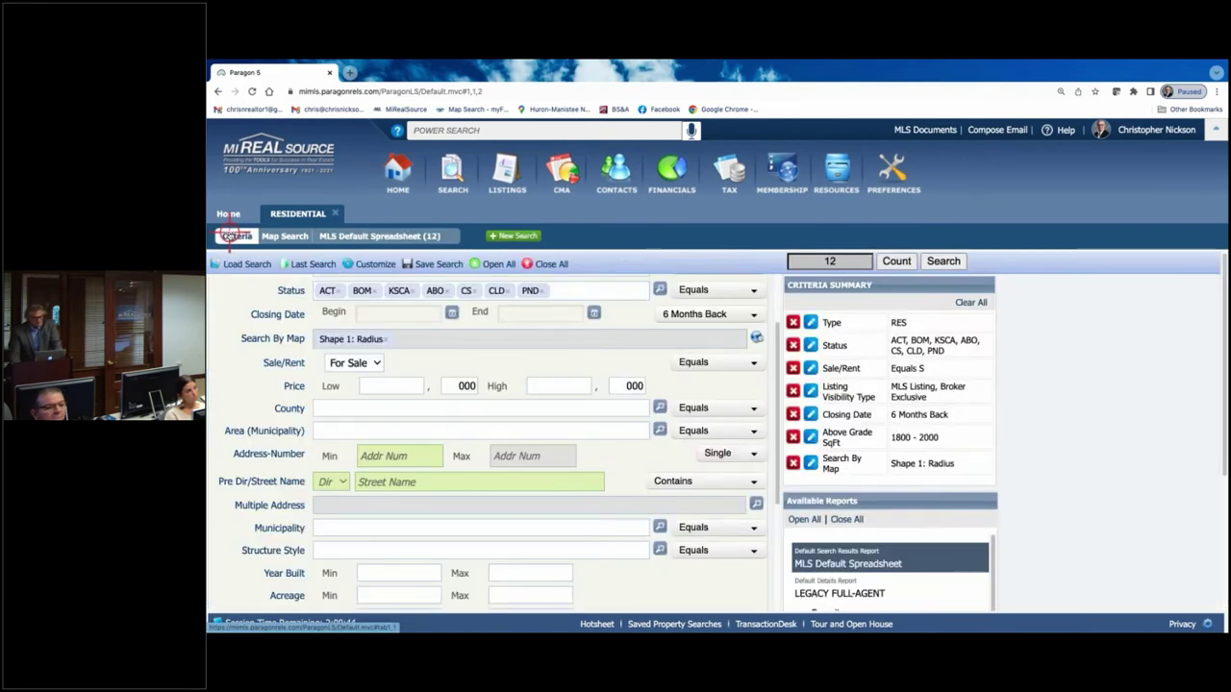
left_click(350, 550)
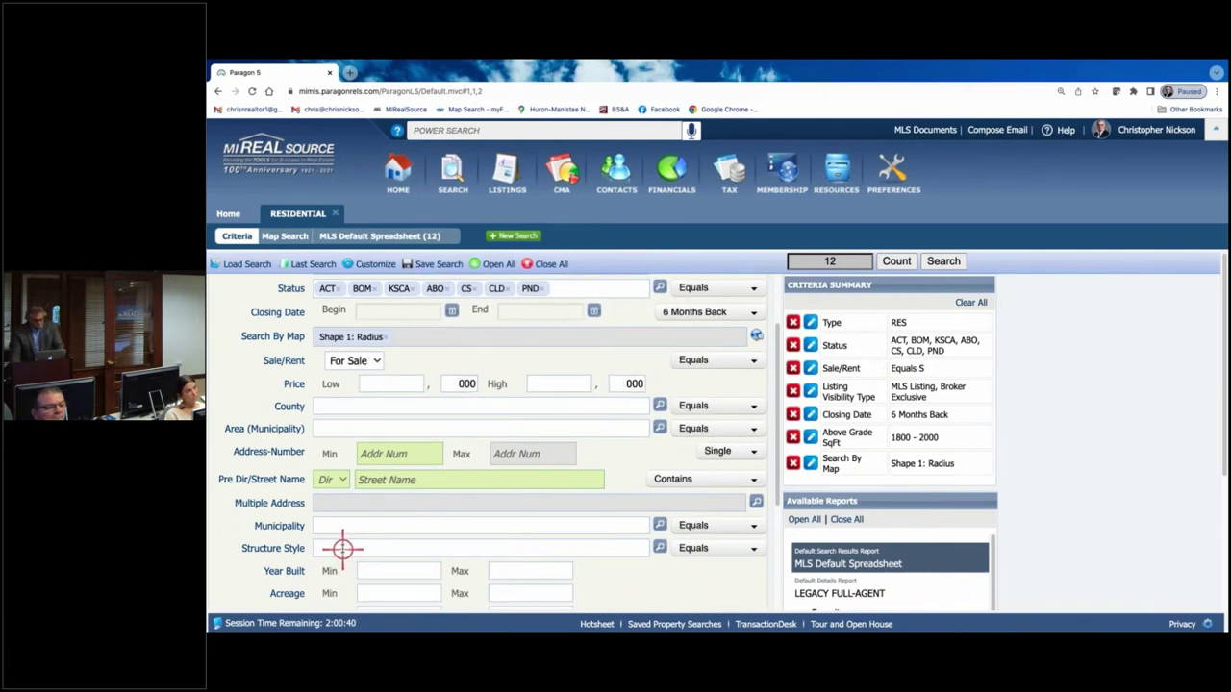
type("1")
left_click(348, 502)
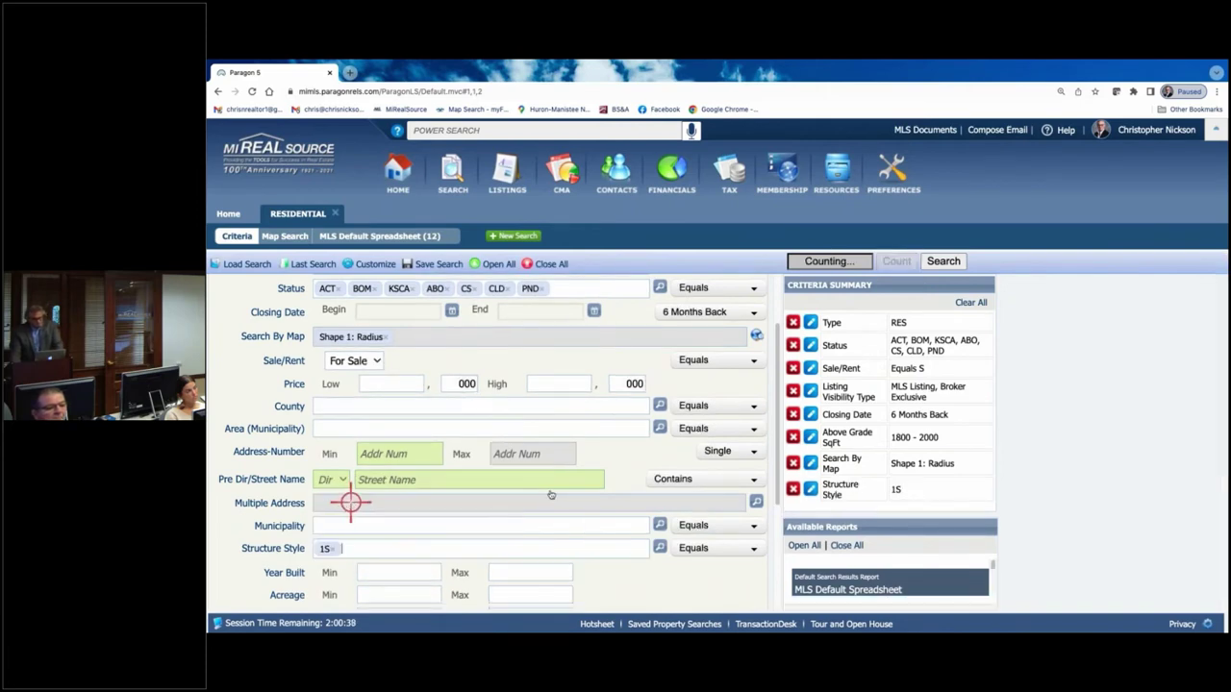
left_click(961, 259)
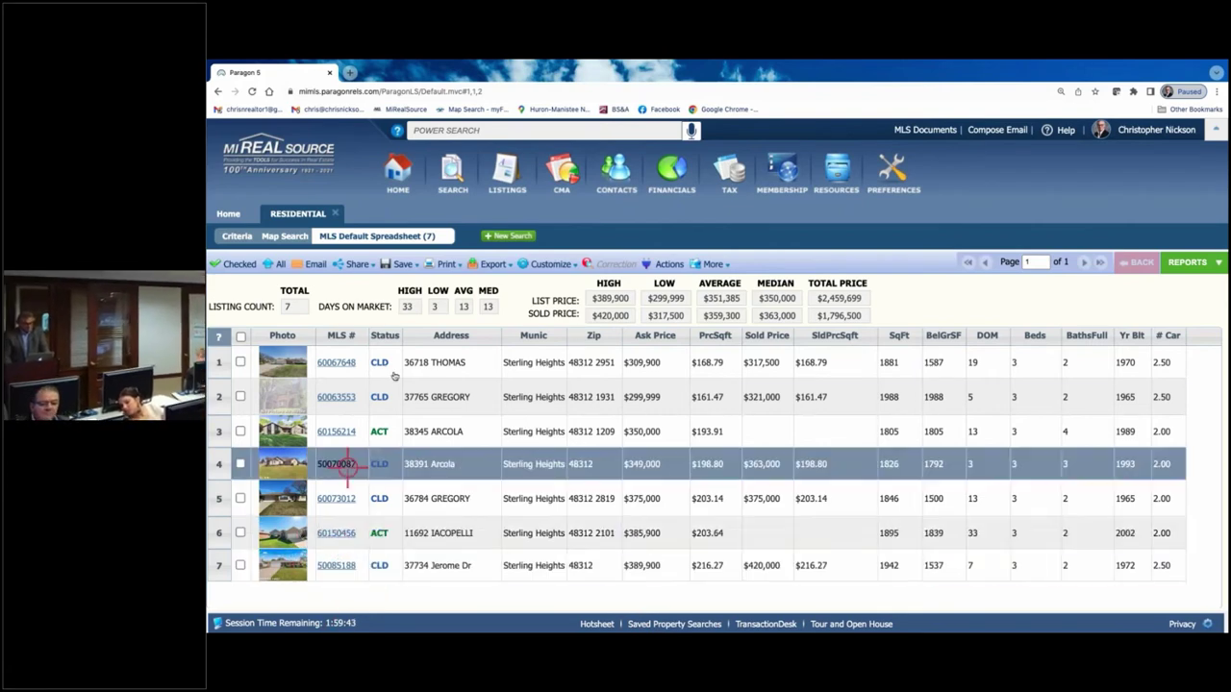
left_click(342, 362)
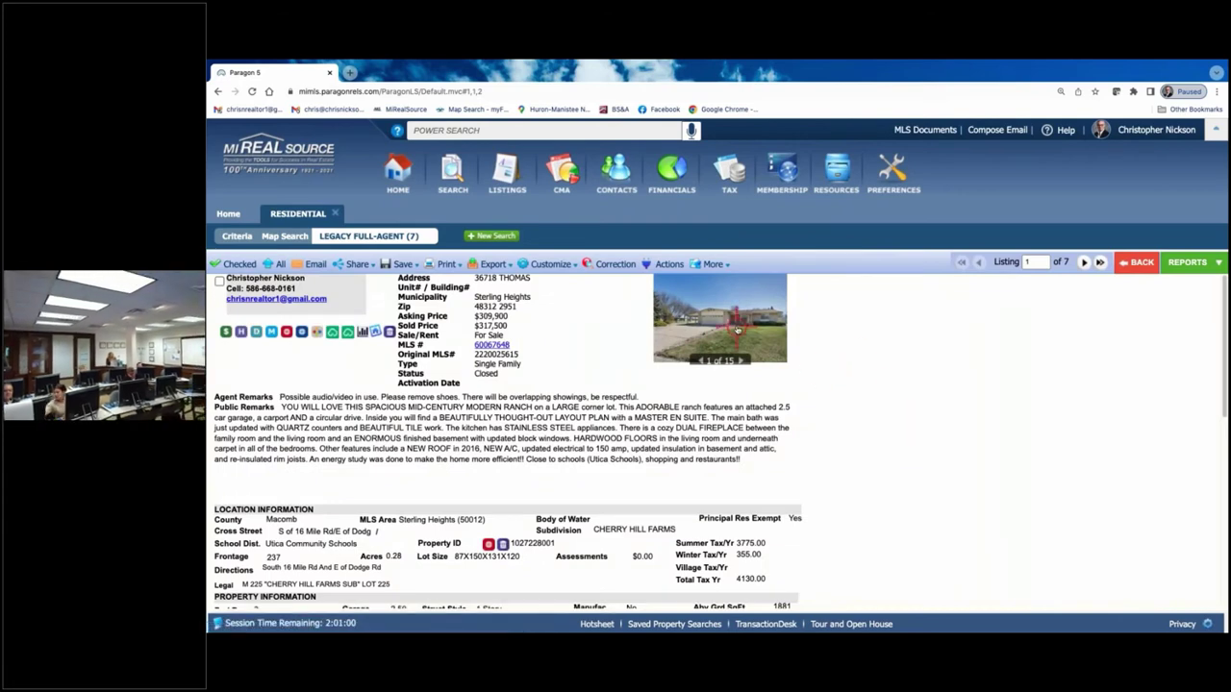
- Page through the first listing's photo gallery to the kitchen photo, then return to the spreadsheet
left_click(737, 332)
left_click(892, 380)
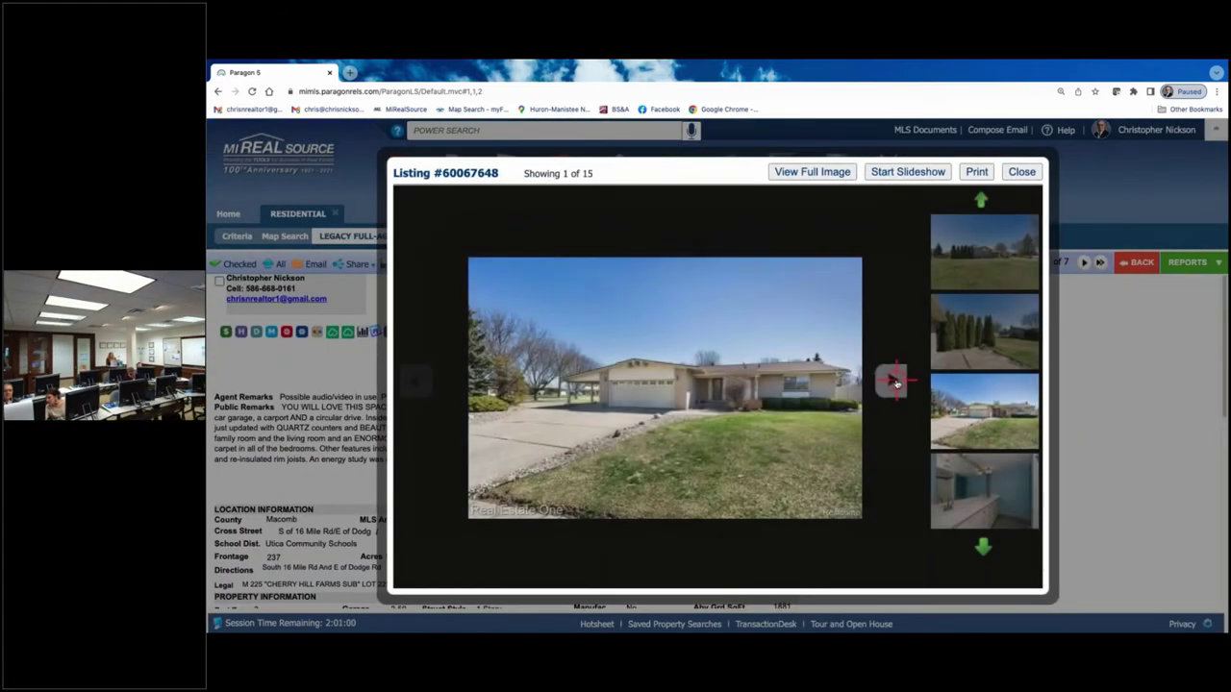
left_click(892, 380)
left_click(892, 380)
left_click(893, 380)
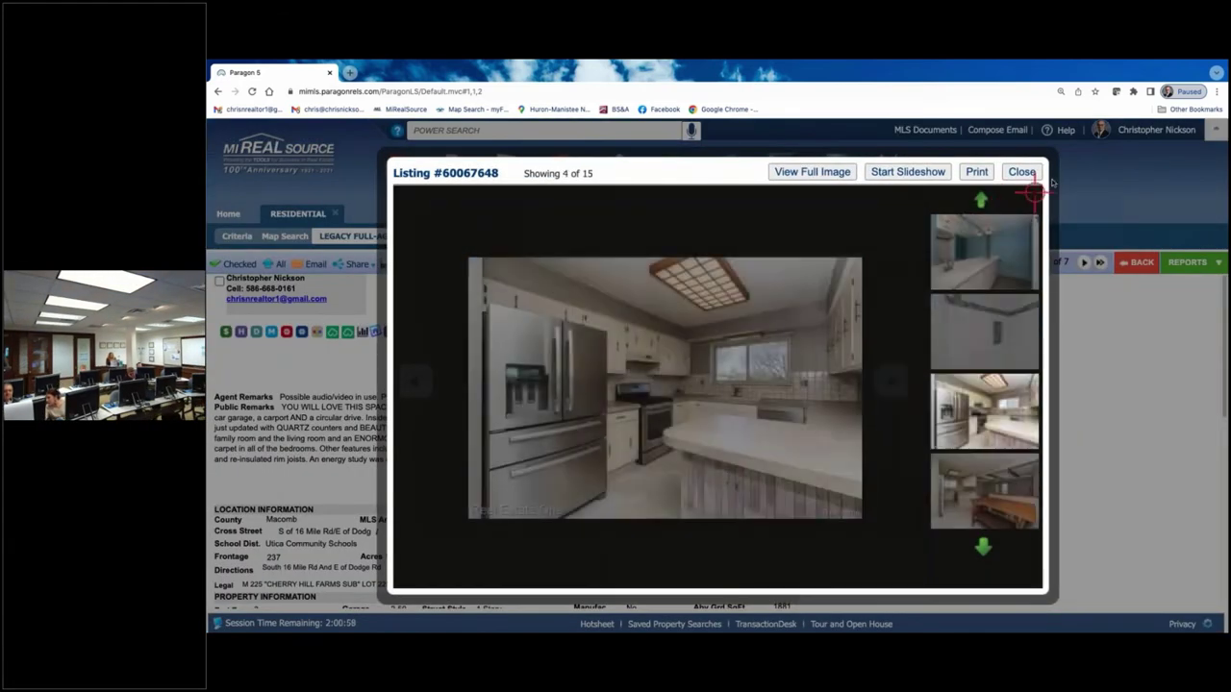
left_click(1022, 171)
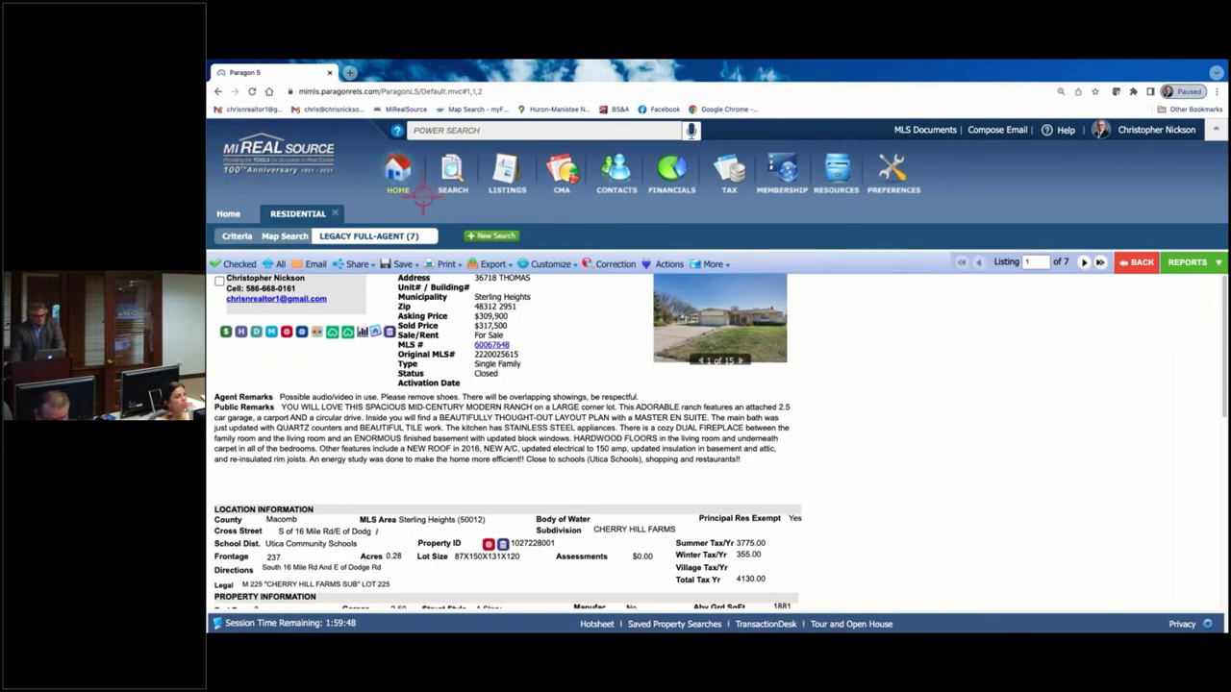
left_click(1139, 263)
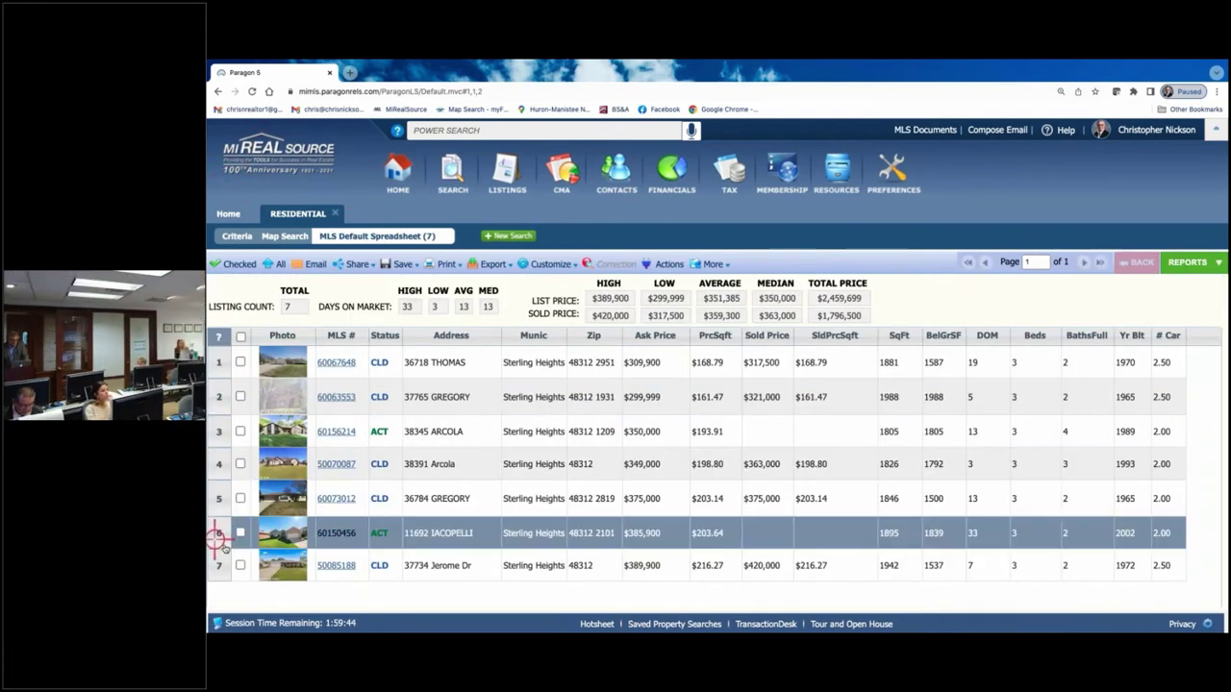
- Check the listings in rows 6, 3, 7 and 4 as comparables
left_click(241, 533)
left_click(241, 431)
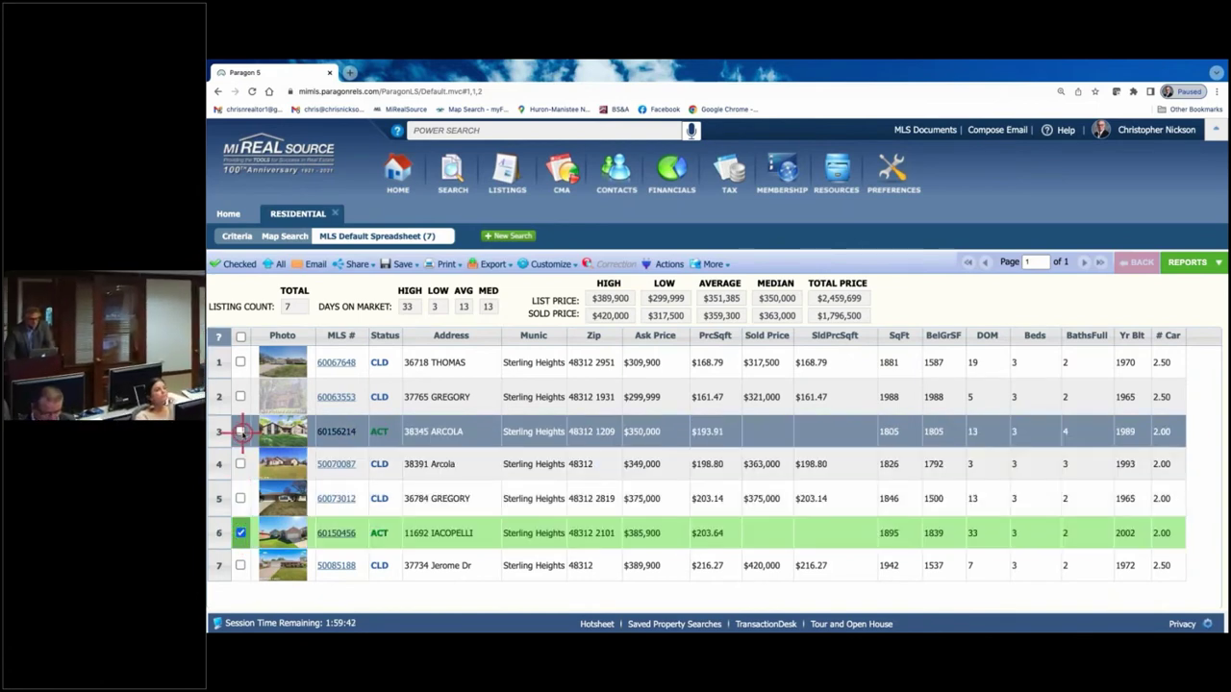
left_click(241, 565)
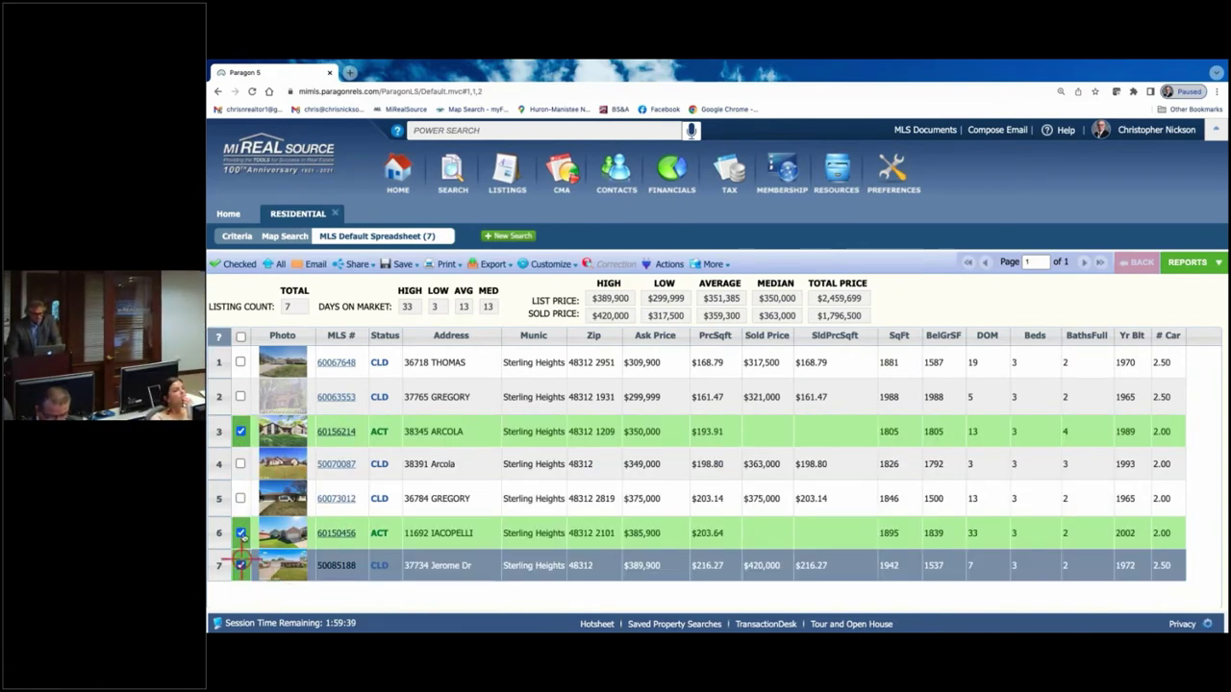
left_click(241, 464)
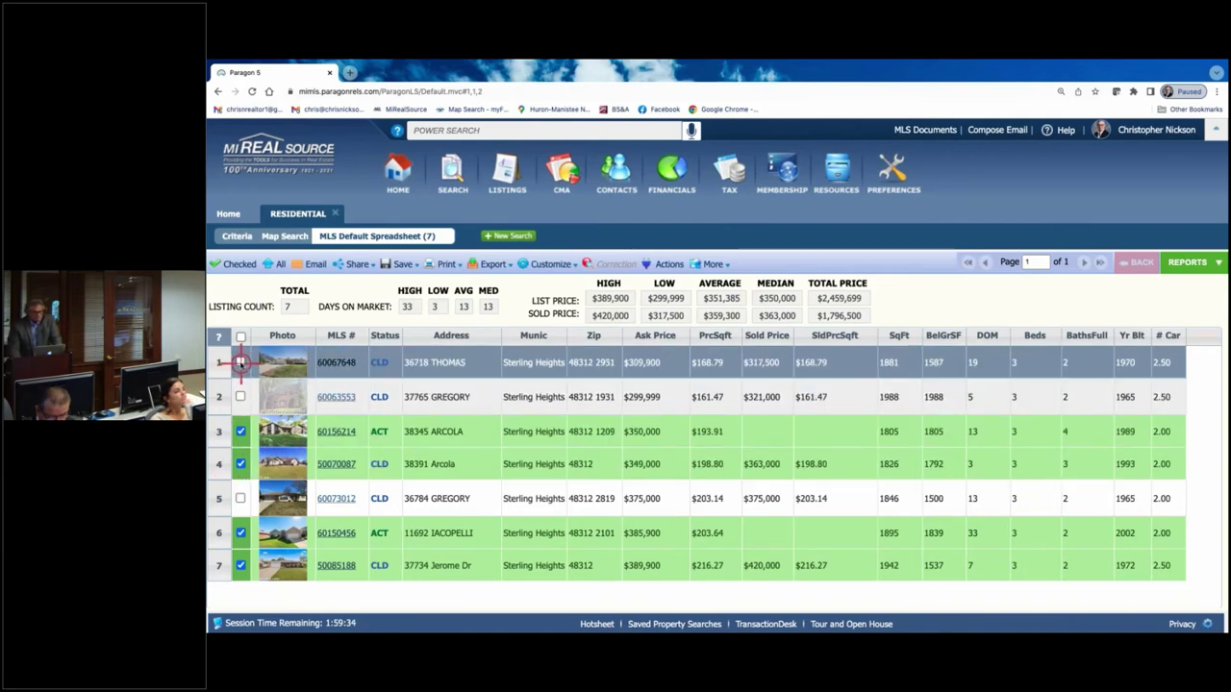
double_click(236, 363)
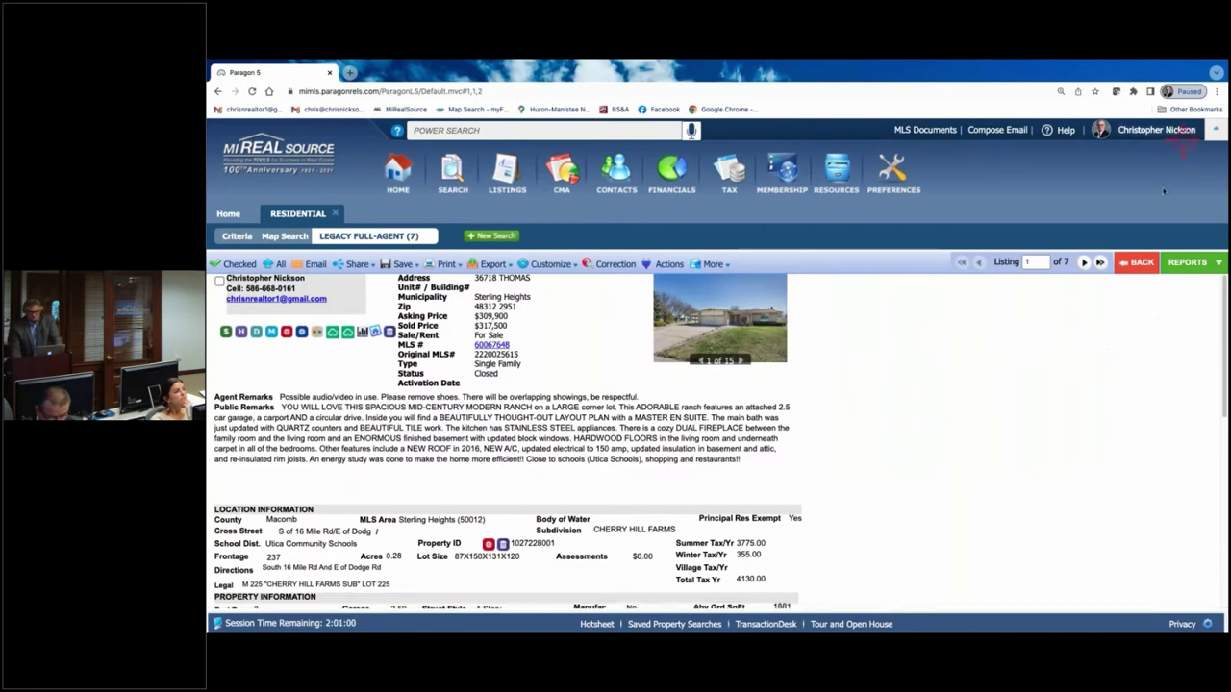
left_click(1136, 262)
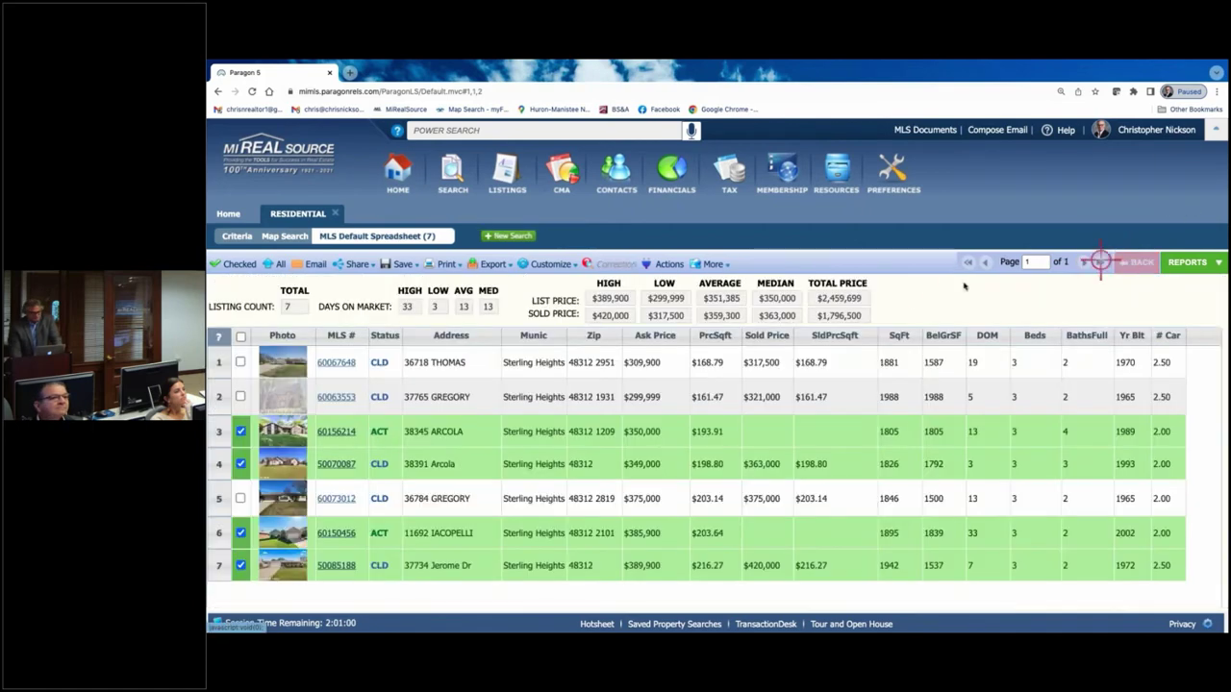
left_click(240, 362)
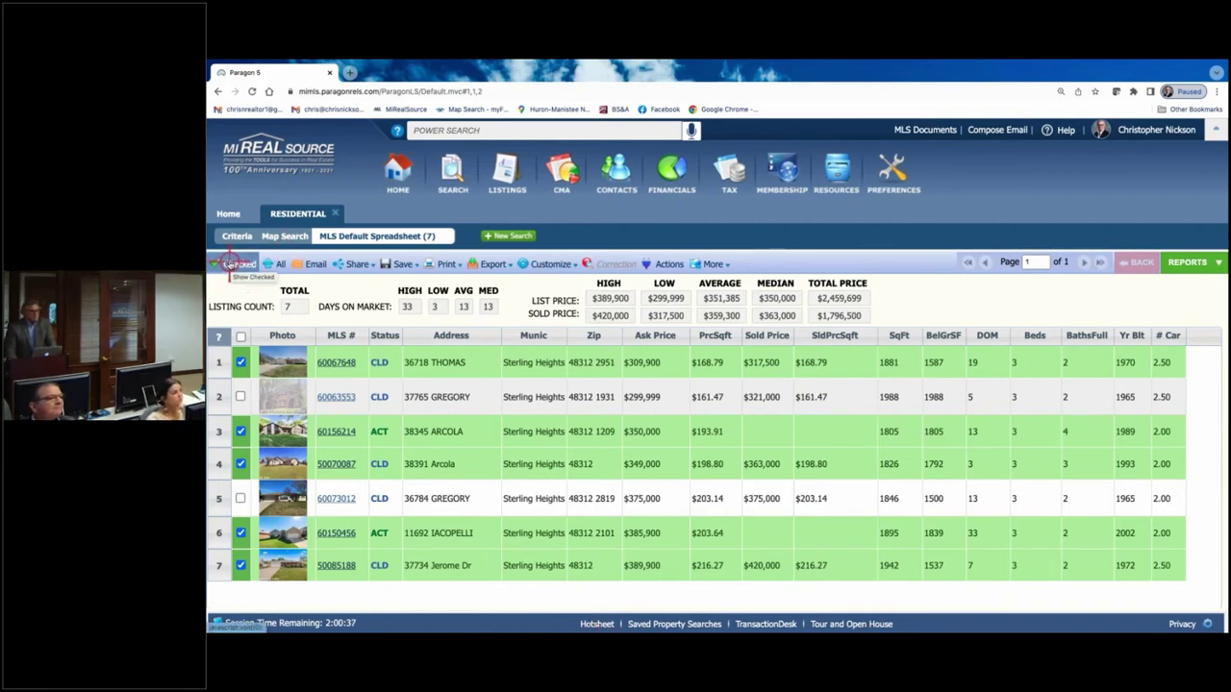
left_click(229, 264)
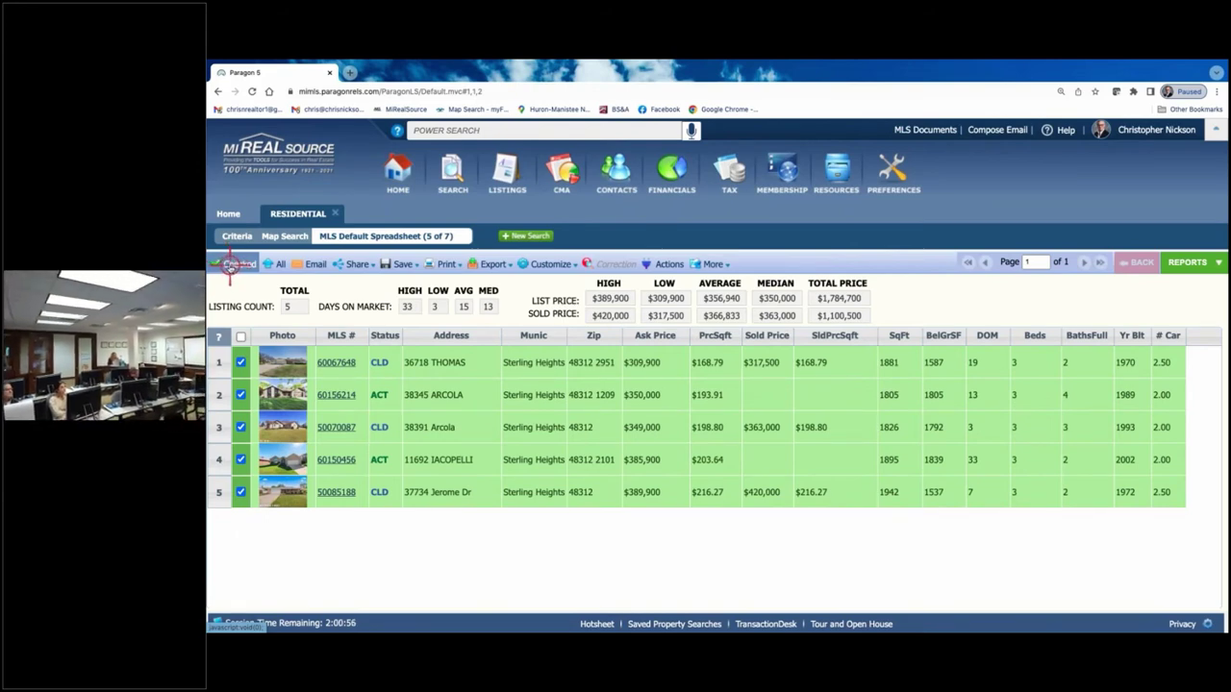
left_click(269, 263)
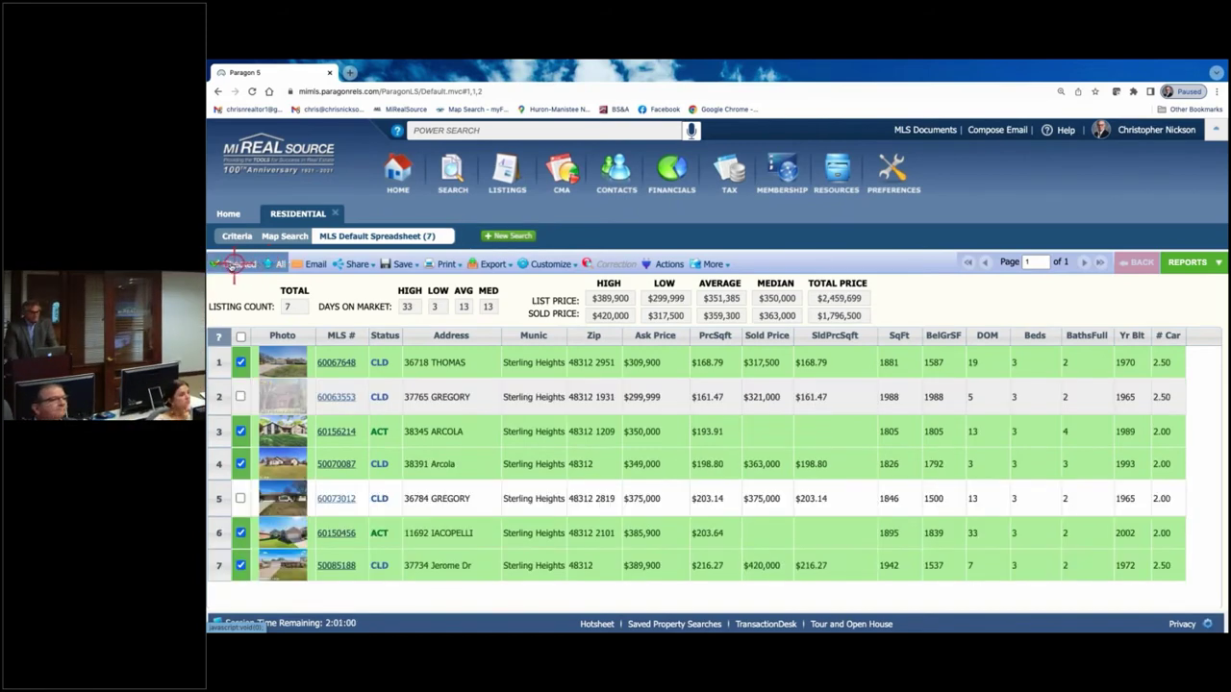
left_click(231, 264)
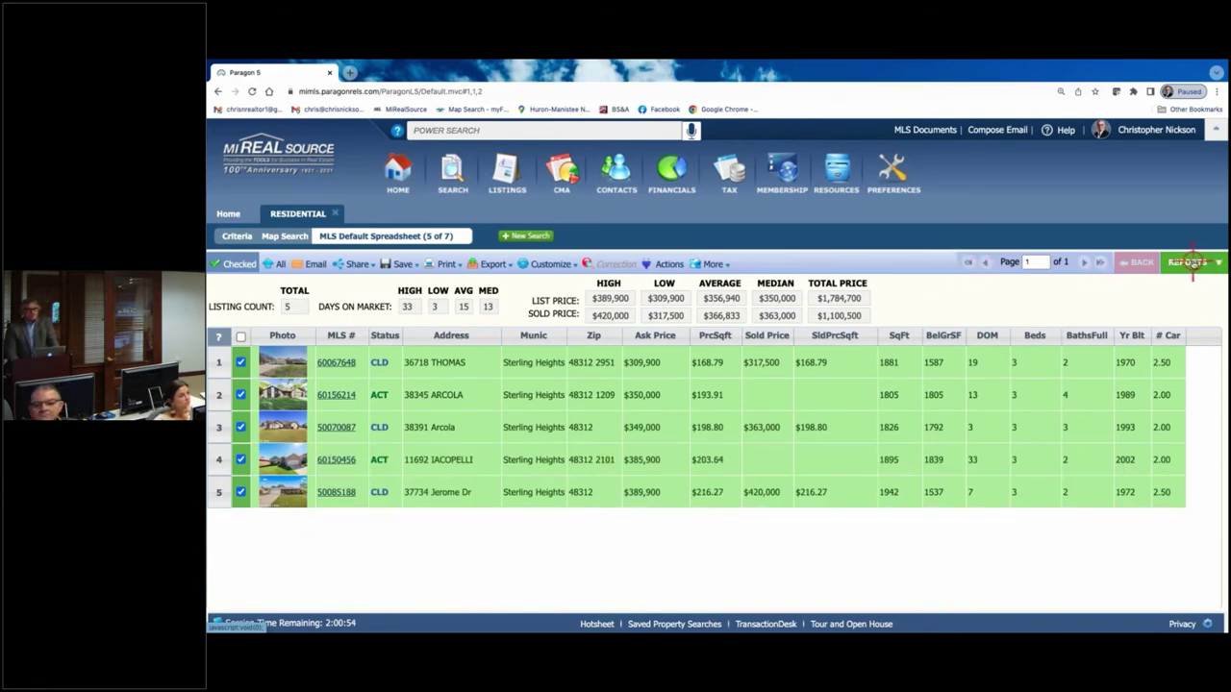
- Expand the CMA report group and view the checked listings as CMA Quick View
left_click(1191, 262)
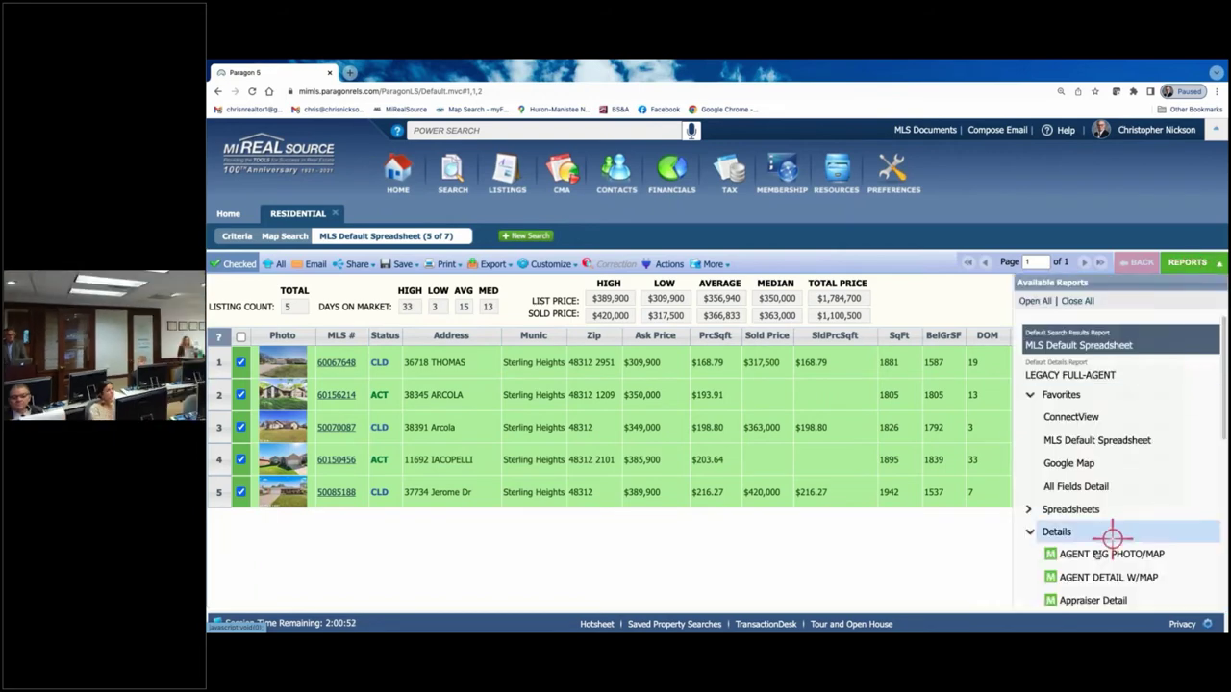
left_click(1027, 534)
scroll(1039, 524, "down", 1)
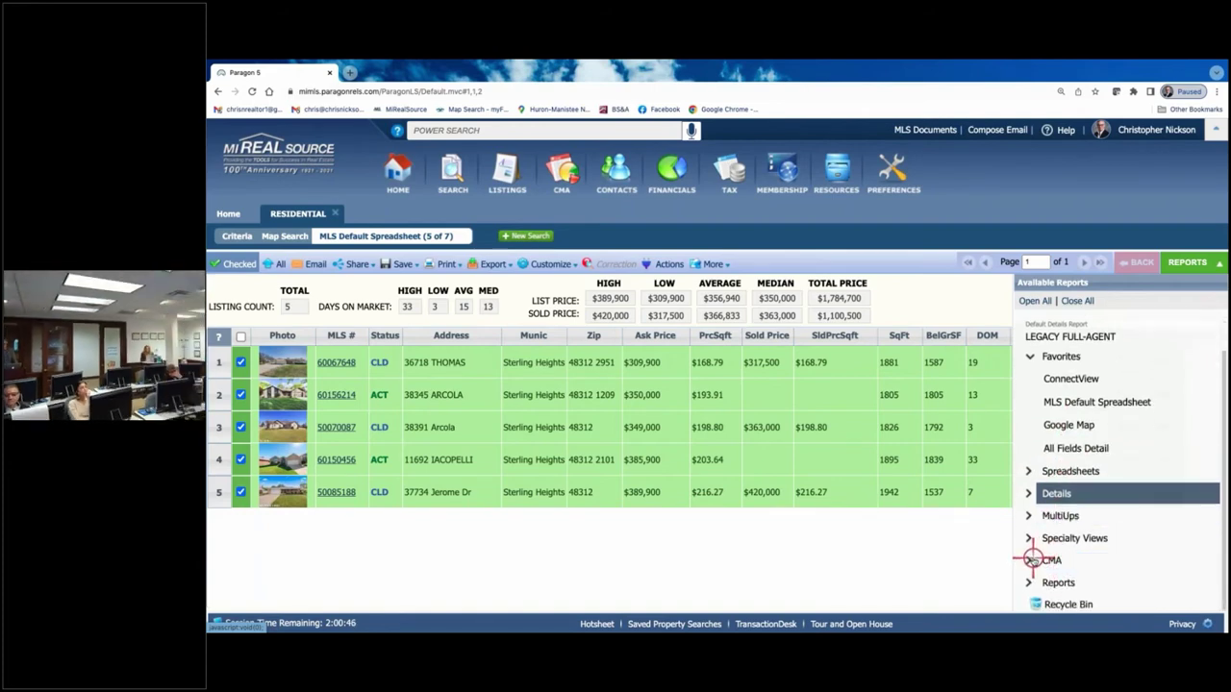
left_click(1029, 560)
scroll(1038, 432, "down", 2)
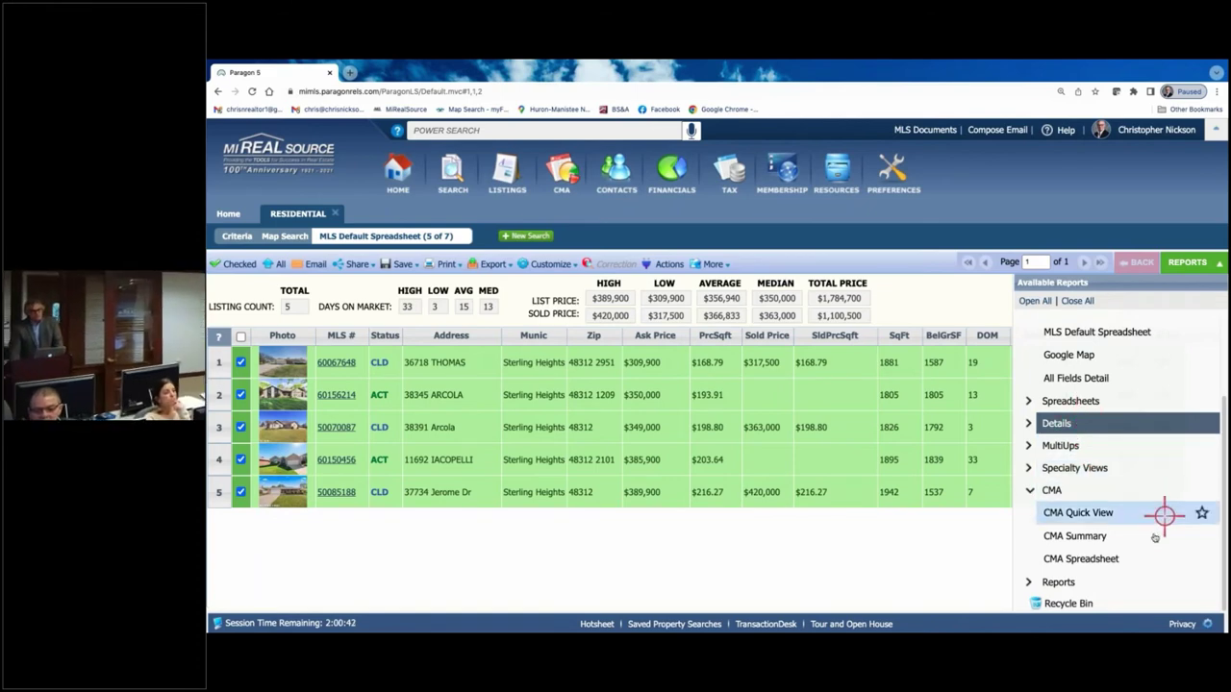
left_click(1073, 513)
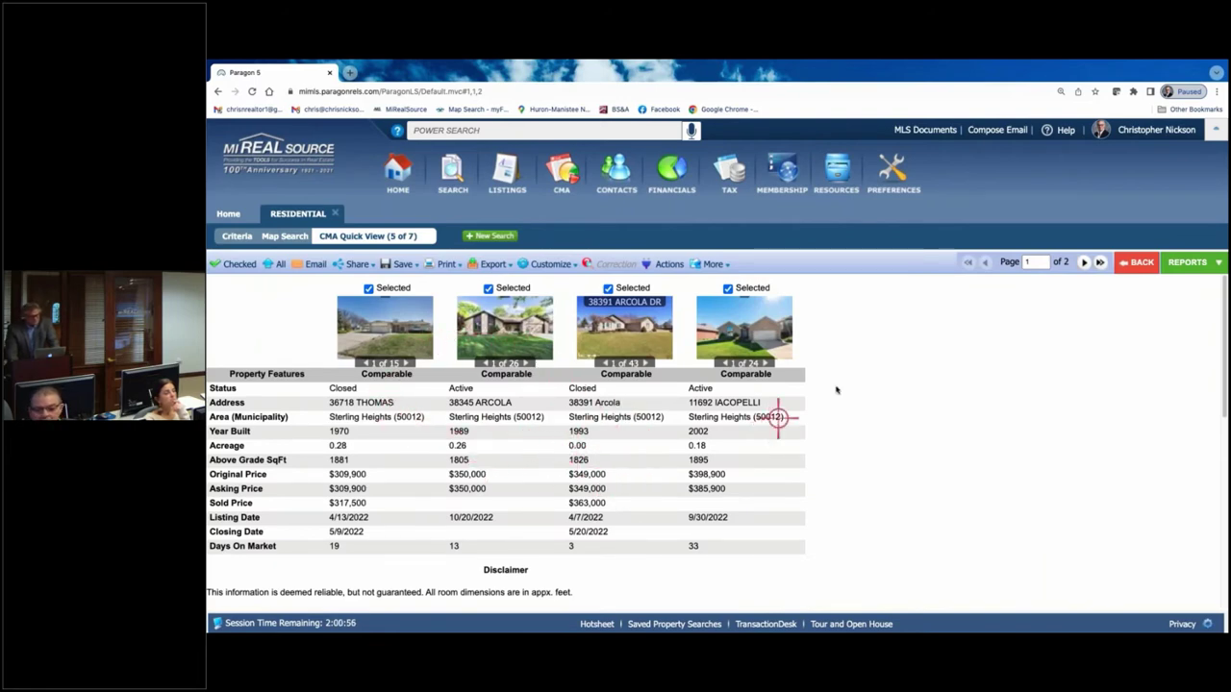
- View the CMA Spreadsheet, then switch to the CMA Summary Report
left_click(1187, 261)
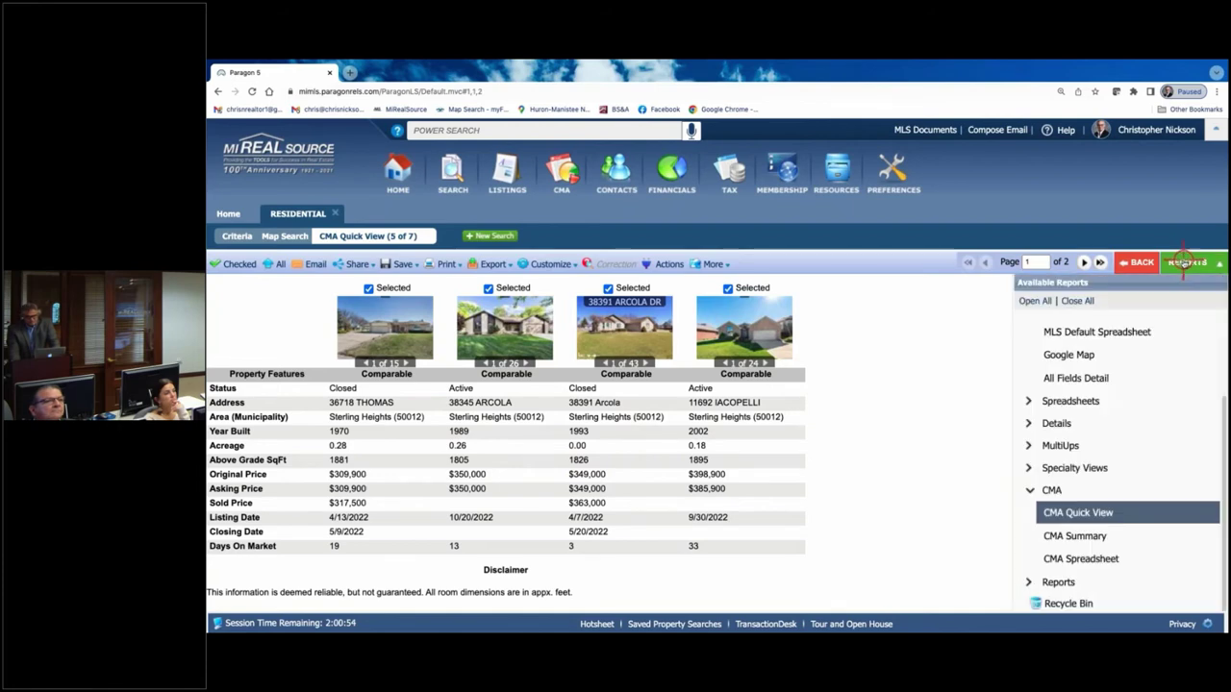
left_click(1067, 558)
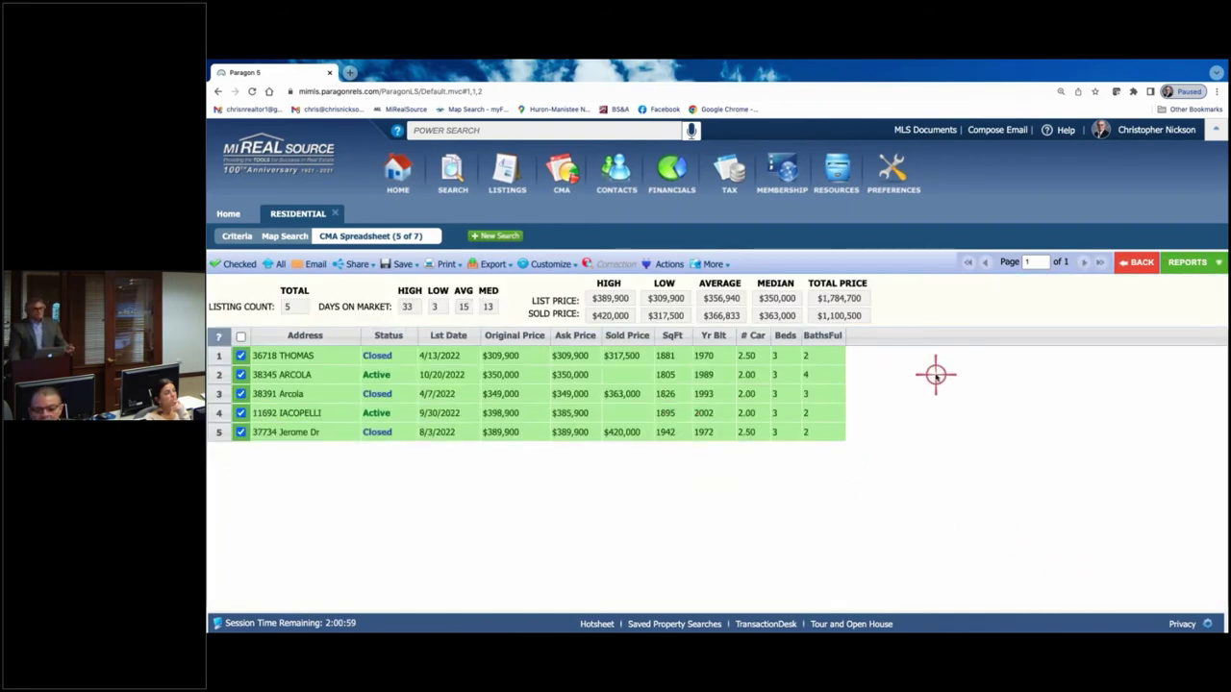
left_click(1197, 264)
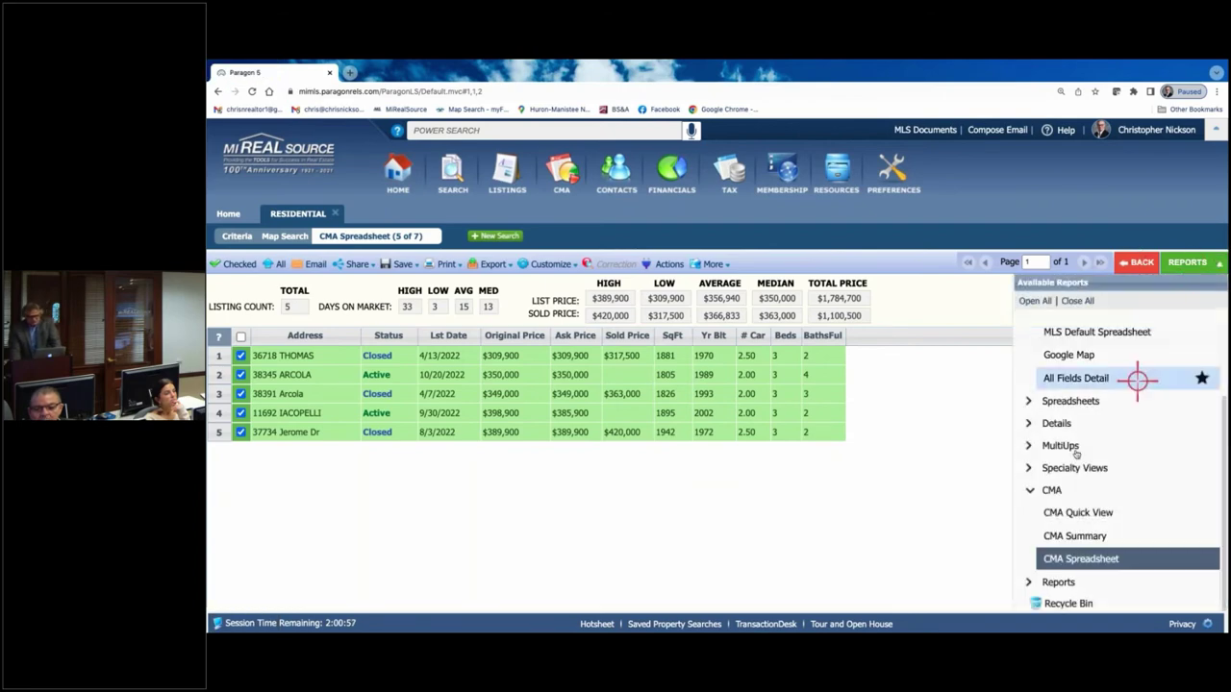
left_click(1077, 537)
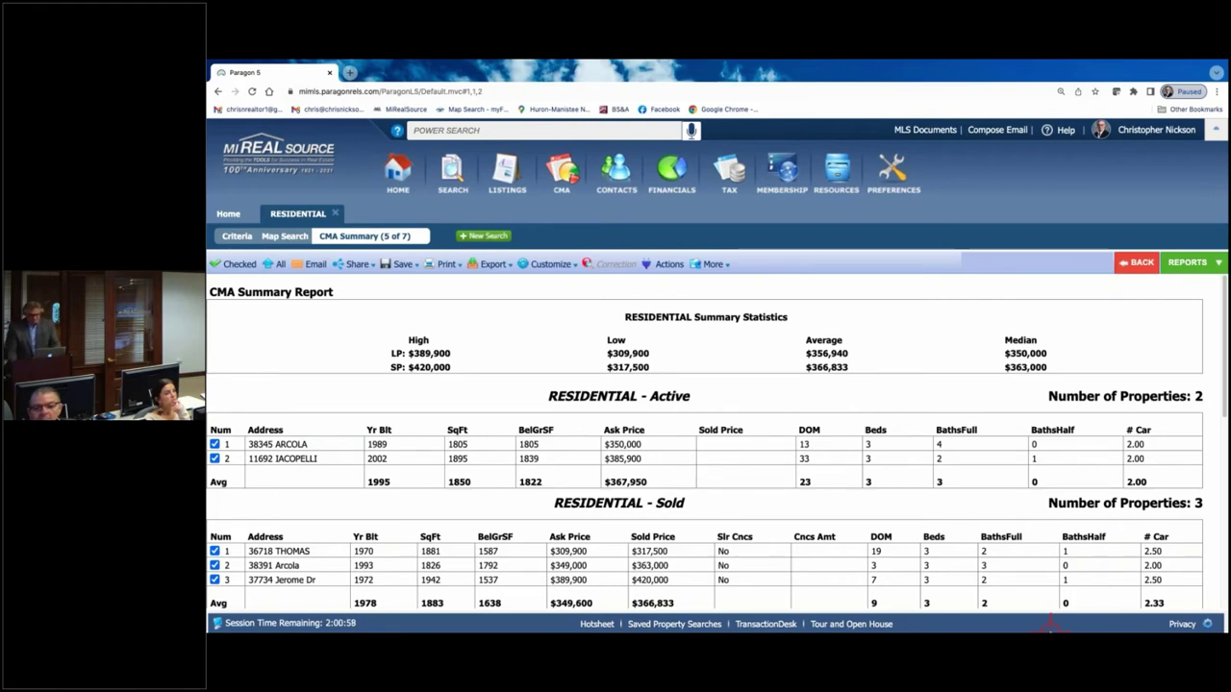
- Zoom in to review the Active and Sold summary tables, then bring up Customize options
key("ctrl+plus")
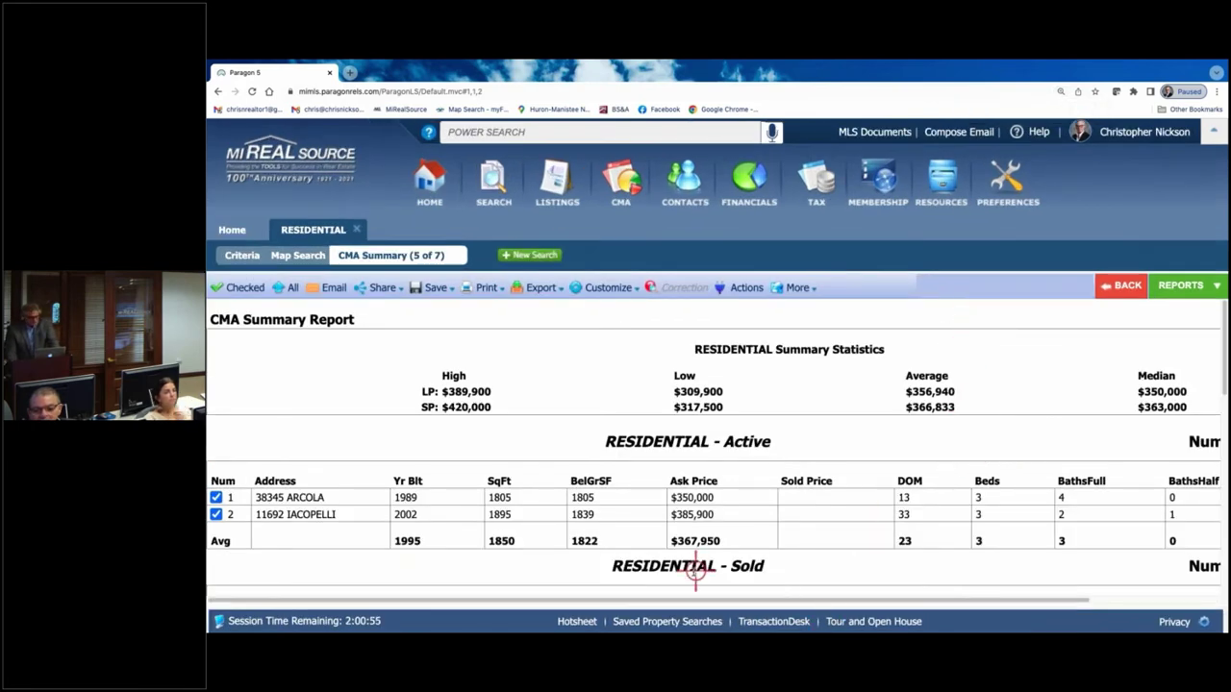
scroll(693, 575, "down", 2)
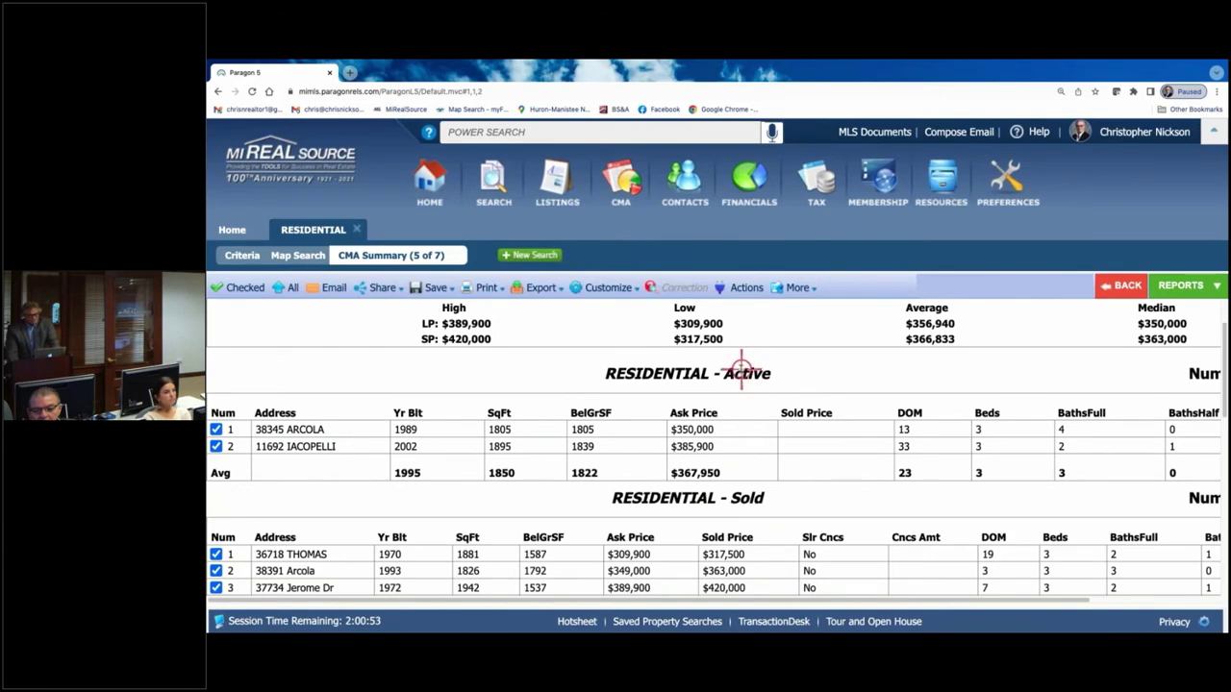
scroll(715, 519, "down", 5)
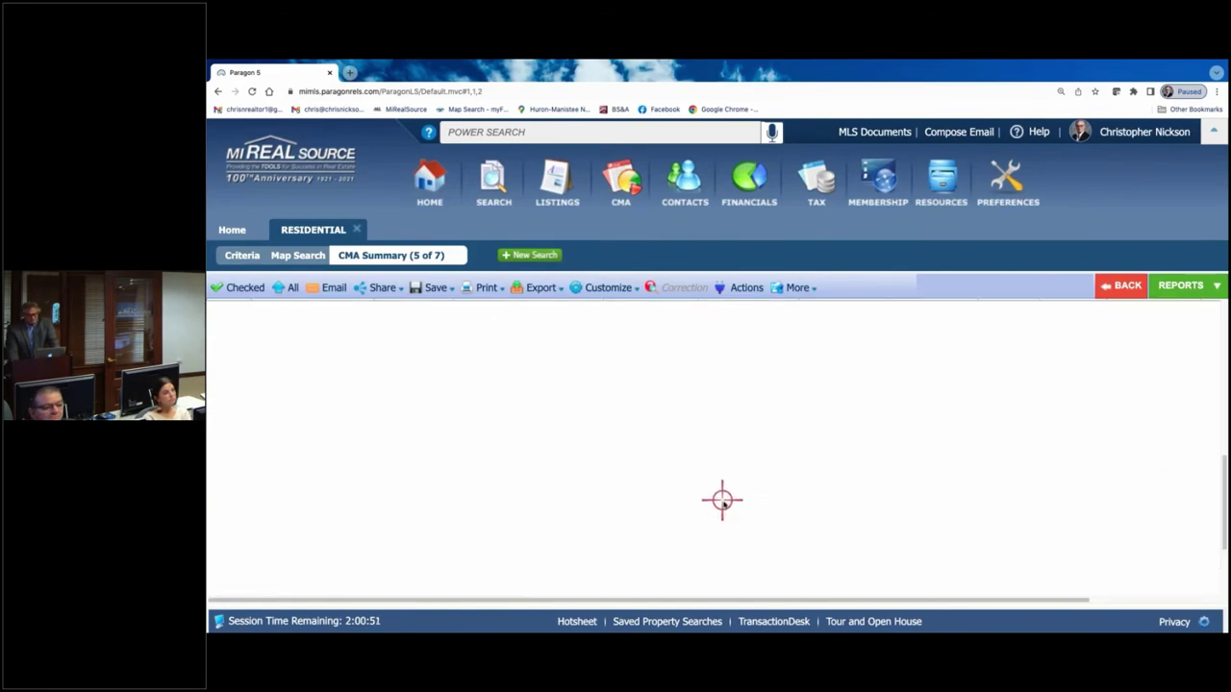
scroll(706, 500, "up", 5)
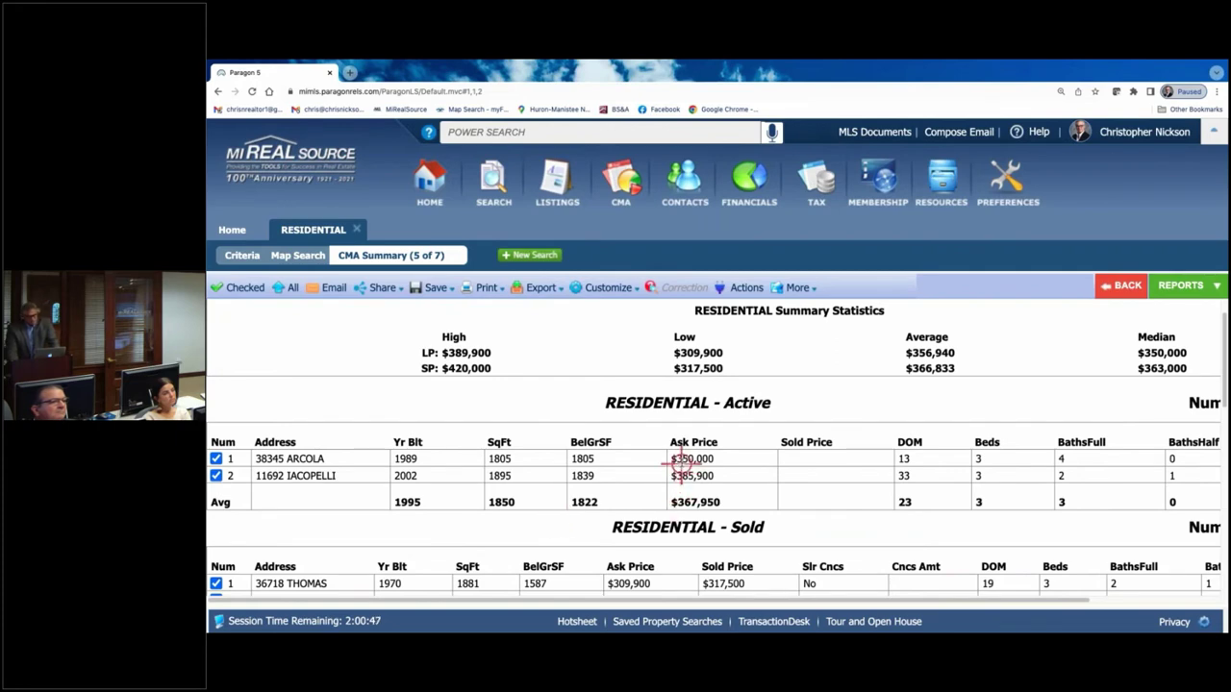
scroll(322, 498, "down", 3)
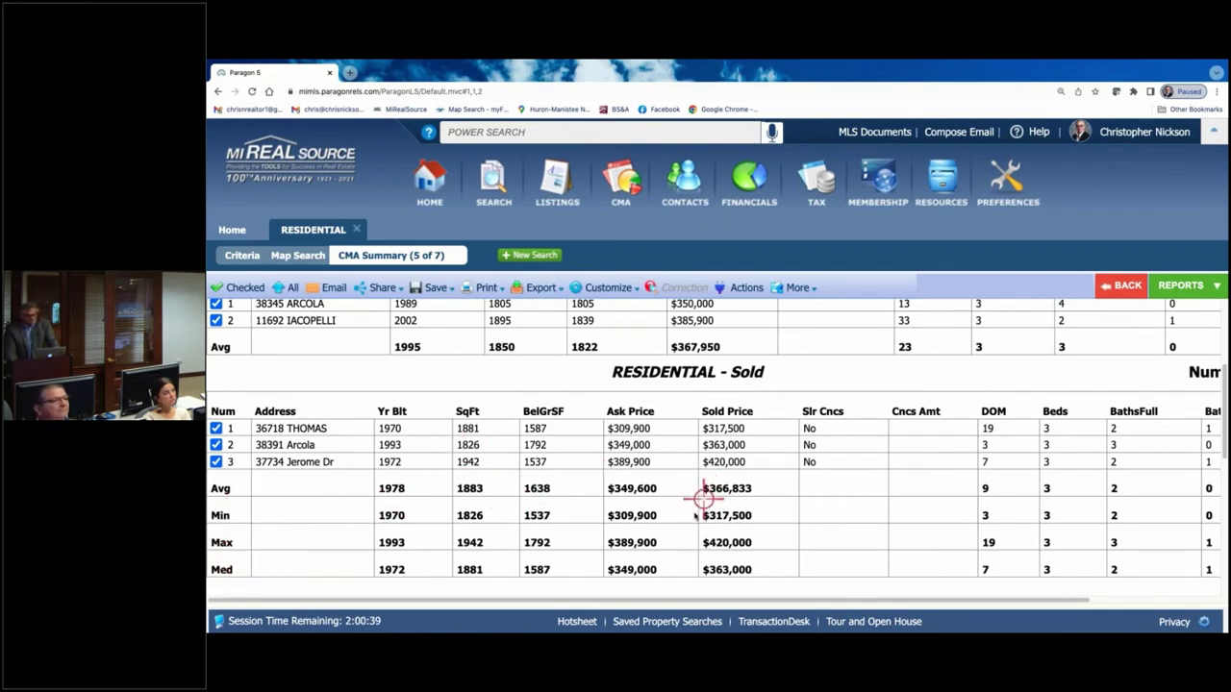
scroll(670, 481, "up", 1)
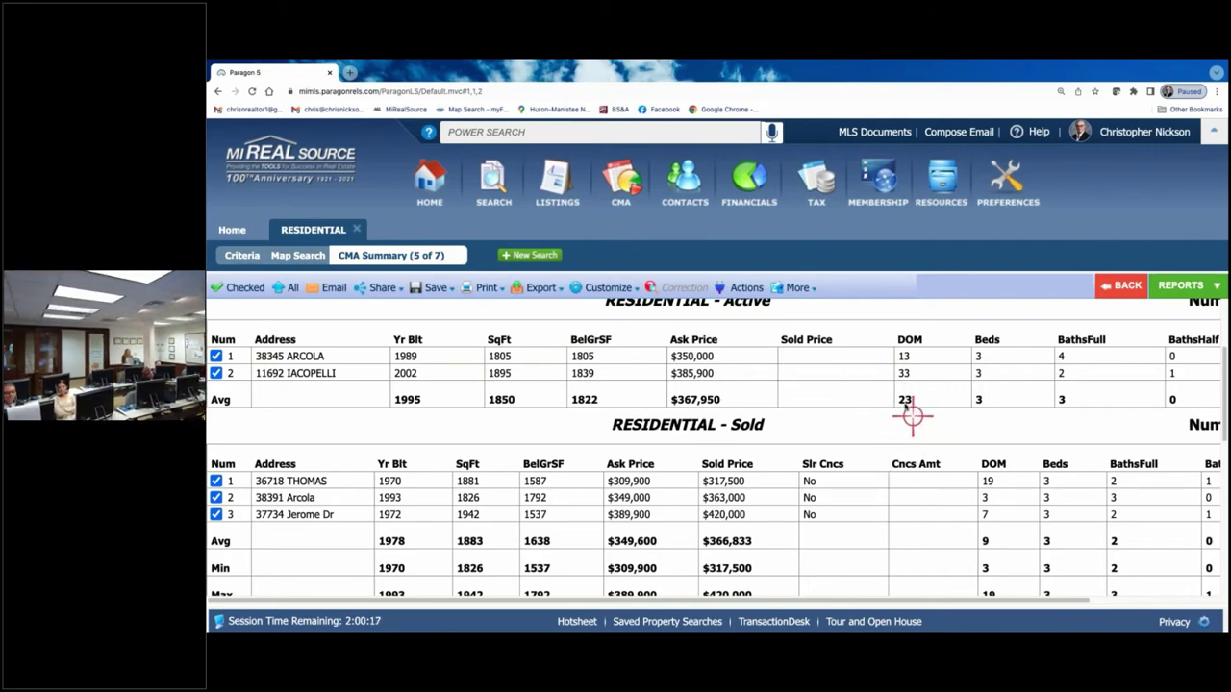
left_click(600, 291)
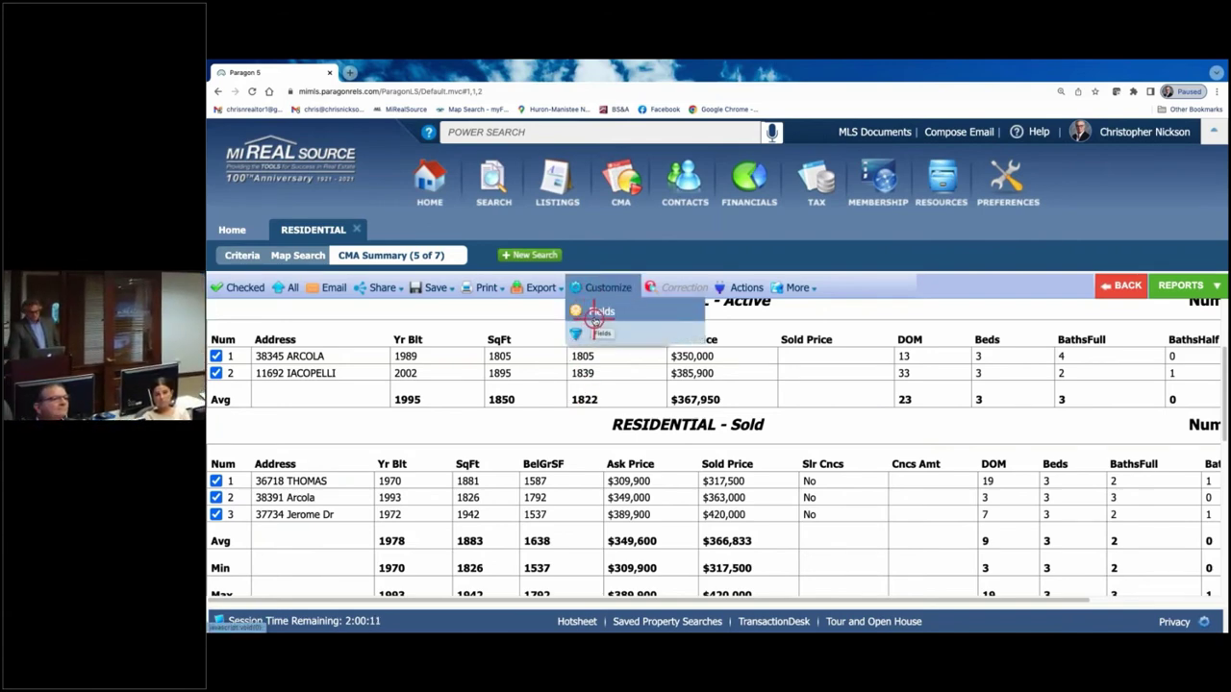
- Add Acreage to the active listings' summary fields, placed right after Year Built, and save
left_click(600, 311)
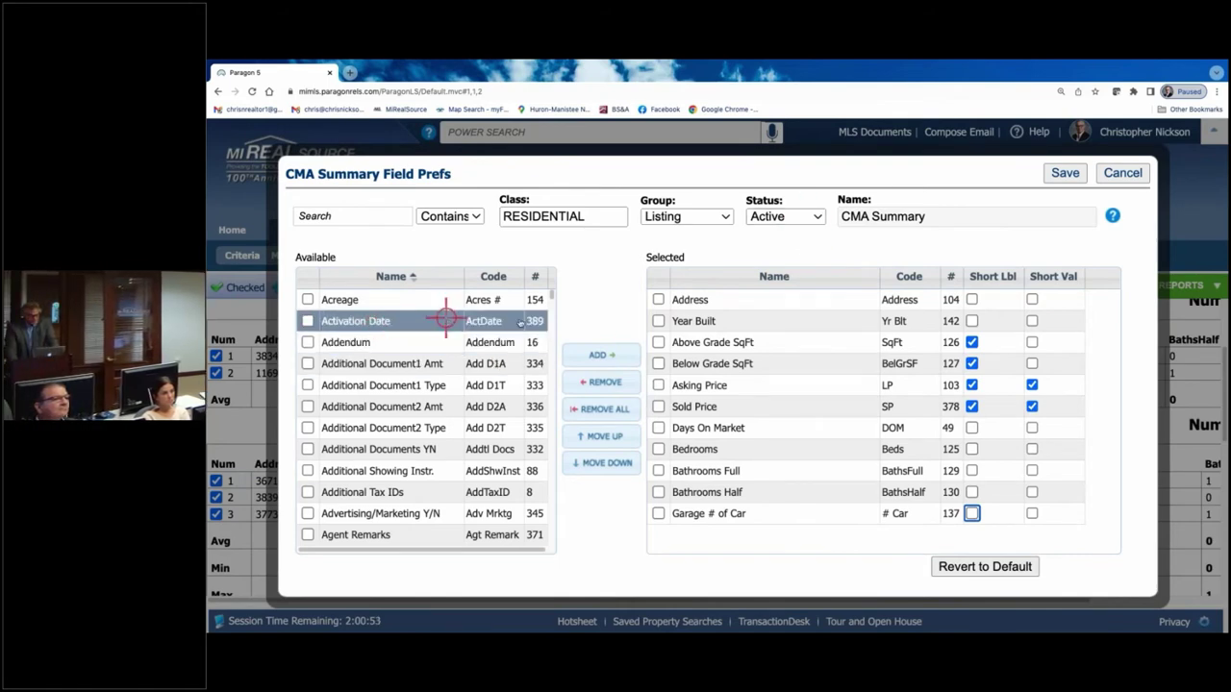
left_click(306, 300)
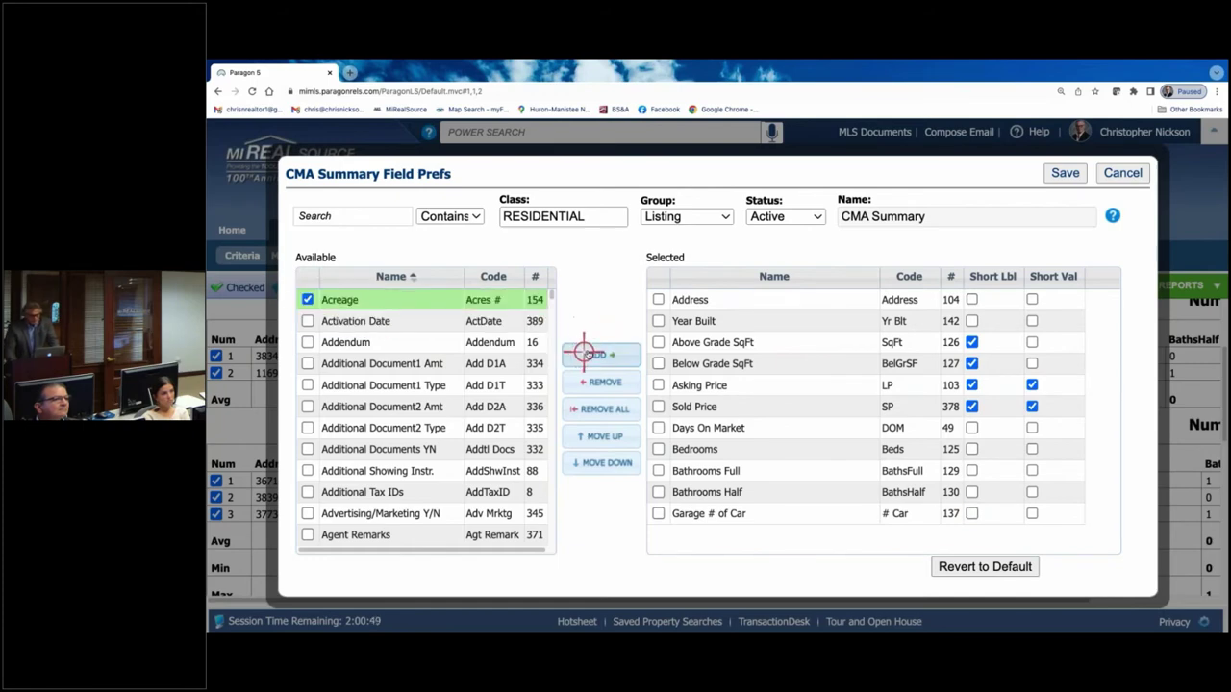
left_click(584, 352)
left_click(770, 539)
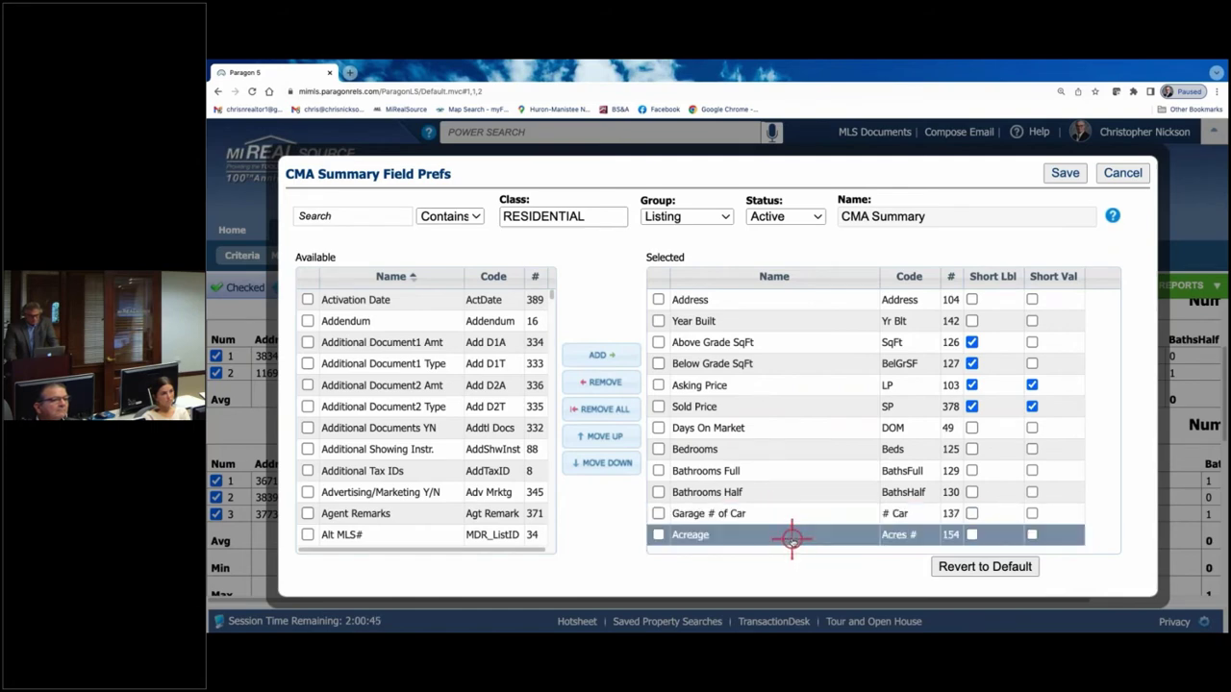
left_click_drag(792, 538, 798, 343)
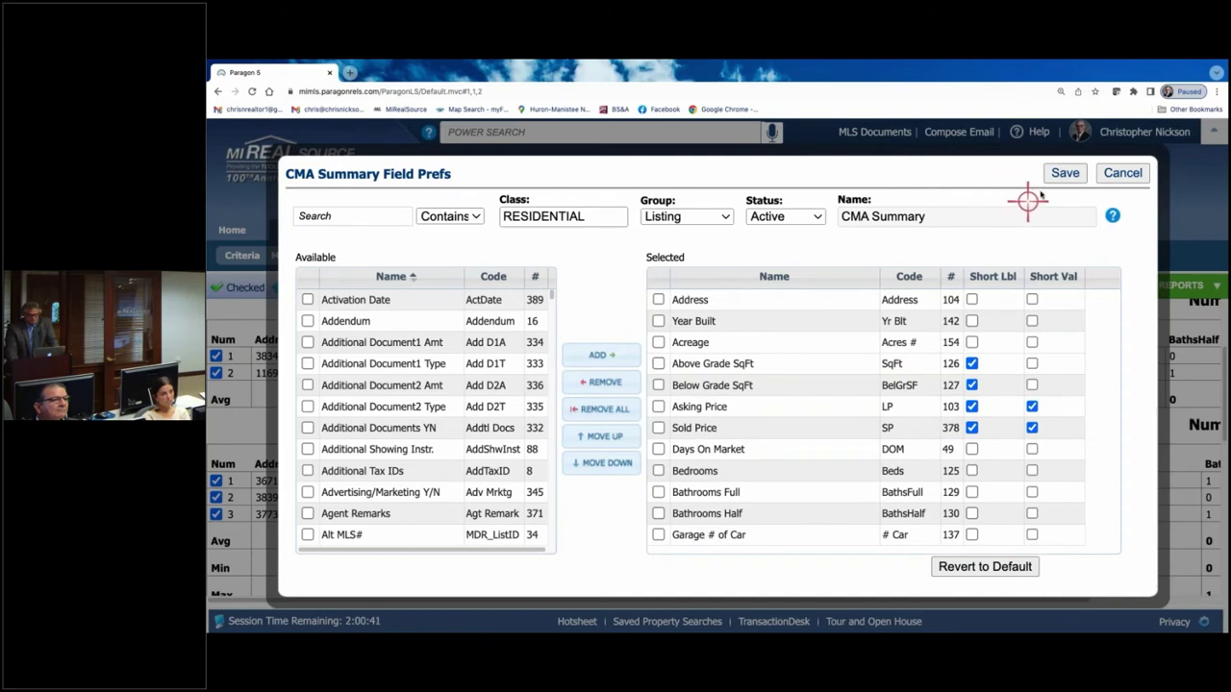
left_click(1065, 172)
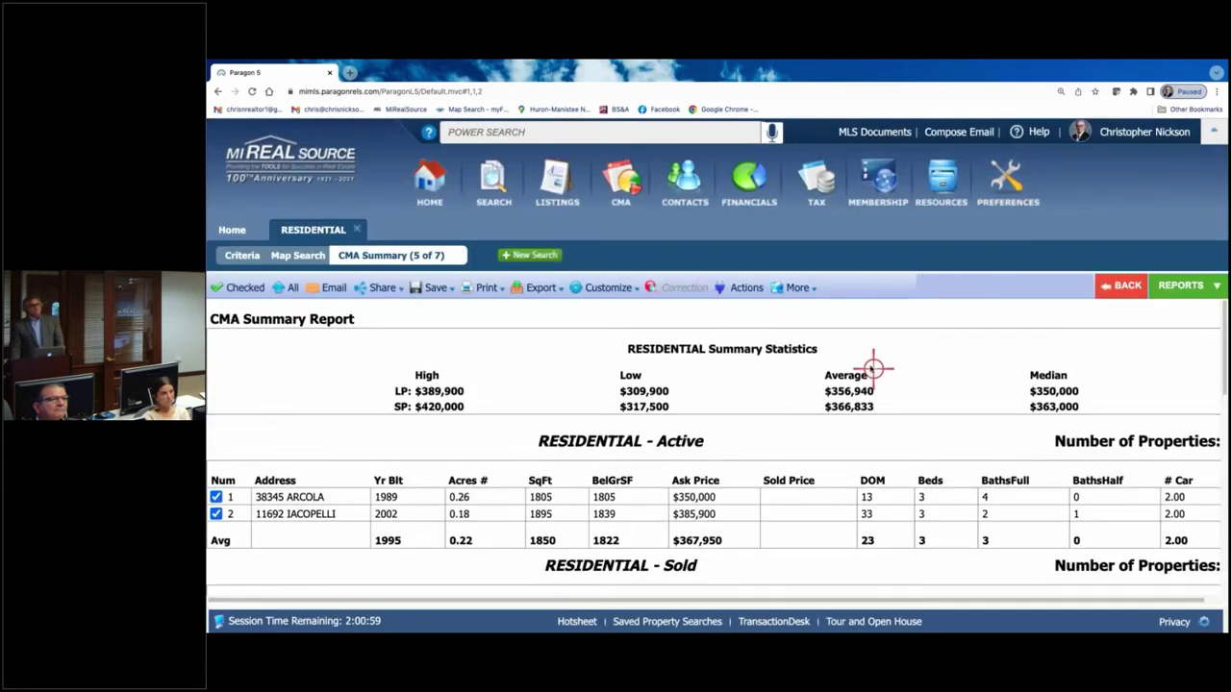
- Add Acreage after Year Built to the Sold status field setup and save
scroll(846, 375, "down", 1)
scroll(796, 382, "down", 1)
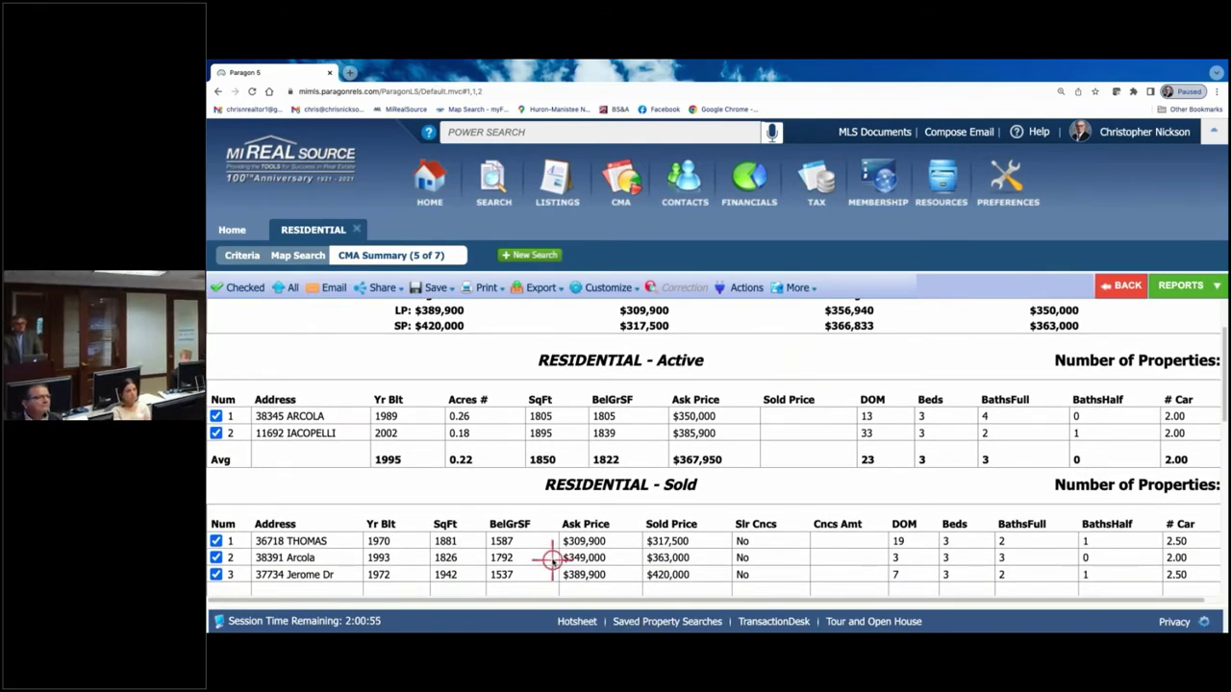
left_click(608, 287)
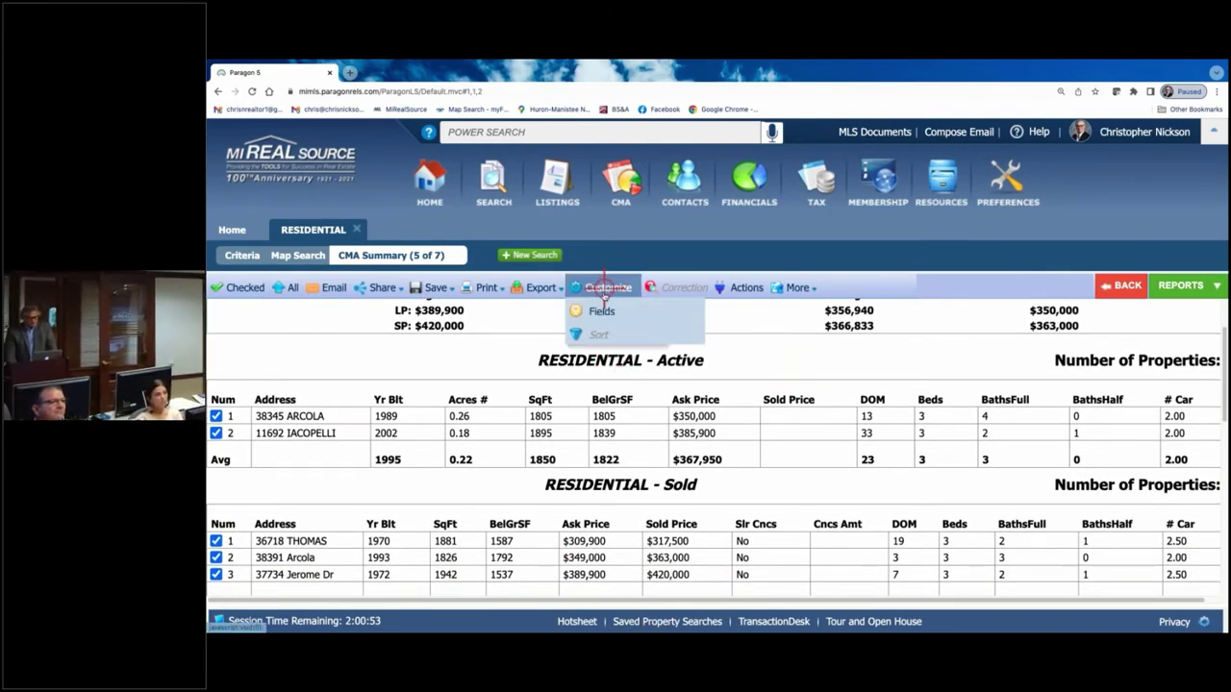
left_click(603, 311)
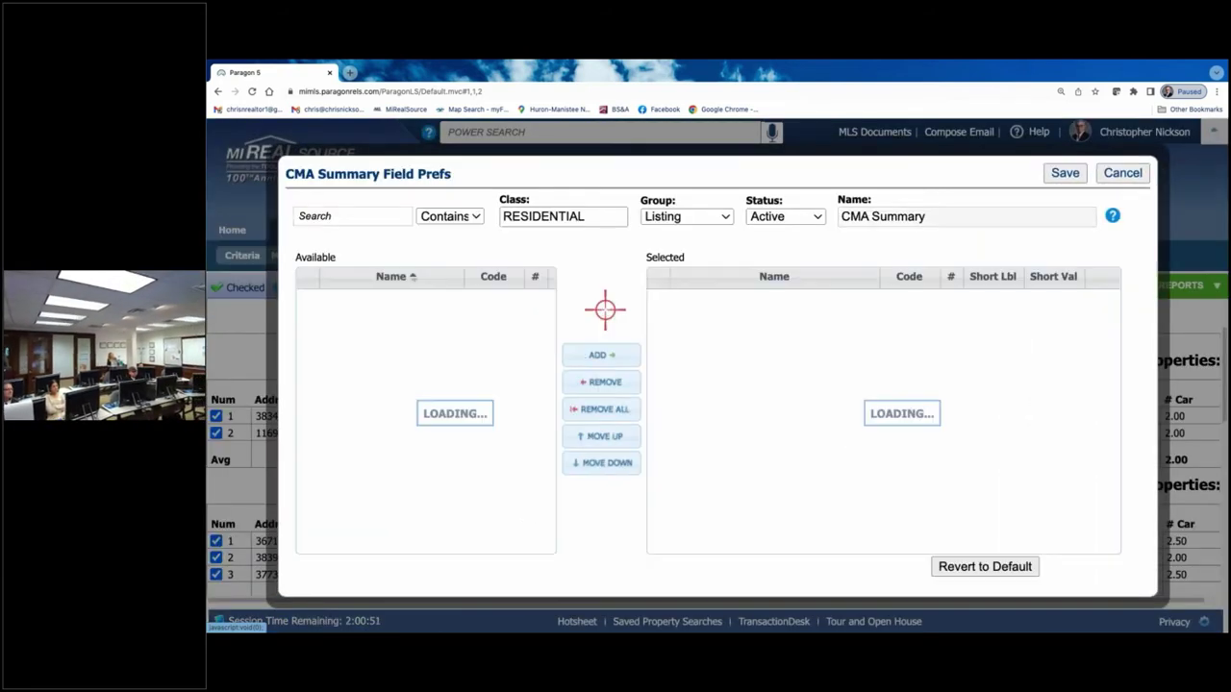
left_click(816, 216)
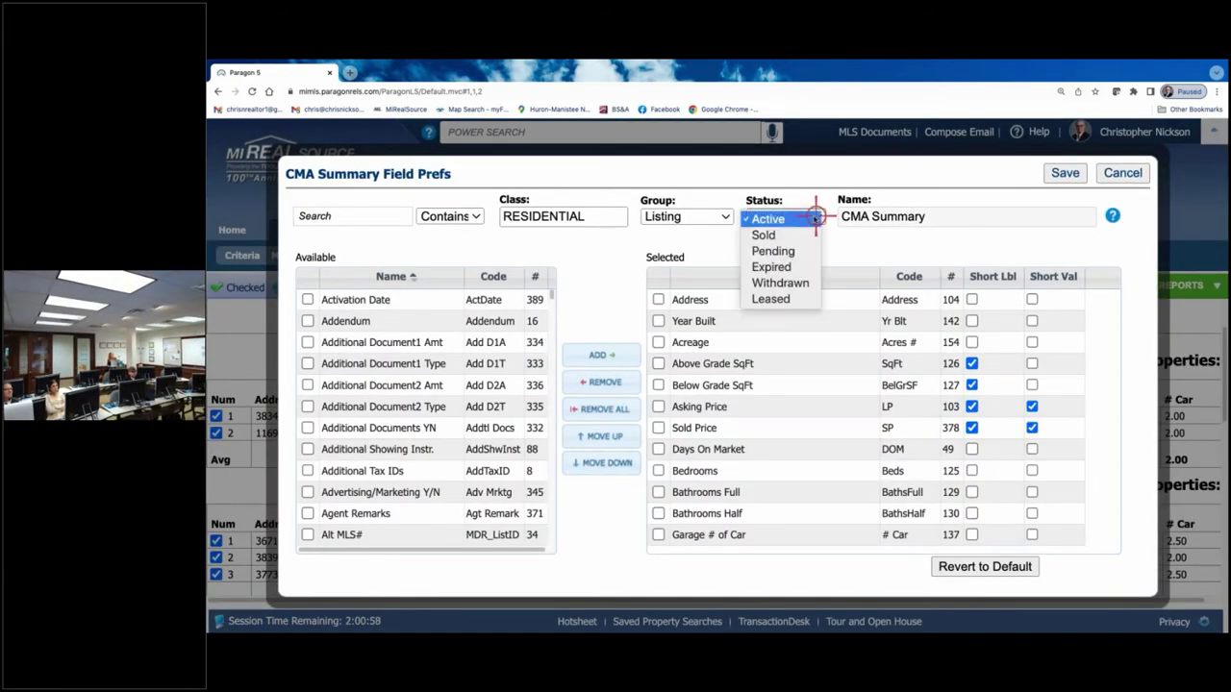
left_click(766, 237)
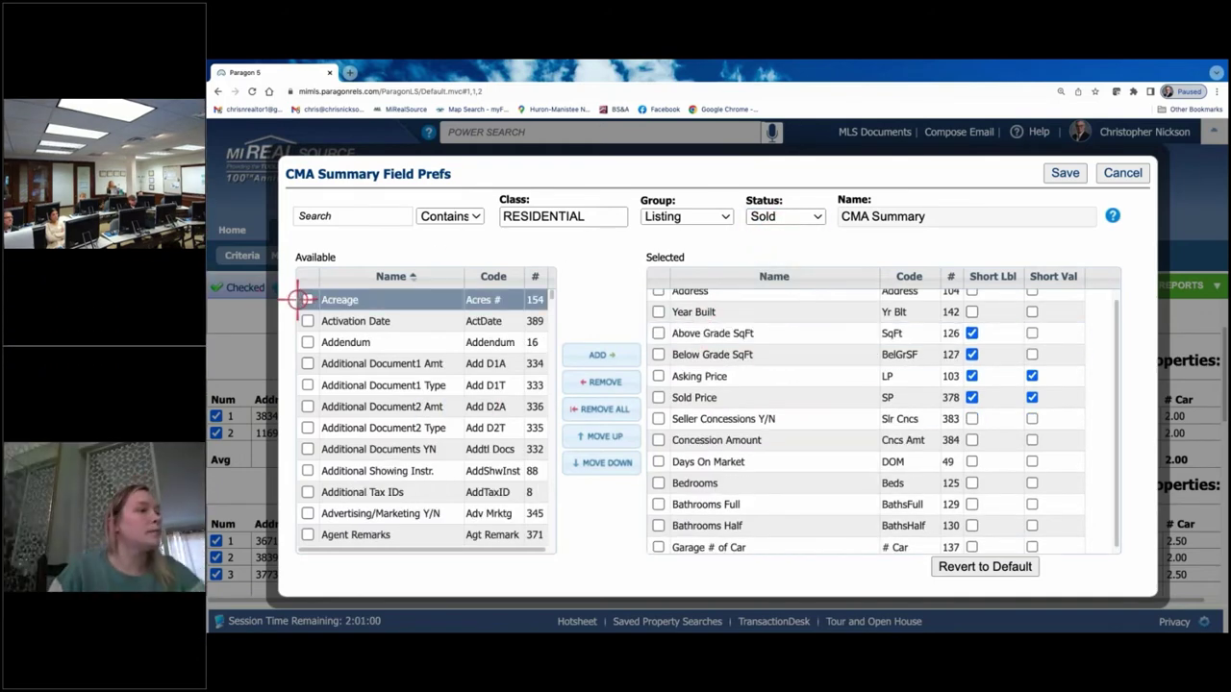
left_click(306, 299)
left_click(593, 356)
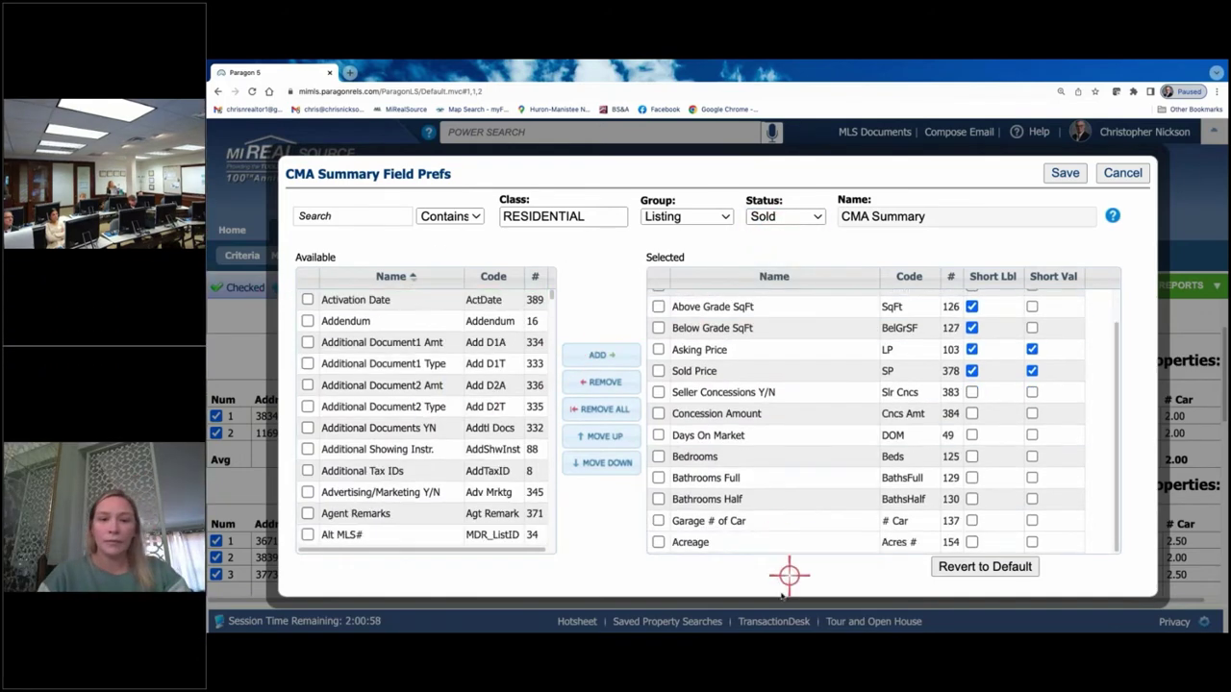
left_click_drag(743, 545, 795, 340)
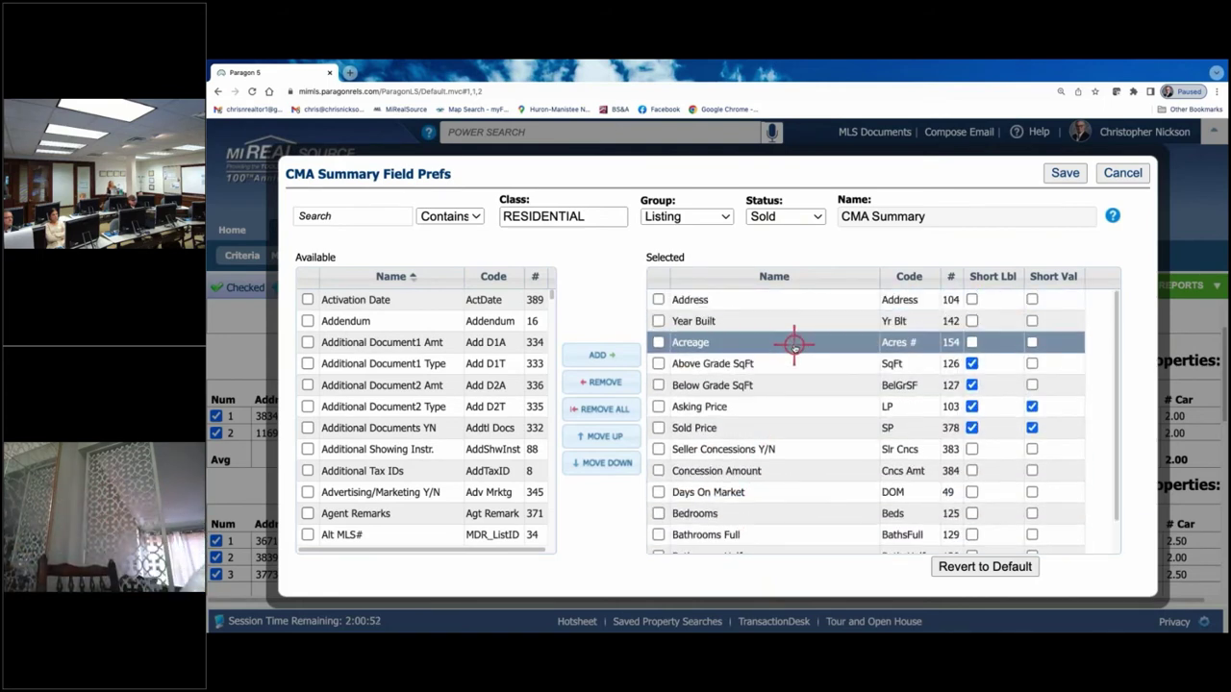
left_click(1061, 173)
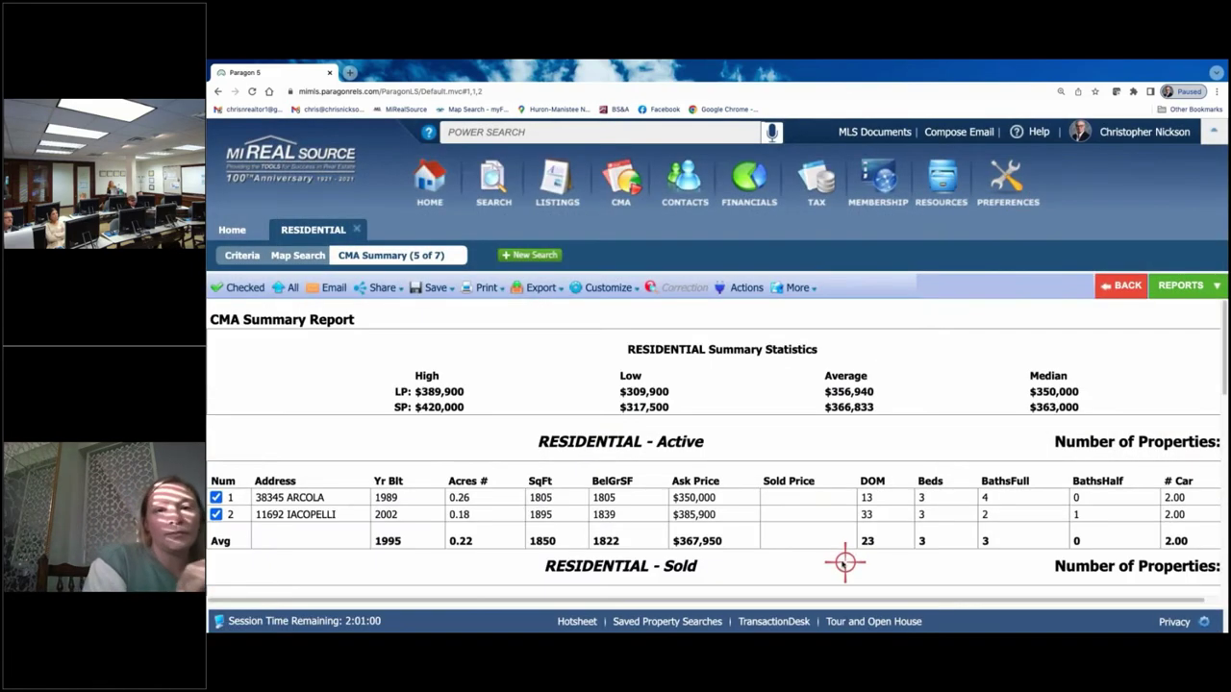
scroll(787, 384, "down", 3)
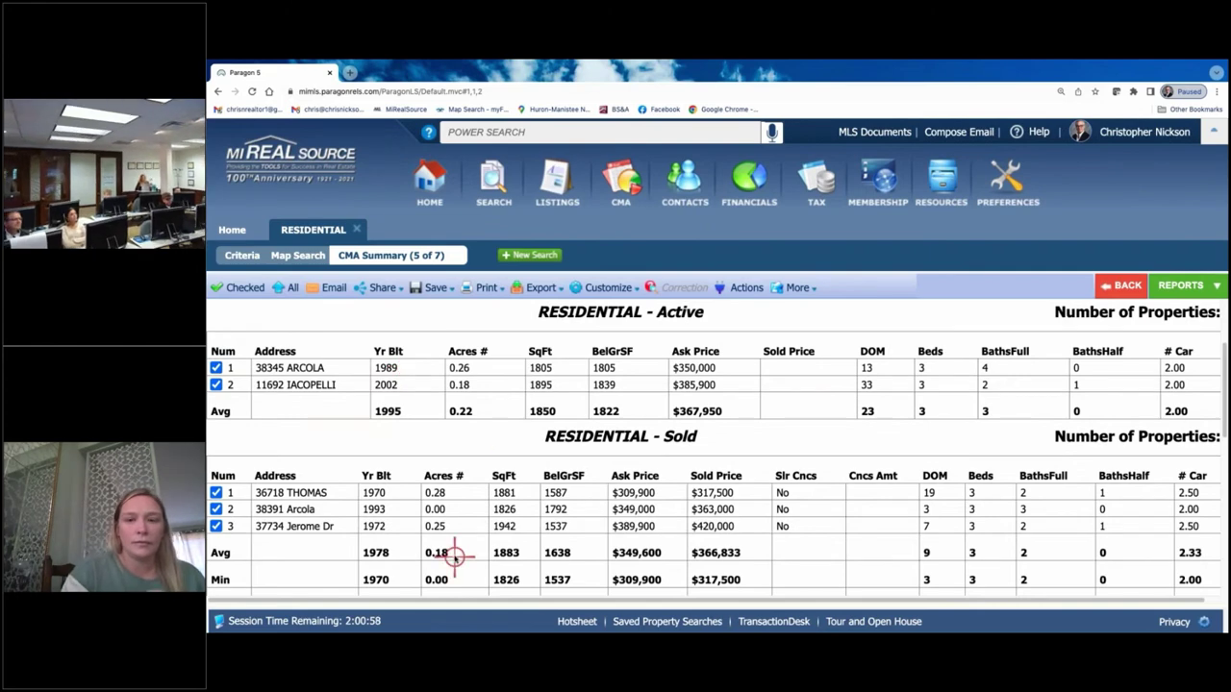
scroll(697, 471, "up", 3)
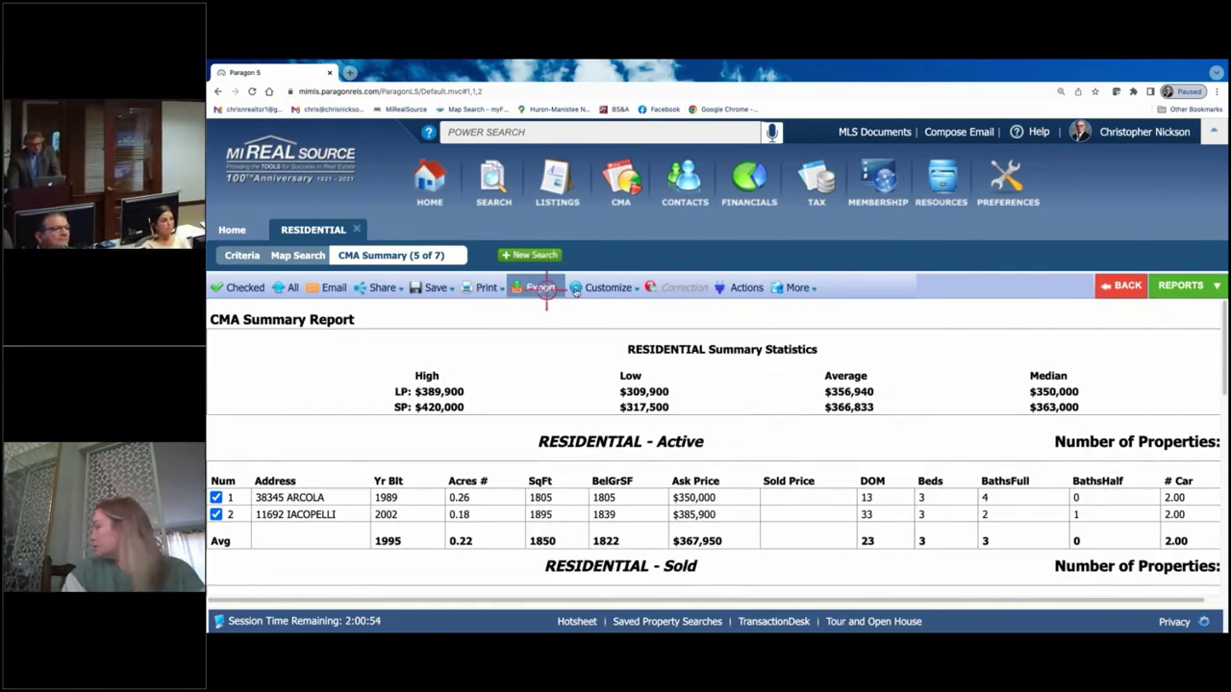
- Remove Acreage from the active listings' summary fields and save
left_click(598, 289)
left_click(600, 310)
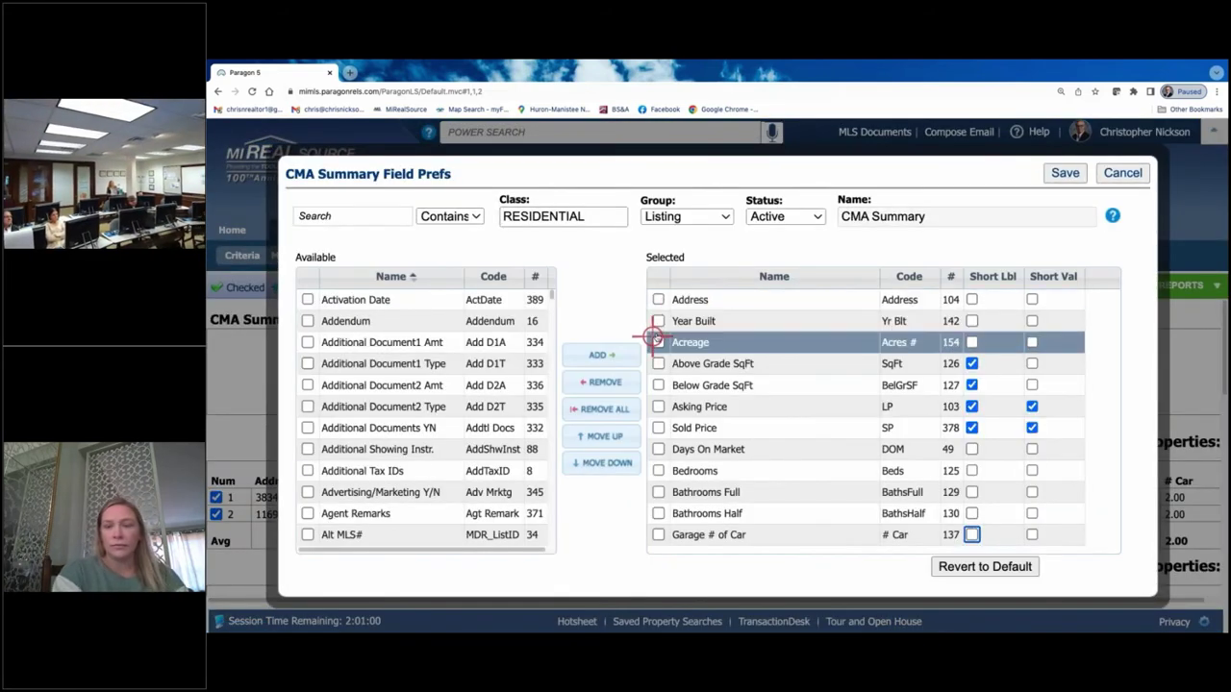
left_click(657, 342)
left_click(601, 382)
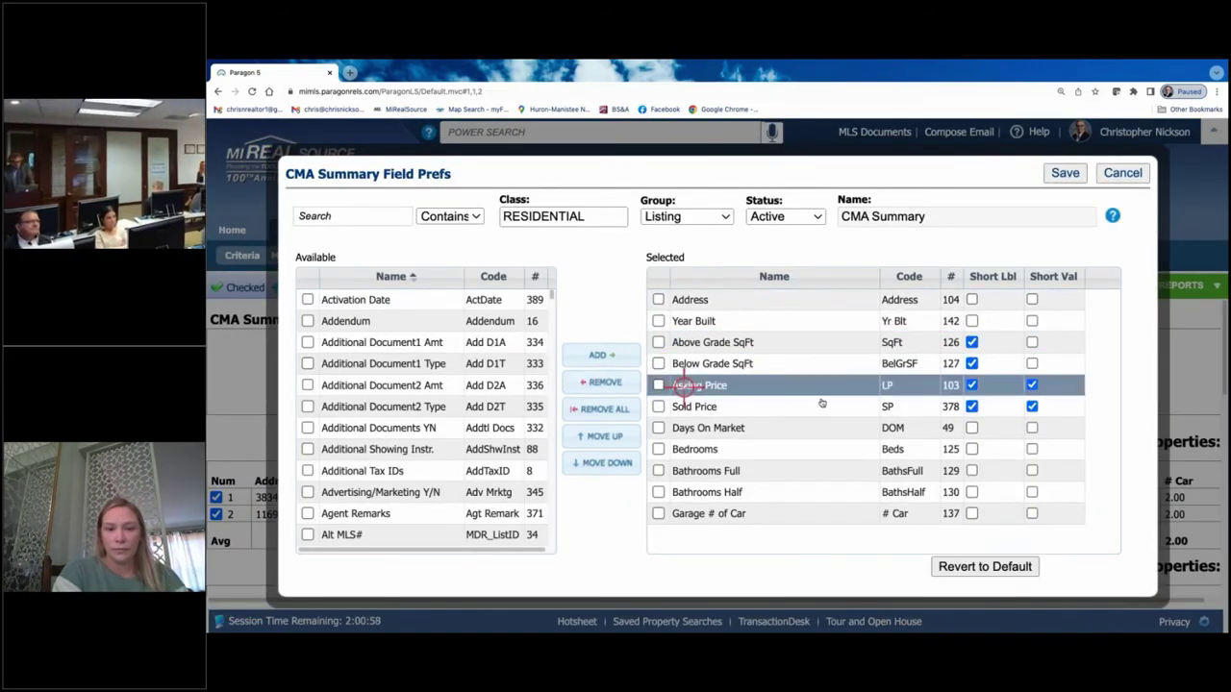
left_click(1052, 173)
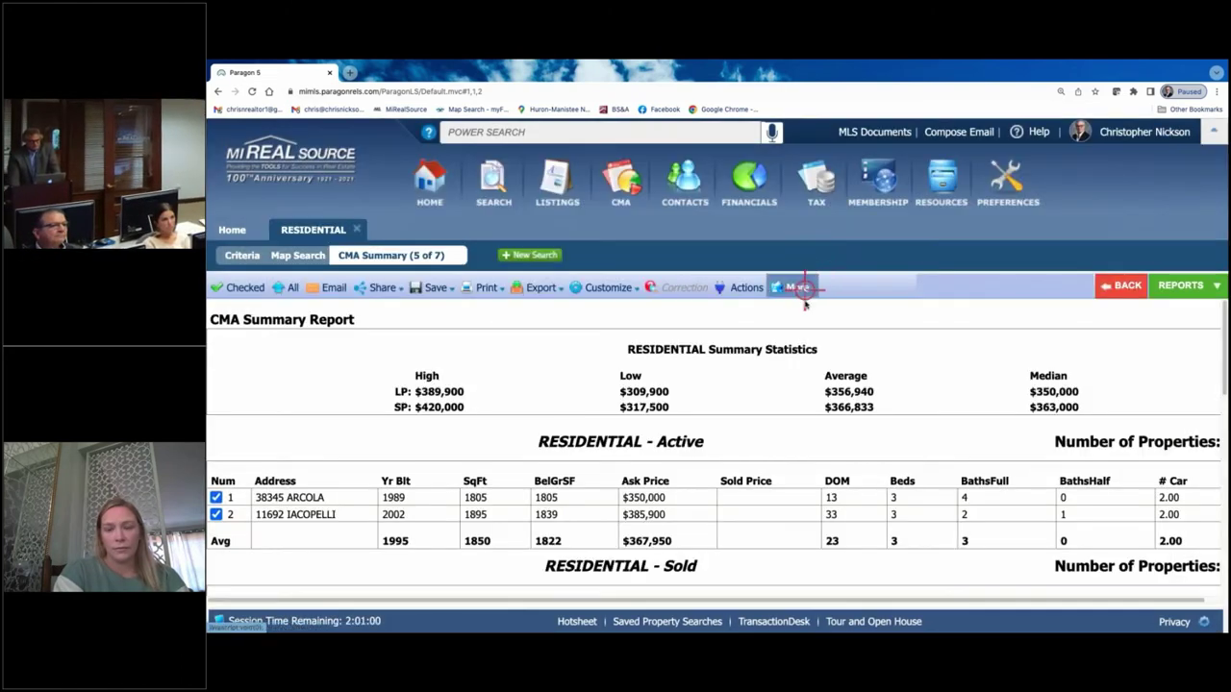
- Remove Acreage from the Sold status summary fields and save
left_click(612, 288)
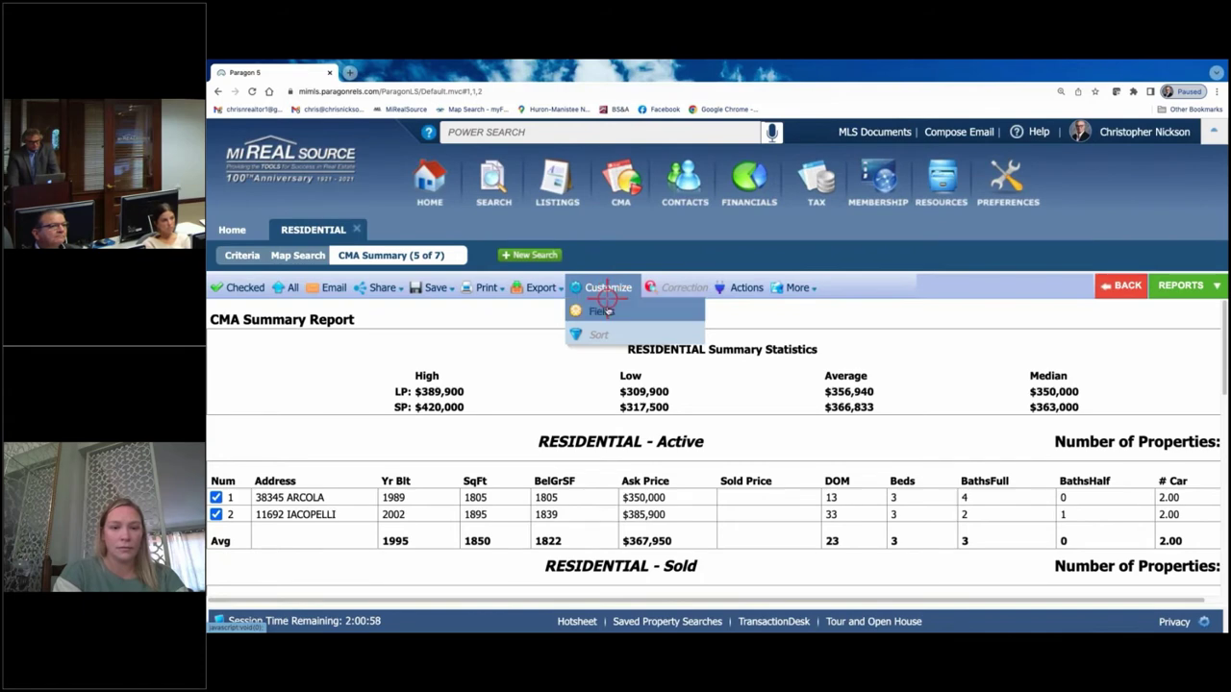
left_click(606, 310)
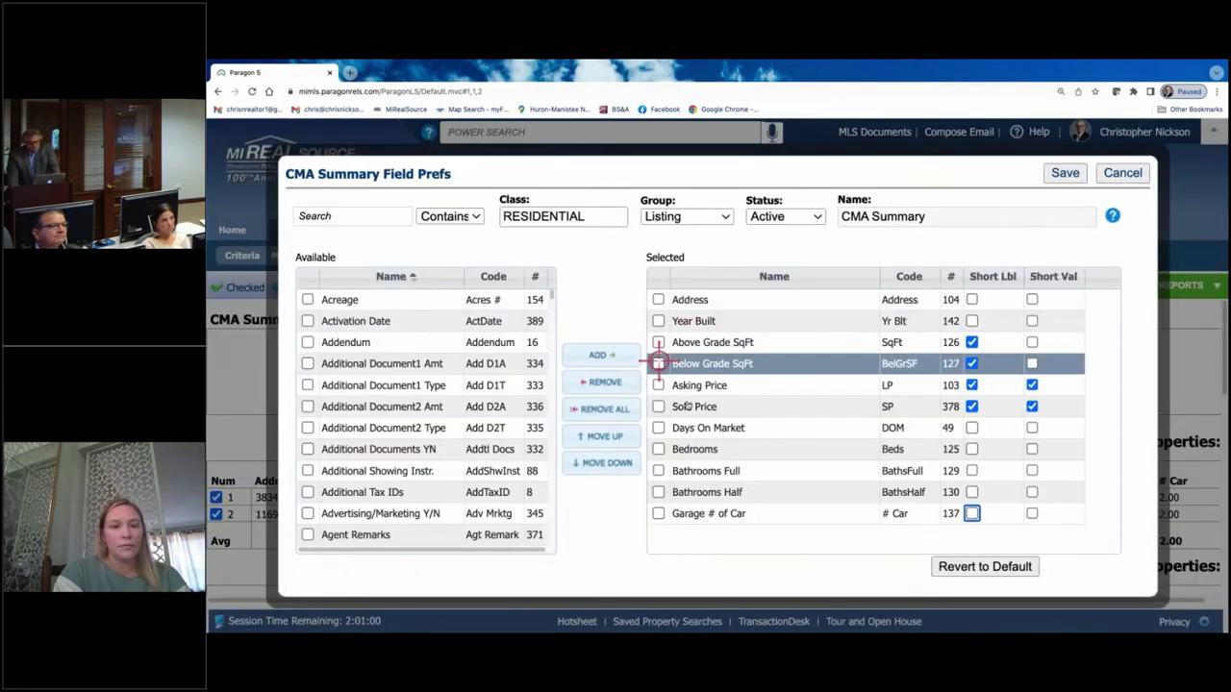
left_click(810, 216)
left_click(794, 235)
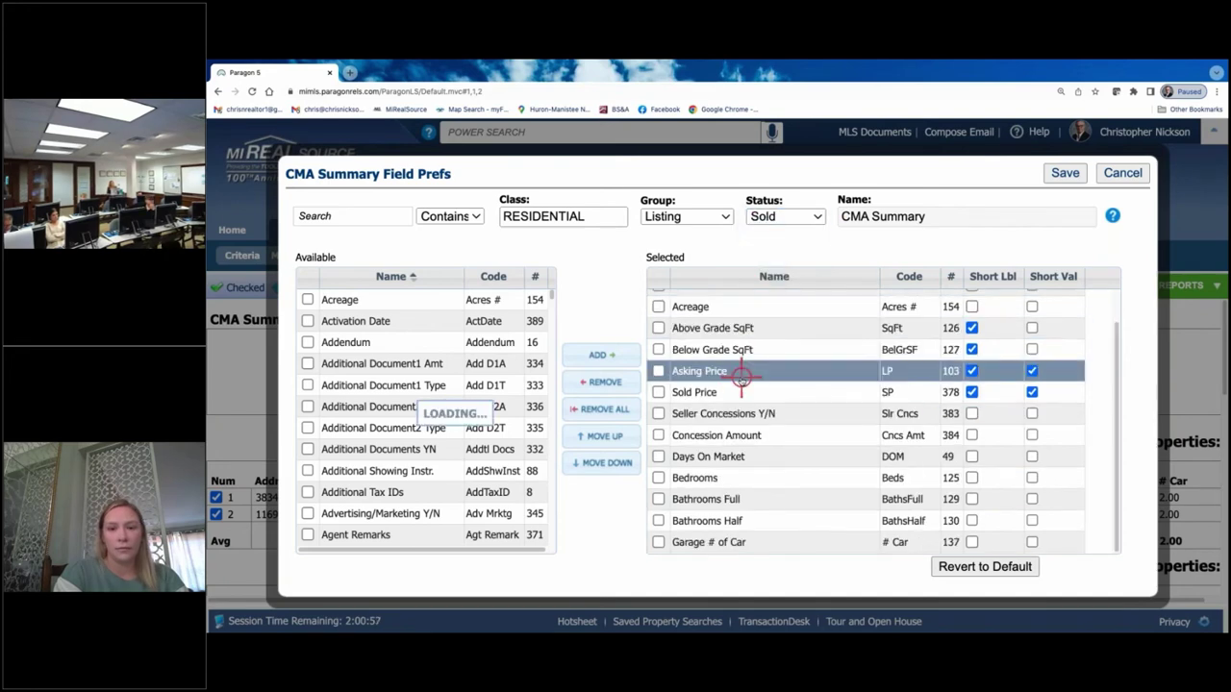
left_click(657, 307)
left_click(614, 383)
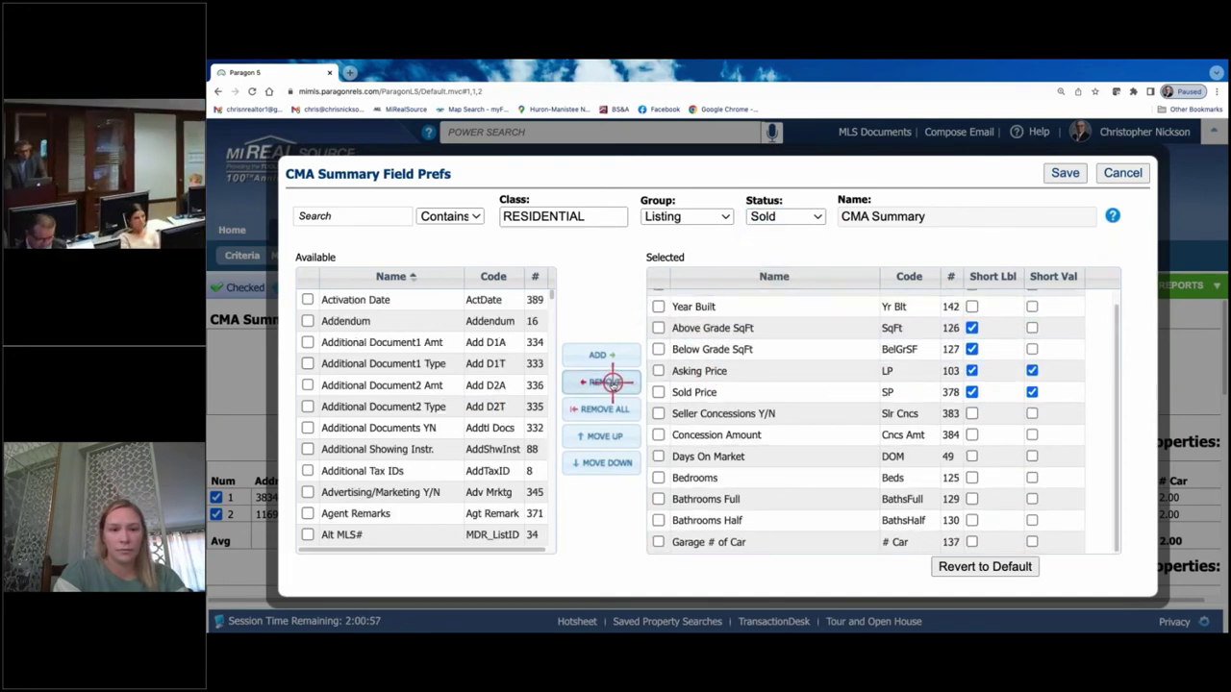
left_click(1065, 173)
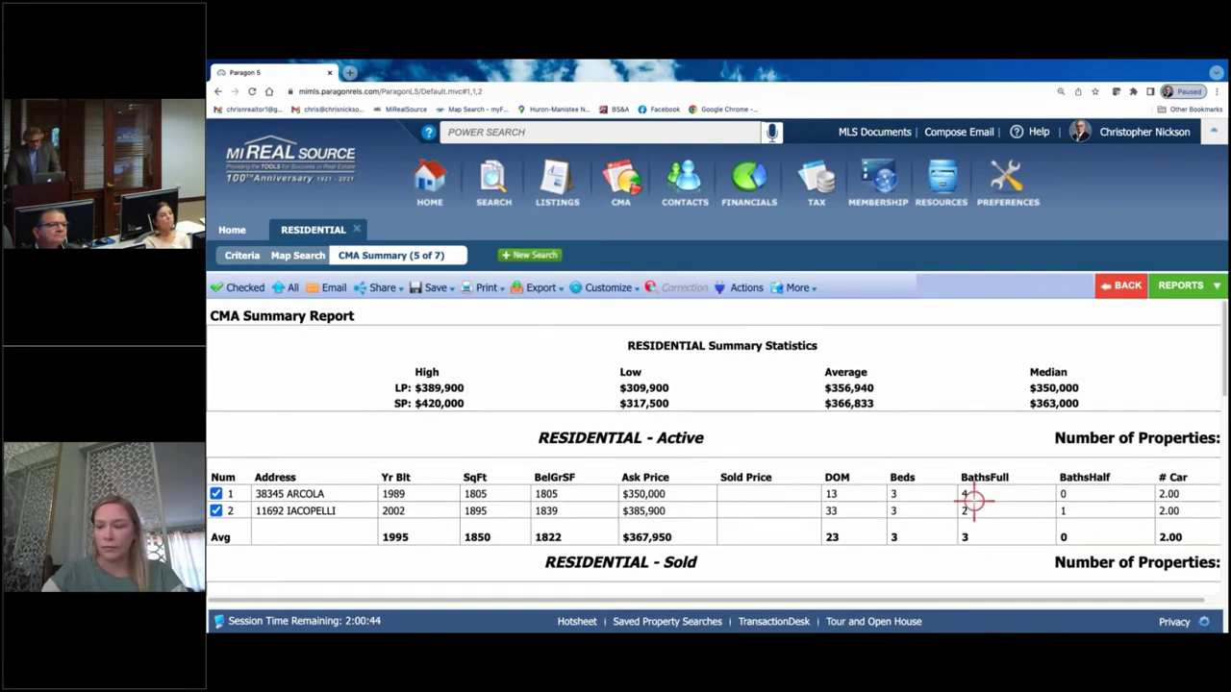
scroll(654, 378, "down", 2)
scroll(642, 447, "down", 1)
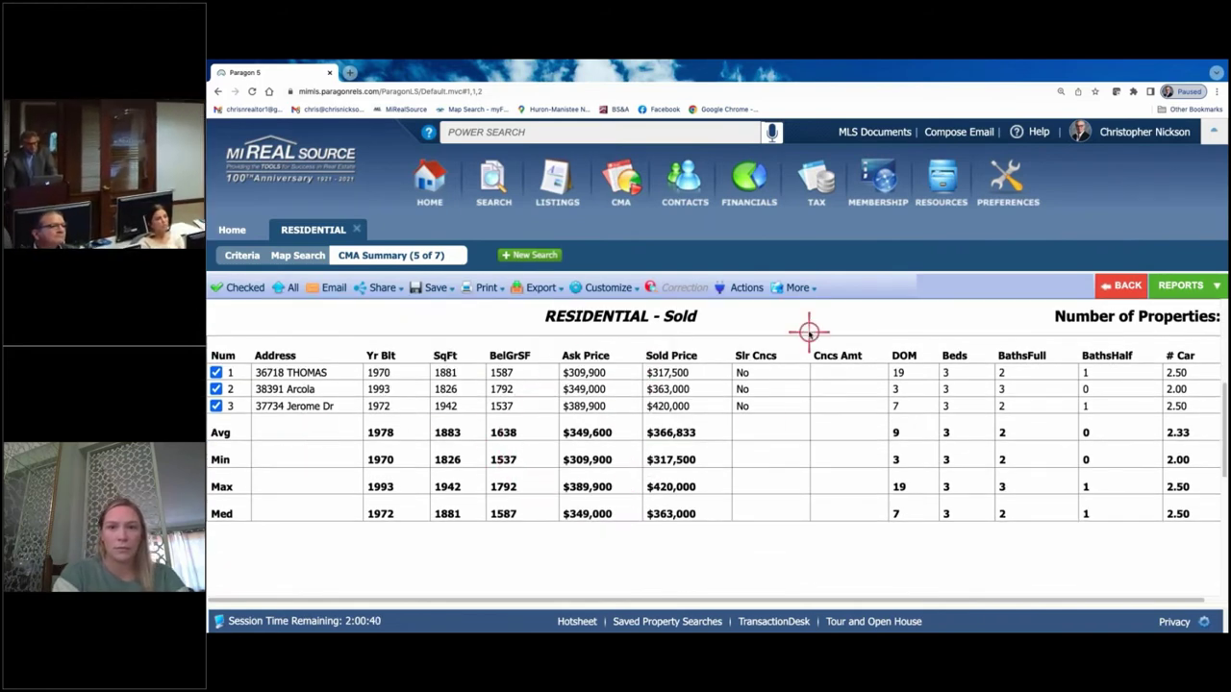
scroll(809, 332, "up", 3)
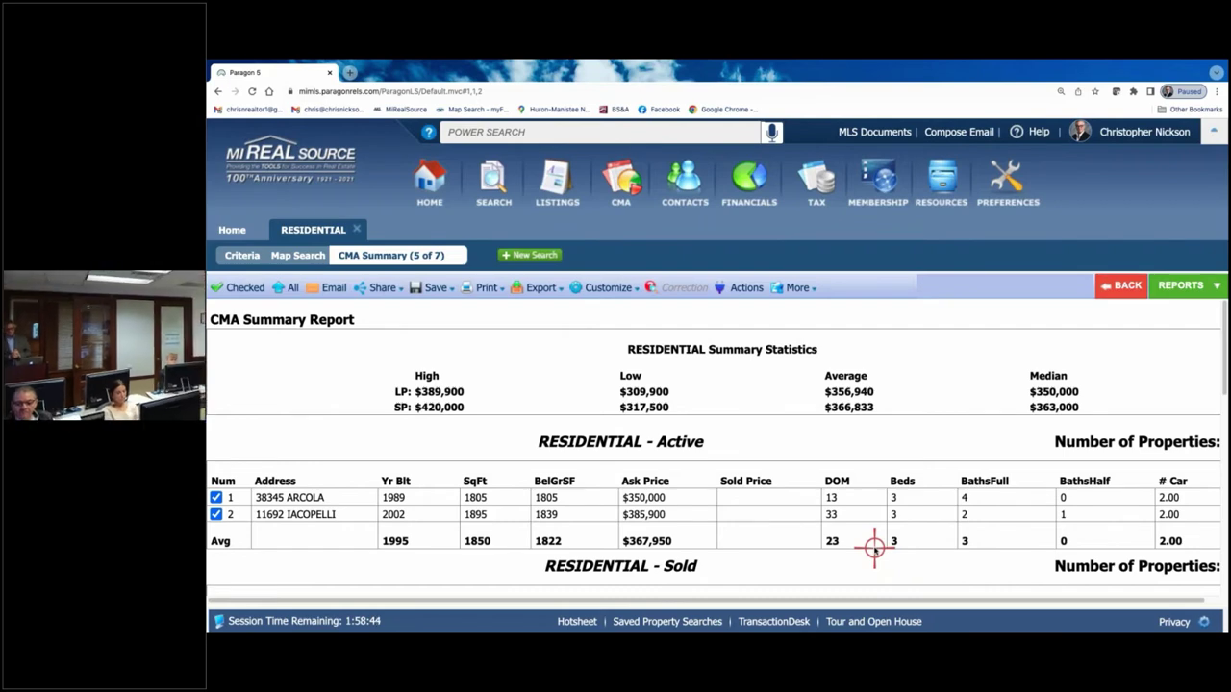
- Switch the five comparables to the CMA Spreadsheet report from the CMA group
left_click(797, 288)
left_click(1193, 286)
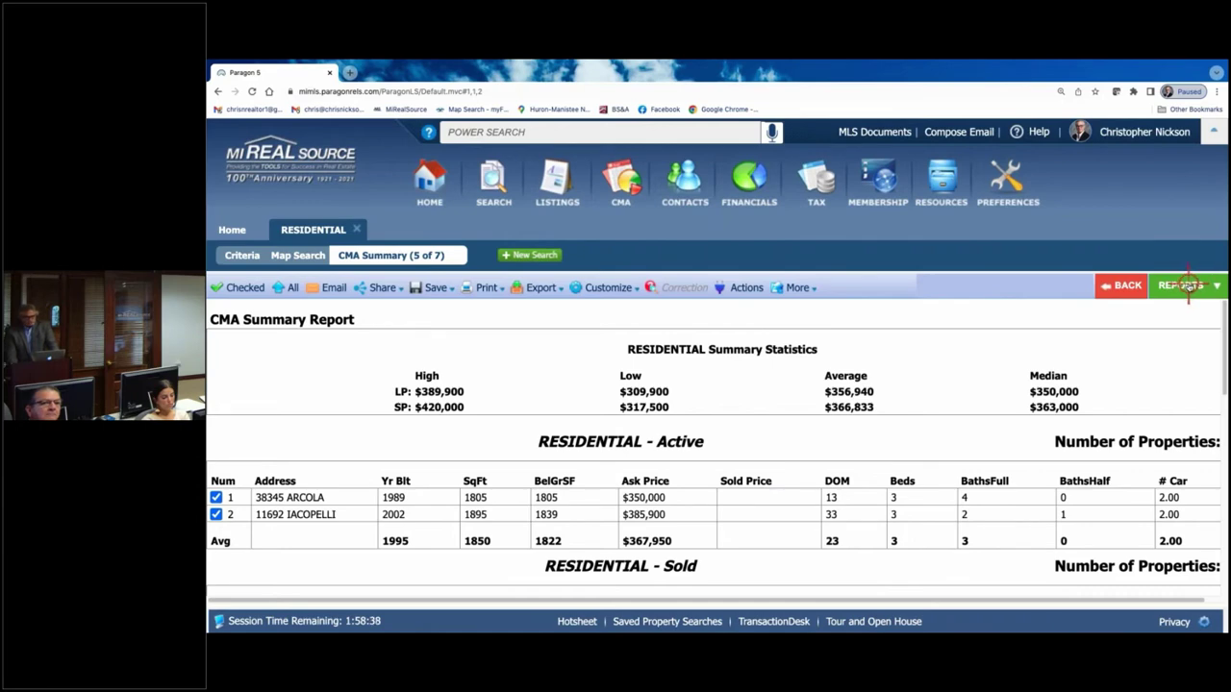
left_click(1190, 286)
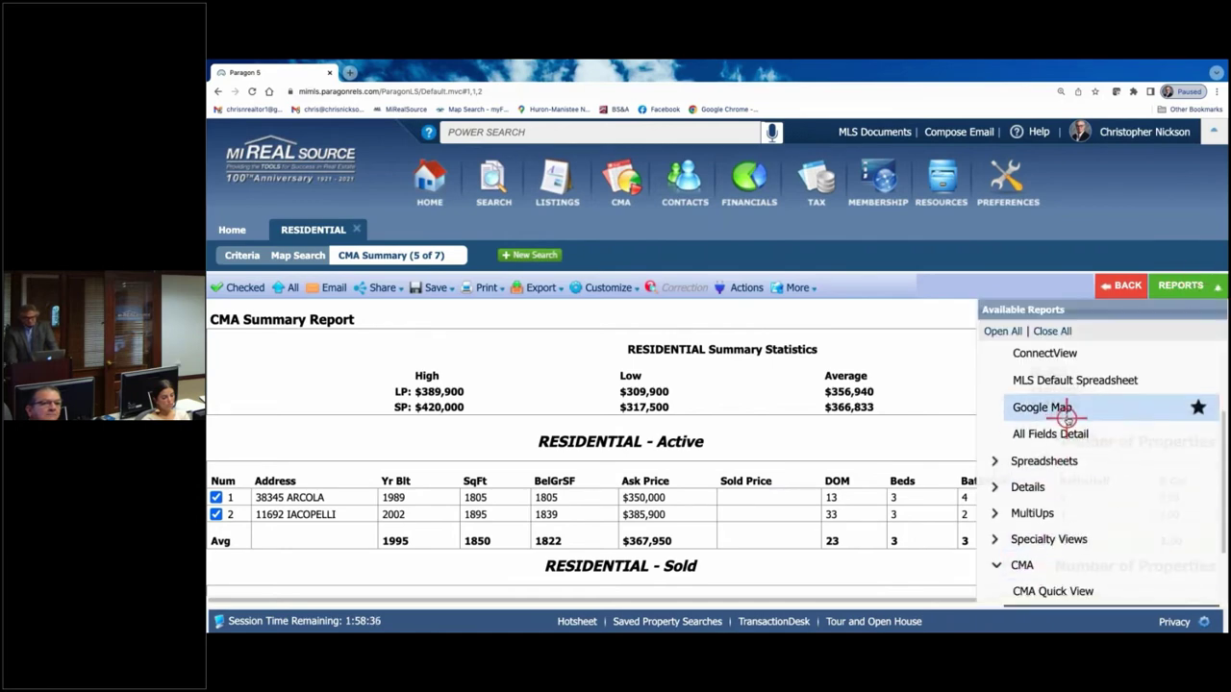
scroll(1084, 520, "down", 2)
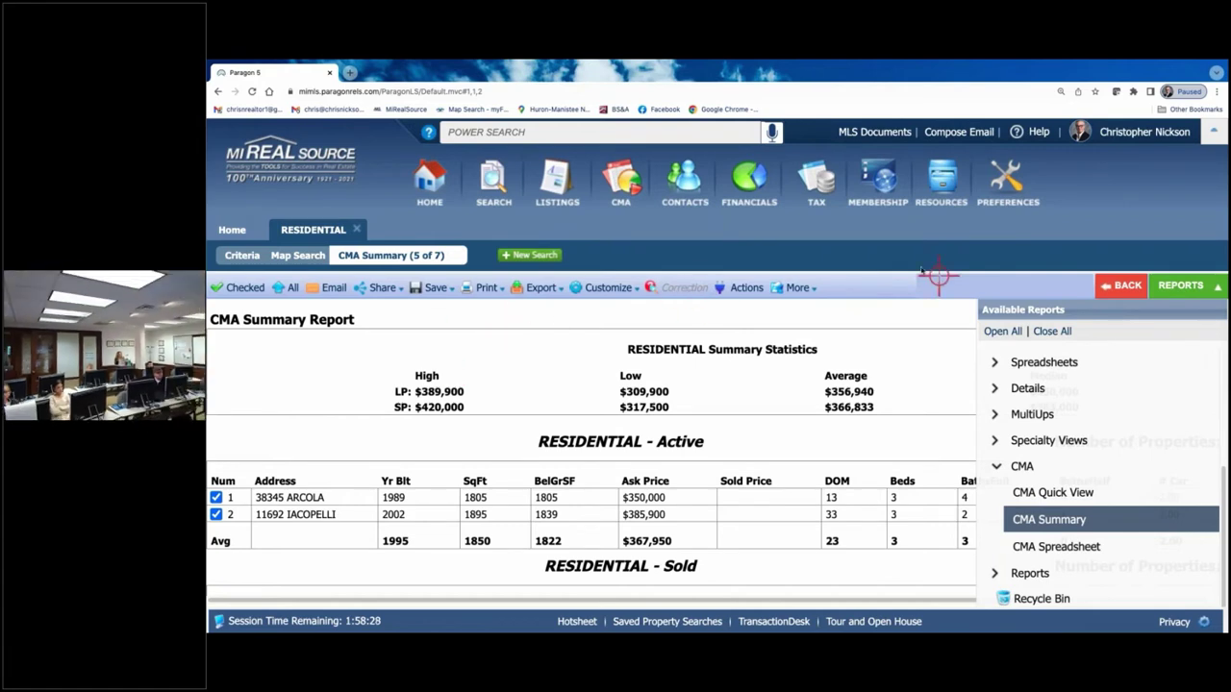
left_click(1125, 287)
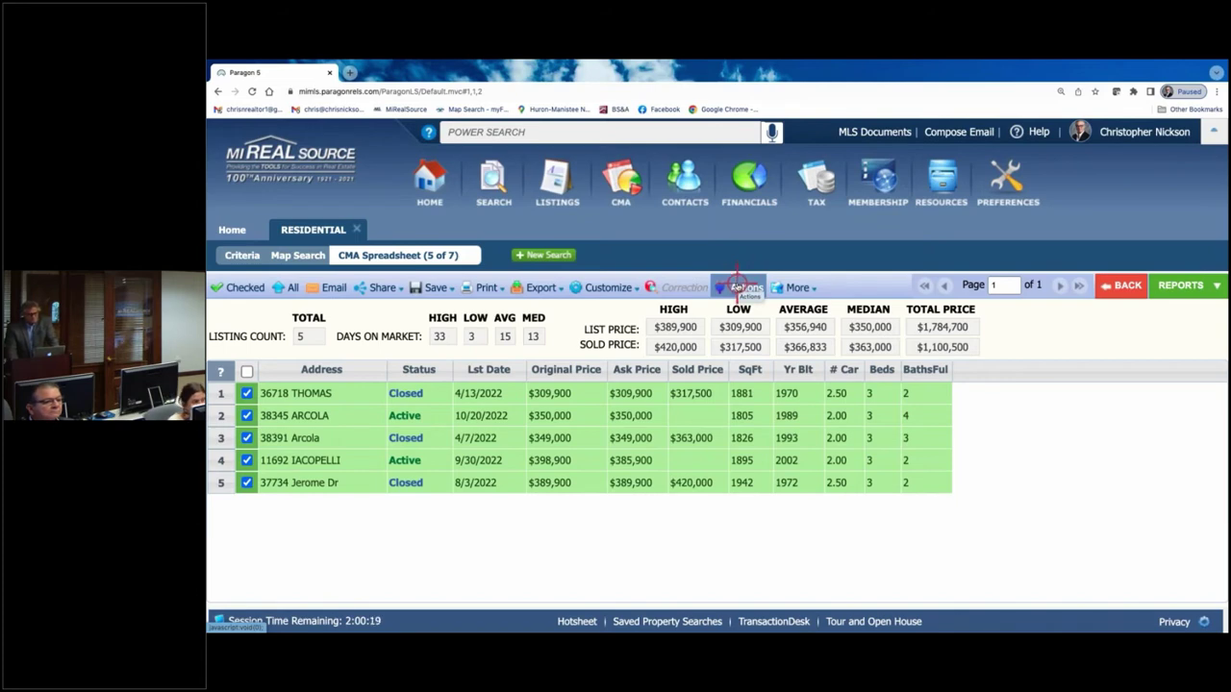
- Send the five checked listings to Cloud CMA via Actions > Cloud CMA: CMA
left_click(738, 286)
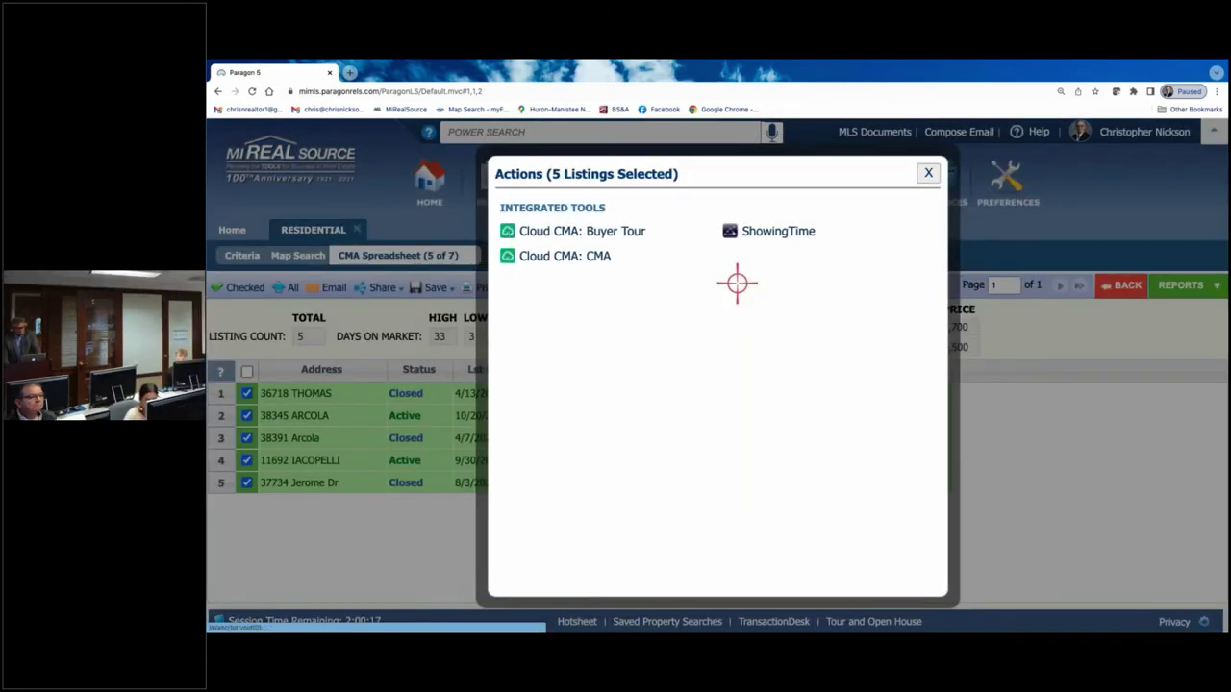
left_click(564, 256)
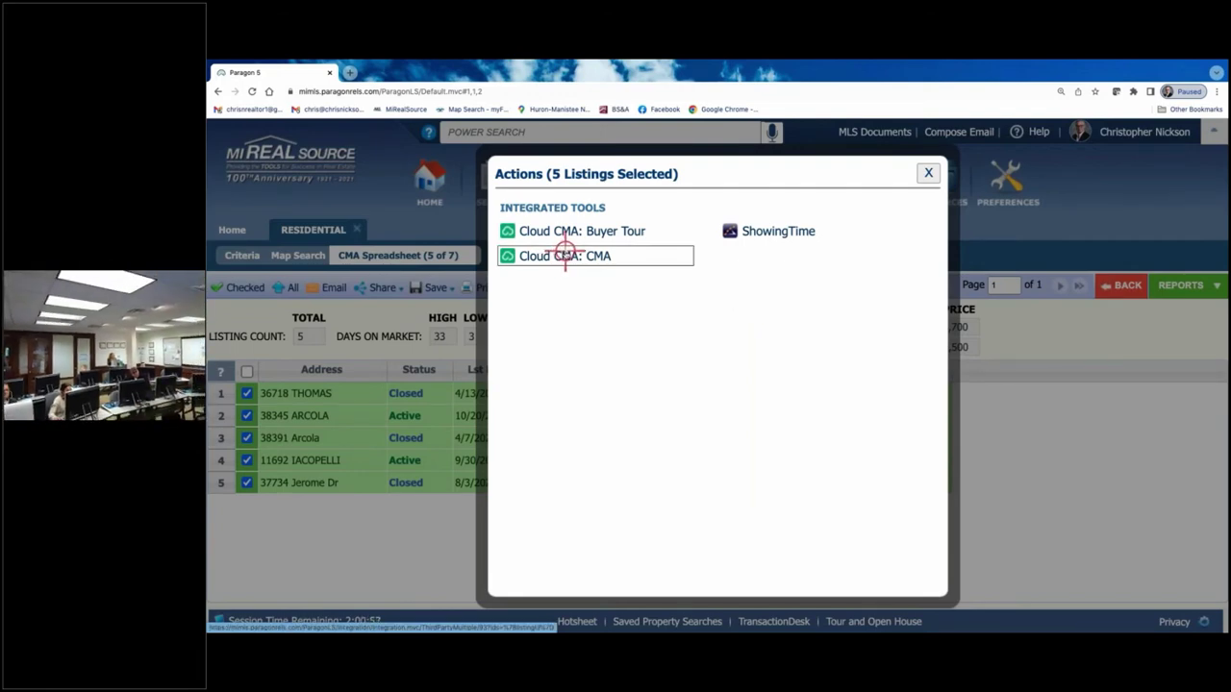
left_click(564, 256)
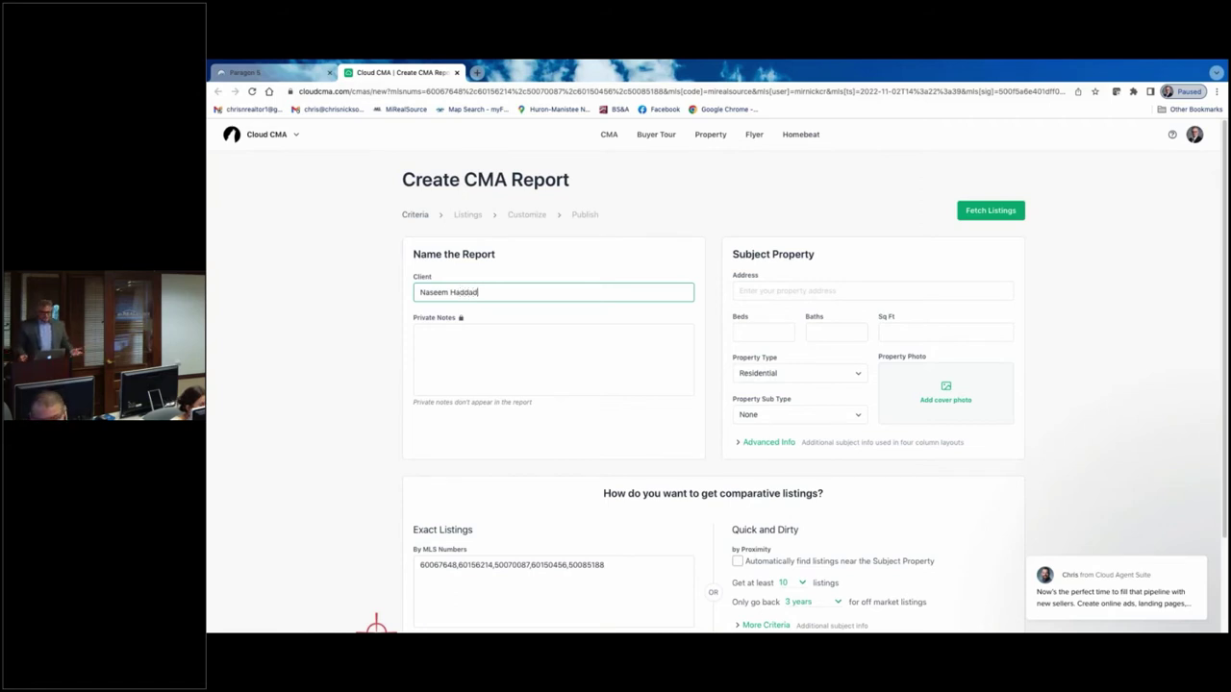
key("super+space")
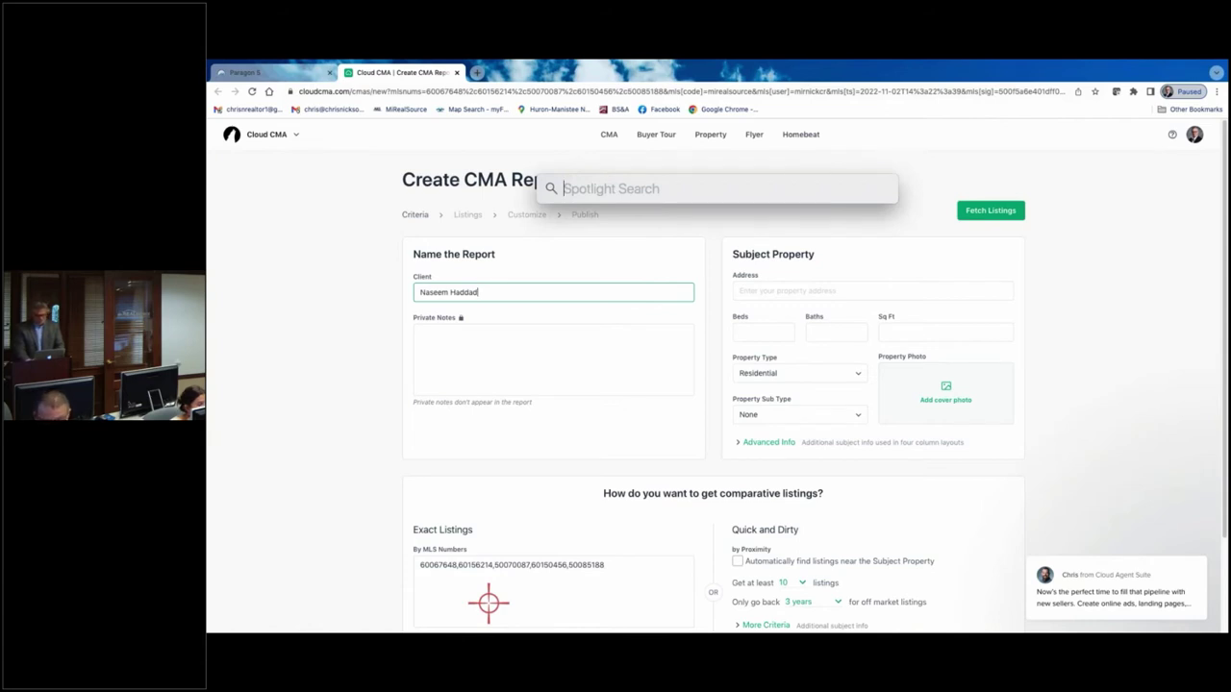
key("Escape")
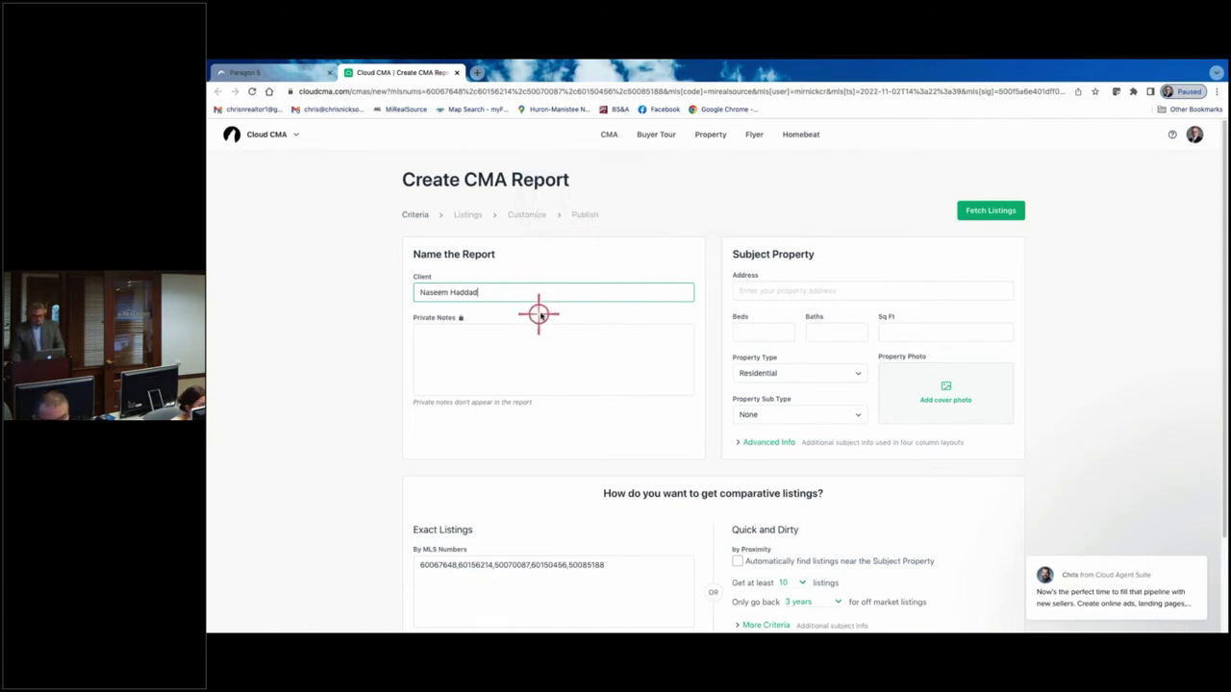
left_click(530, 348)
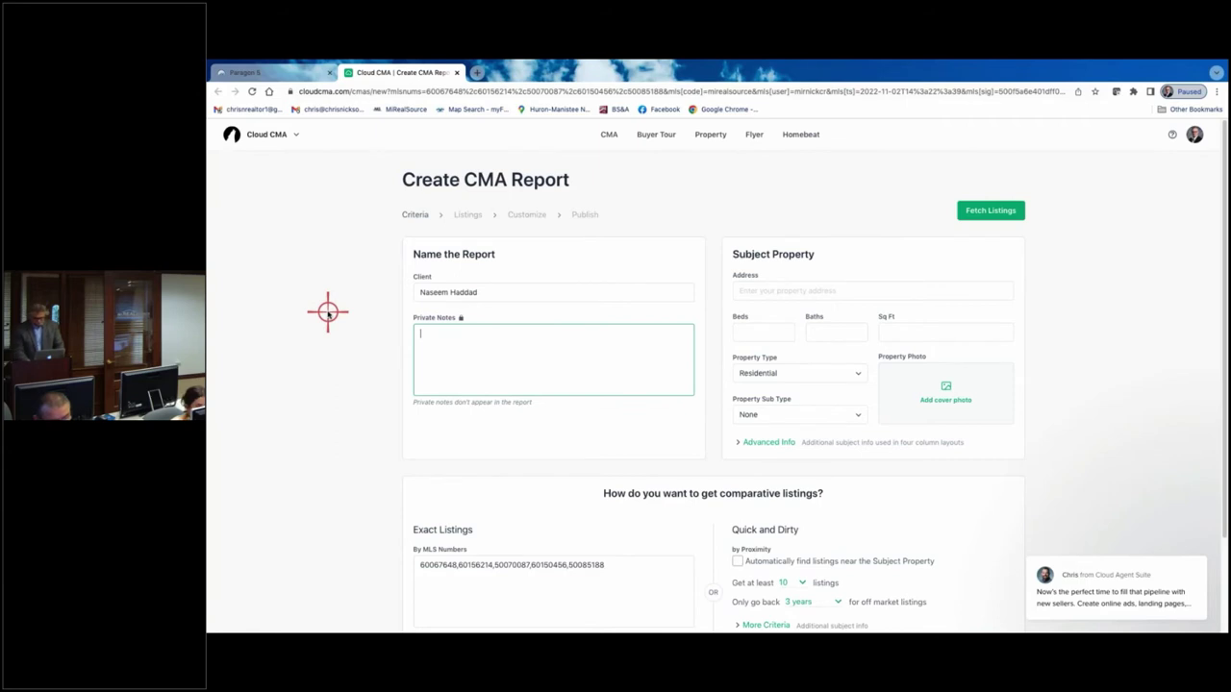
key("super+equal")
key("super+equal")
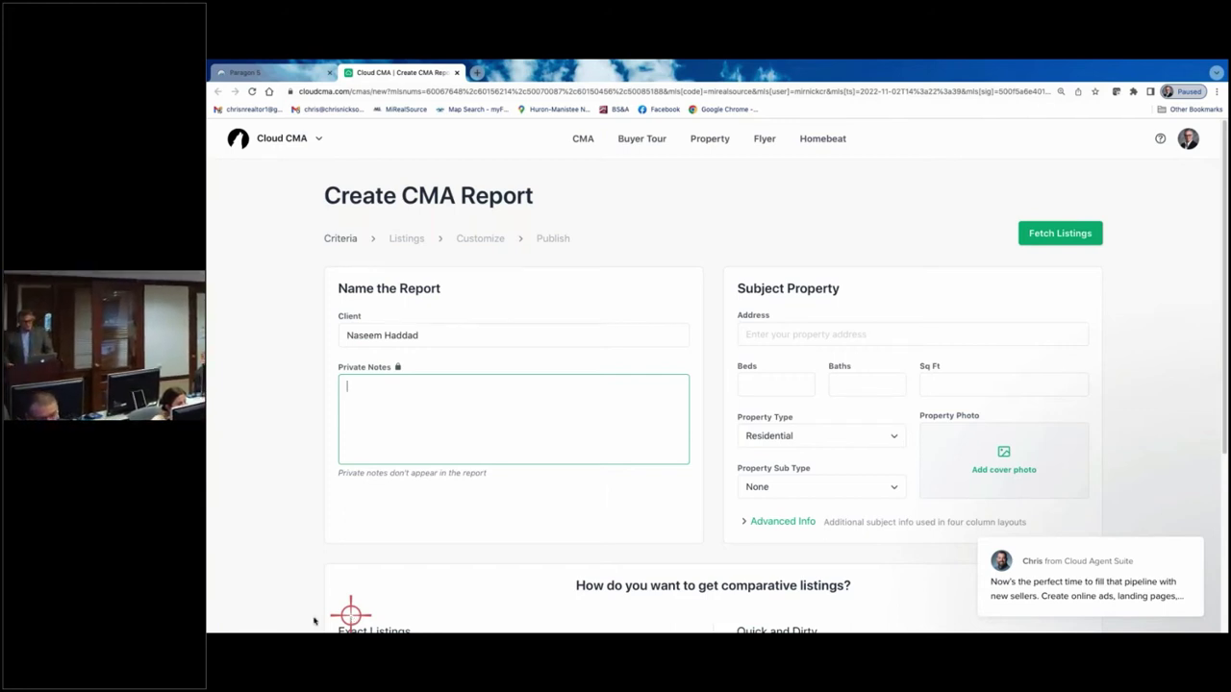
left_click(753, 334)
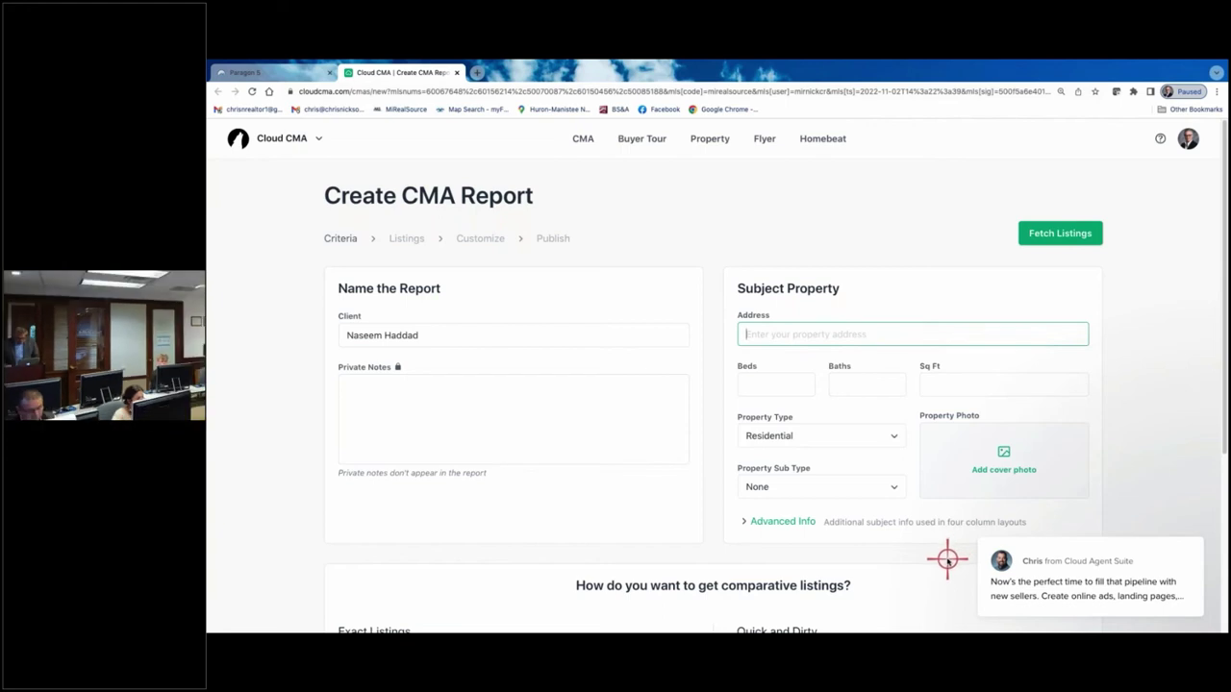
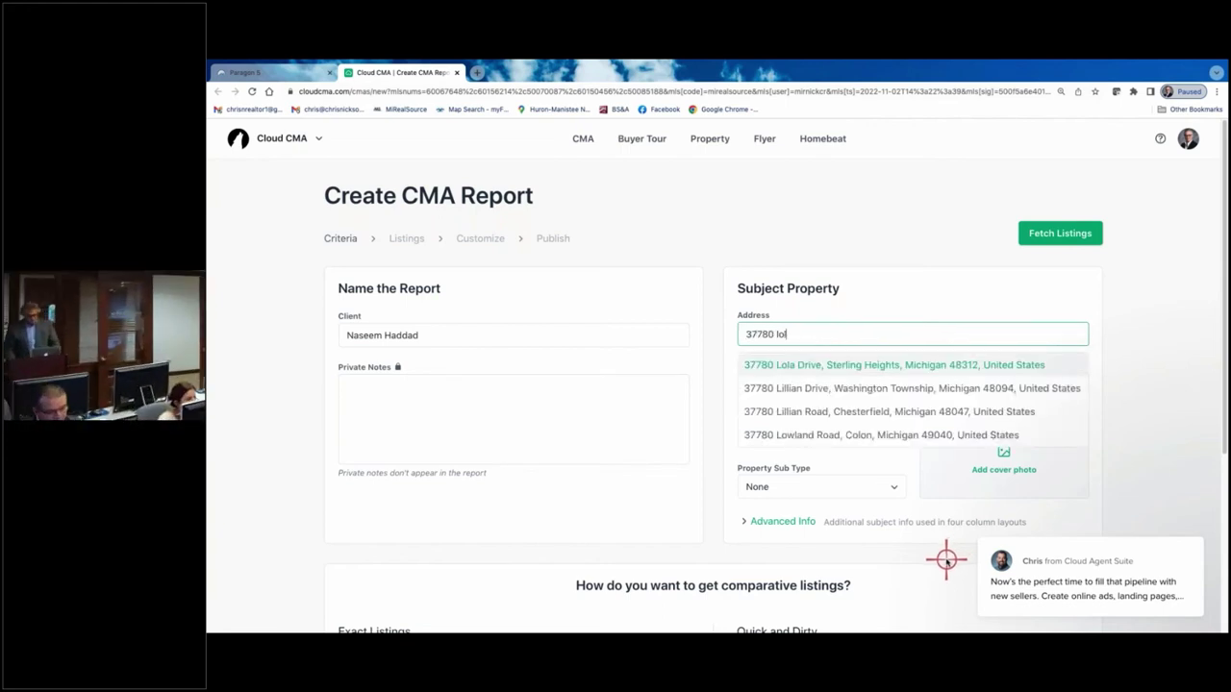
left_click(939, 364)
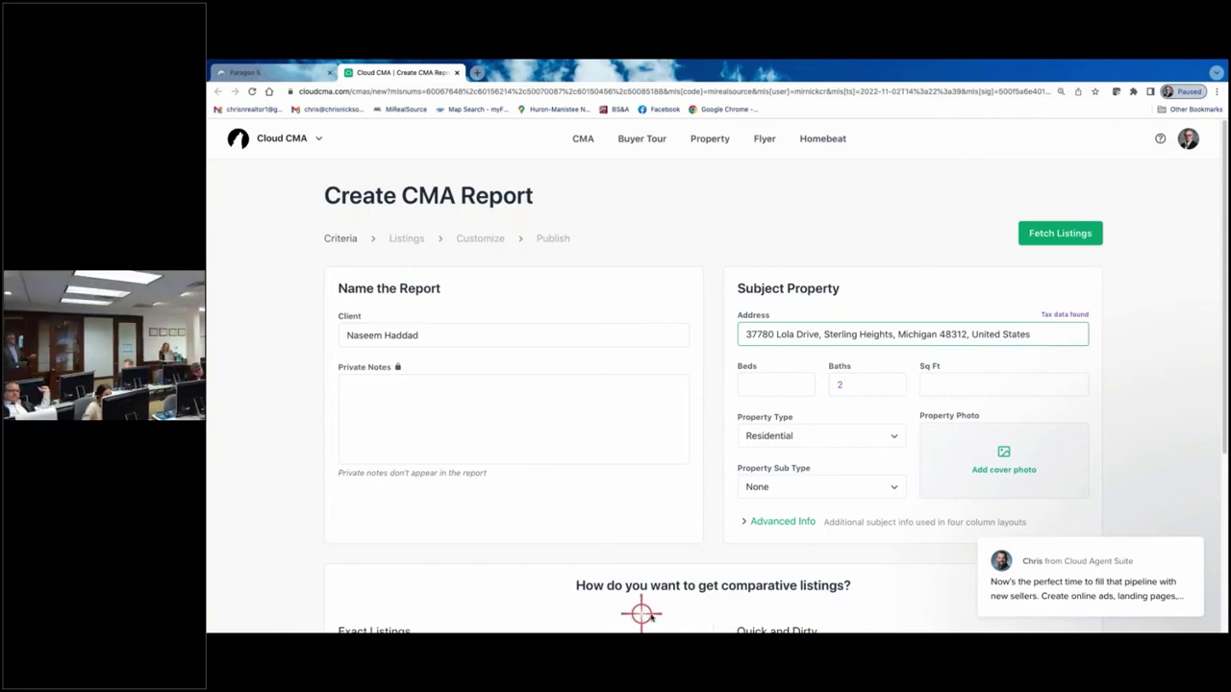
left_click(781, 387)
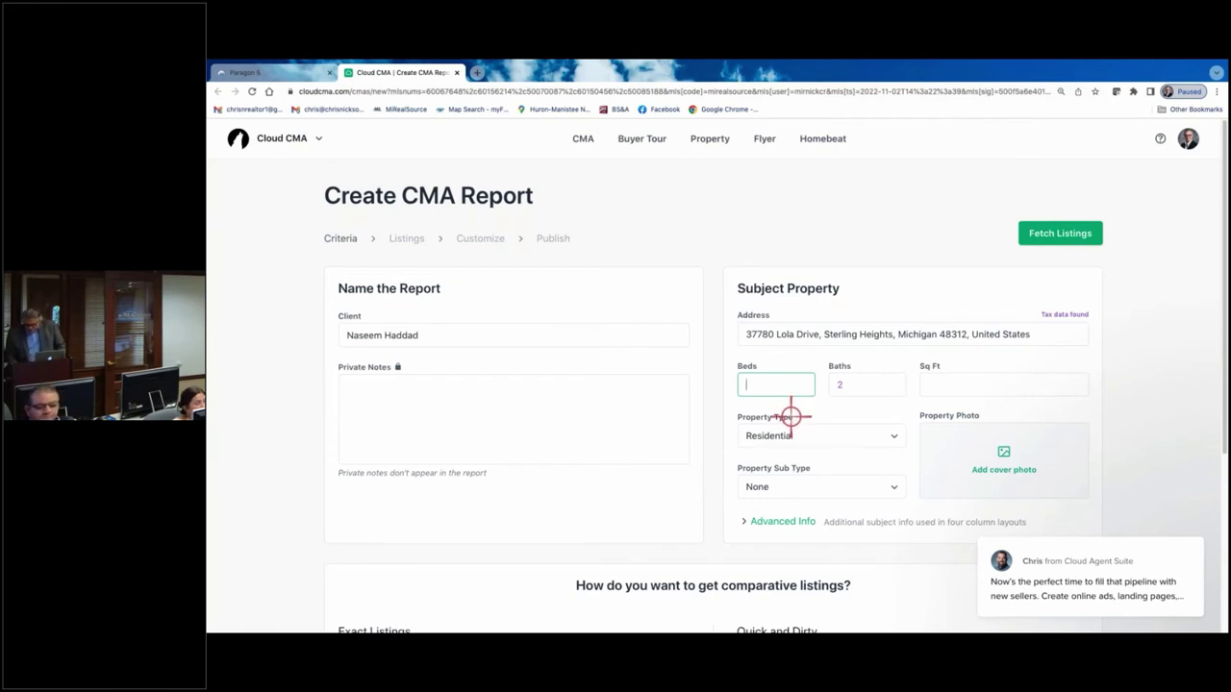
type("3")
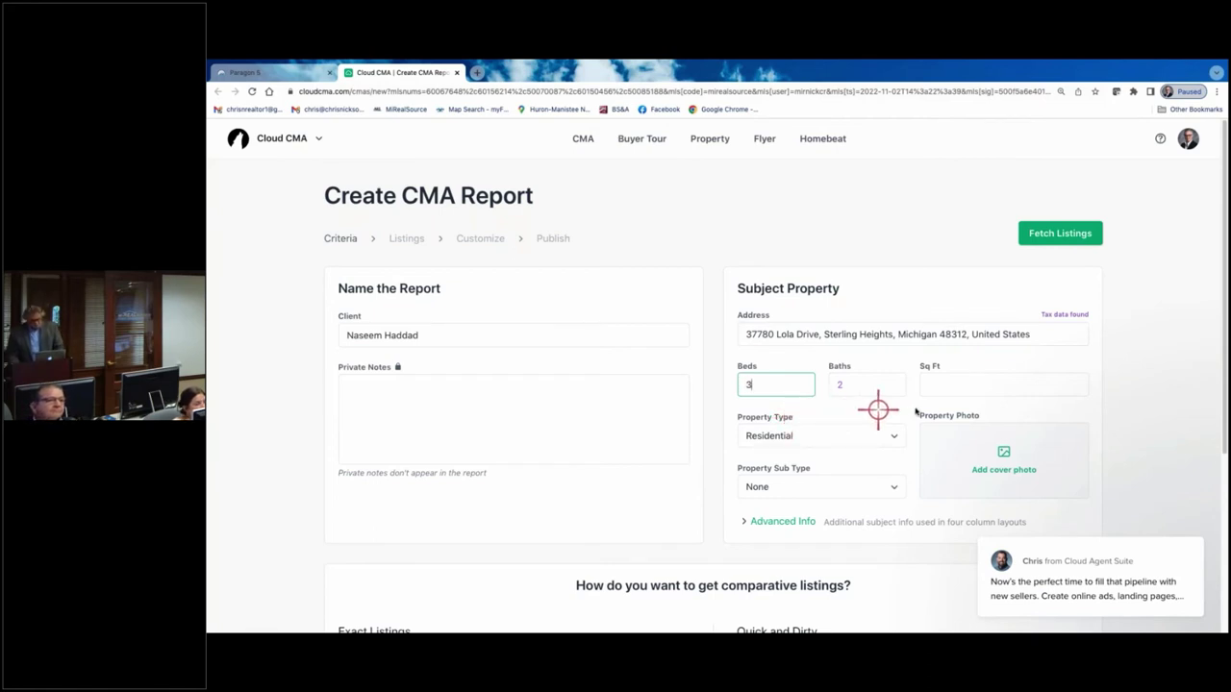
left_click(962, 389)
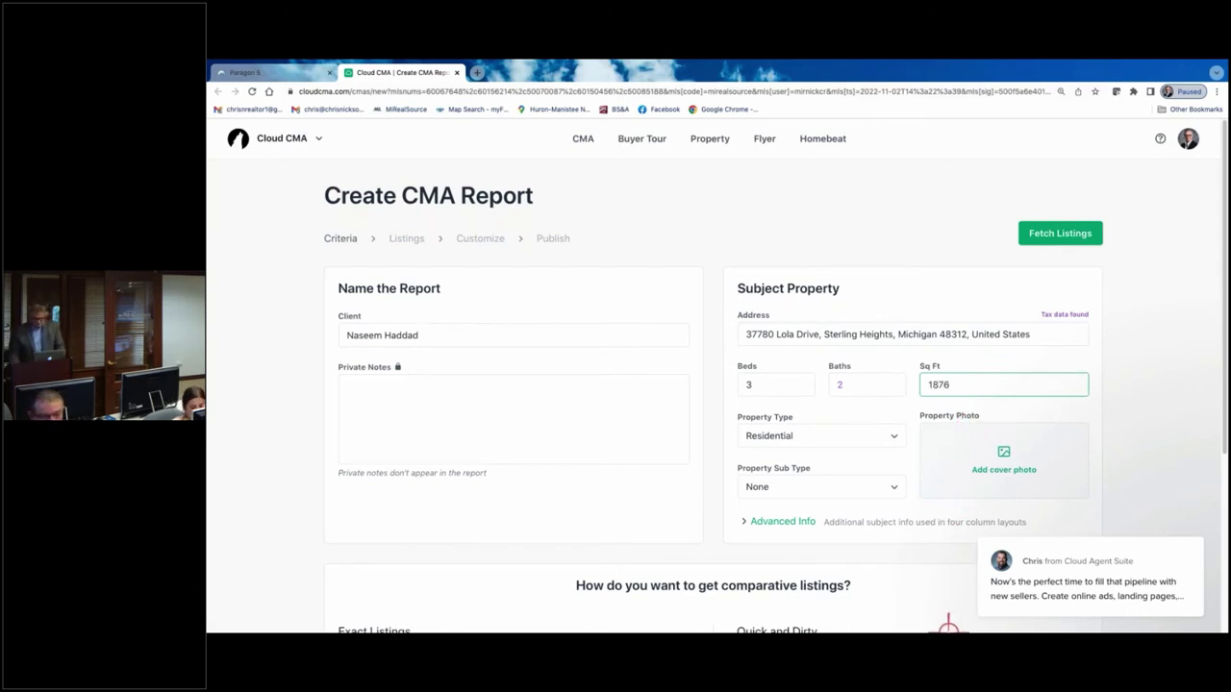
- In Advanced Info, set 2 garages and Ranch as the home style
left_click(768, 520)
scroll(830, 483, "down", 2)
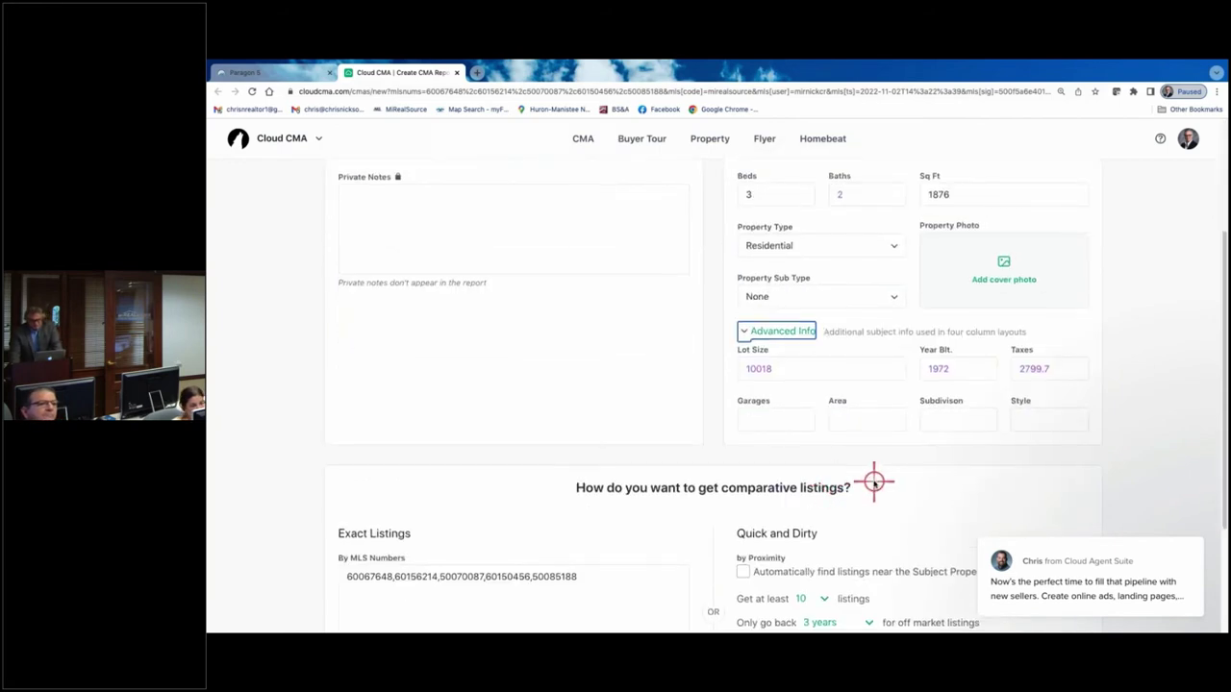
left_click(780, 417)
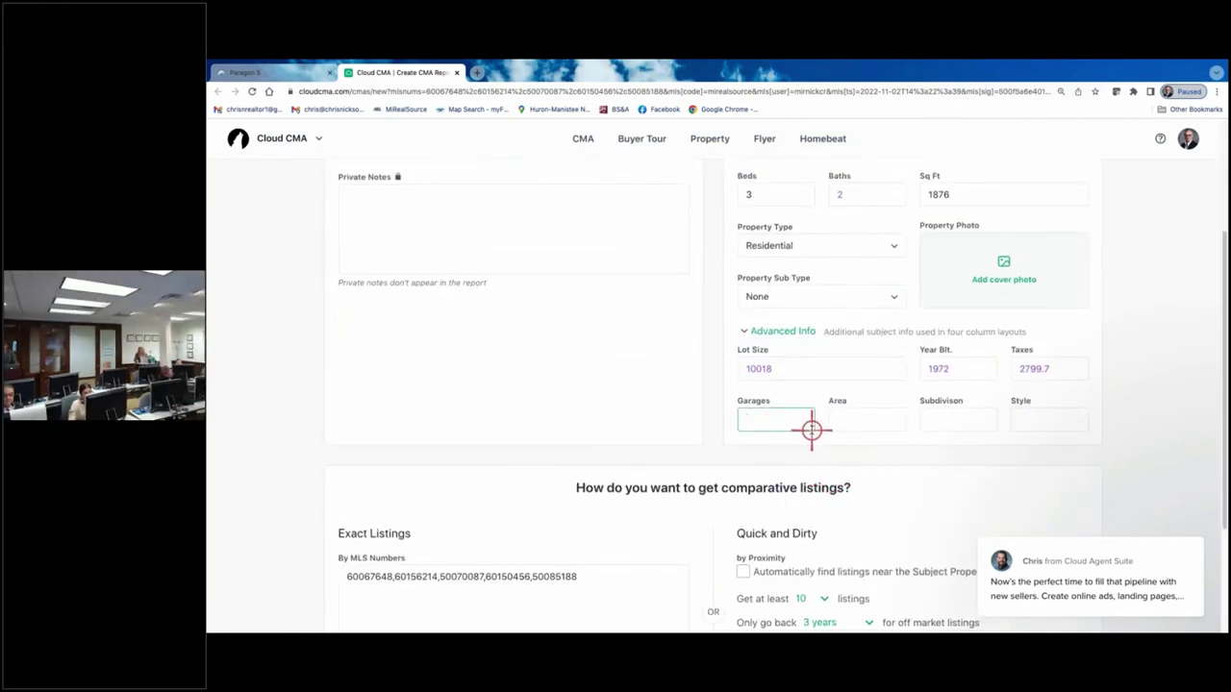
type("2")
left_click(1043, 423)
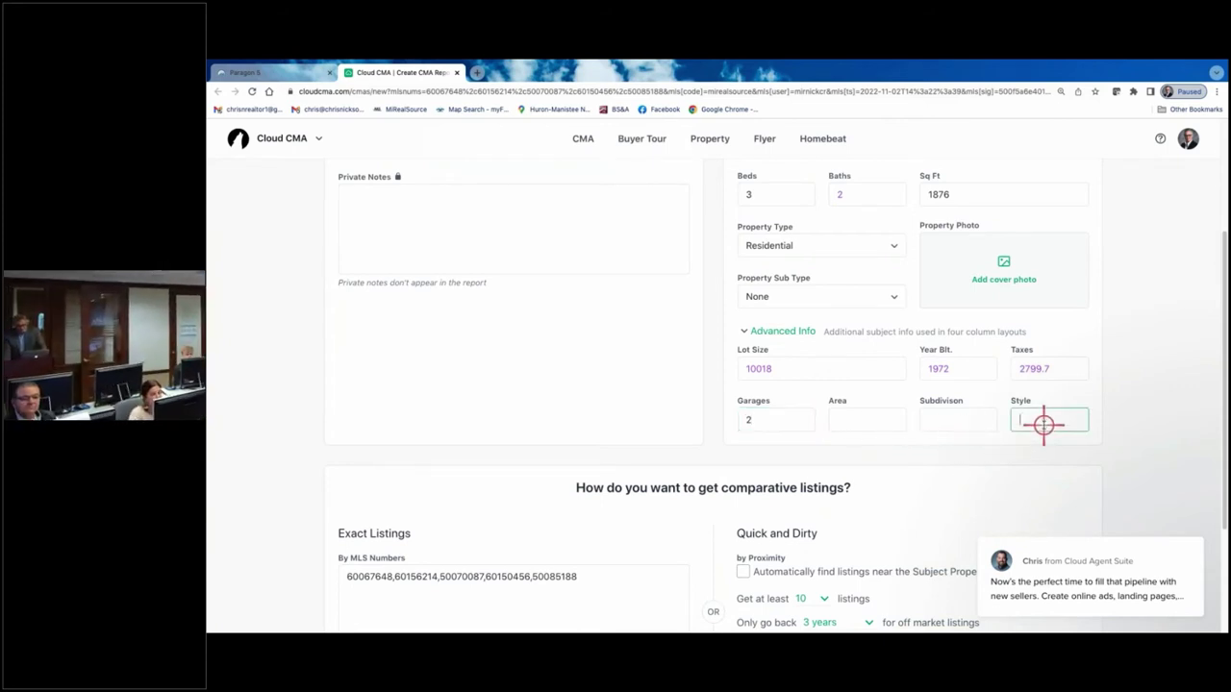
type("ran")
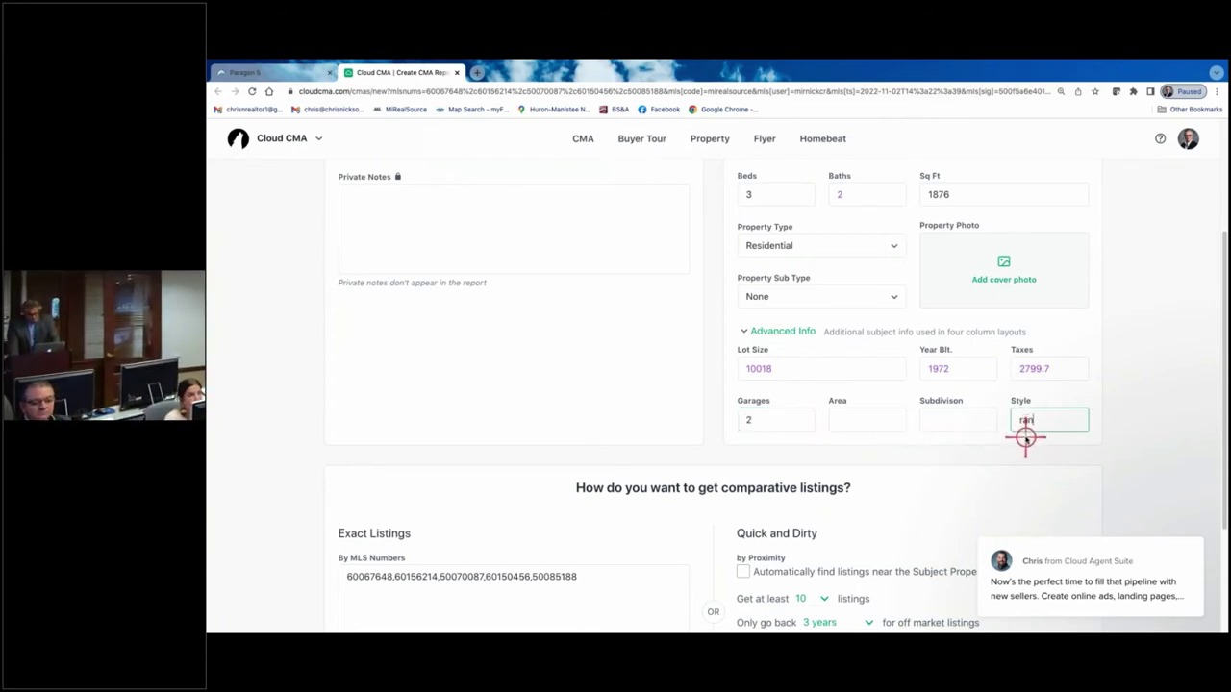
type("ch")
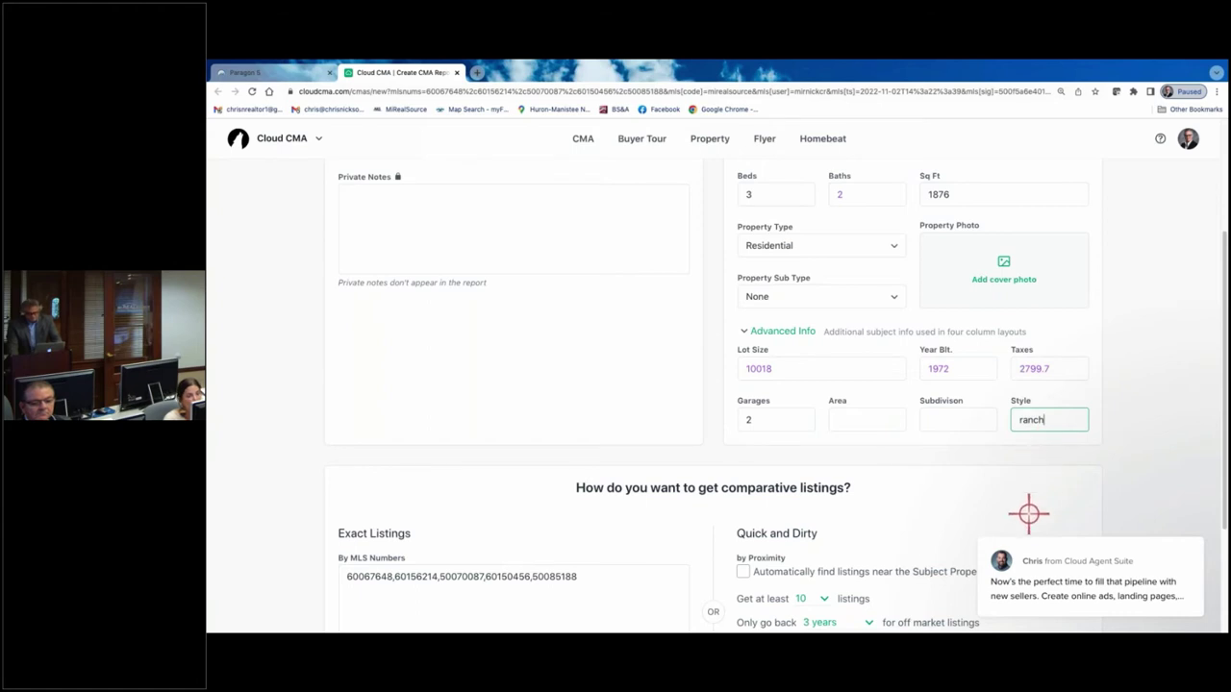
key("BackSpace")
key("BackSpace")
key("BackSpace")
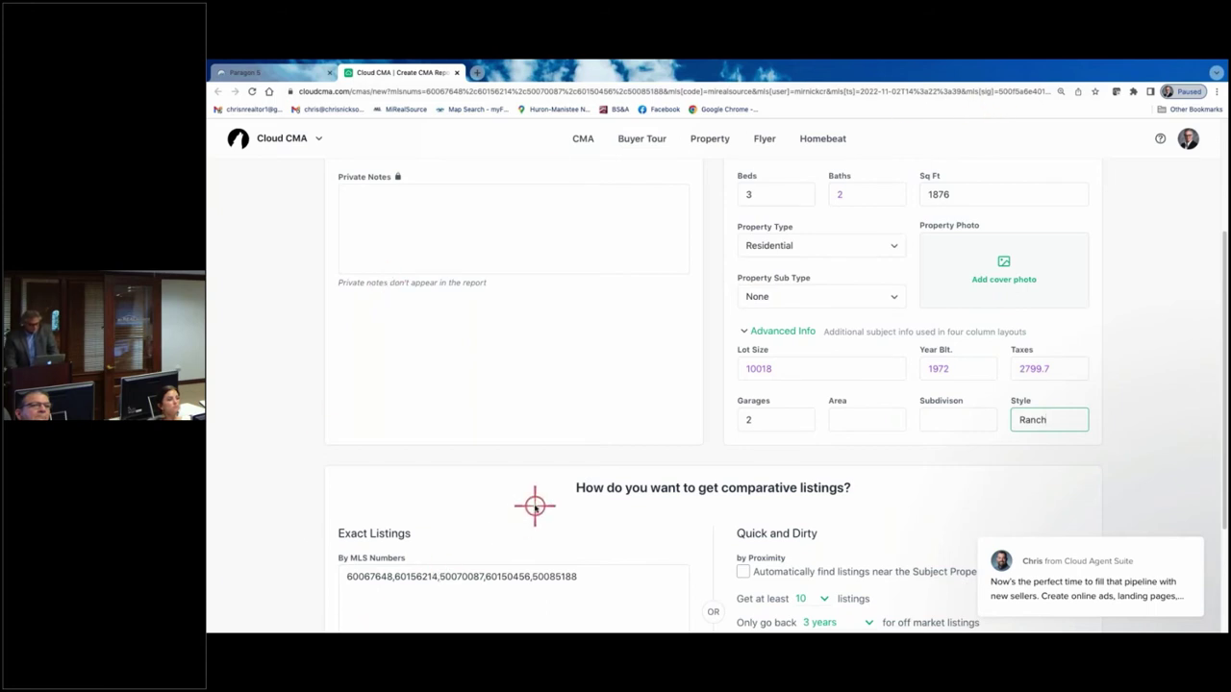
scroll(536, 503, "down", 2)
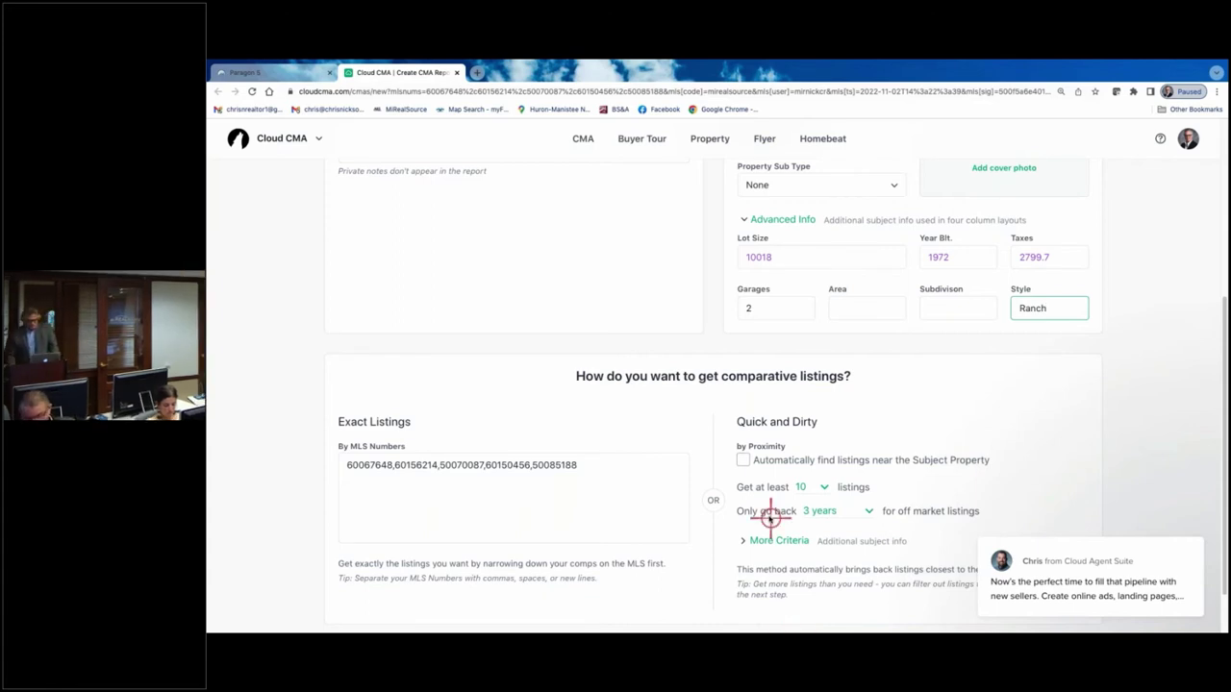
scroll(767, 513, "up", 3)
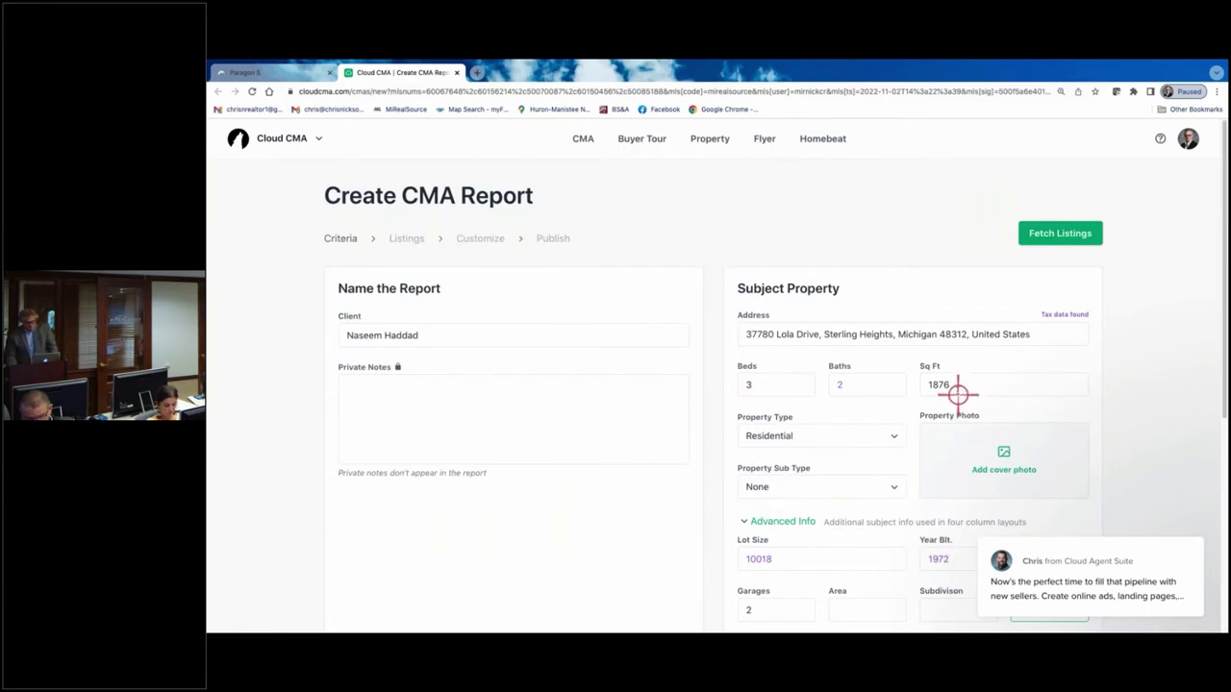
left_click(1064, 234)
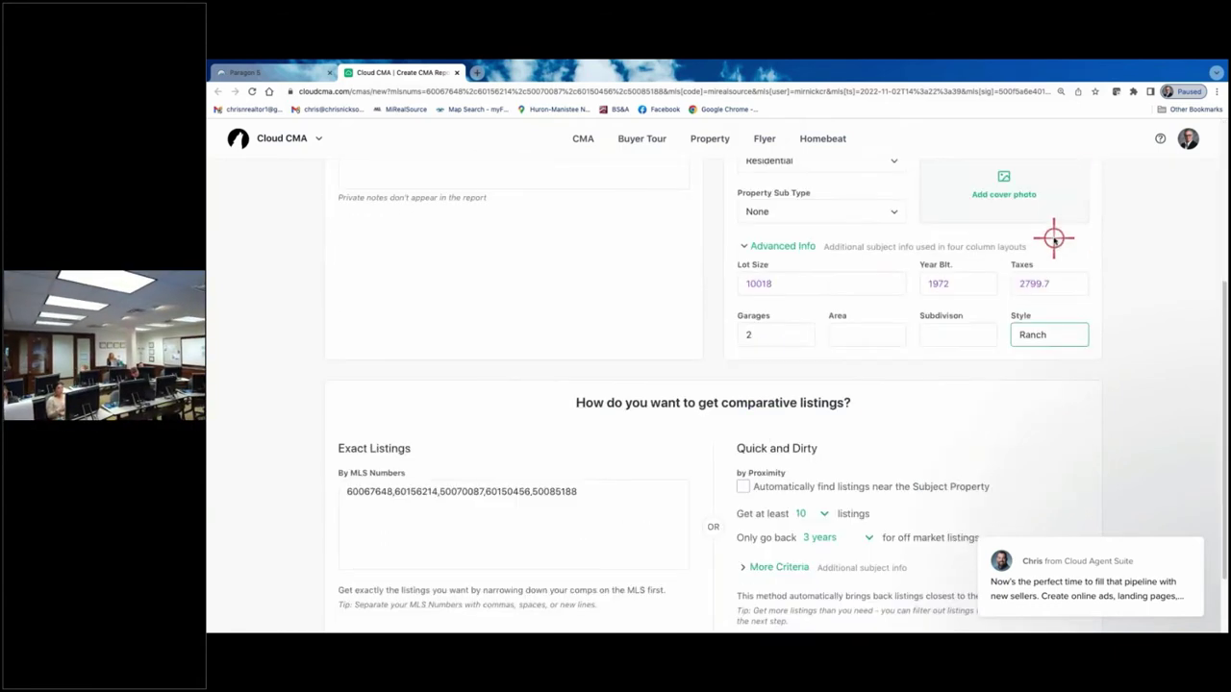
scroll(1000, 323, "up", 4)
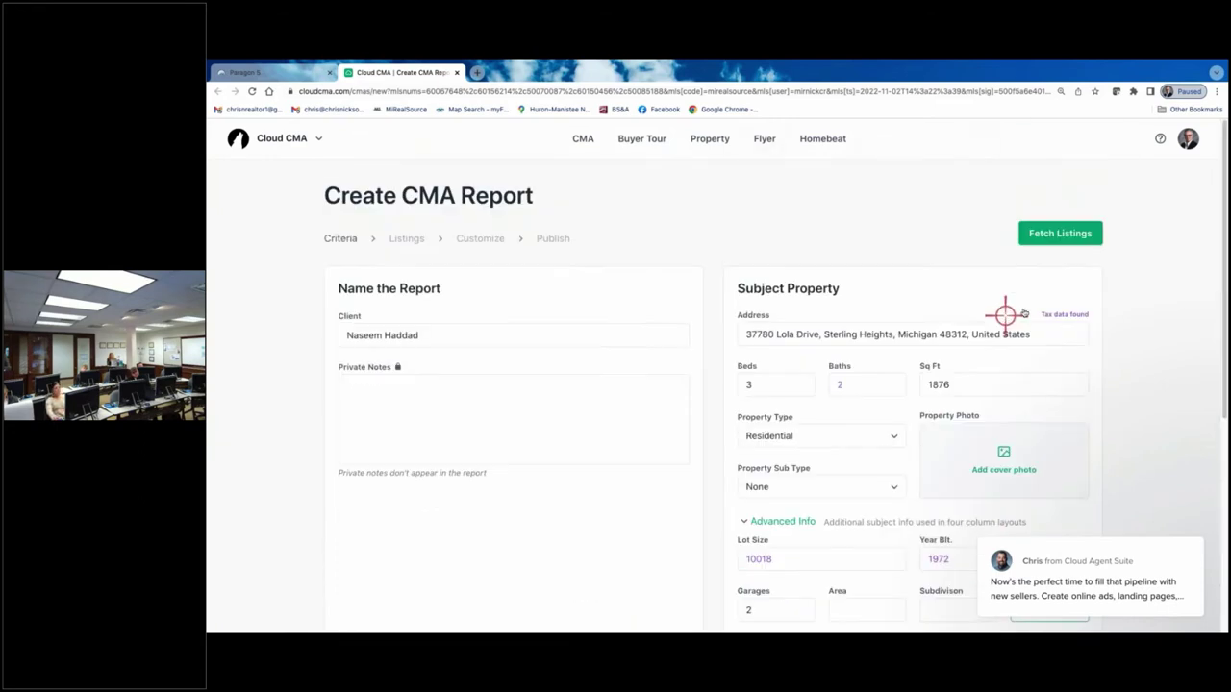
left_click(1061, 236)
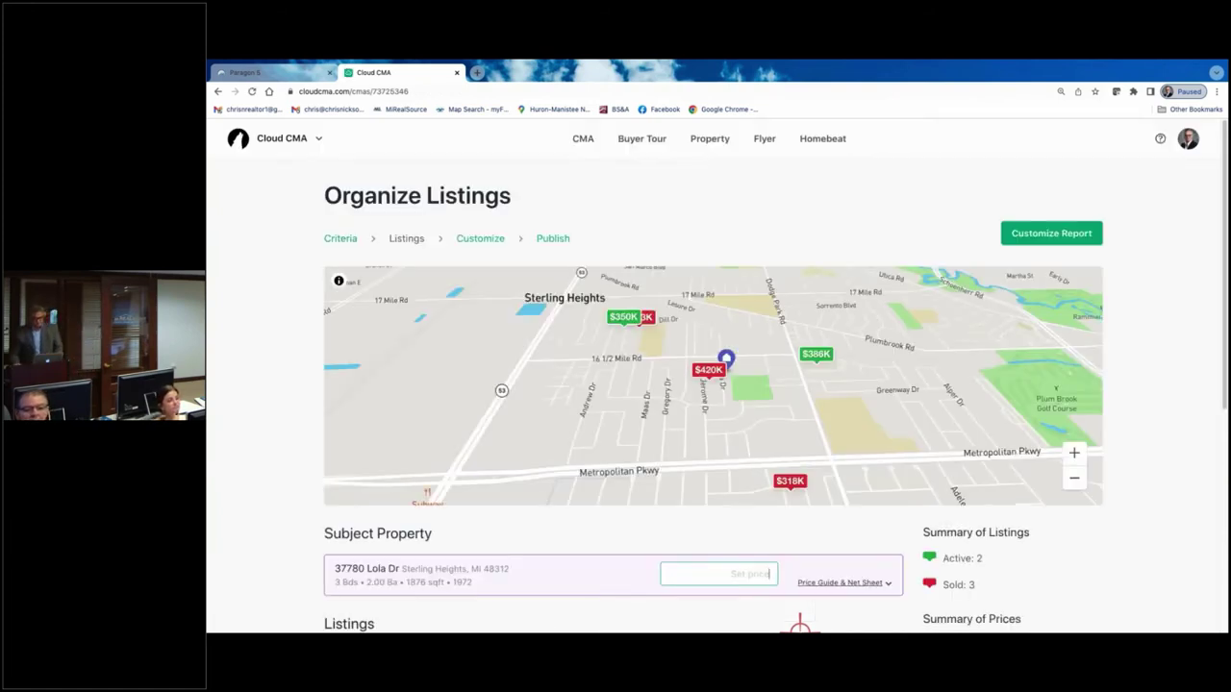
scroll(700, 402, "down", 1)
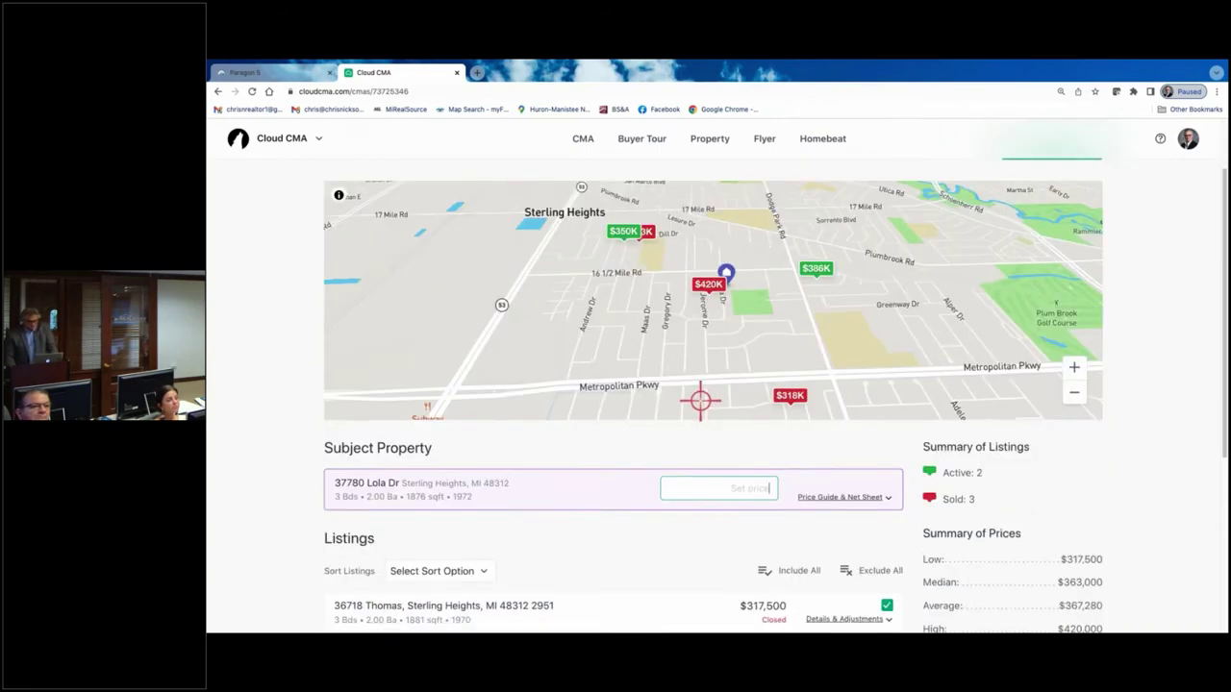
scroll(700, 402, "down", 2)
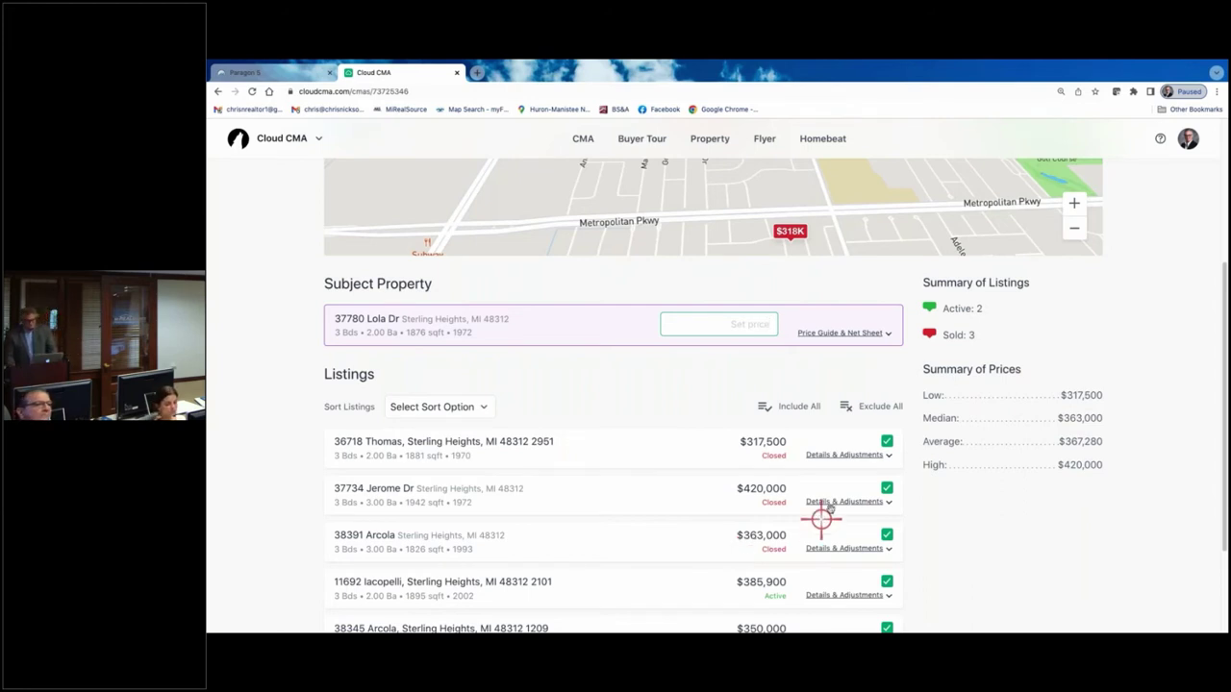
scroll(832, 506, "down", 3)
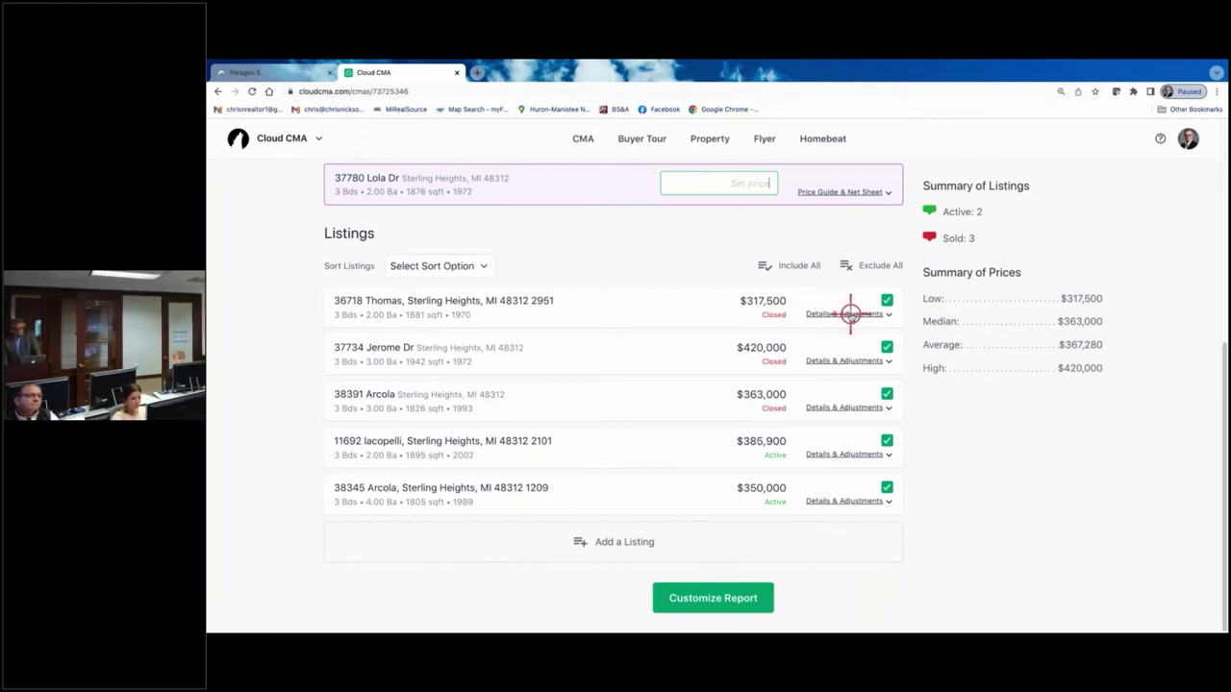
left_click(850, 313)
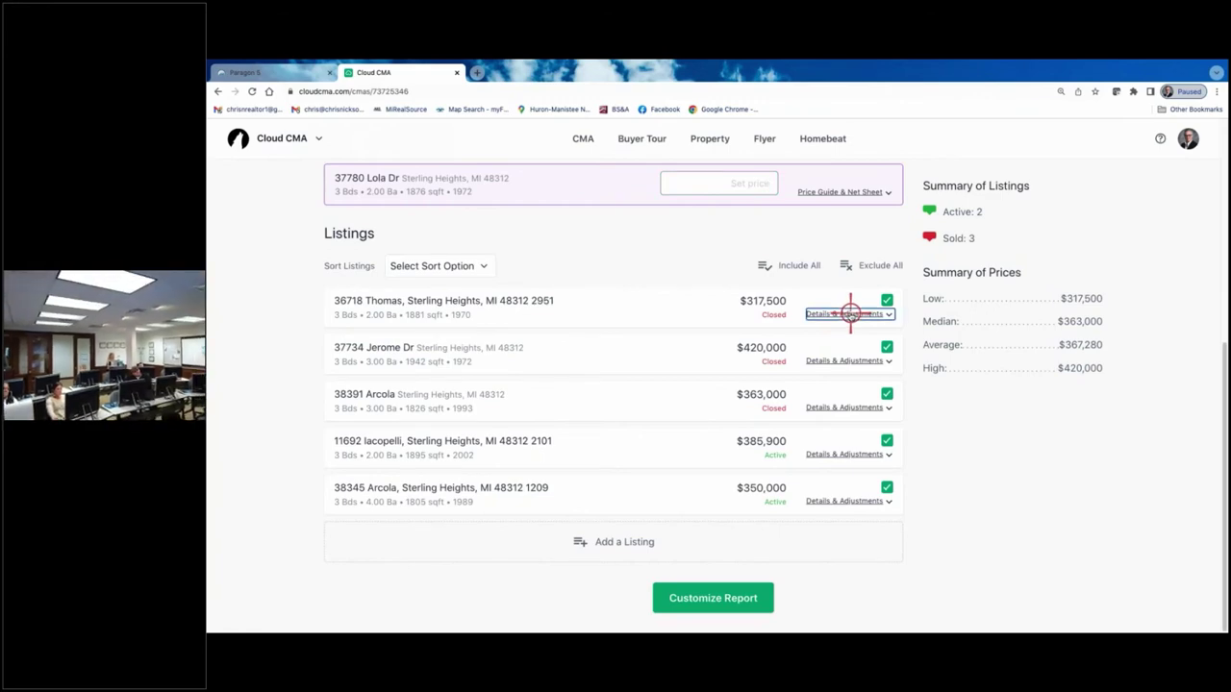
scroll(673, 406, "down", 6)
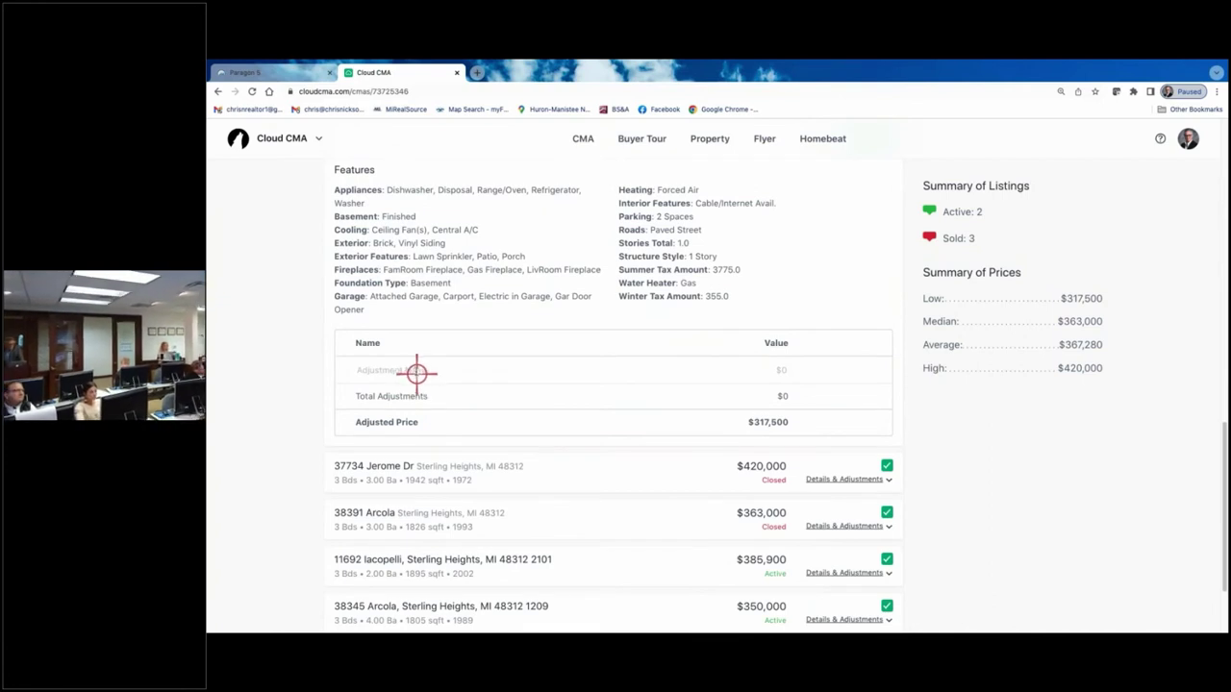
left_click(414, 369)
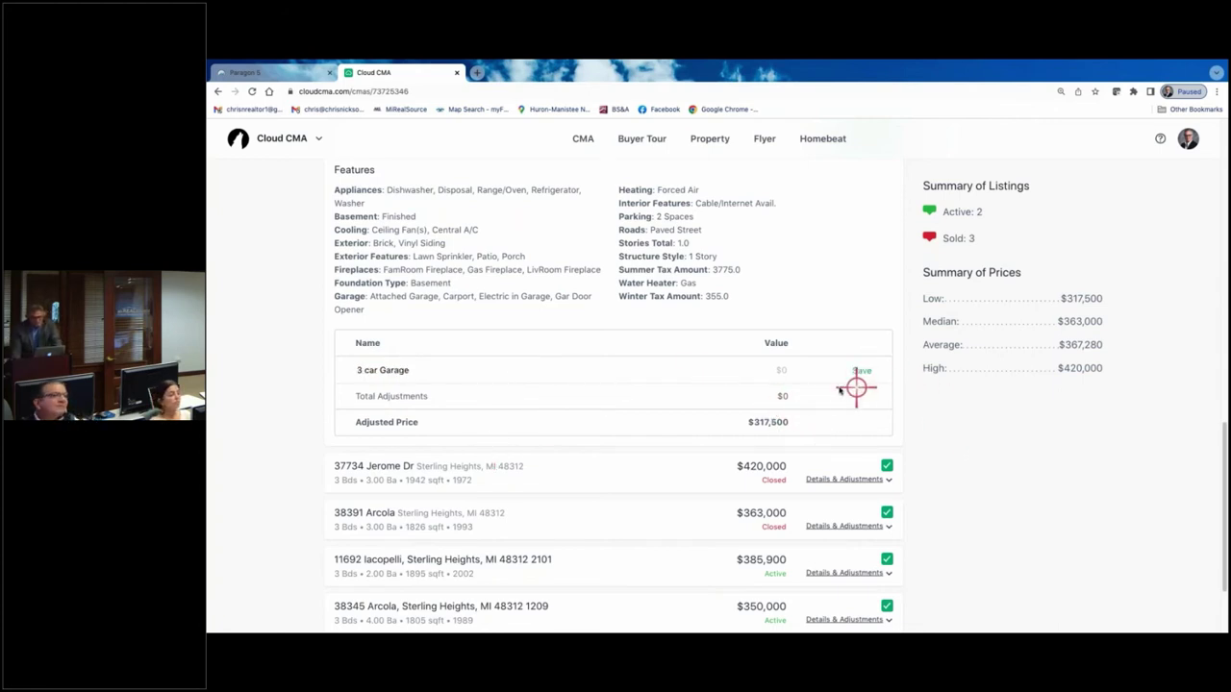
left_click(784, 369)
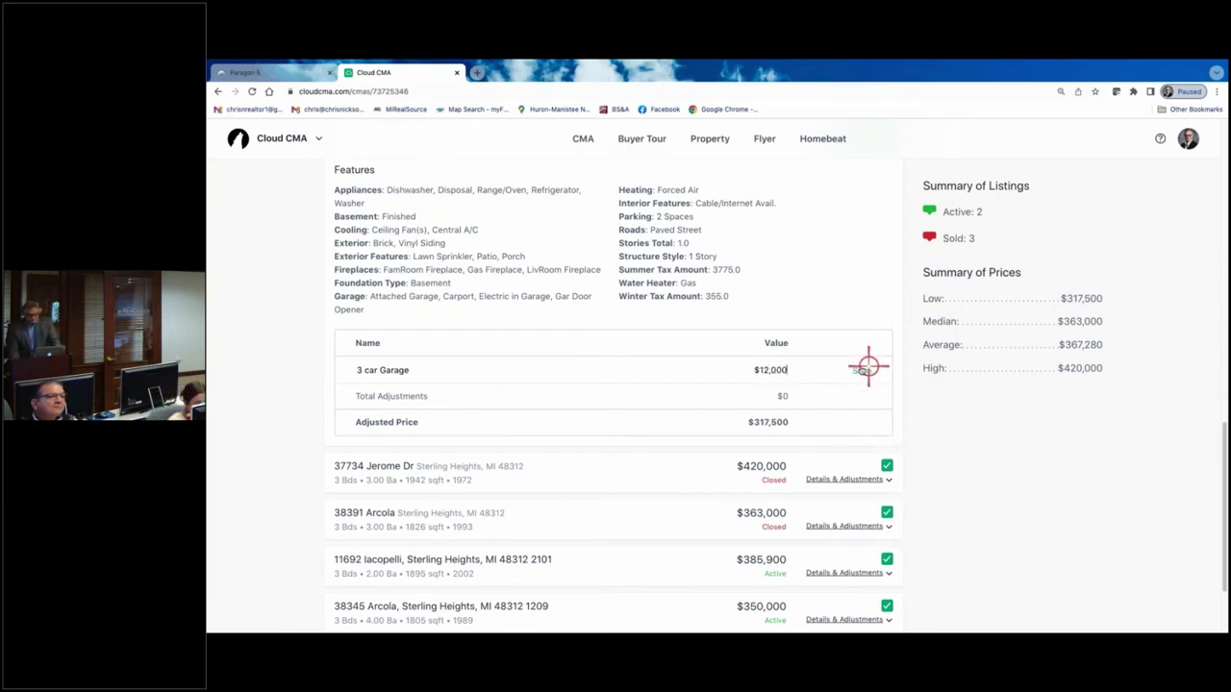
left_click(859, 370)
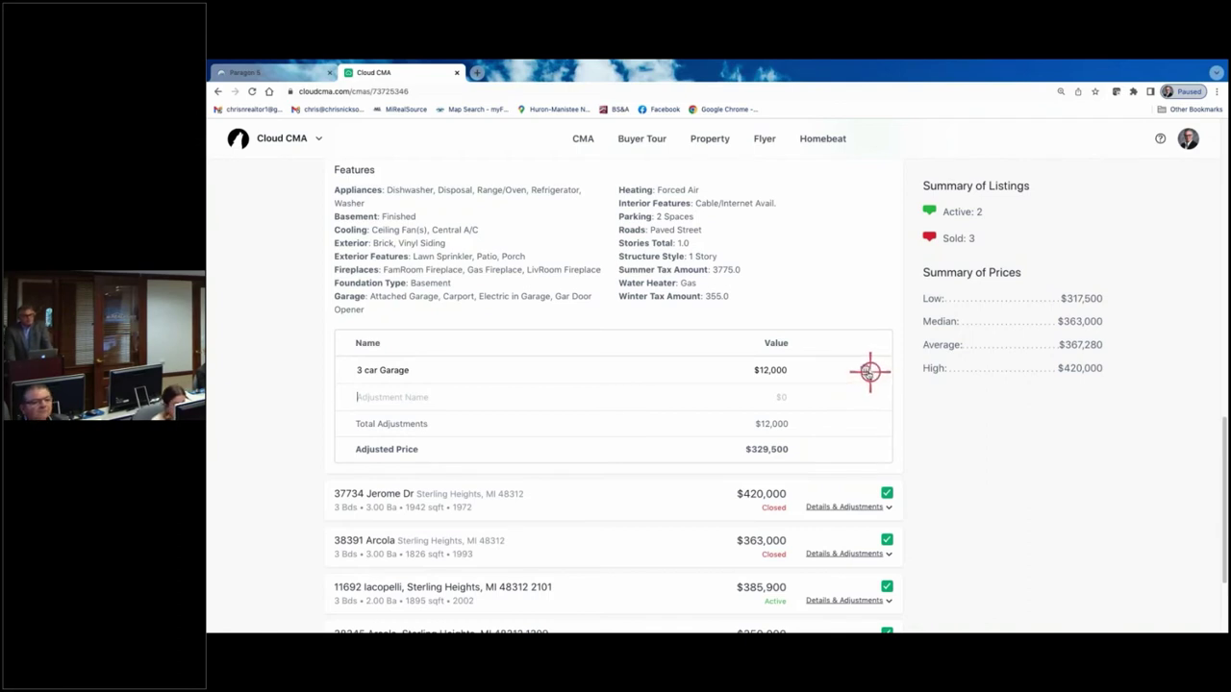
left_click(866, 370)
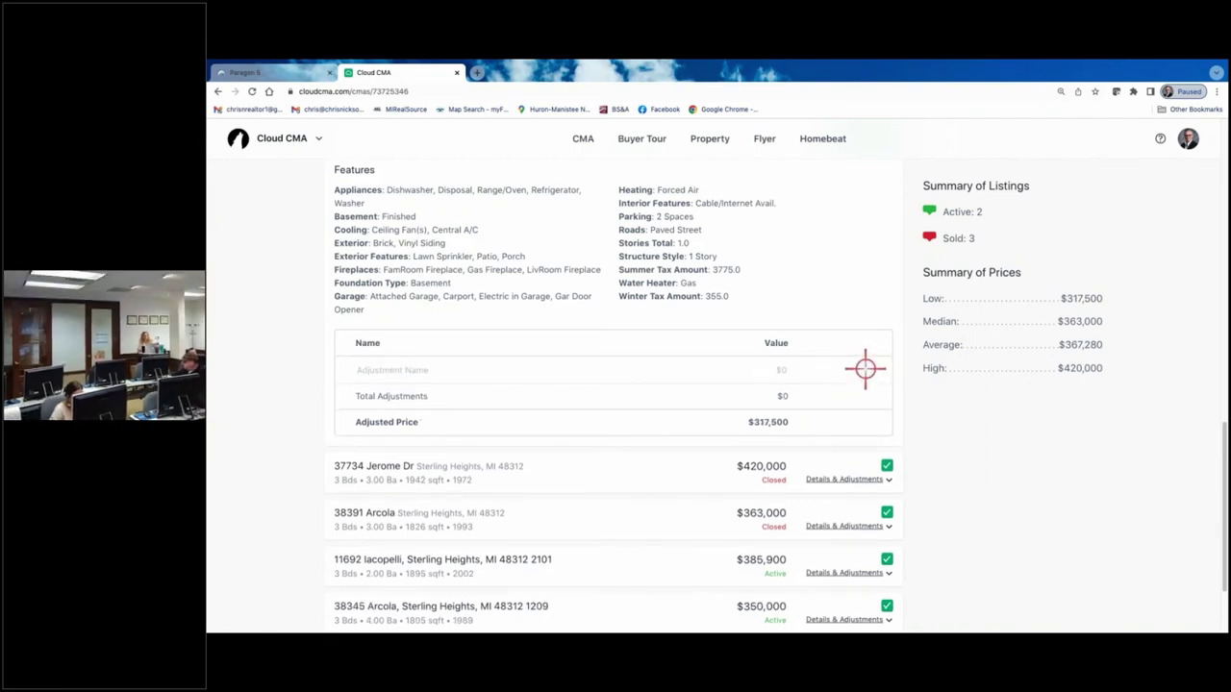
scroll(866, 370, "up", 5)
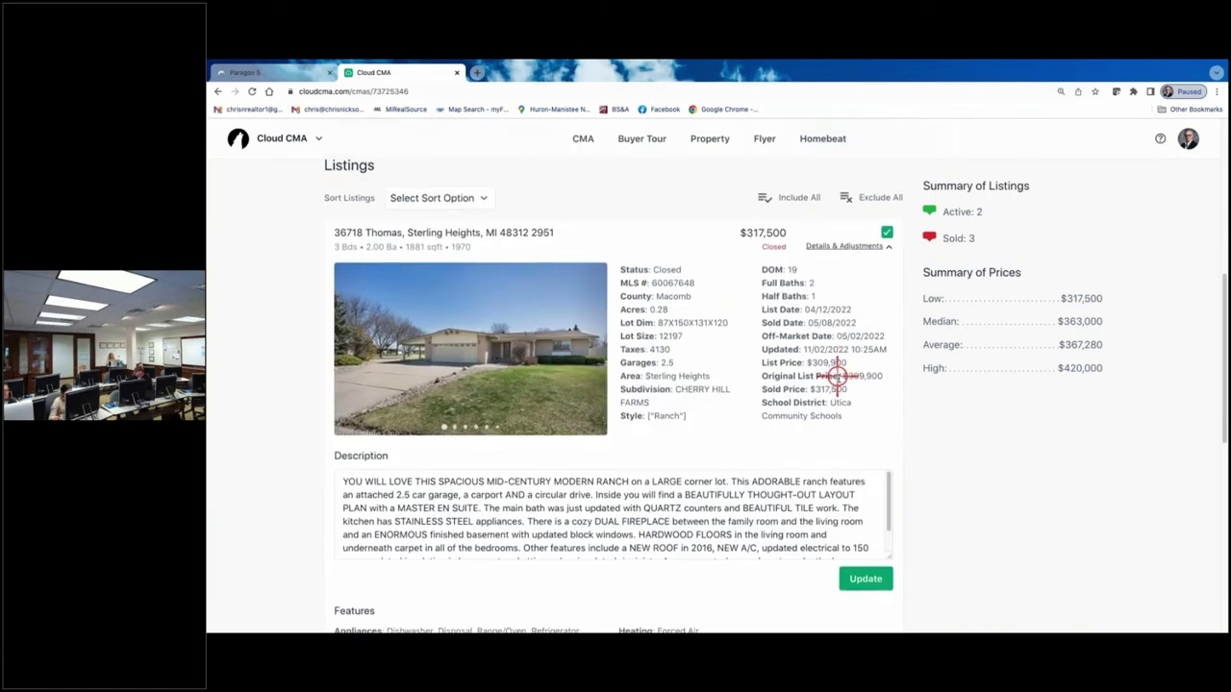
scroll(836, 375, "down", 2)
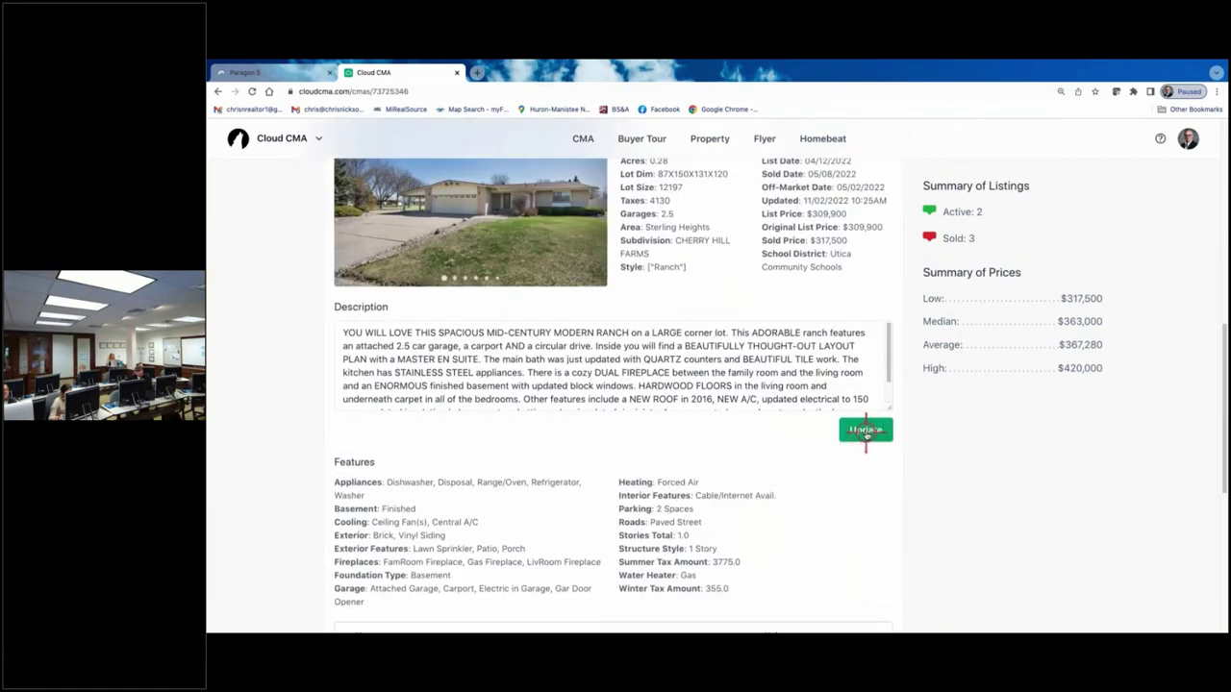
left_click(866, 431)
scroll(789, 426, "down", 5)
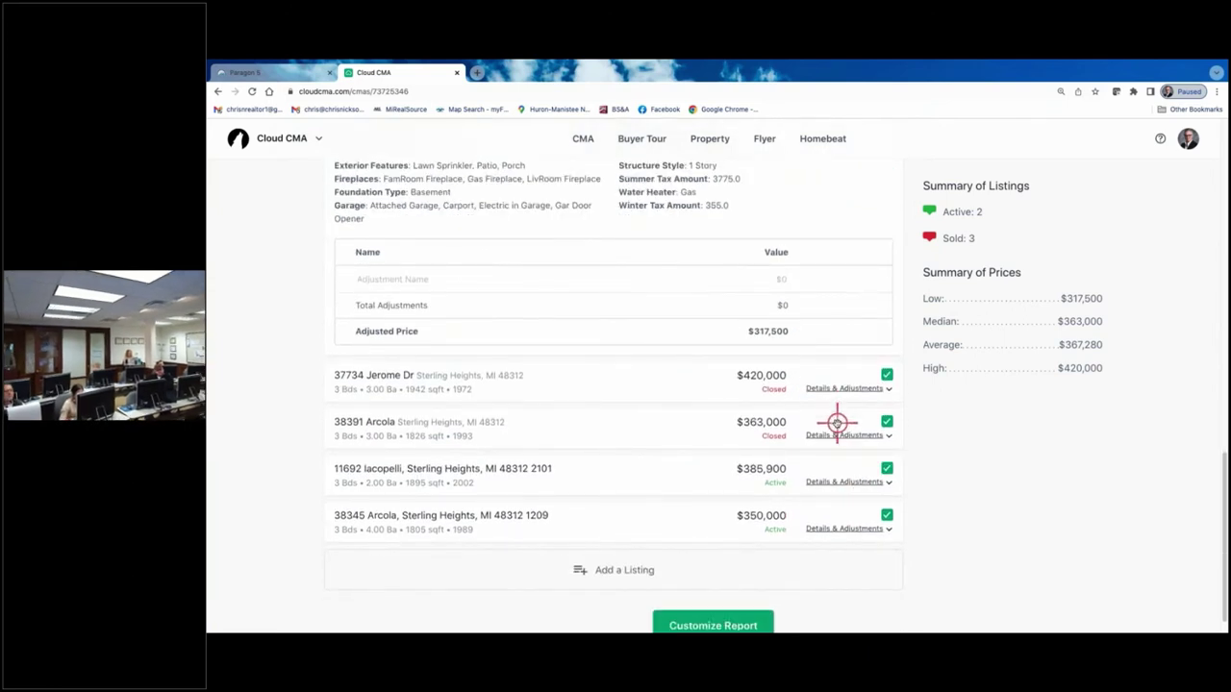
scroll(564, 546, "up", 1)
scroll(596, 516, "down", 1)
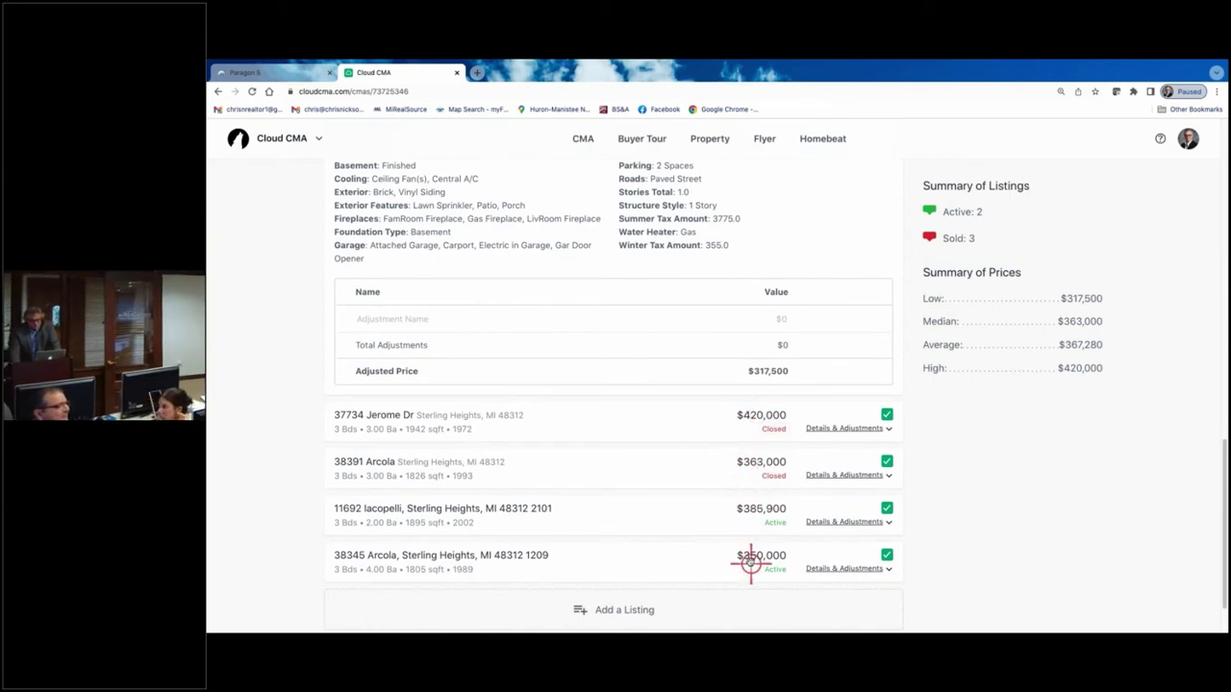
scroll(714, 530, "up", 2)
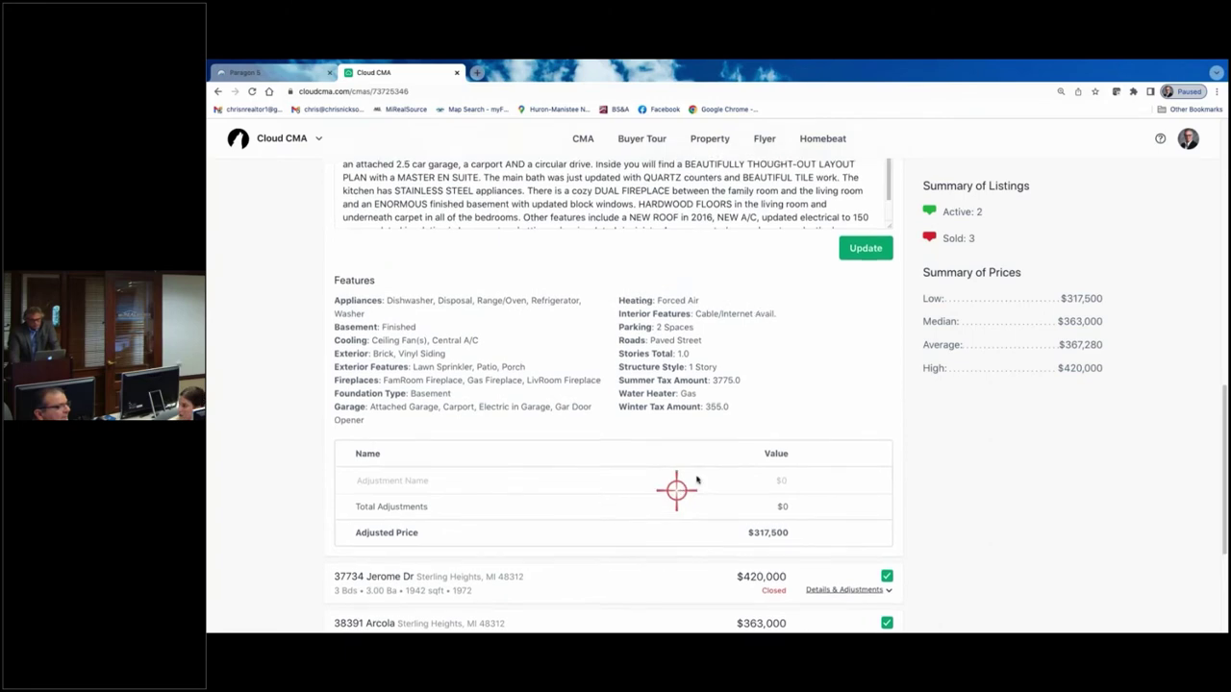
scroll(697, 480, "up", 4)
scroll(721, 524, "down", 1)
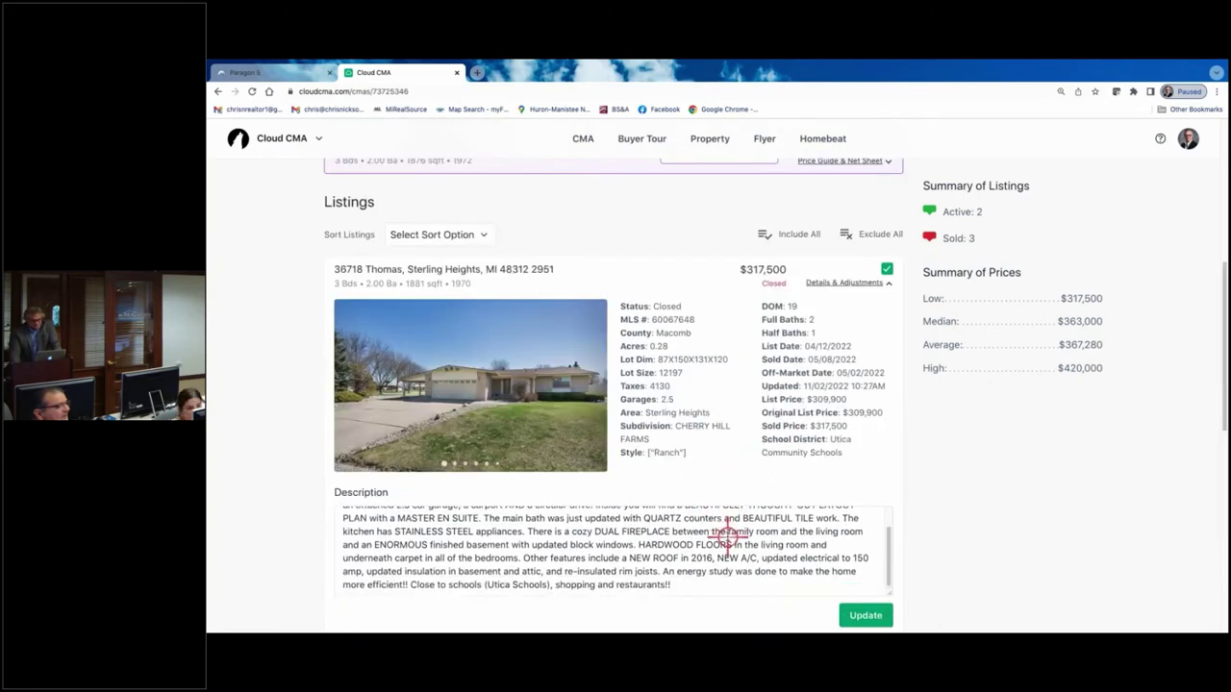
scroll(955, 574, "down", 1)
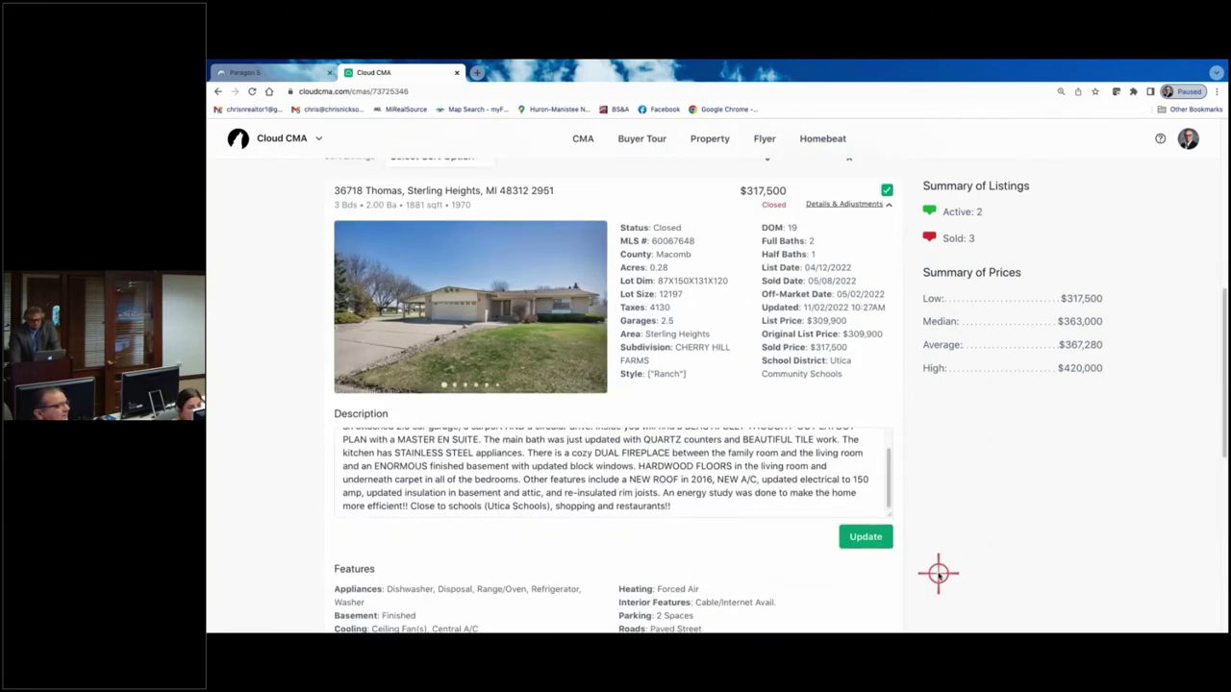
scroll(938, 574, "down", 3)
scroll(920, 568, "up", 4)
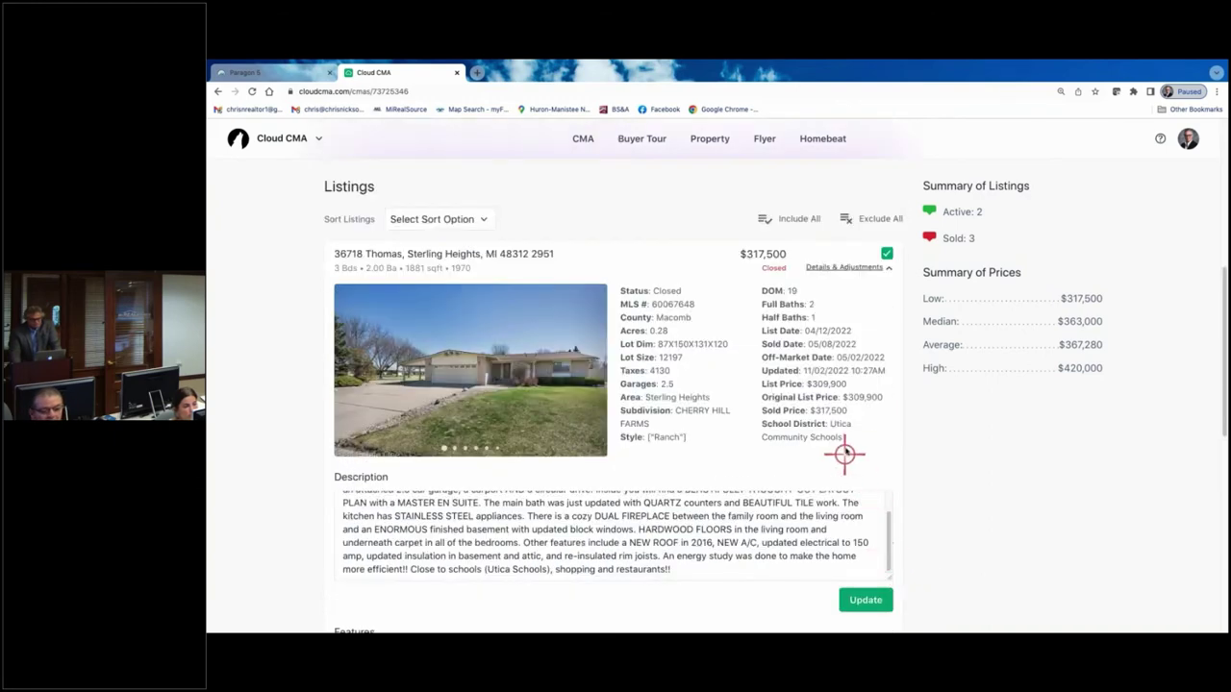
left_click(863, 266)
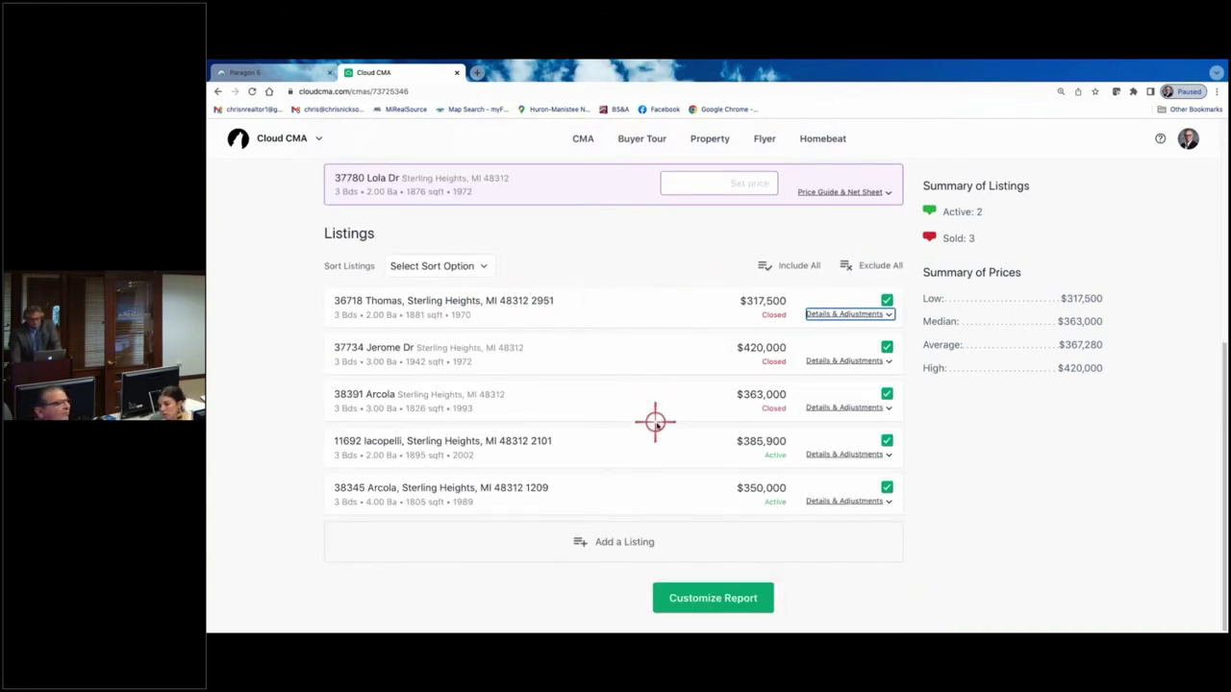
scroll(659, 409, "up", 1)
left_click(470, 273)
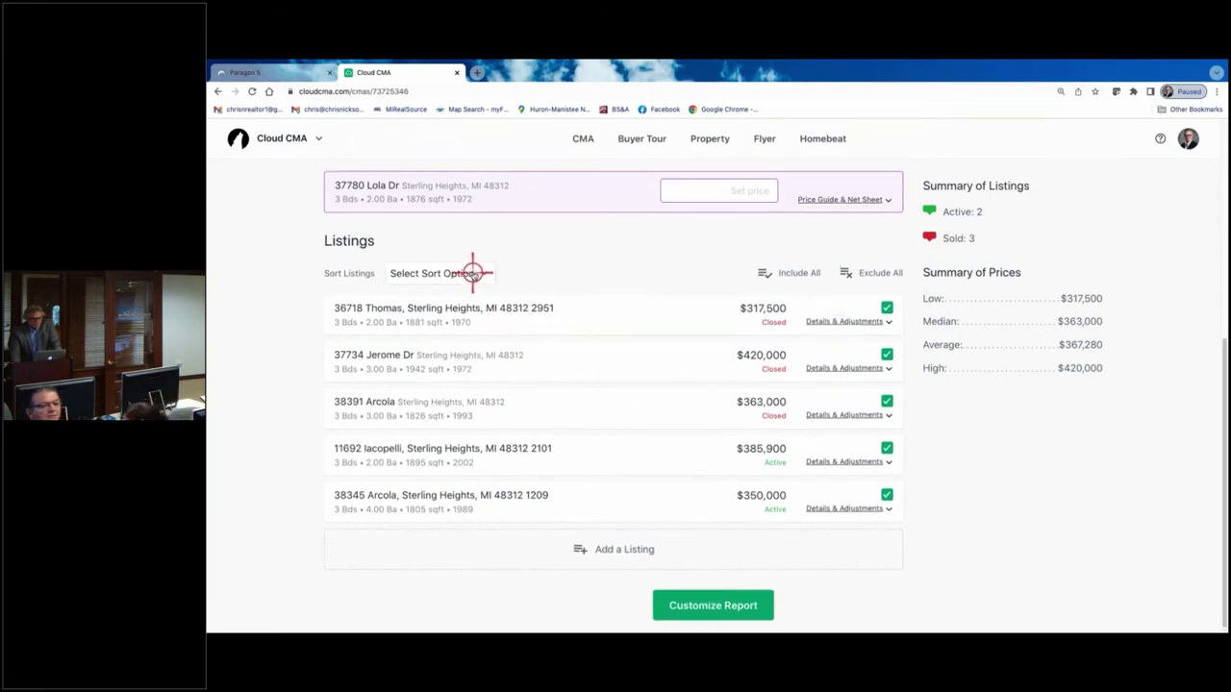
left_click(742, 284)
left_click(459, 273)
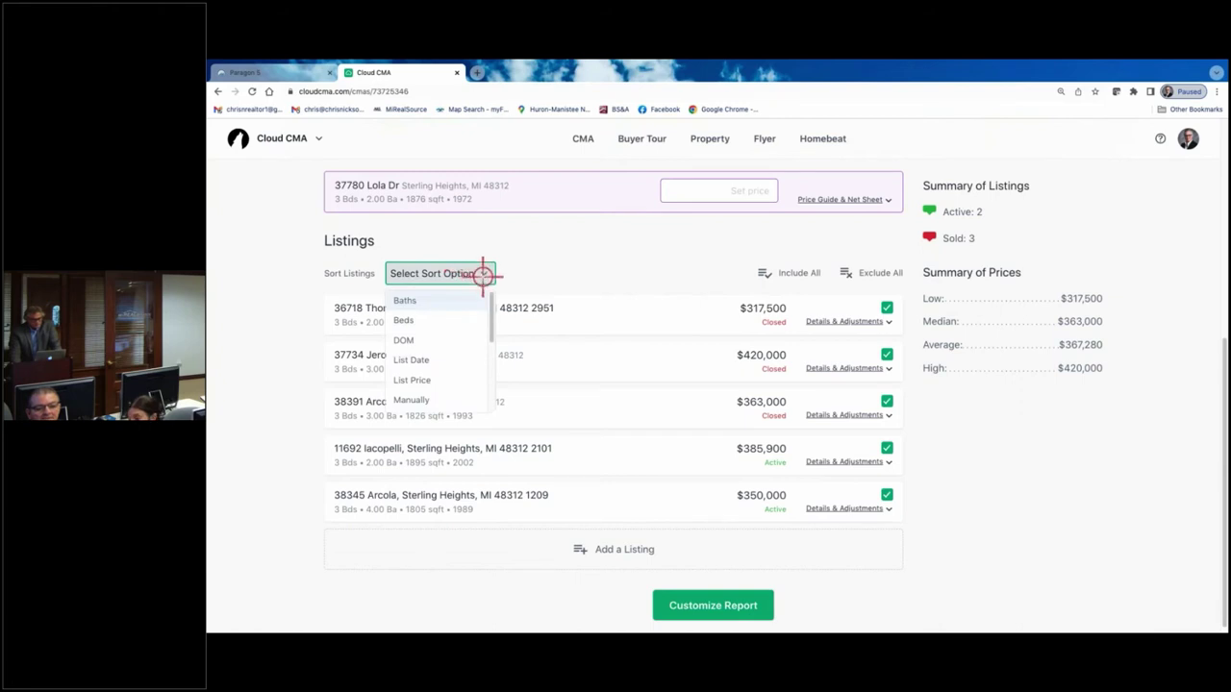
left_click(437, 381)
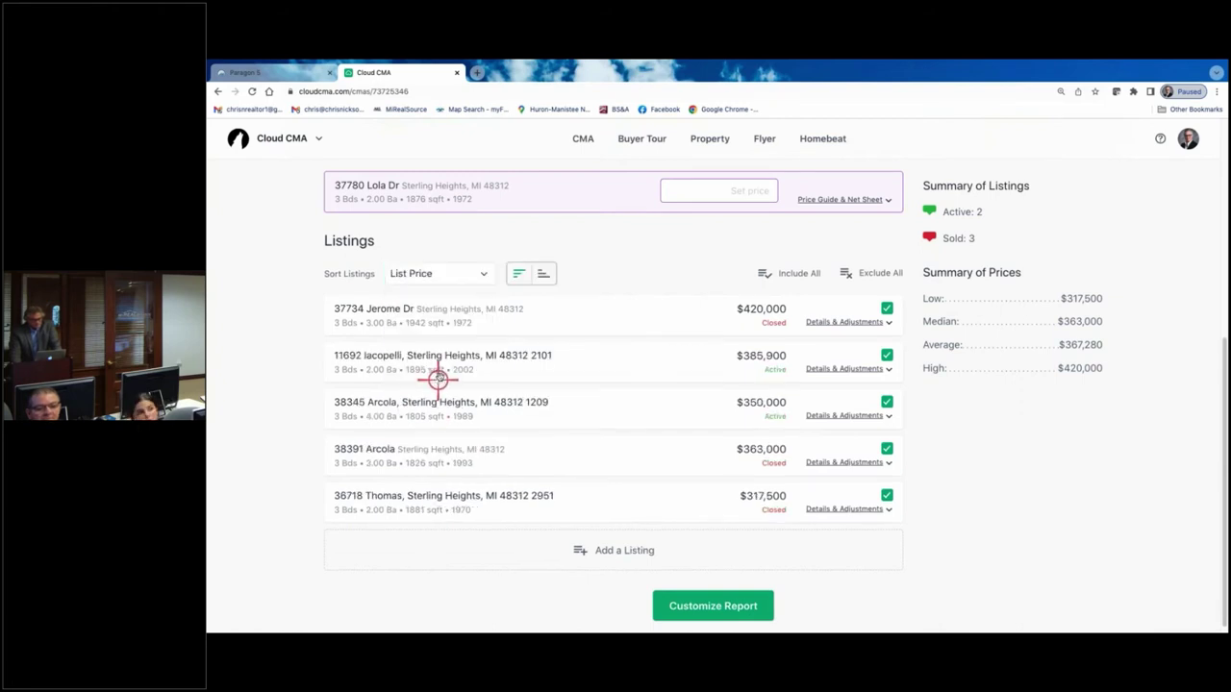
left_click(555, 273)
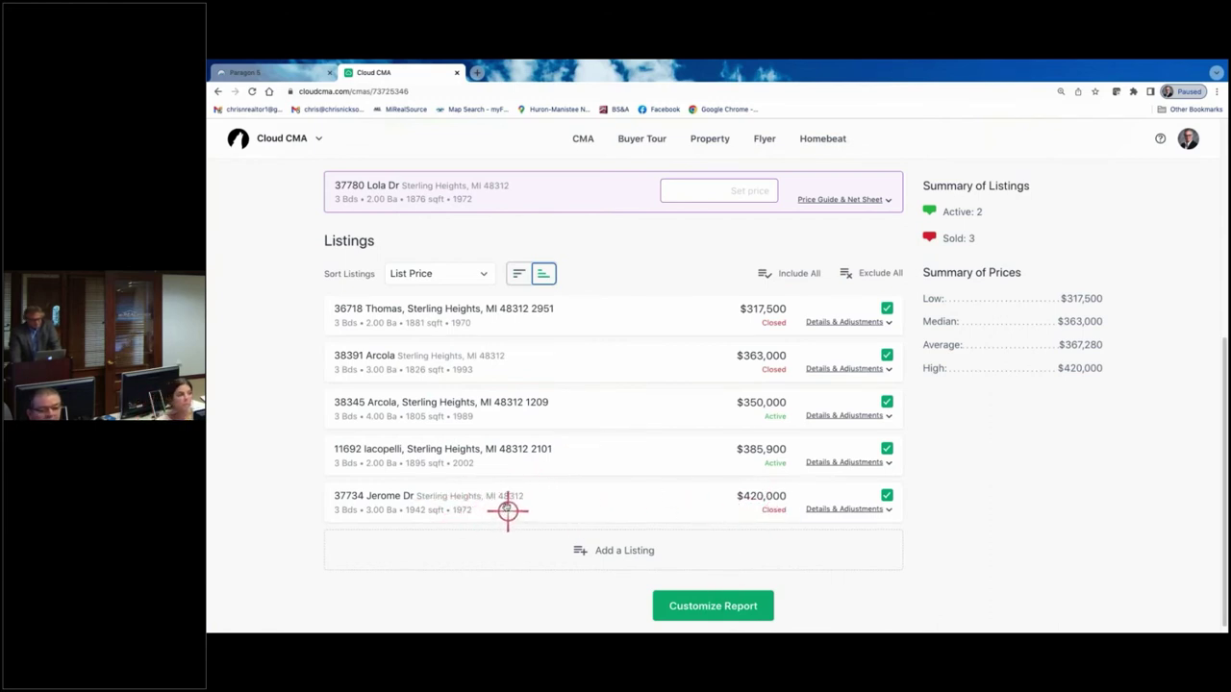
left_click_drag(508, 511, 539, 435)
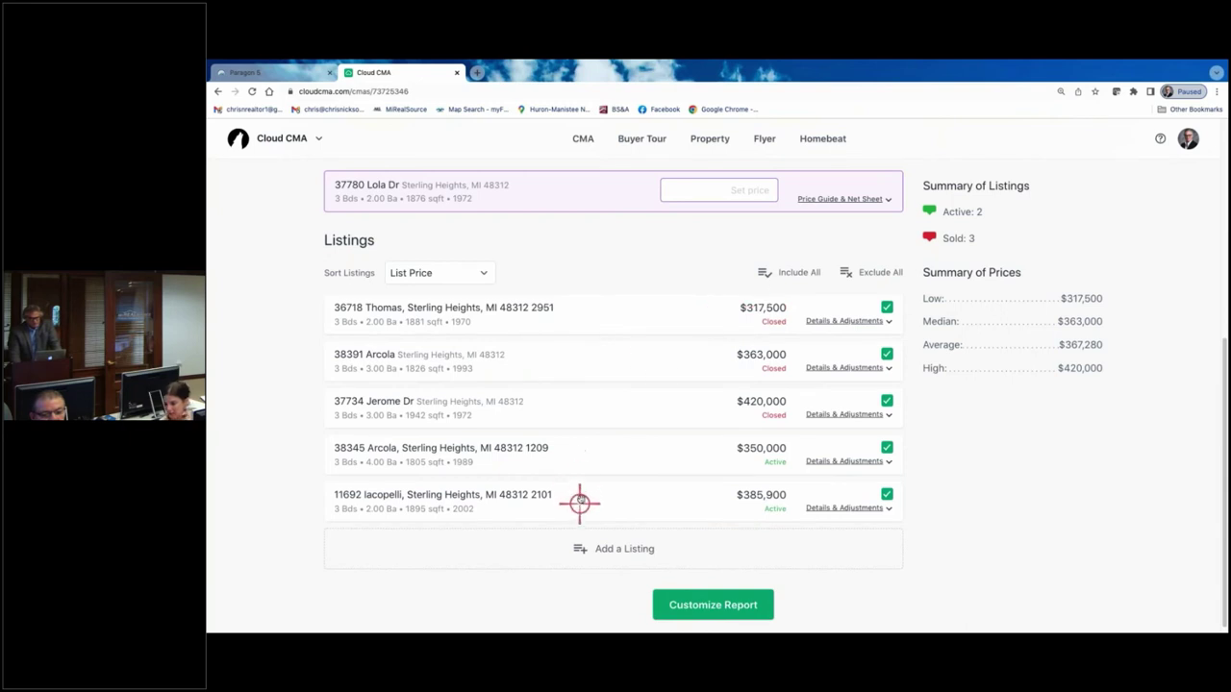
left_click(483, 272)
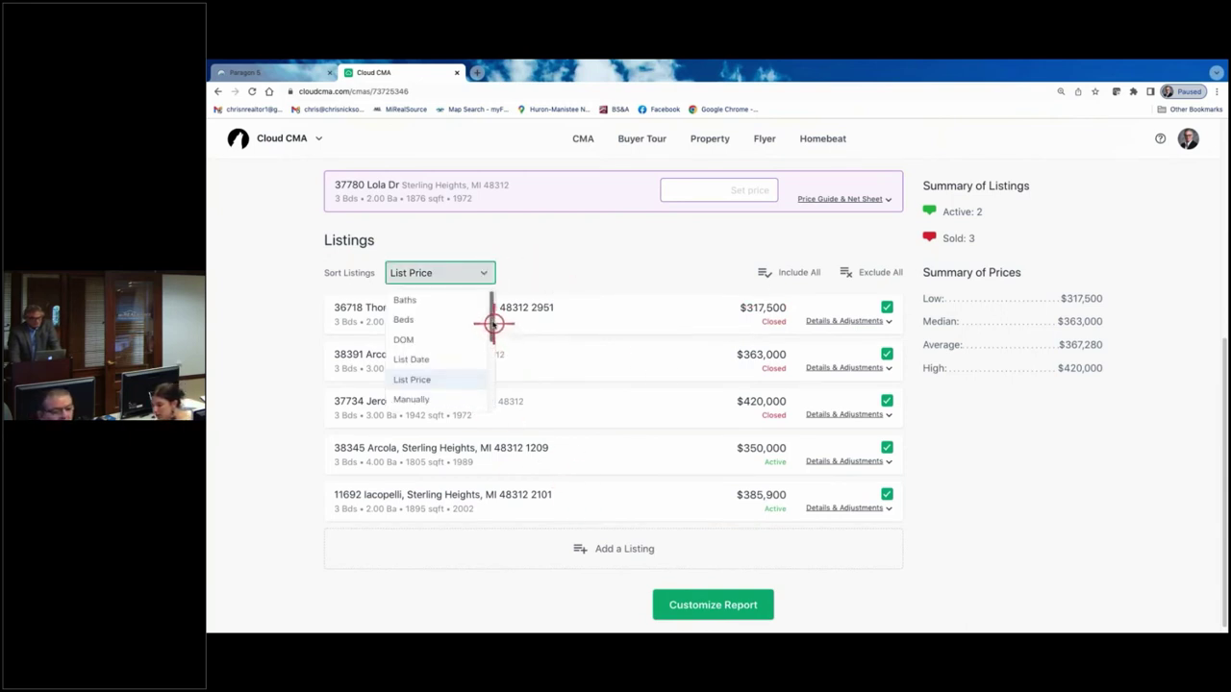
left_click_drag(492, 324, 490, 390)
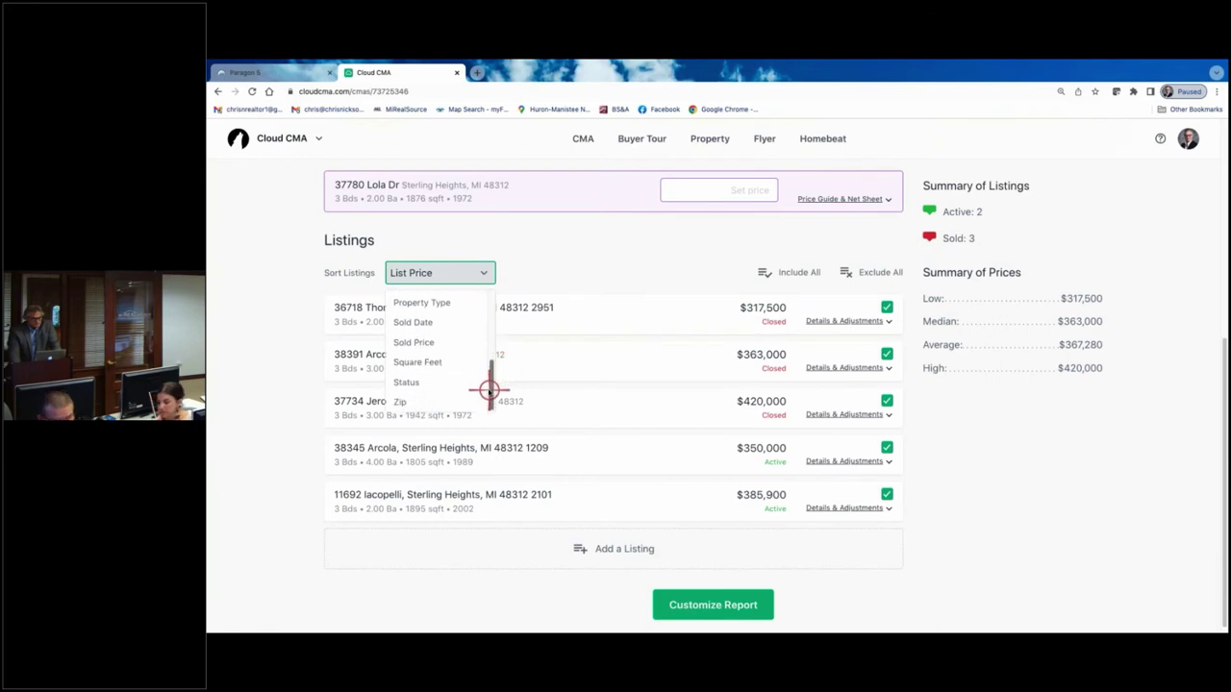
left_click(416, 384)
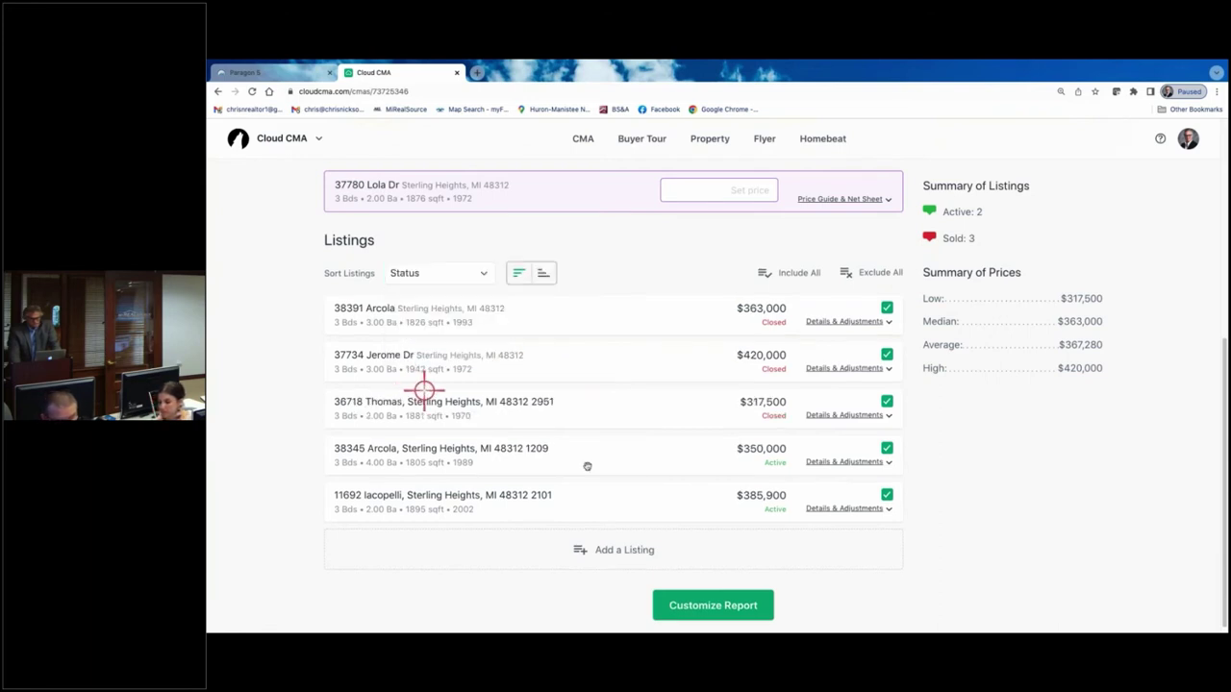
left_click(546, 276)
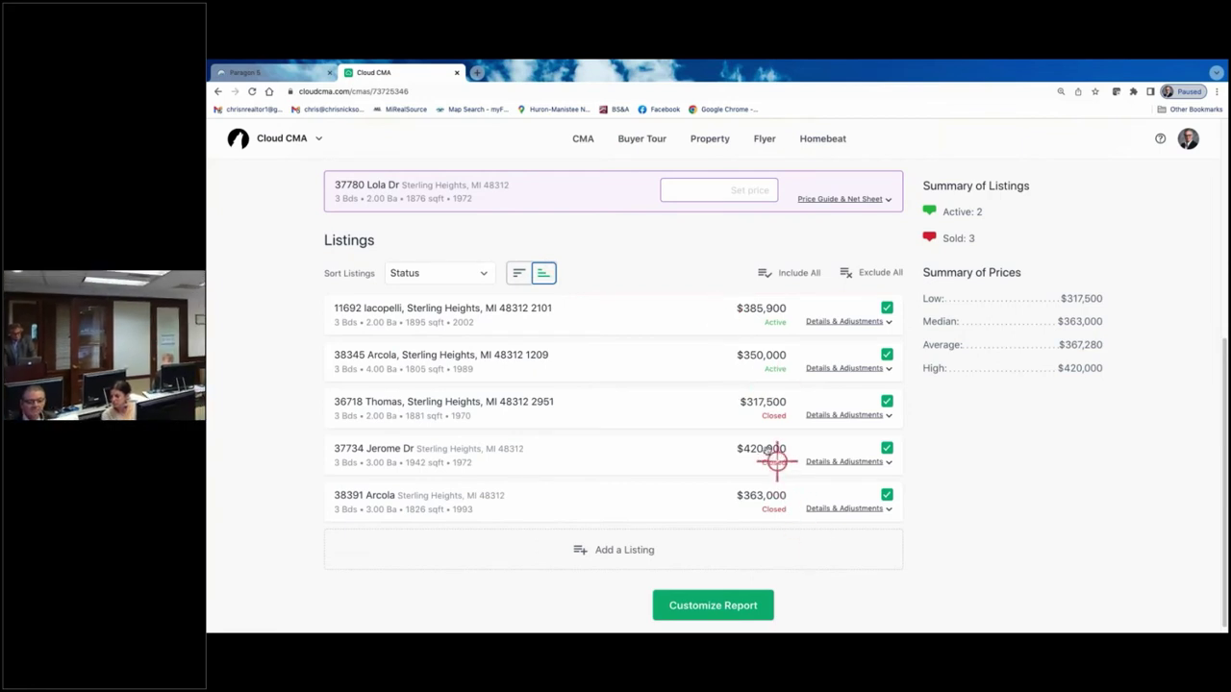
mouse_move(568, 467)
left_mouse_down()
mouse_move(568, 485)
mouse_move(570, 475)
left_mouse_up()
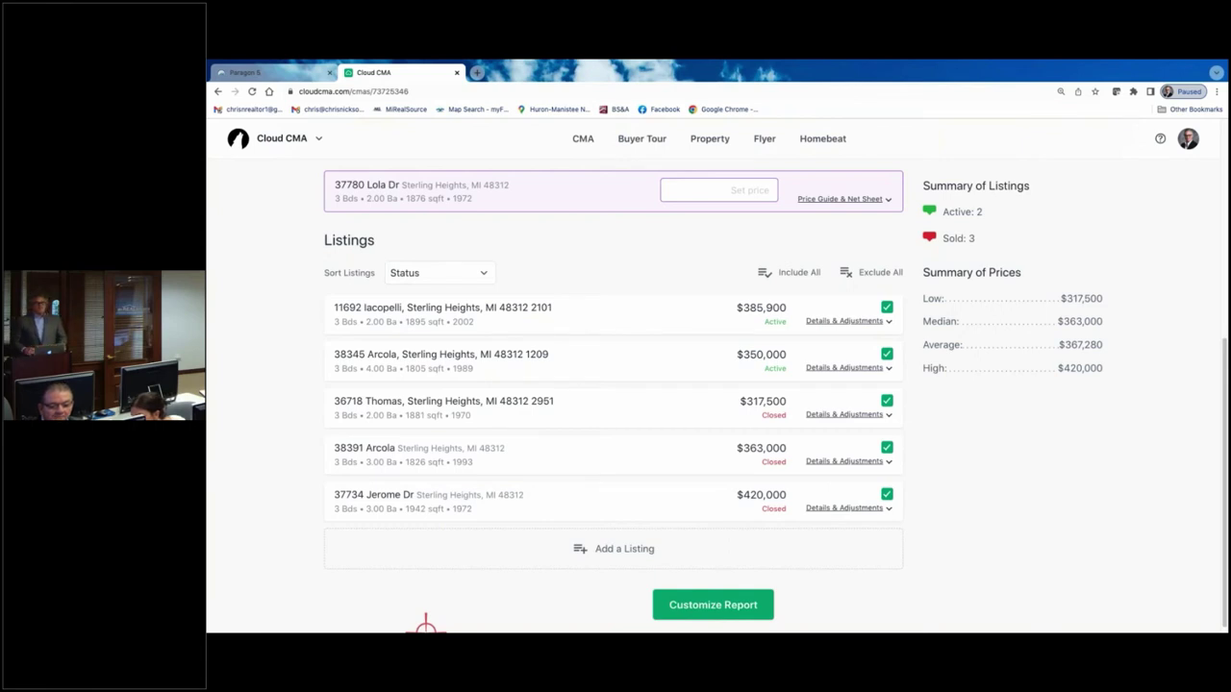
- Review the sorted comparables and proceed to Customize Report
scroll(866, 237, "up", 4)
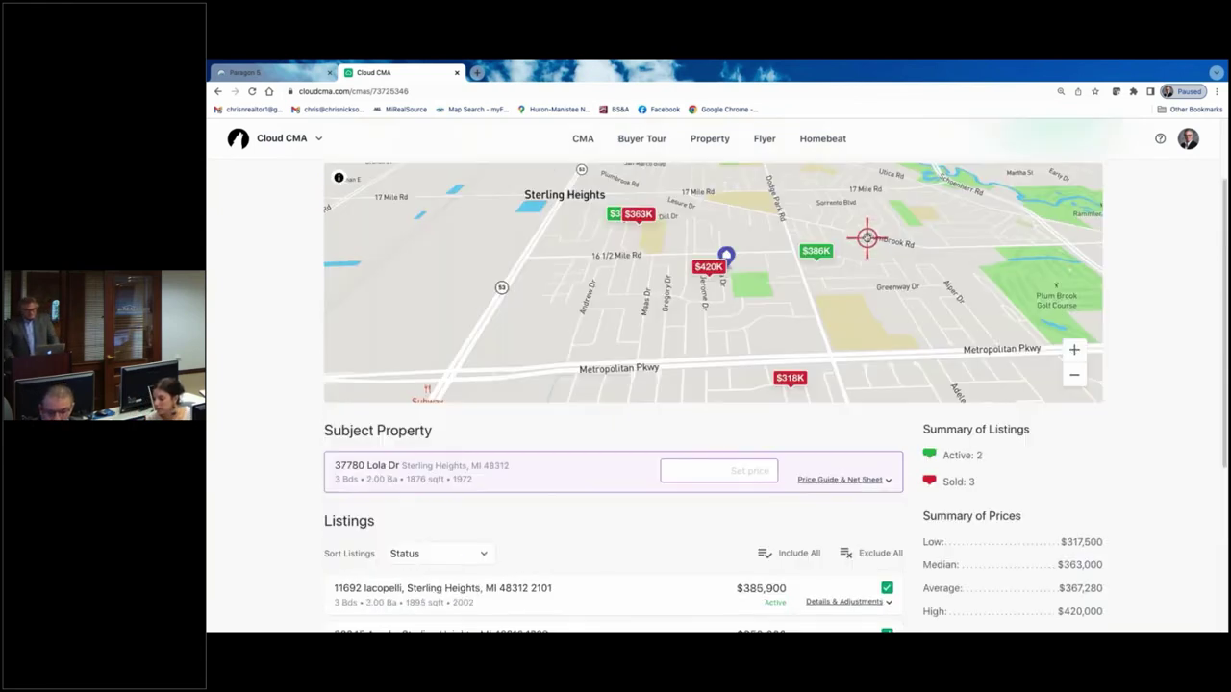
scroll(866, 237, "up", 1)
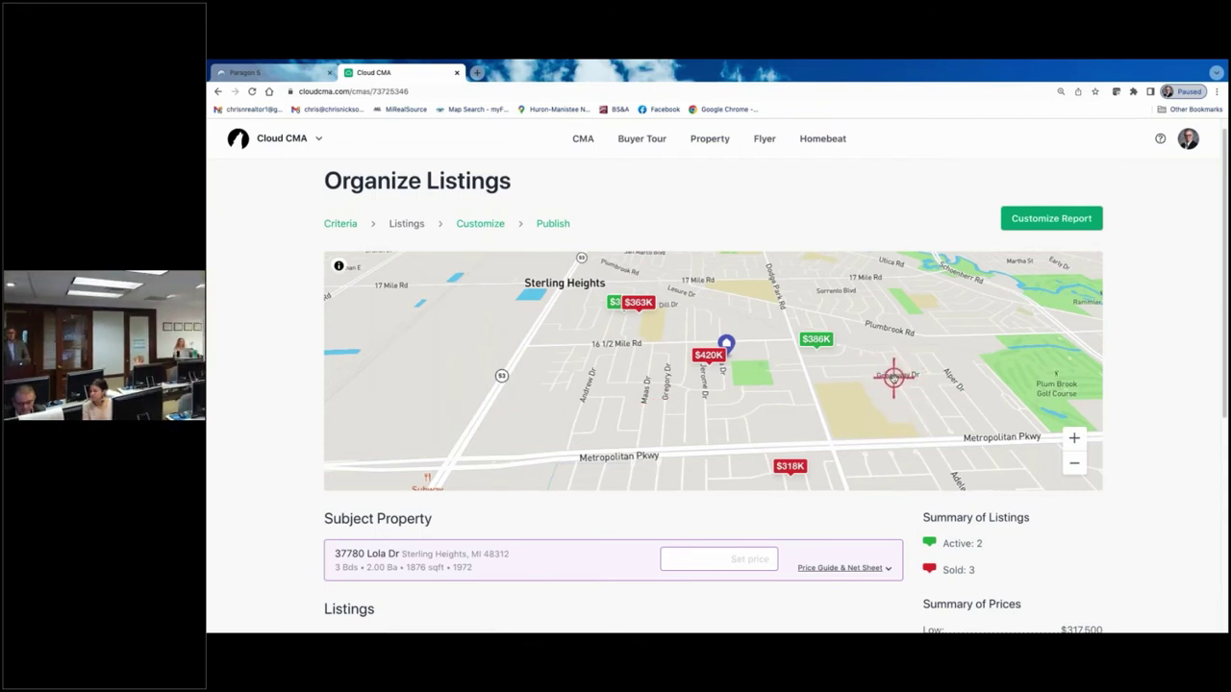
scroll(894, 382, "down", 1)
scroll(895, 382, "down", 1)
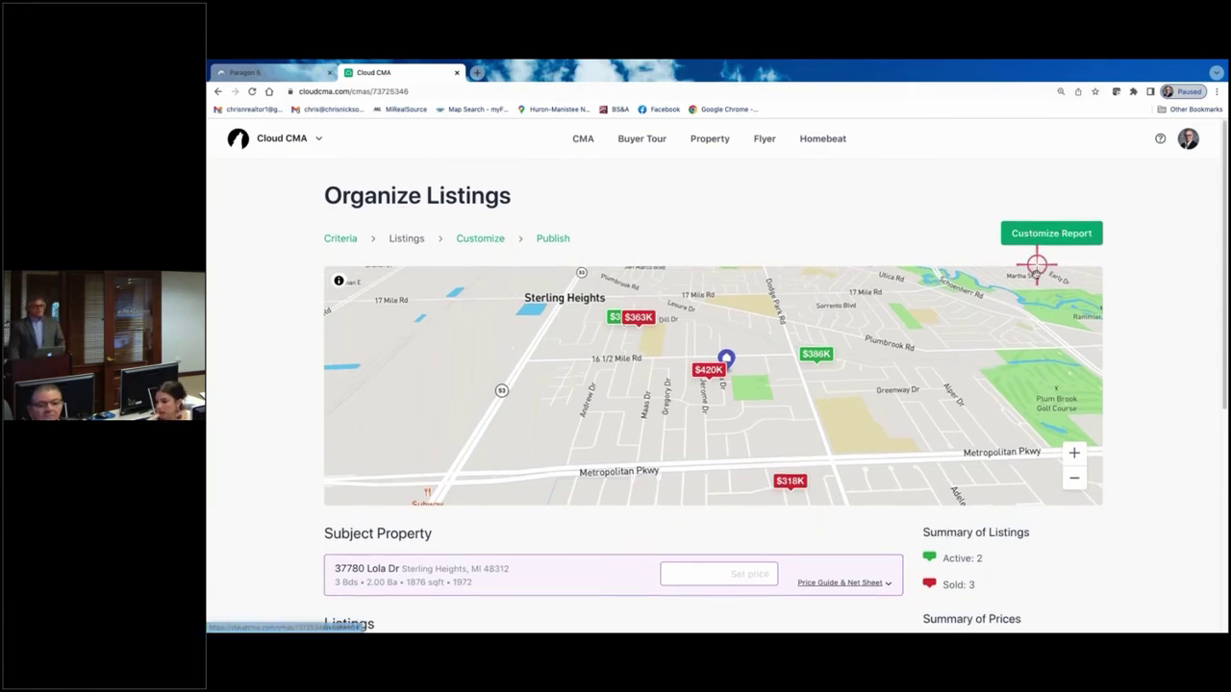
scroll(1034, 231, "down", 4)
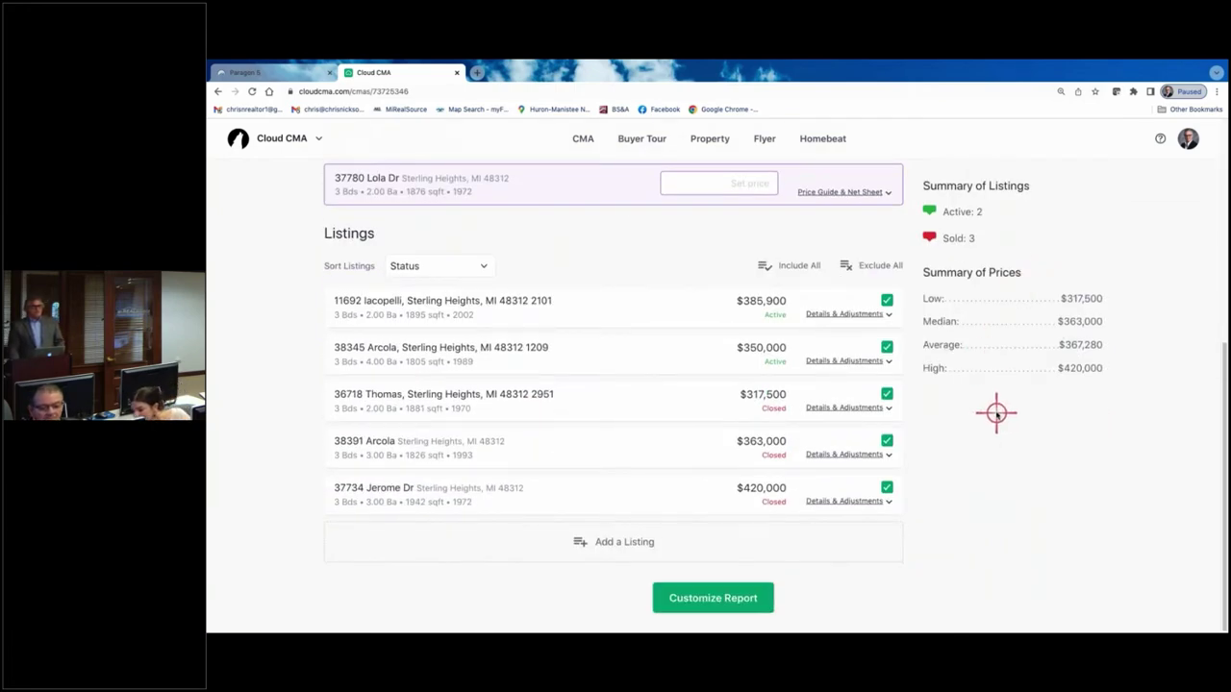
scroll(984, 295, "up", 4)
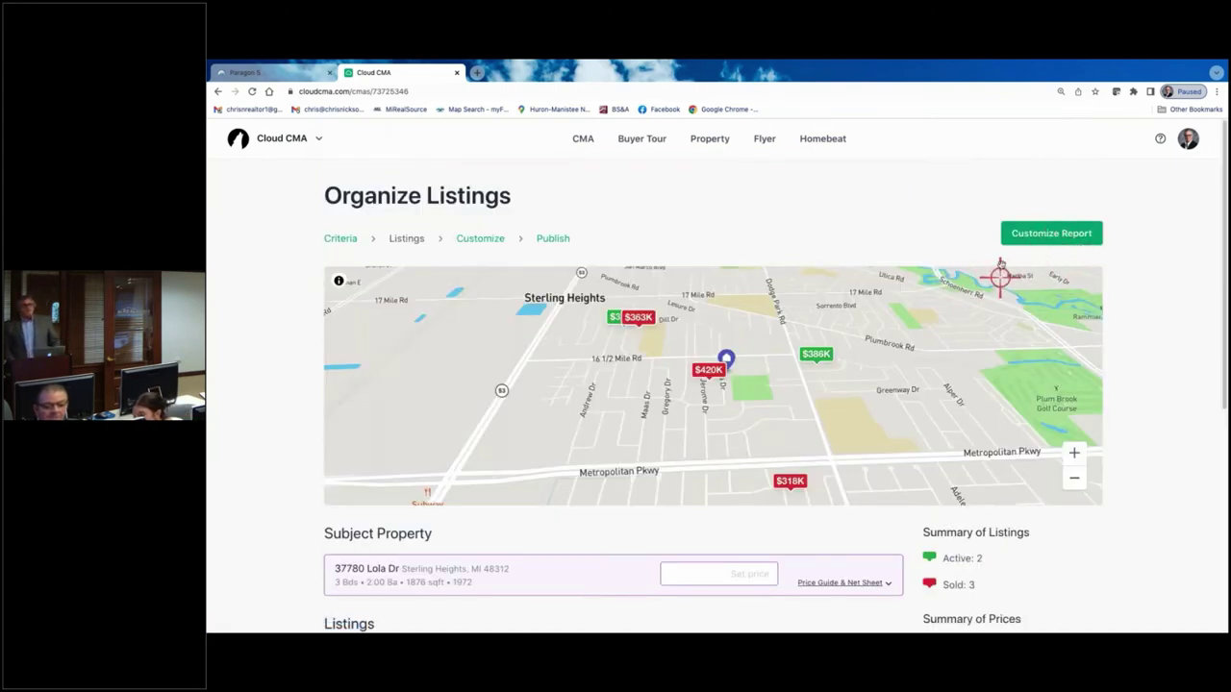
left_click(1027, 235)
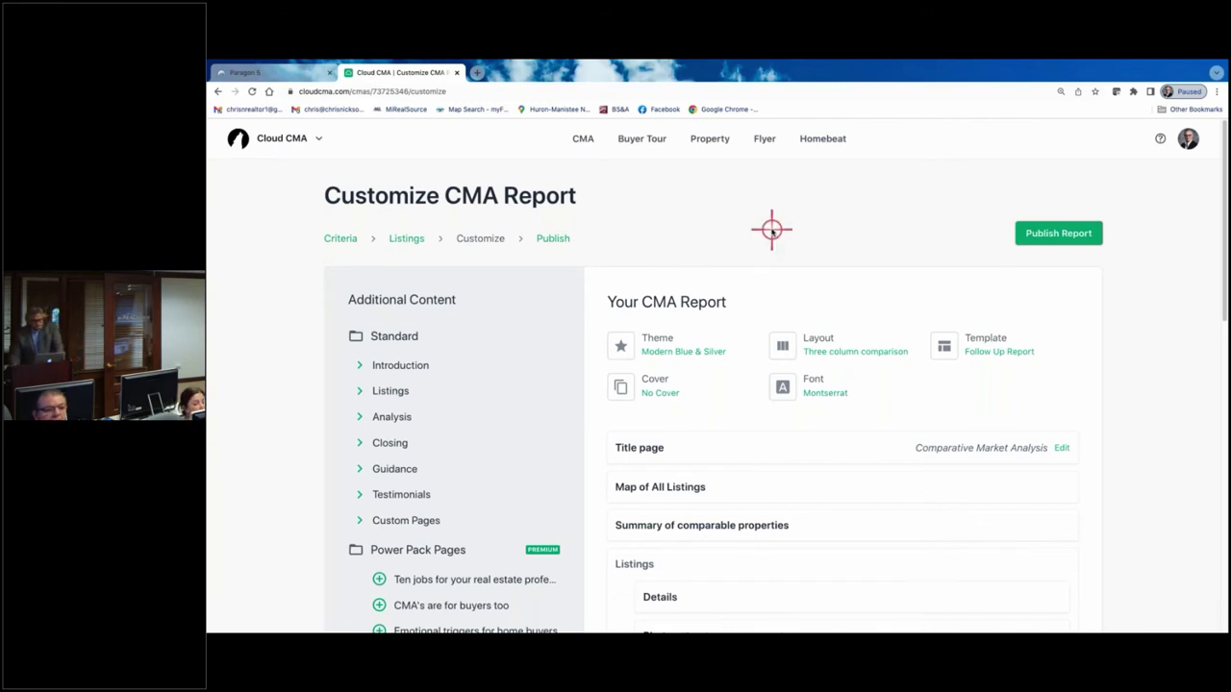
- Return to the Listings step via the breadcrumb
left_click(405, 239)
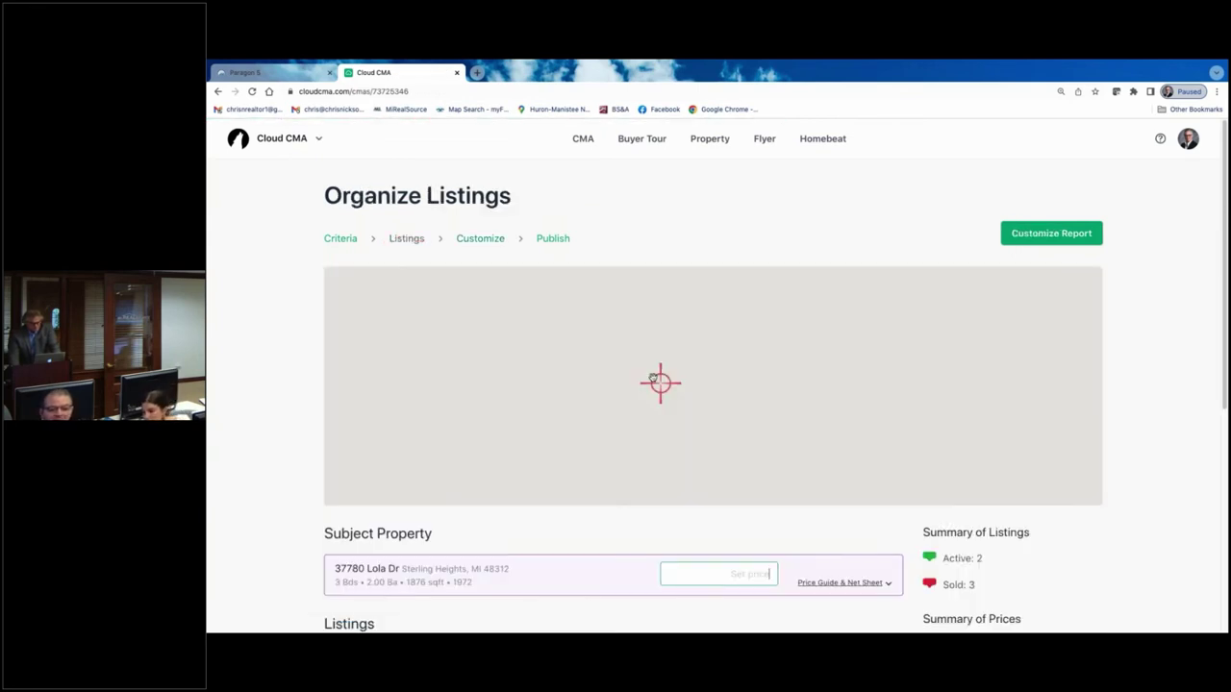
scroll(659, 404, "down", 4)
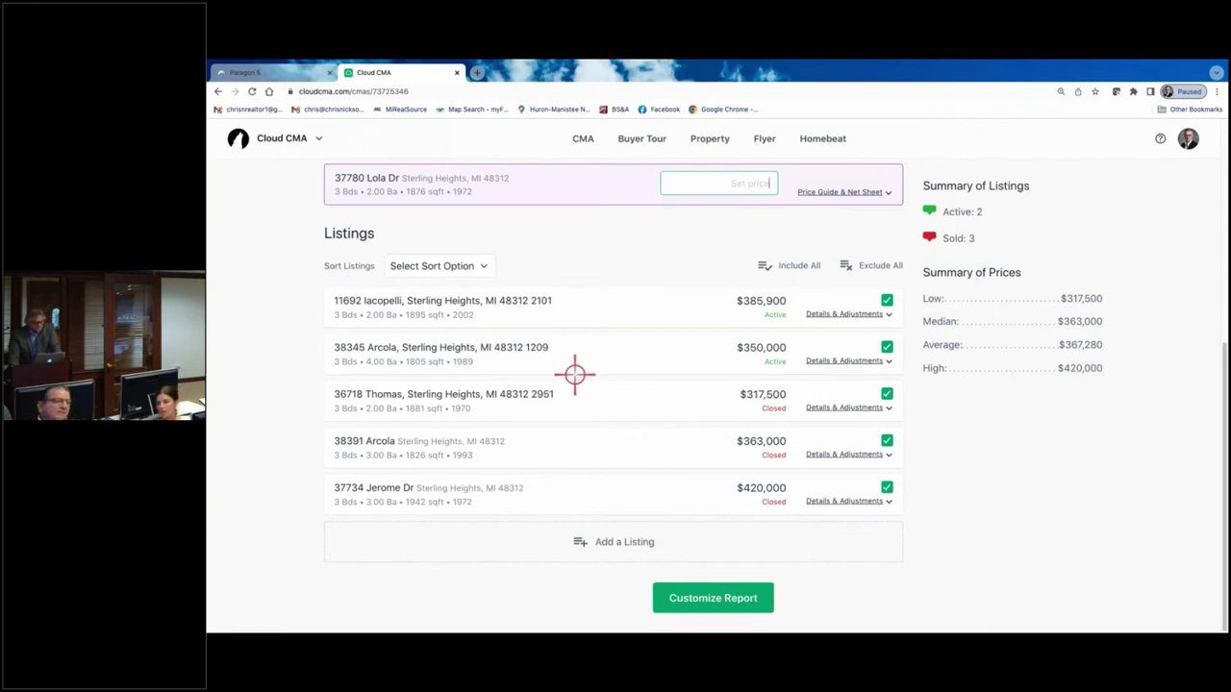
scroll(575, 374, "up", 2)
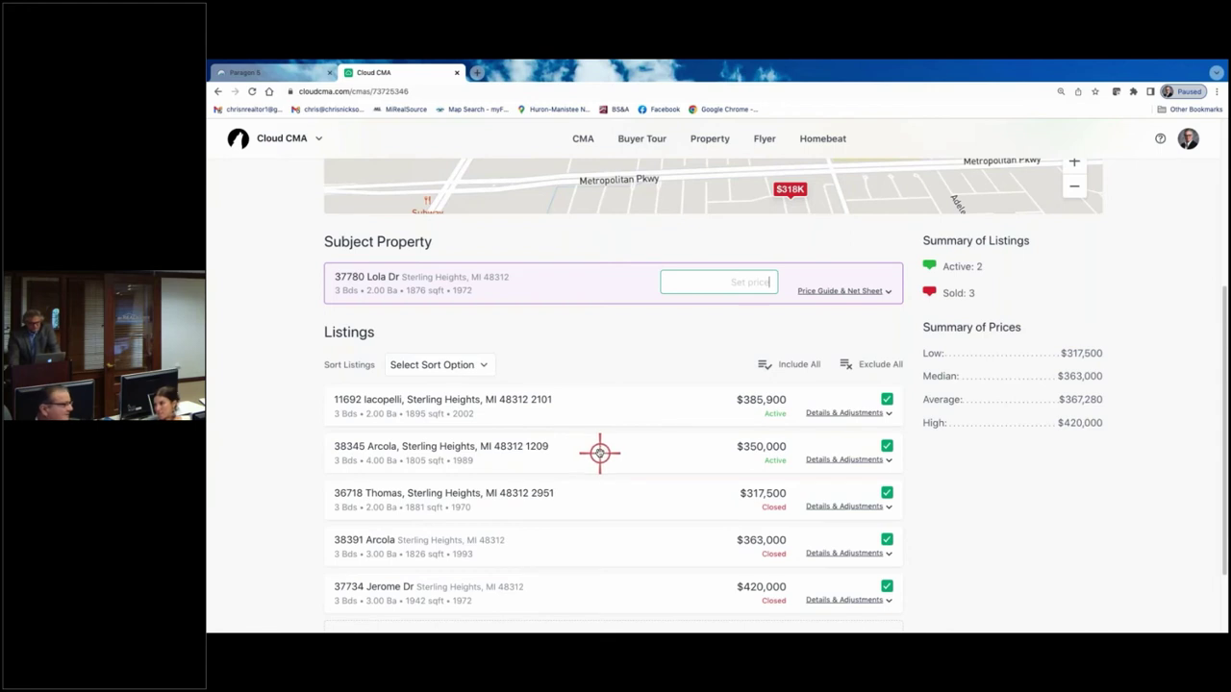
left_click(887, 446)
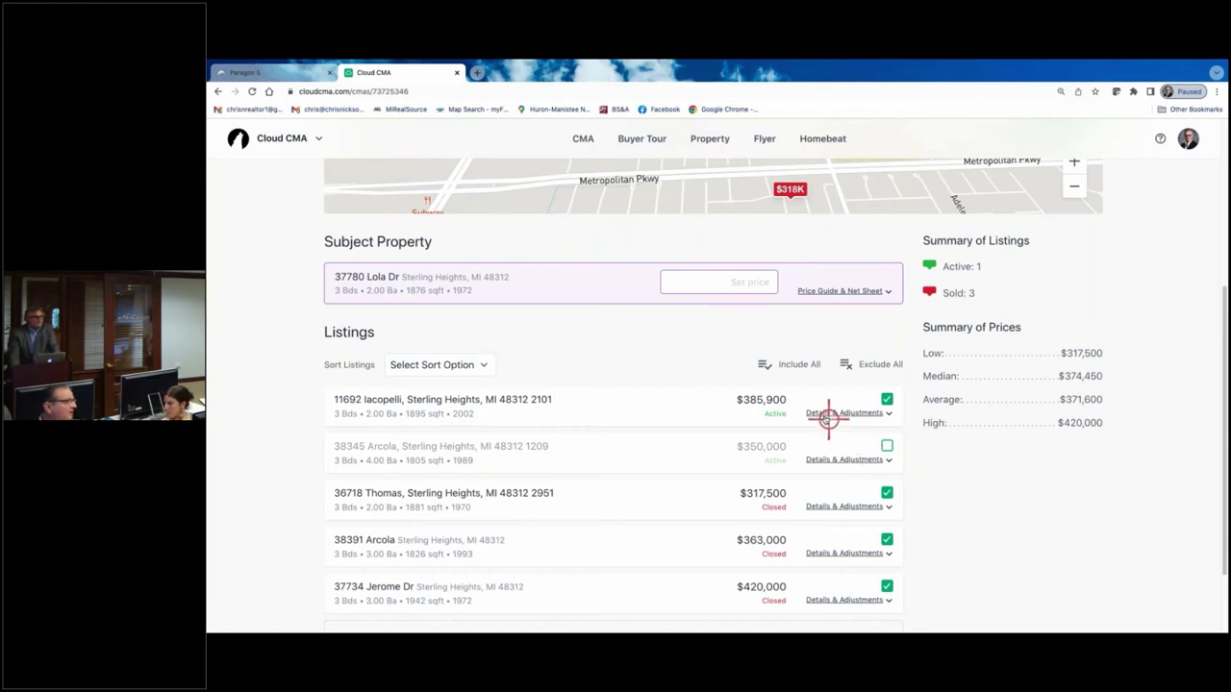
scroll(818, 414, "down", 1)
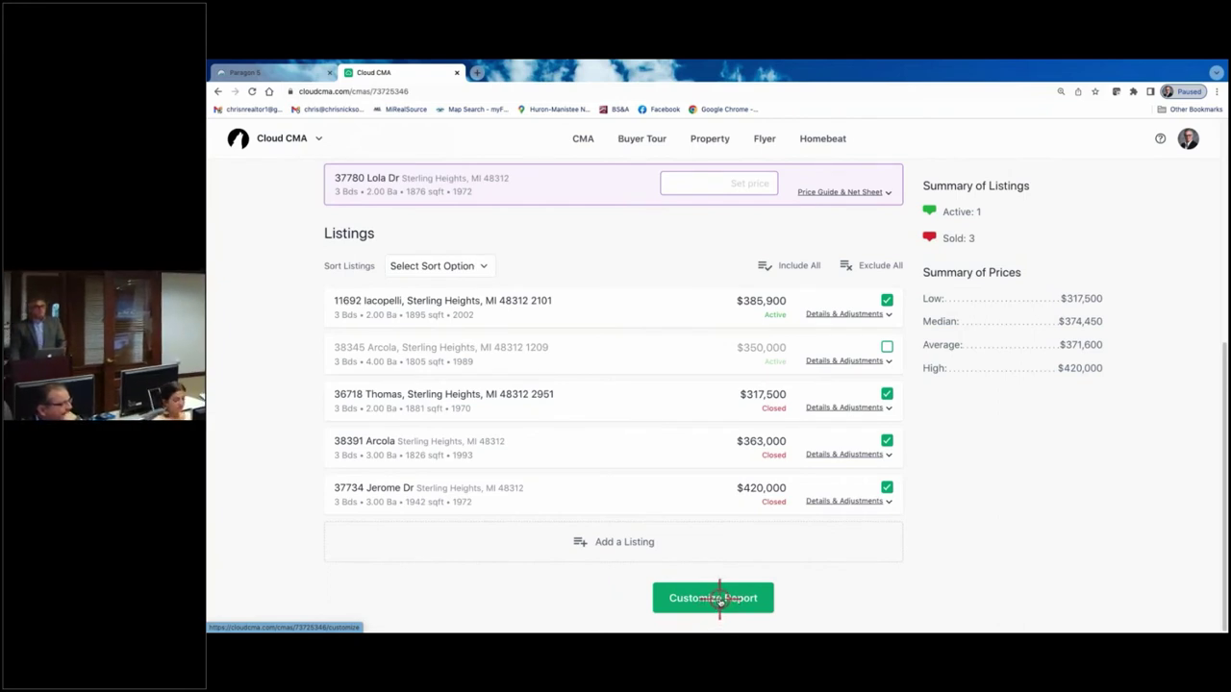
- Continue to Customize Report for the four comparables and open the Theme card
left_click(719, 598)
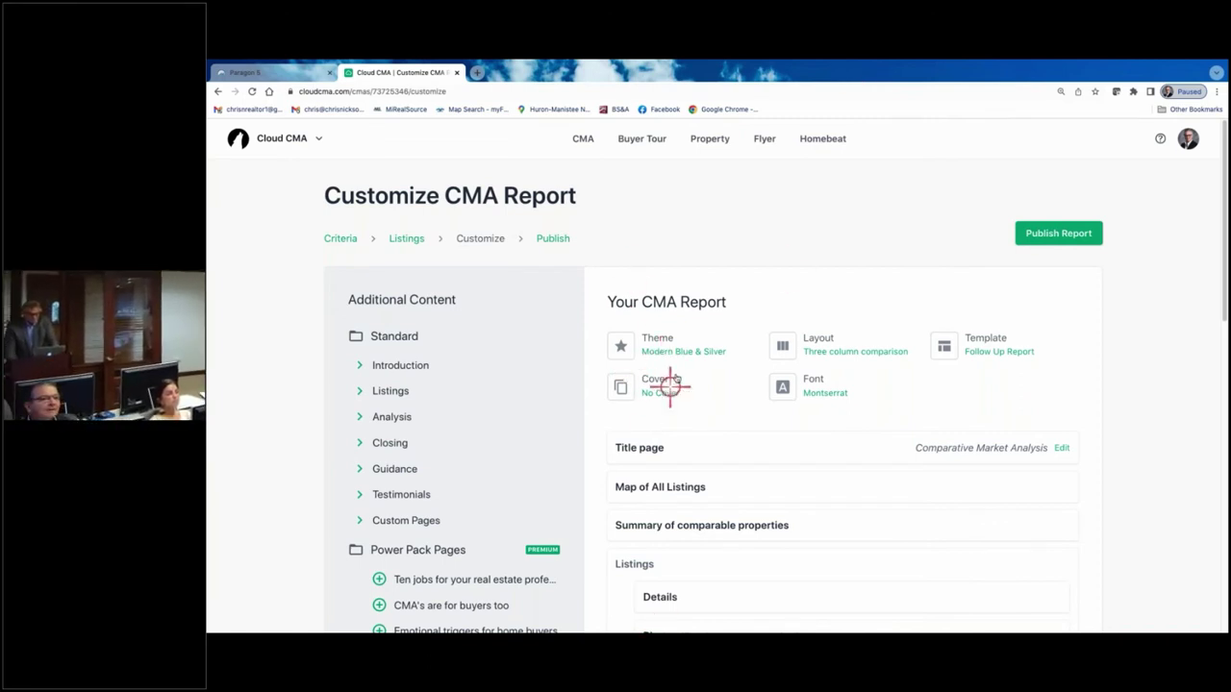
left_click(661, 337)
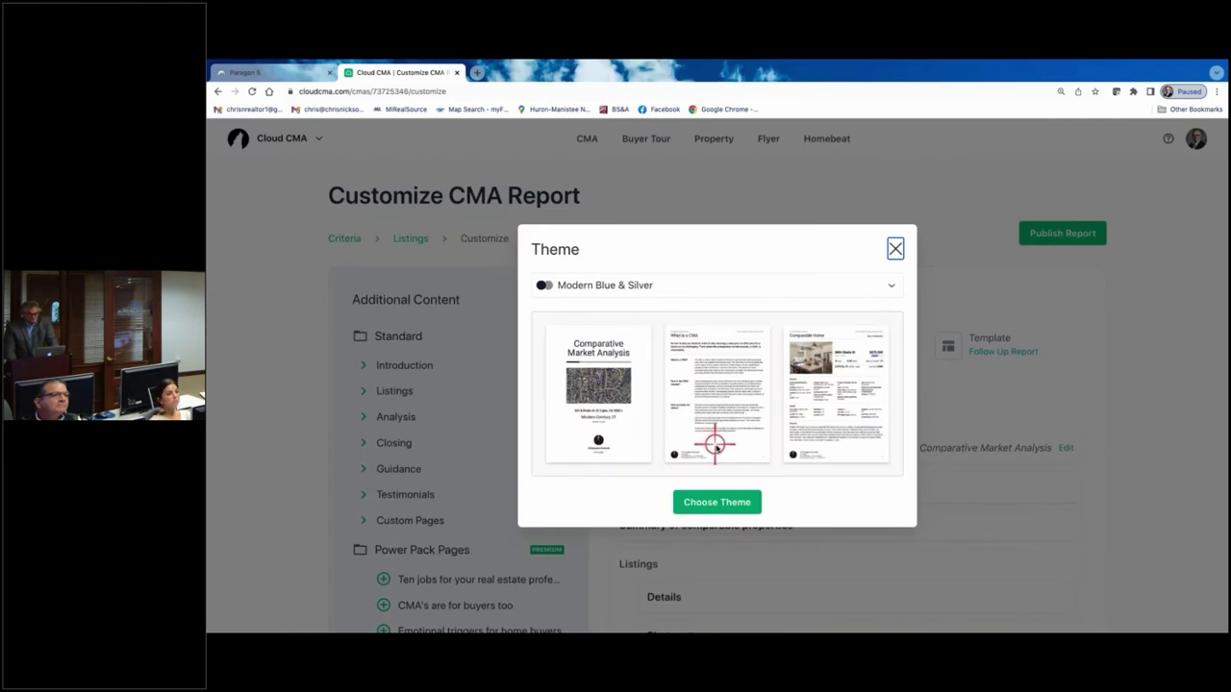
- Pick Modern Blue & Green from the theme list and apply it with Choose Theme
left_click(625, 284)
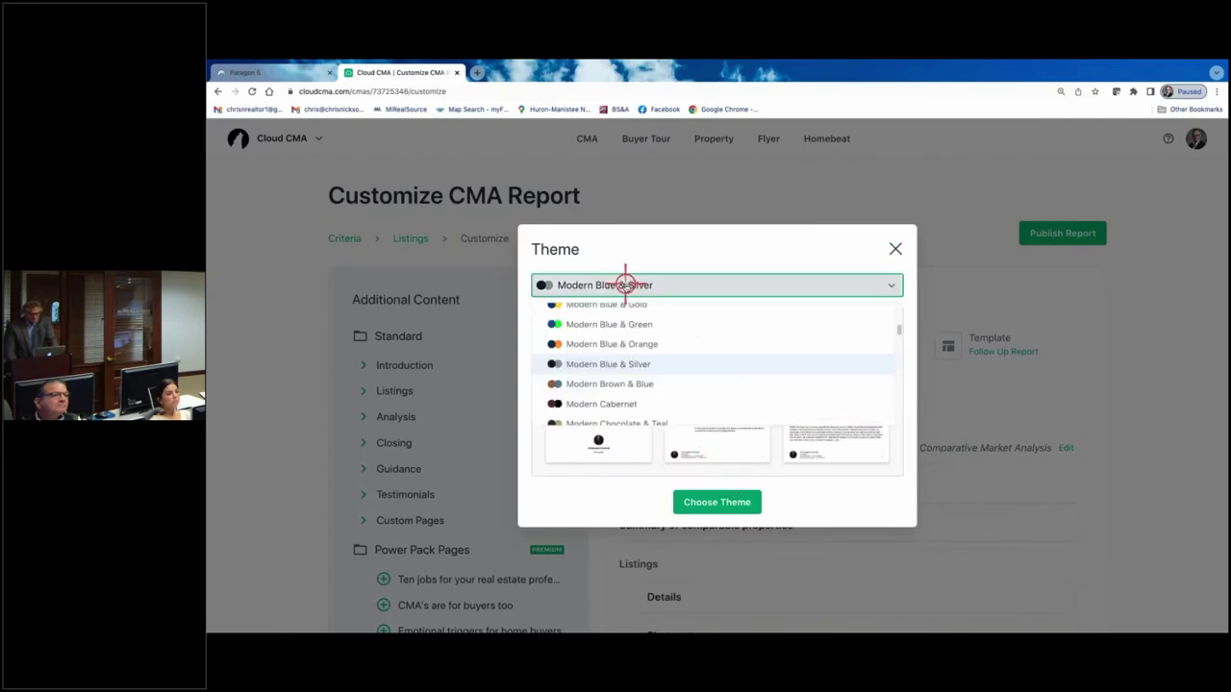
scroll(627, 327, "up", 5)
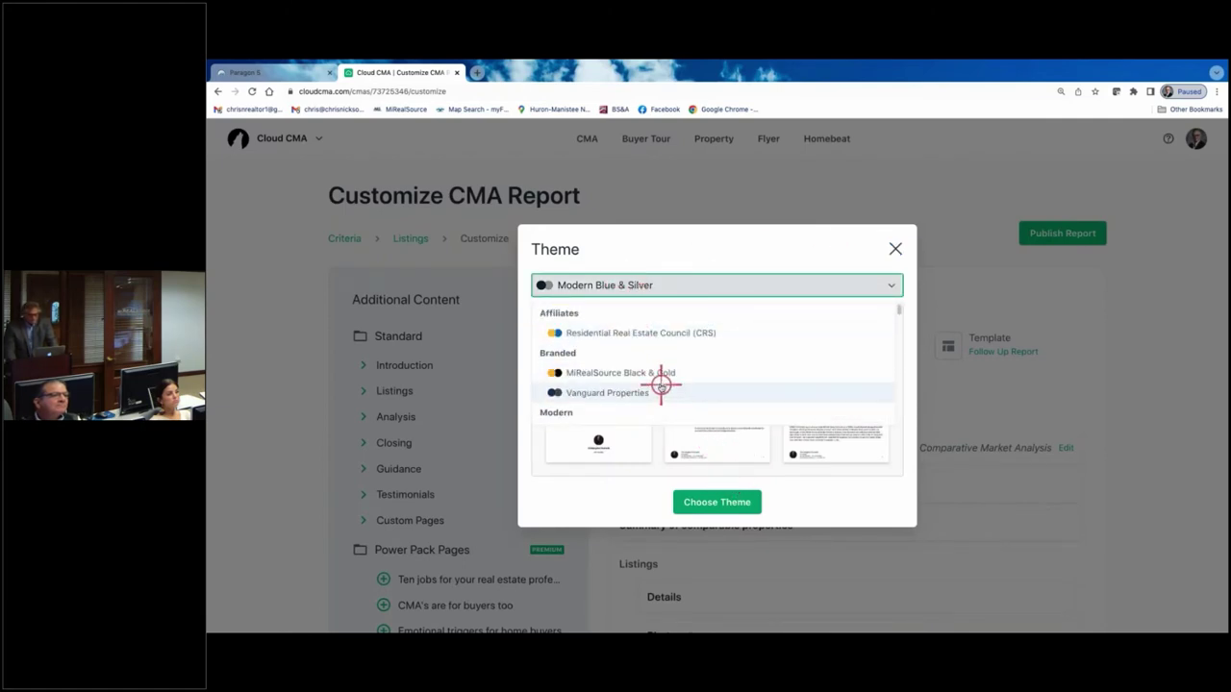
scroll(652, 368, "down", 3)
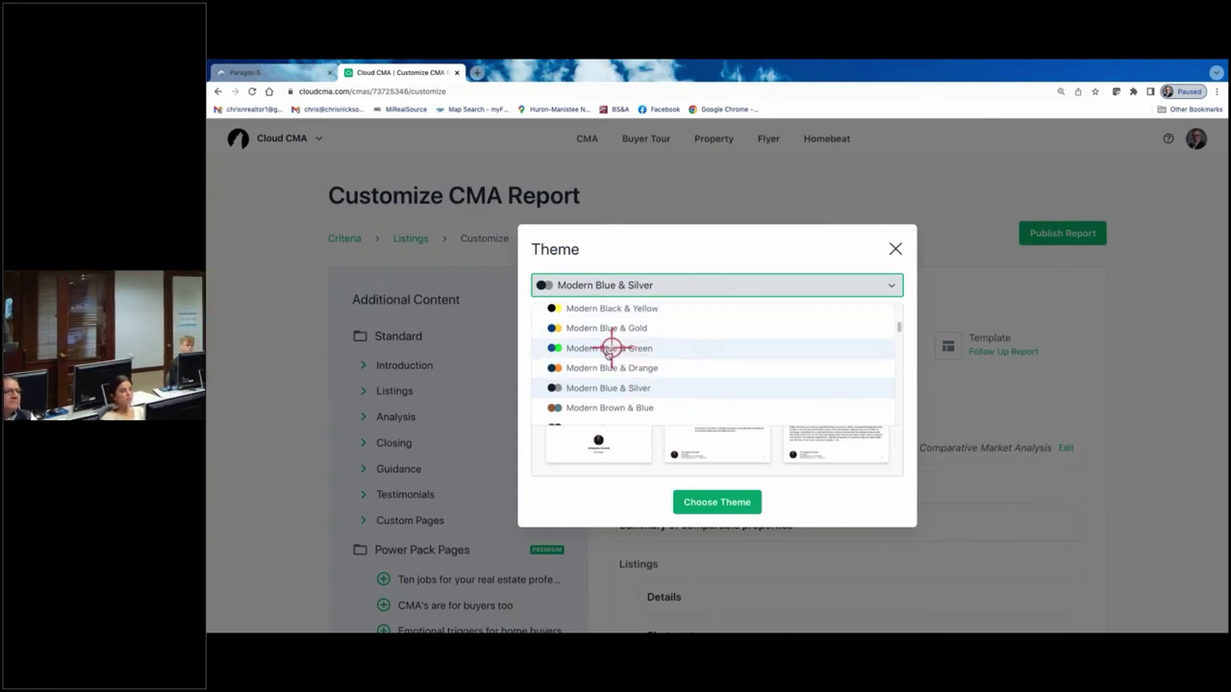
scroll(630, 360, "down", 1)
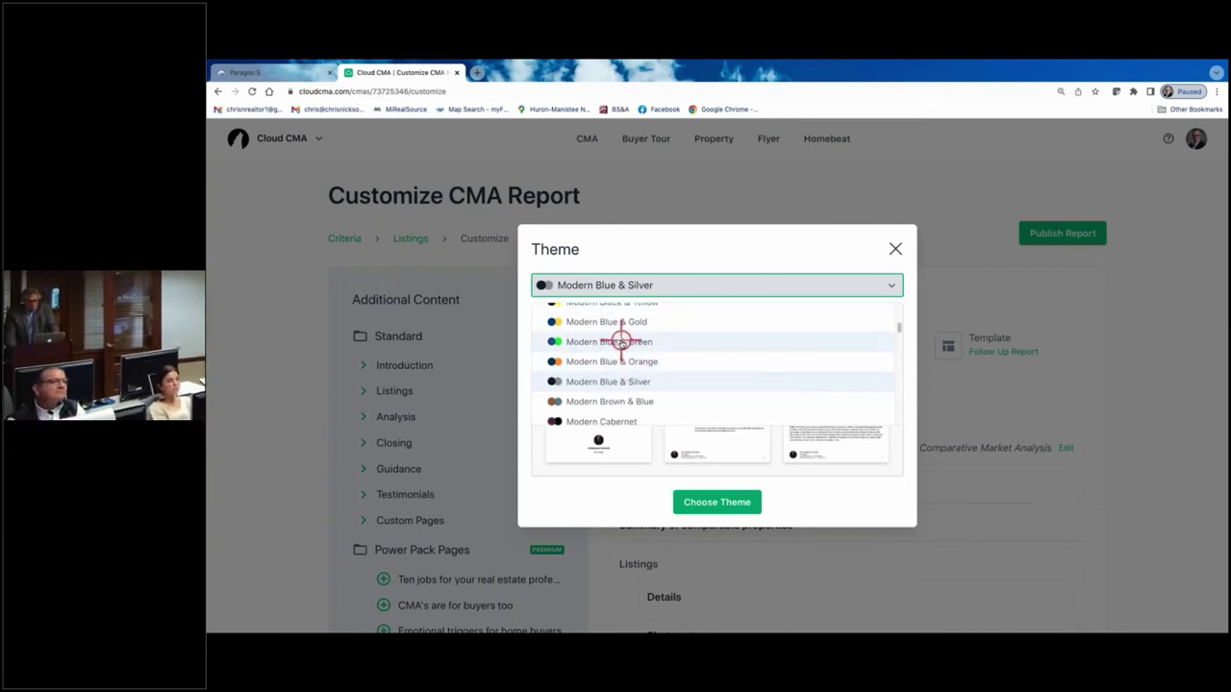
left_click(622, 343)
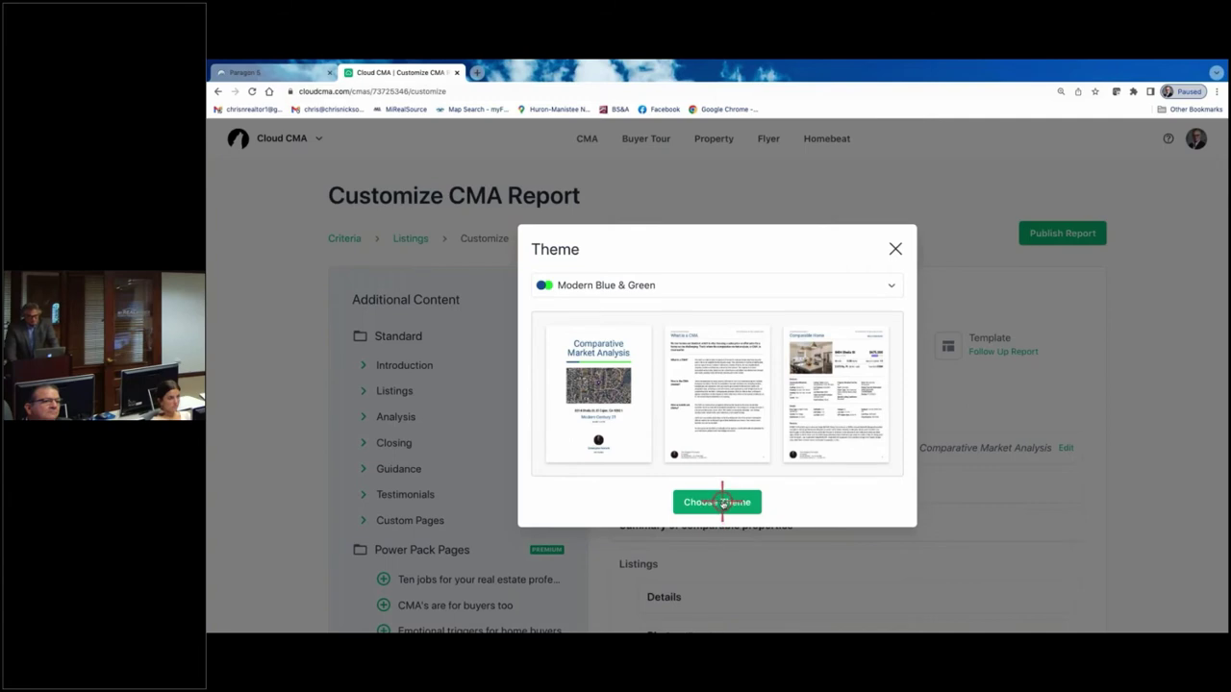
left_click(722, 502)
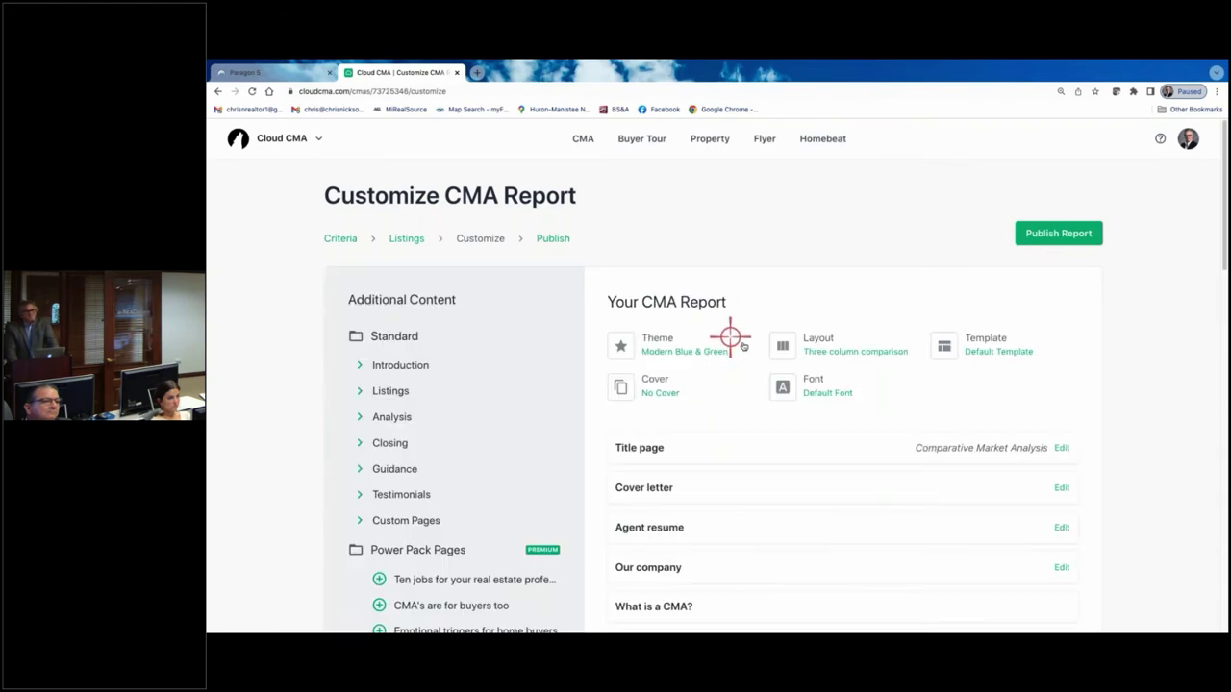
- Set the comparables layout to Two photos and confirm it stays selected
left_click(832, 347)
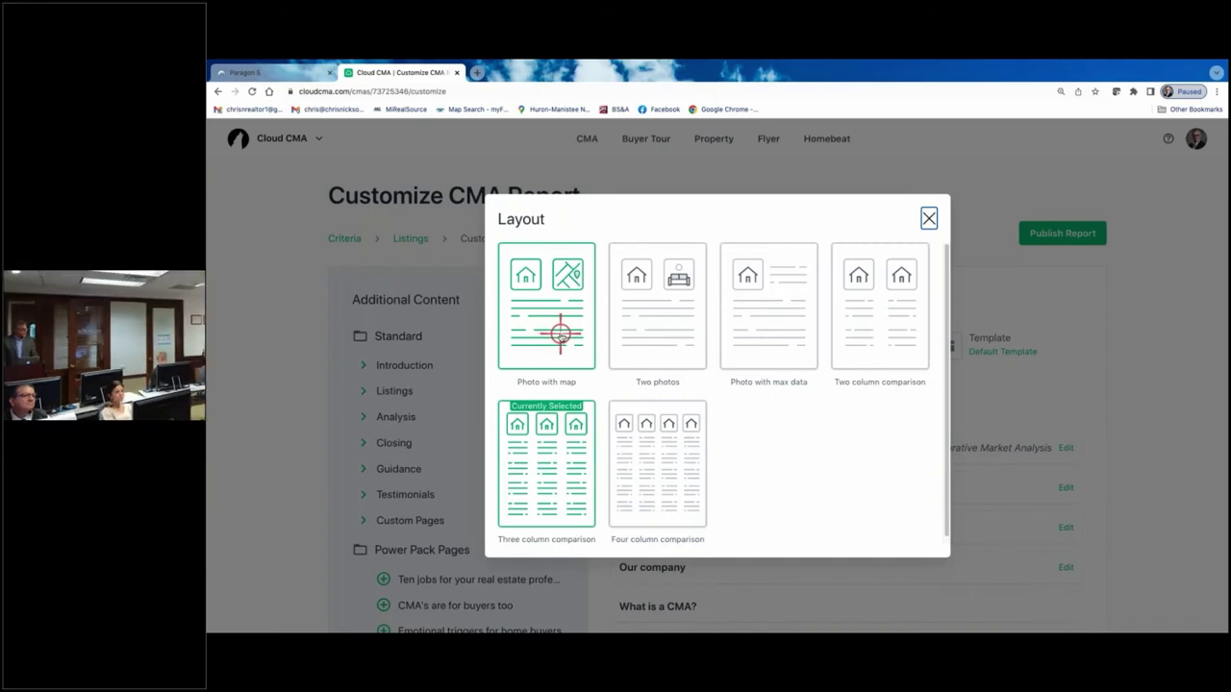
left_click(661, 337)
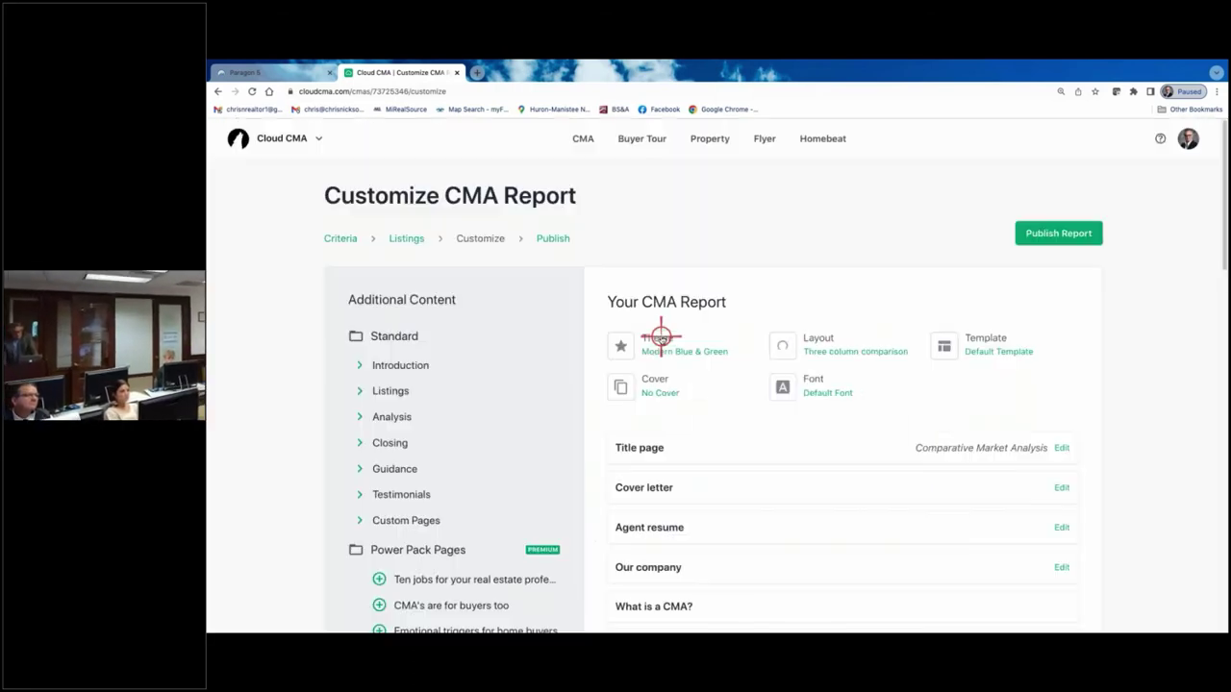
left_click(814, 352)
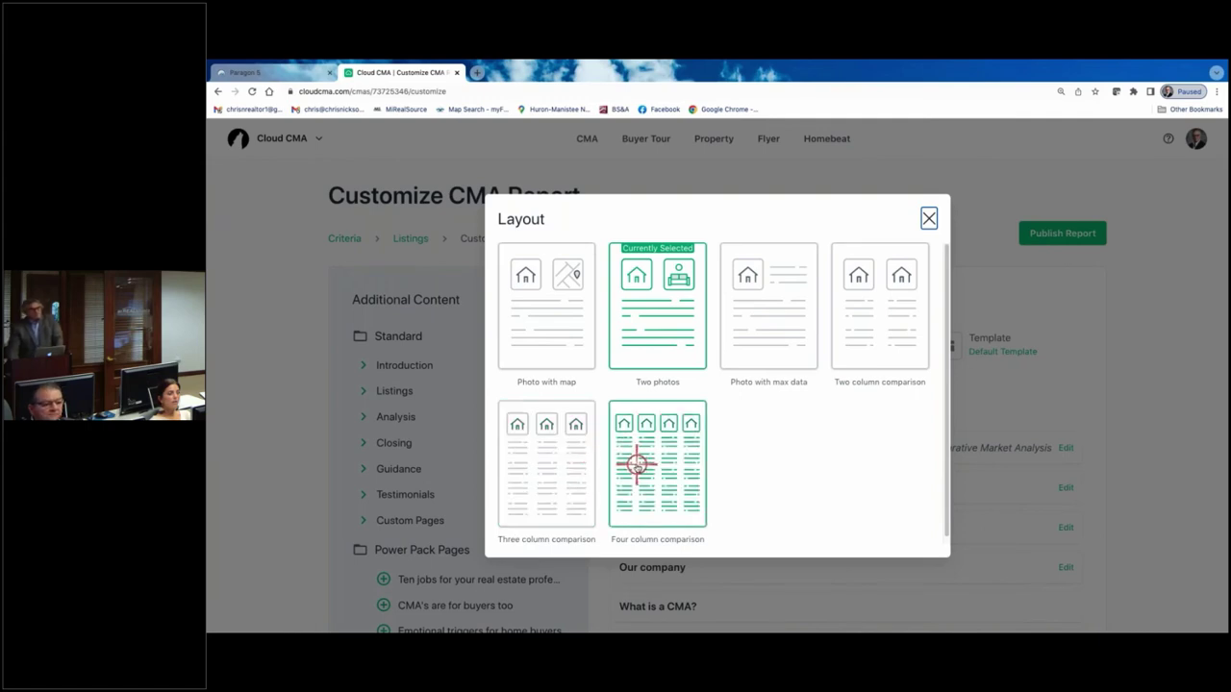
left_click(657, 327)
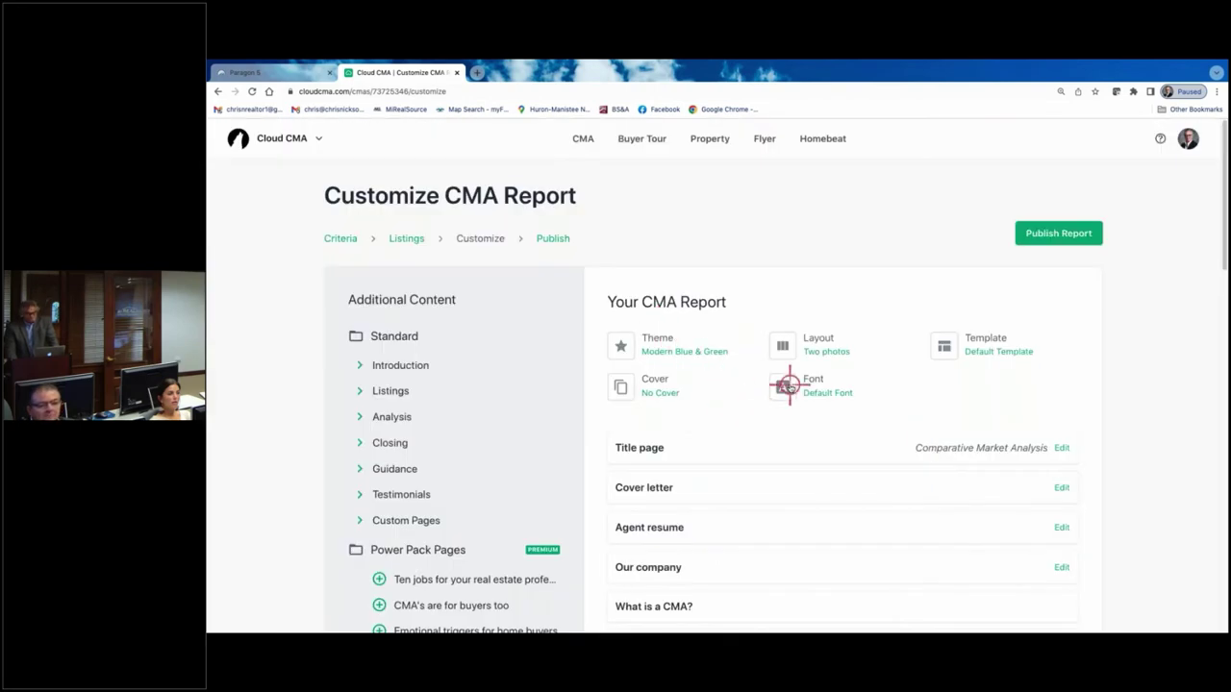
left_click(660, 382)
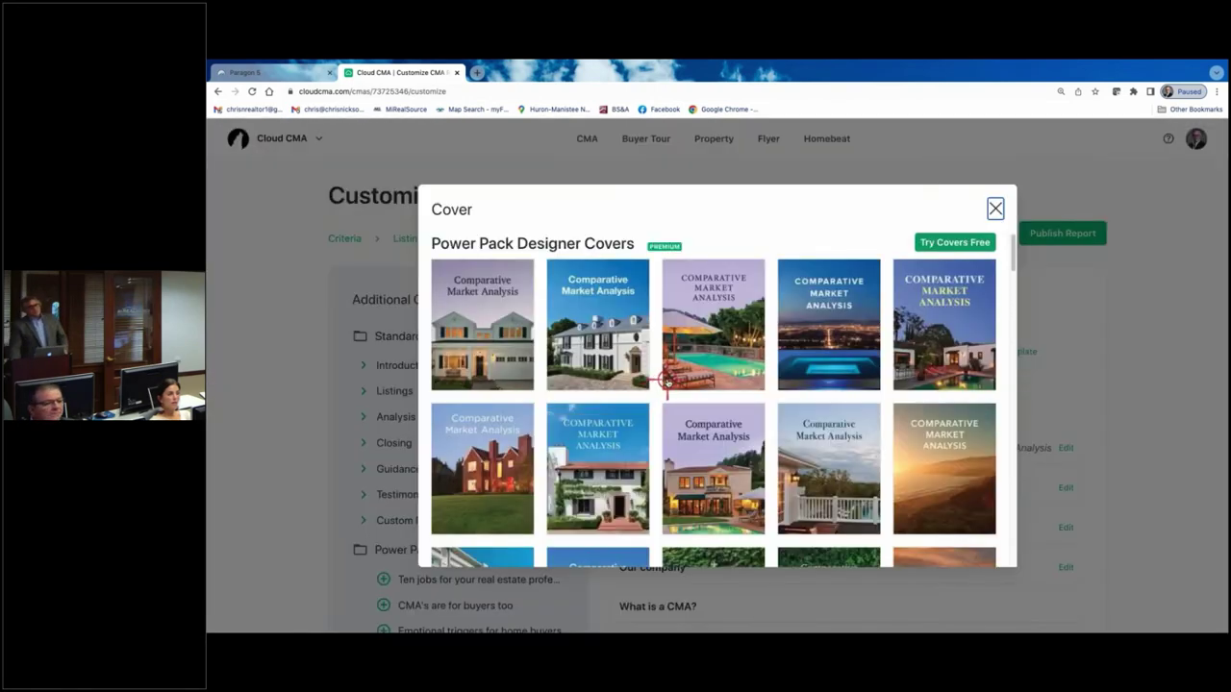
scroll(635, 356, "down", 1)
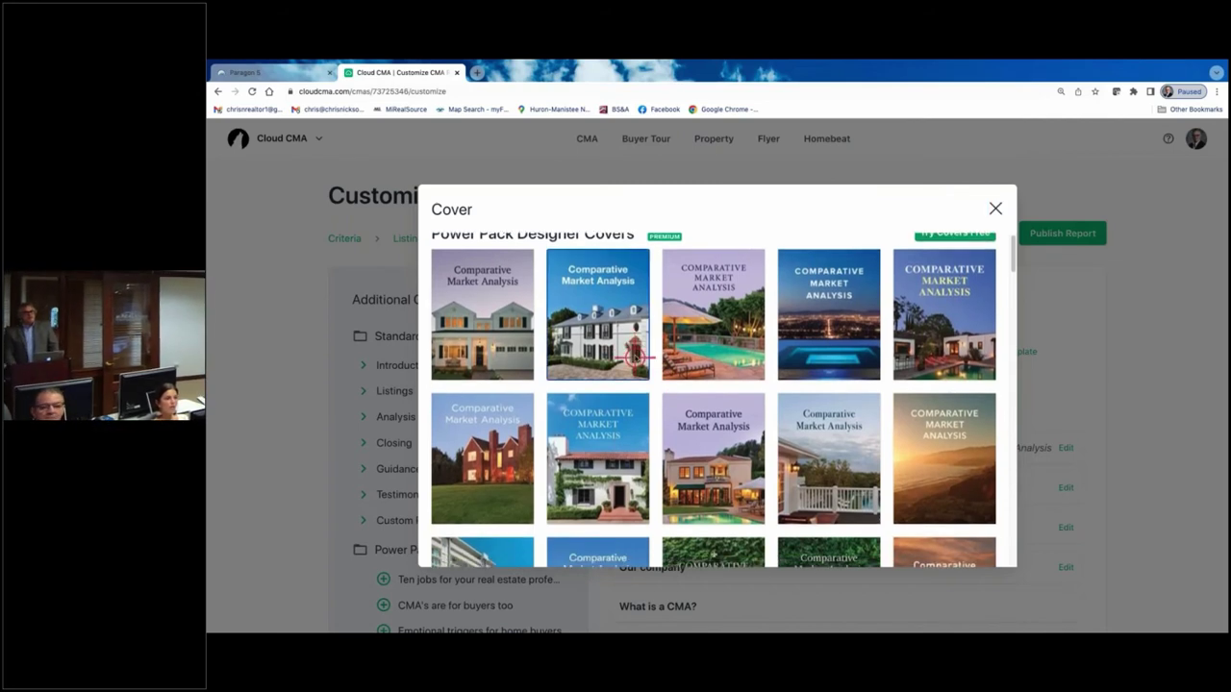
right_click(638, 356)
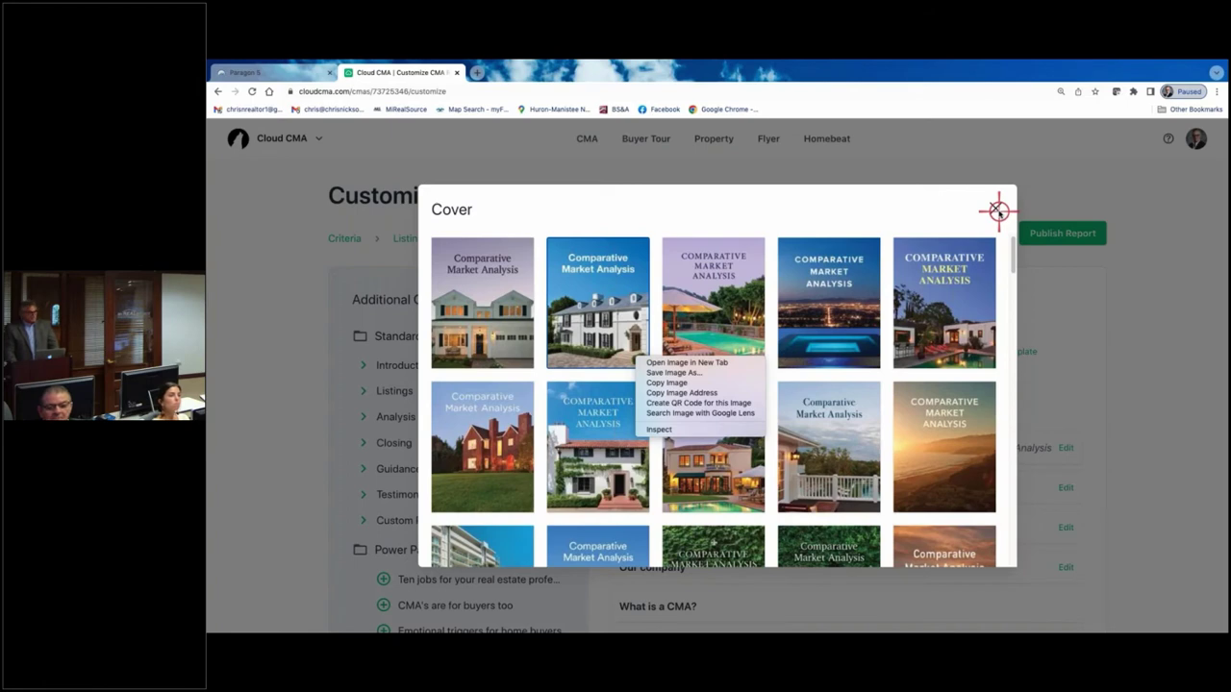
left_click(998, 210)
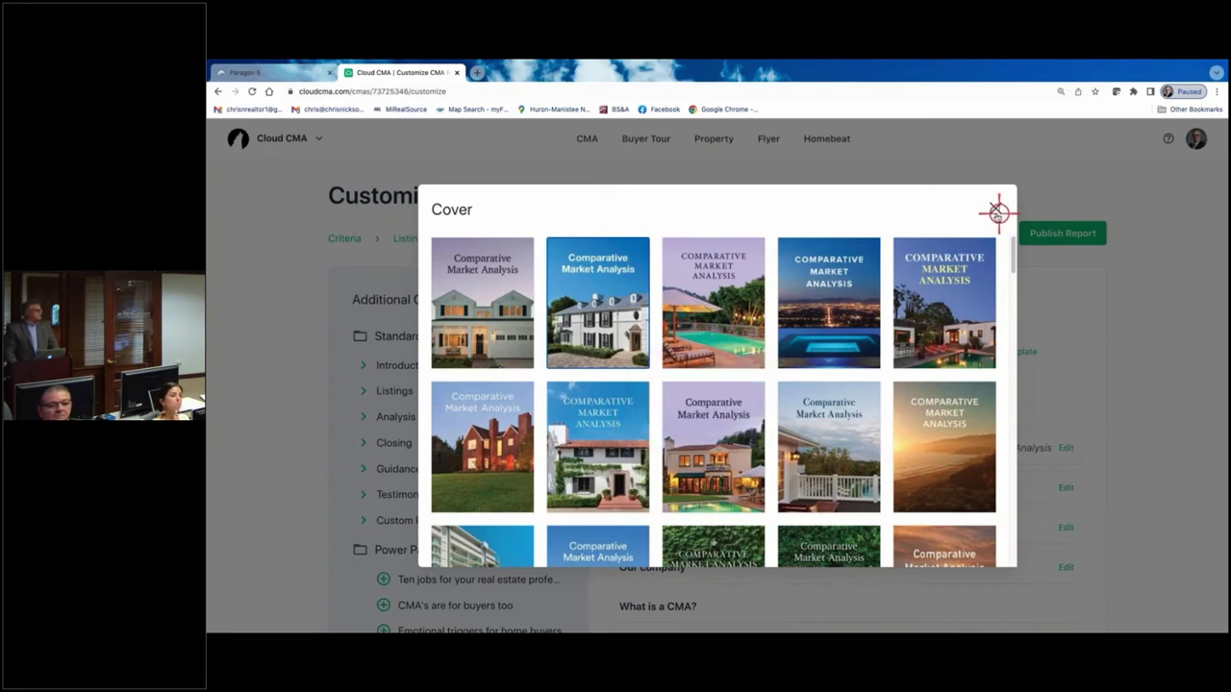
left_click(991, 207)
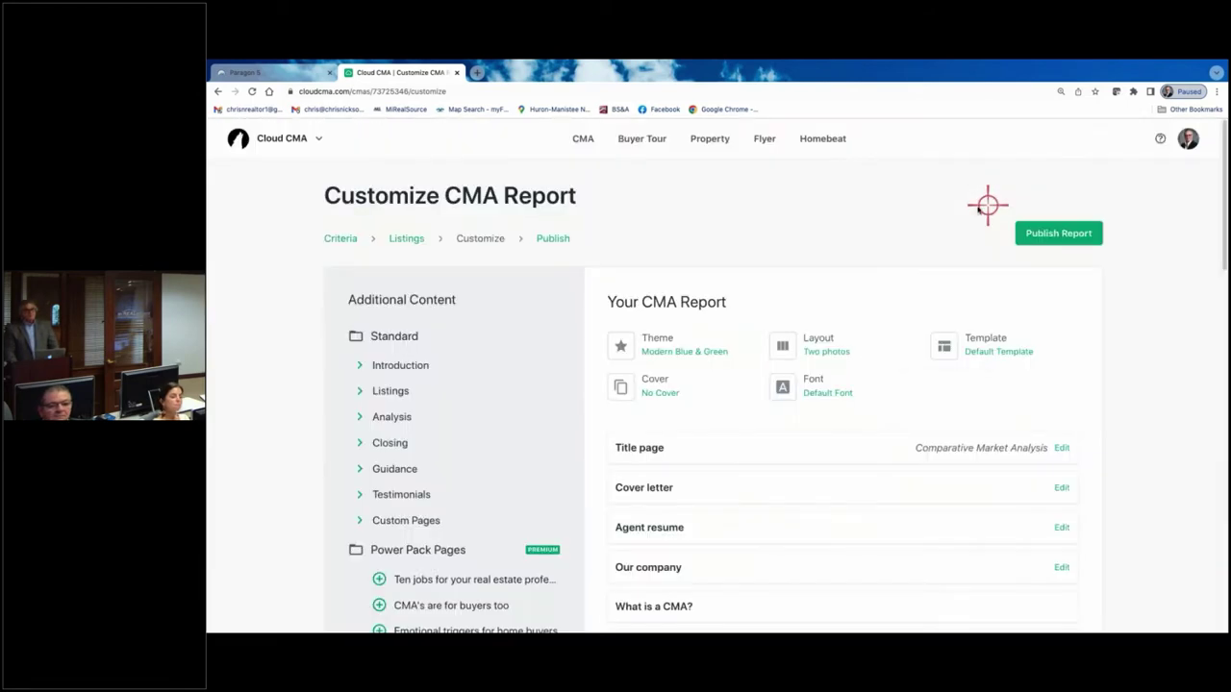
- Switch the report font from the default to Lato using the font choices
left_click(819, 392)
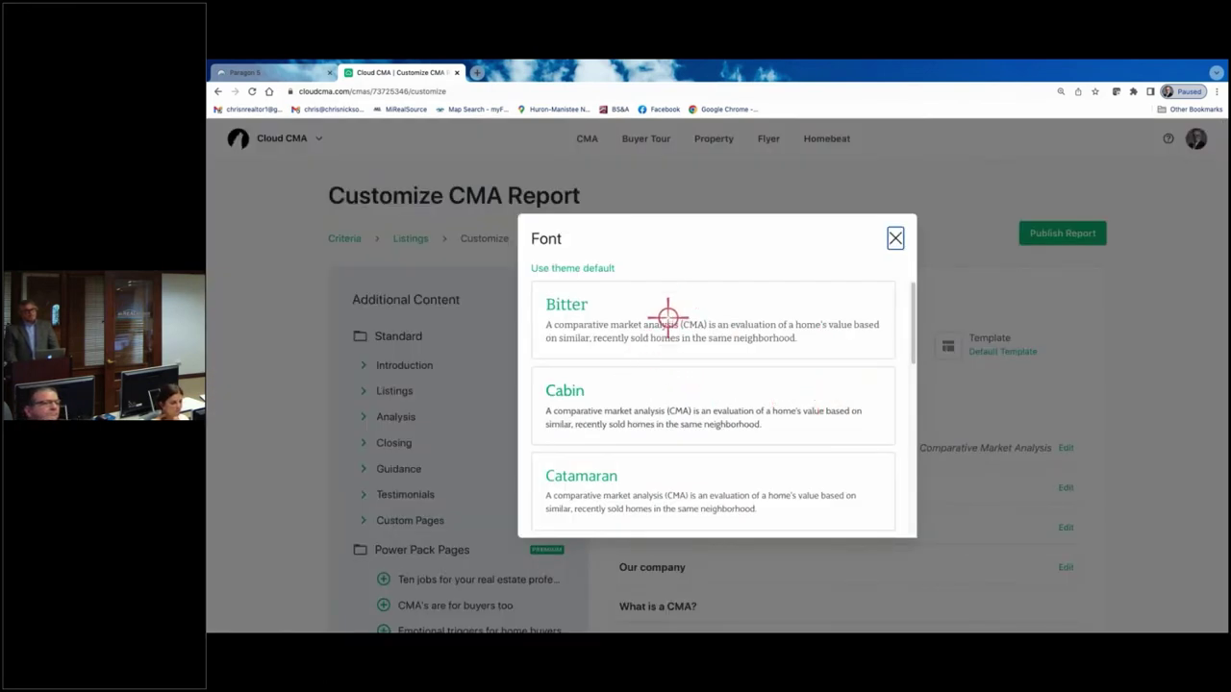
scroll(696, 404, "down", 1)
scroll(697, 404, "down", 5)
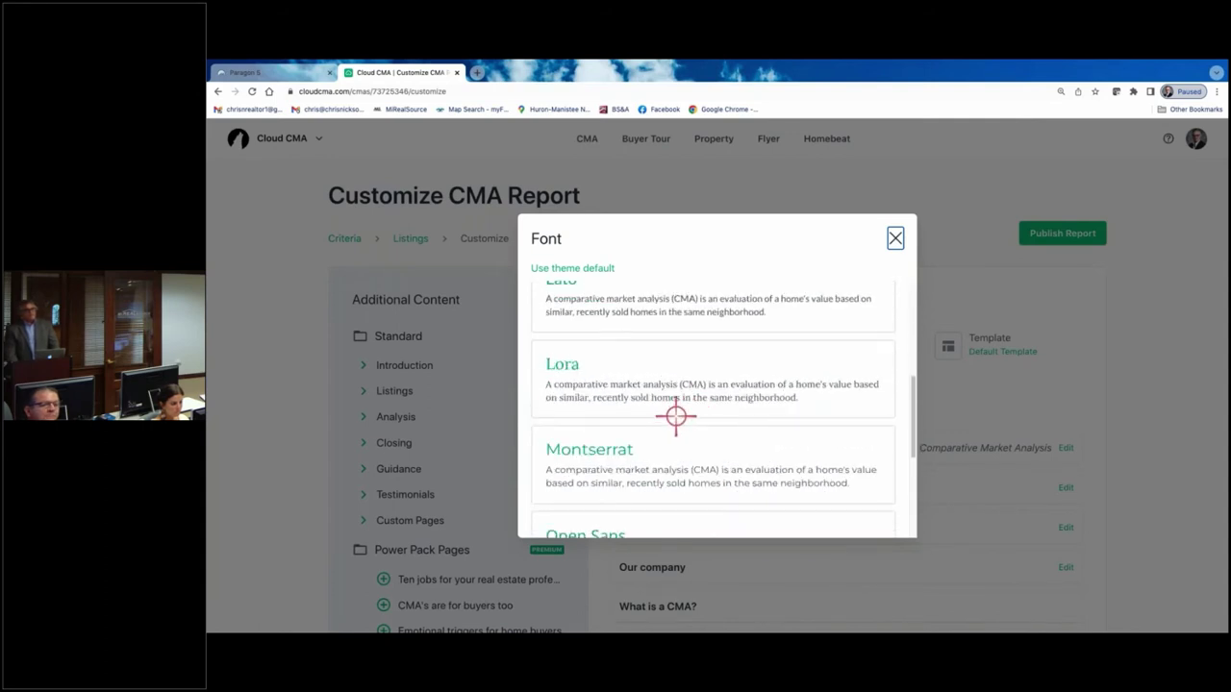
scroll(669, 409, "down", 1)
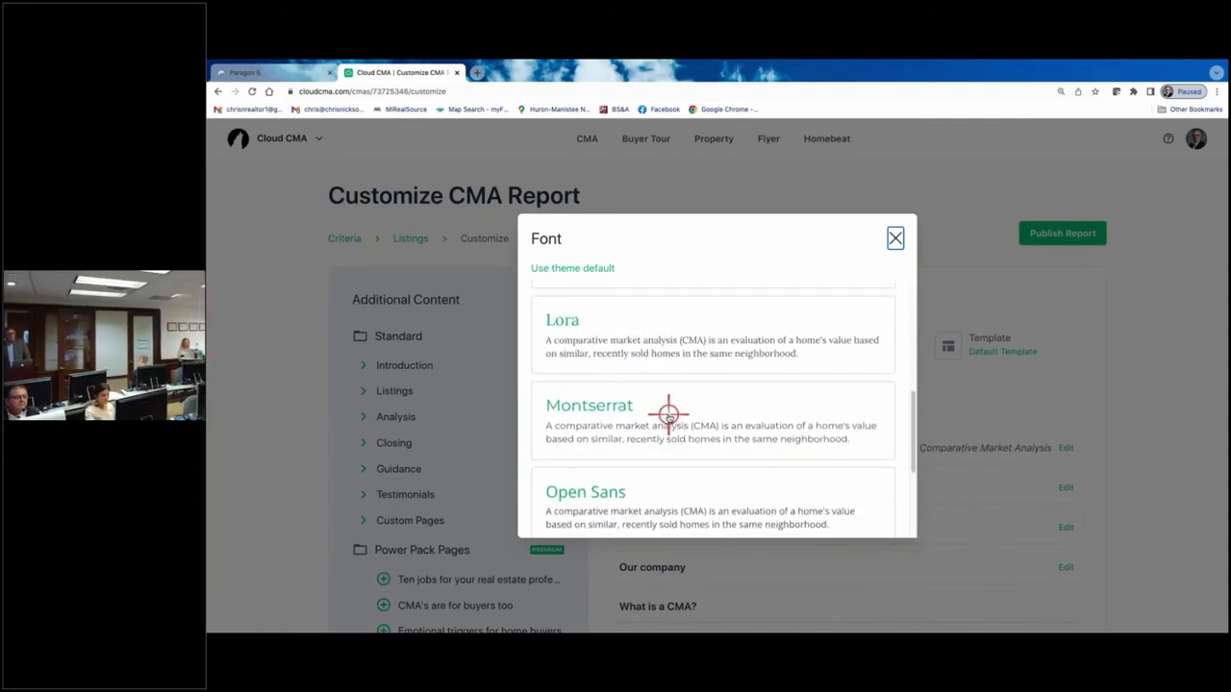
scroll(668, 411, "up", 3)
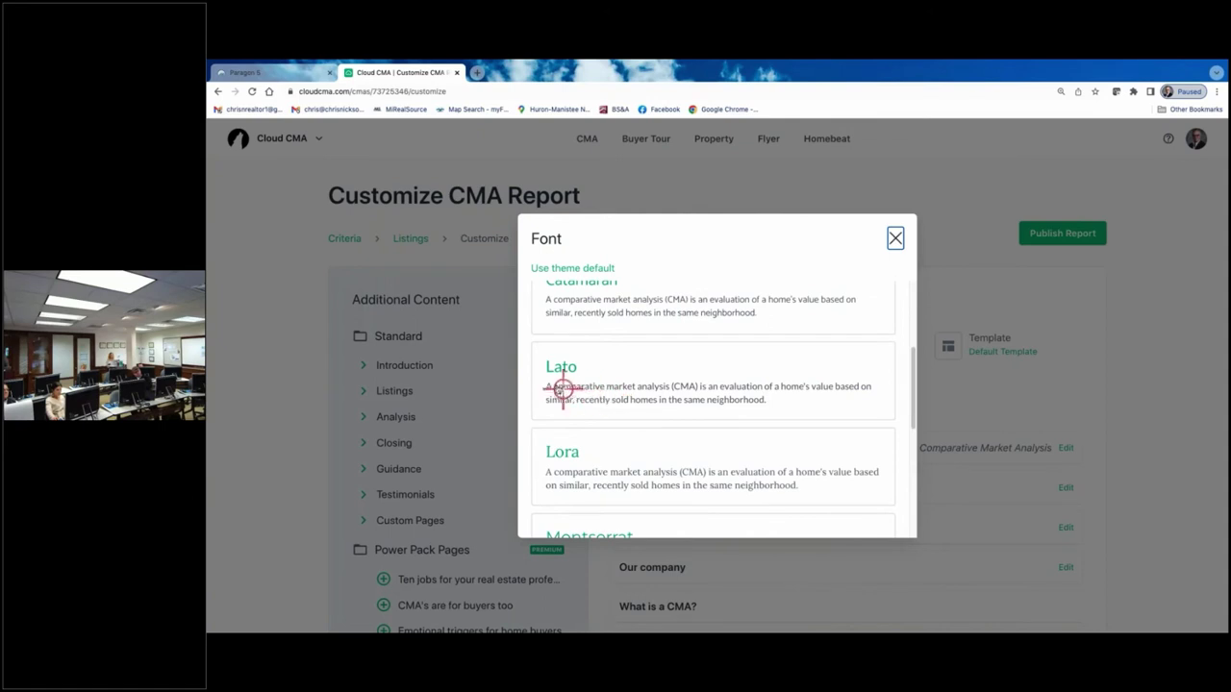
left_click(558, 367)
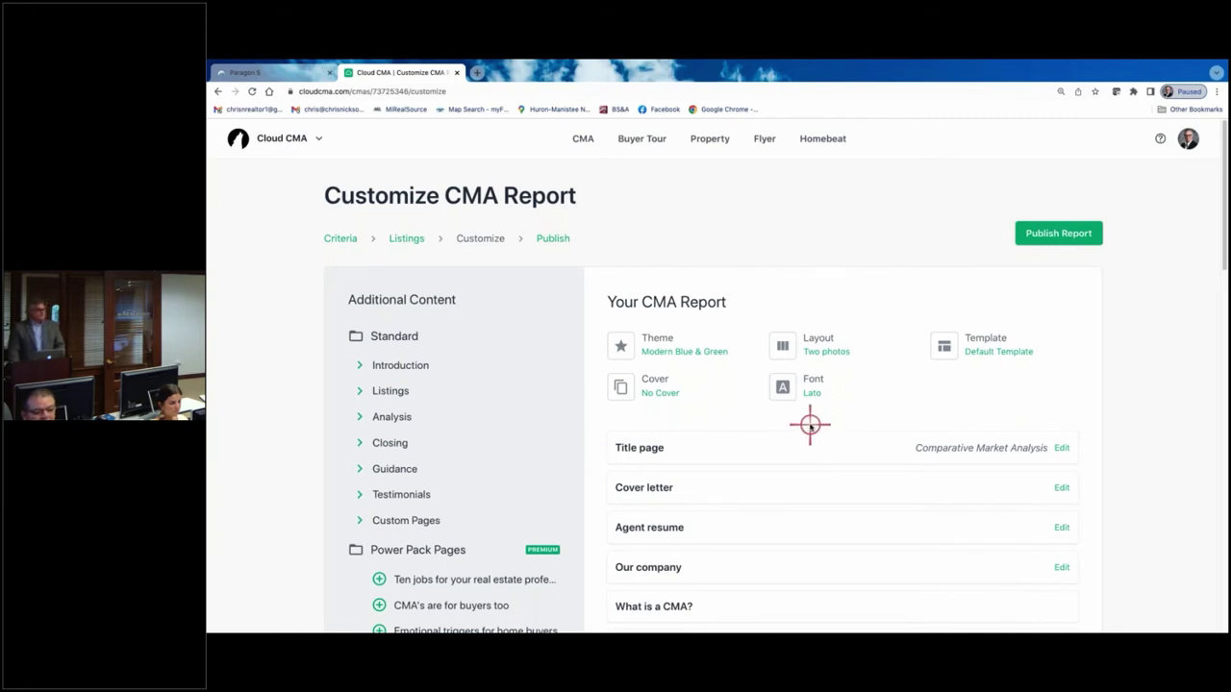
right_click(808, 462)
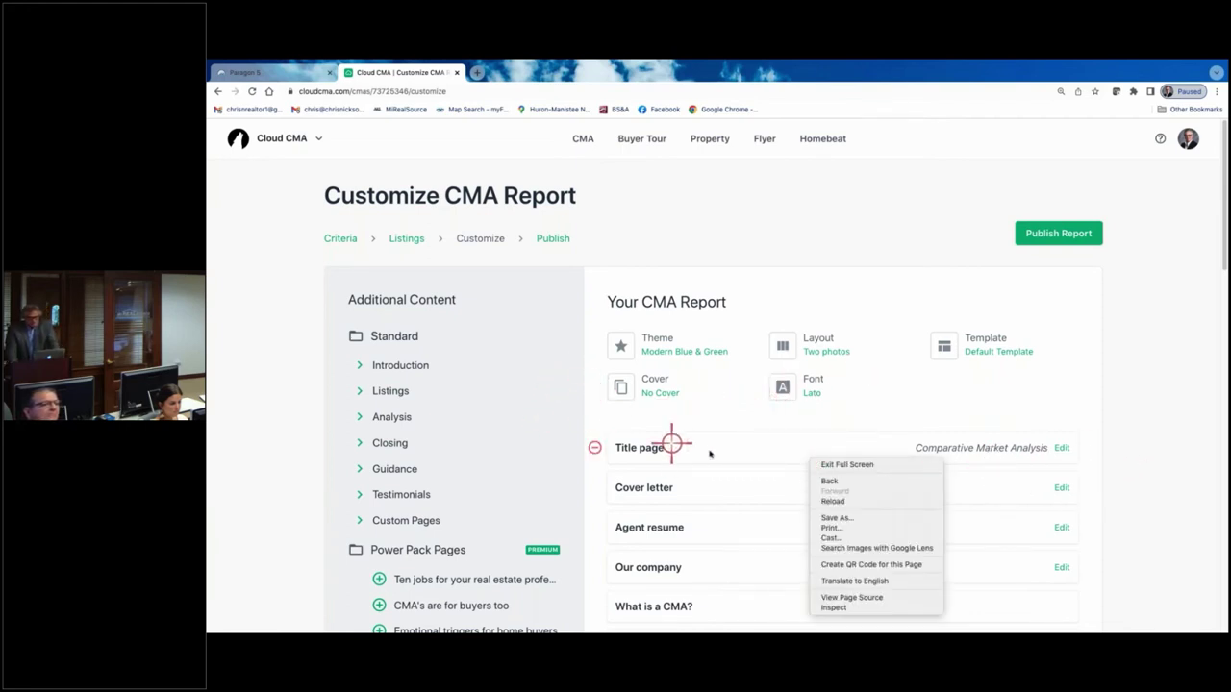
left_click(866, 423)
scroll(866, 423, "down", 10)
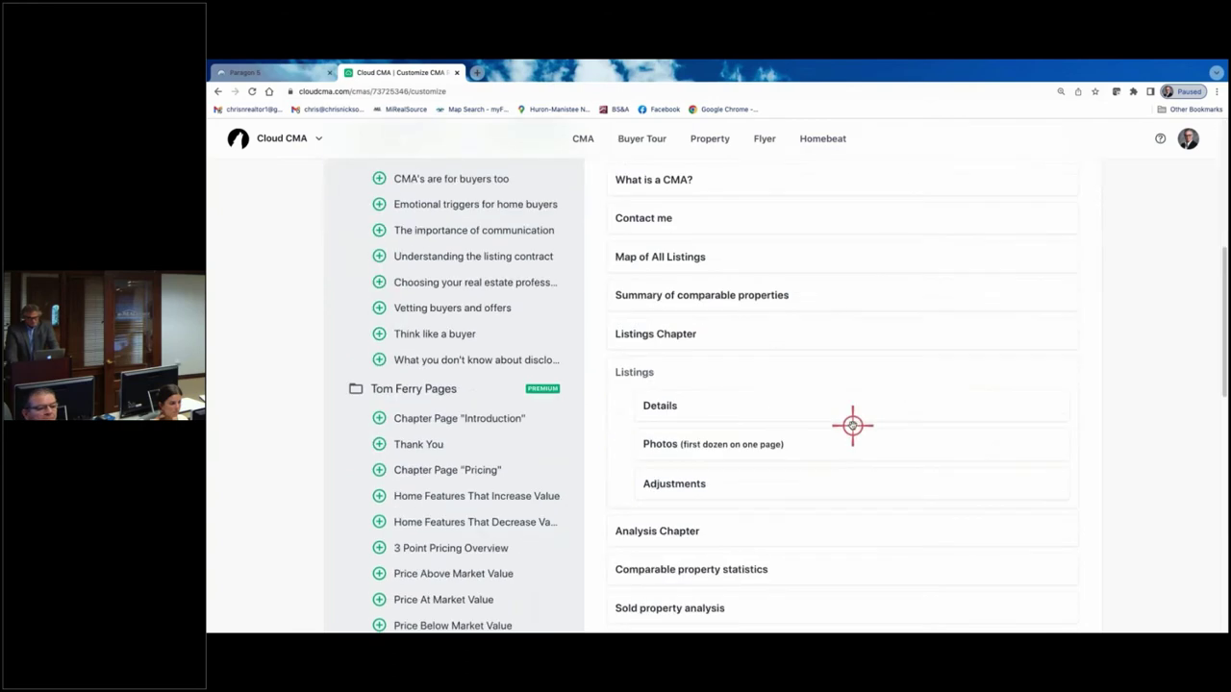
scroll(843, 418, "down", 3)
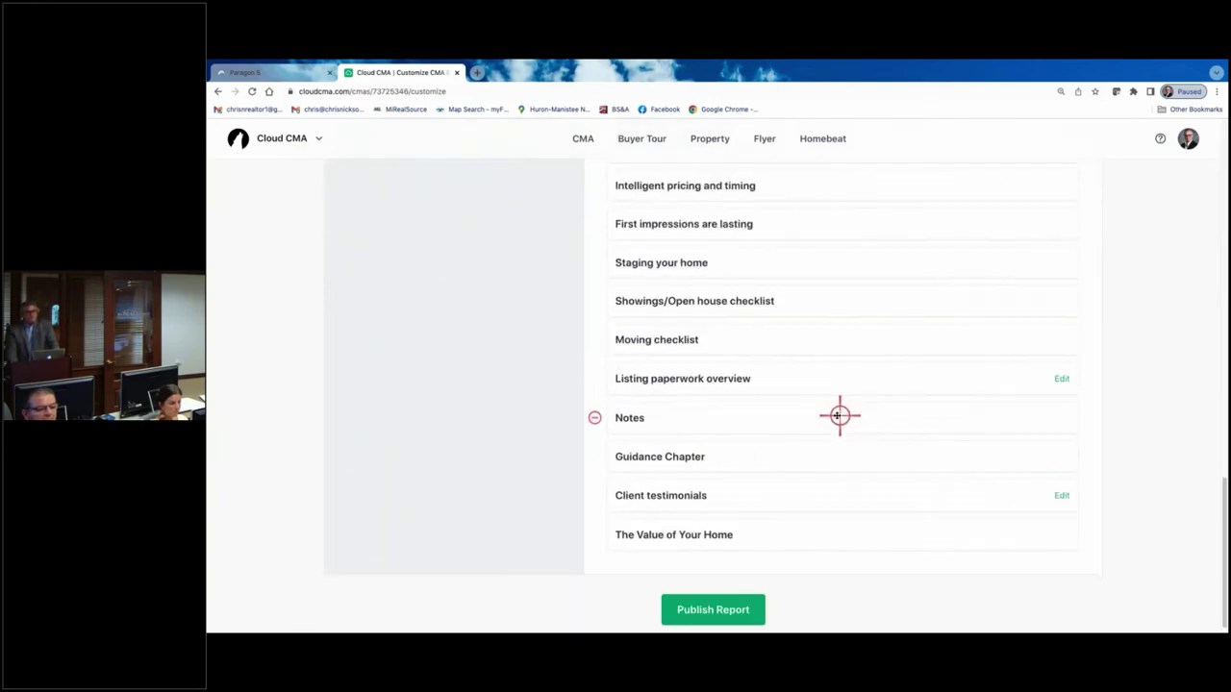
scroll(836, 414, "up", 10)
scroll(833, 409, "up", 5)
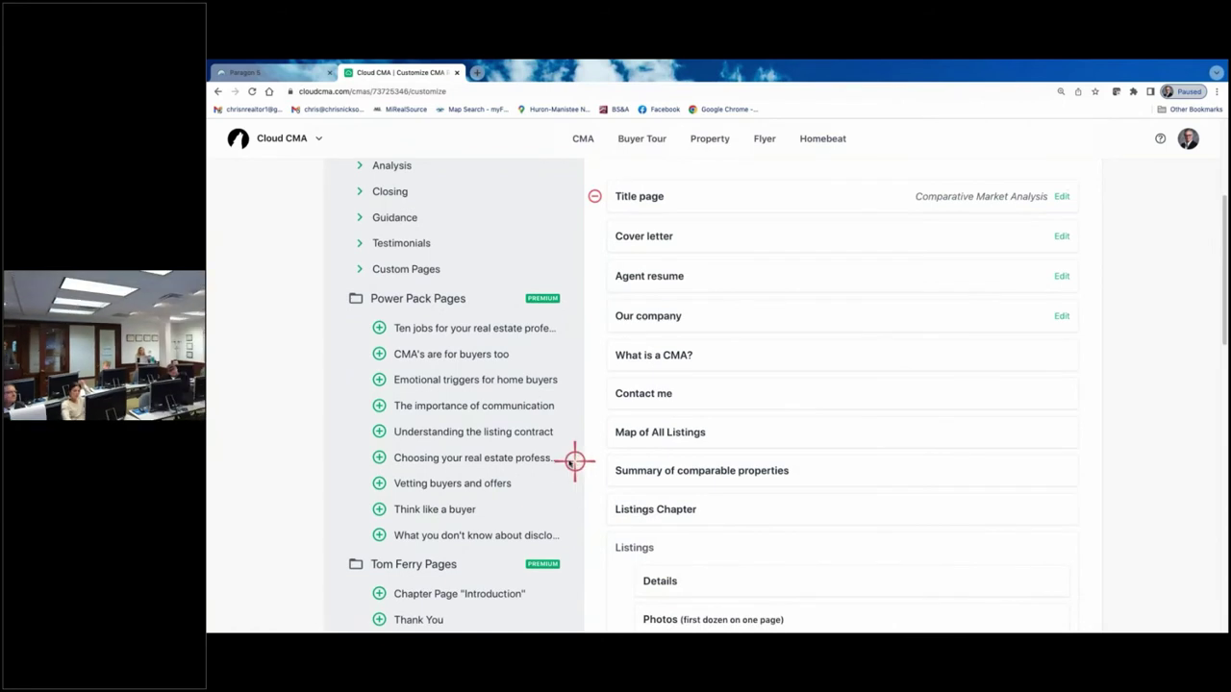
scroll(572, 459, "up", 4)
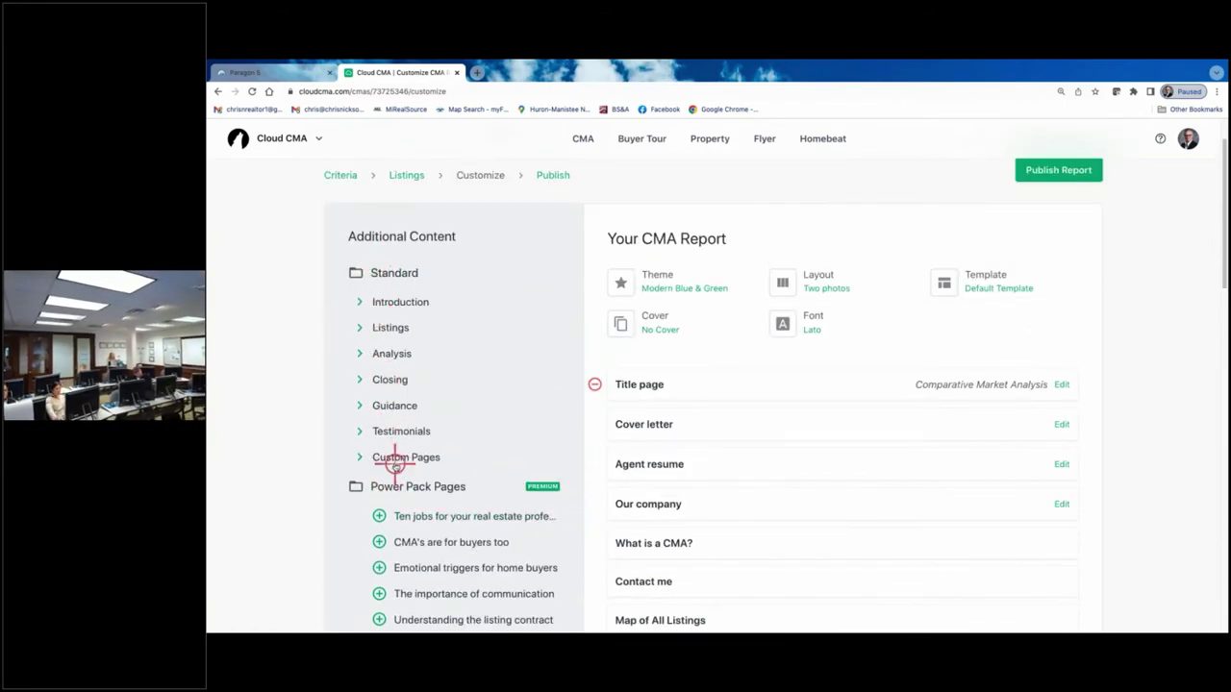
- Expand and collapse the Introduction group, then preview the Comparative Market Analysis title page as a PDF
left_click(359, 302)
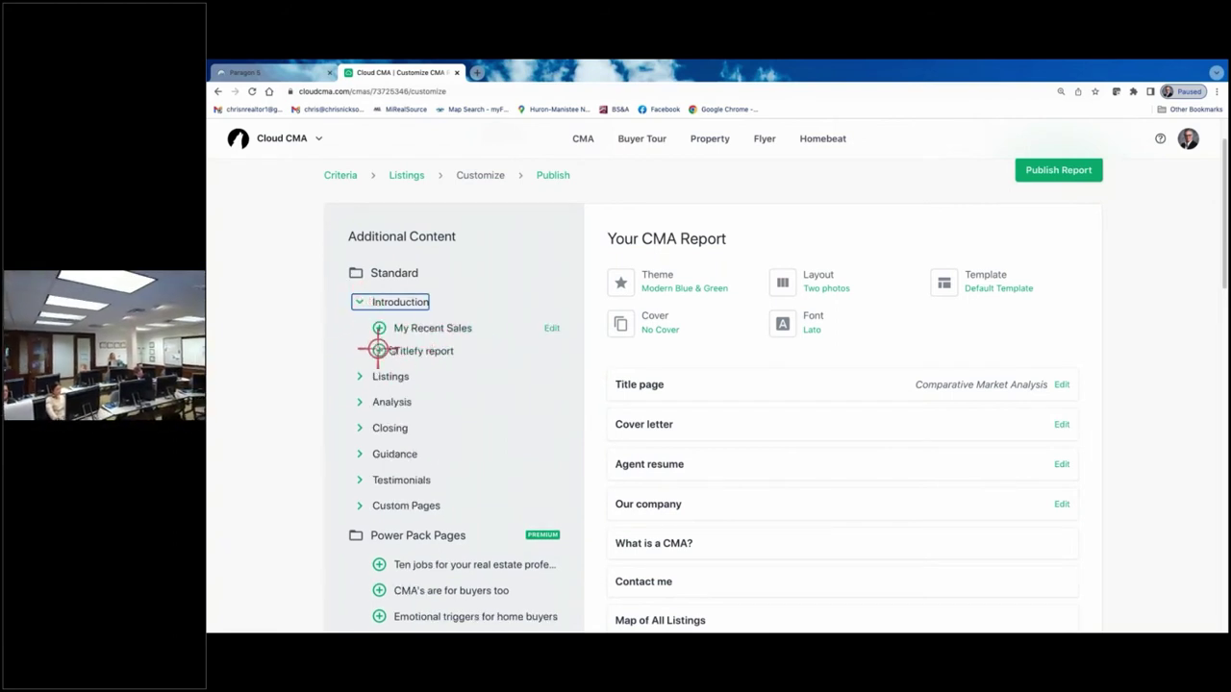
left_click(362, 302)
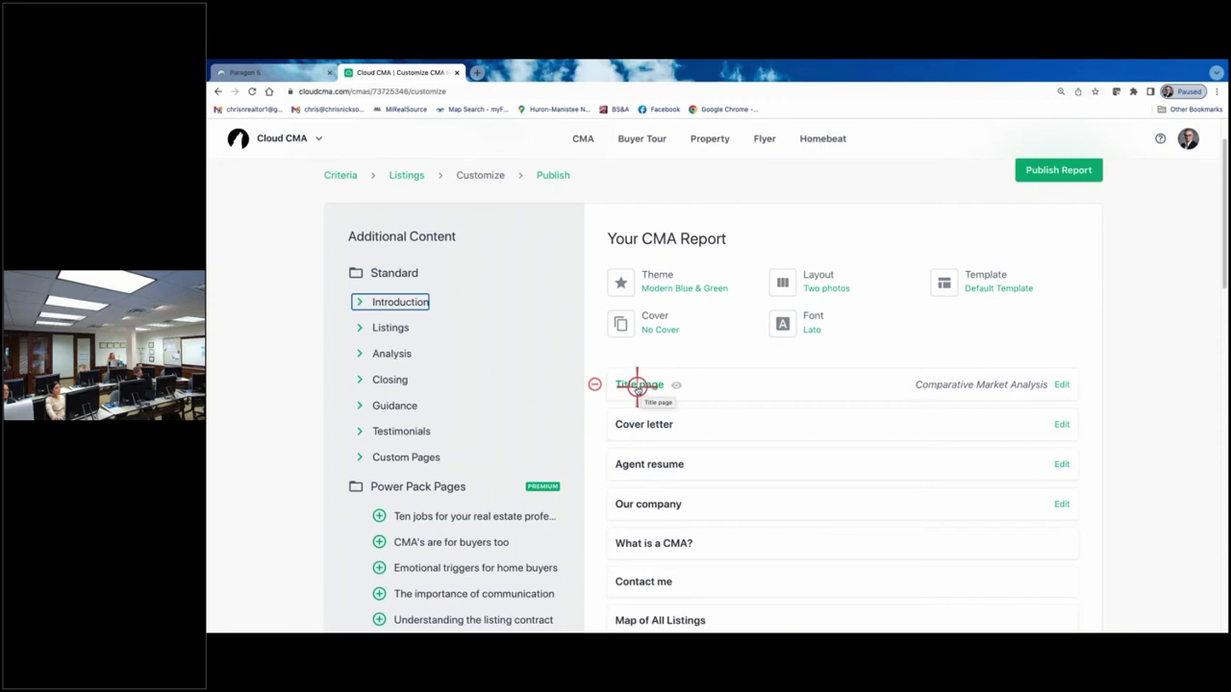
left_click(637, 386)
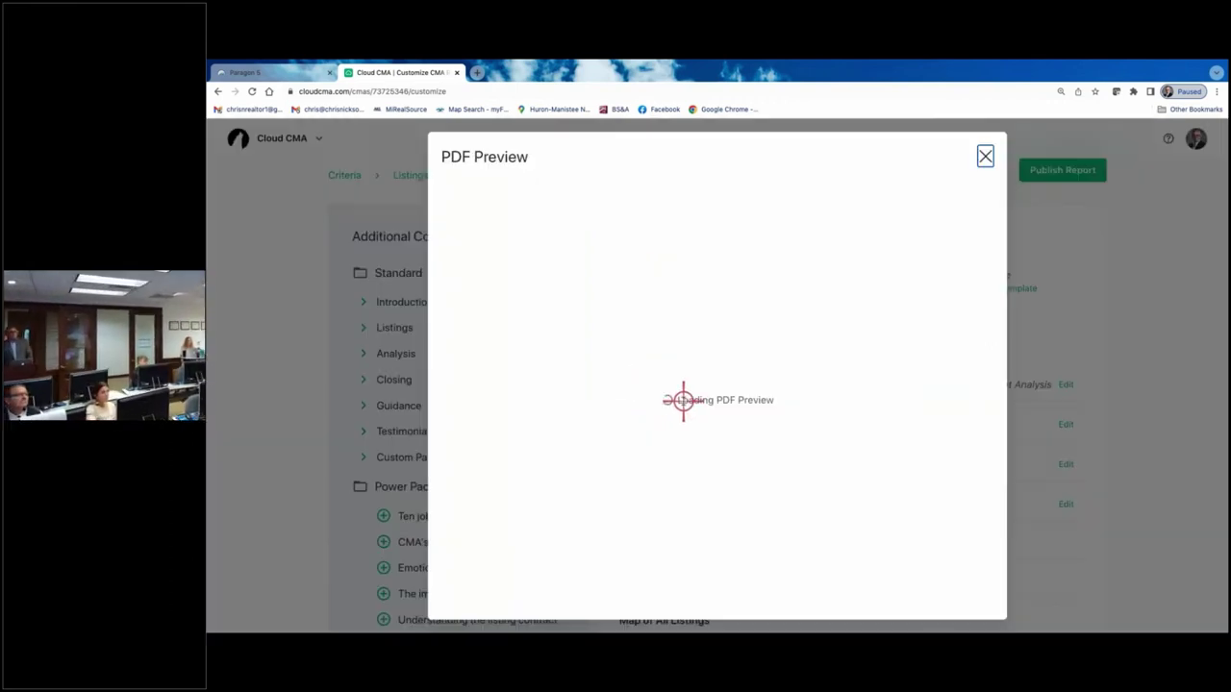
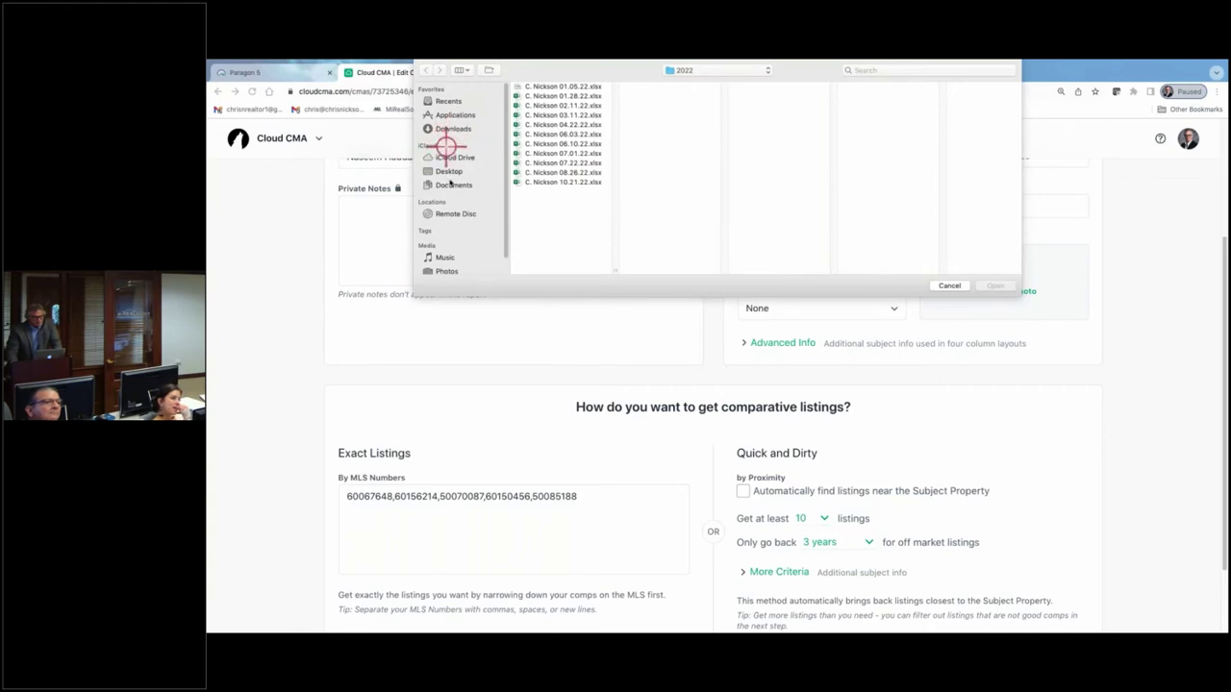
left_click(449, 172)
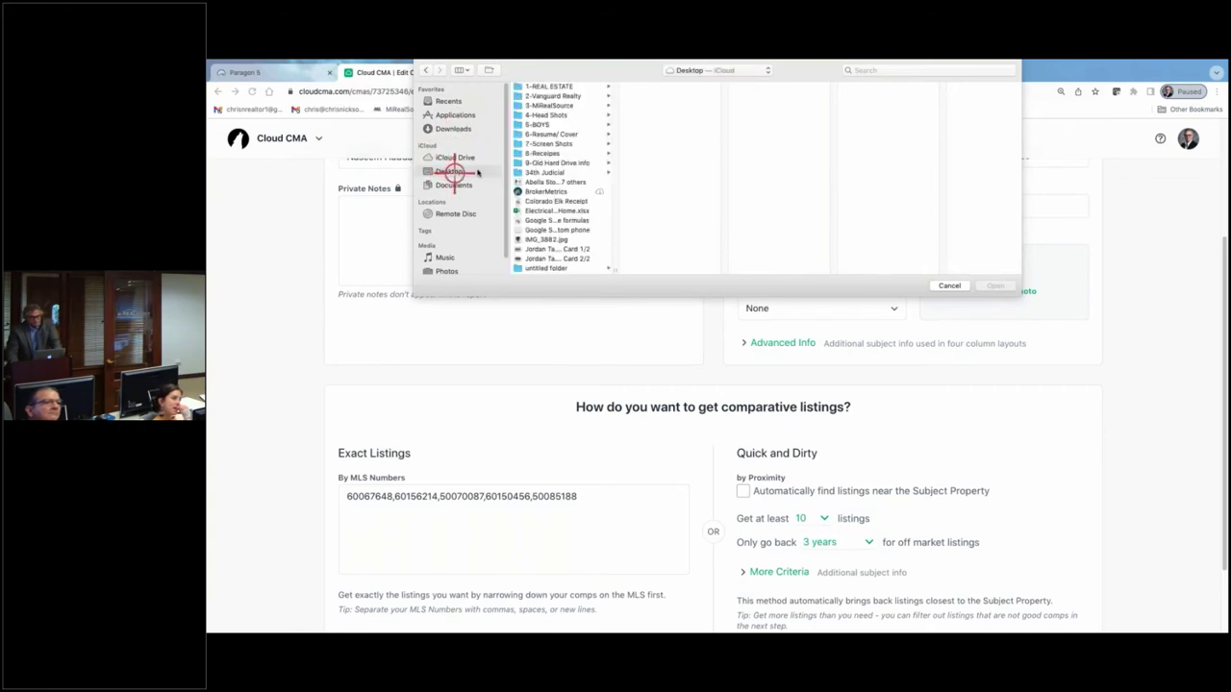
left_click(551, 105)
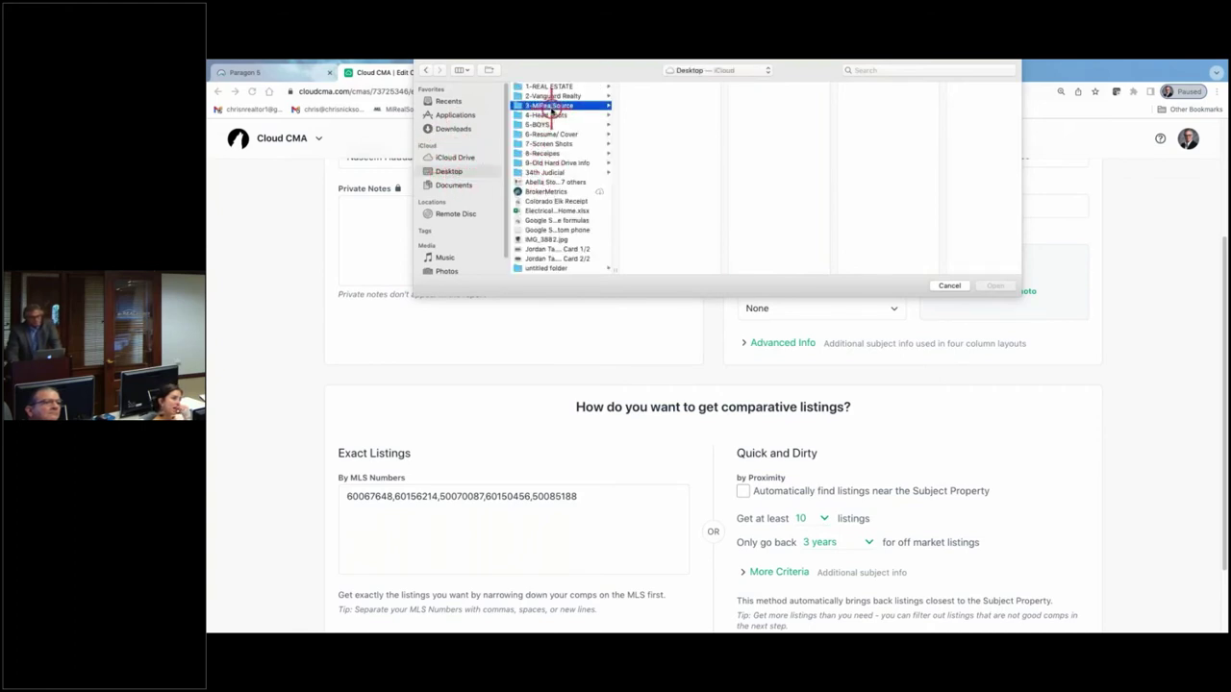
left_click(670, 201)
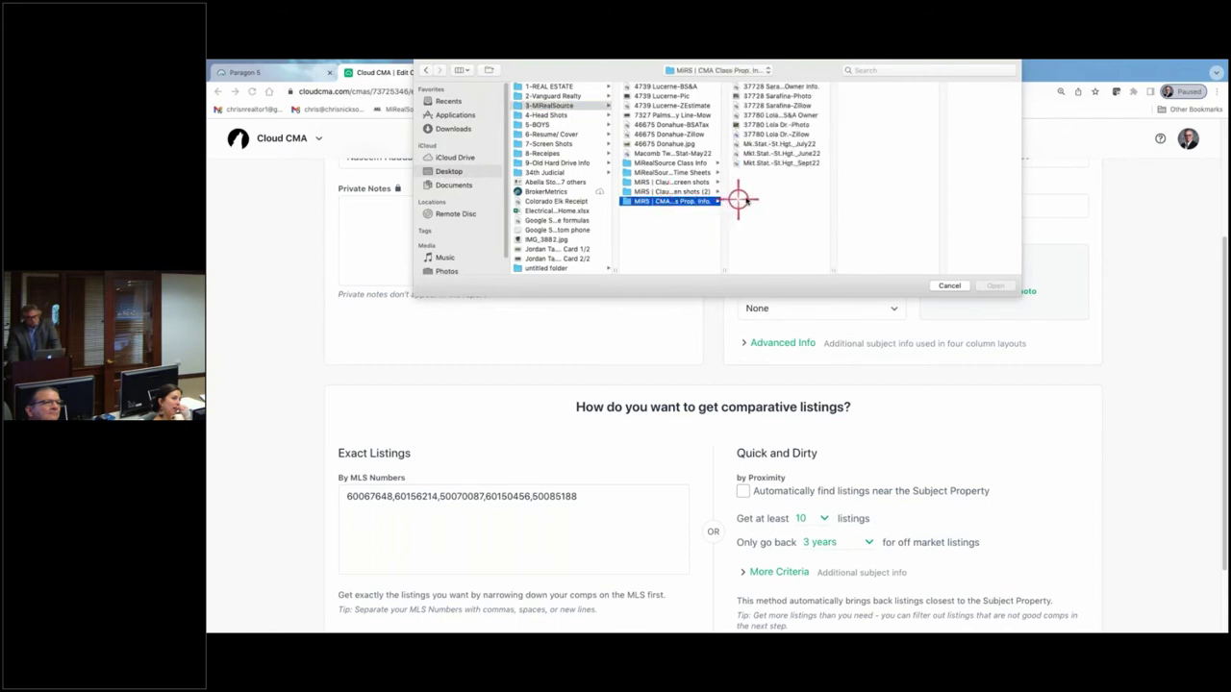
left_click(777, 125)
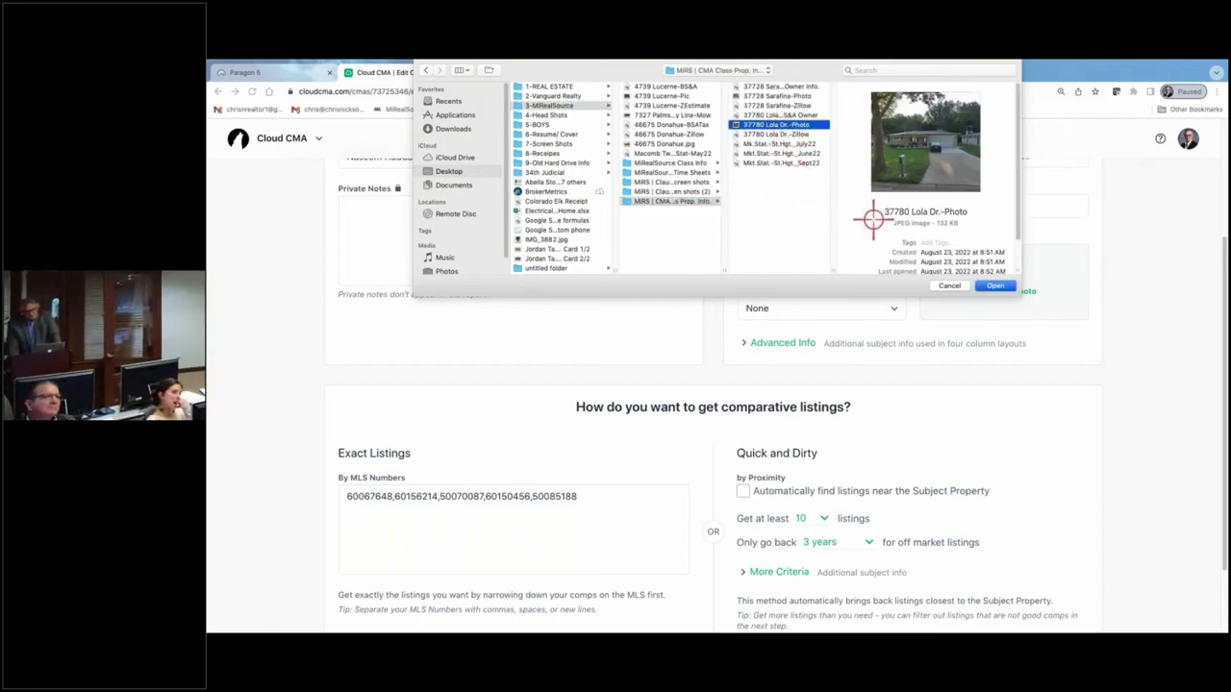
left_click(996, 286)
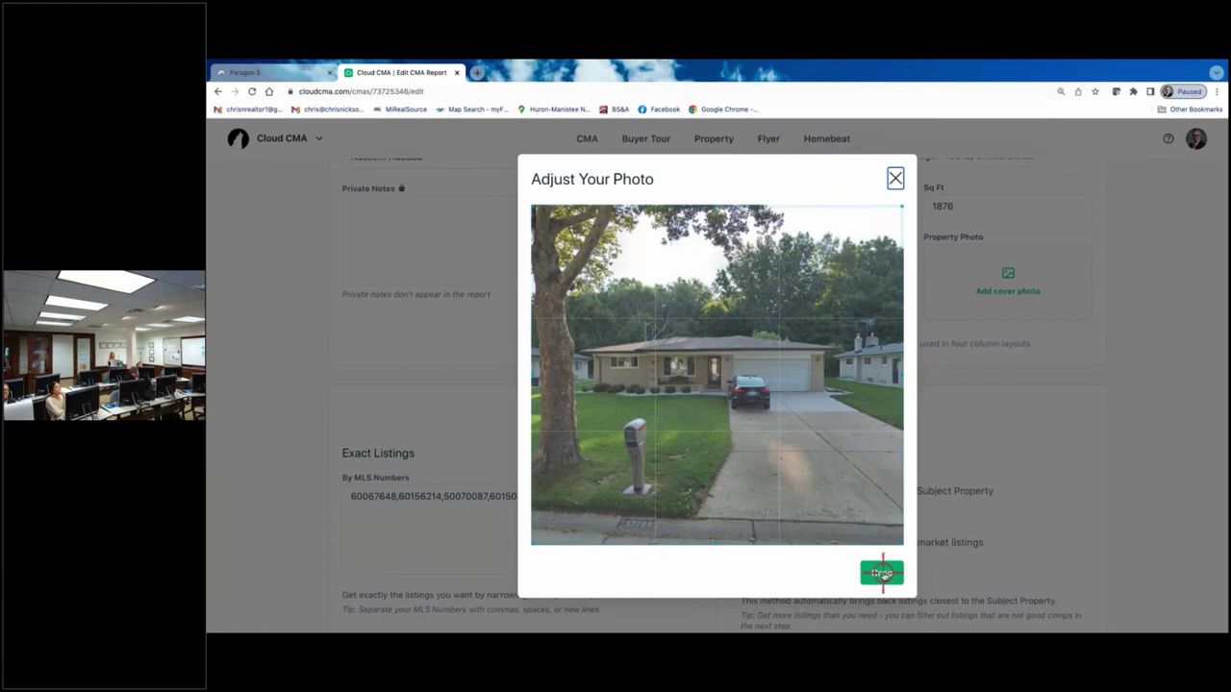
left_click(892, 176)
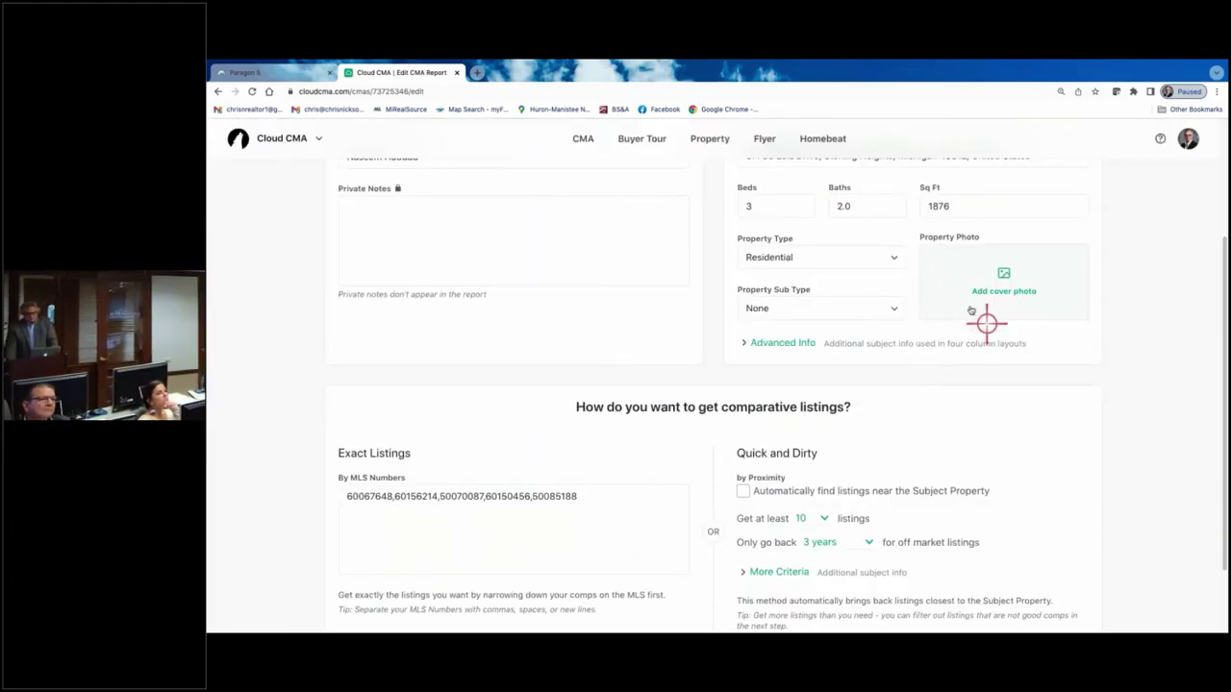
scroll(958, 301, "up", 2)
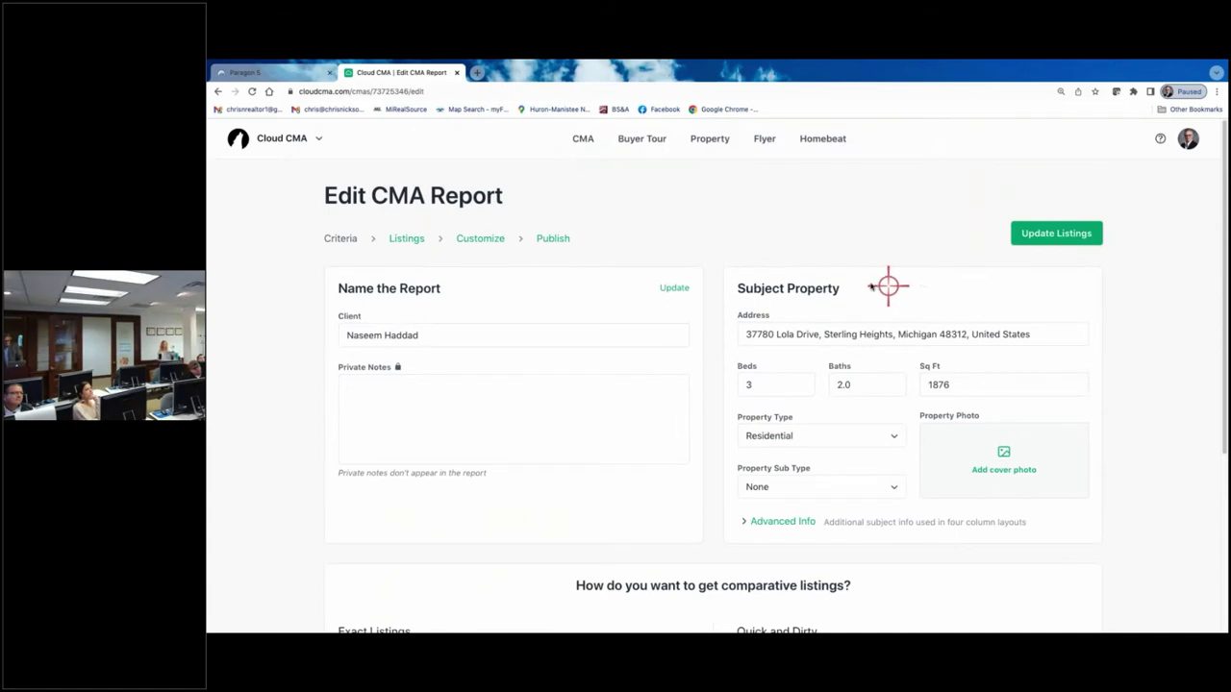
- Update the listings, then preview the title page, which still shows an aerial map
left_click(1055, 232)
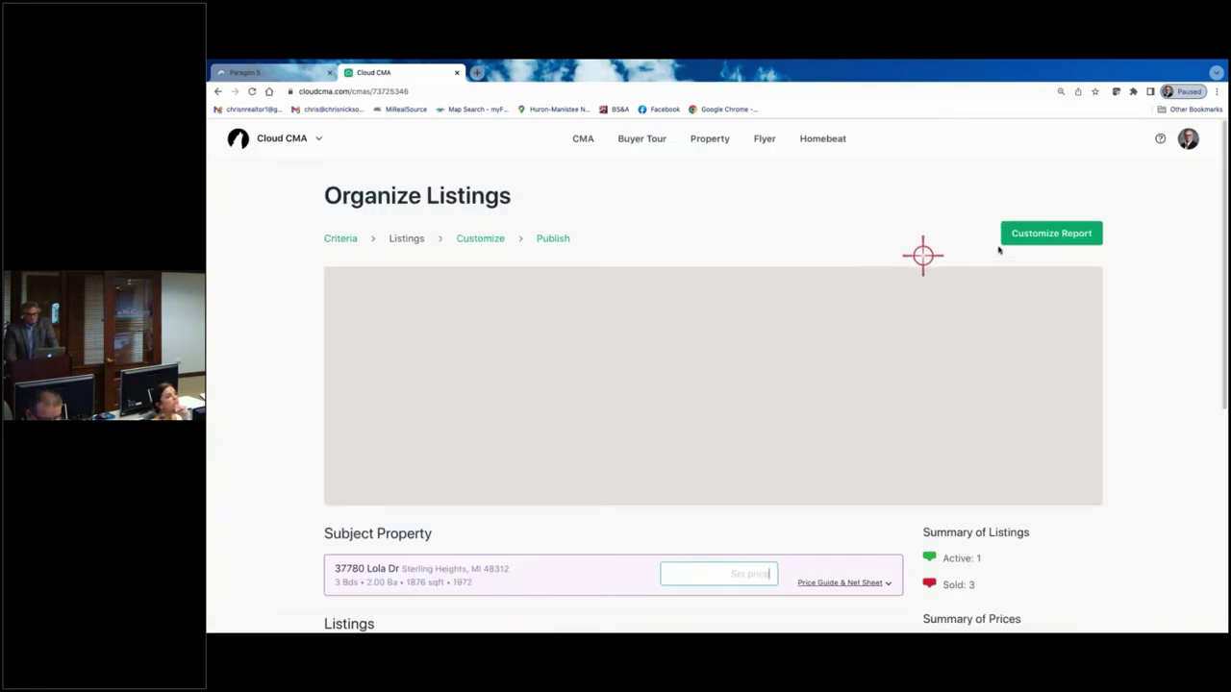
left_click(1040, 233)
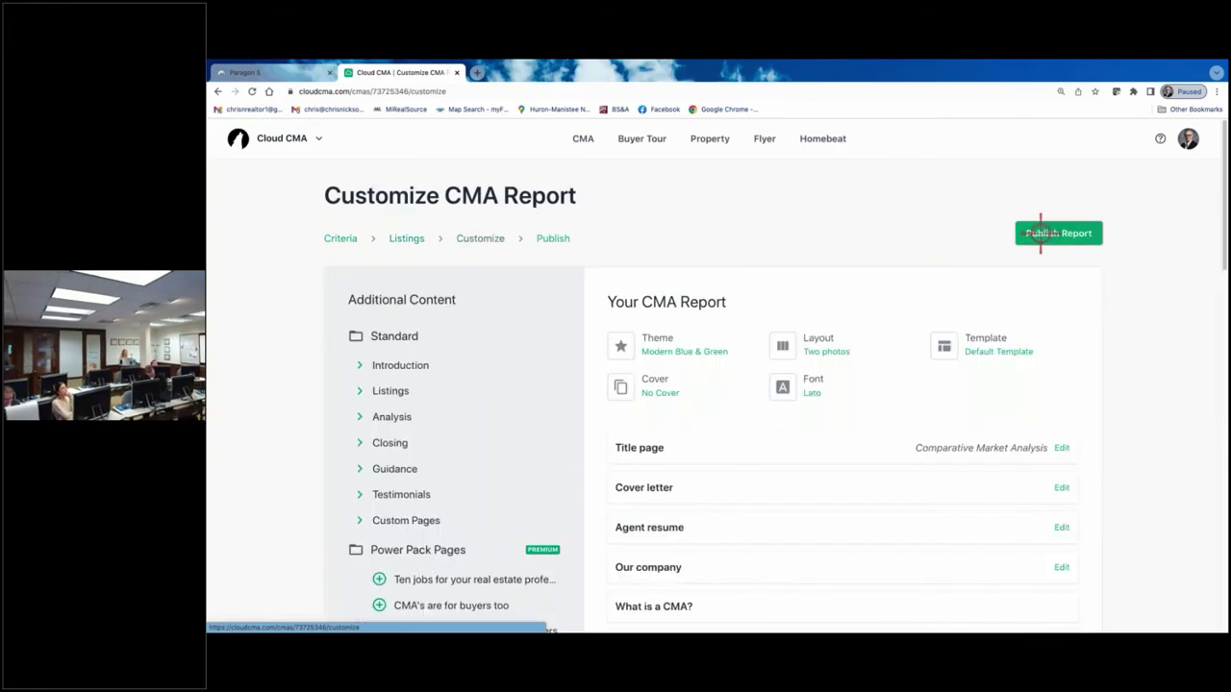
left_click(634, 447)
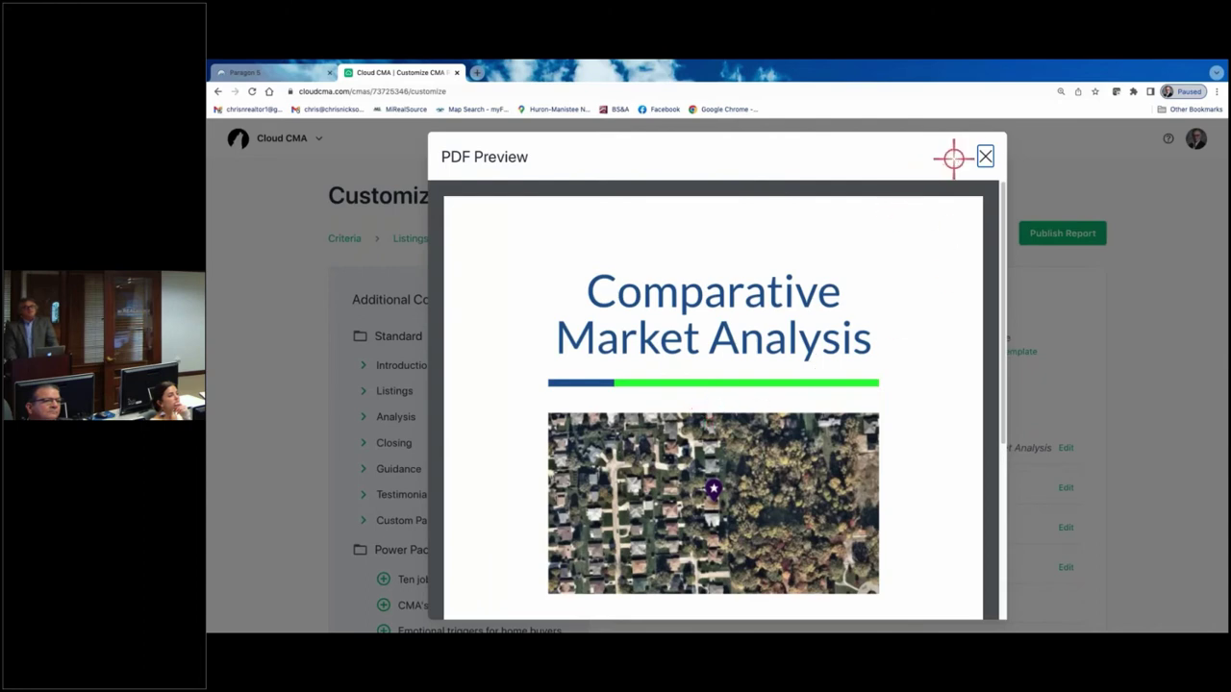
left_click(982, 156)
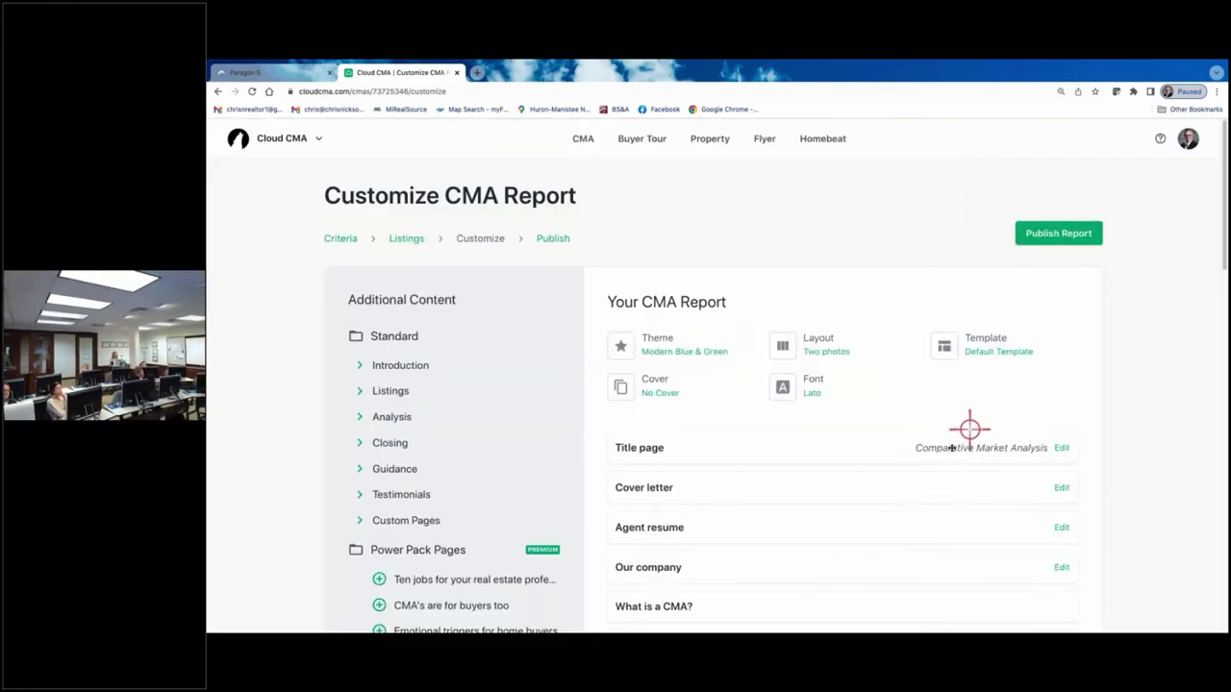
scroll(910, 397, "down", 1)
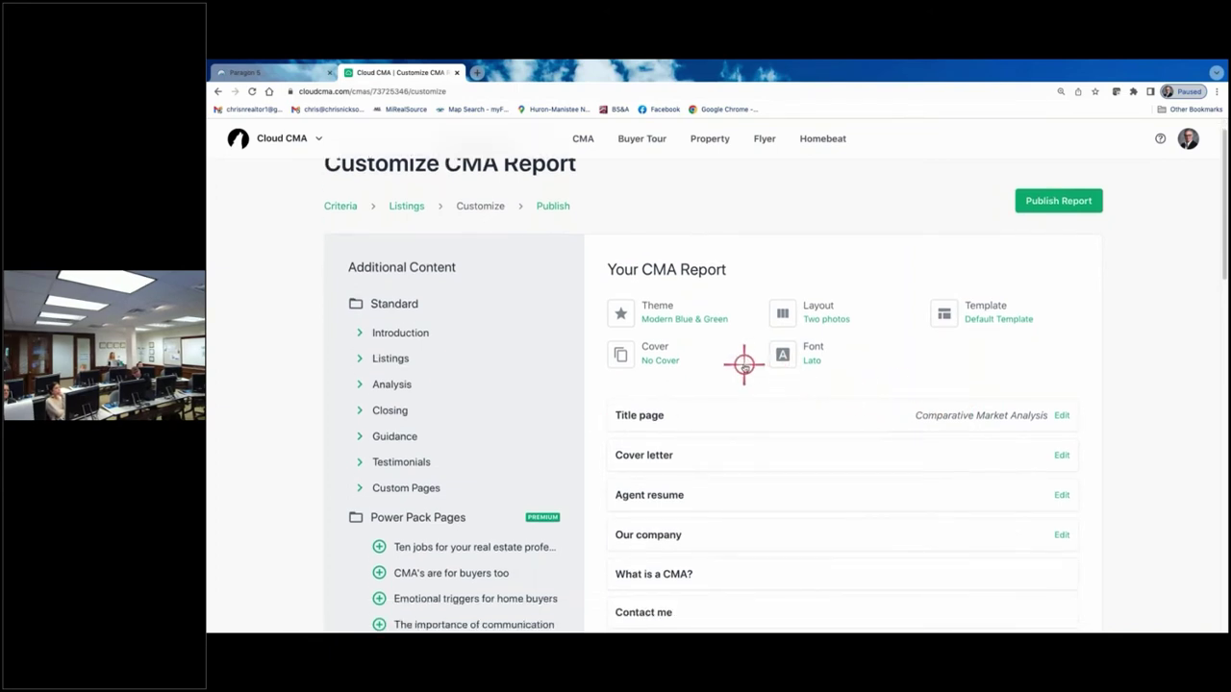
left_click(337, 211)
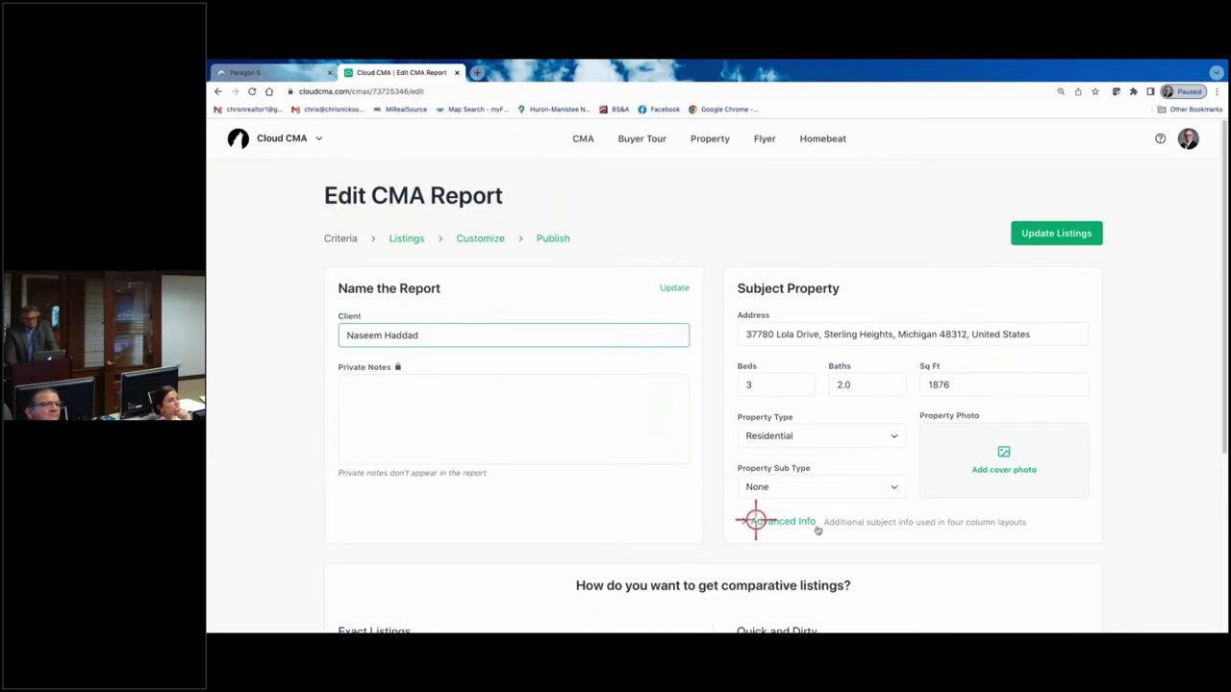
left_click(1000, 454)
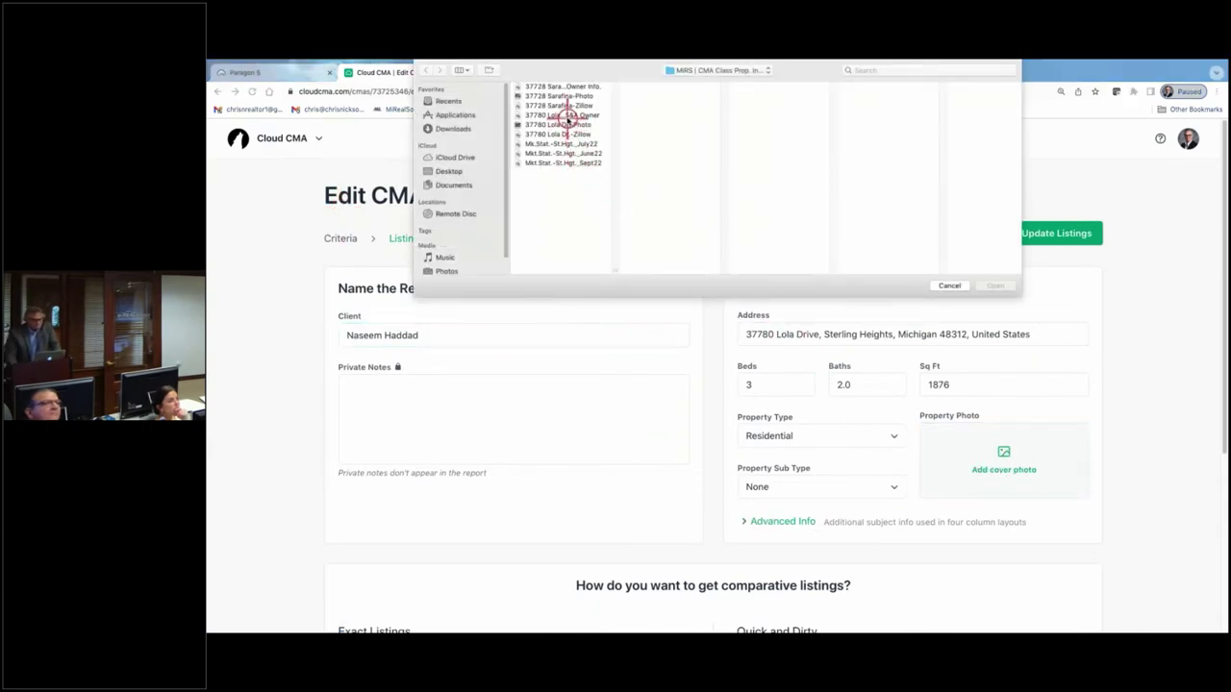
left_click(569, 125)
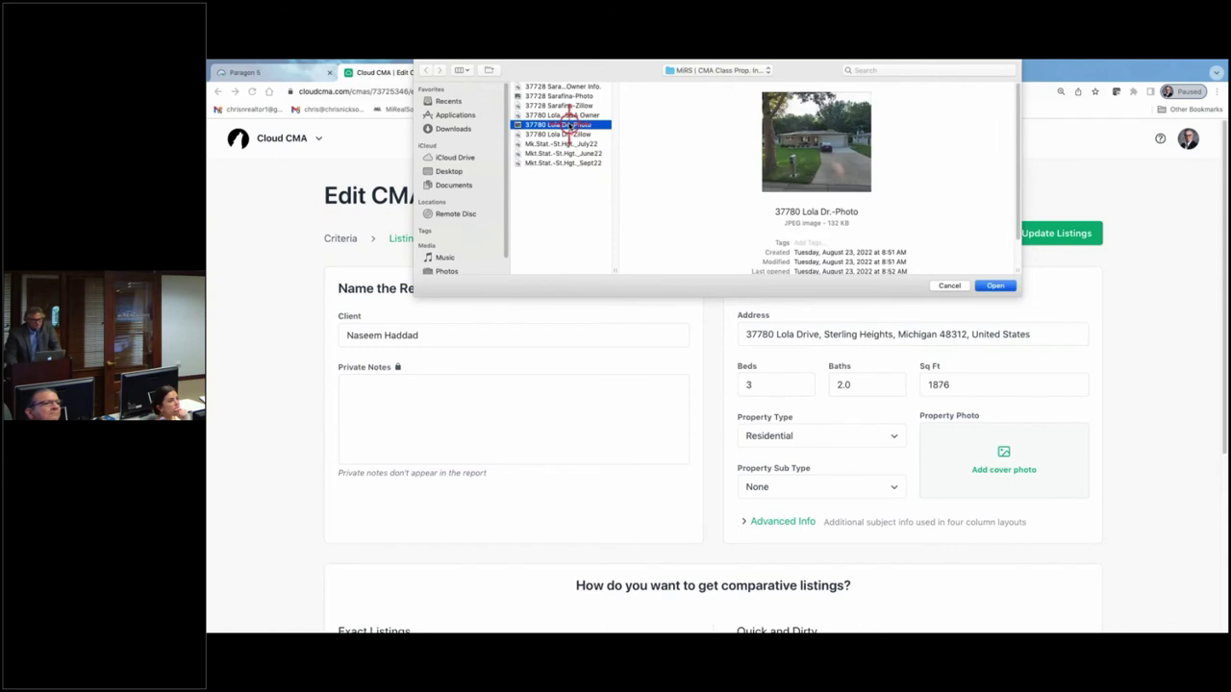
left_click(991, 286)
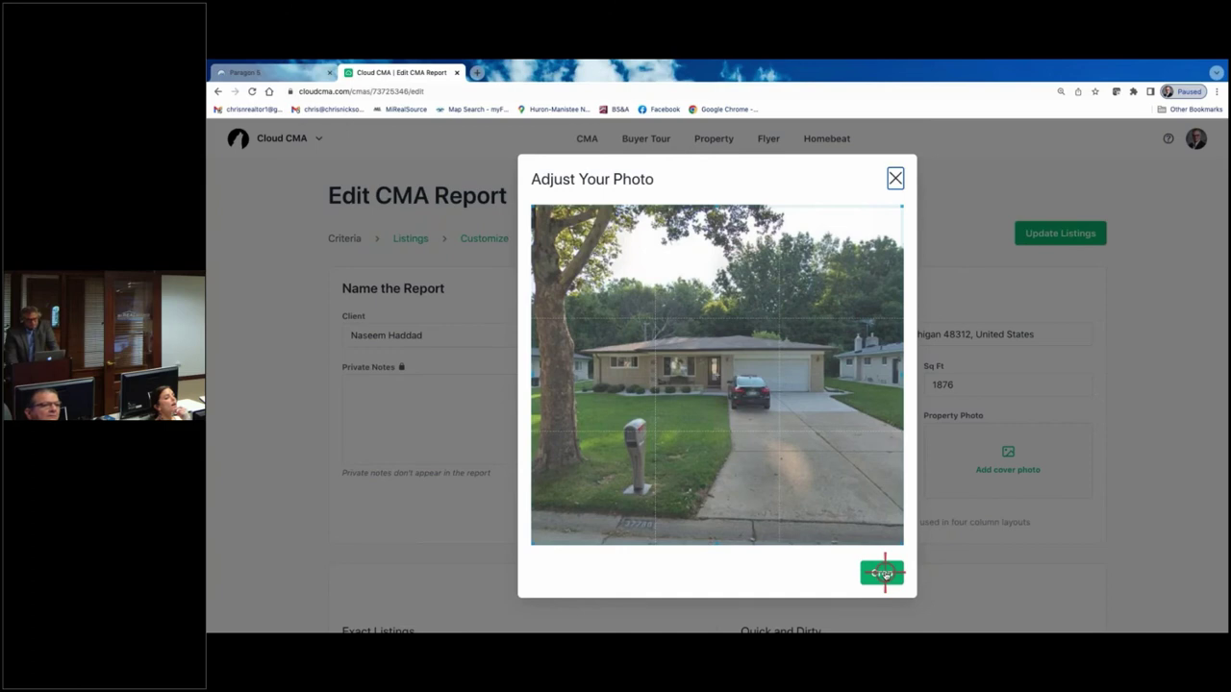
left_click(893, 179)
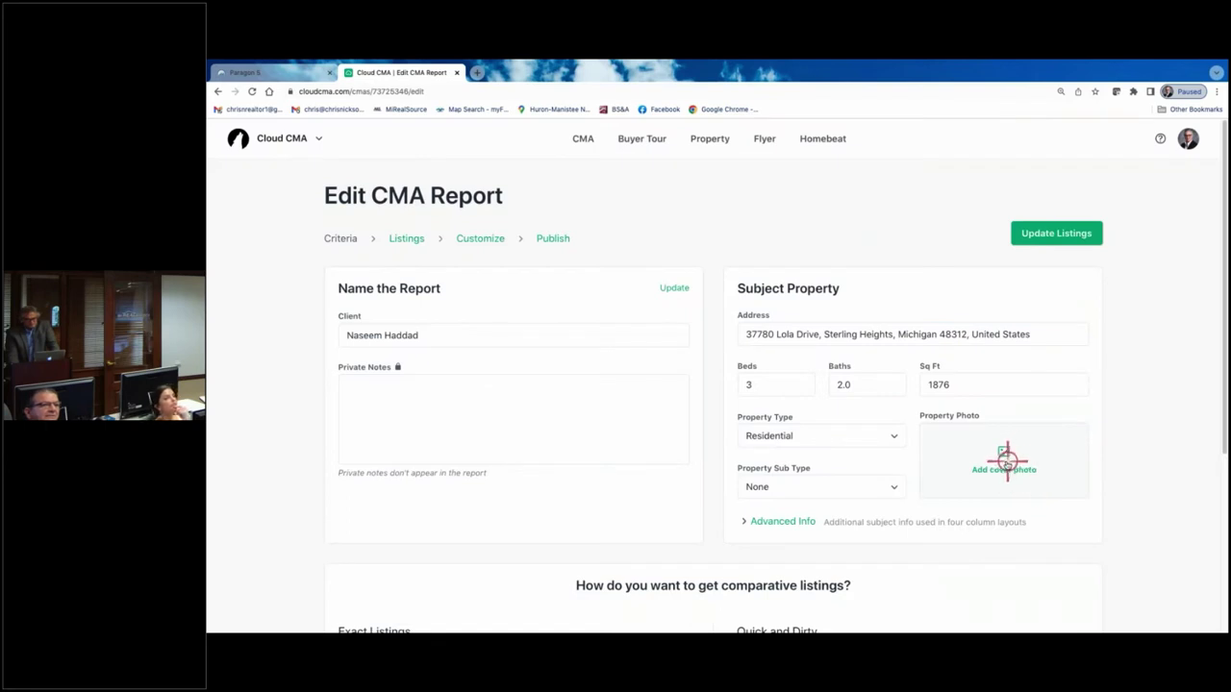
left_click(1005, 462)
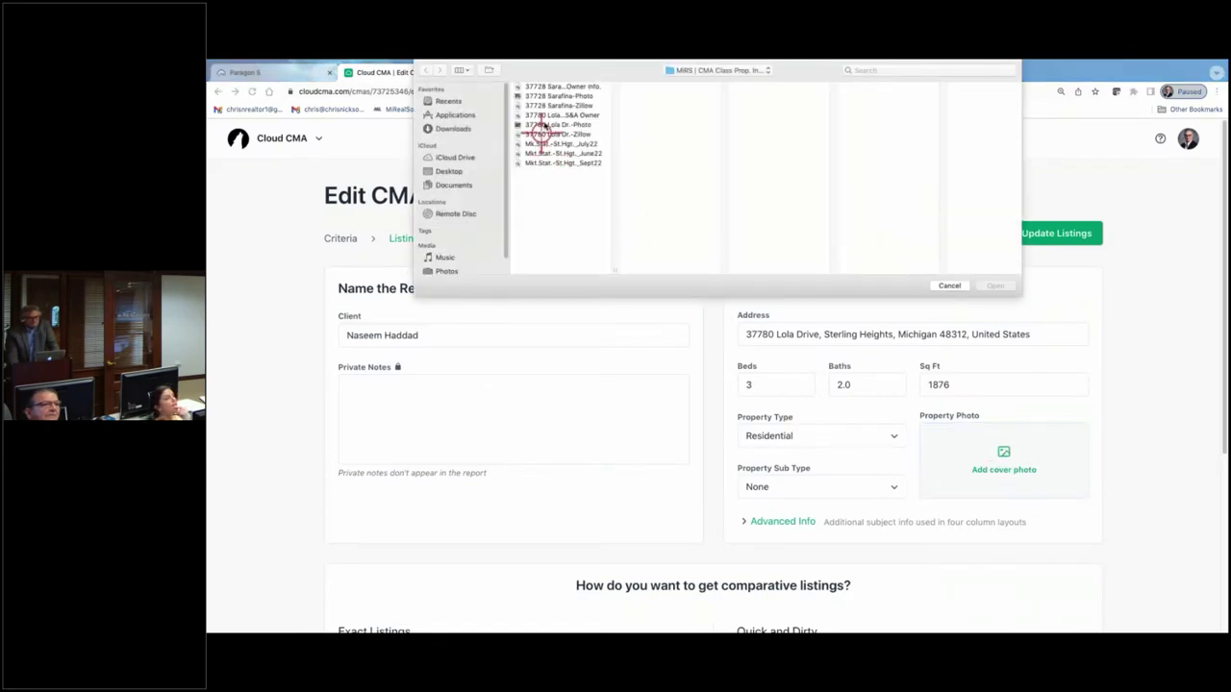
left_click(565, 125)
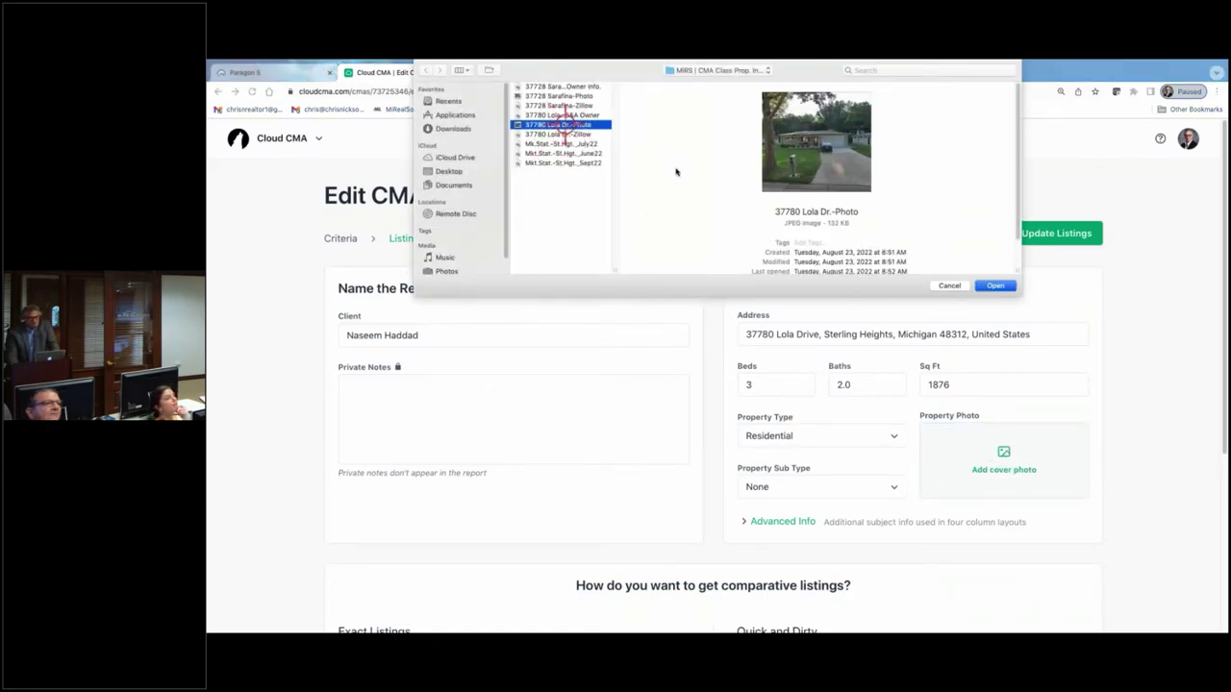
left_click(995, 285)
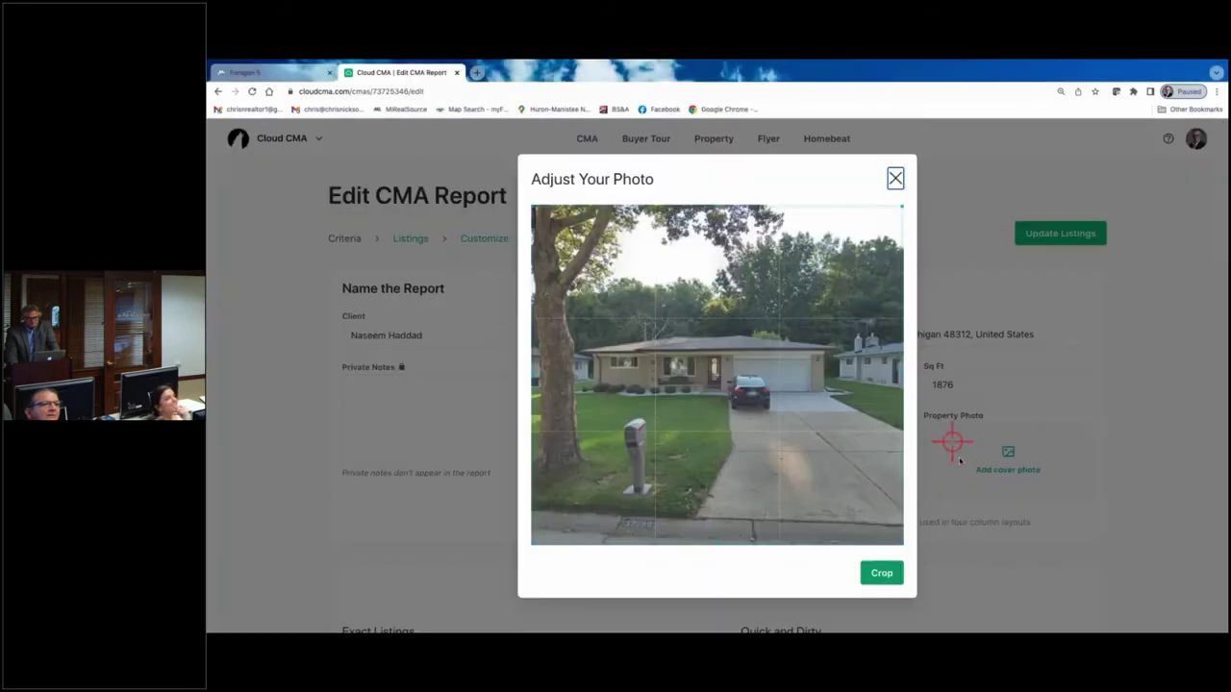
left_click(881, 574)
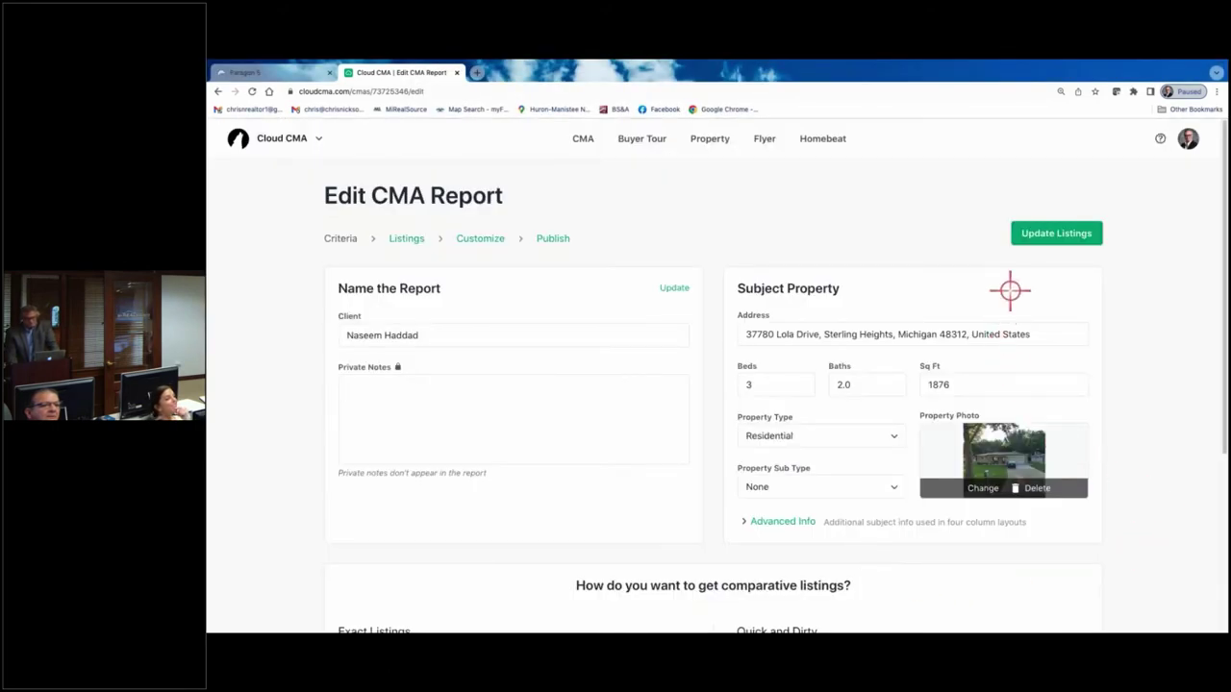
left_click(1044, 232)
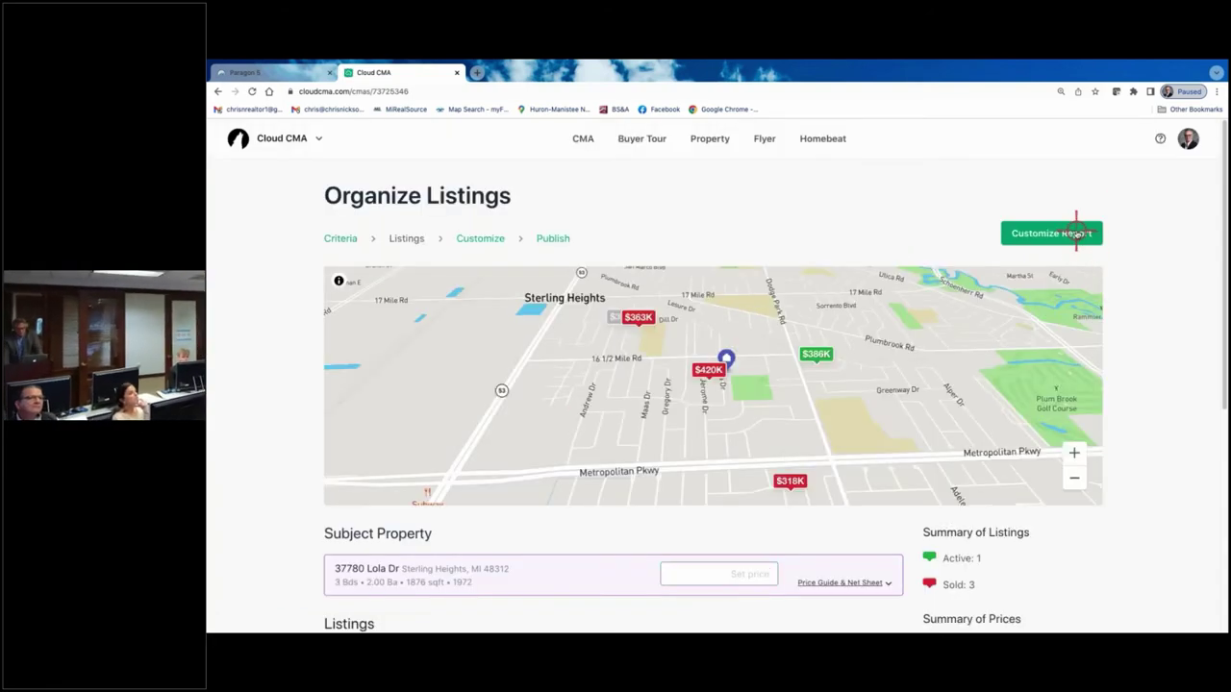
- Preview the title page under Customize Report, now showing the house photo, address and date
left_click(1070, 233)
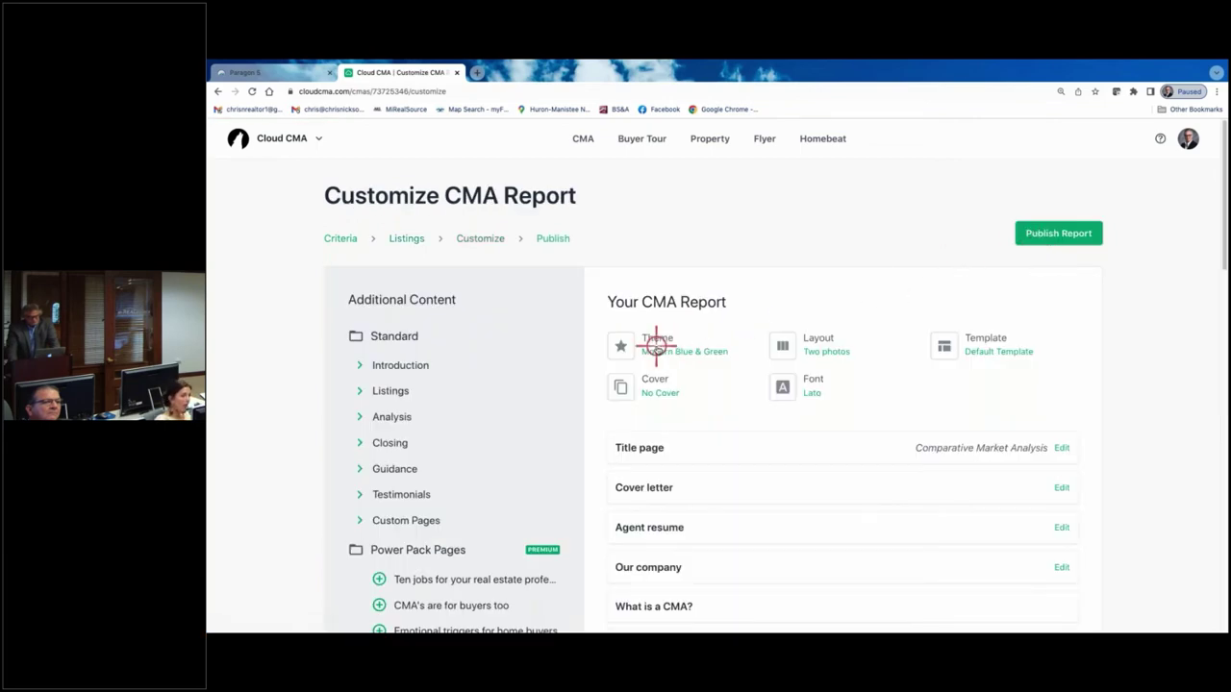
left_click(649, 449)
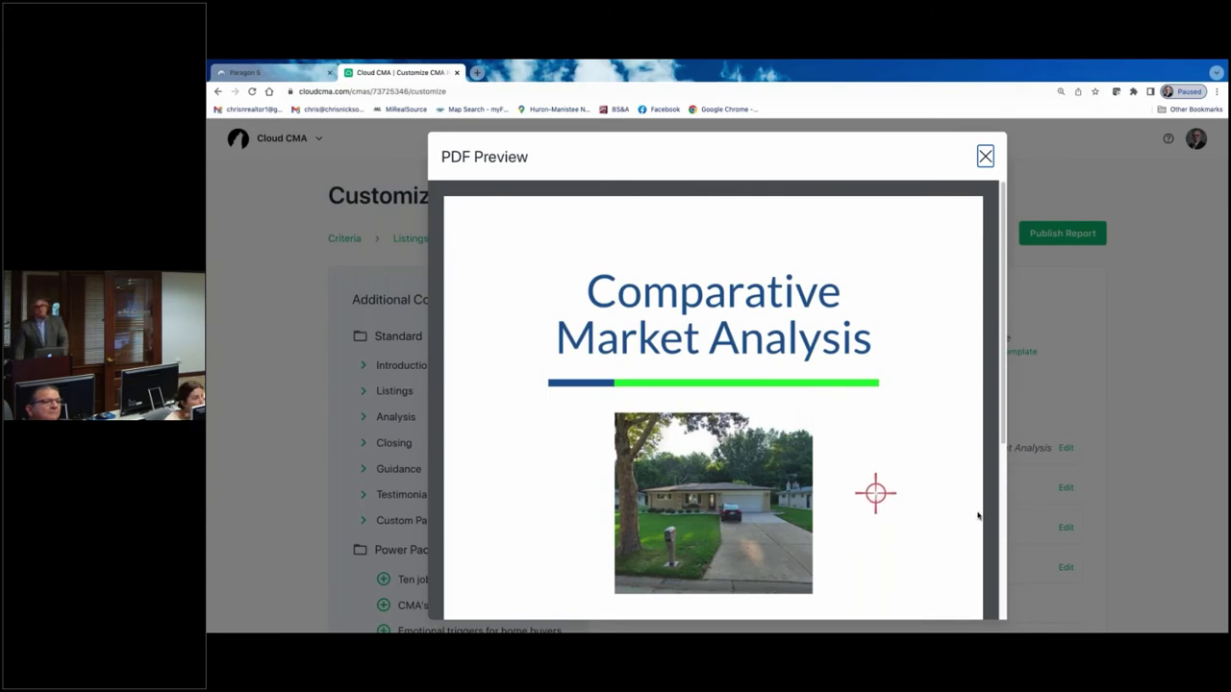
scroll(934, 505, "down", 3)
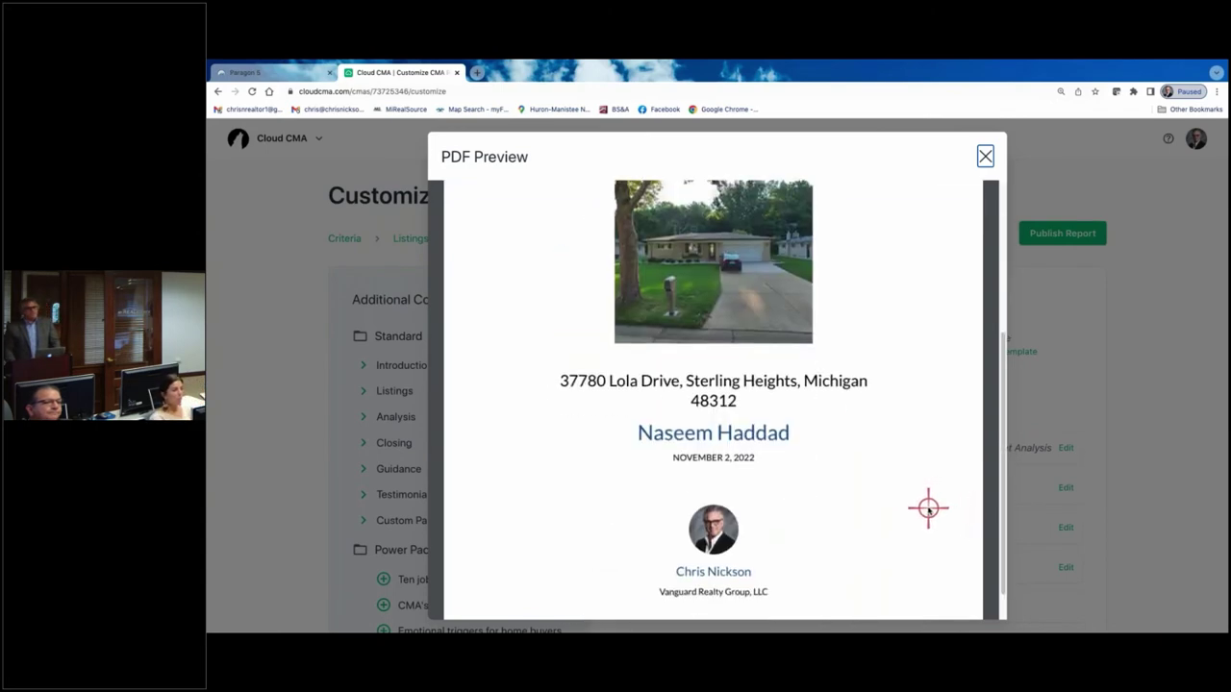
scroll(934, 505, "up", 1)
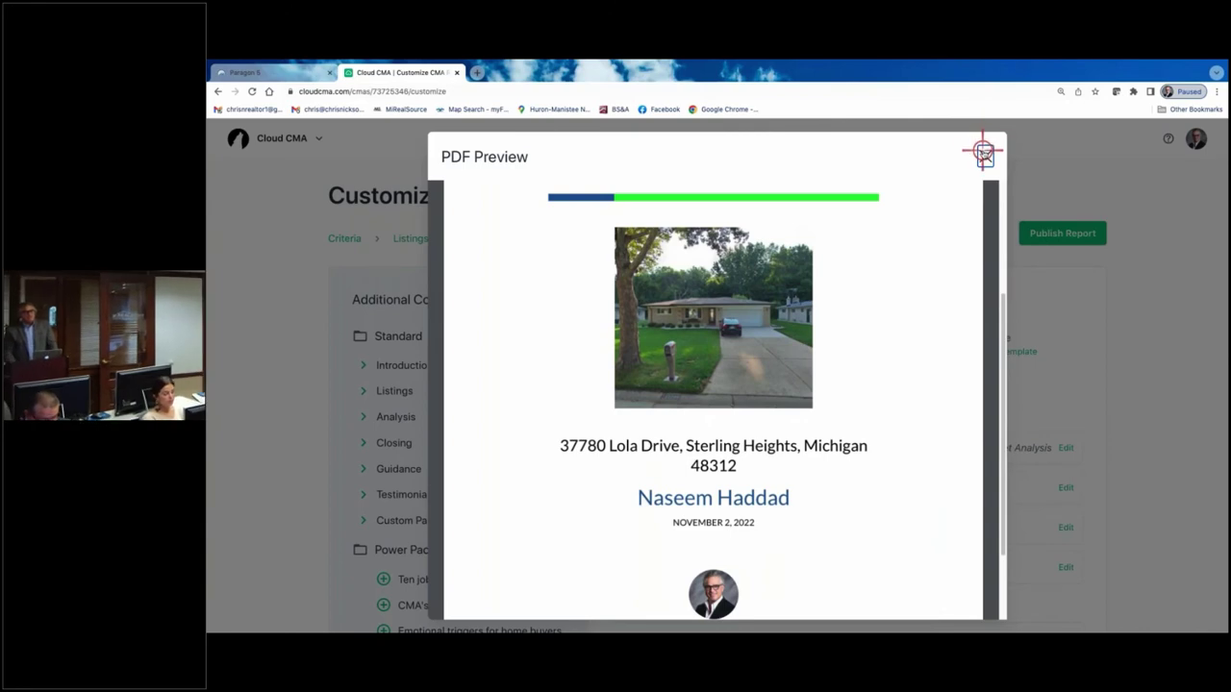
left_click(983, 152)
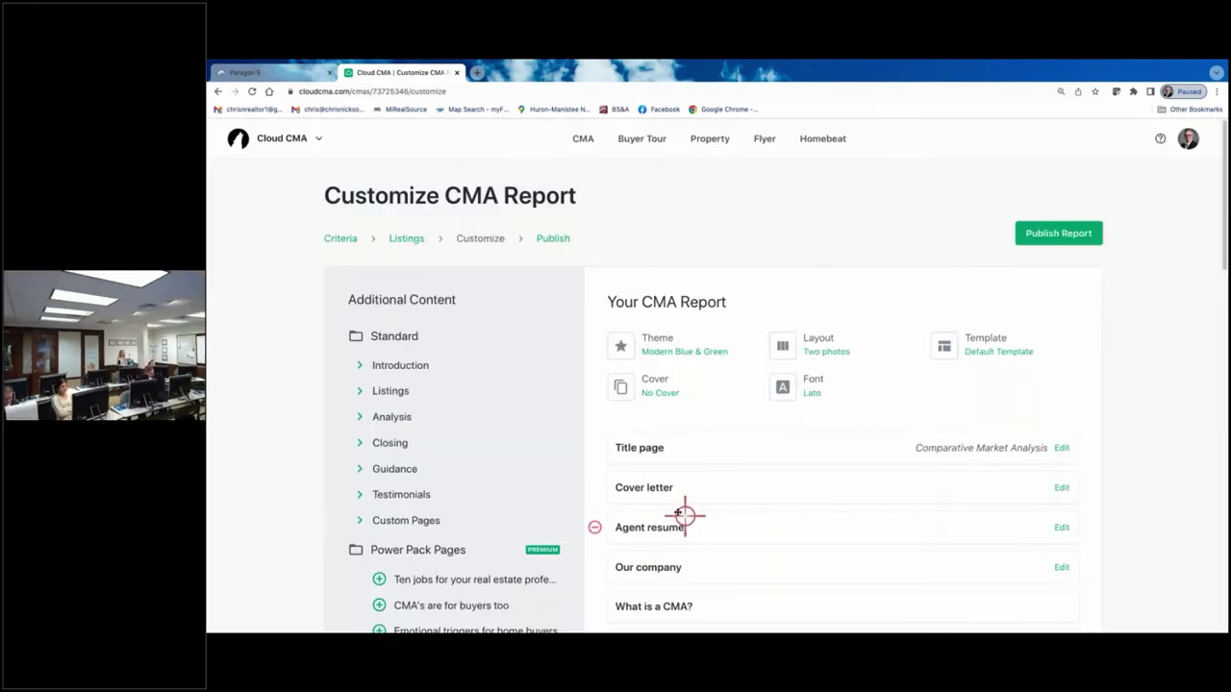
- Remove the Cover letter, Agent resume and Our company pages from the report
scroll(717, 487, "down", 1)
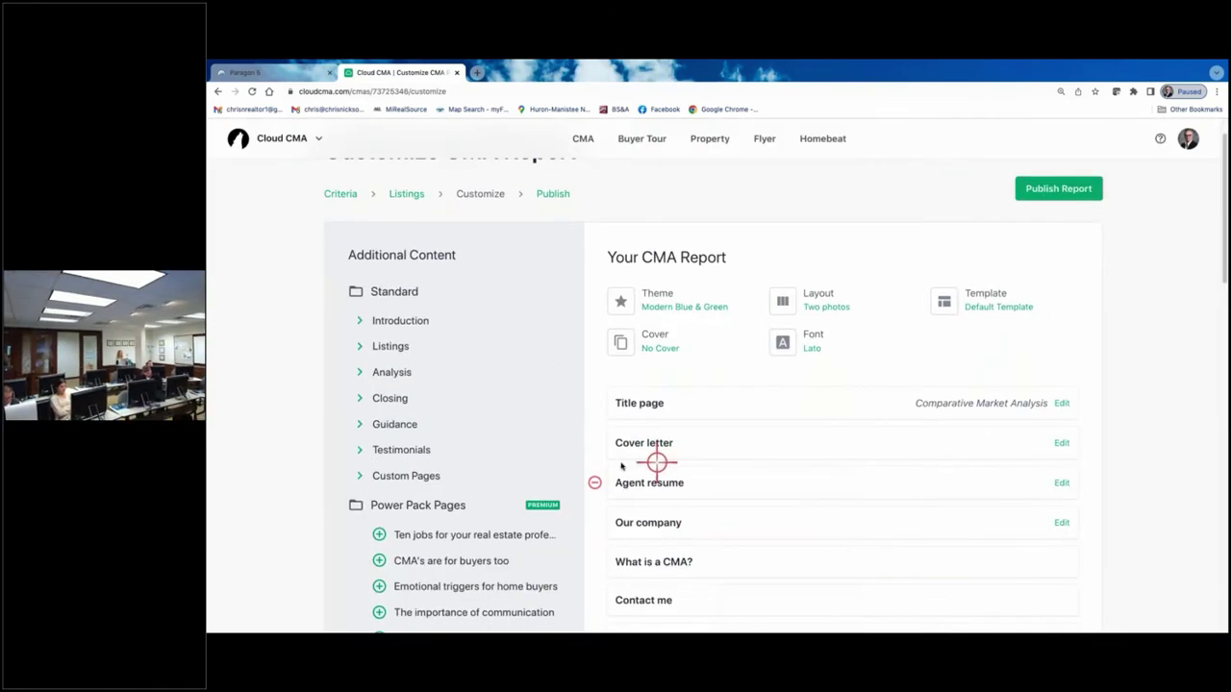
left_click(594, 442)
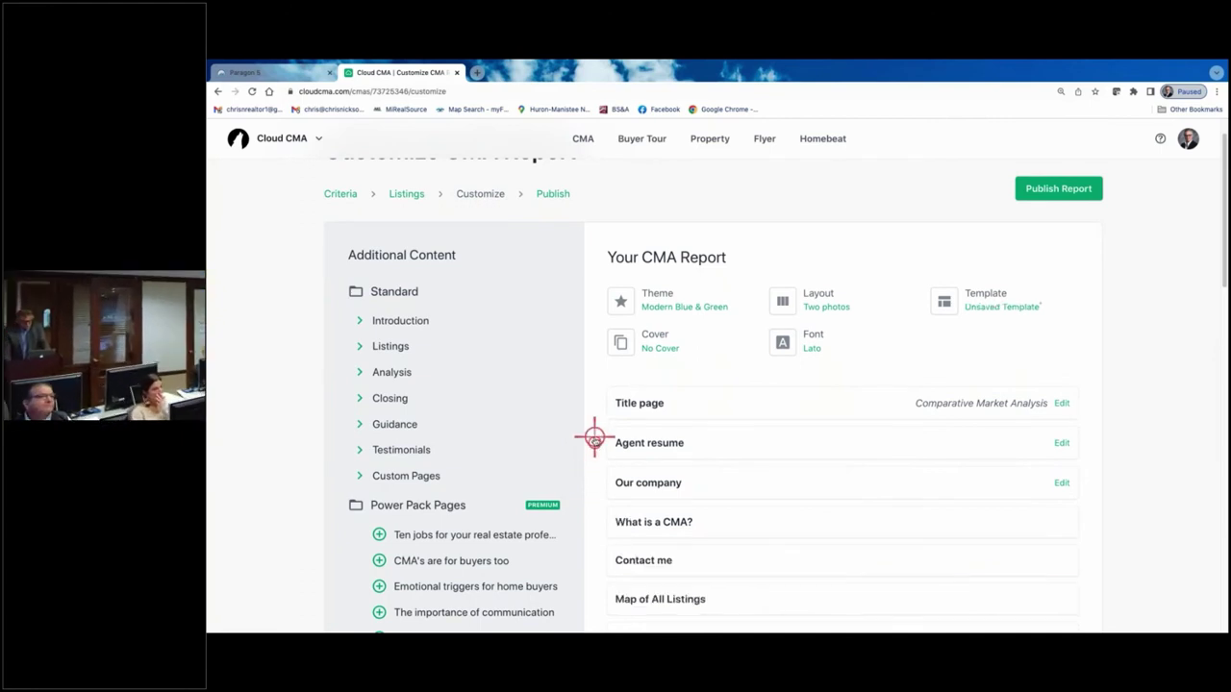
left_click(595, 441)
left_click(595, 441)
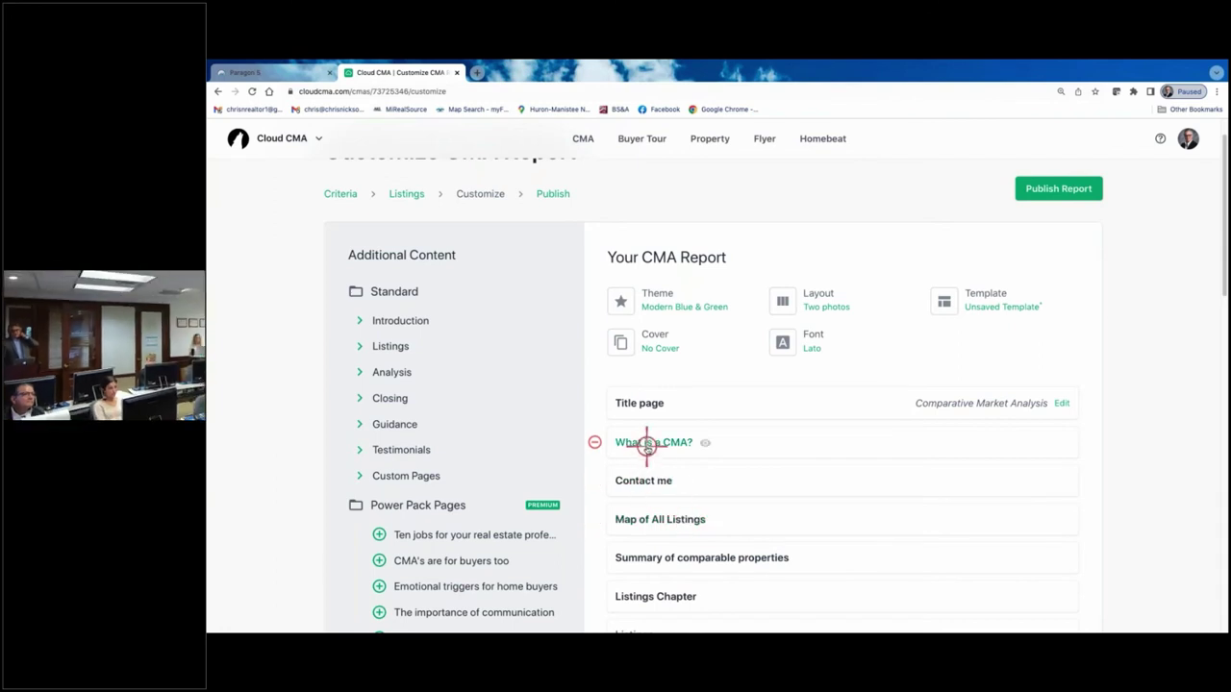
- Preview the What is a CMA? page and scroll through it
left_click(705, 442)
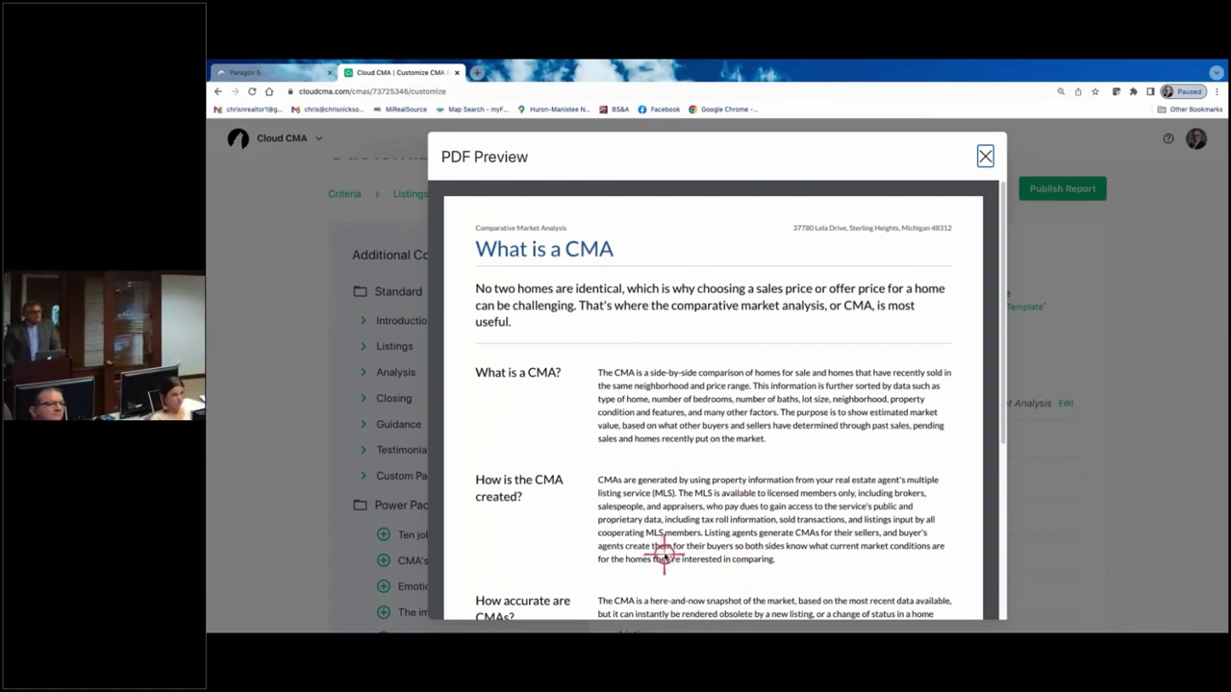
scroll(692, 555, "down", 1)
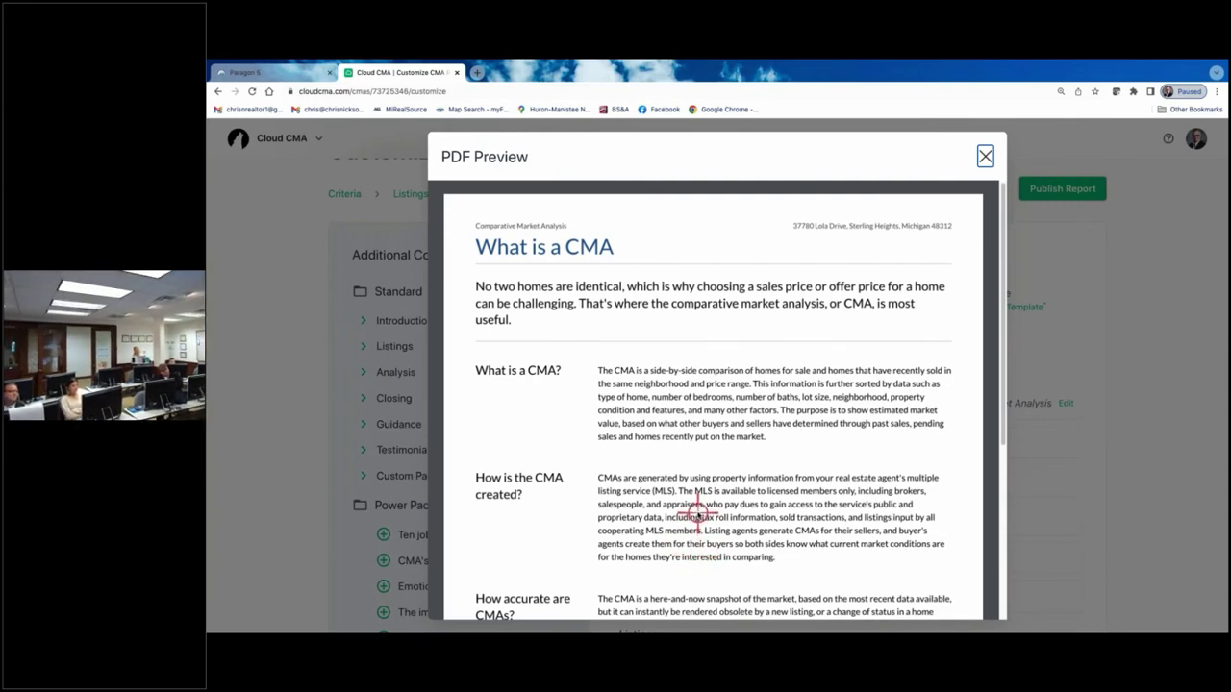
scroll(701, 561, "down", 2)
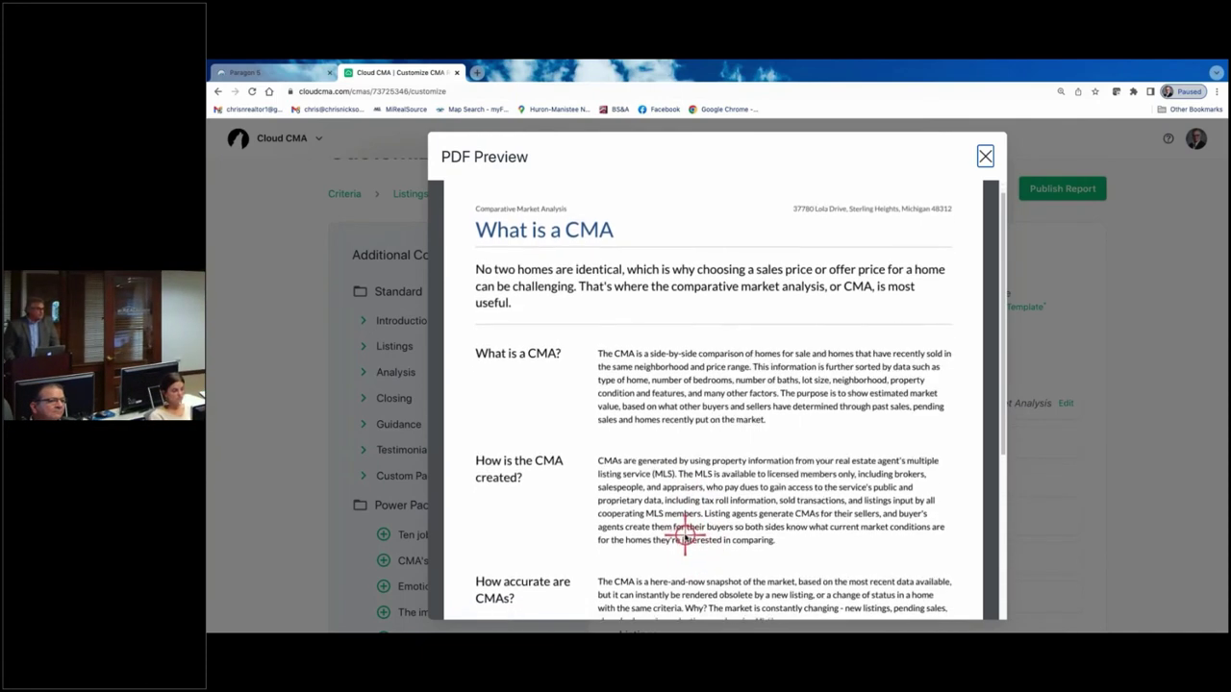
scroll(686, 540, "down", 3)
scroll(684, 539, "down", 5)
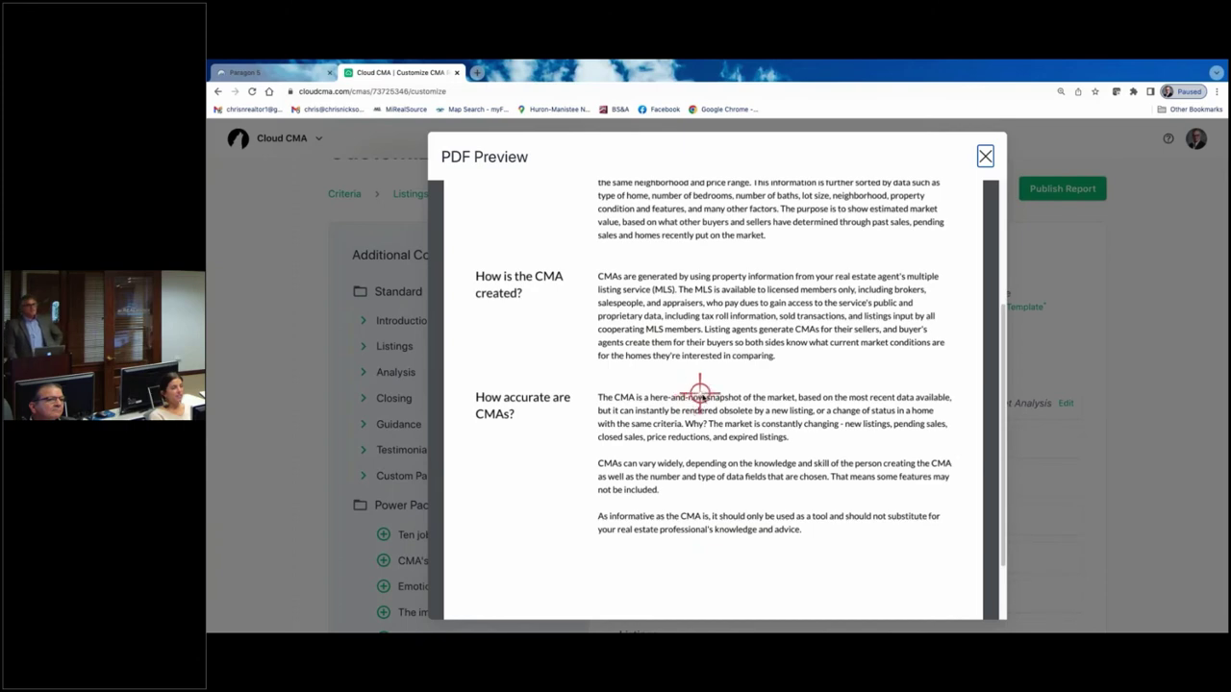
scroll(701, 395, "up", 3)
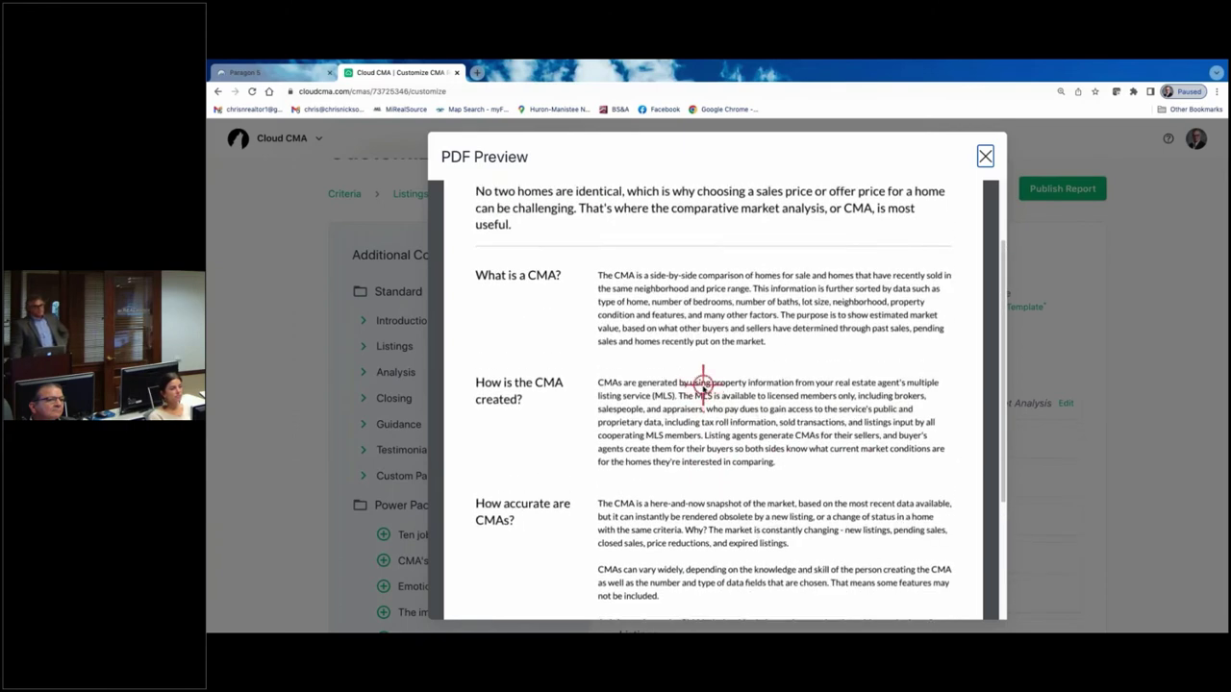
scroll(703, 385, "up", 1)
scroll(703, 387, "up", 2)
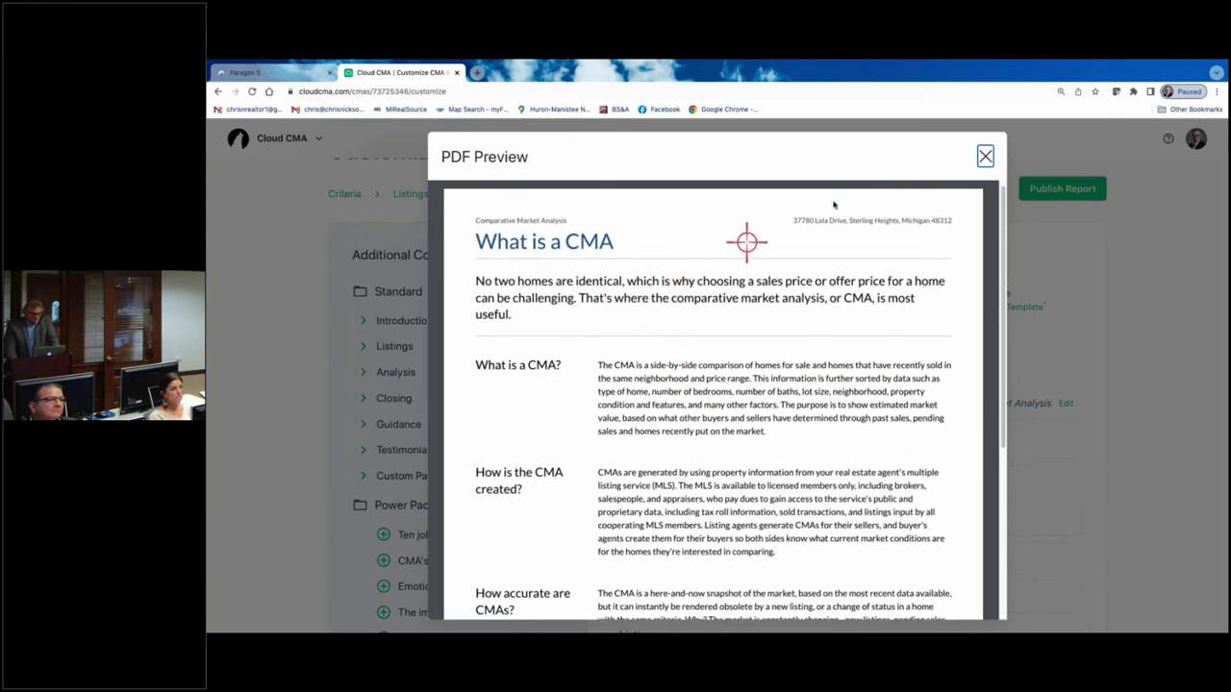
left_click(986, 157)
- Dismiss the accidental print dialog and bring up the report font choices
right_click(818, 341)
left_click(835, 369)
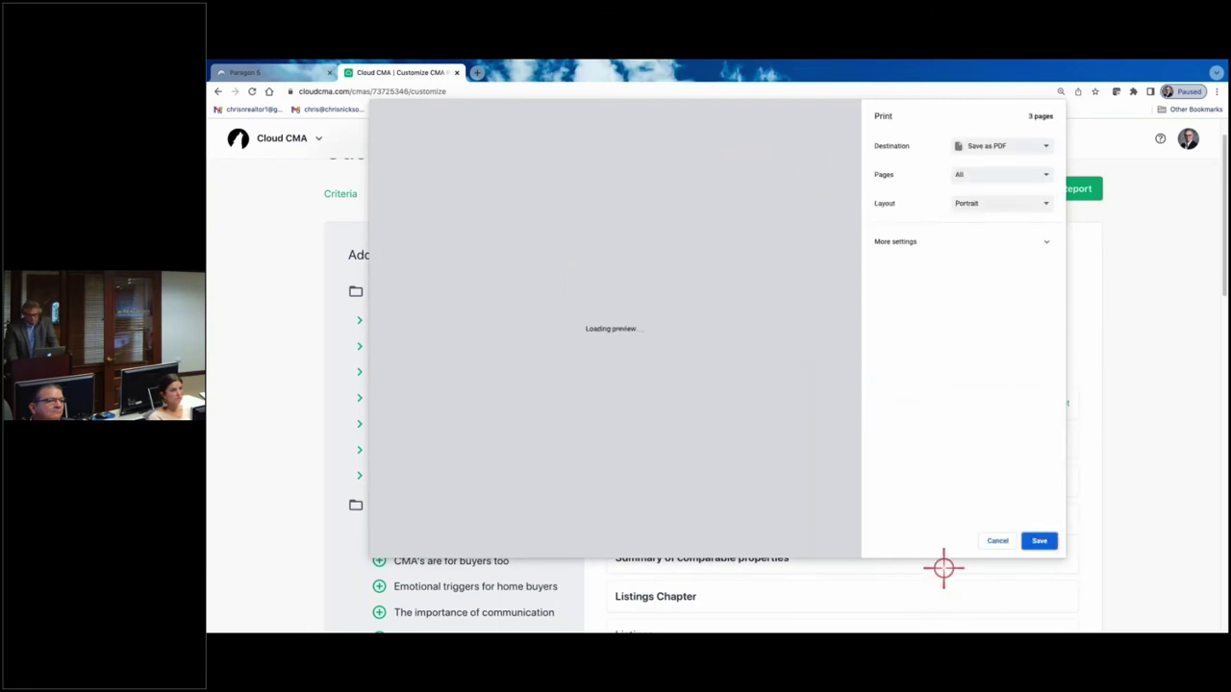
left_click(997, 541)
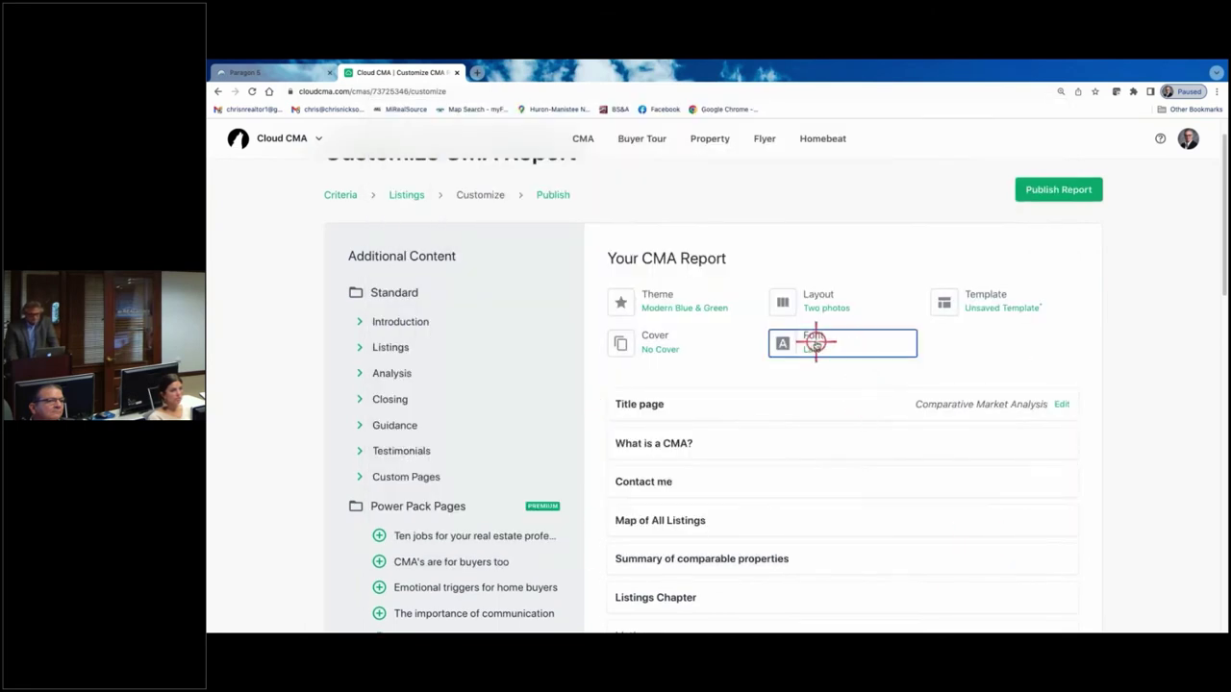
left_click(814, 342)
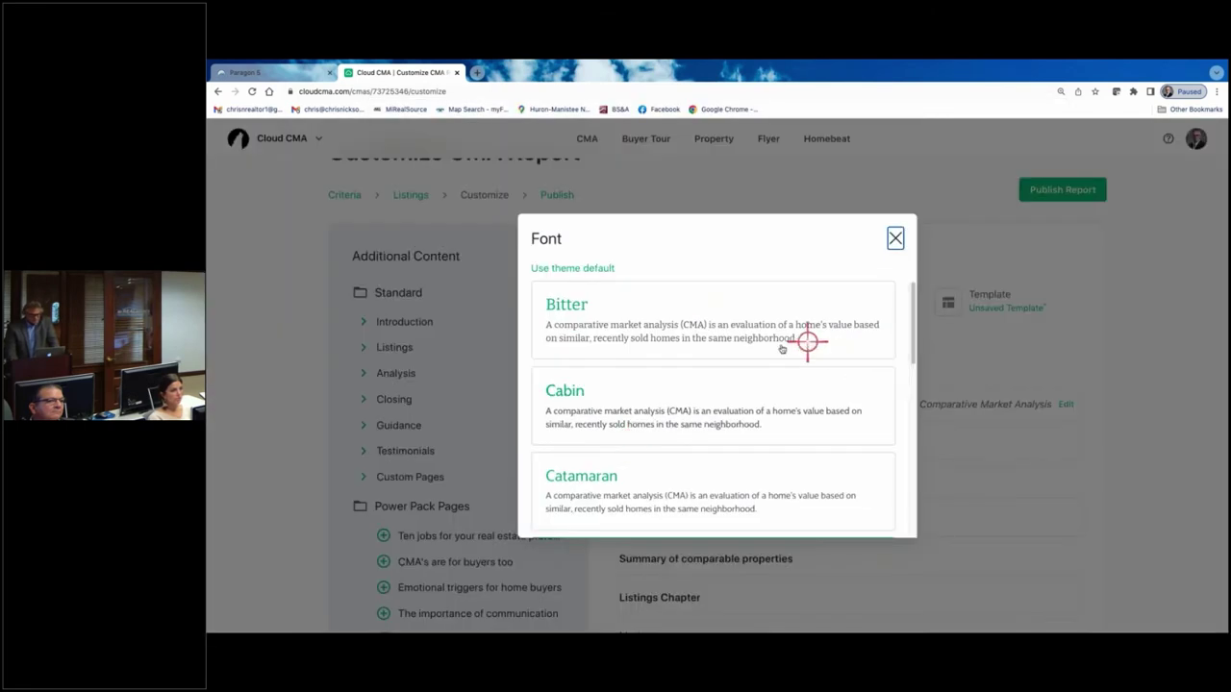
- Set the report font to Bitter and preview the What is a CMA? page in it
left_click(571, 298)
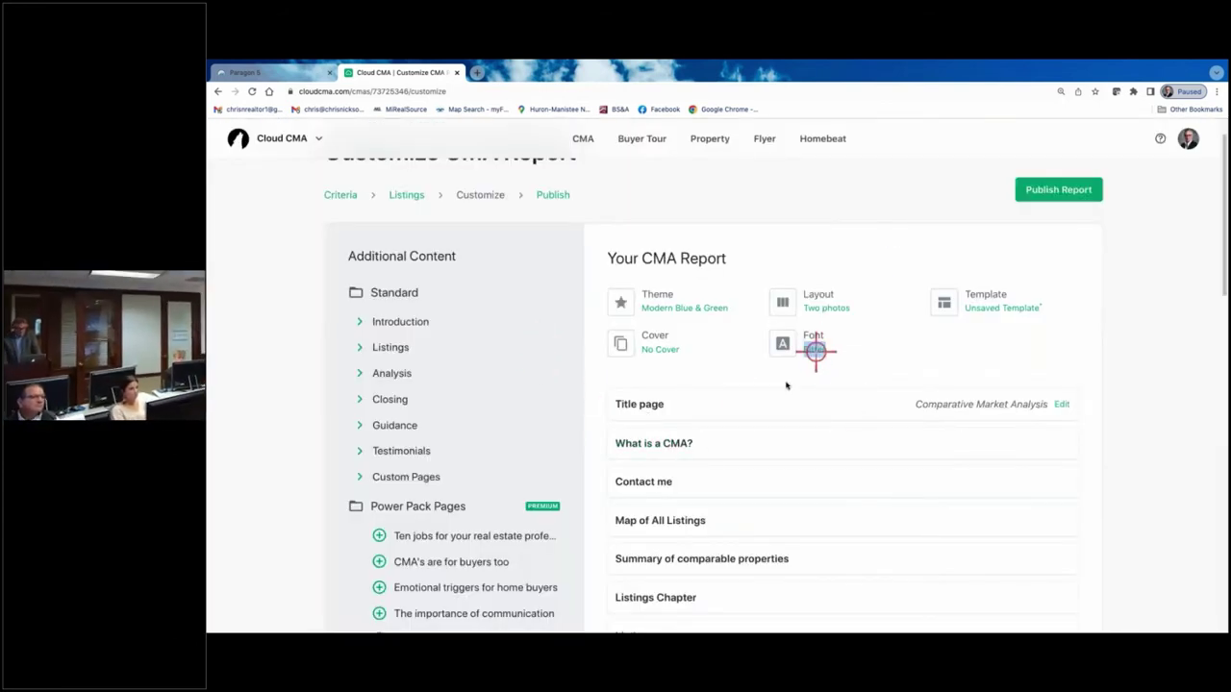
left_click(664, 444)
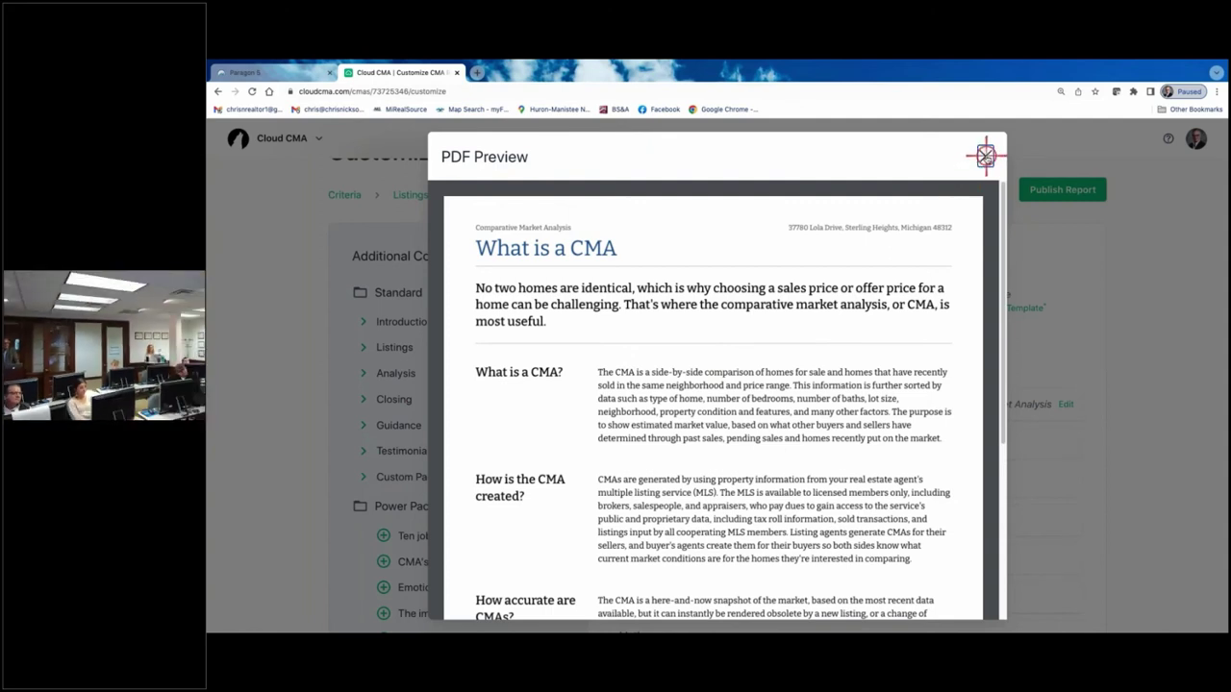
left_click(986, 156)
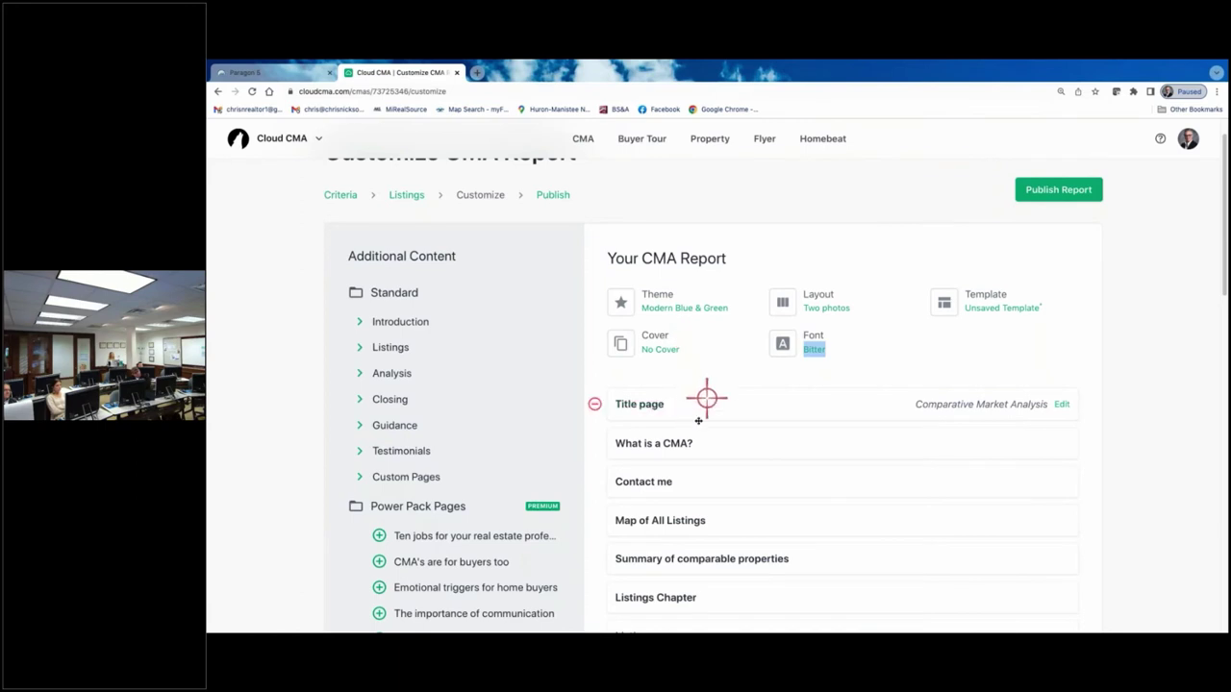
scroll(707, 471, "down", 1)
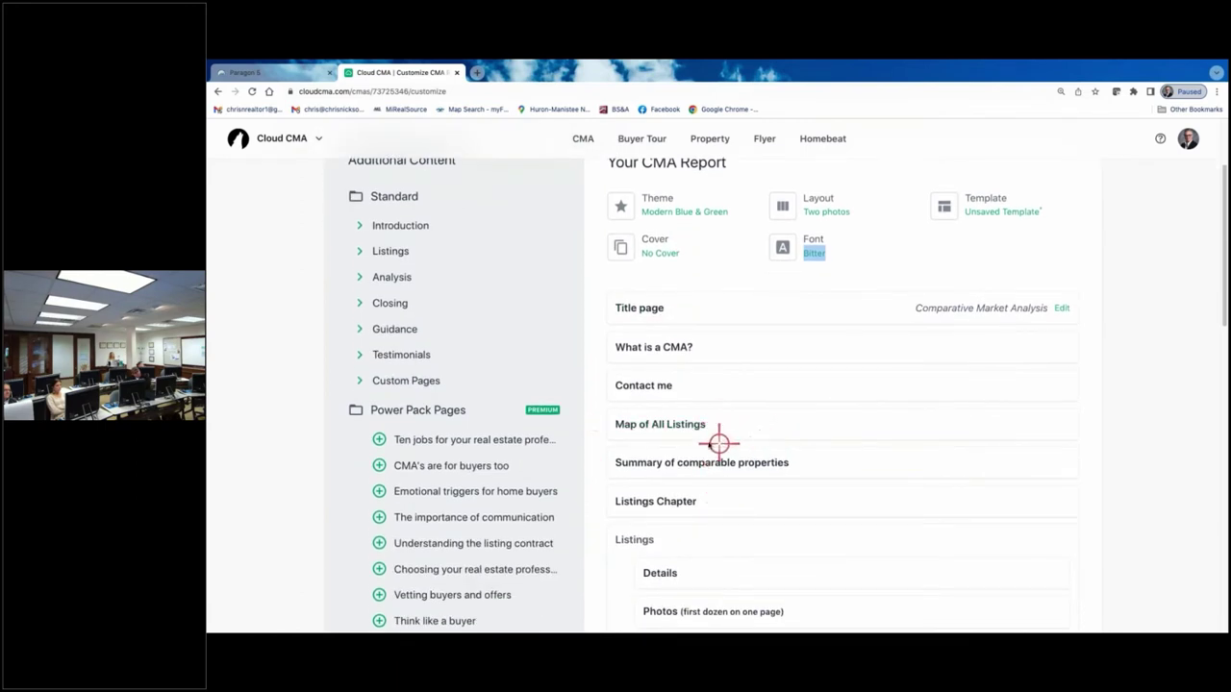
scroll(676, 437, "down", 1)
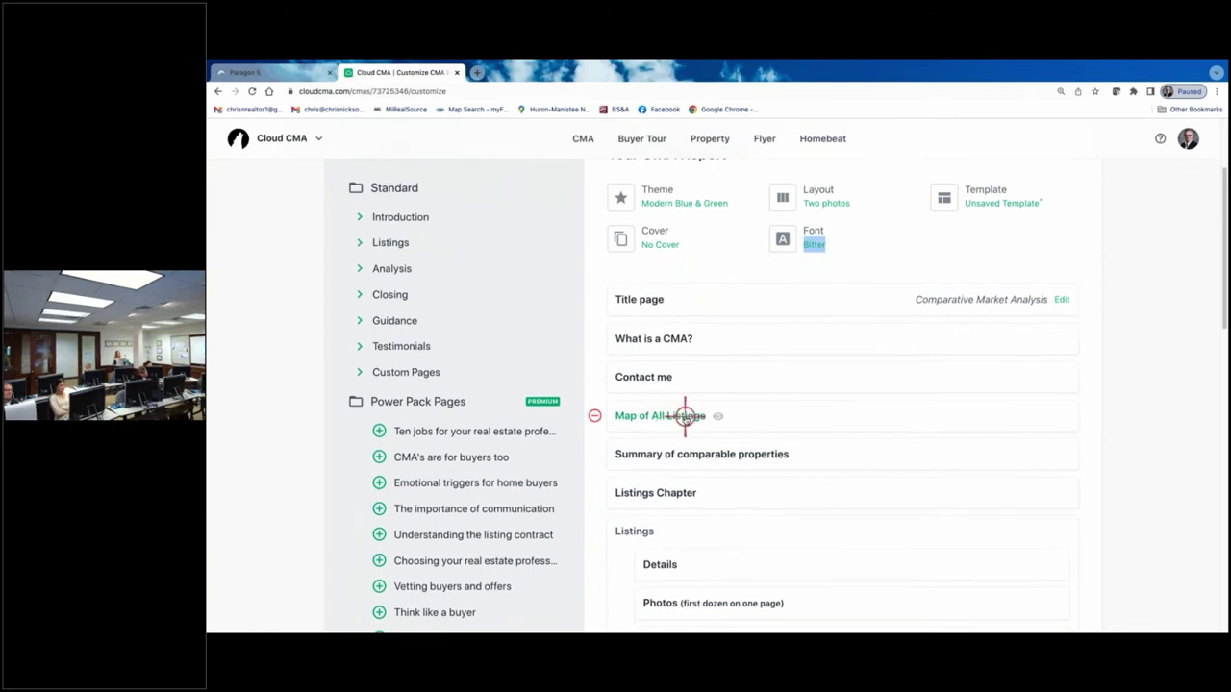
scroll(732, 427, "down", 1)
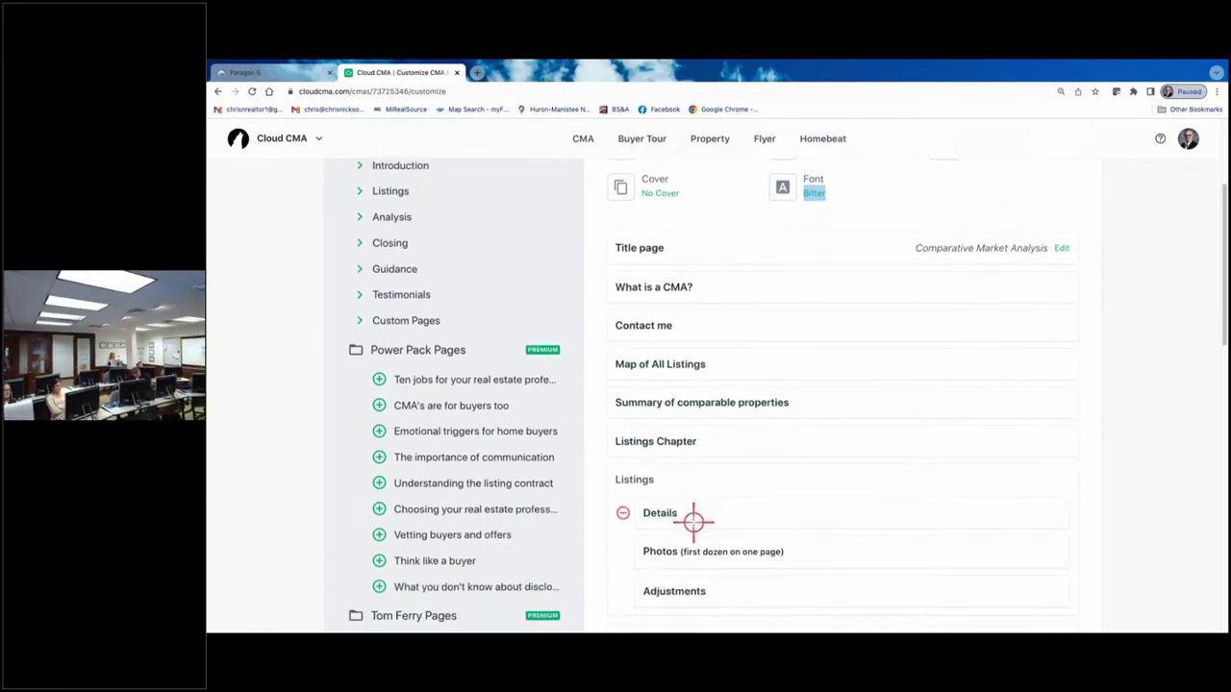
scroll(694, 519, "down", 2)
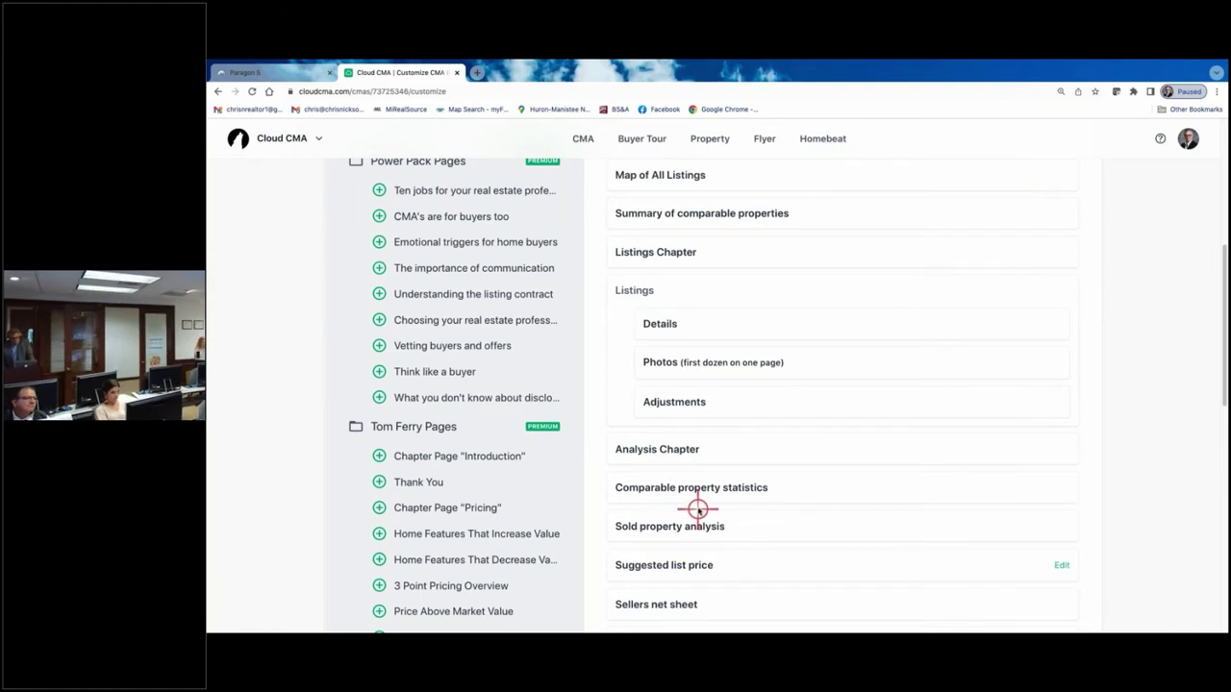
left_click(667, 489)
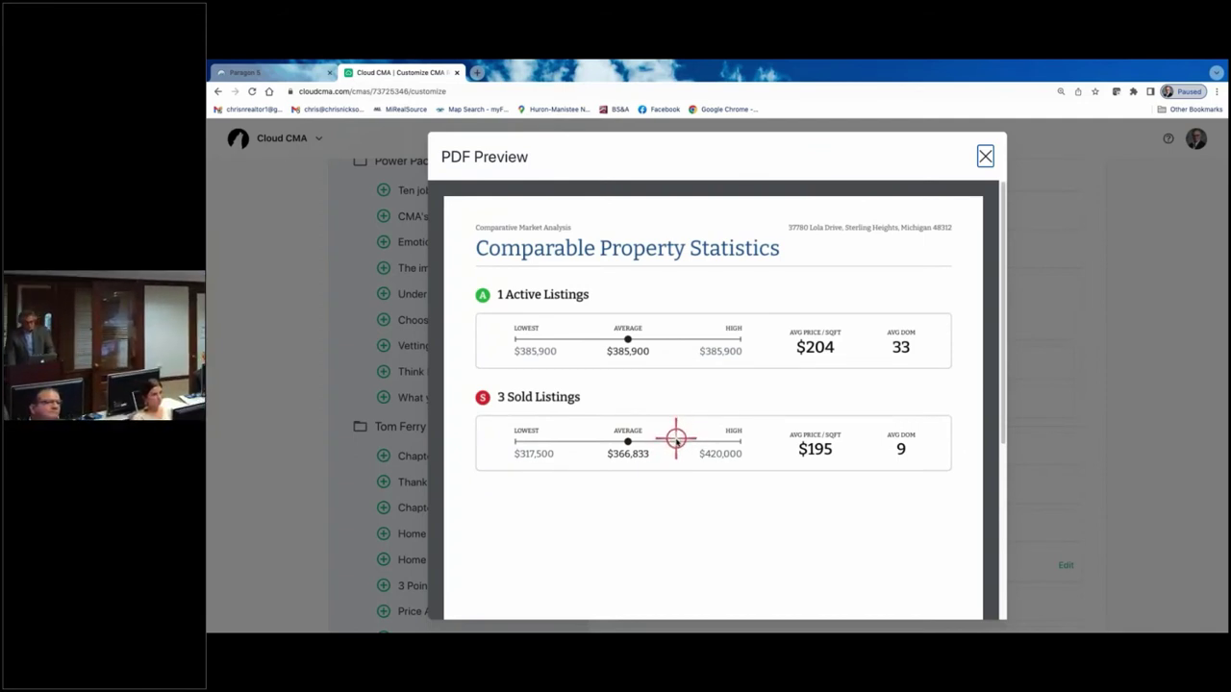
scroll(676, 438, "down", 1)
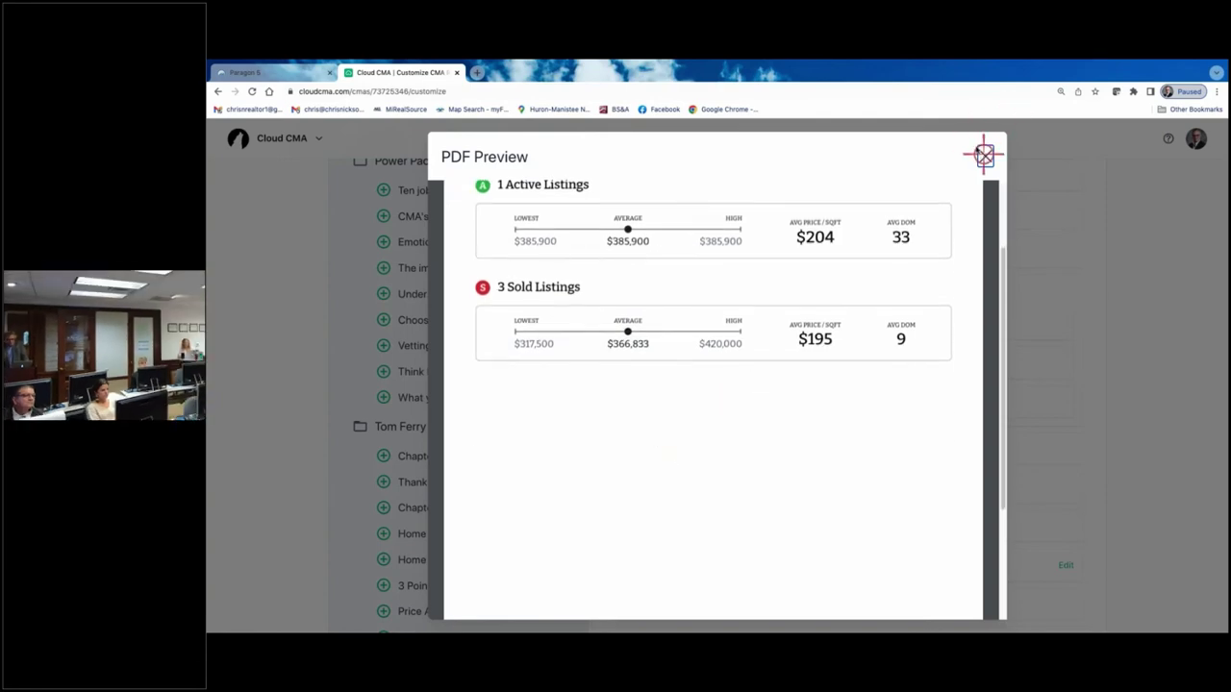
left_click(983, 154)
scroll(694, 285, "down", 3)
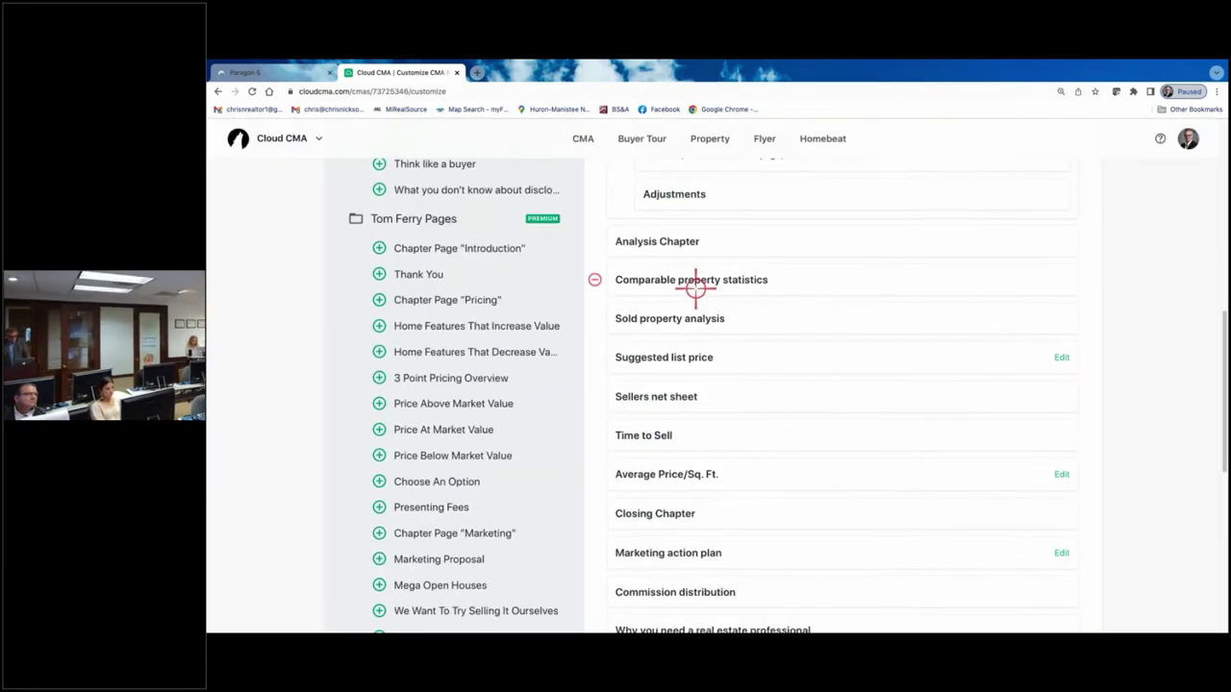
- Remove the Sellers net sheet page and preview the Commission distribution page
scroll(694, 284, "down", 1)
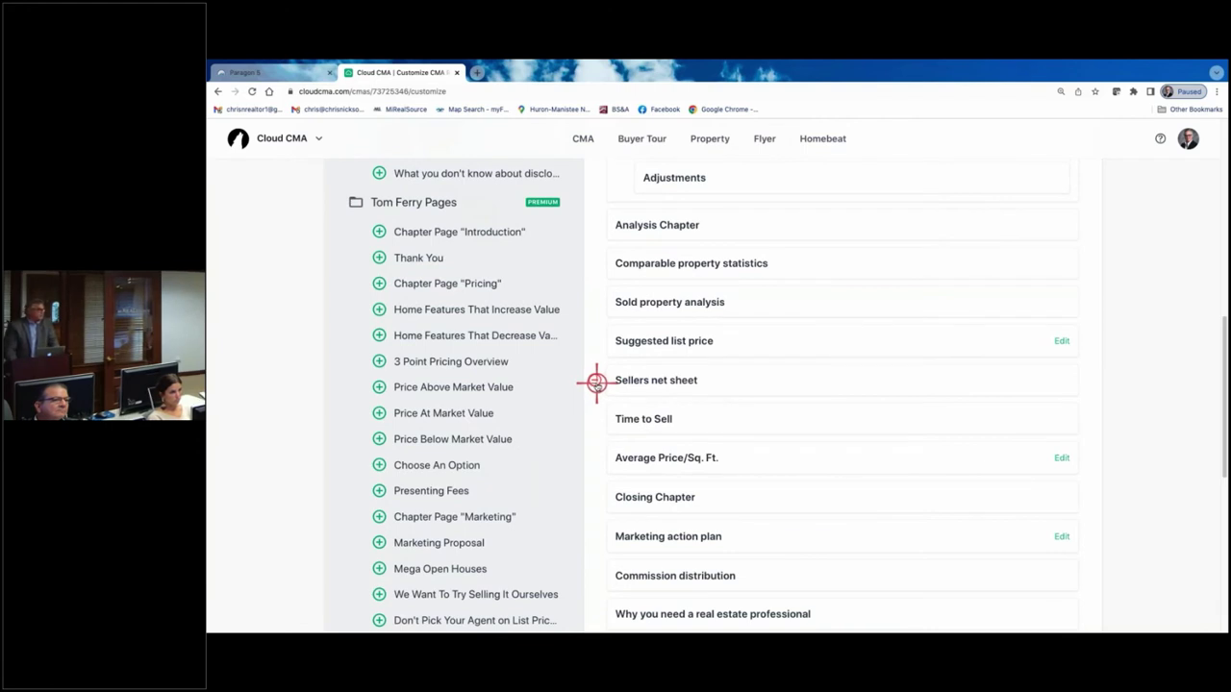
left_click(594, 380)
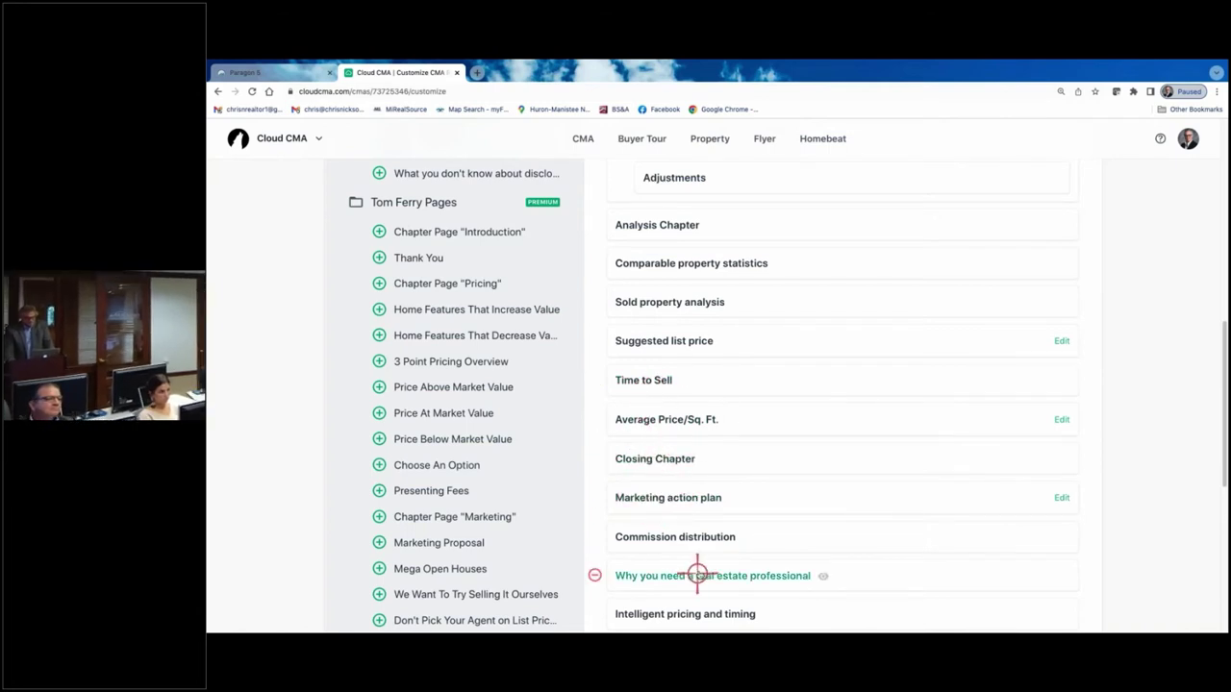
scroll(652, 470, "down", 3)
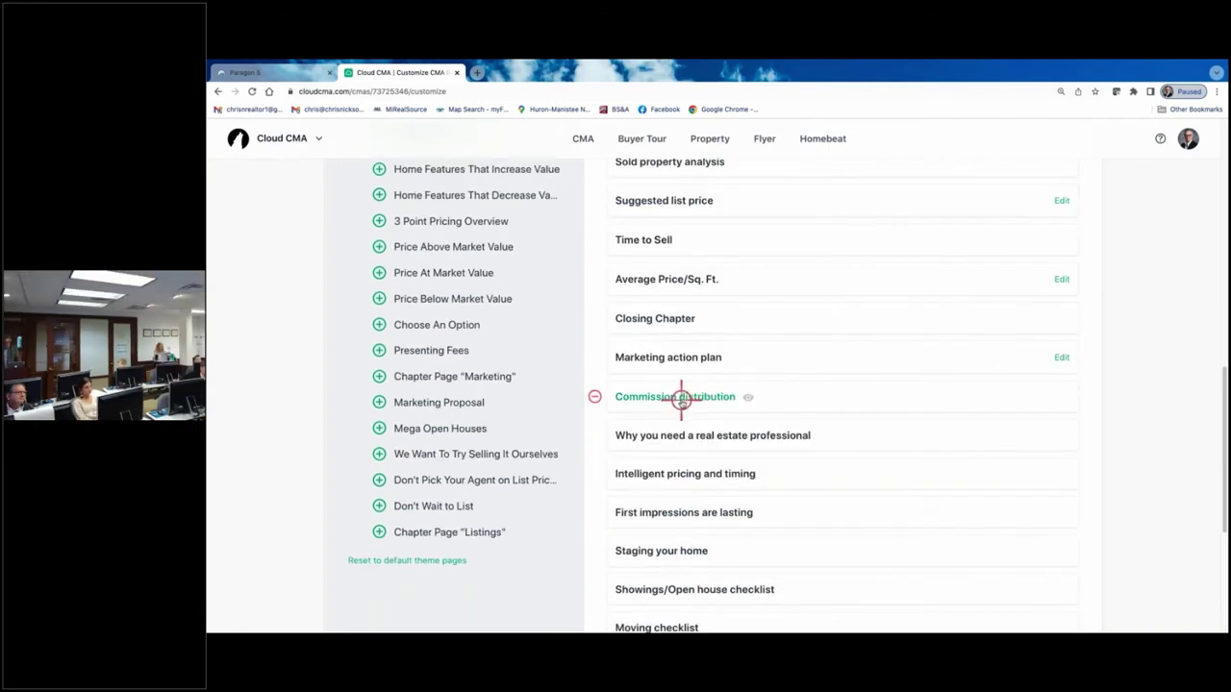
left_click(681, 400)
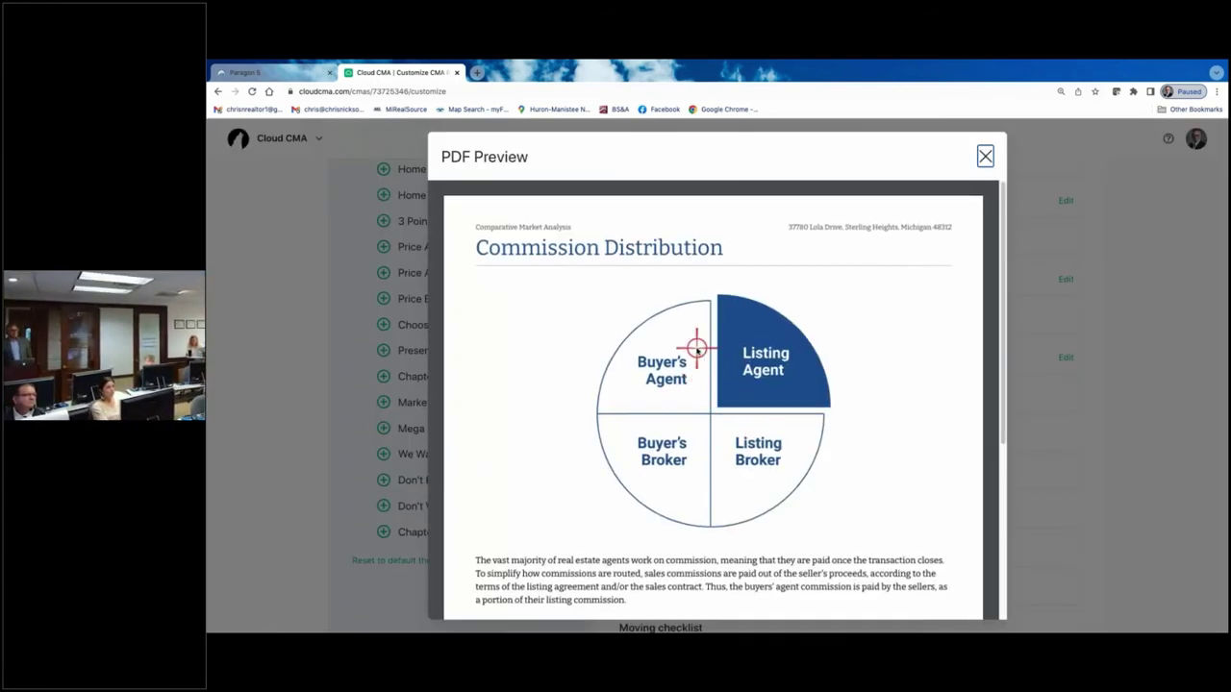
- After reviewing it, remove Commission distribution and Why you need a real estate professional
scroll(688, 365, "down", 1)
scroll(675, 385, "down", 2)
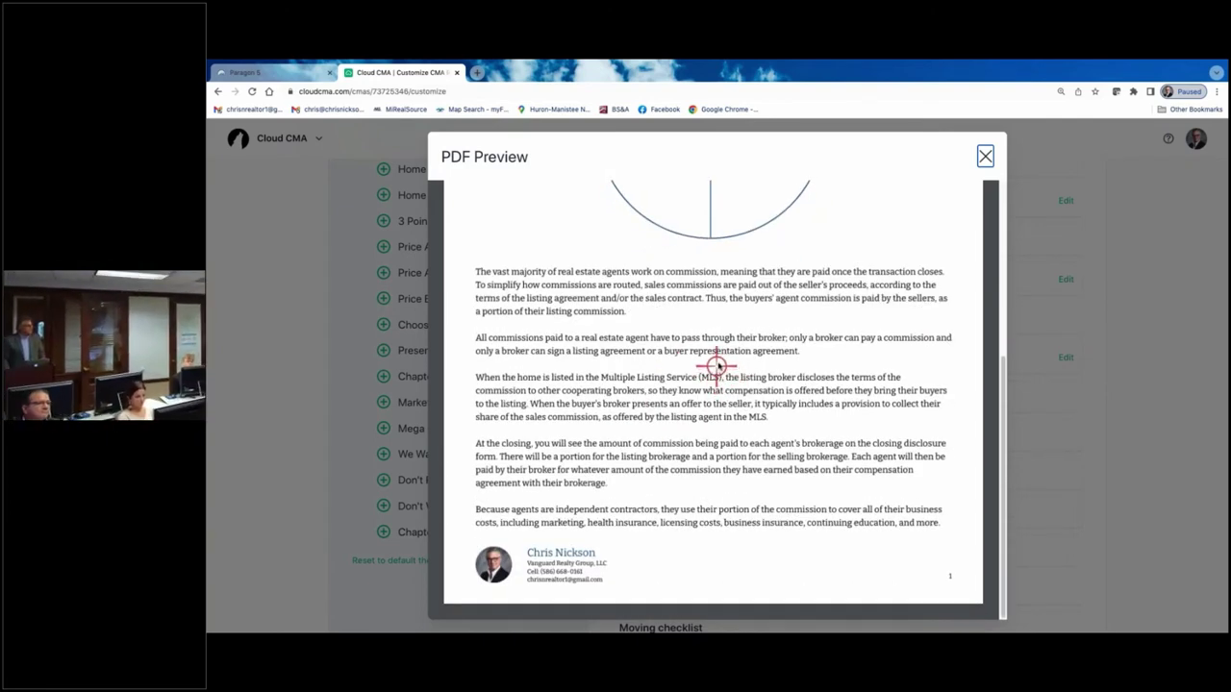
scroll(737, 357, "up", 3)
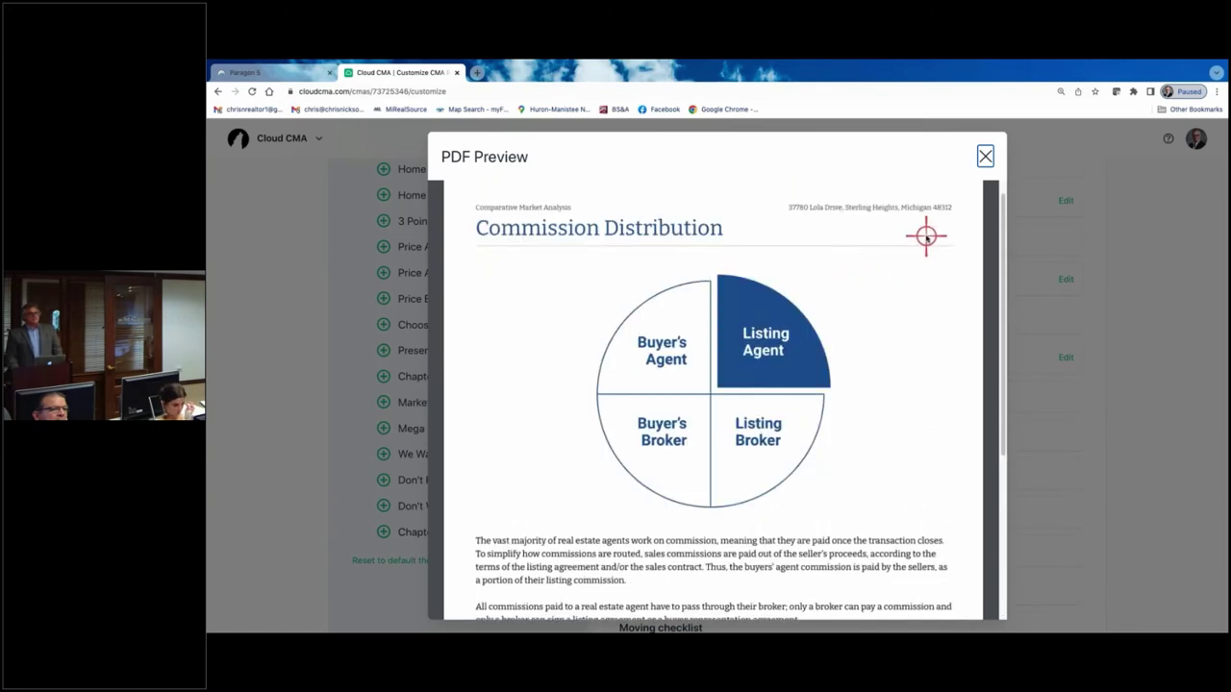
right_click(983, 156)
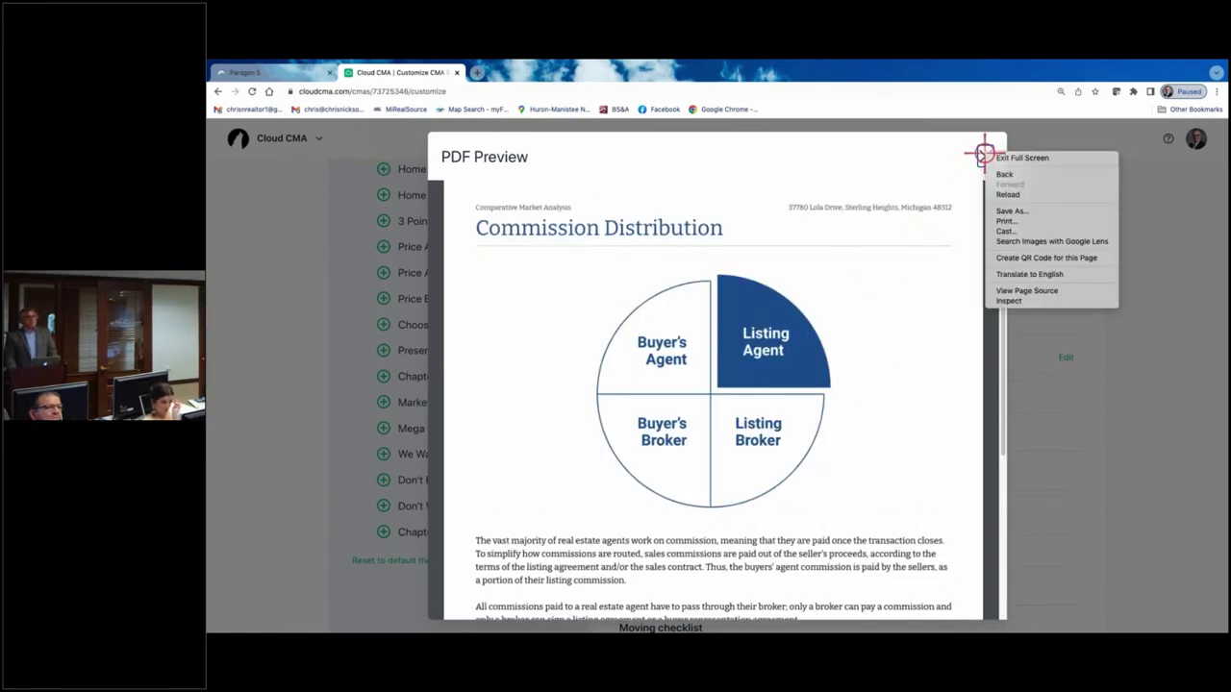
left_click(984, 155)
left_click(984, 155)
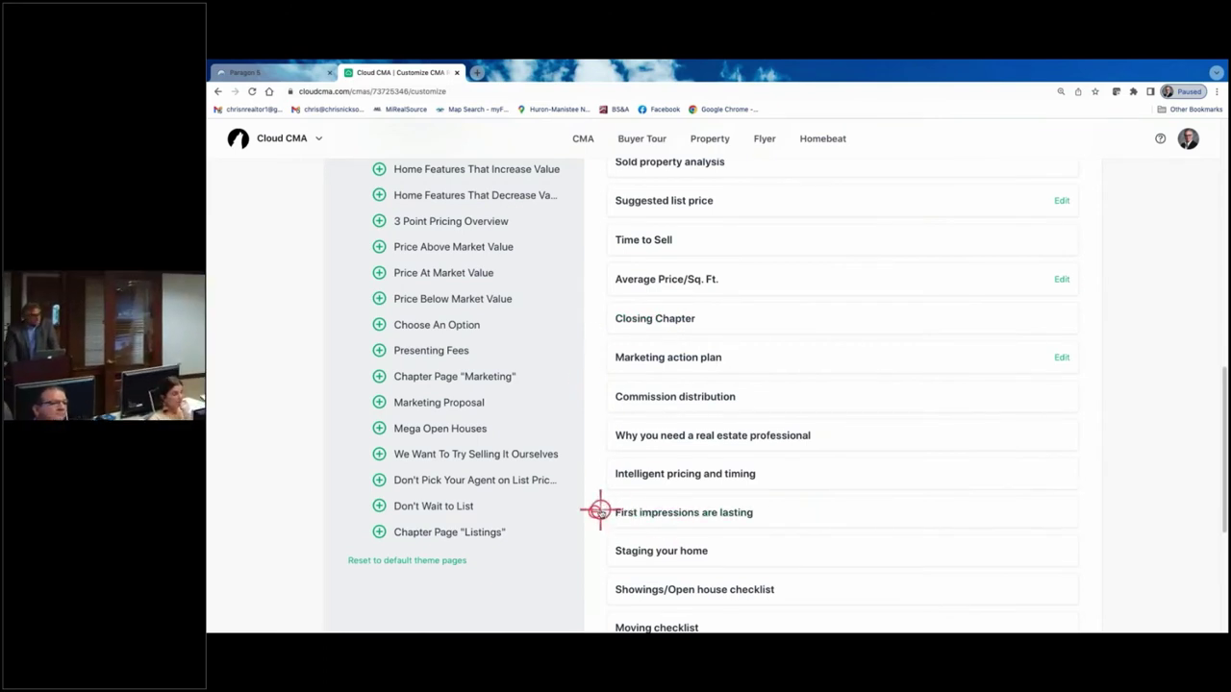
left_click(595, 396)
left_click(593, 396)
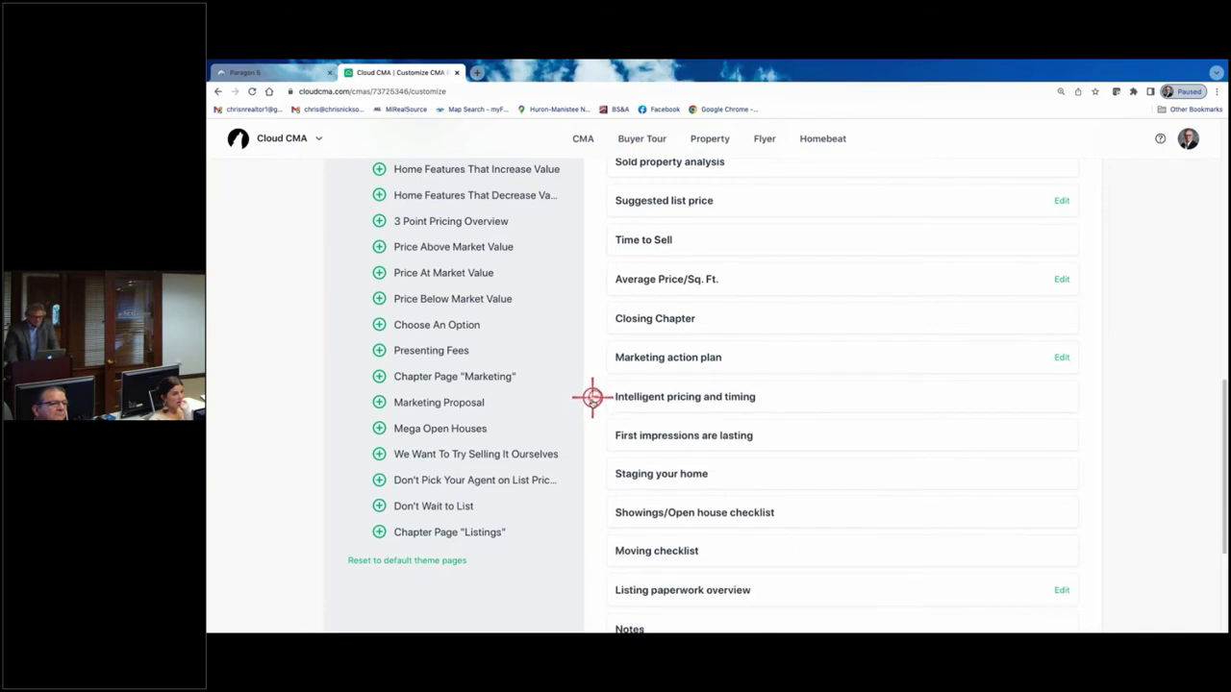
- Preview the Intelligent pricing and timing page
left_click(686, 401)
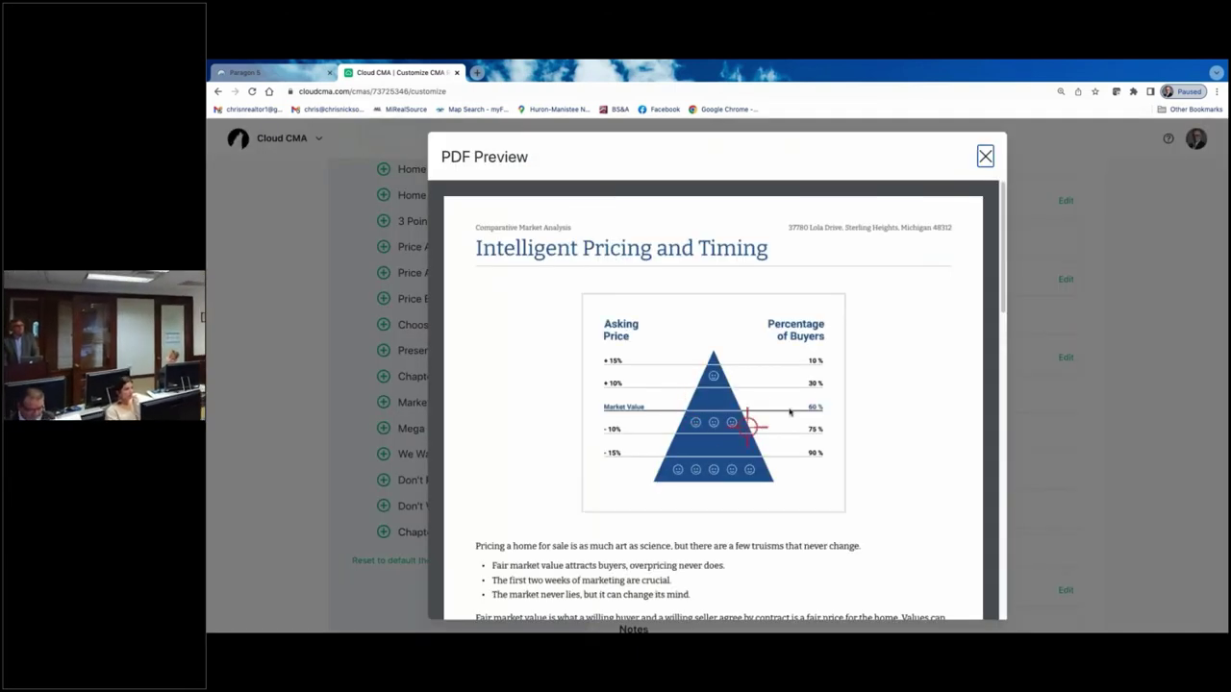
scroll(811, 382, "down", 2)
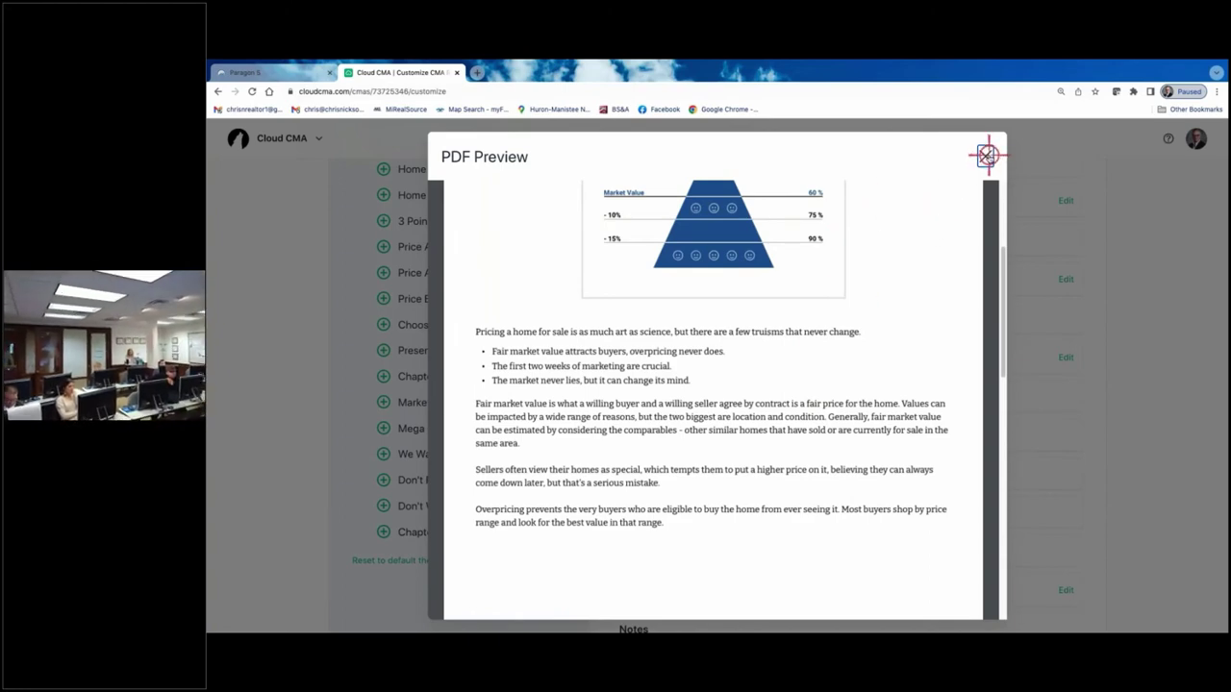
left_click(986, 156)
- Remove The Value of Your Home, Client testimonials, Notes and Moving checklist pages
scroll(659, 524, "down", 2)
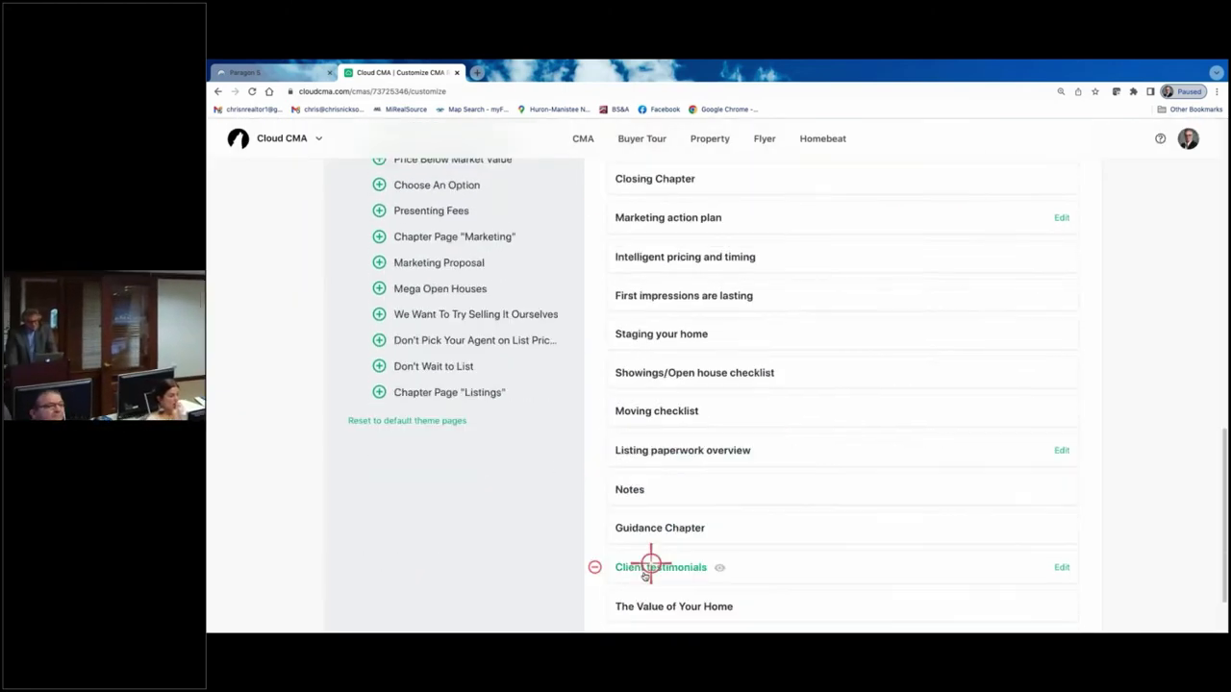
scroll(625, 523, "down", 1)
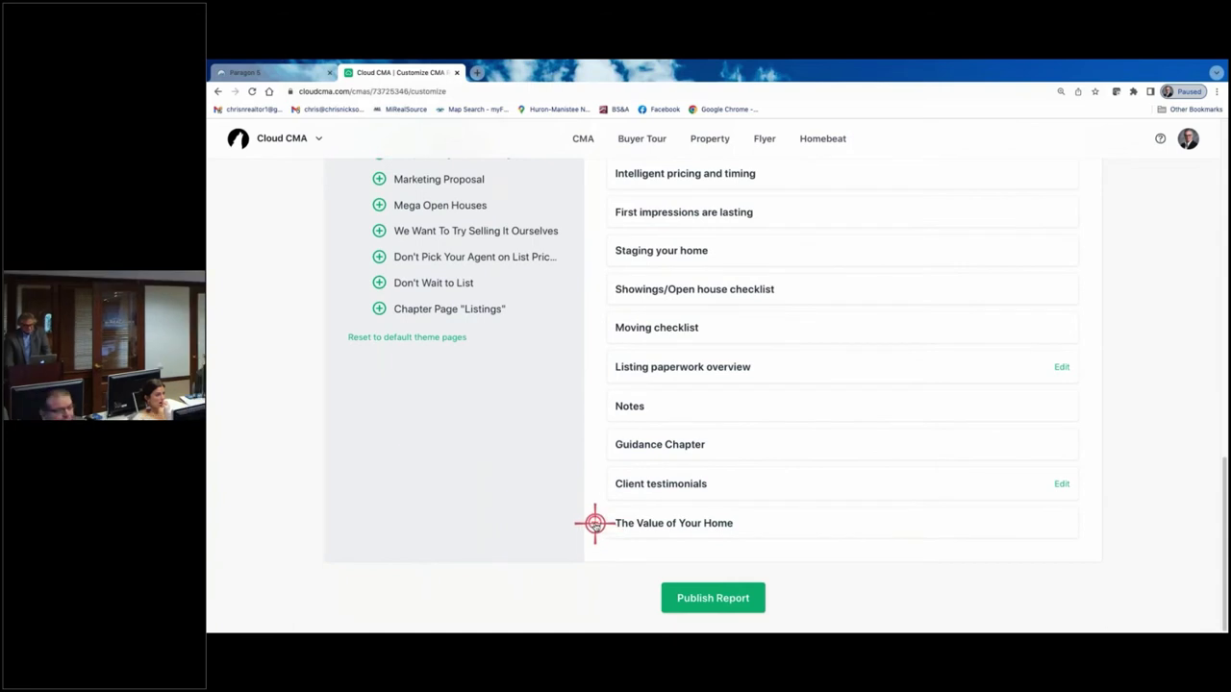
left_click(593, 523)
left_click(593, 522)
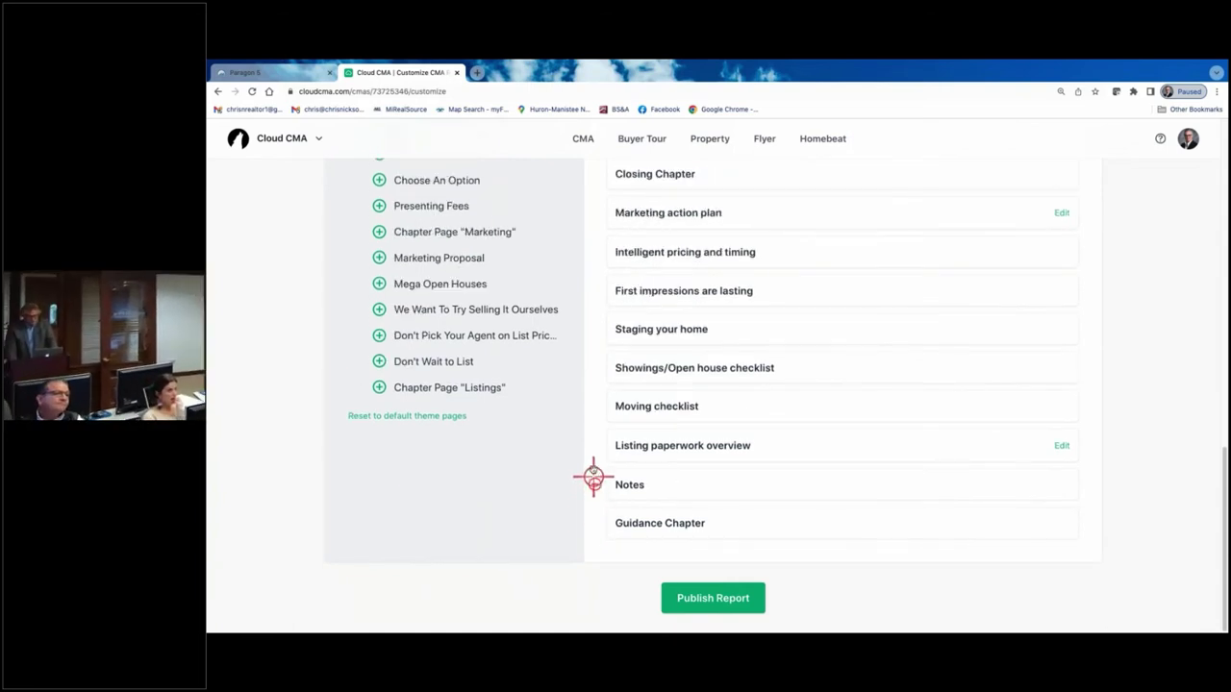
left_click(593, 477)
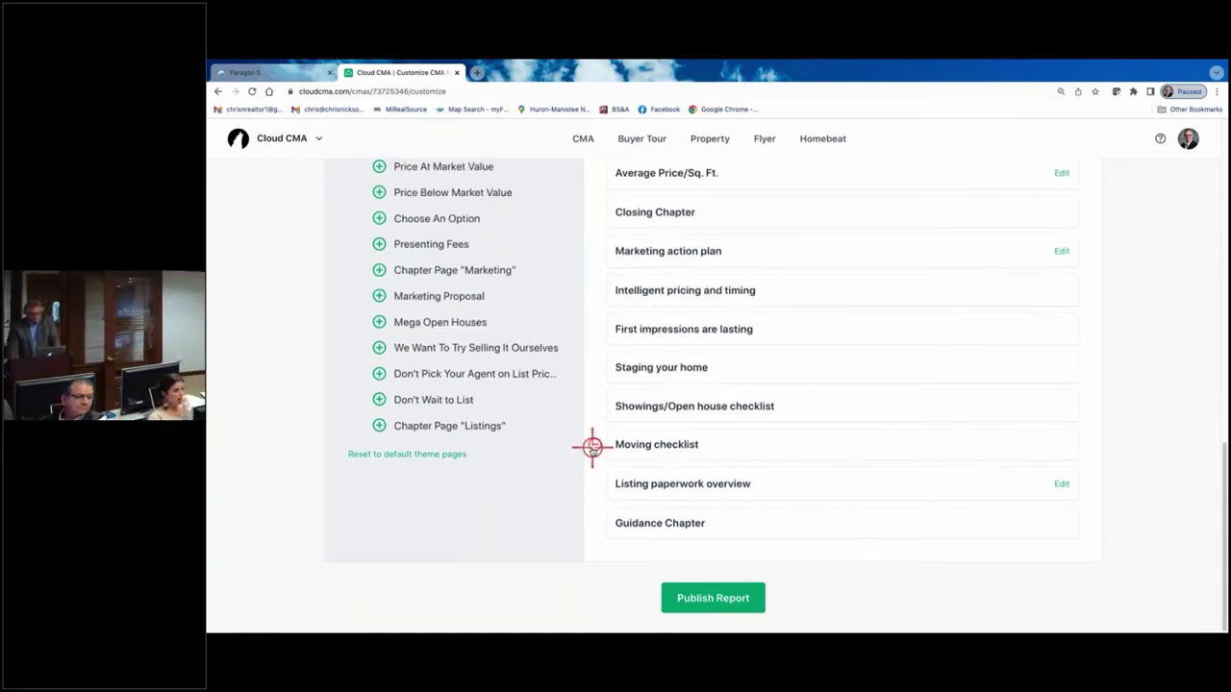
right_click(588, 439)
key("Escape")
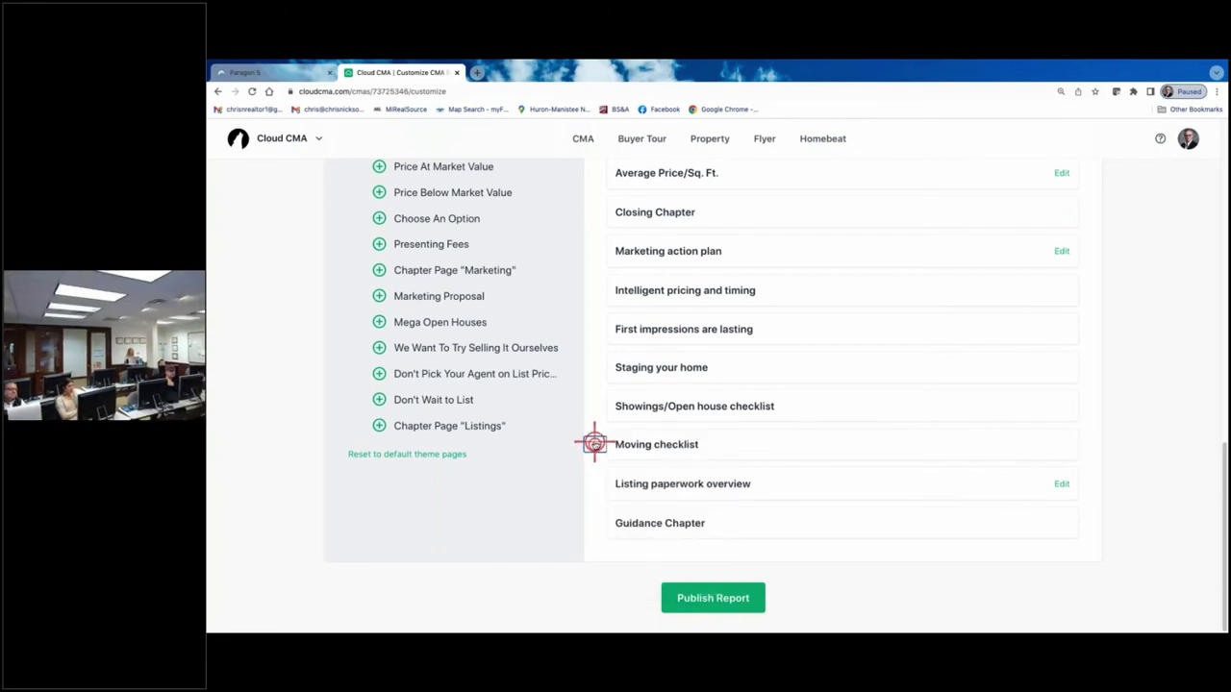
left_click(595, 444)
- Remove Staging your home, First impressions, Showings/Open house checklist, Listing paperwork overview and Closing Chapter
right_click(596, 406)
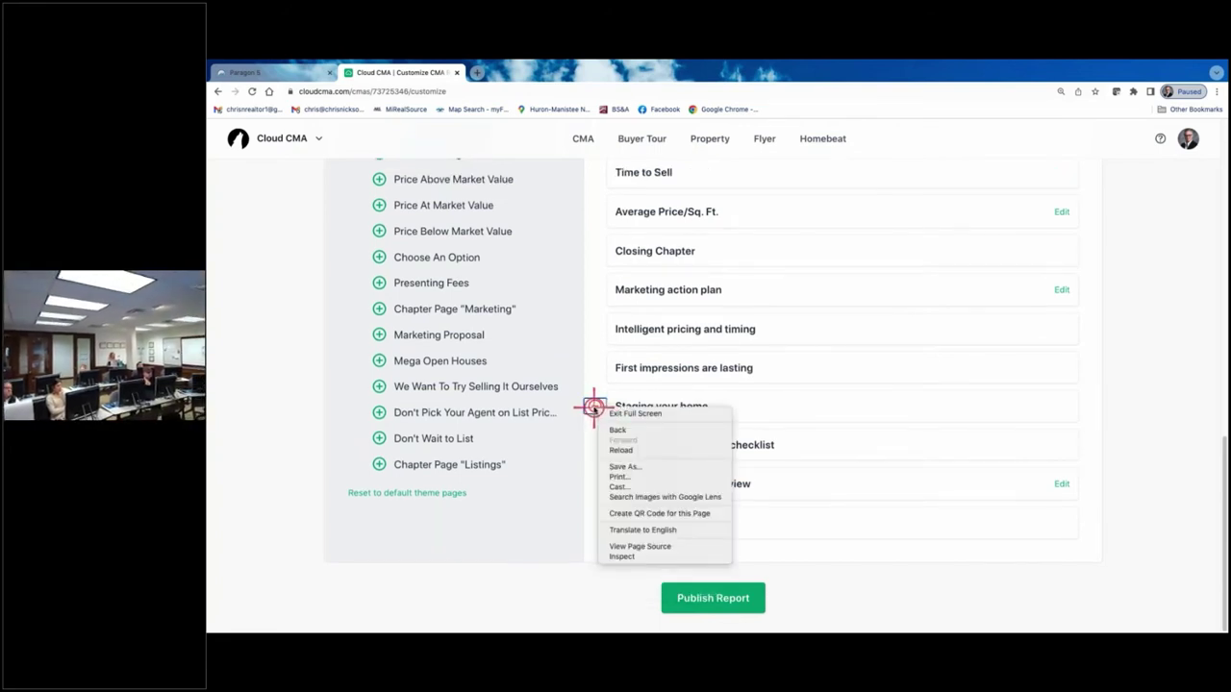
key("Escape")
left_click(593, 406)
left_click(593, 405)
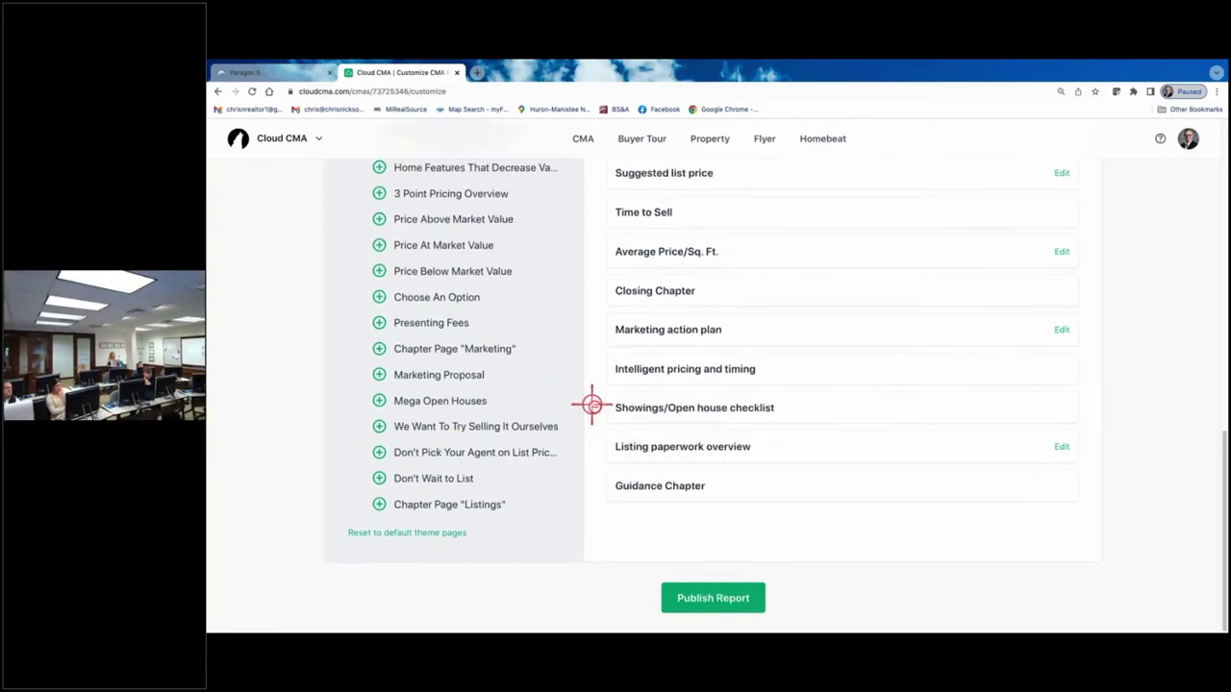
left_click(592, 405)
left_click(594, 408)
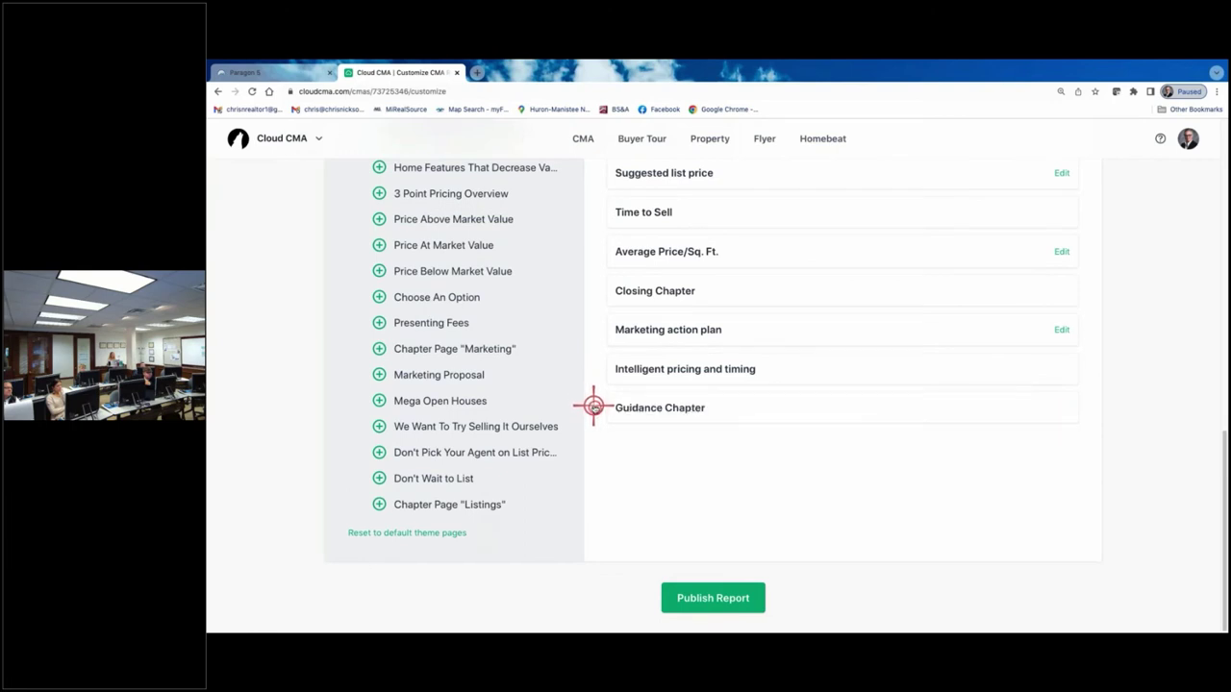
scroll(619, 329, "up", 1)
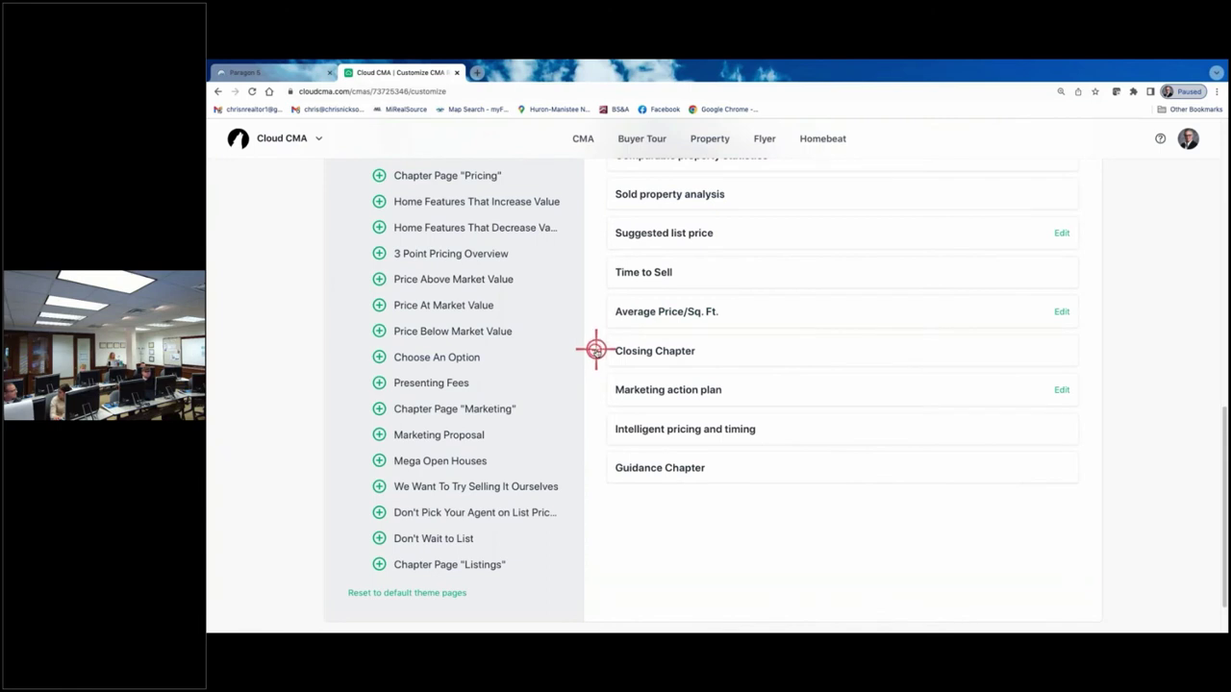
left_click(594, 350)
right_click(594, 351)
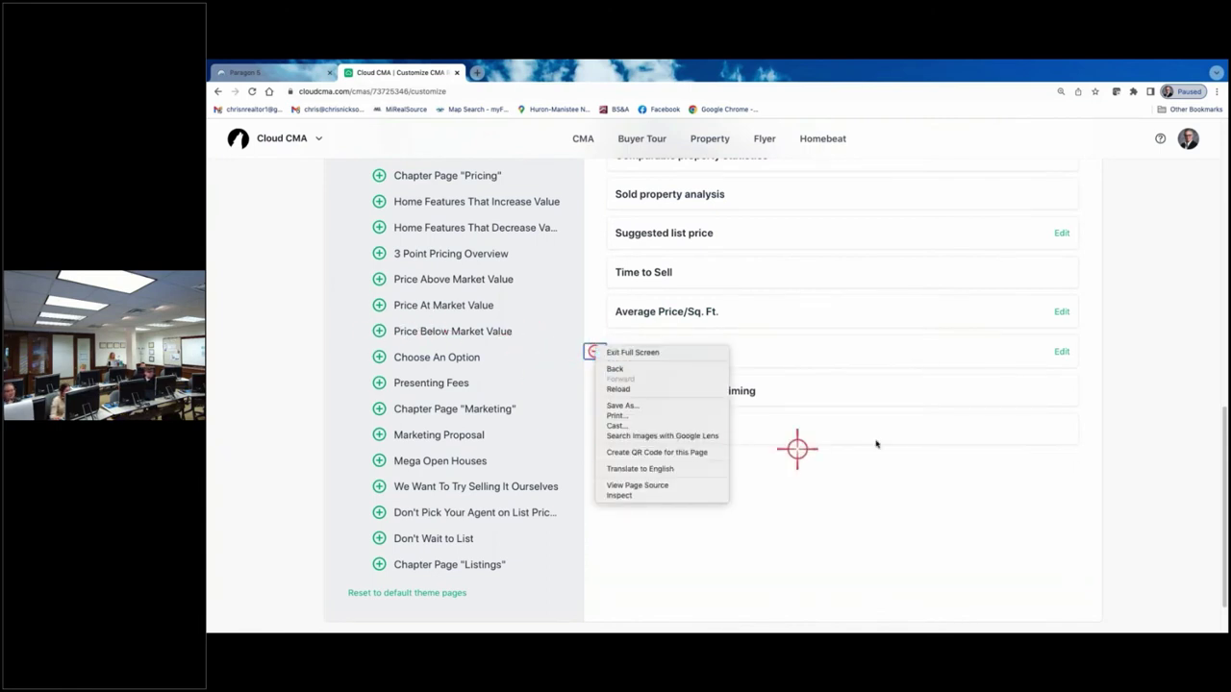
left_click(800, 450)
scroll(558, 288, "up", 10)
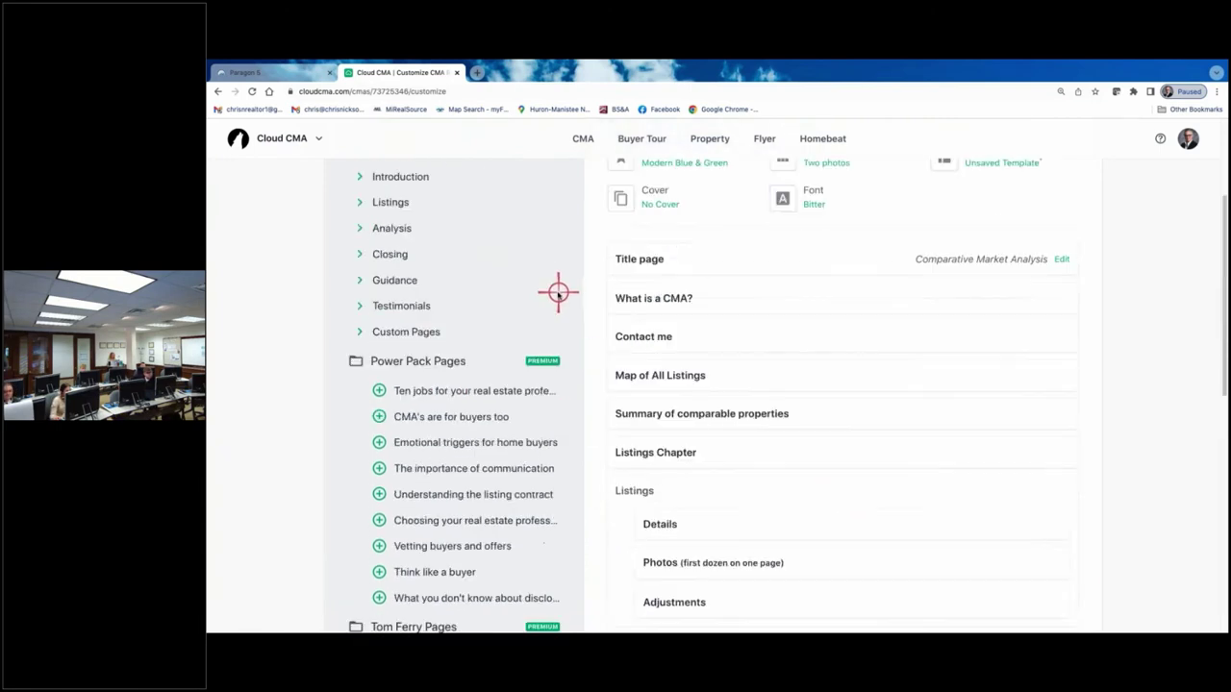
- Expand the Standard Closing pages and add Closing Chapter back into the report
left_click(360, 254)
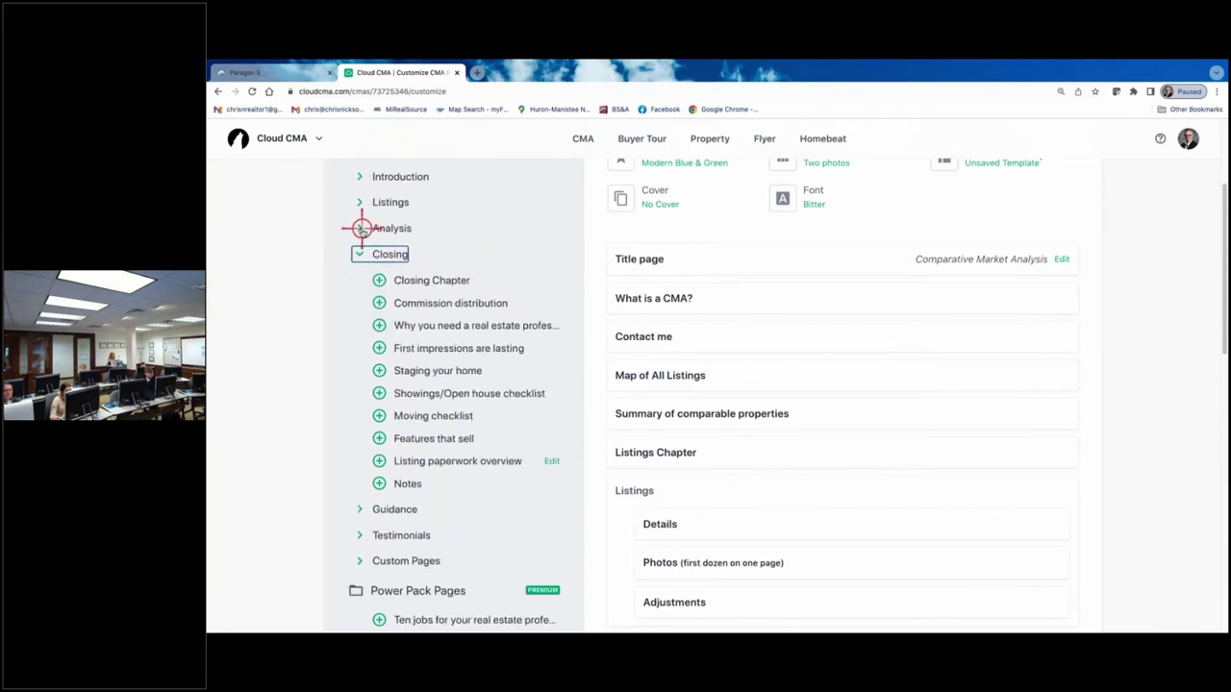
left_click(377, 280)
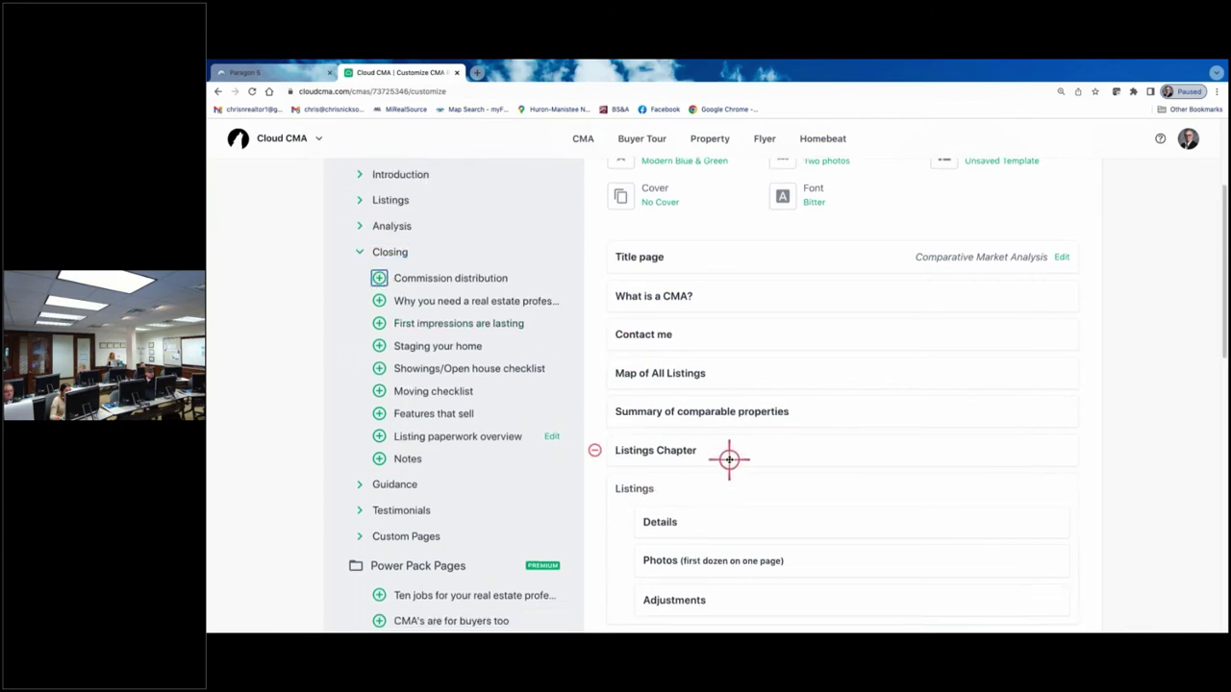
scroll(729, 459, "down", 4)
scroll(670, 333, "up", 2)
scroll(660, 321, "up", 2)
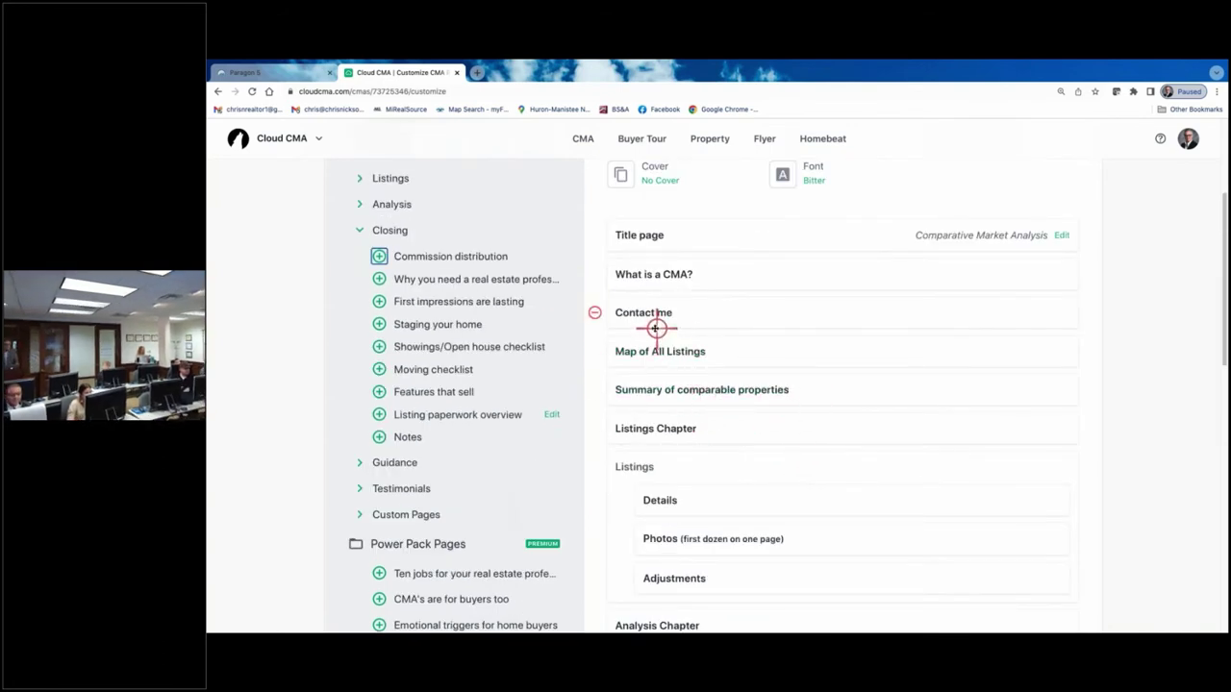
- Try dragging a row in the page list, then reload the customize page
right_click(701, 308)
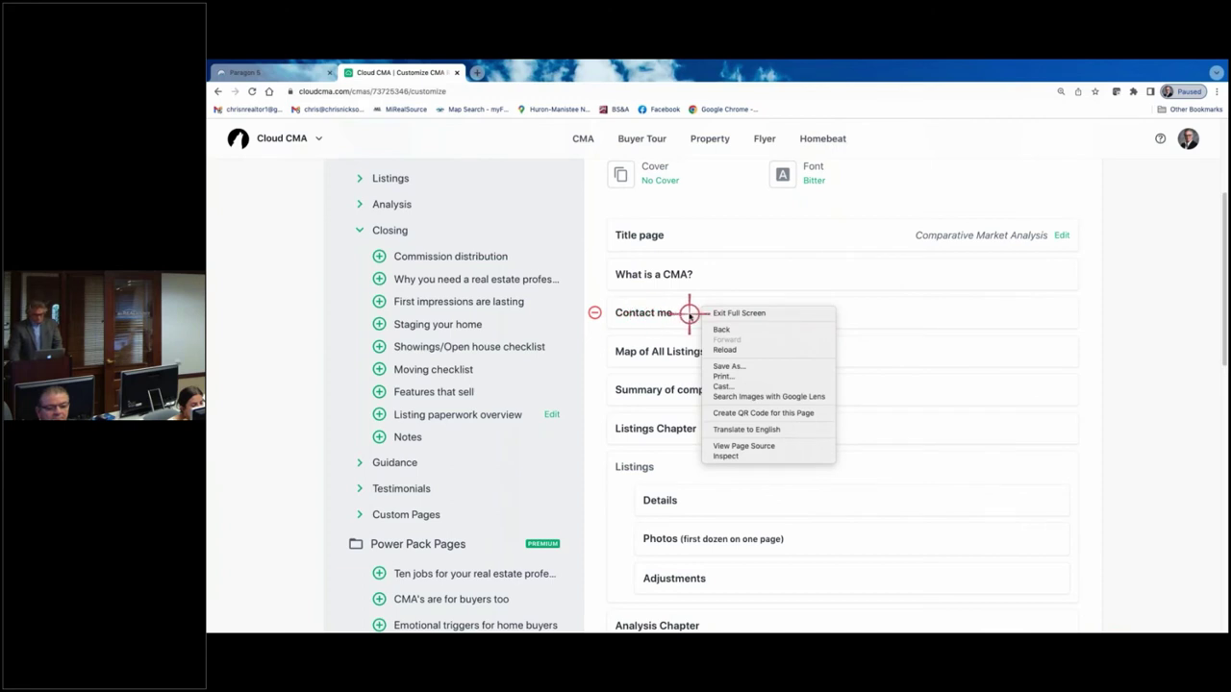
left_click(686, 313)
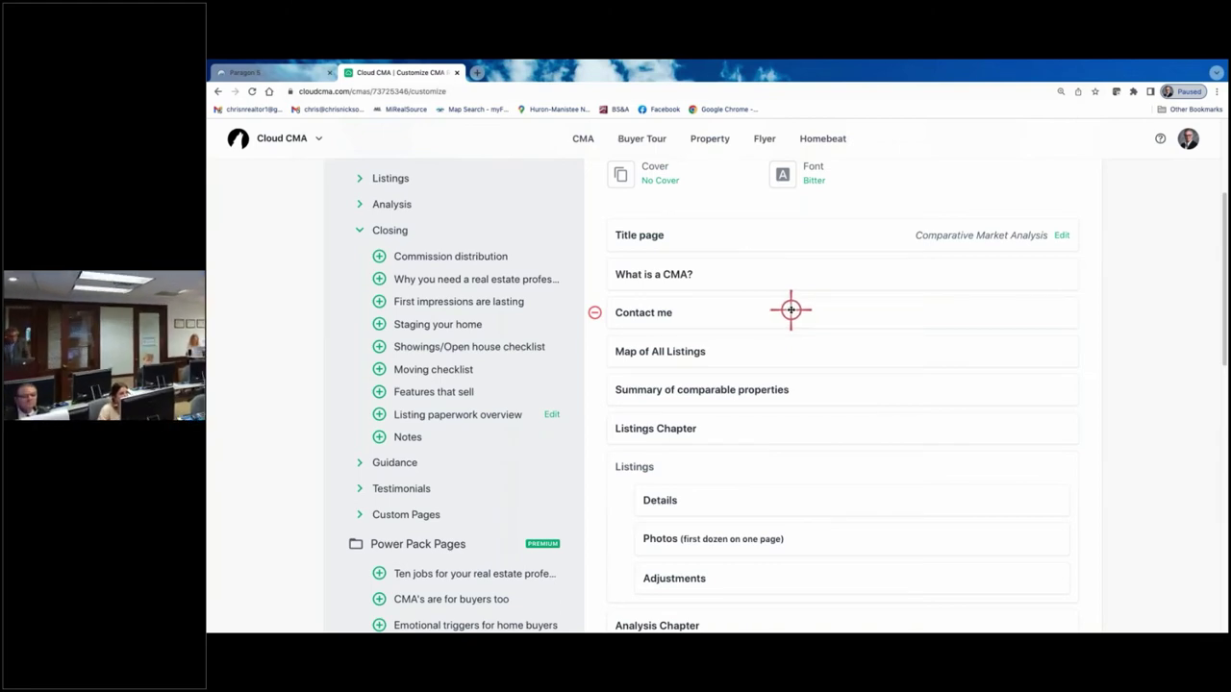
left_click_drag(791, 312, 797, 387)
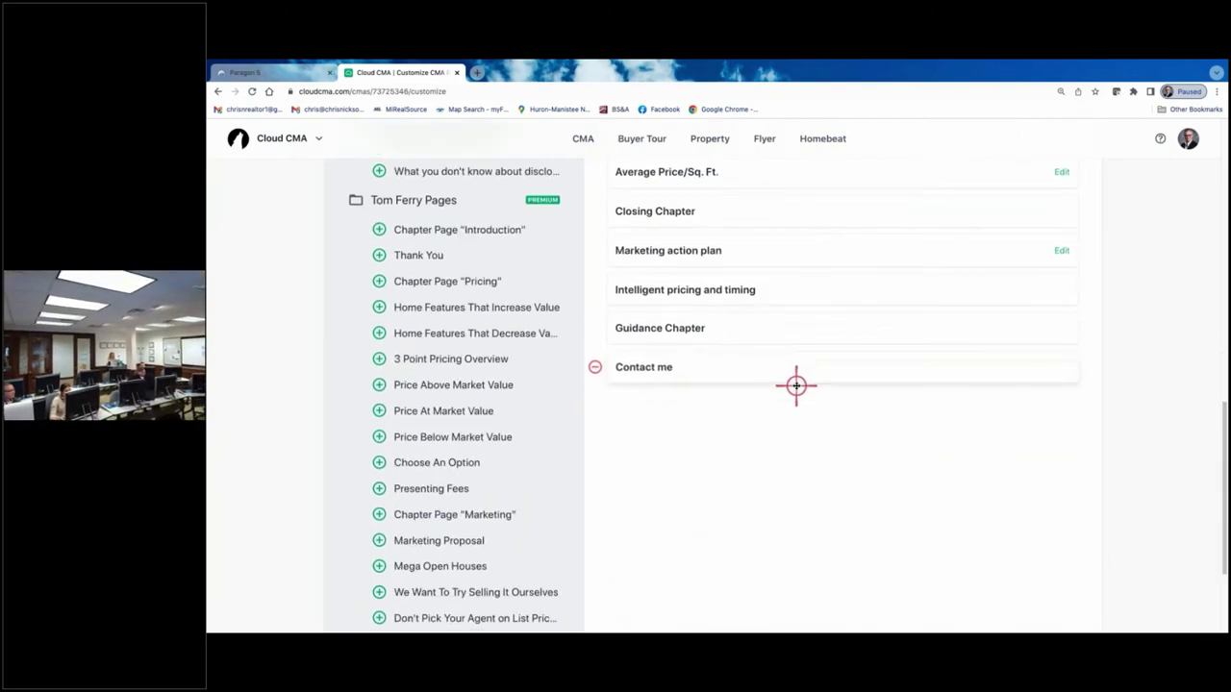
right_click(798, 509)
left_click(804, 513)
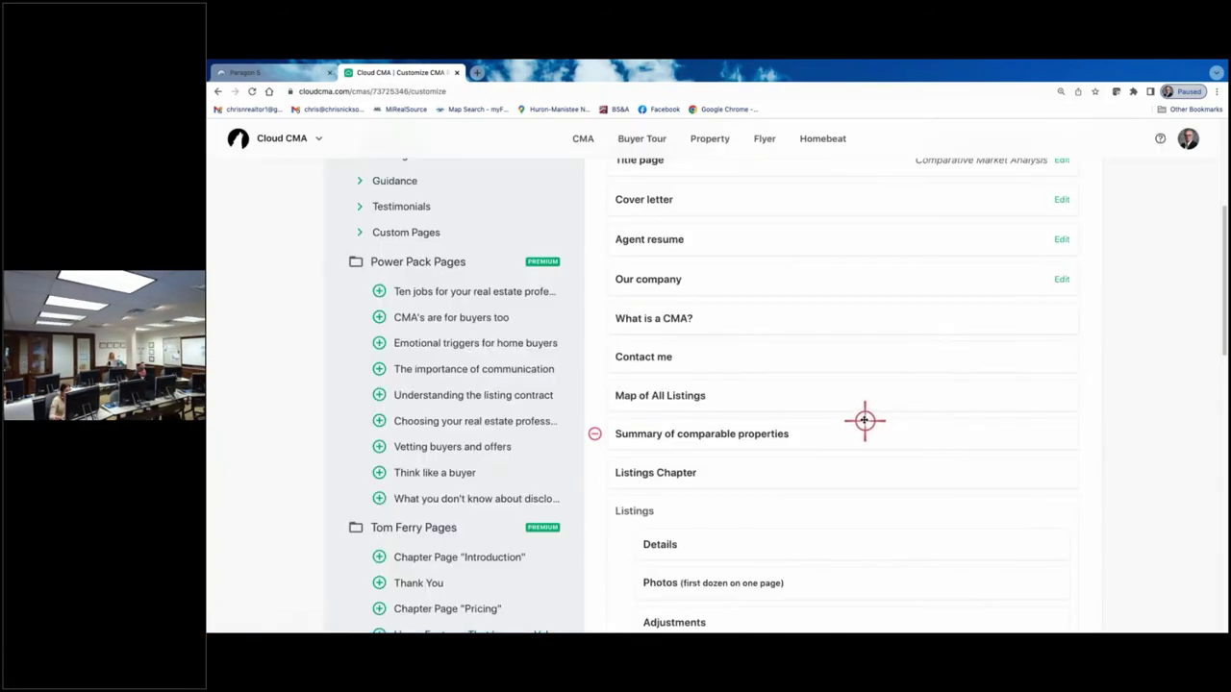
- Remove The Value of Your Home and drag Contact me below Client testimonials
scroll(859, 419, "down", 20)
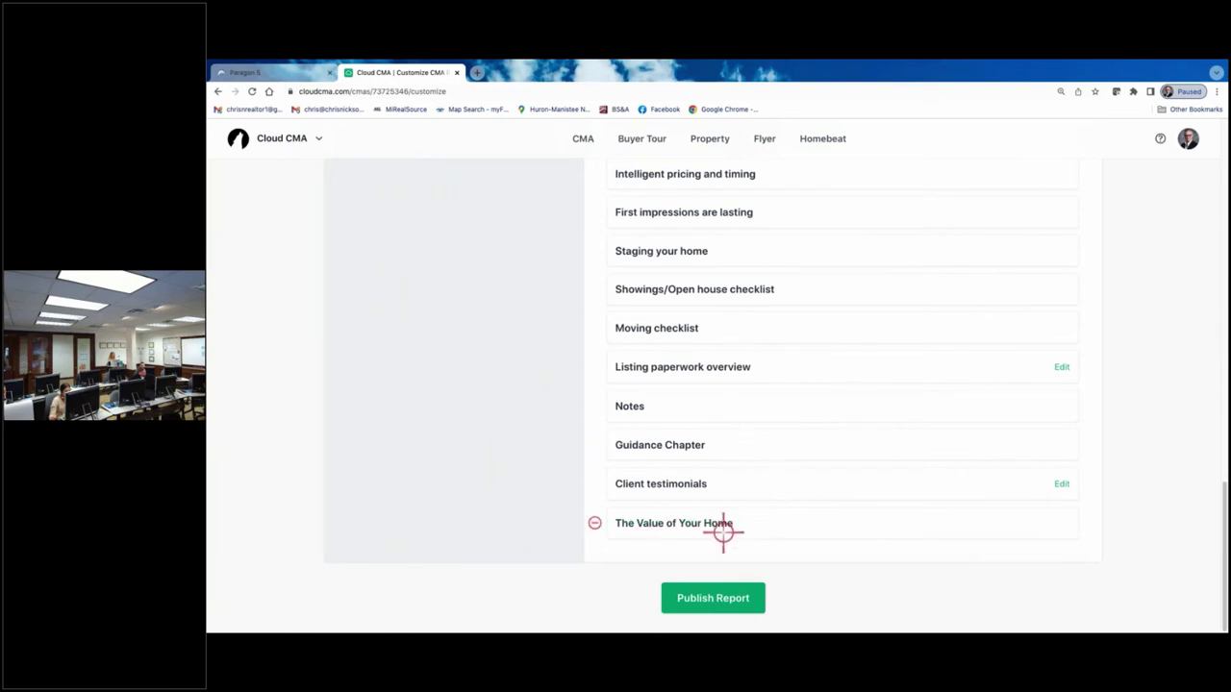
left_click(596, 524)
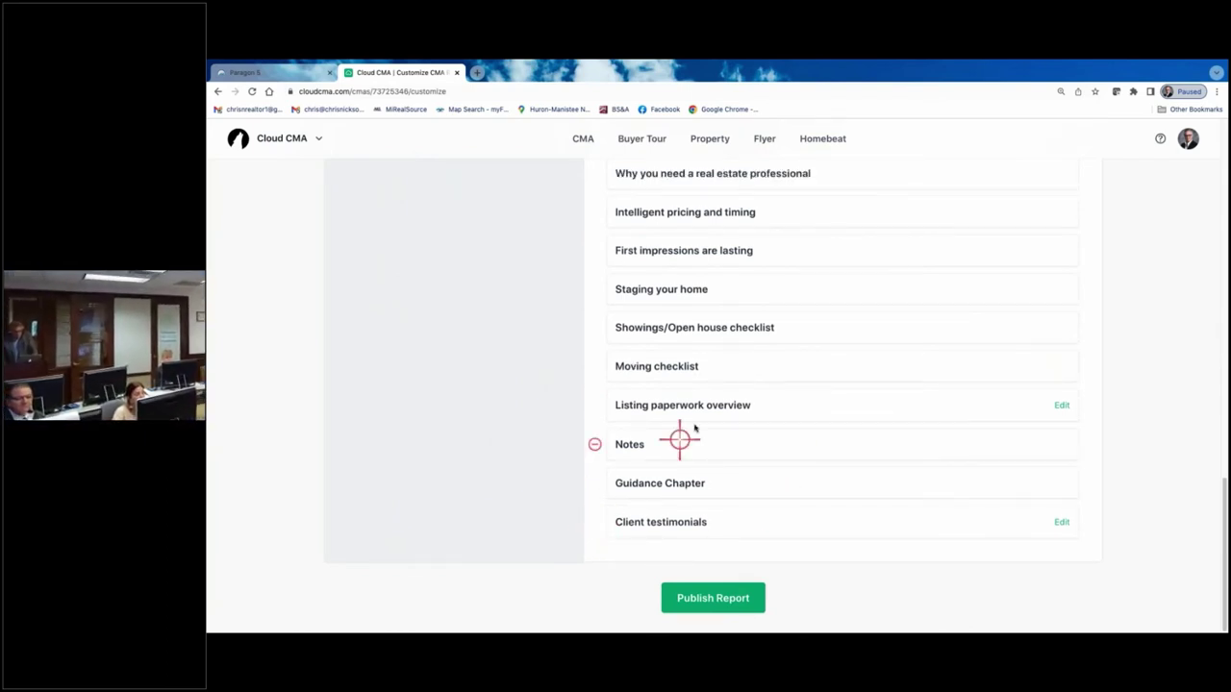
scroll(680, 440, "up", 20)
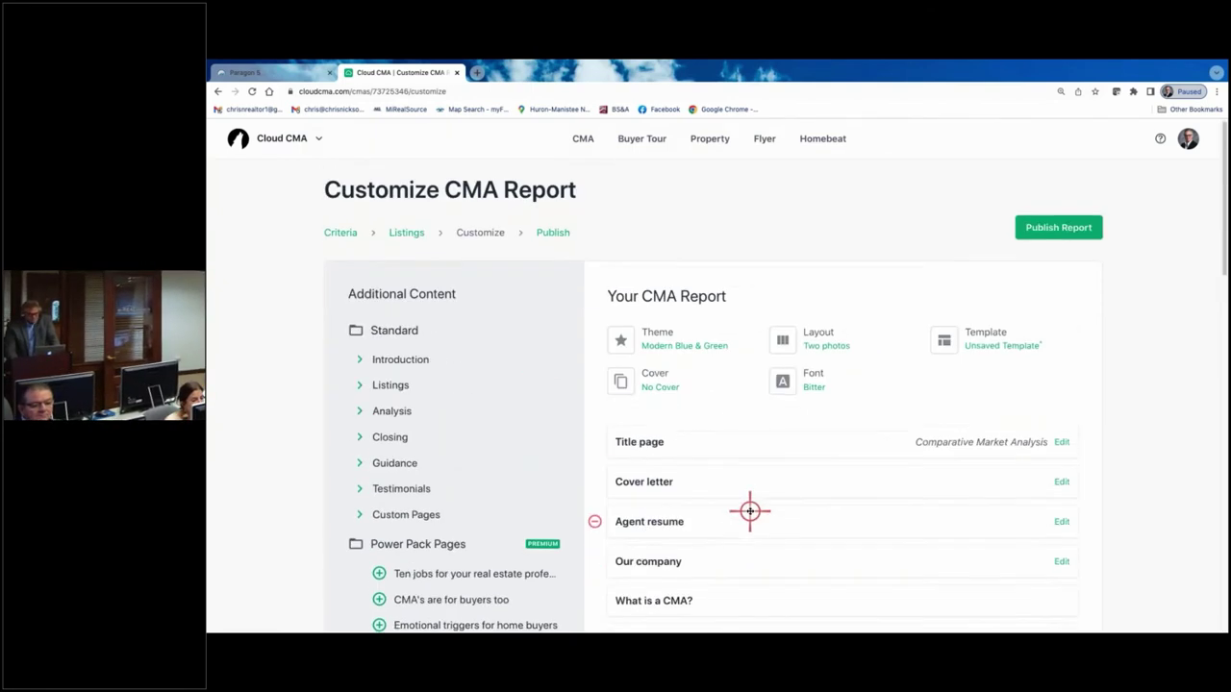
scroll(750, 510, "down", 2)
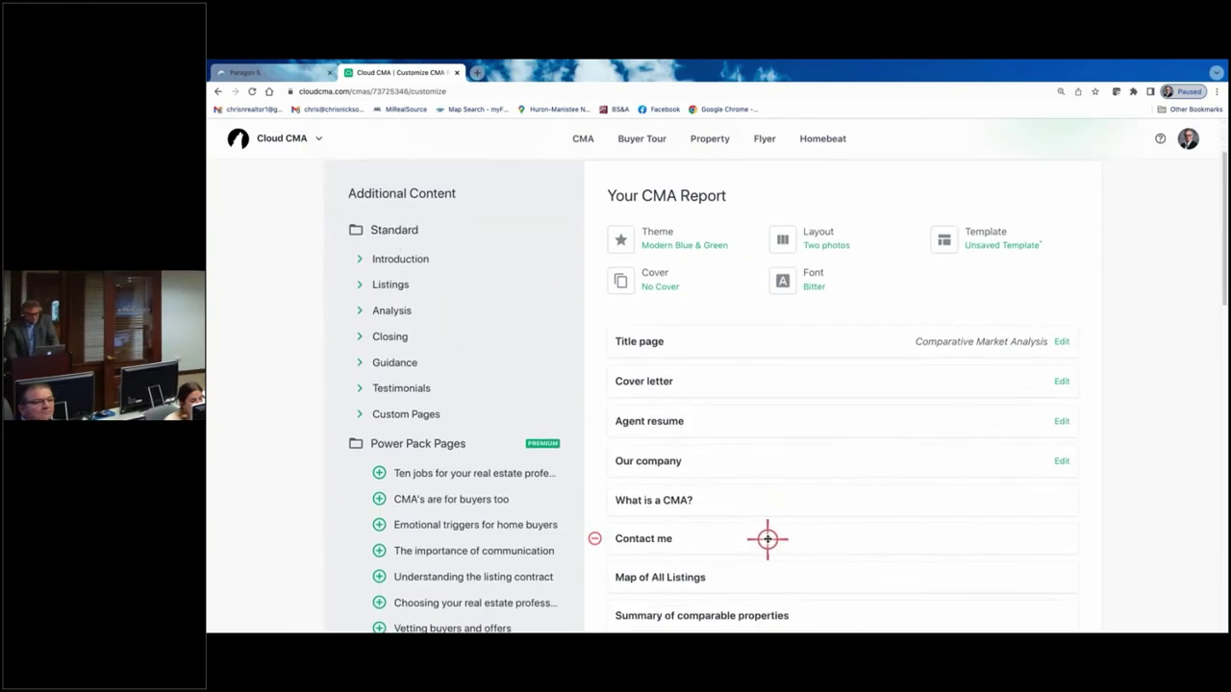
left_click_drag(766, 540, 782, 514)
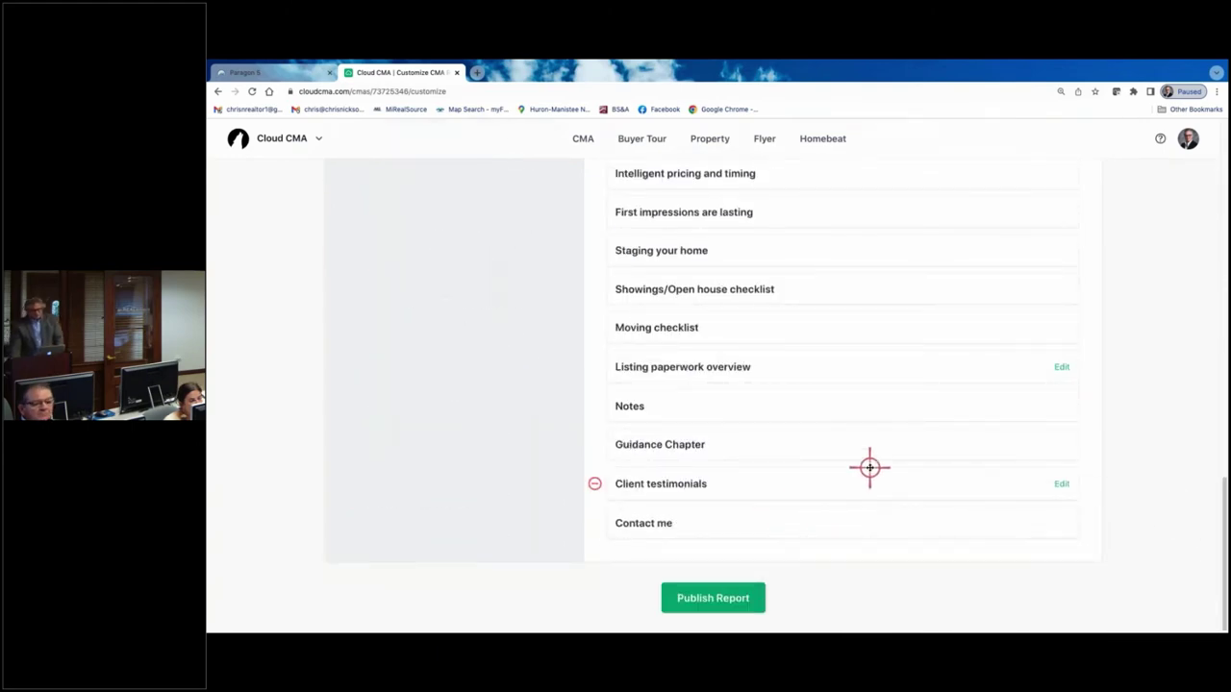
scroll(869, 467, "up", 10)
scroll(871, 467, "up", 2)
scroll(881, 463, "up", 4)
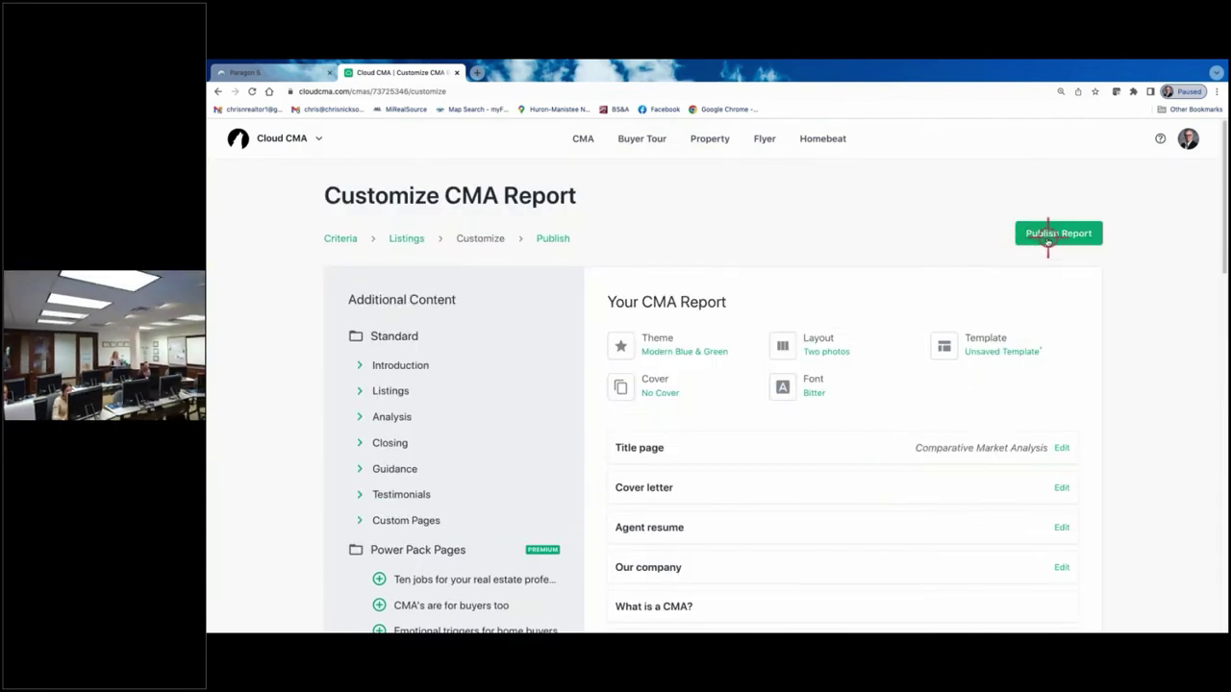
- Save the report's current 32 pages as a custom template named with the client's surname
left_click(993, 354)
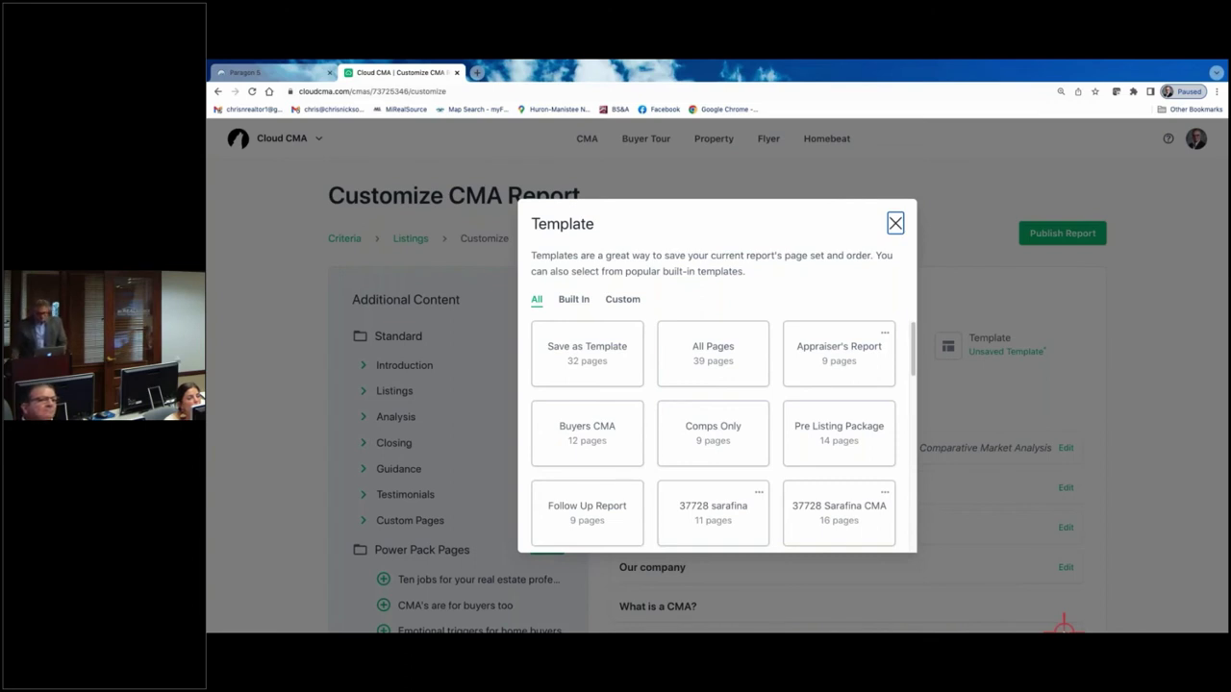
left_click(594, 356)
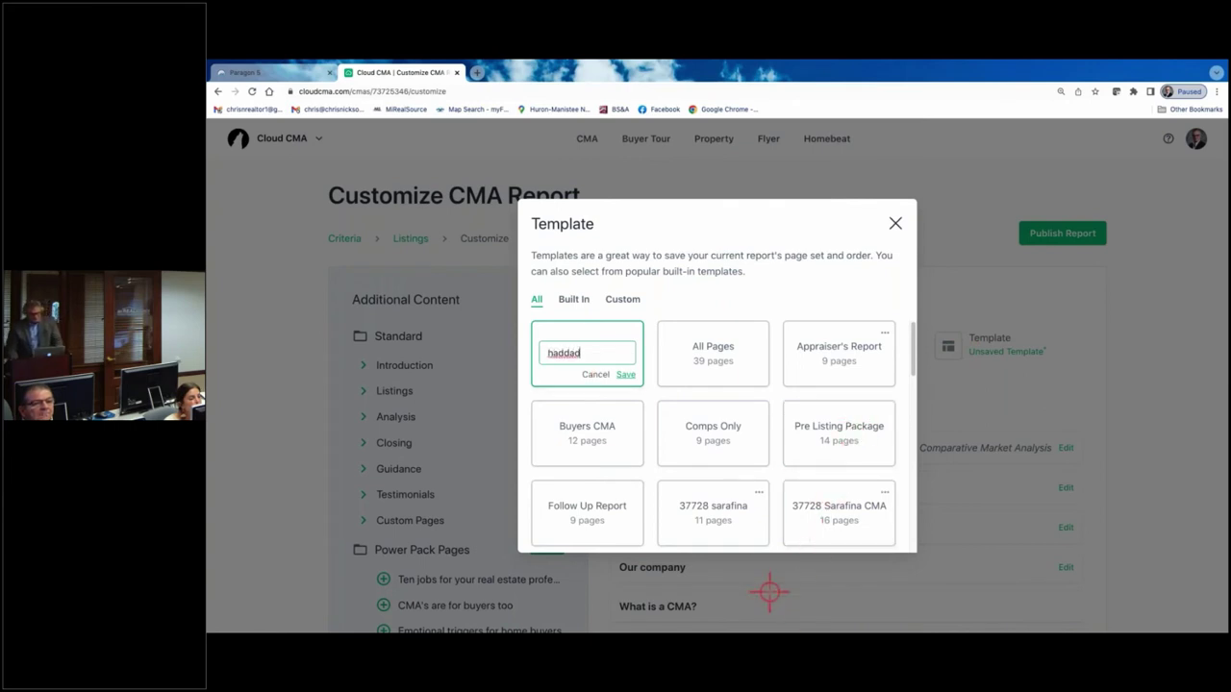
left_click(625, 374)
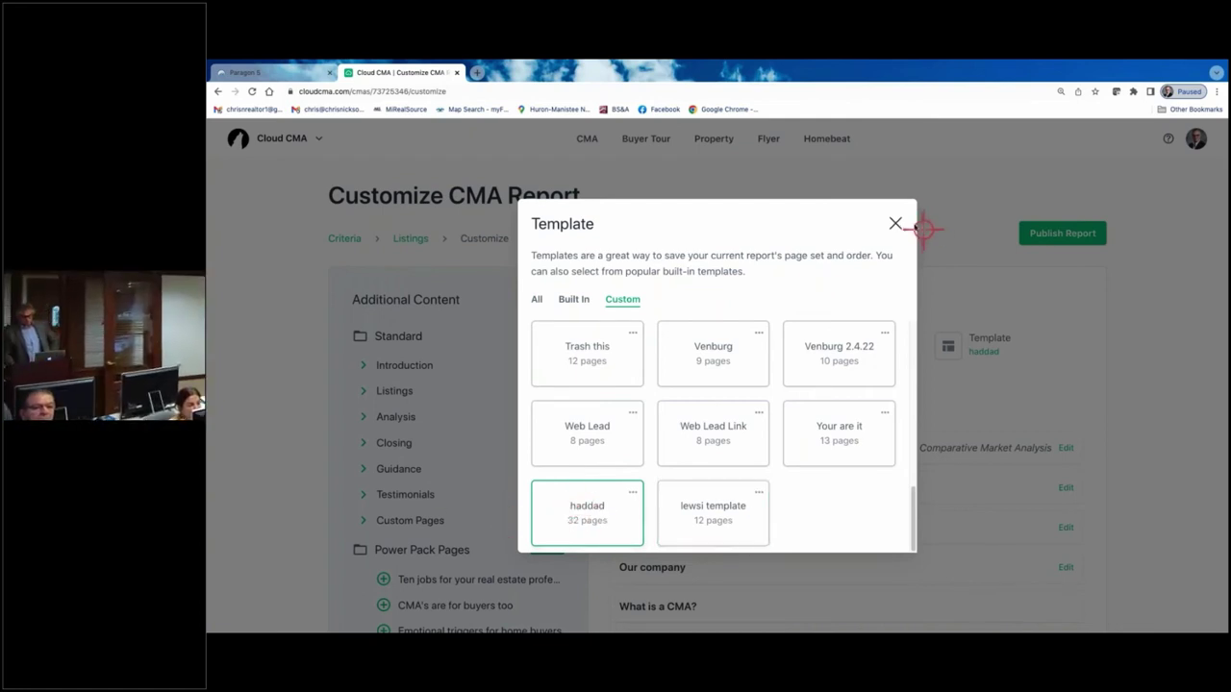
left_click(893, 221)
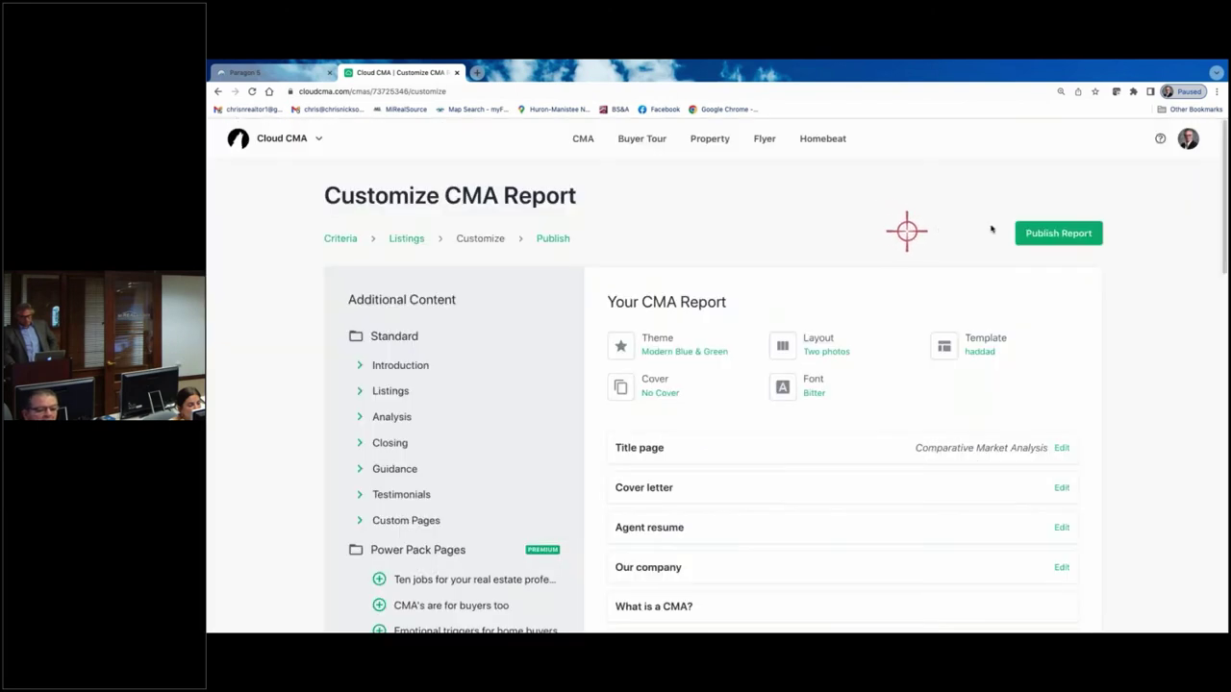
- Publish the customized report and open the finished 41-page PDF
left_click(1049, 232)
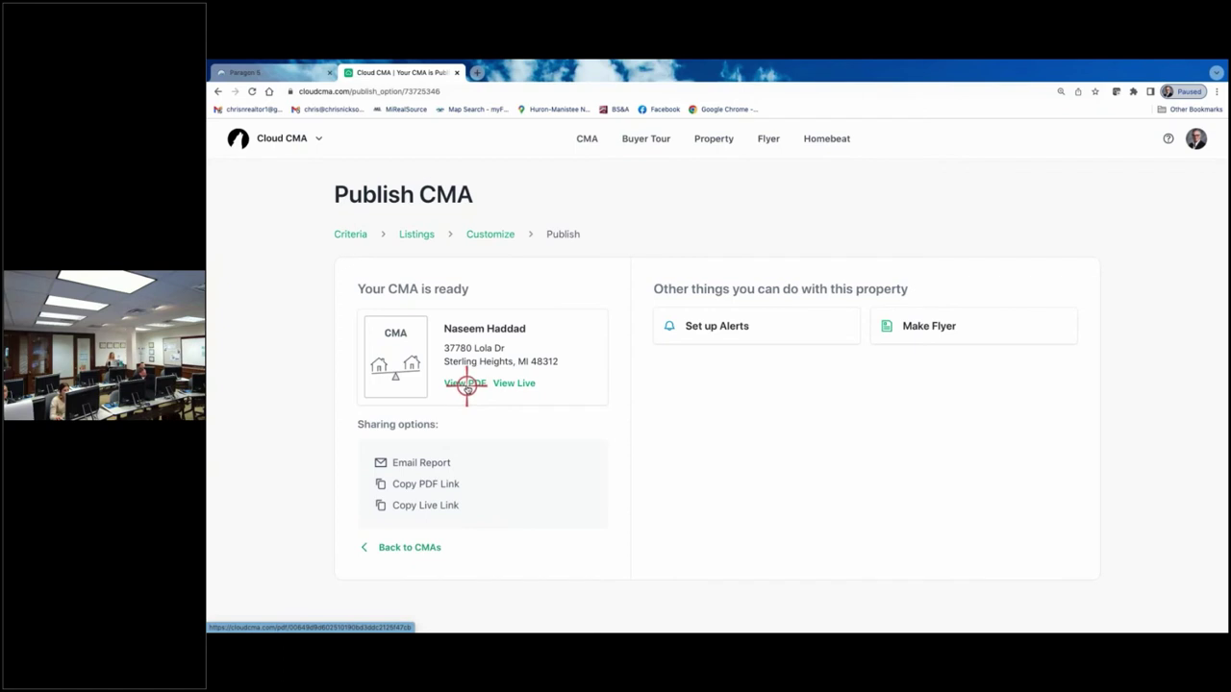
left_click(466, 383)
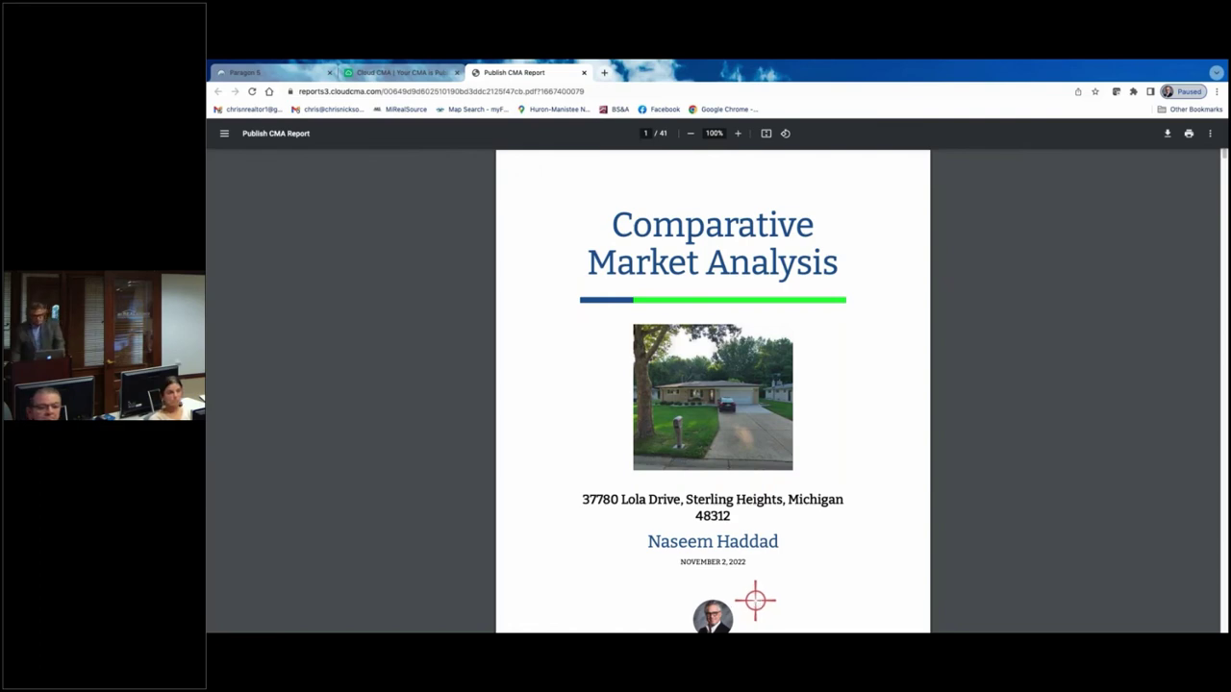
- Scroll through the published PDF's listing photo pages, then go back to the Cloud CMA tab
scroll(754, 363, "down", 3)
scroll(754, 363, "down", 3)
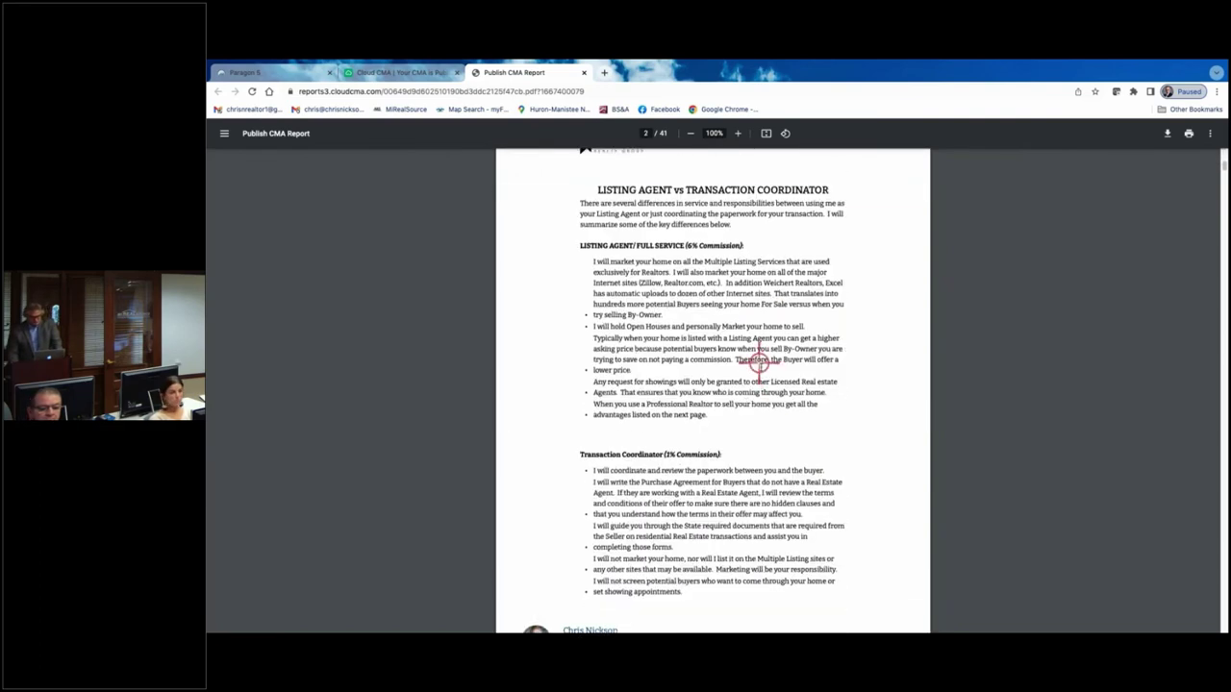
scroll(799, 437, "down", 1)
scroll(799, 437, "down", 15)
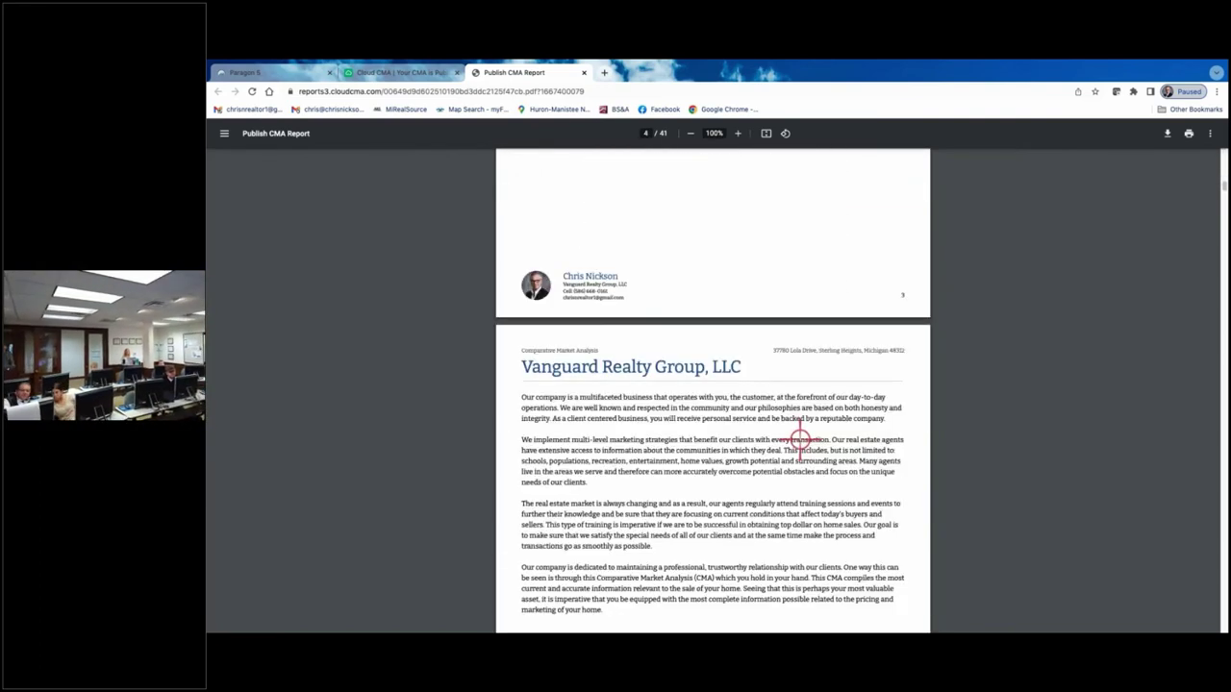
scroll(799, 440, "down", 12)
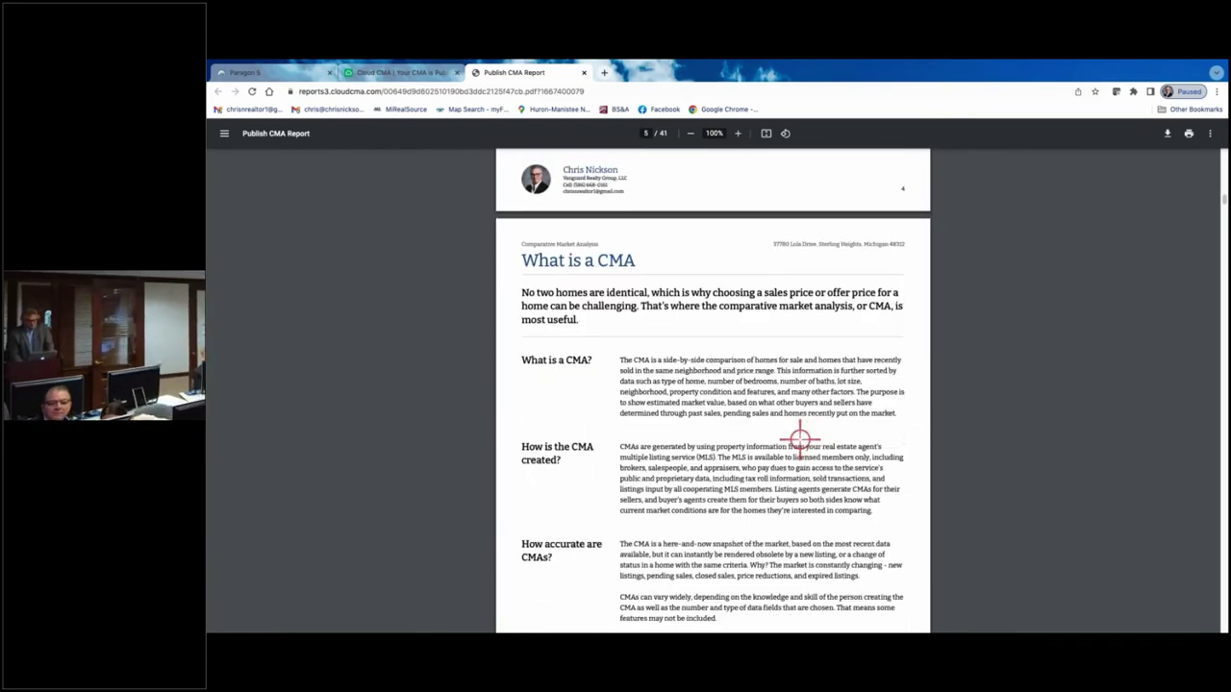
scroll(799, 439, "down", 12)
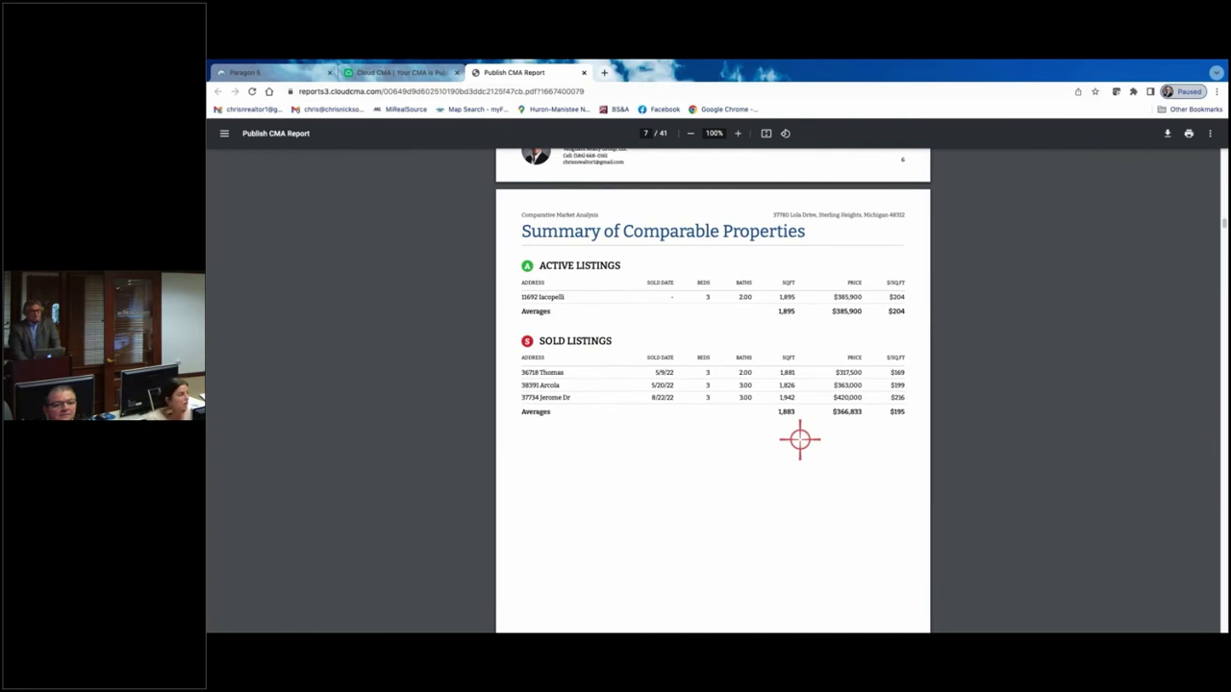
scroll(799, 439, "down", 14)
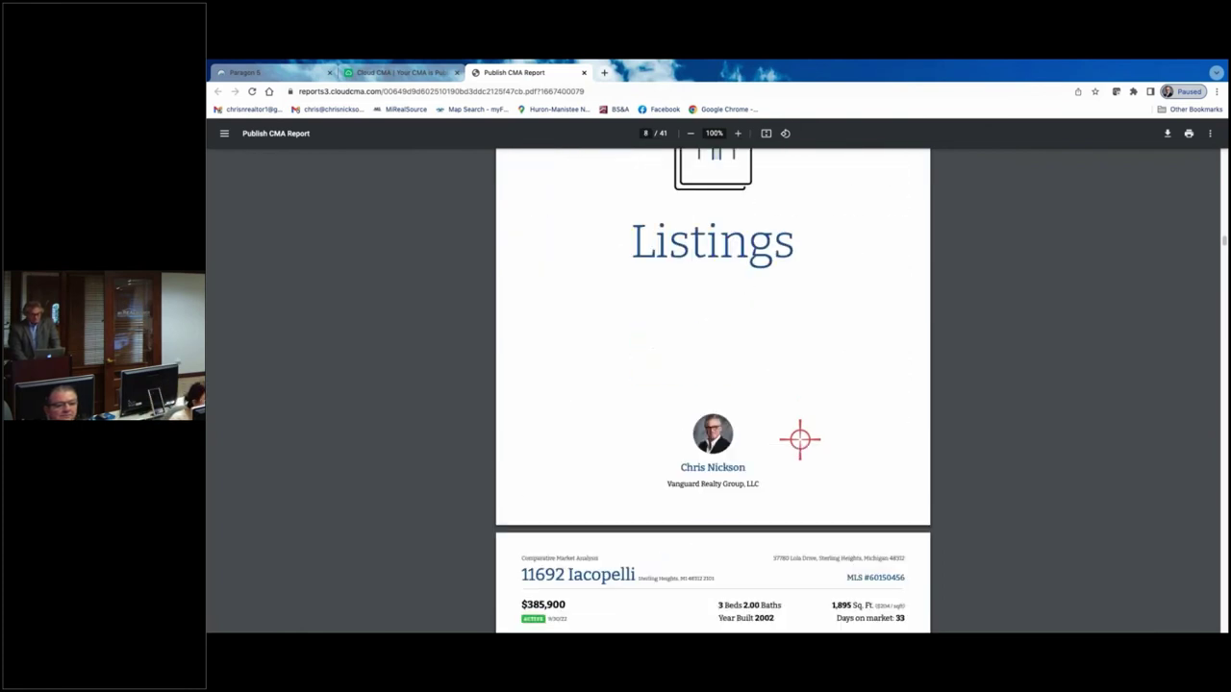
scroll(799, 439, "down", 2)
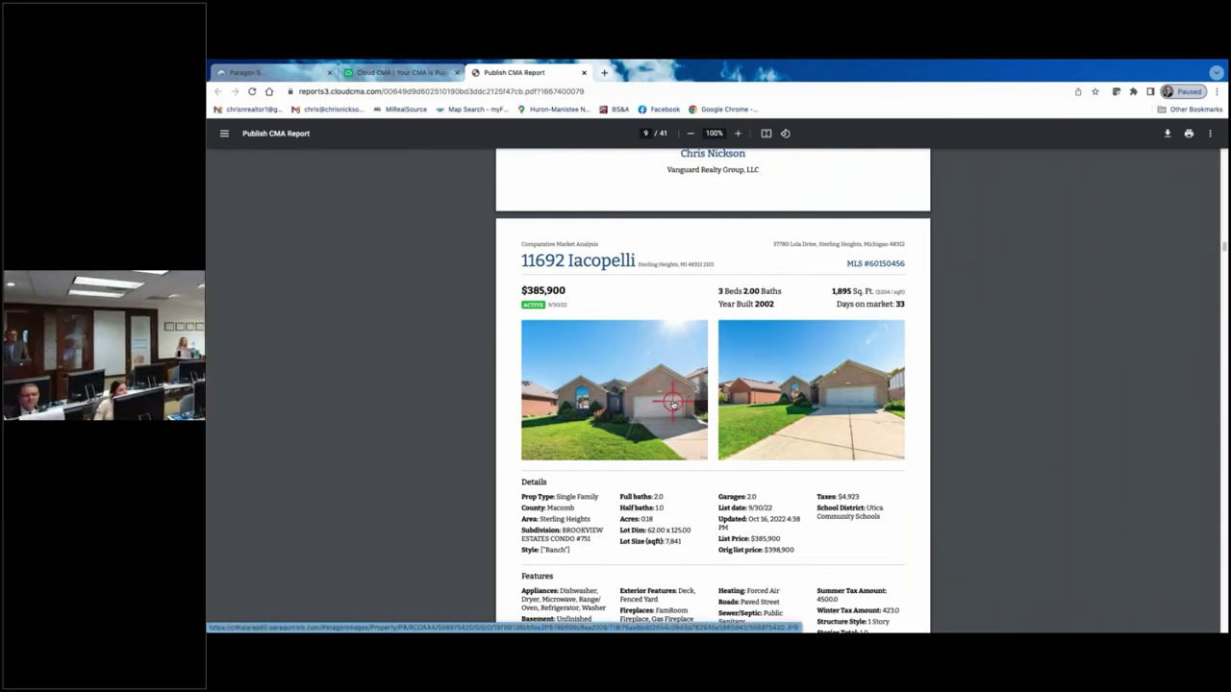
scroll(673, 402, "down", 1)
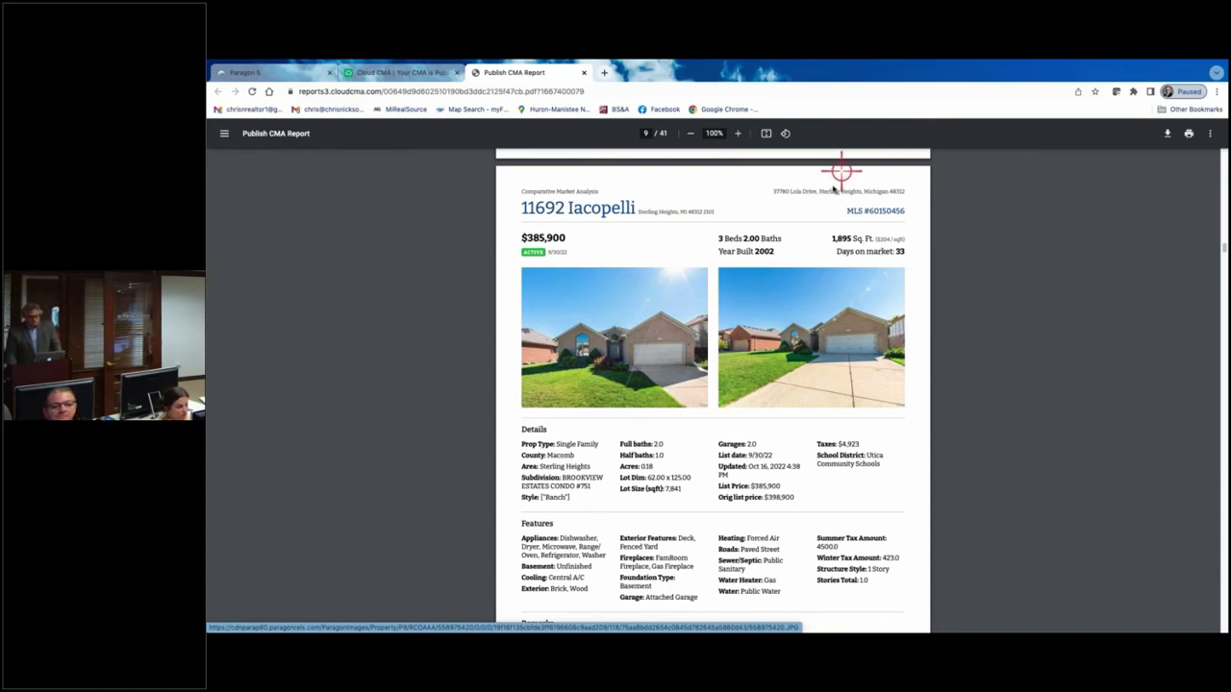
scroll(816, 302, "down", 15)
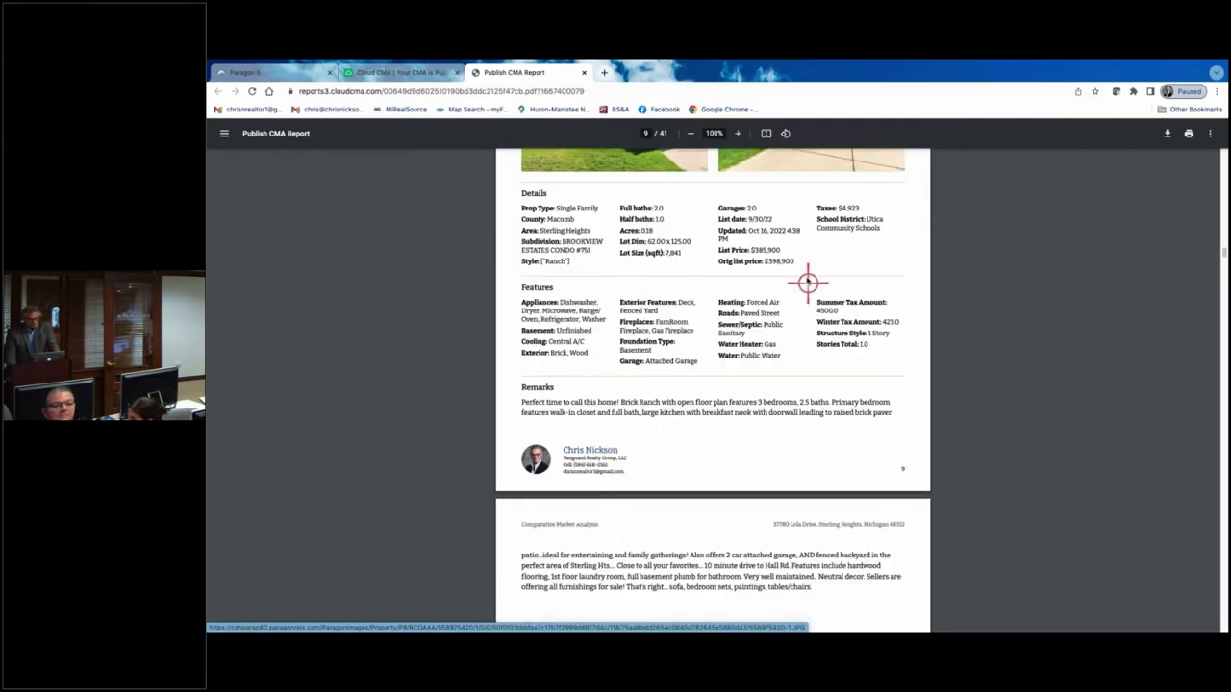
scroll(808, 274, "down", 5)
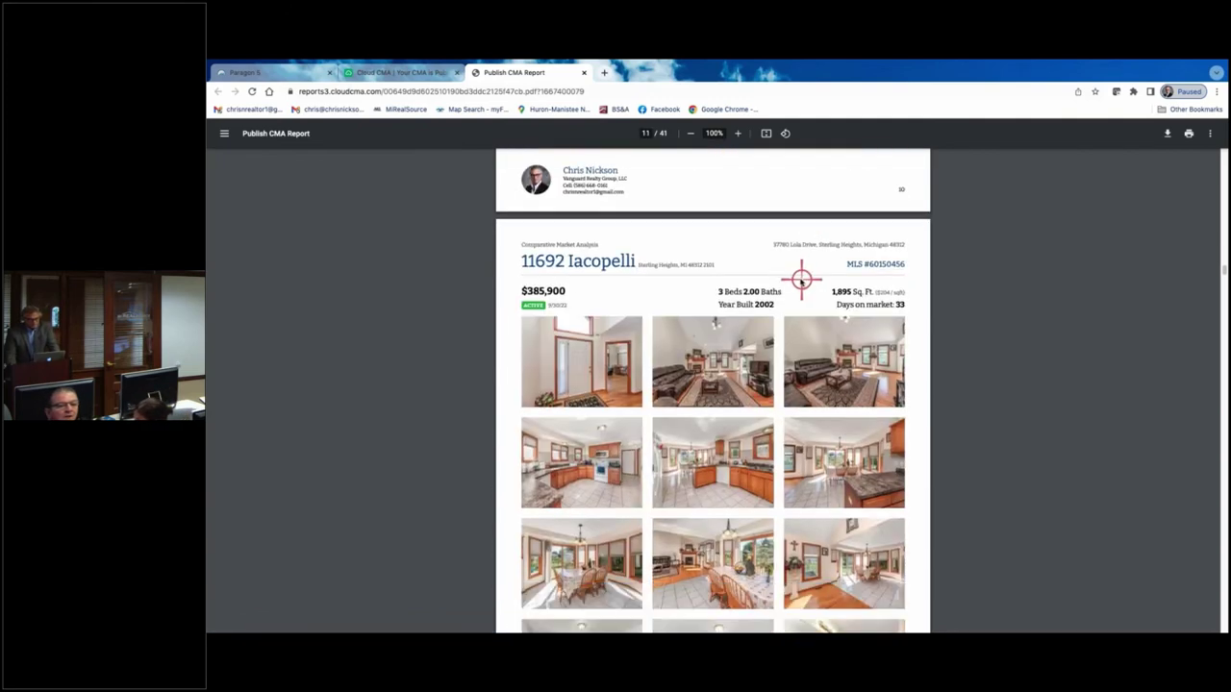
scroll(801, 277, "down", 3)
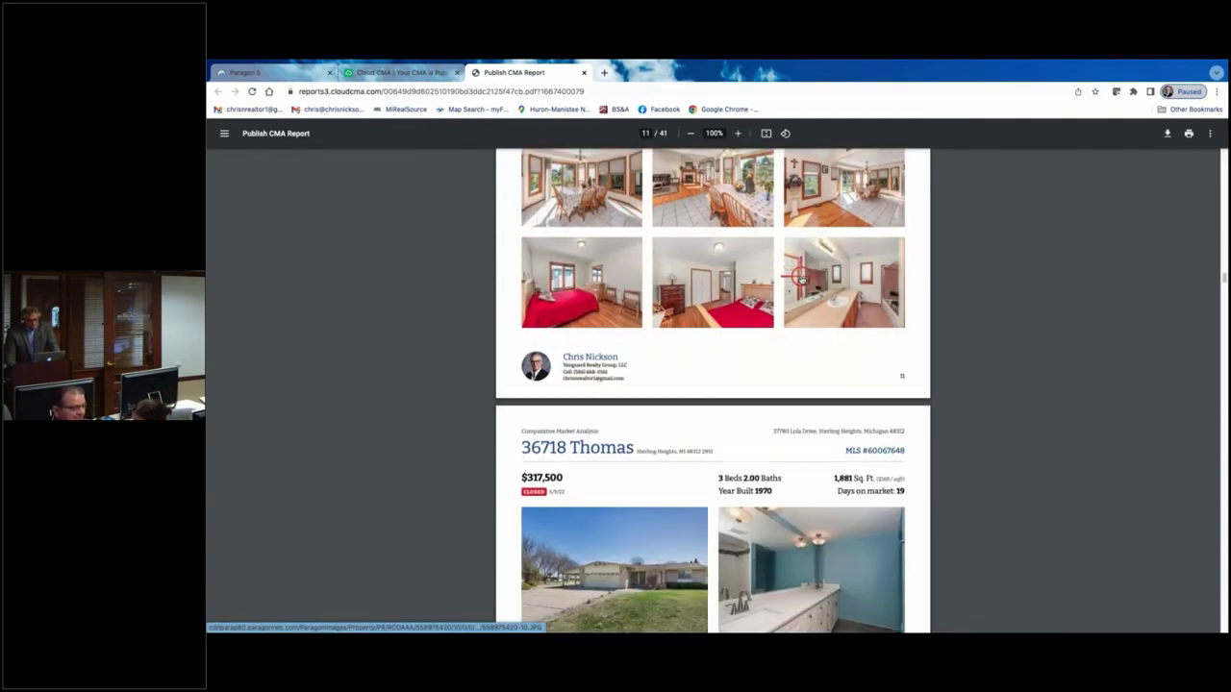
scroll(801, 278, "up", 5)
scroll(801, 277, "up", 1)
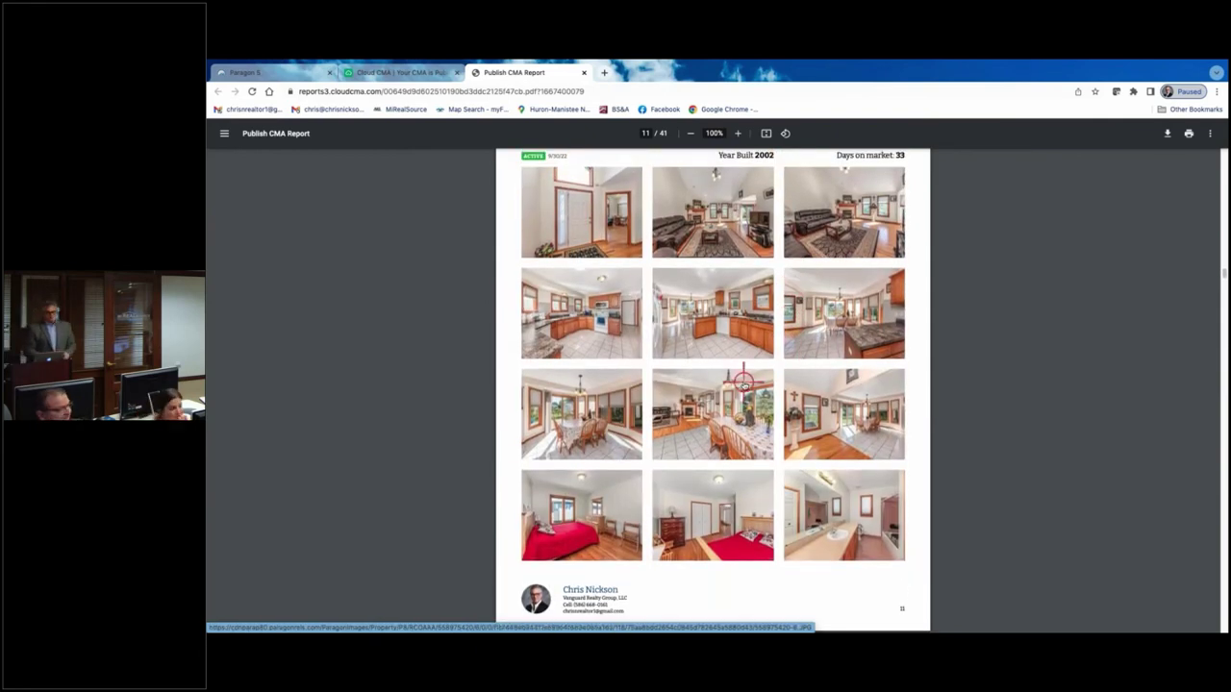
scroll(743, 385, "down", 1)
scroll(744, 384, "down", 15)
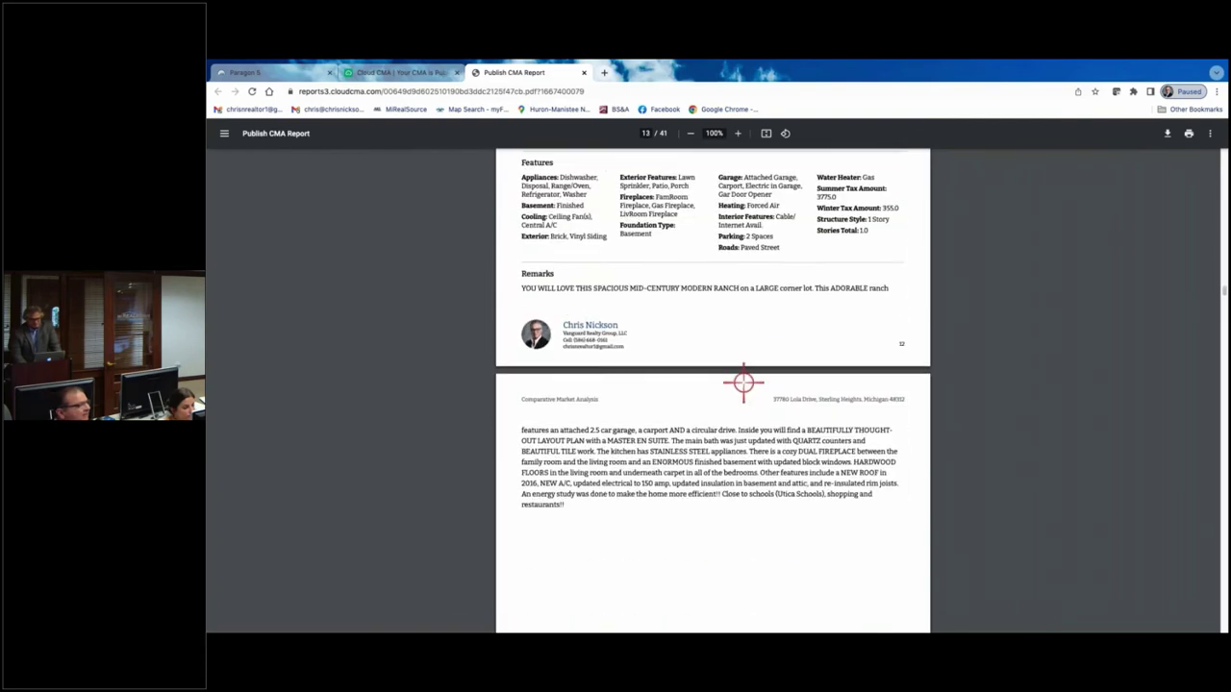
scroll(744, 382, "down", 3)
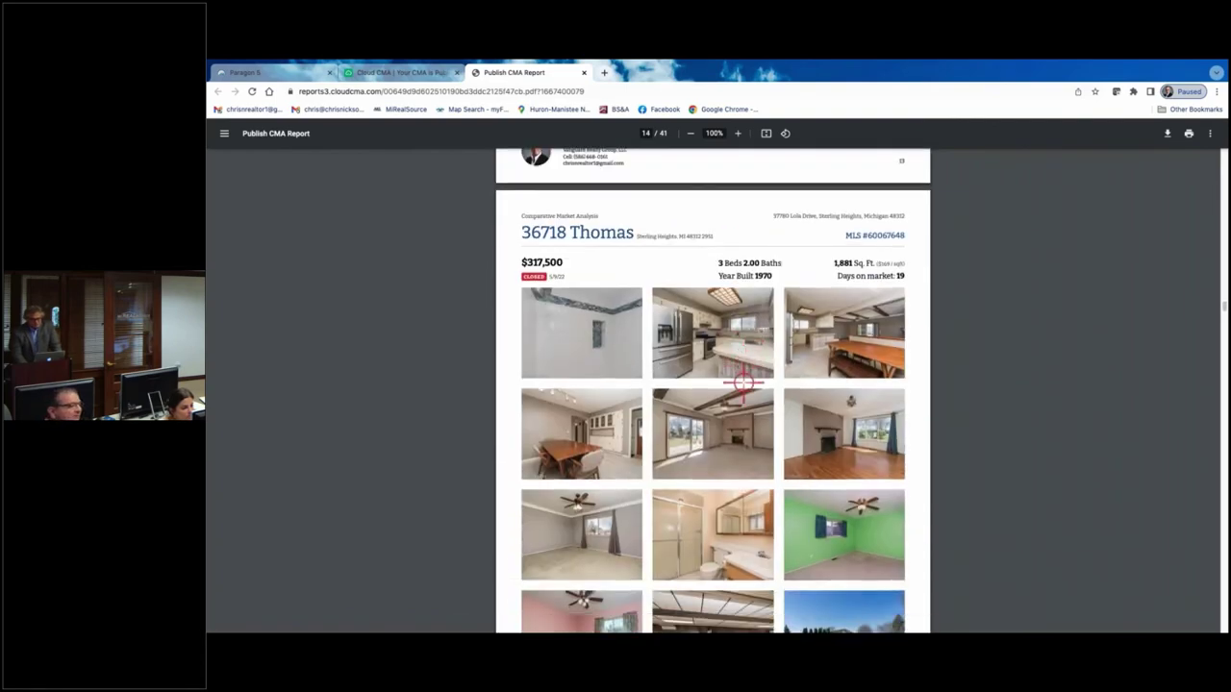
scroll(743, 383, "down", 4)
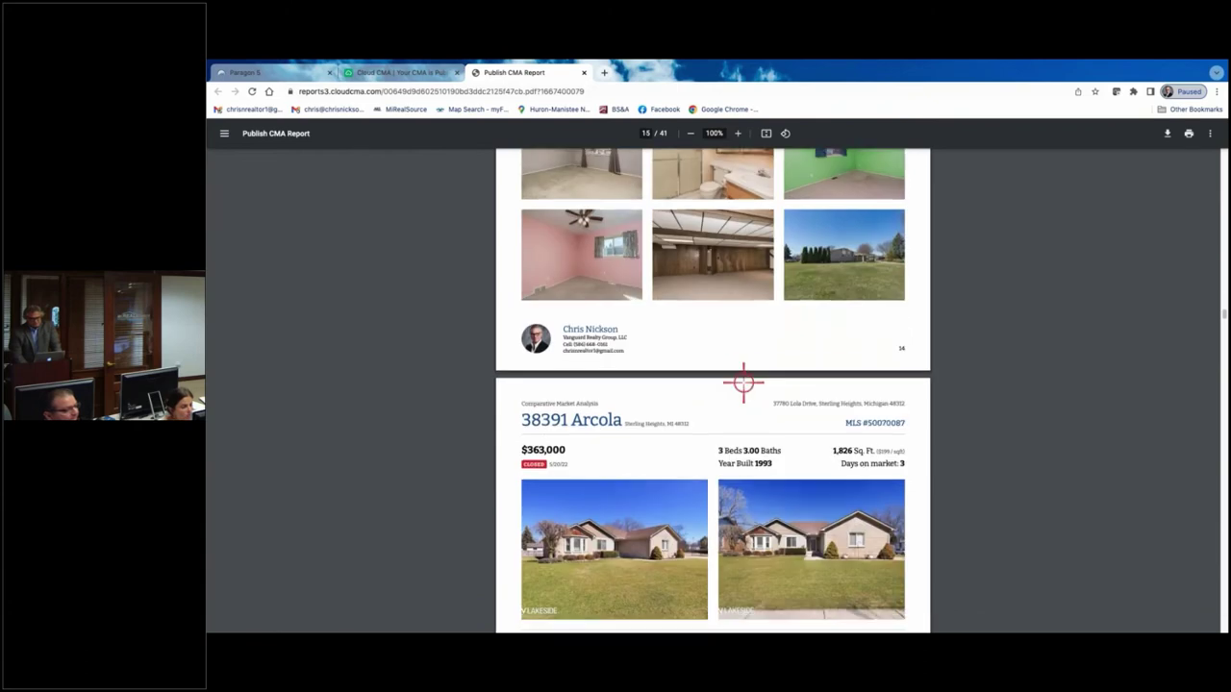
scroll(743, 383, "down", 10)
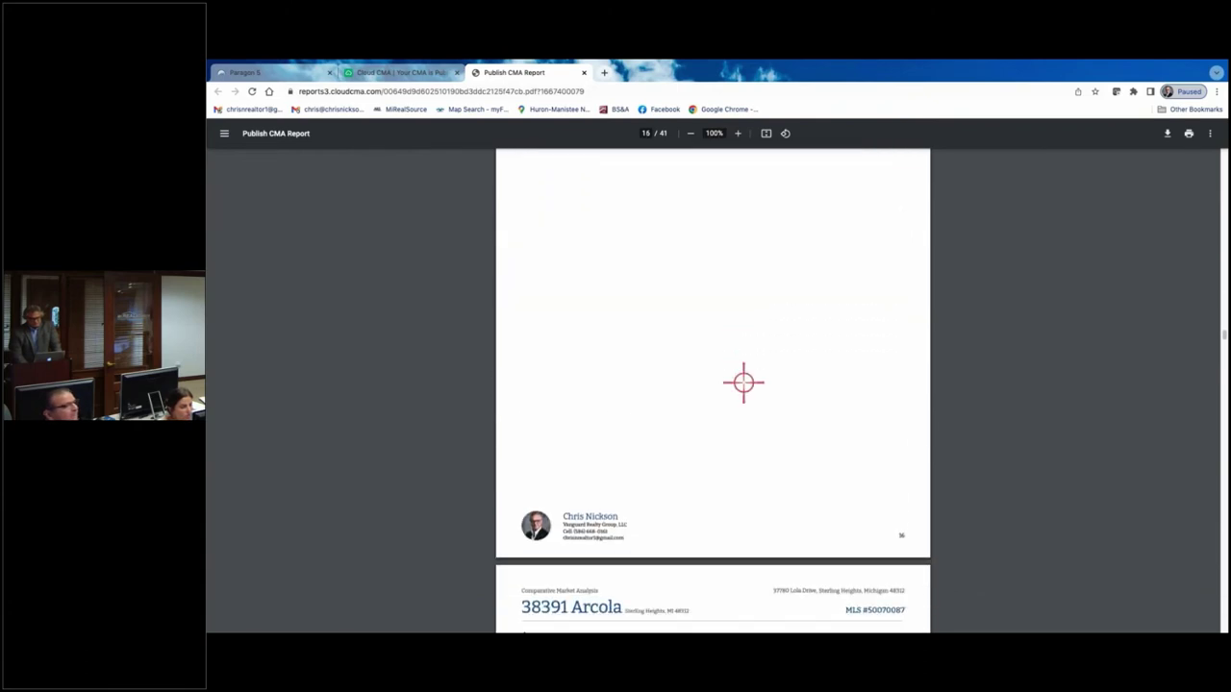
scroll(743, 383, "down", 5)
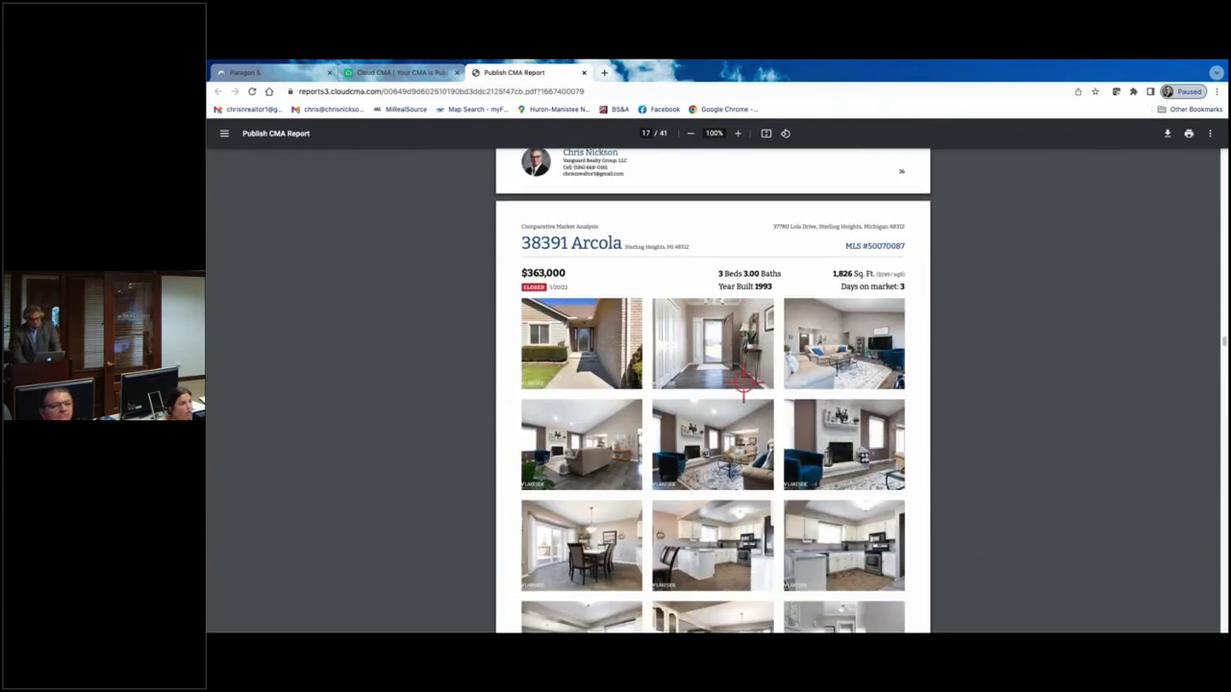
scroll(743, 383, "down", 2)
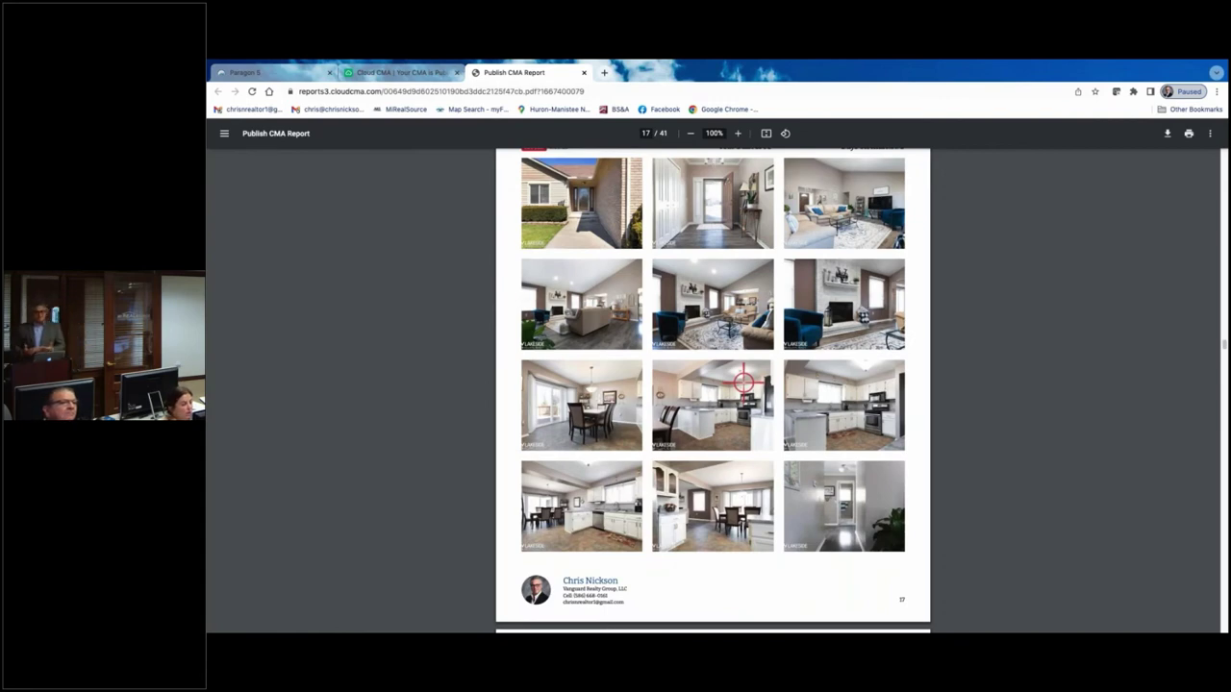
left_click(430, 72)
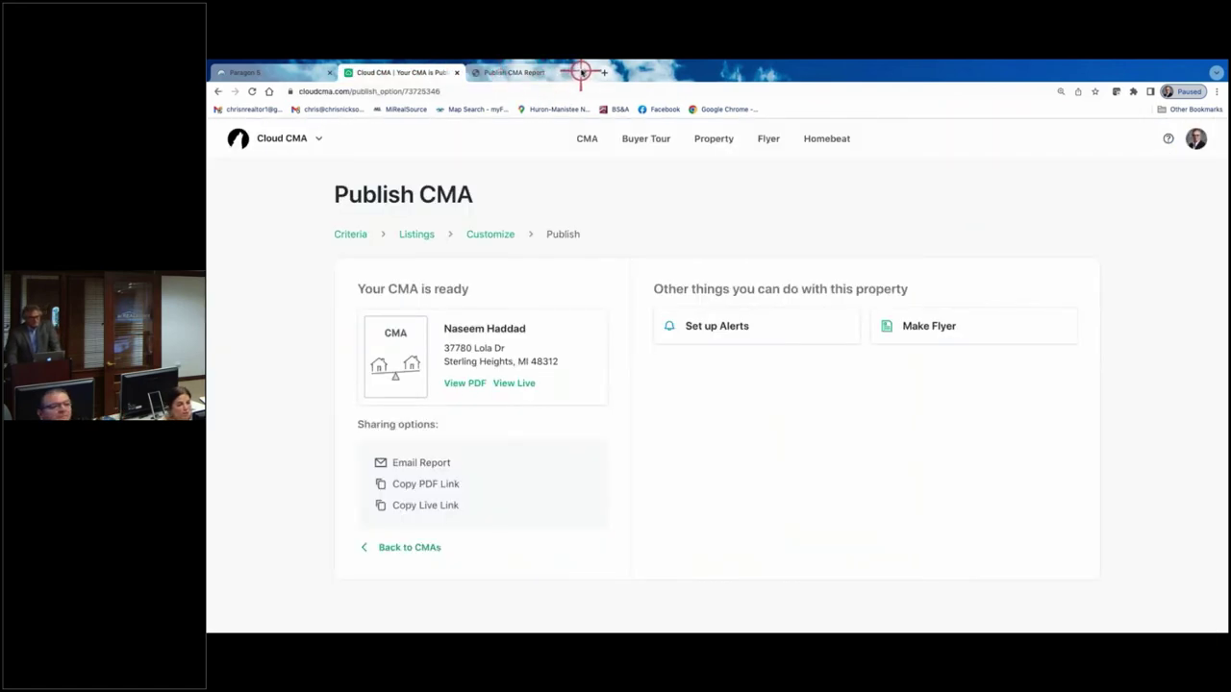
left_click(581, 73)
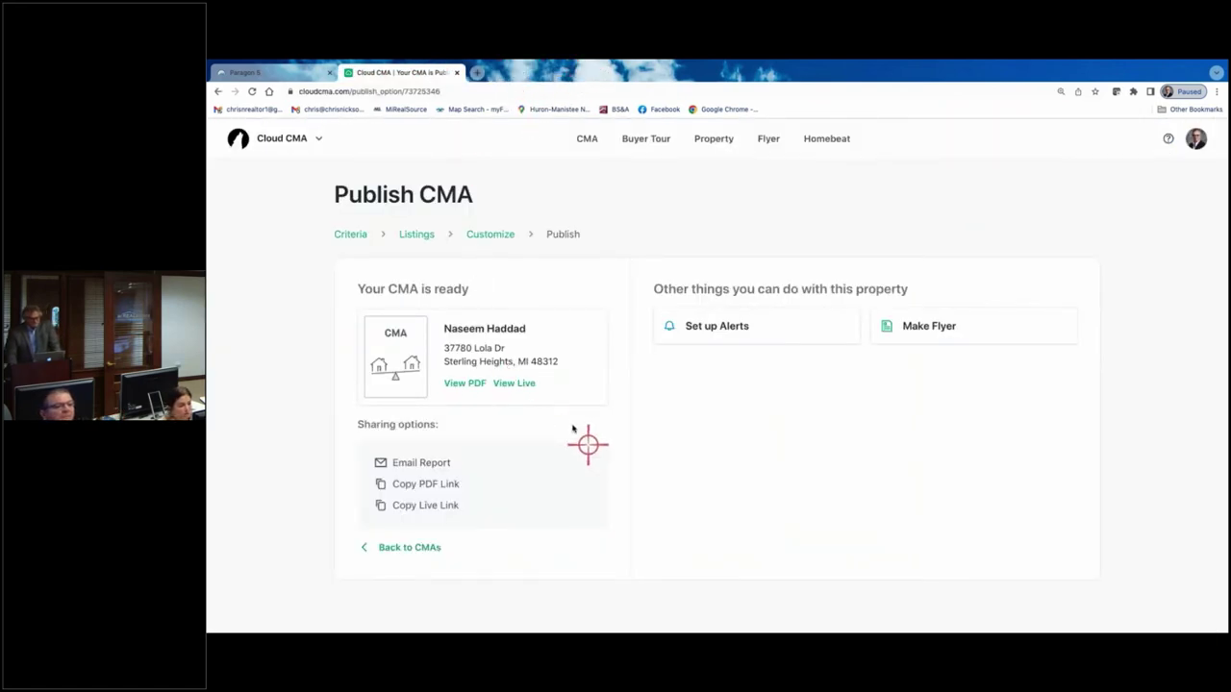
left_click(411, 547)
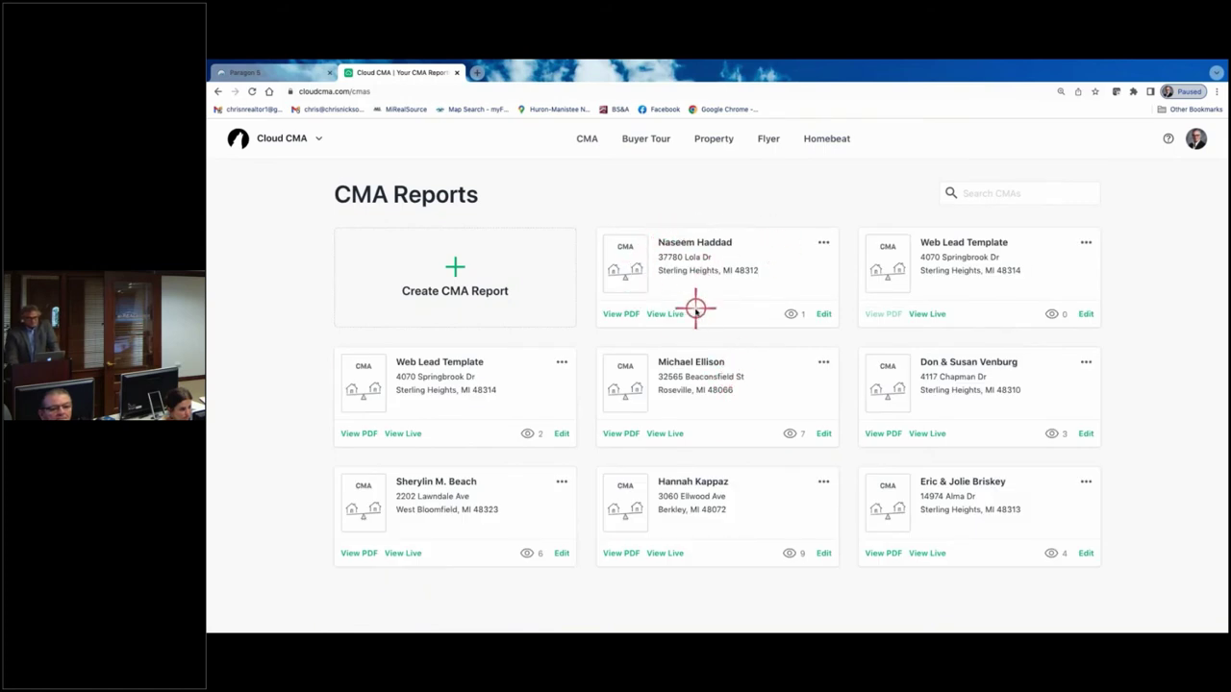
left_click(823, 313)
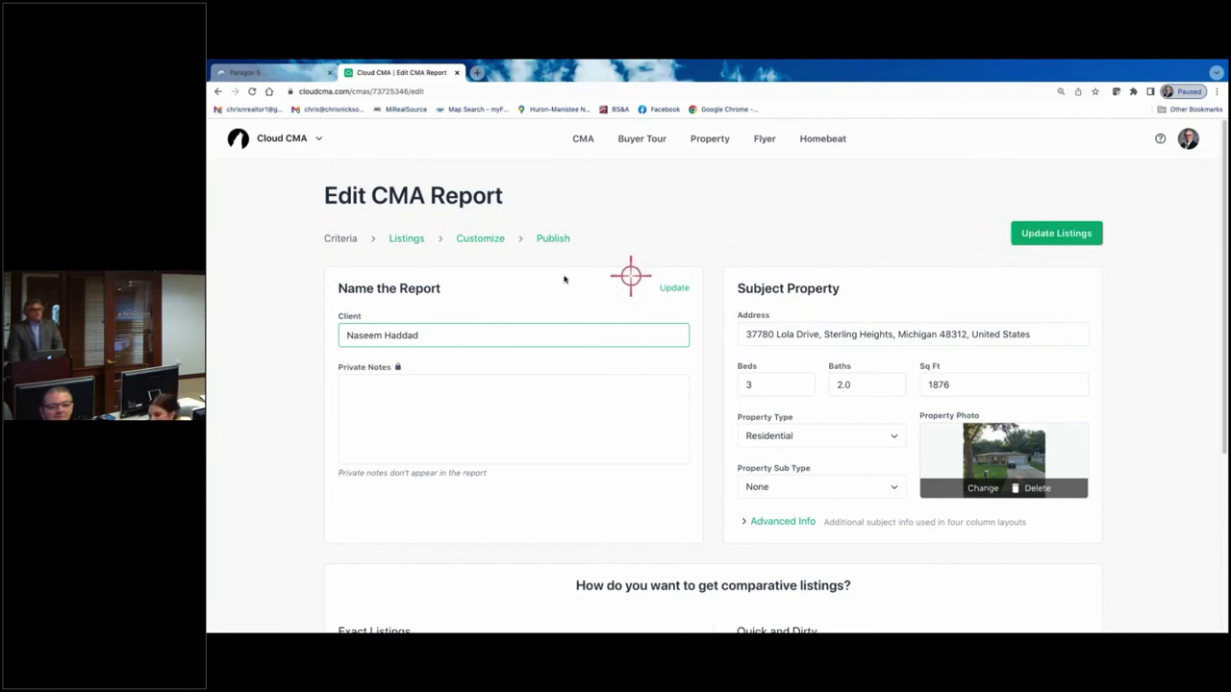
- Add the More photos (all the rest) listings page to the report
left_click(479, 238)
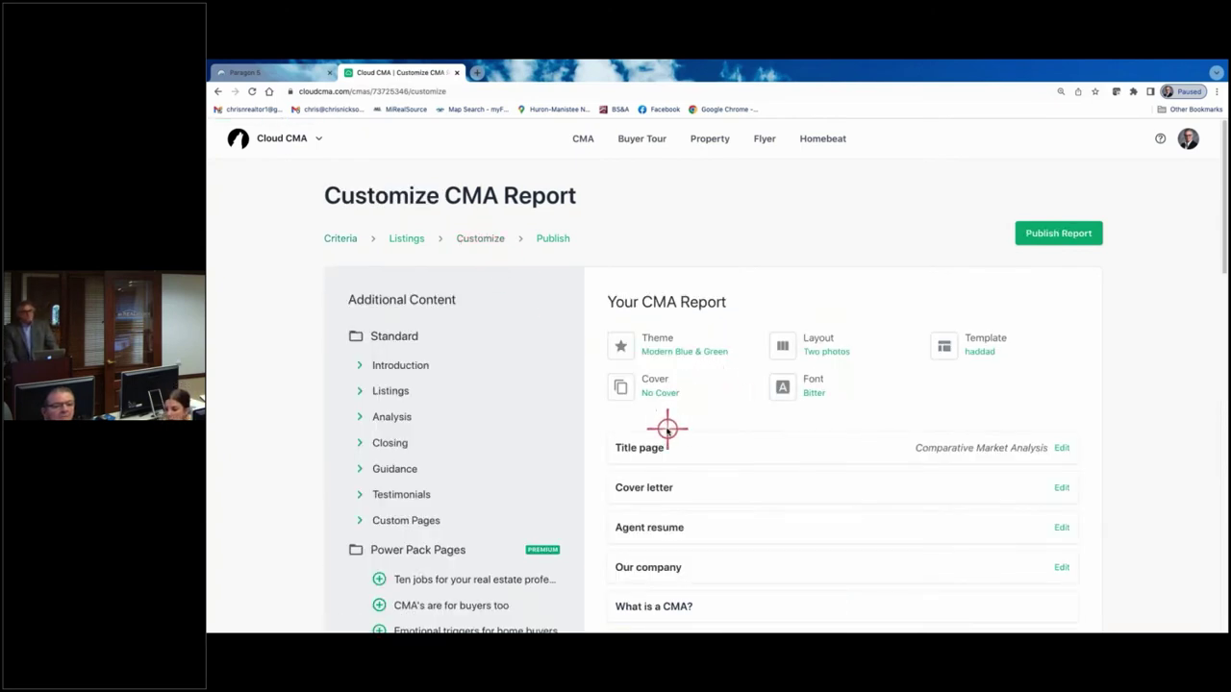
scroll(665, 429, "down", 1)
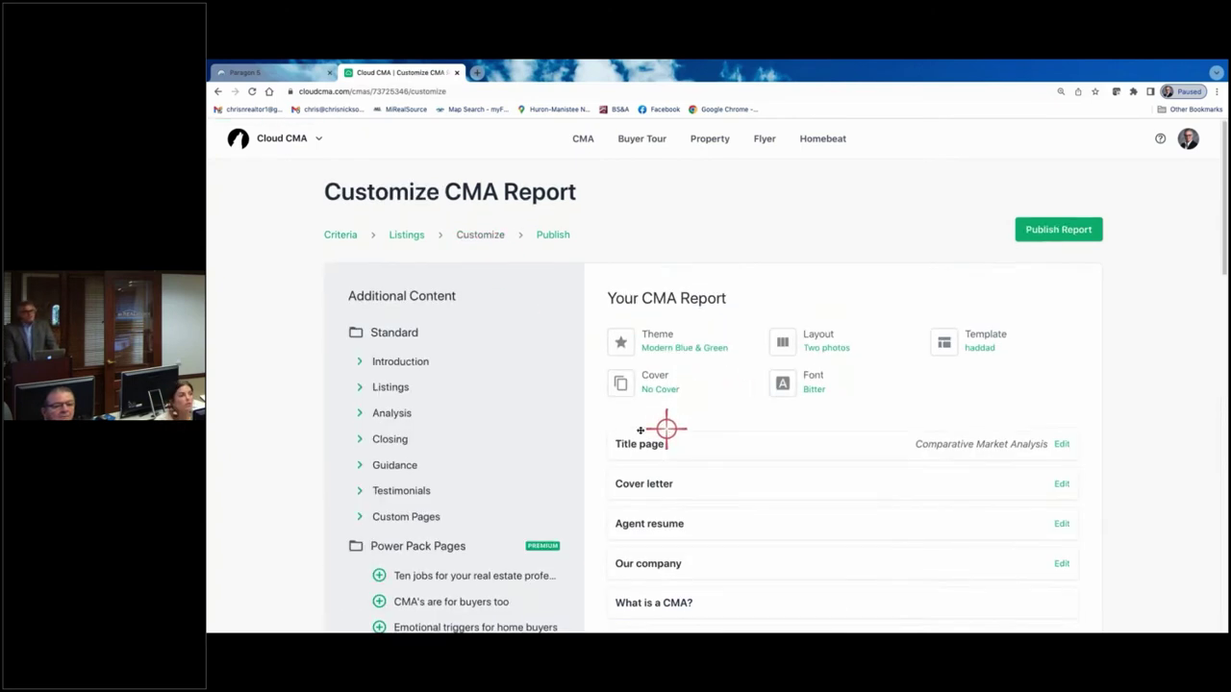
left_click(365, 386)
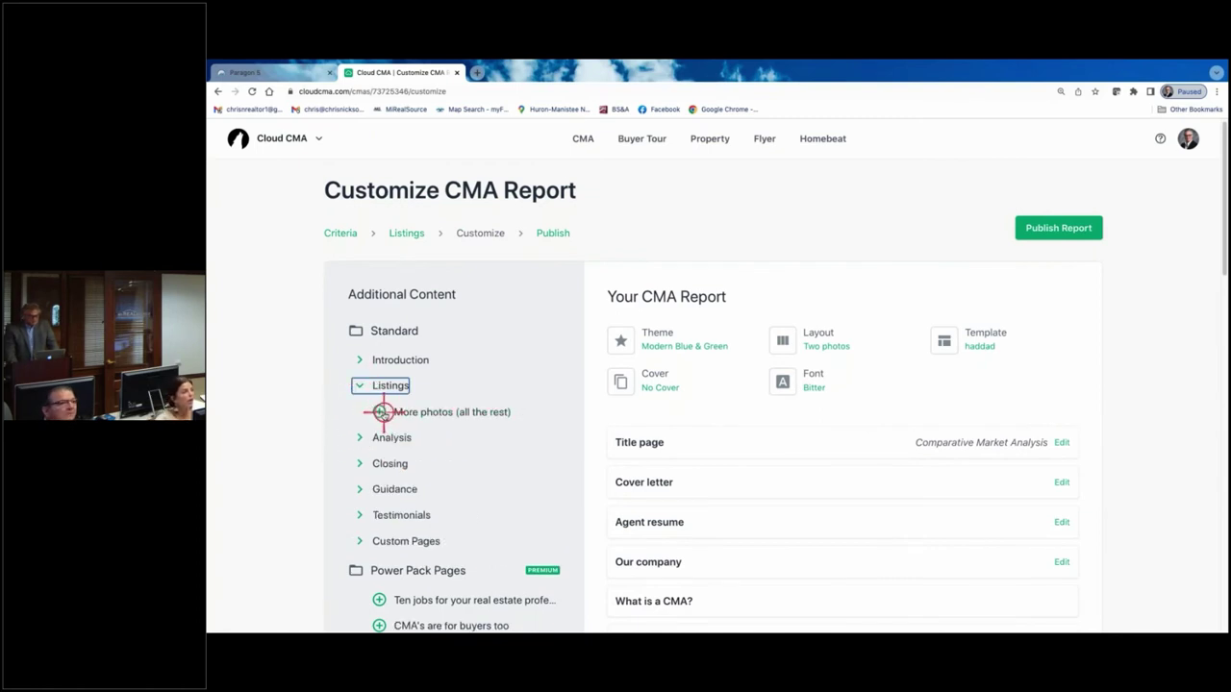
left_click(398, 413)
- Remove the Adjustments, Sellers net sheet and Average Price/Sq. Ft. pages
scroll(673, 467, "down", 3)
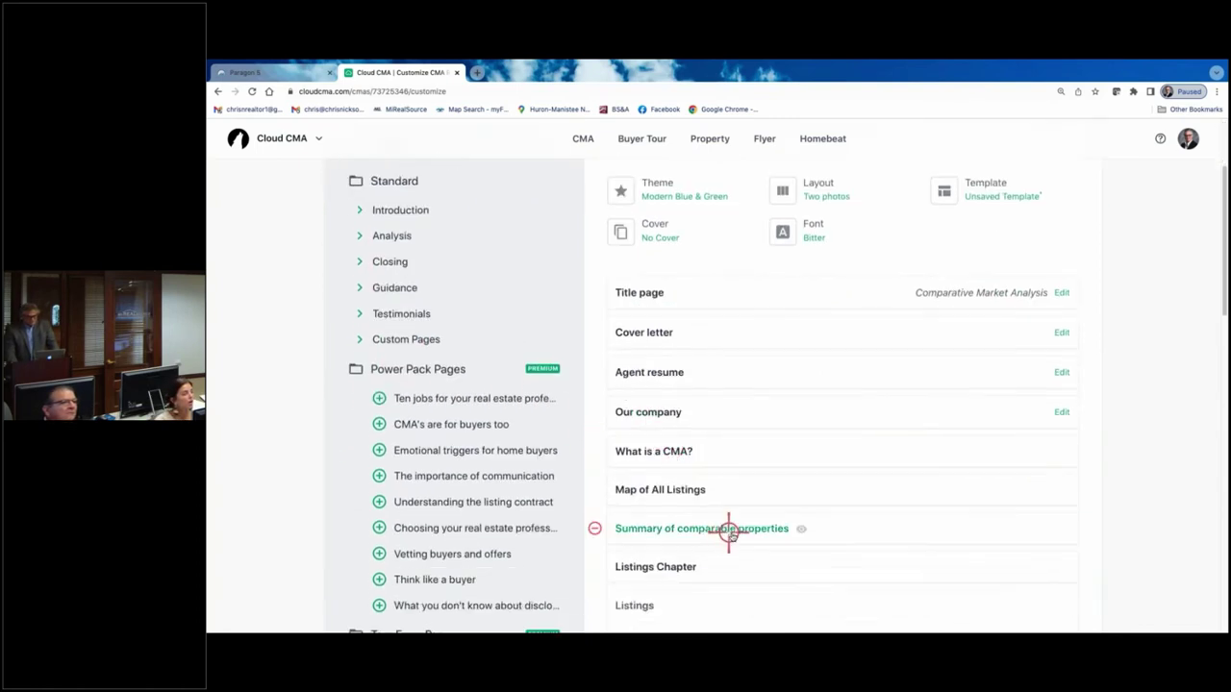
scroll(752, 517, "down", 3)
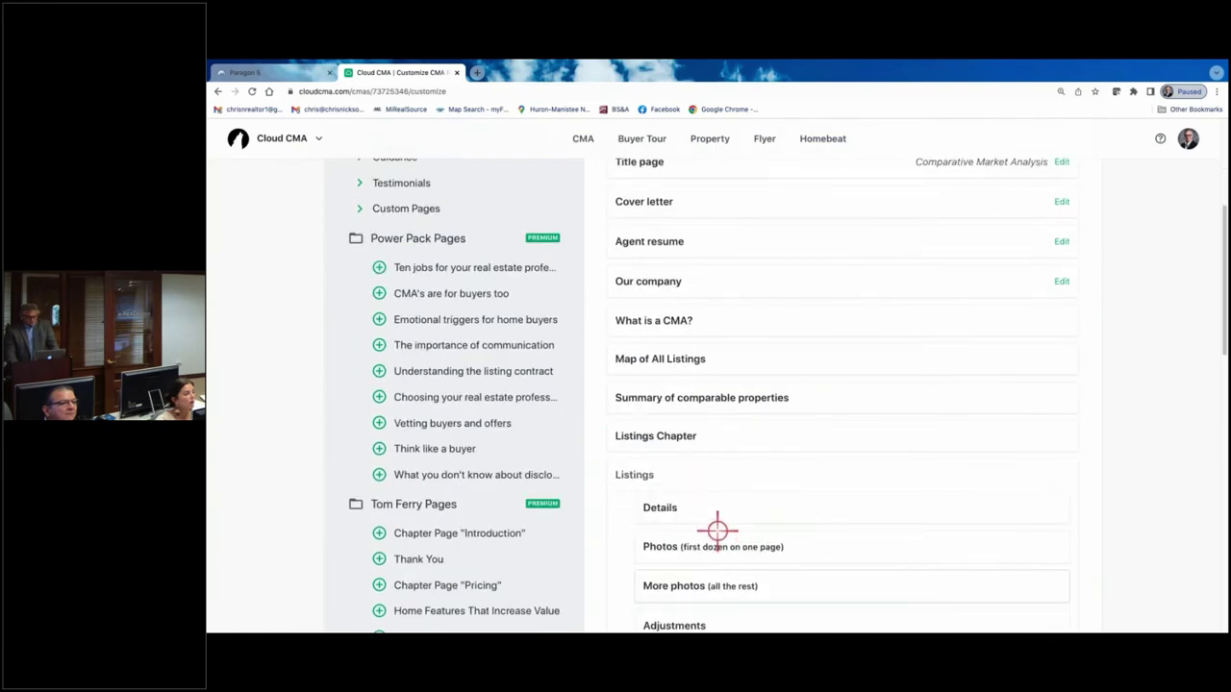
scroll(714, 528, "down", 1)
scroll(763, 532, "down", 2)
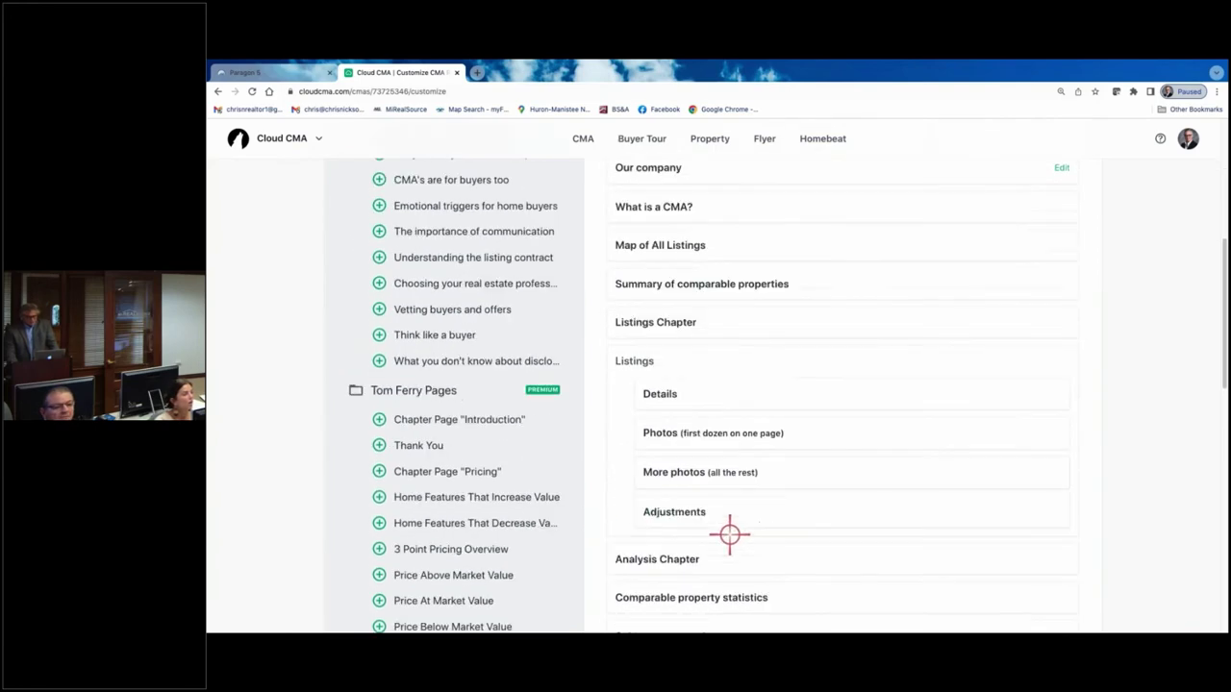
left_click(622, 507)
scroll(742, 530, "down", 3)
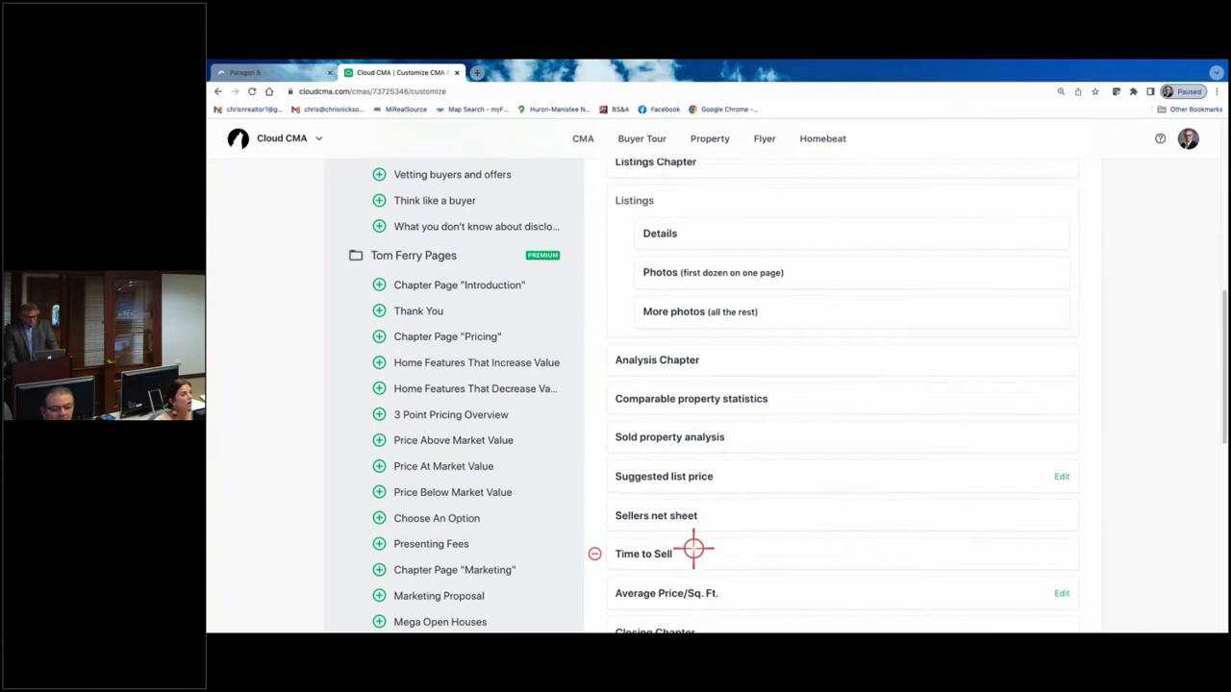
left_click(593, 512)
left_click(595, 553)
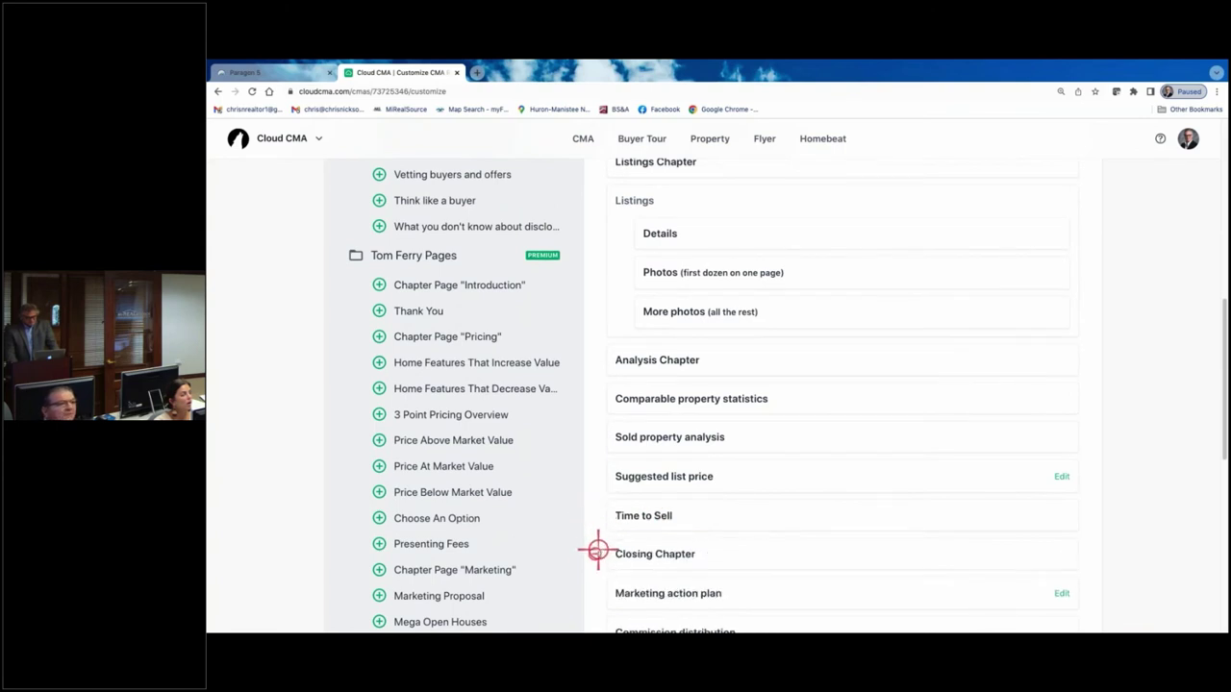
- Remove Marketing action plan and the following guidance pages, including Intelligent pricing and timing
left_click(602, 592)
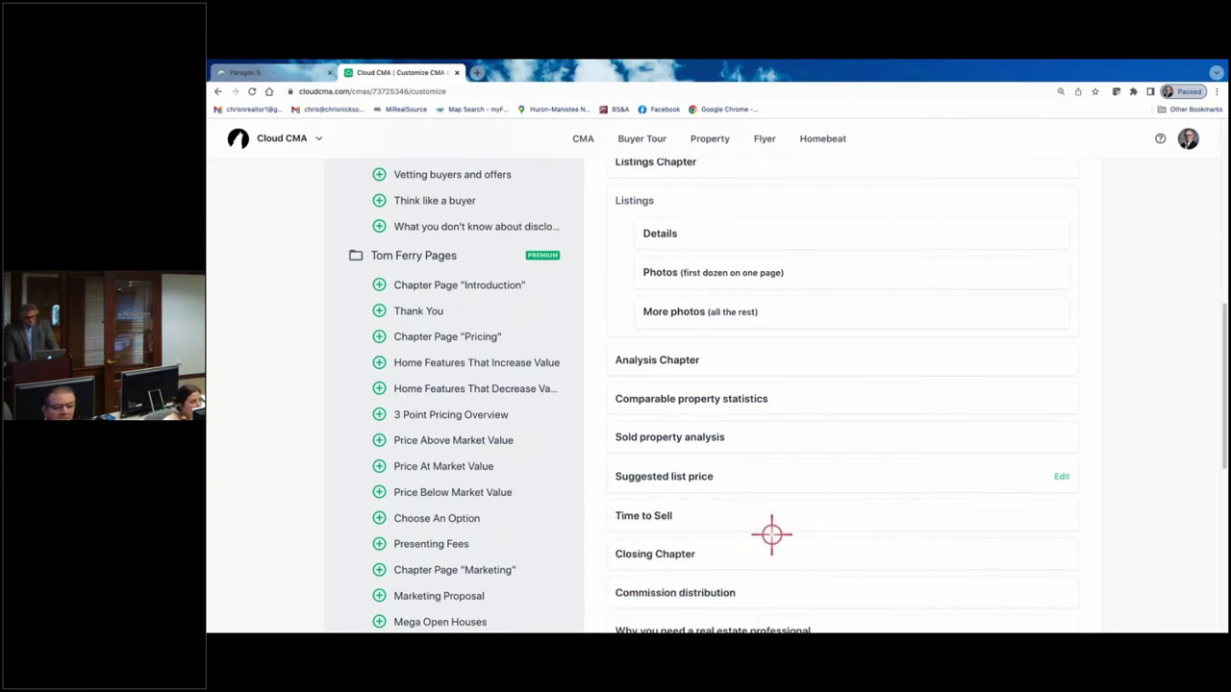
scroll(769, 527, "down", 3)
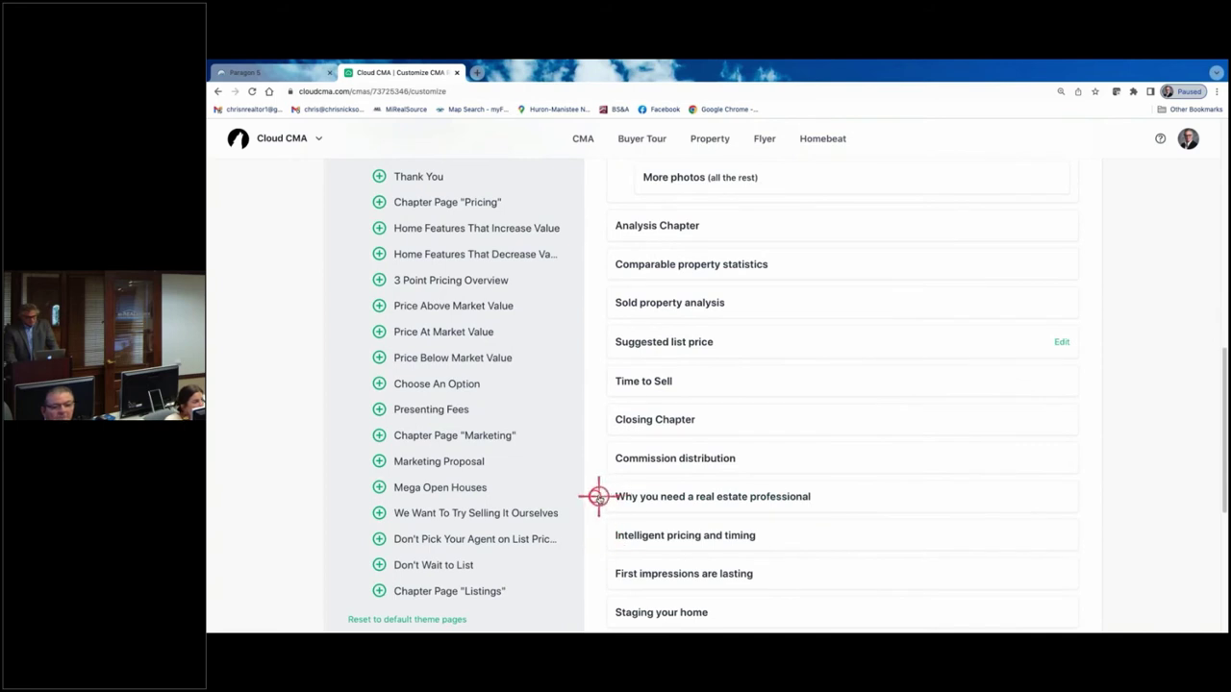
left_click(598, 496)
left_click(596, 497)
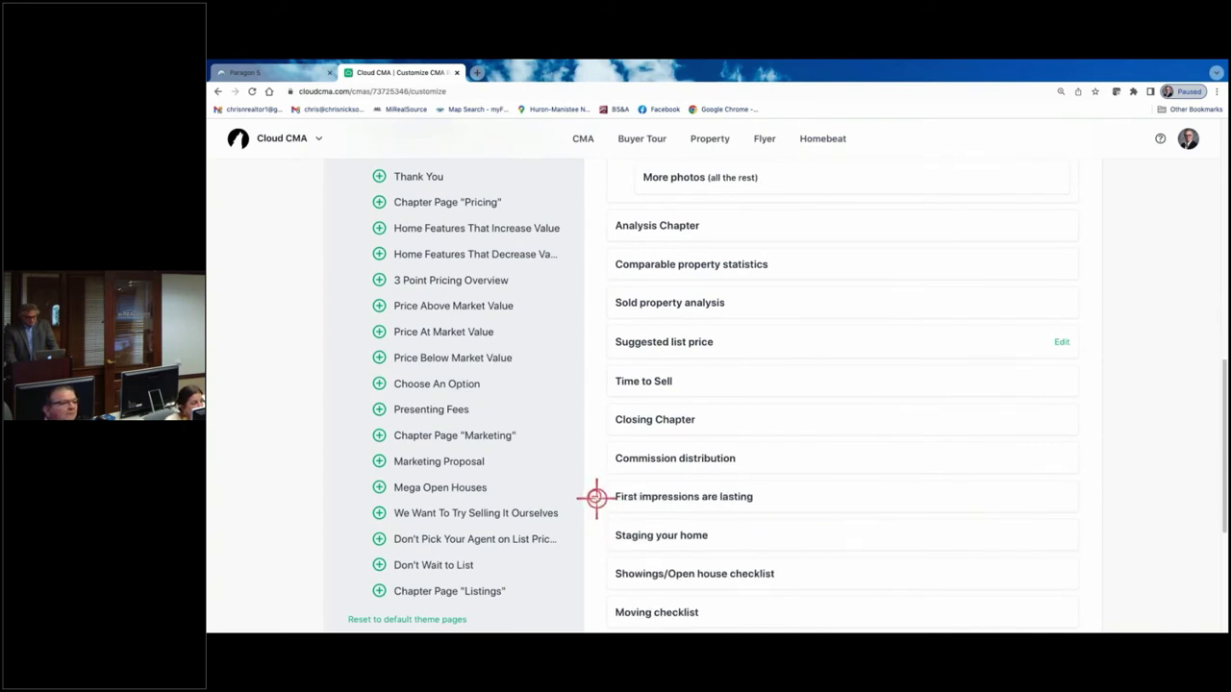
left_click(597, 497)
left_click(596, 497)
left_click(597, 498)
left_click(596, 498)
left_click(596, 497)
left_click(596, 497)
left_click(597, 497)
left_click(596, 497)
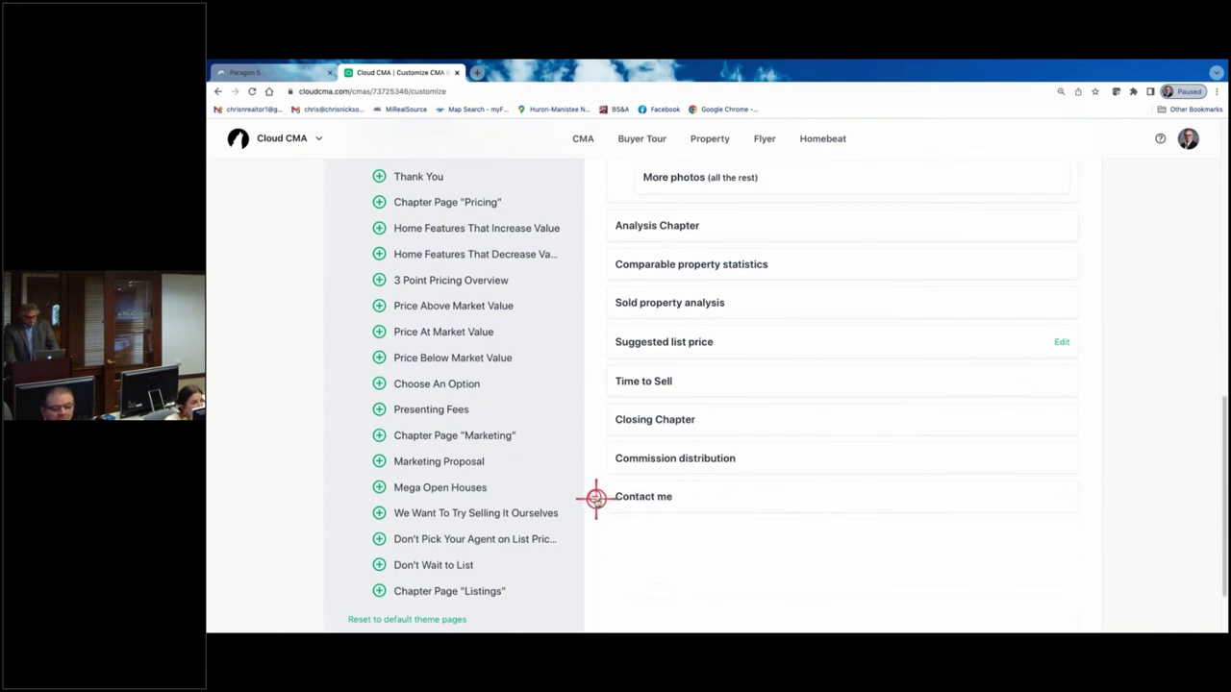
left_click(596, 497)
scroll(607, 561, "up", 10)
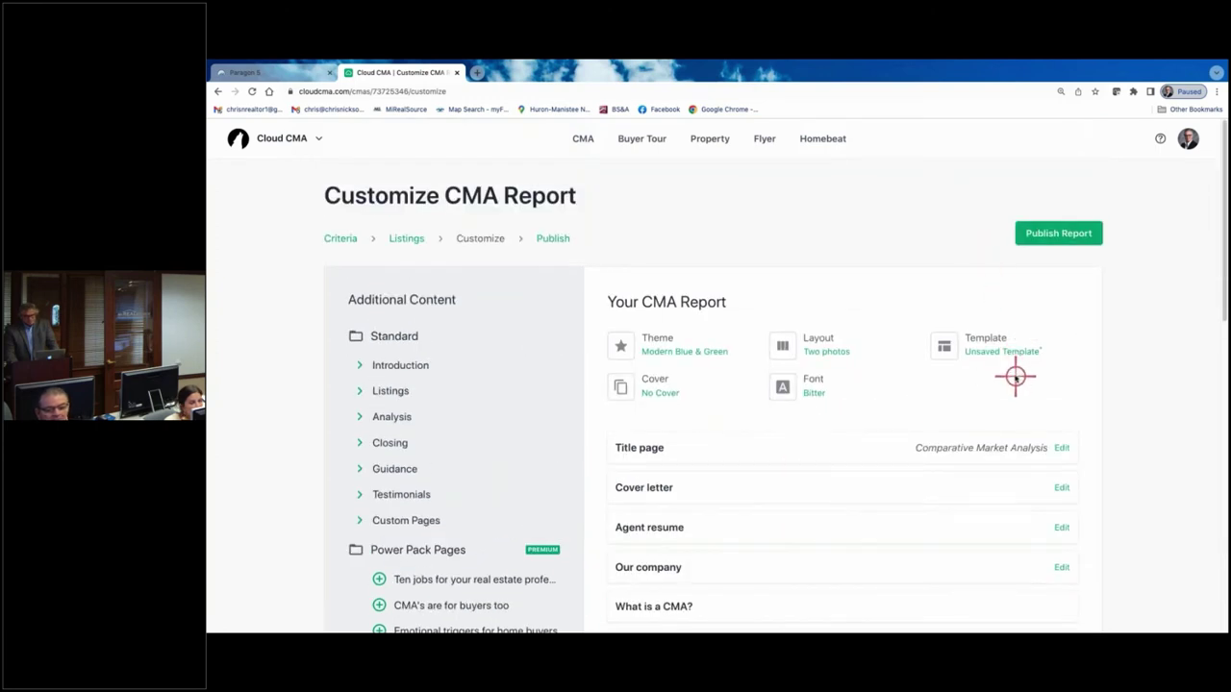
- Republish the revised report and open it as a 33-page PDF
left_click(1057, 233)
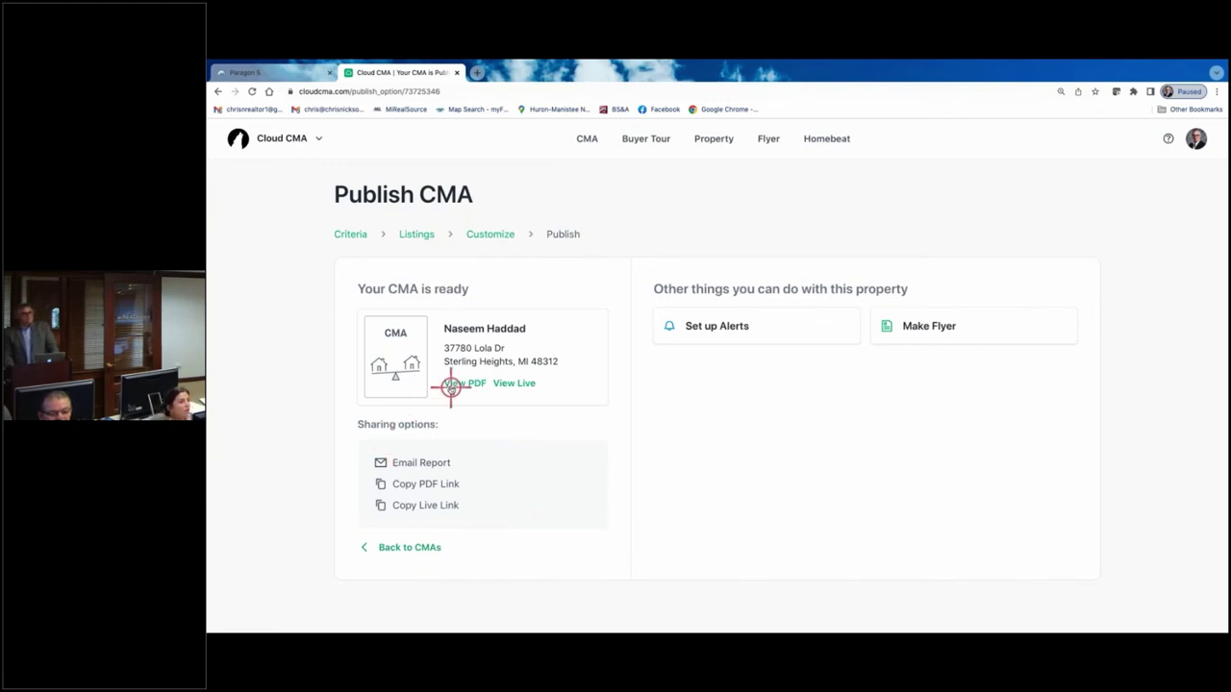
left_click(455, 383)
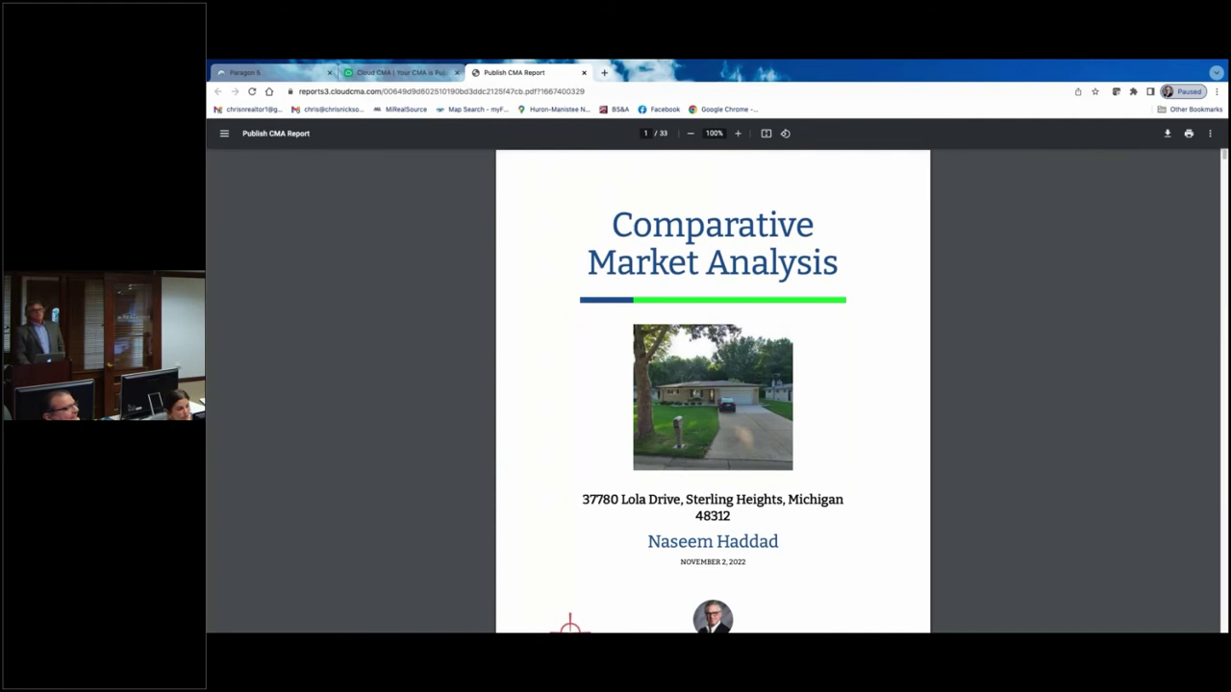
- Scroll through the 33-page PDF to page 19, showing the Arcola listing's interior photos
scroll(671, 486, "down", 2)
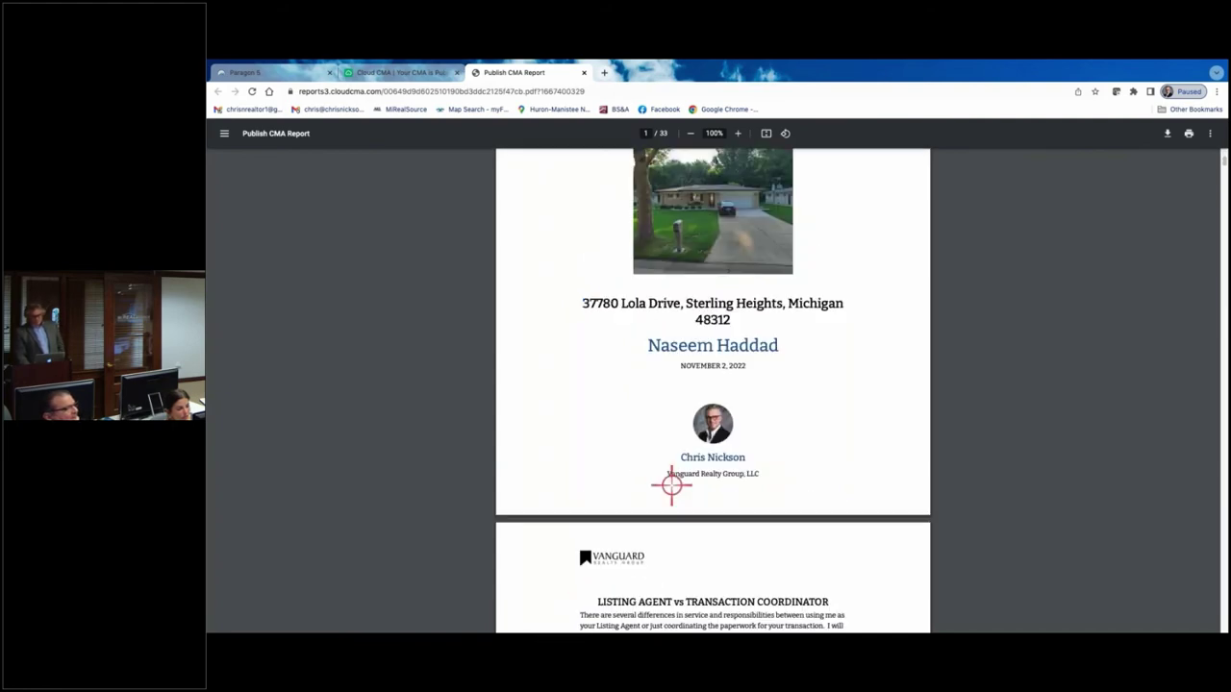
scroll(671, 485, "down", 20)
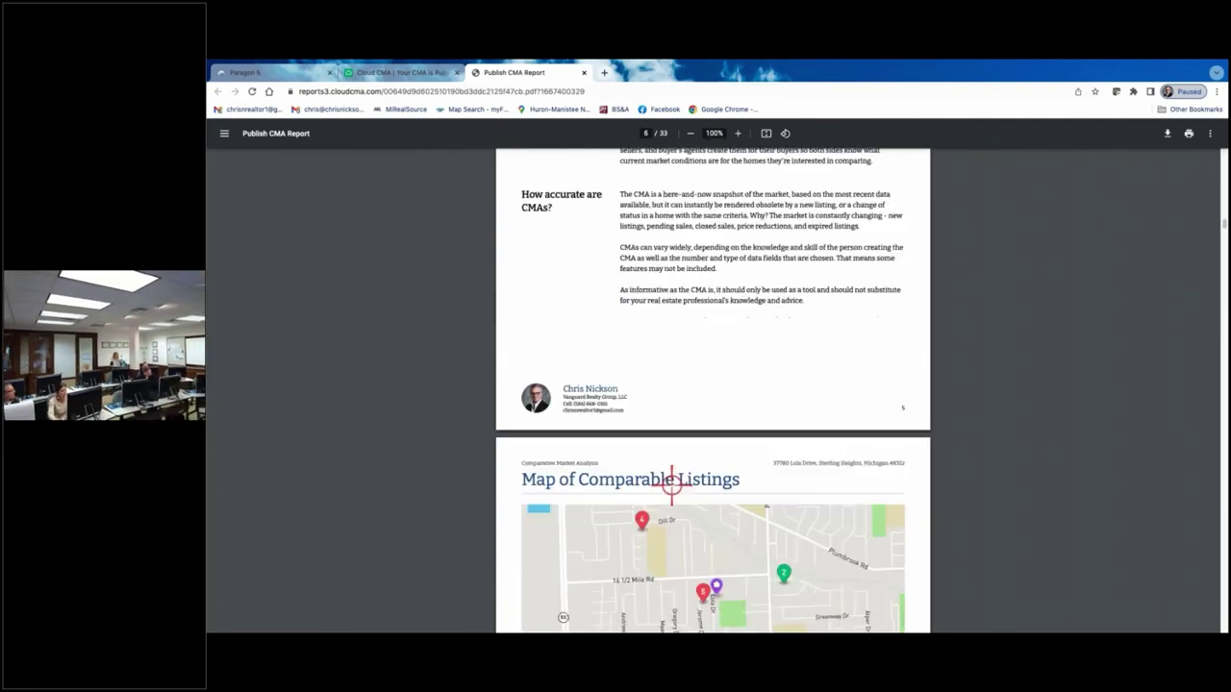
scroll(671, 486, "down", 15)
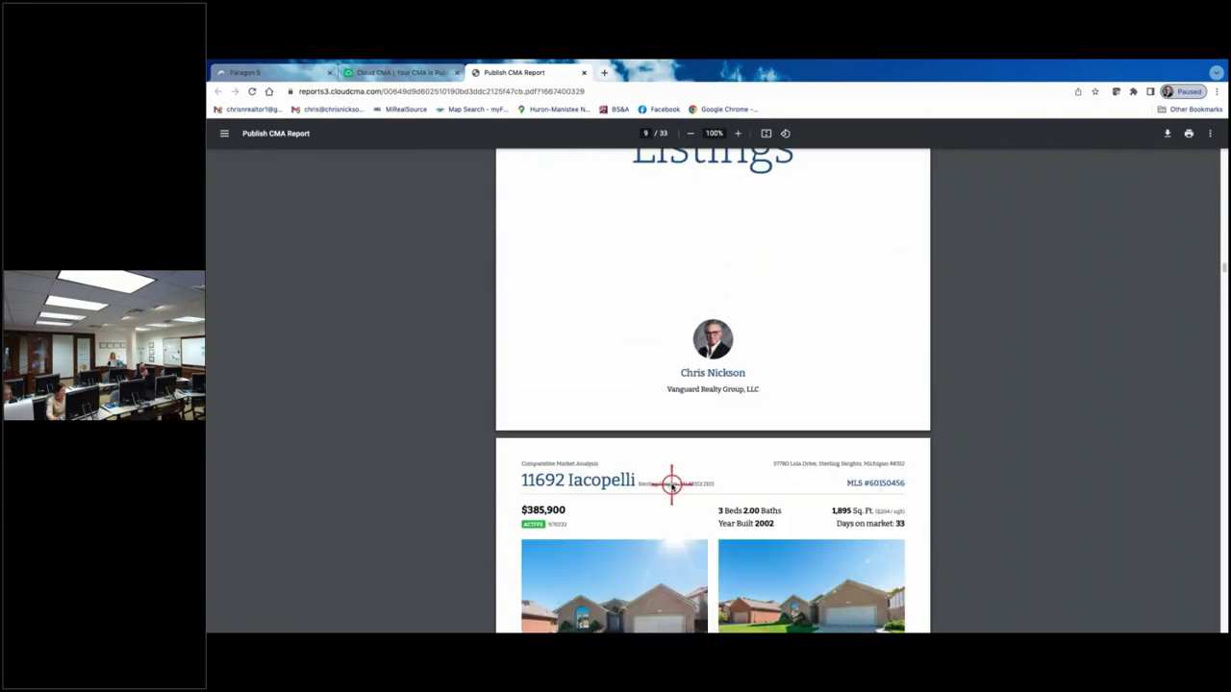
scroll(672, 486, "down", 10)
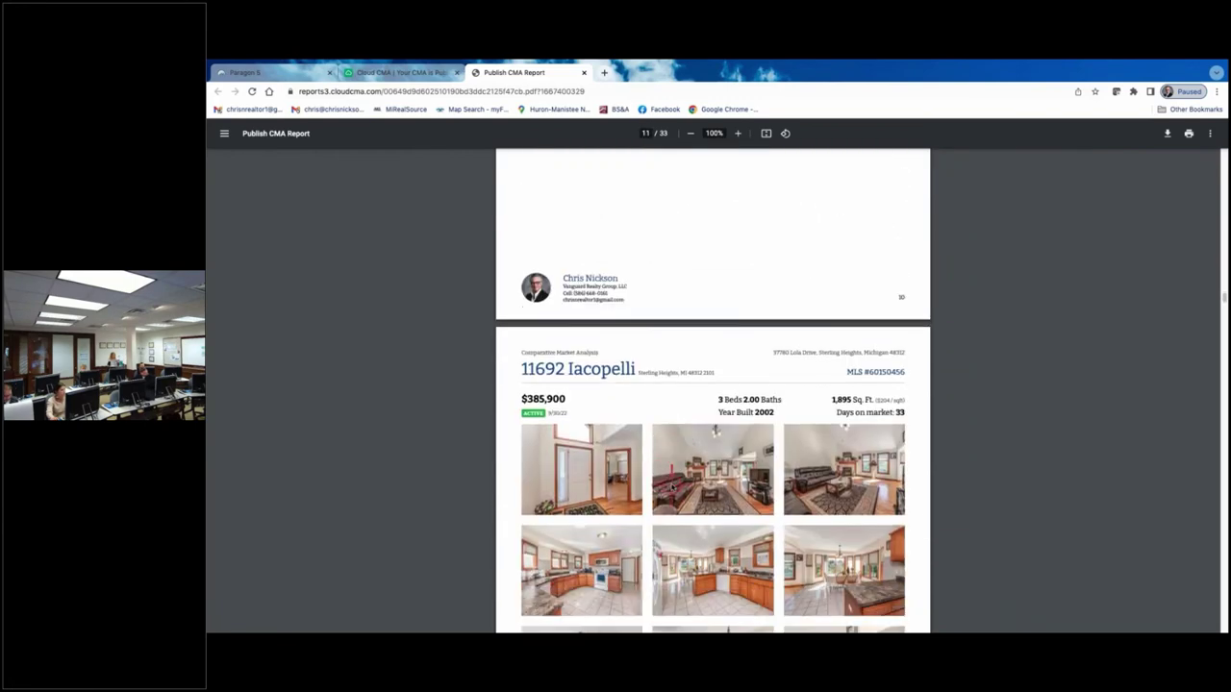
scroll(670, 486, "down", 3)
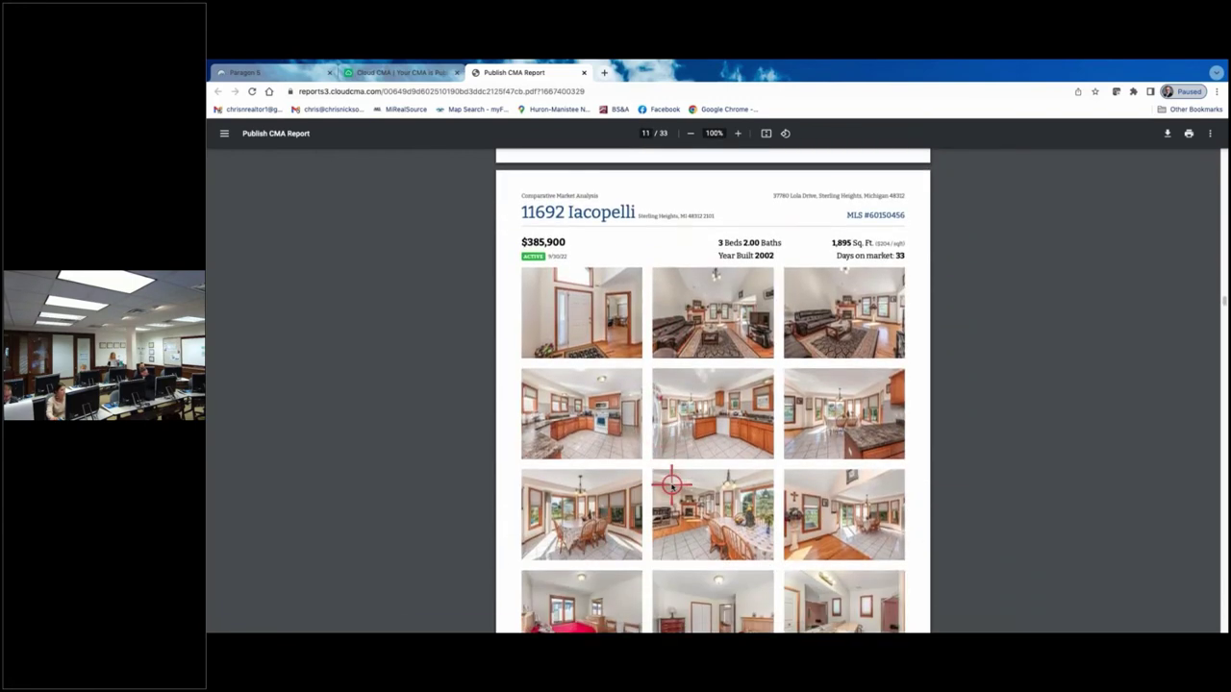
scroll(671, 486, "down", 1)
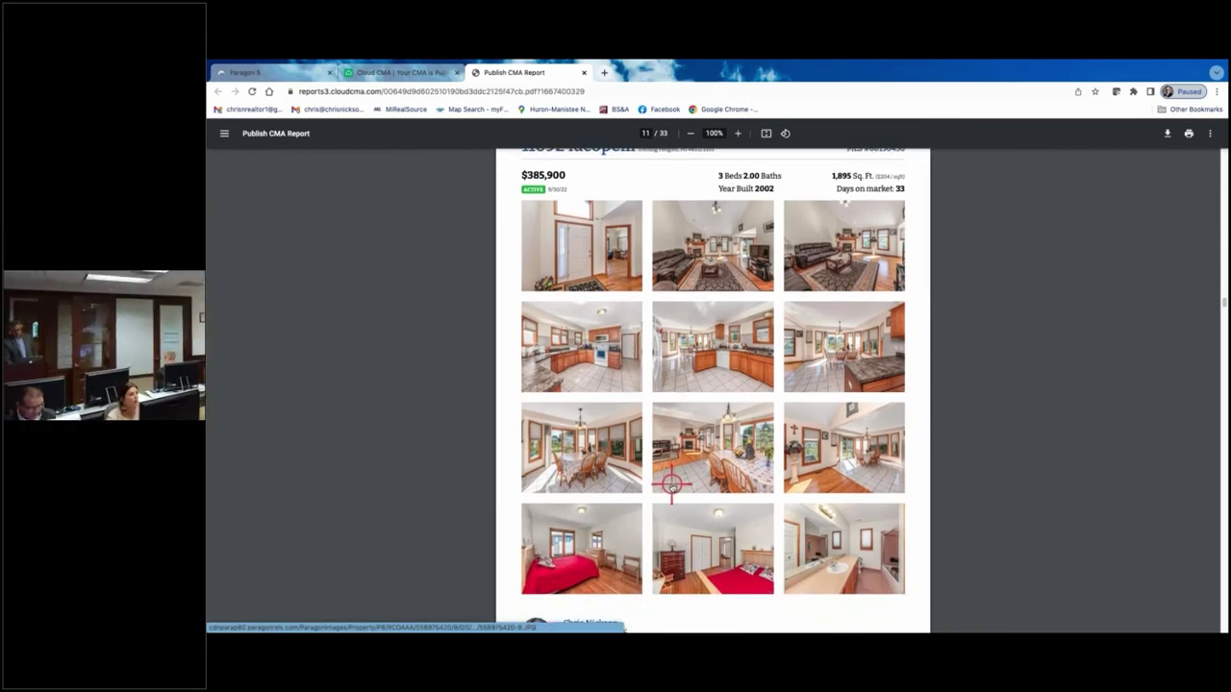
scroll(671, 485, "down", 15)
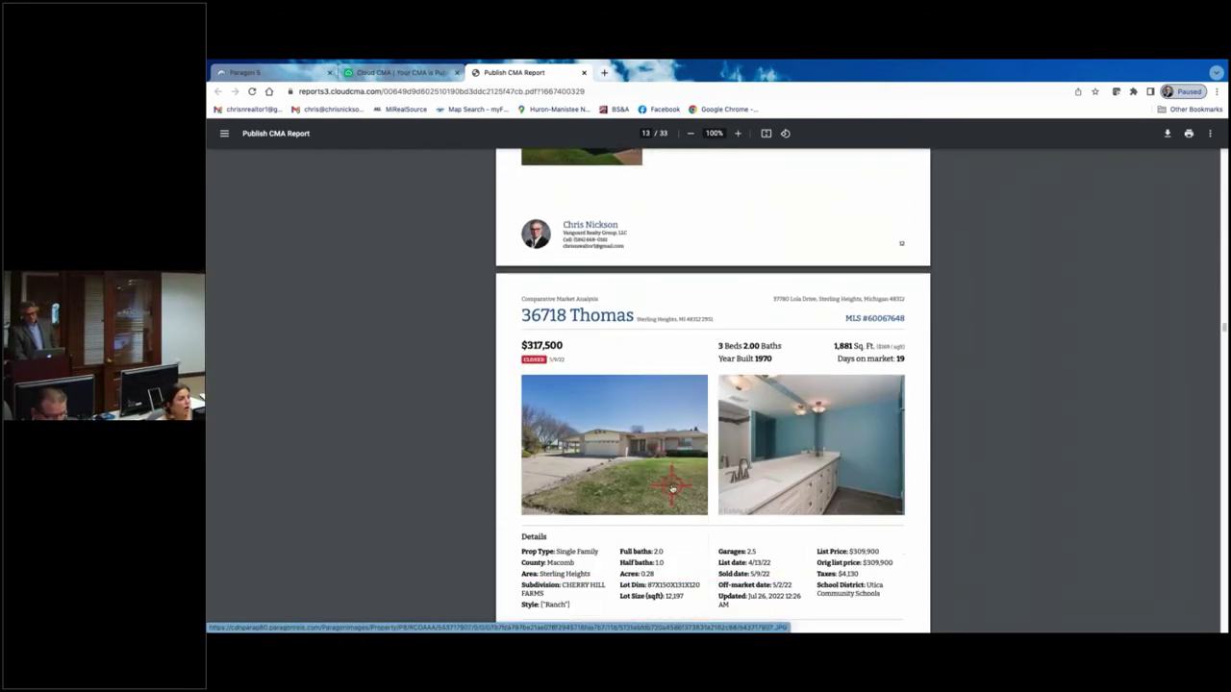
scroll(671, 486, "down", 15)
scroll(671, 485, "down", 15)
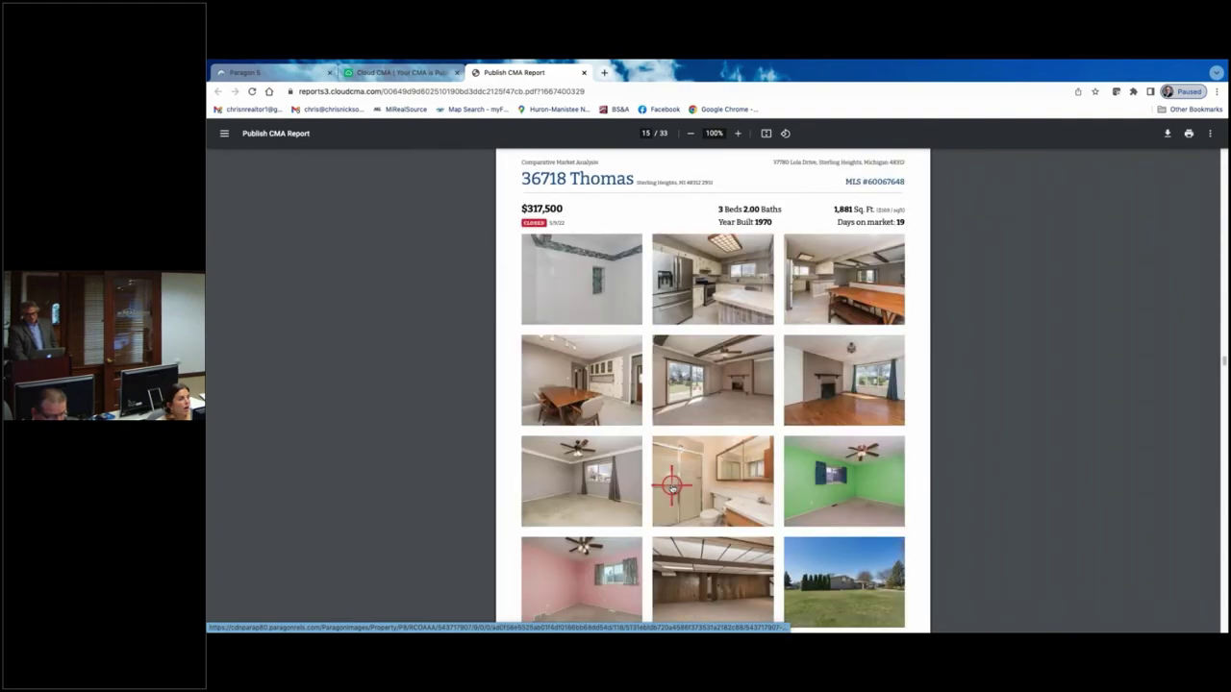
scroll(671, 486, "down", 20)
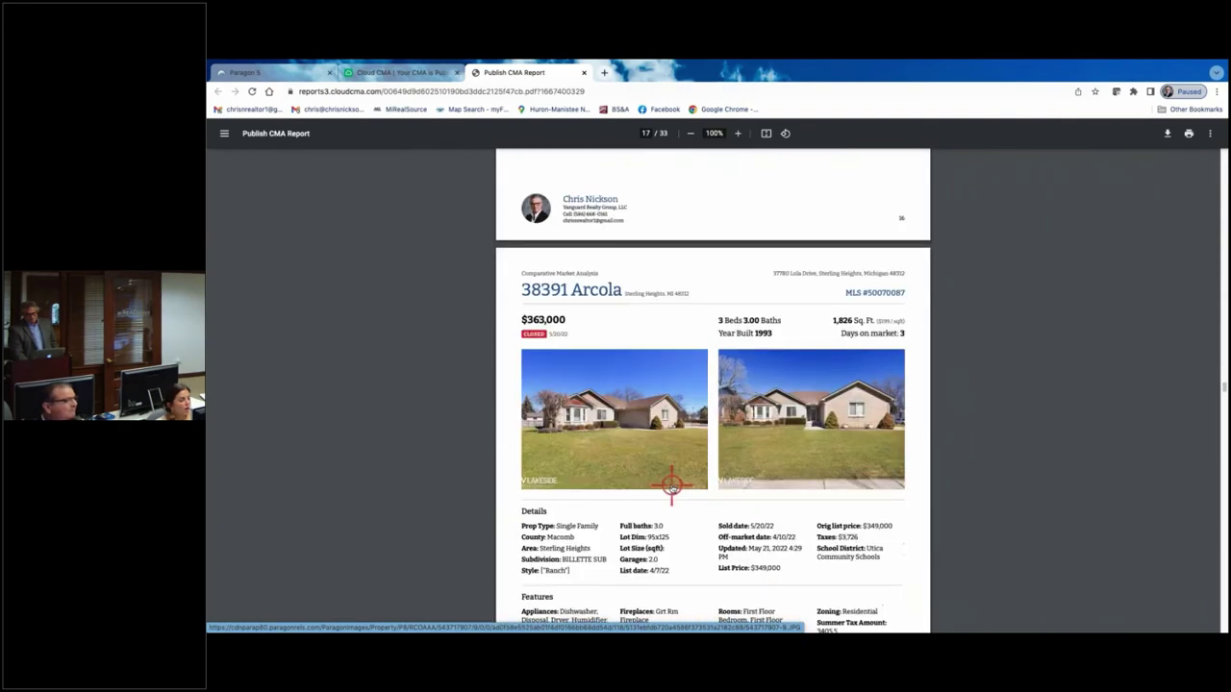
scroll(672, 485, "down", 3)
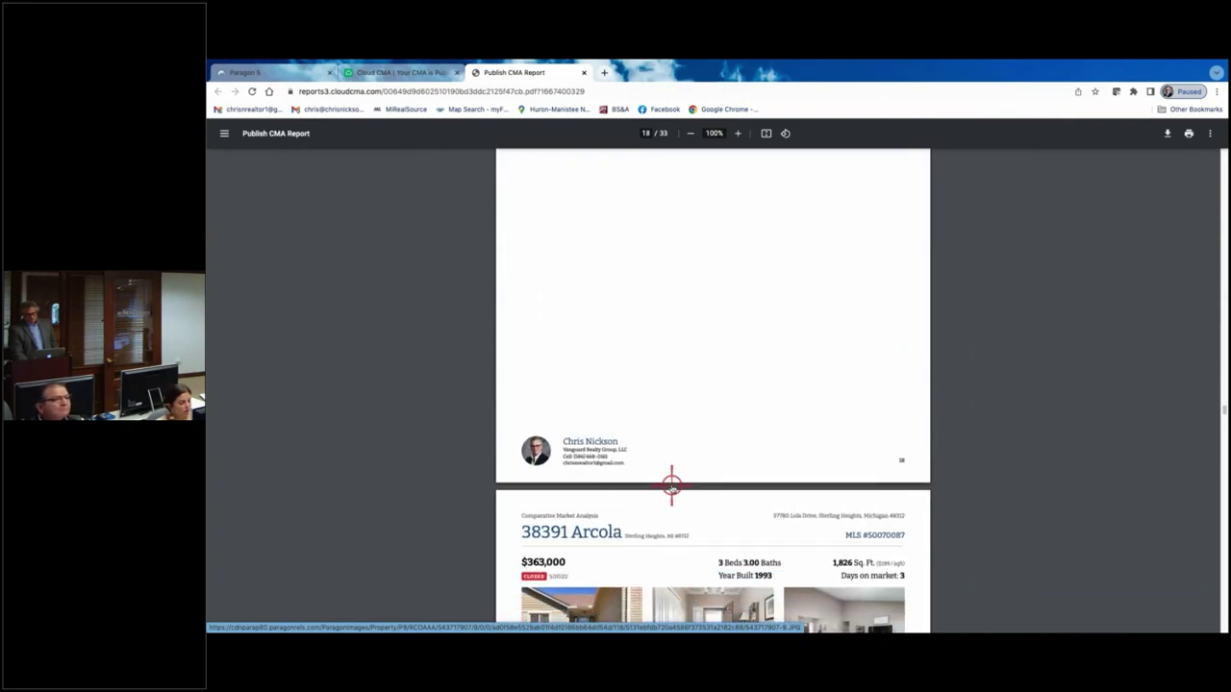
scroll(672, 486, "down", 10)
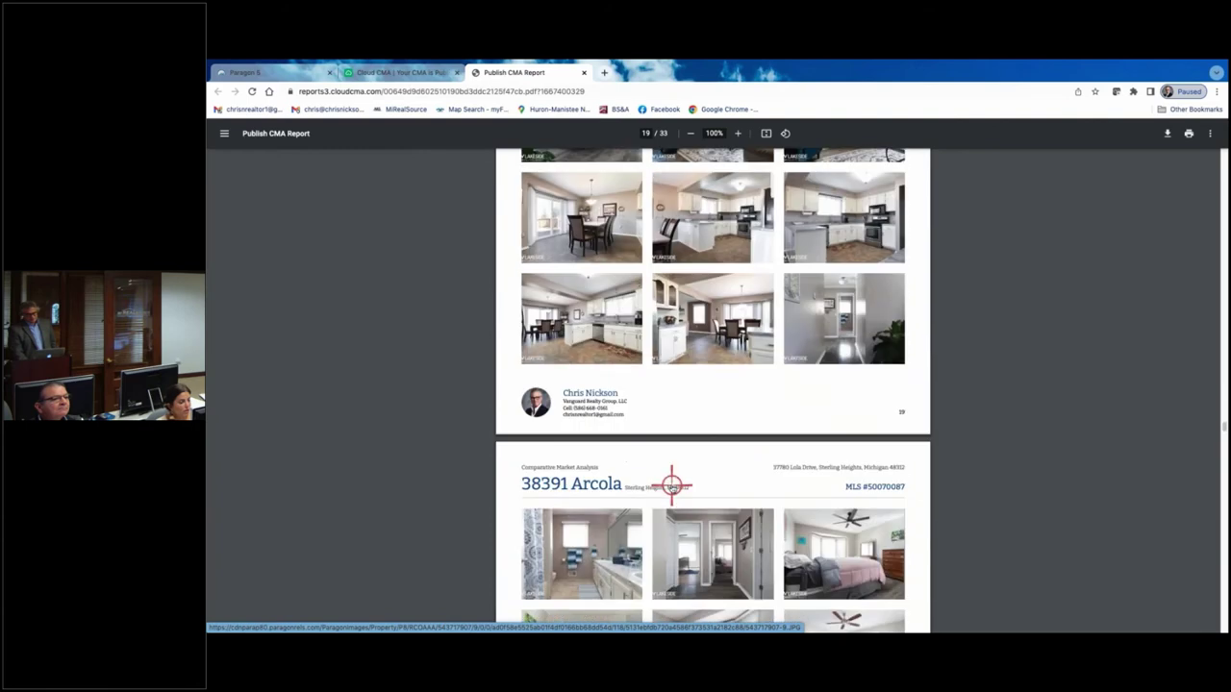
scroll(672, 486, "down", 8)
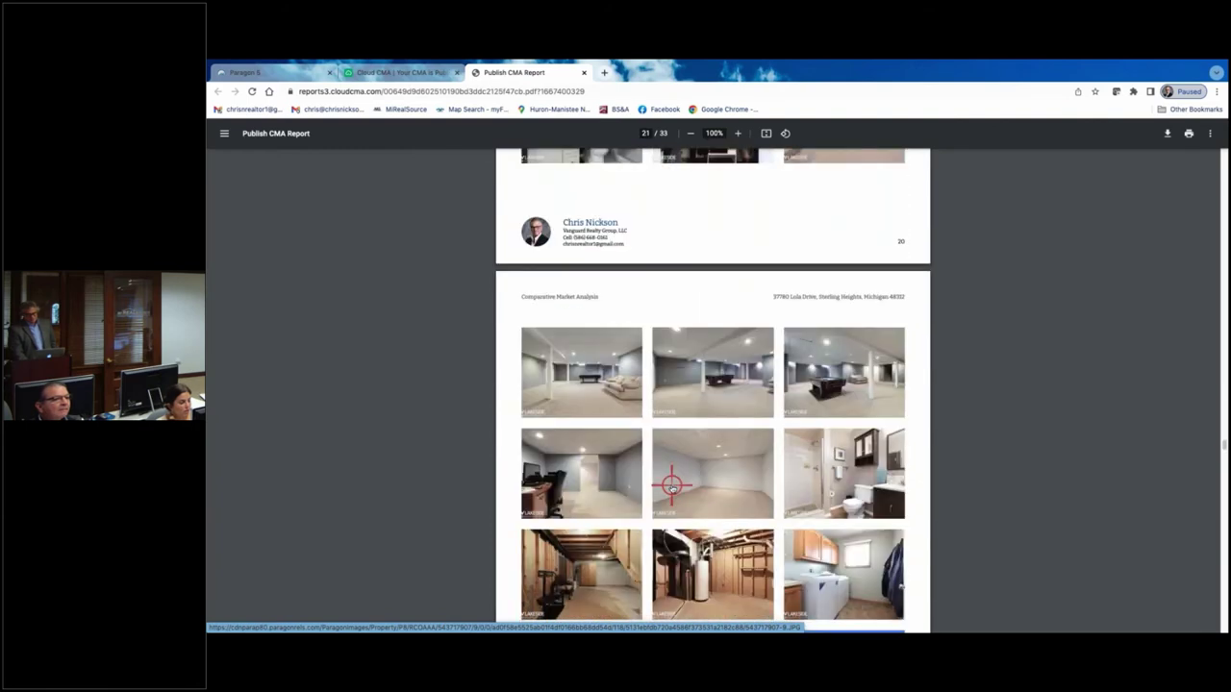
scroll(672, 486, "down", 8)
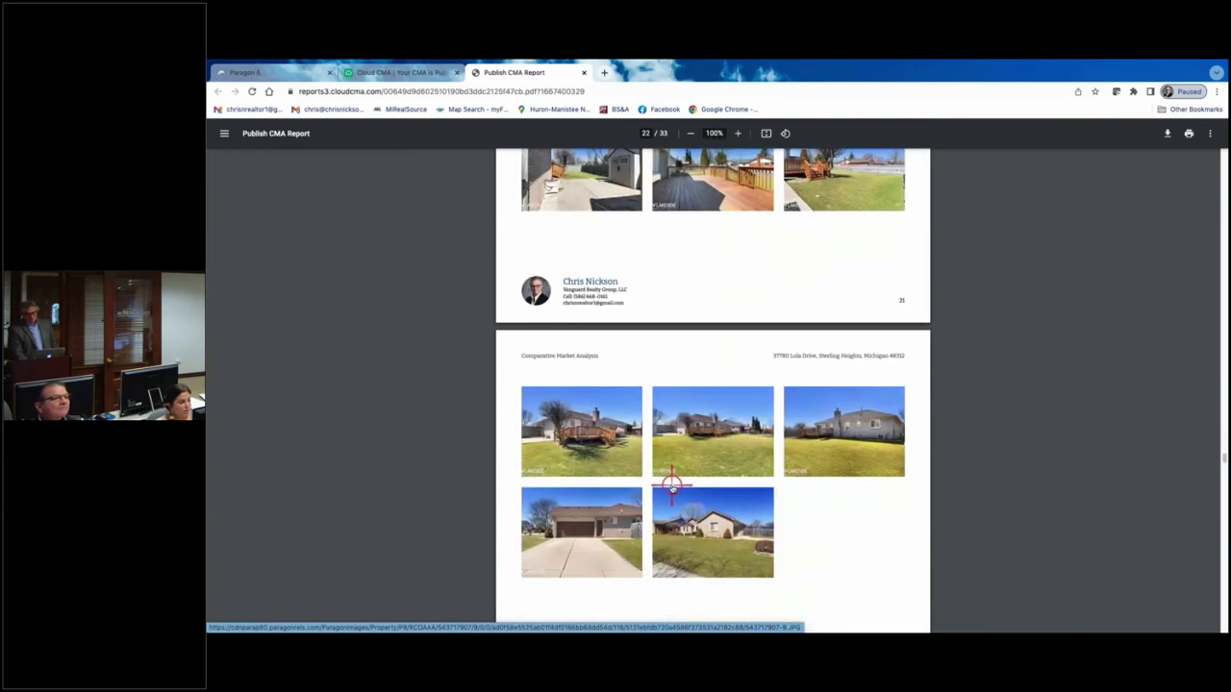
scroll(671, 485, "up", 11)
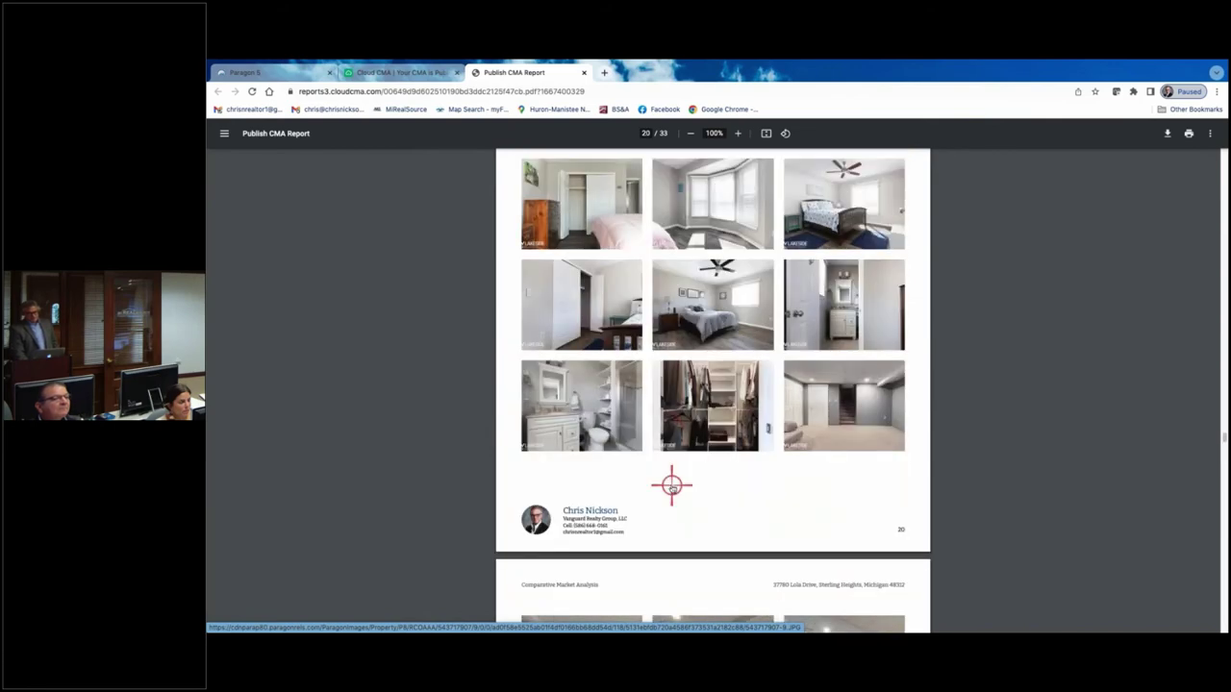
scroll(671, 485, "up", 6)
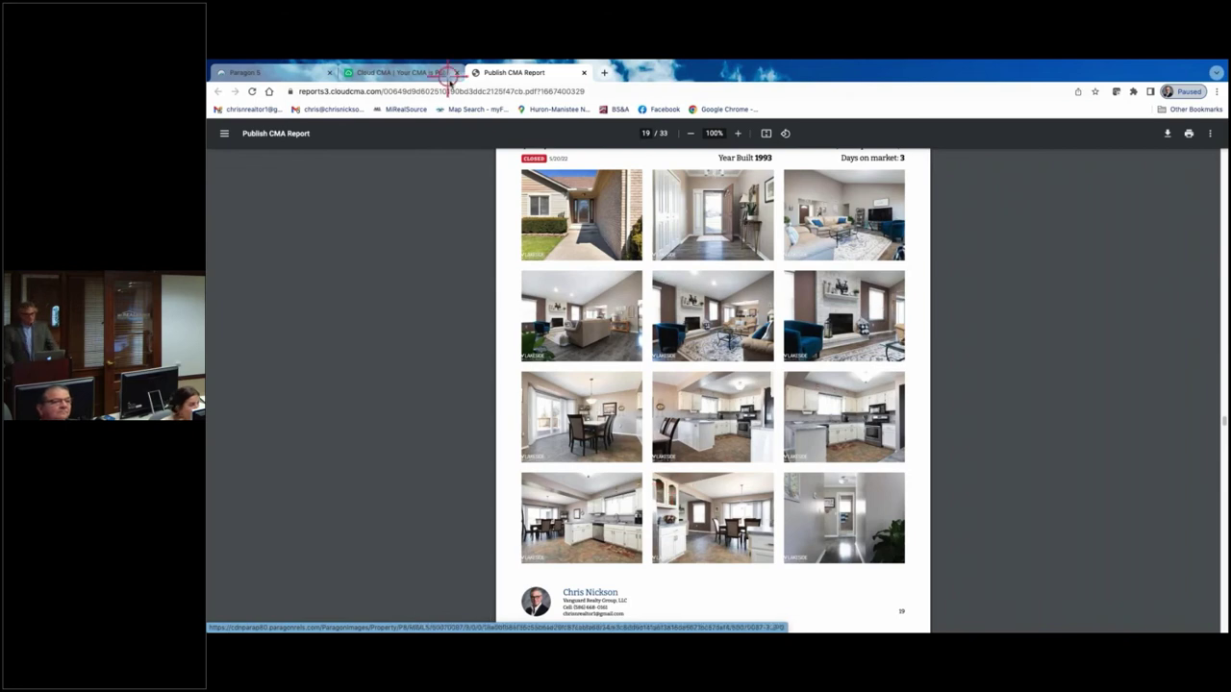
- Close the PDF, reopen the published report from the CMA list, and go to its Customize step
left_click(583, 72)
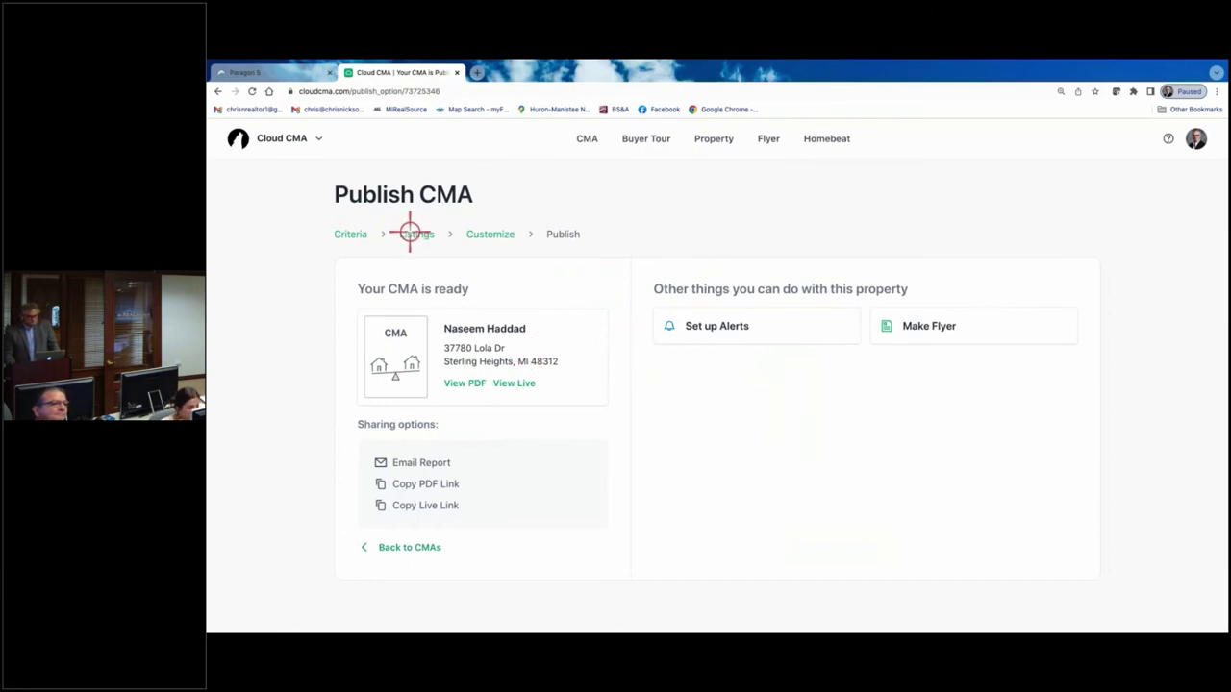
left_click(412, 548)
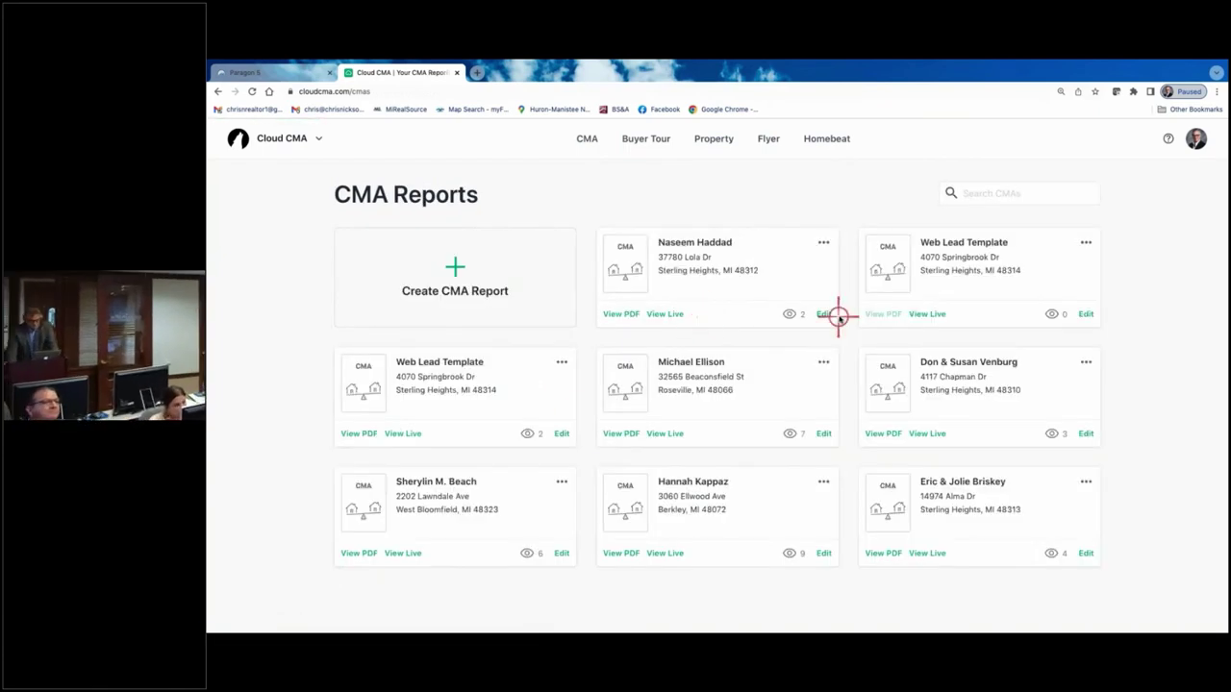
left_click(825, 315)
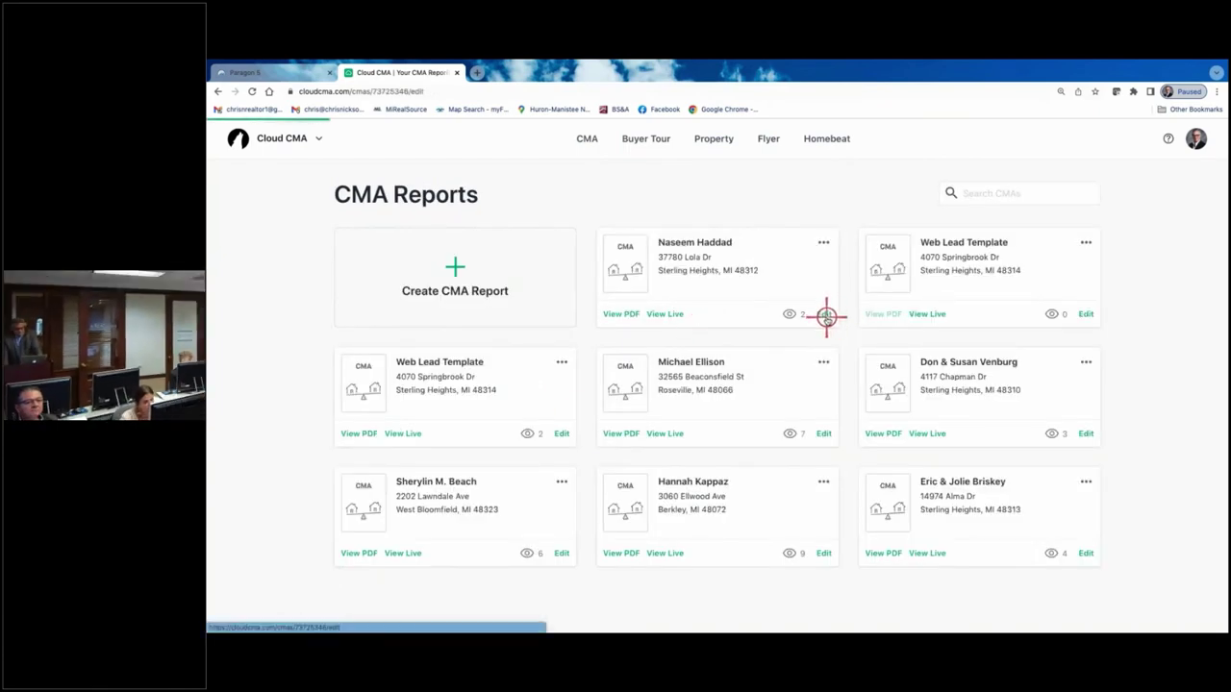
scroll(854, 407, "down", 3)
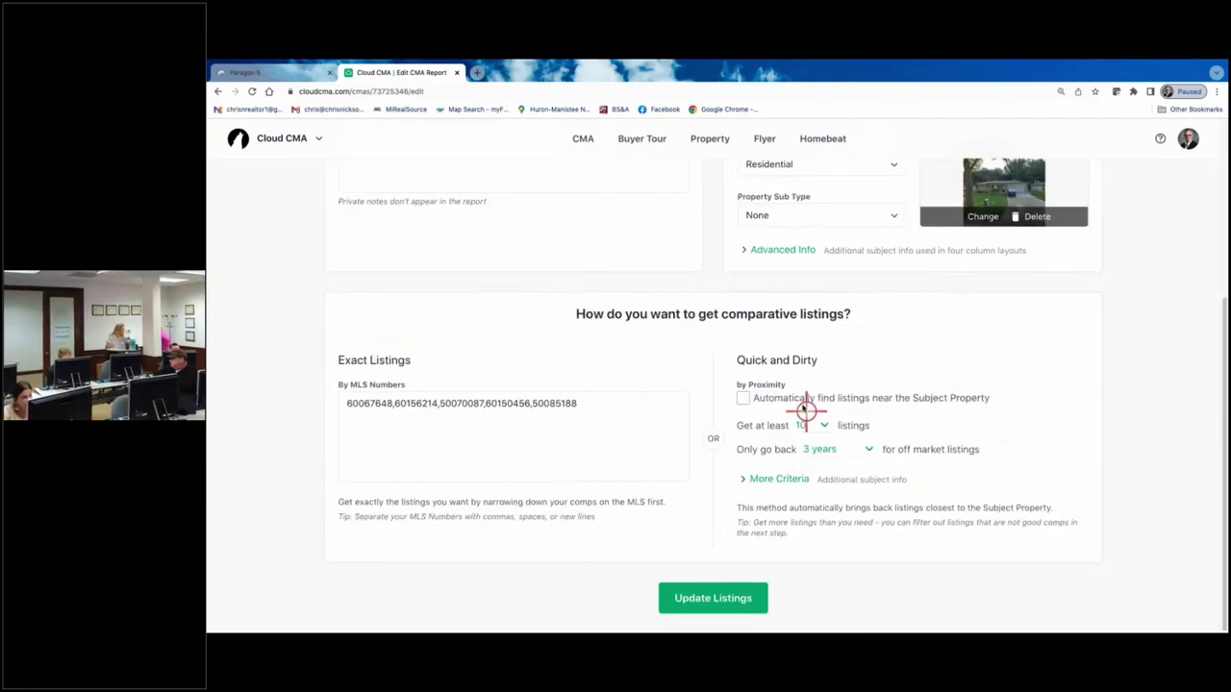
scroll(777, 324, "up", 3)
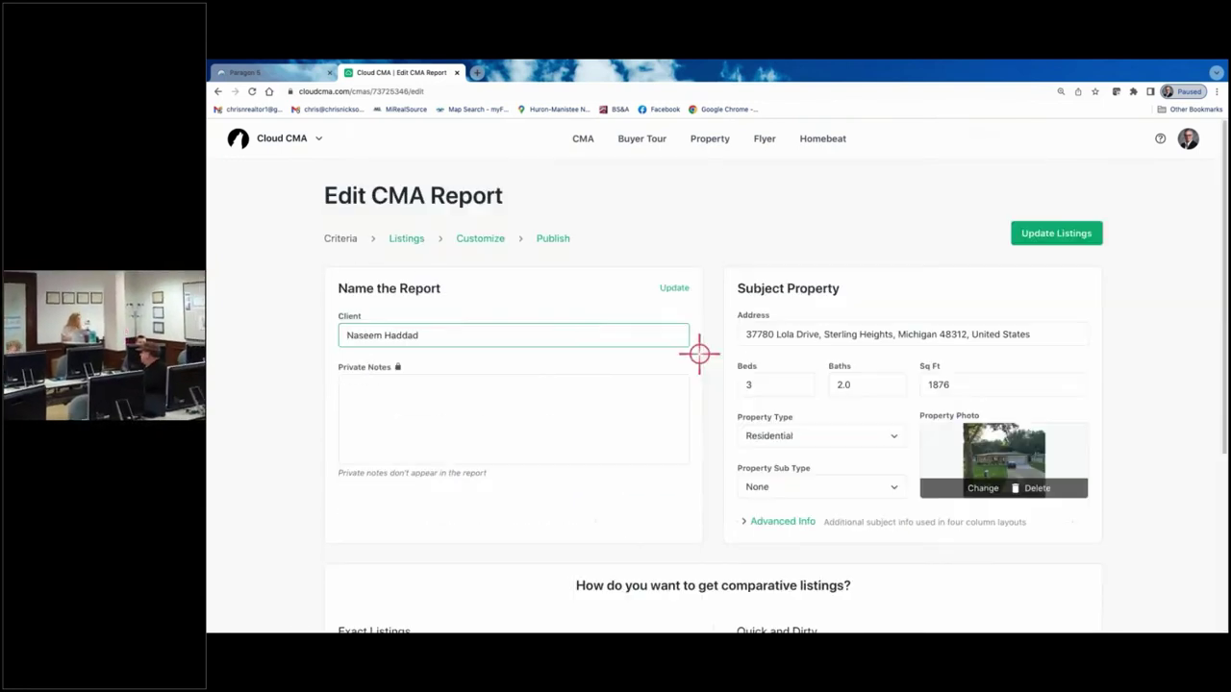
left_click(479, 238)
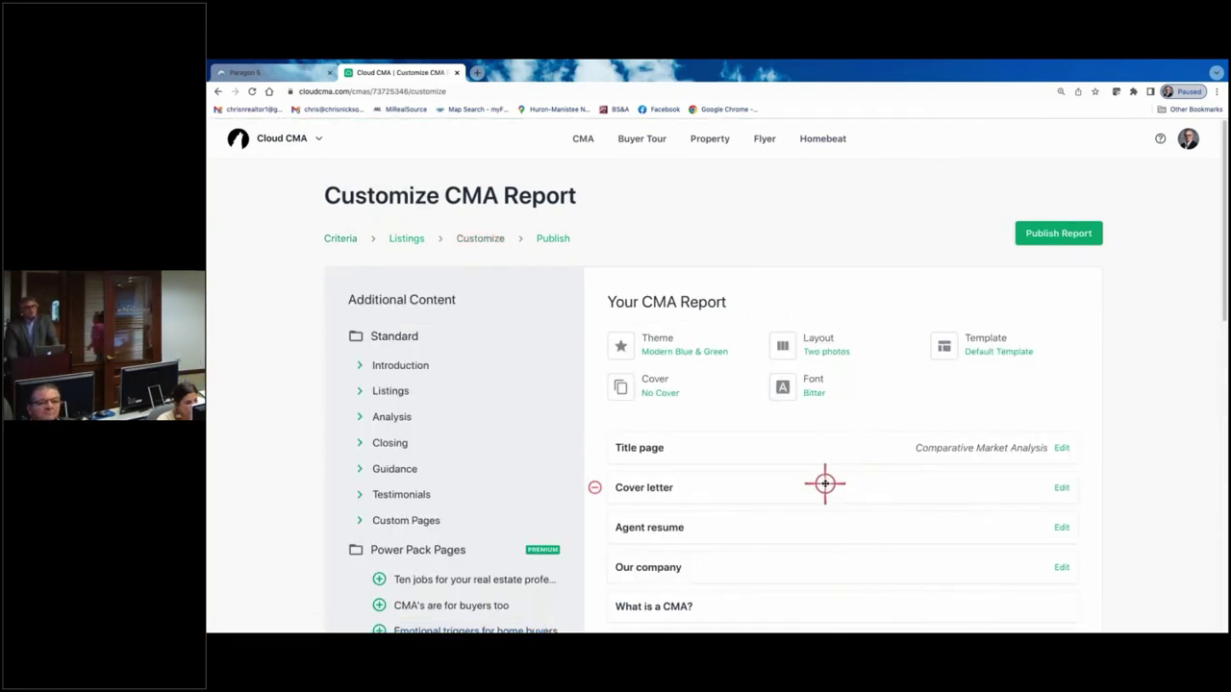
- Switch the report layout from Two photos to Two column comparison
scroll(824, 484, "down", 2)
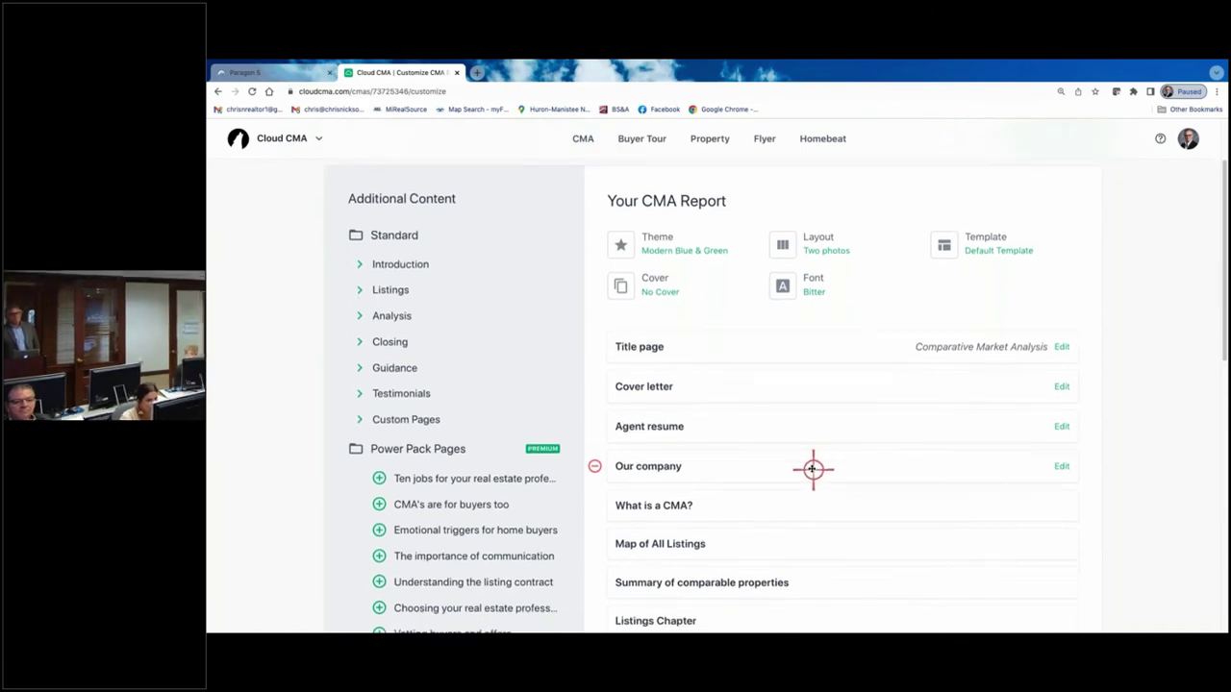
scroll(813, 469, "up", 2)
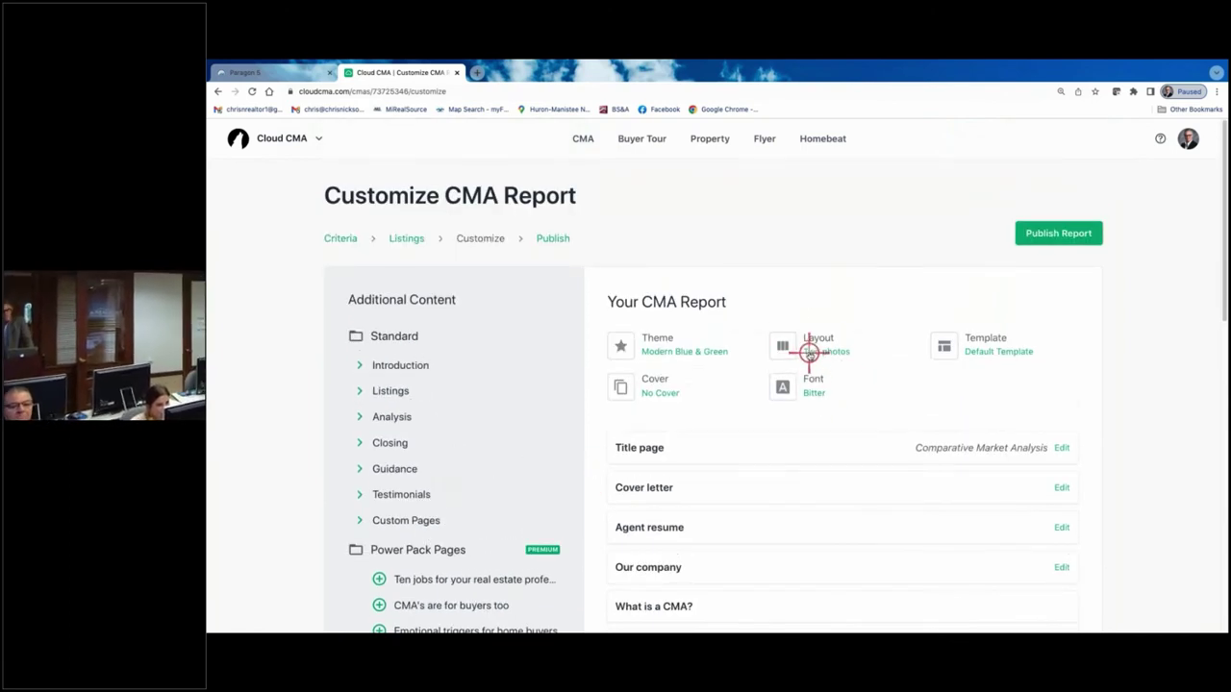
left_click(809, 352)
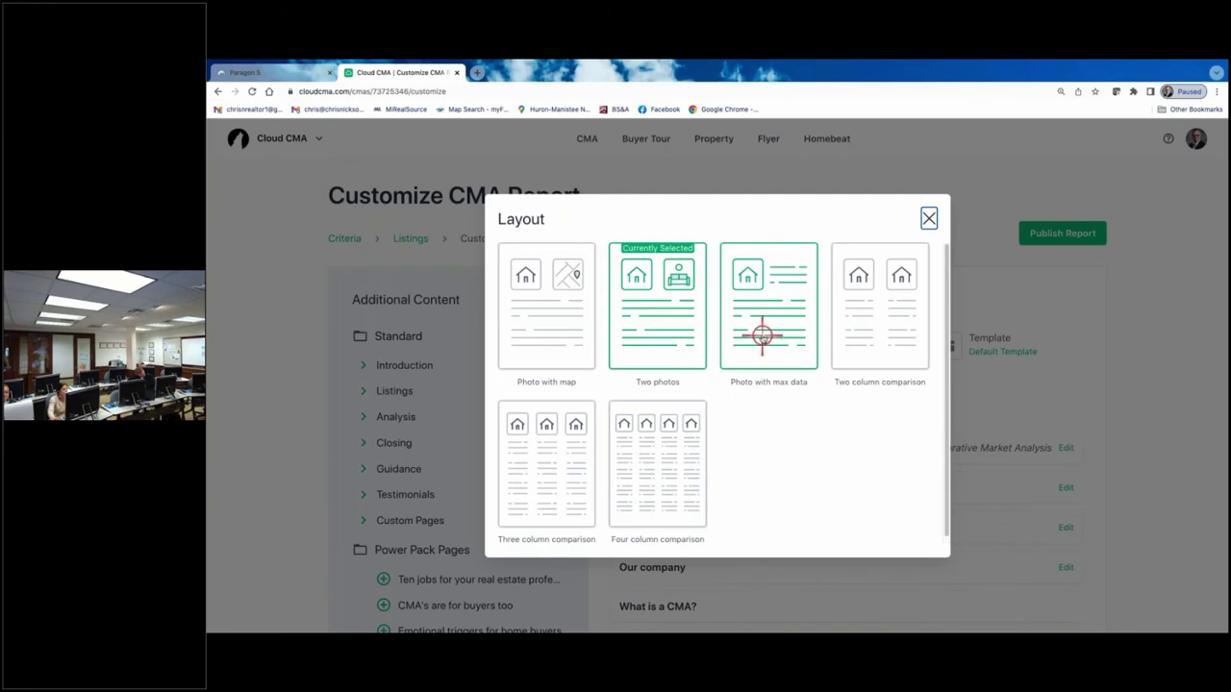
left_click(877, 333)
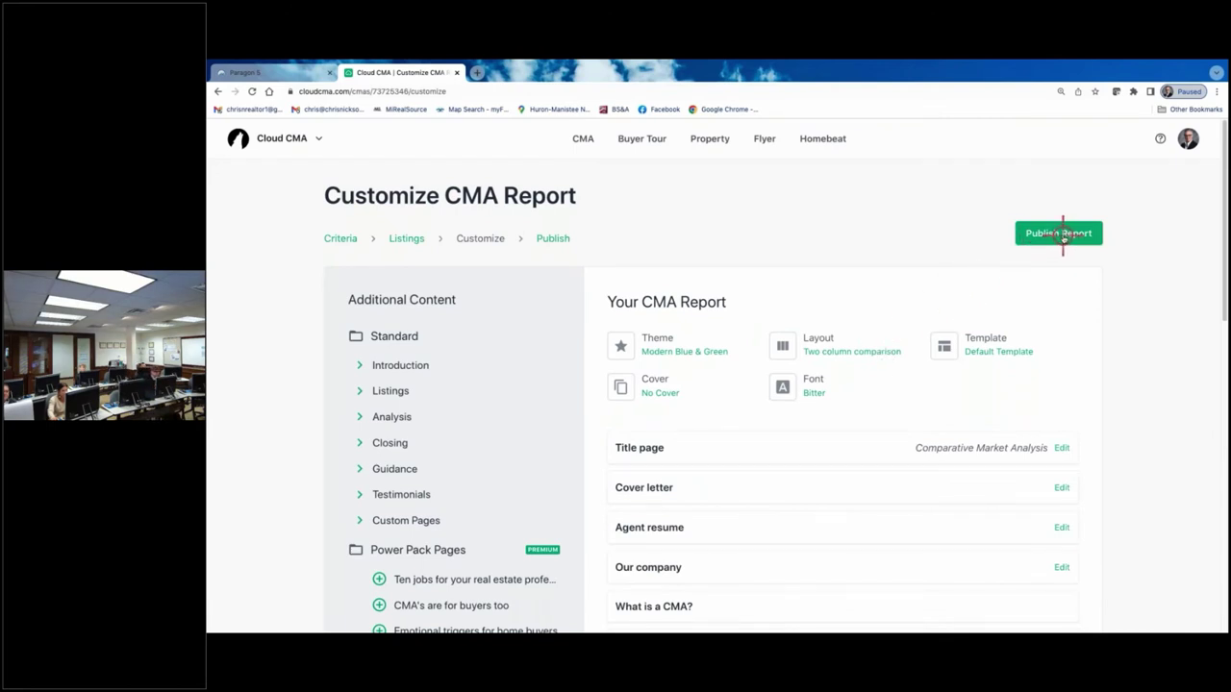
- Republish the report with the Two column comparison layout and view its PDF
left_click(1062, 235)
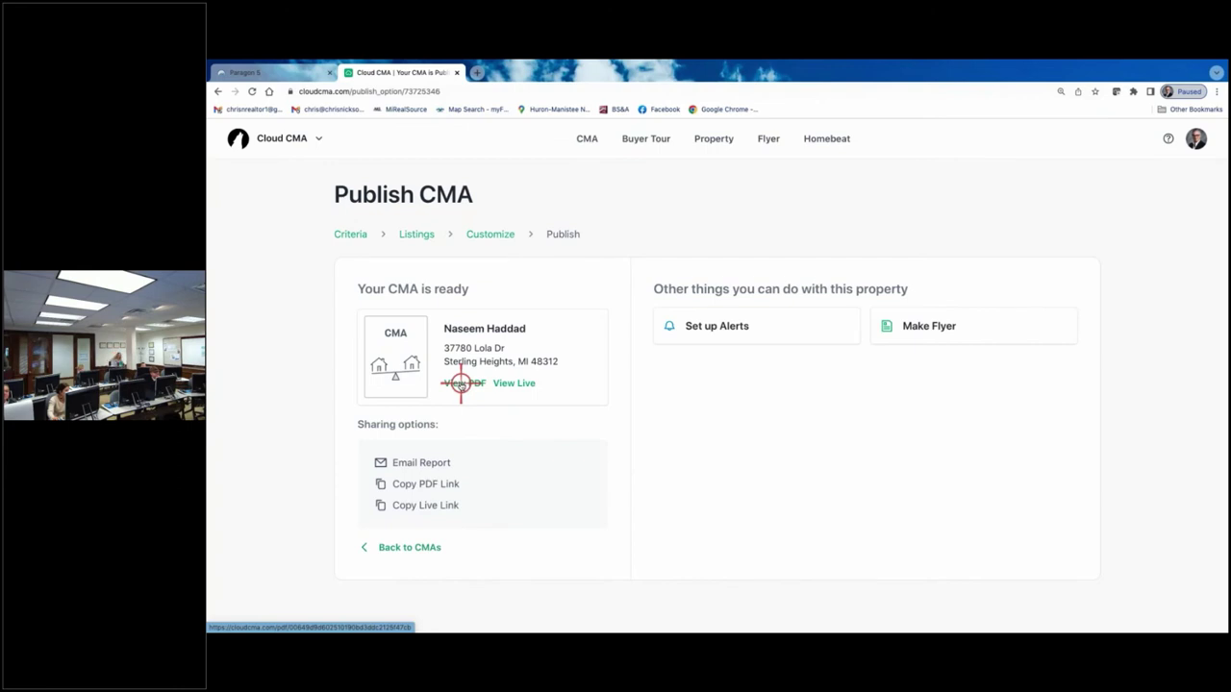
left_click(460, 383)
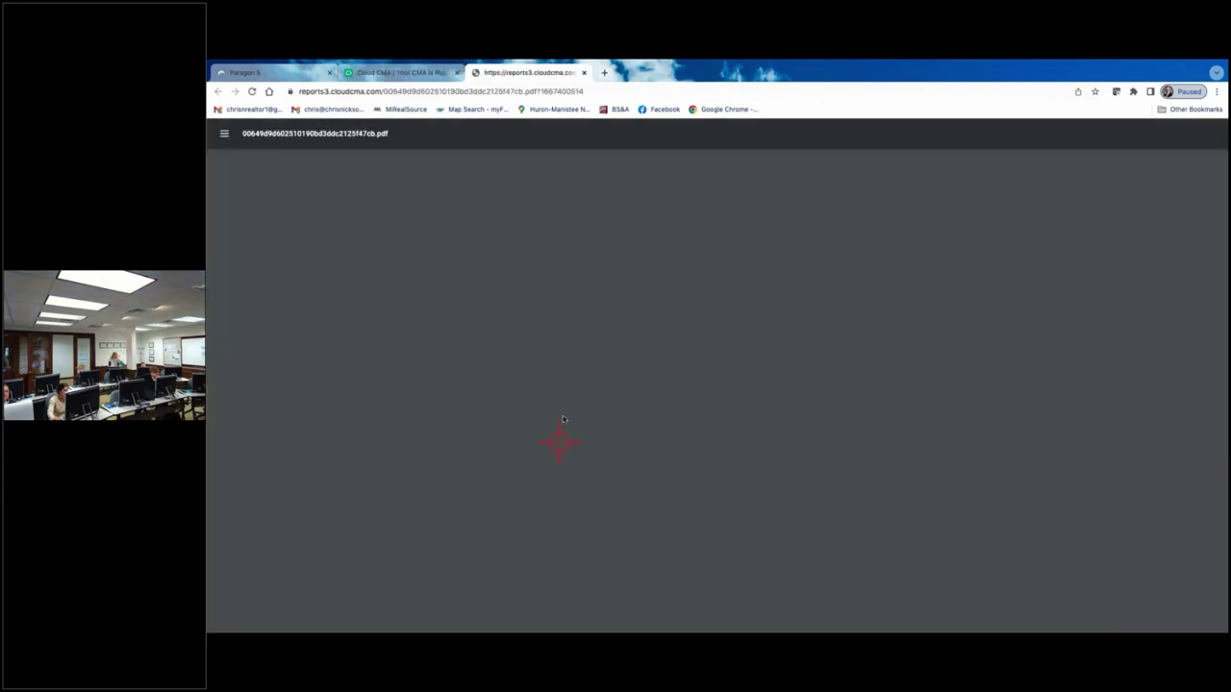
- Scroll the 20-page PDF to page 11, then back to page 8, inspecting the two-column sold listings
scroll(625, 322, "down", 20)
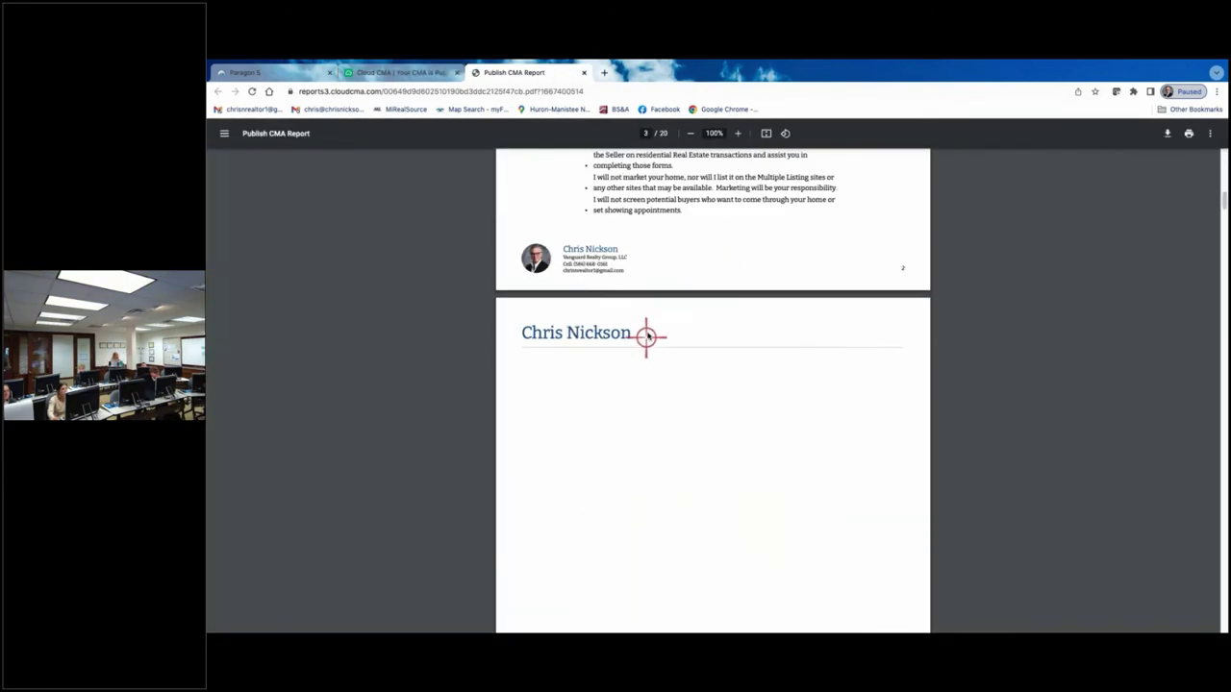
scroll(642, 325, "down", 20)
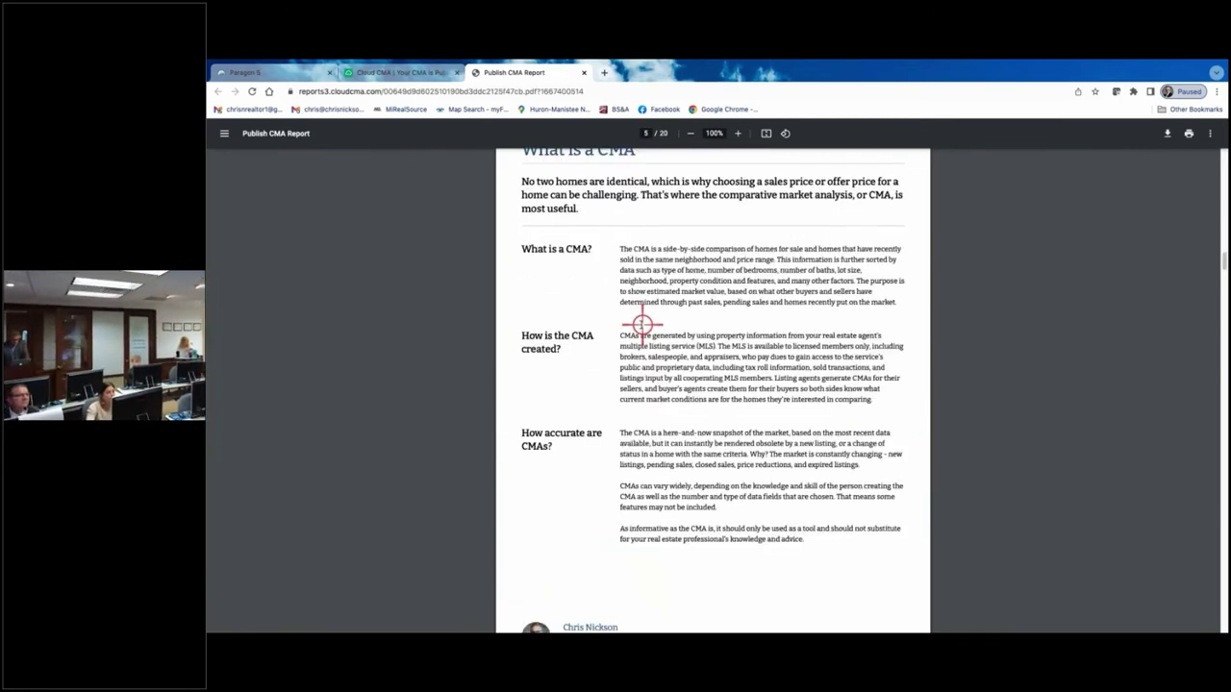
scroll(637, 324, "down", 15)
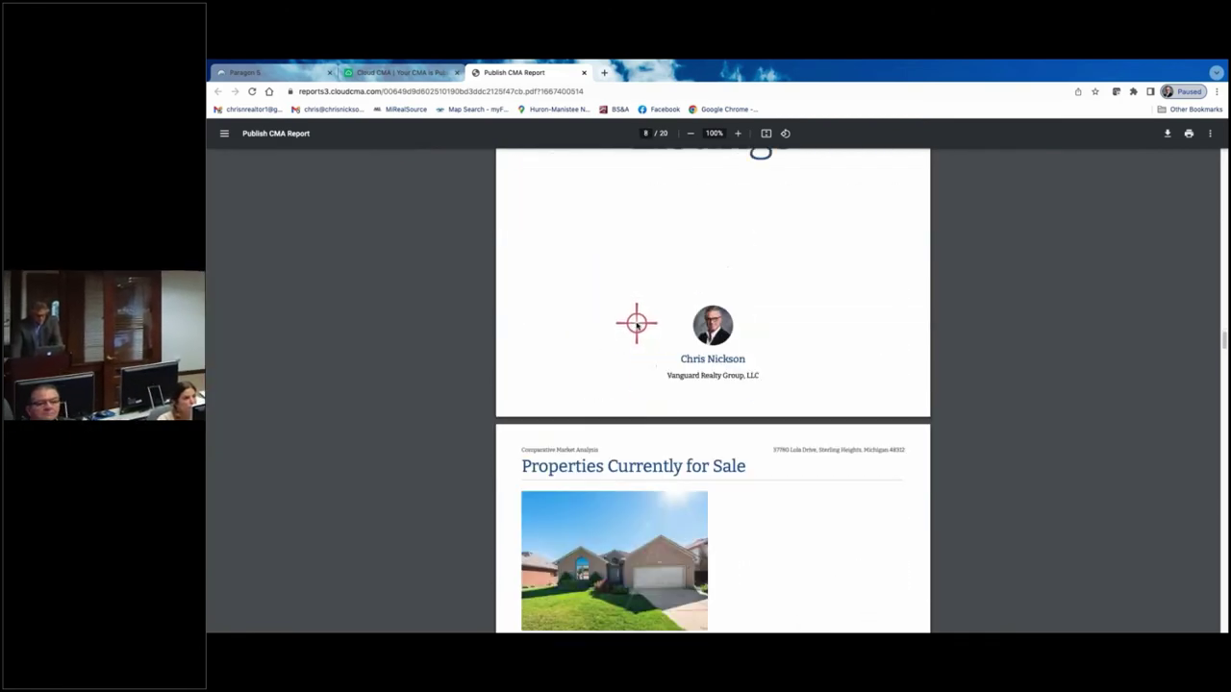
scroll(636, 323, "down", 15)
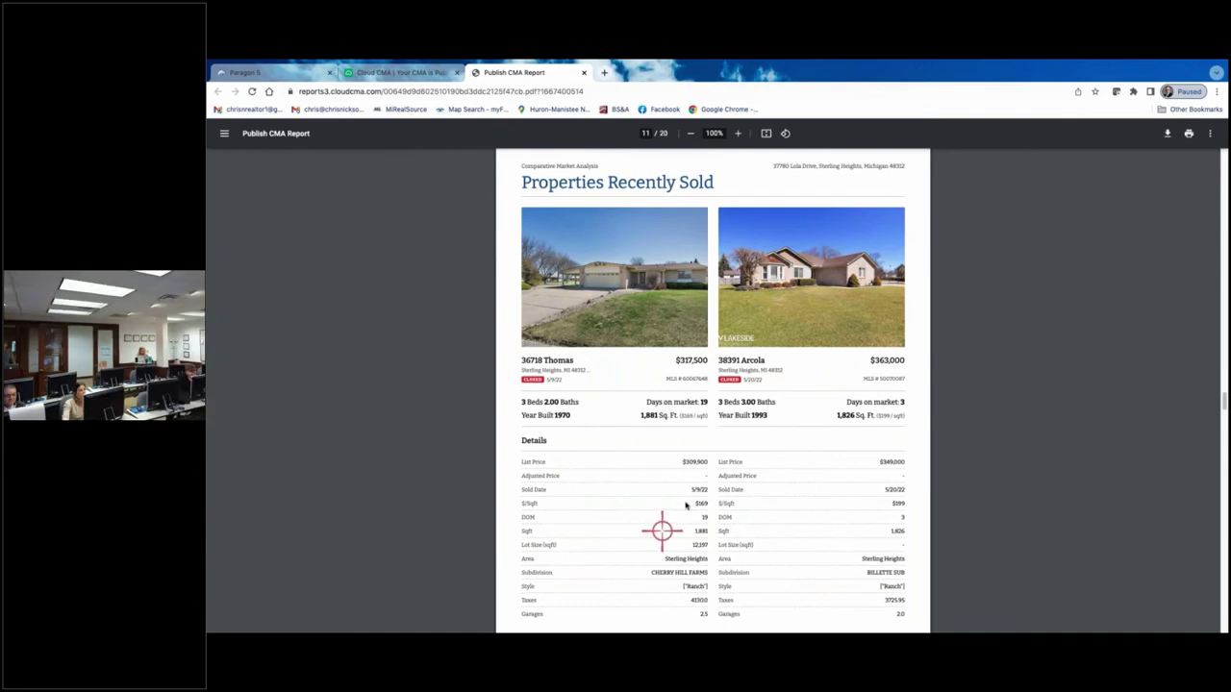
scroll(701, 445, "down", 2)
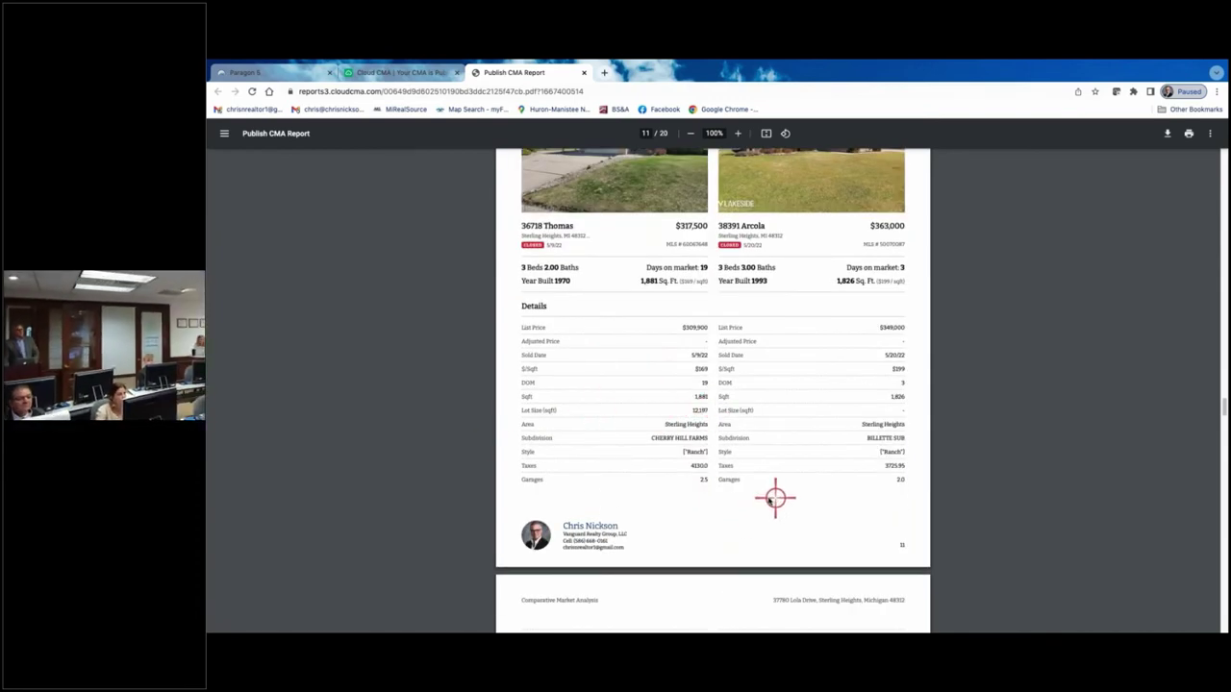
scroll(769, 496, "up", 1)
scroll(767, 492, "up", 15)
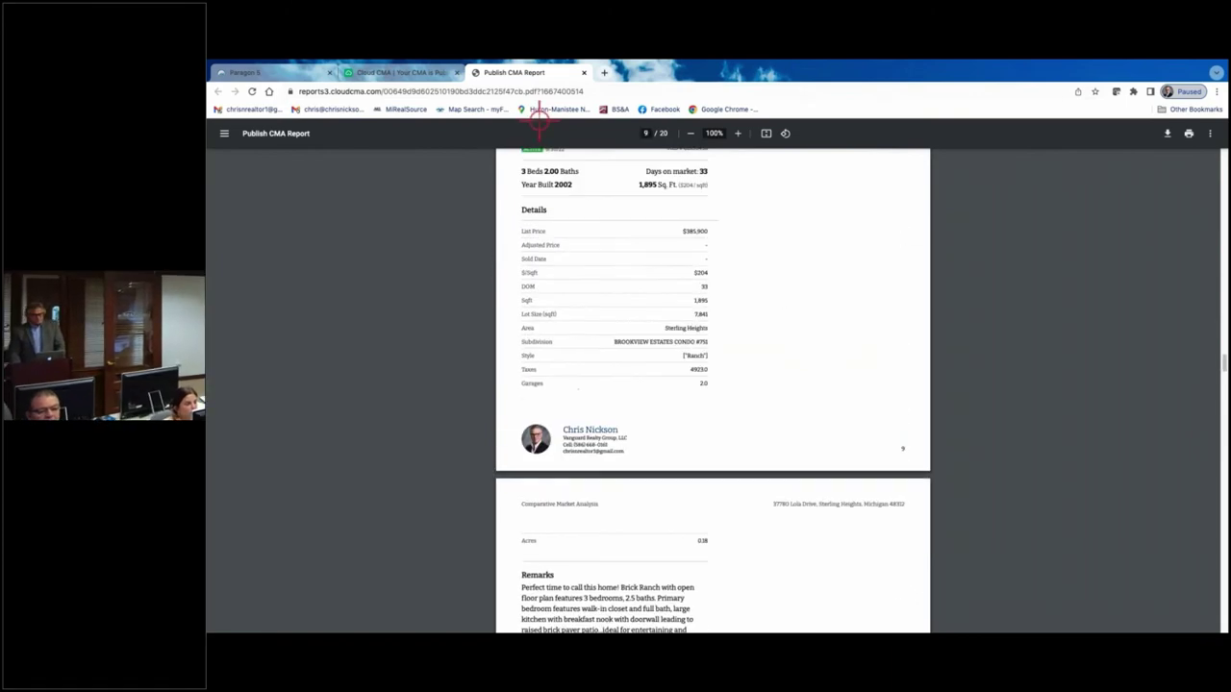
scroll(728, 302, "down", 10)
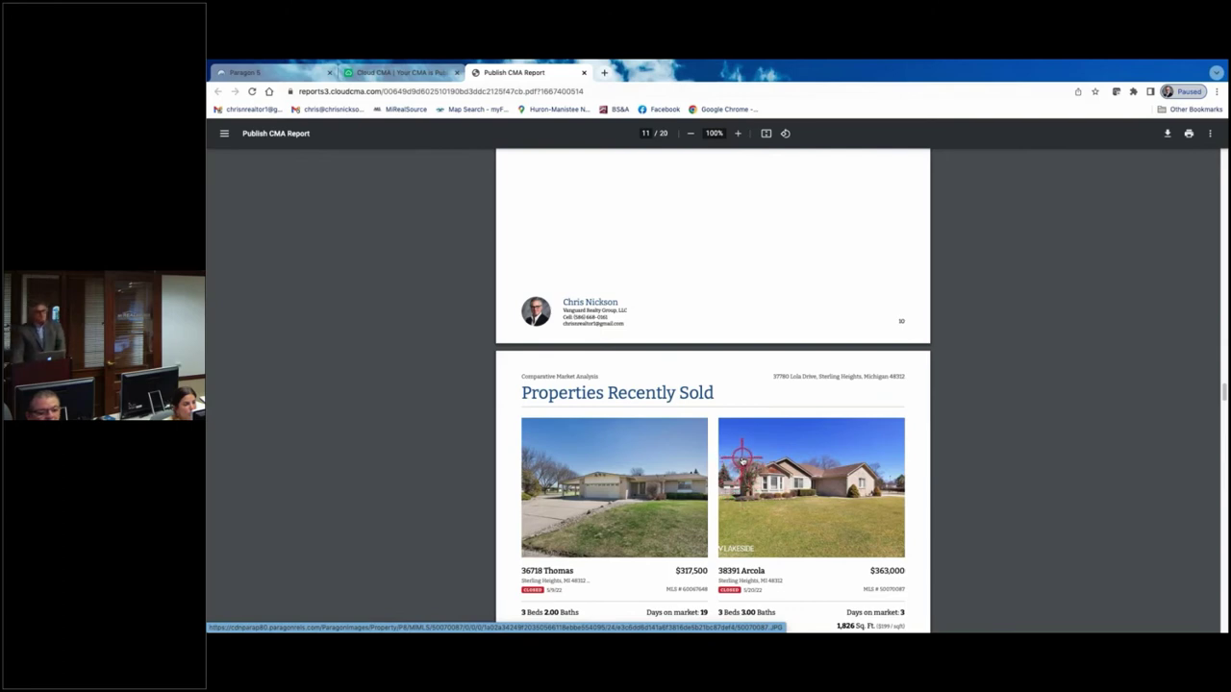
scroll(731, 432, "up", 15)
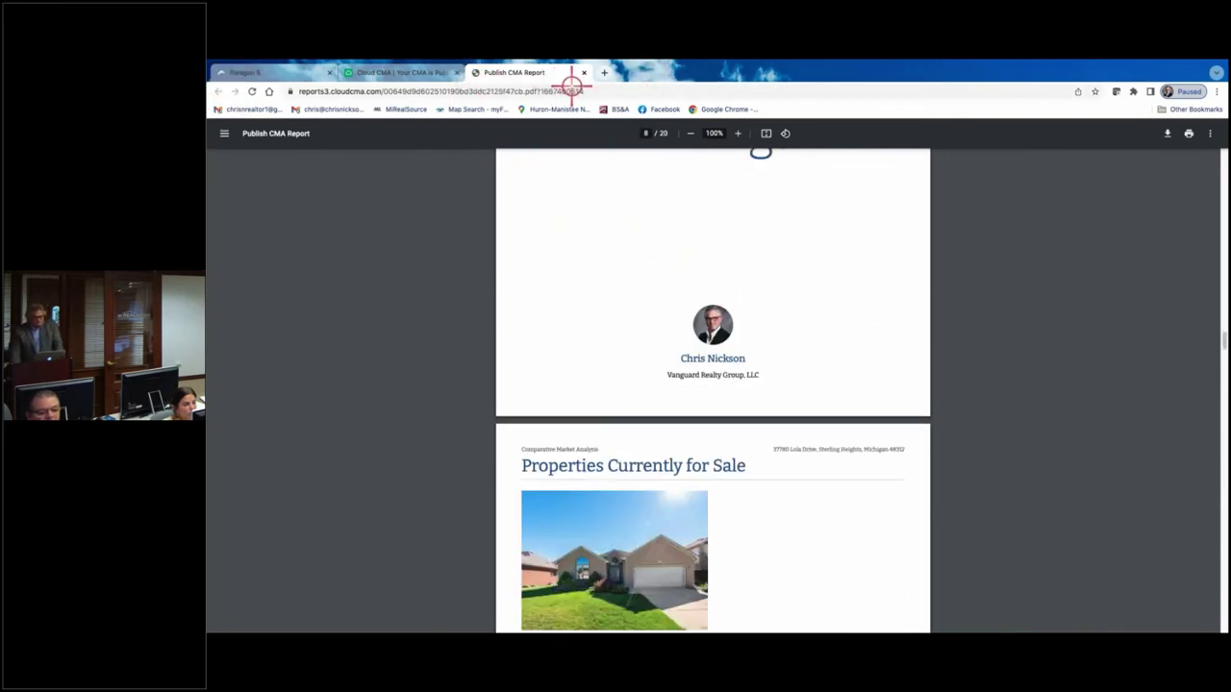
left_click(412, 72)
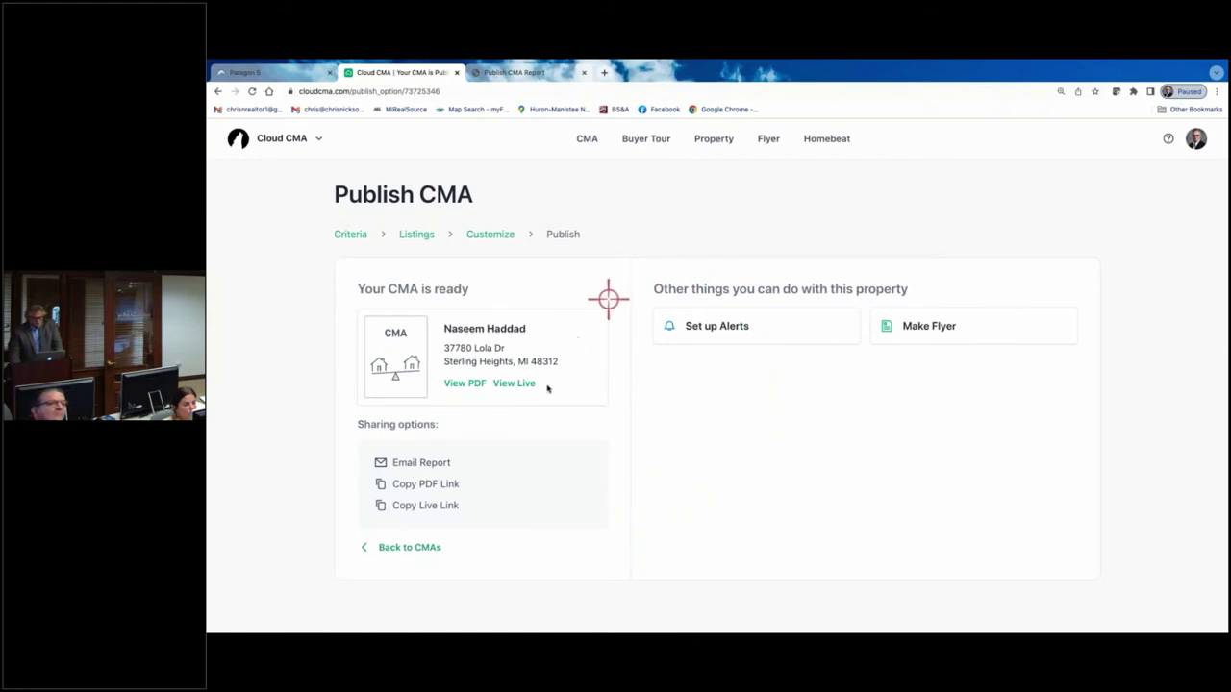
left_click(415, 547)
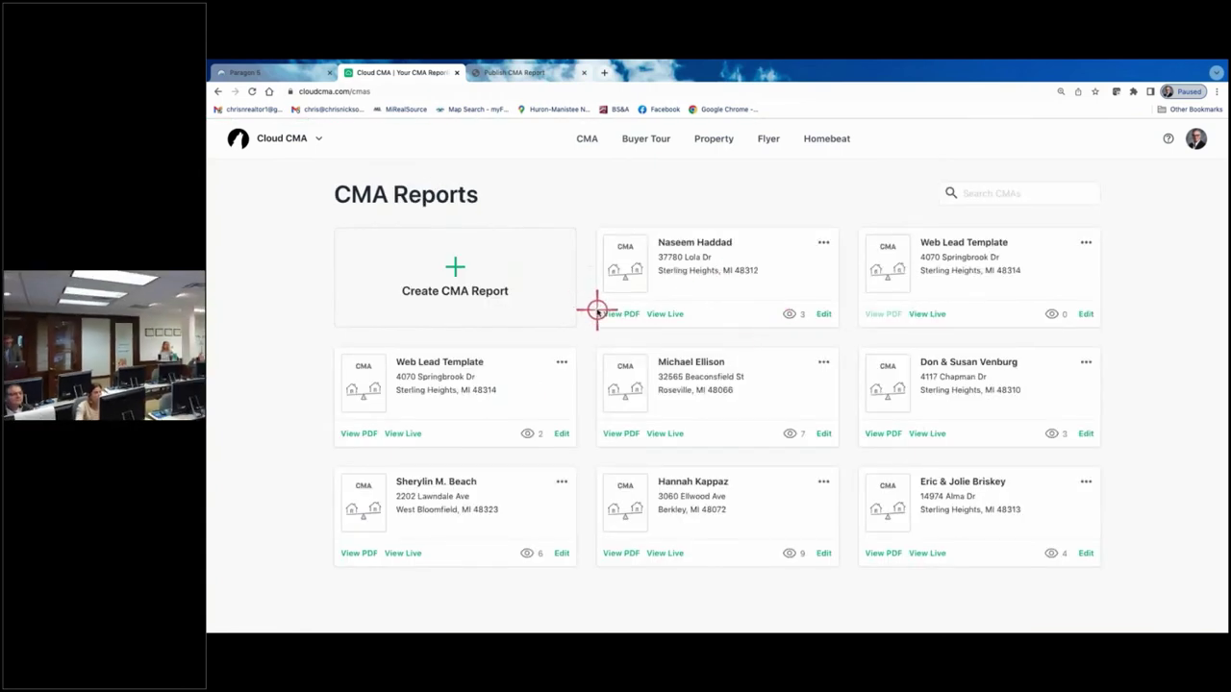
left_click(822, 313)
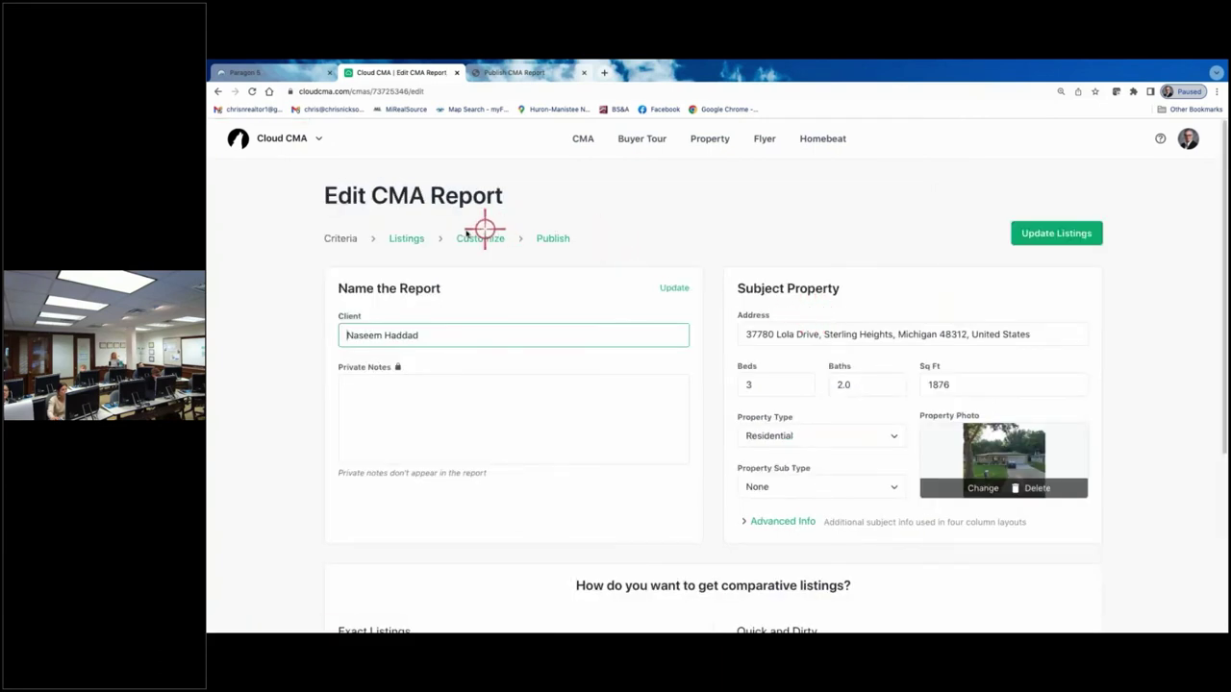
- Change the report layout to Three column comparison and republish the report
left_click(482, 238)
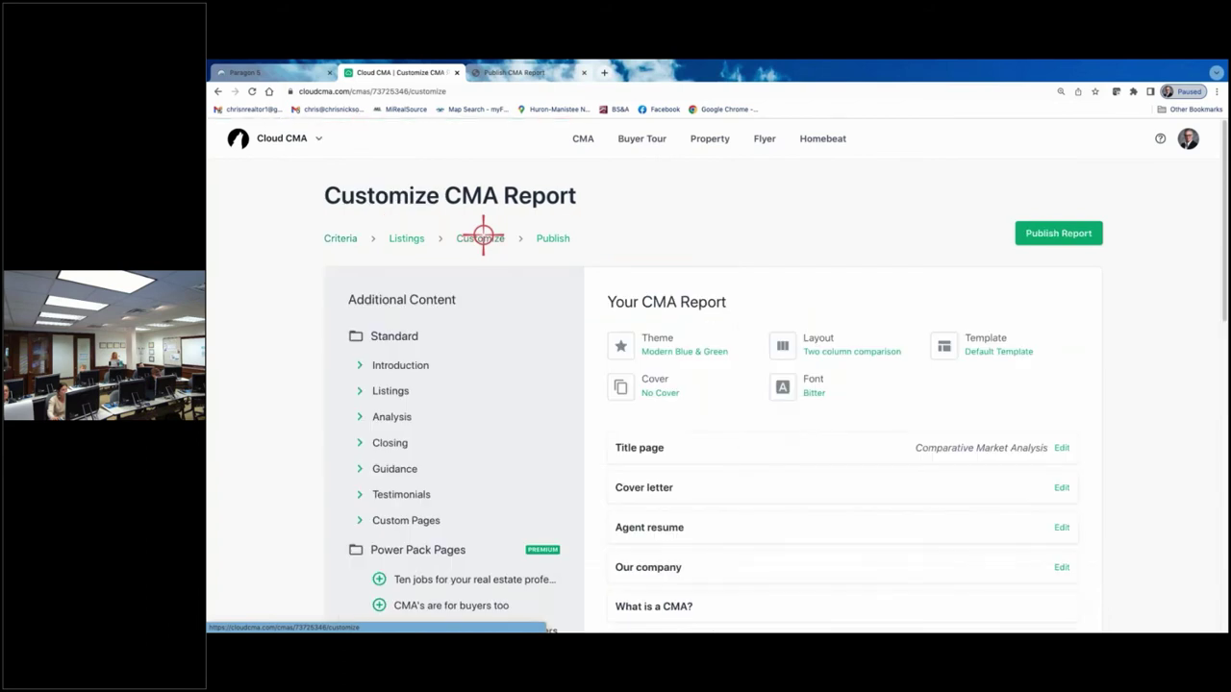
left_click(839, 351)
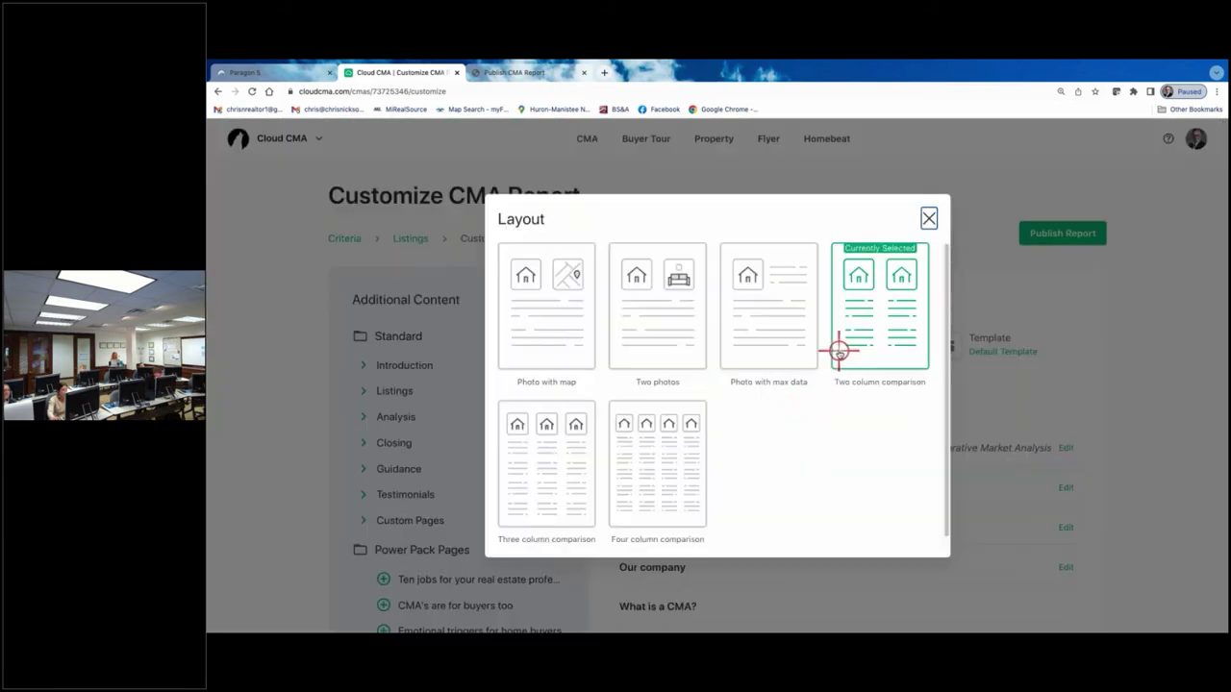
left_click(563, 468)
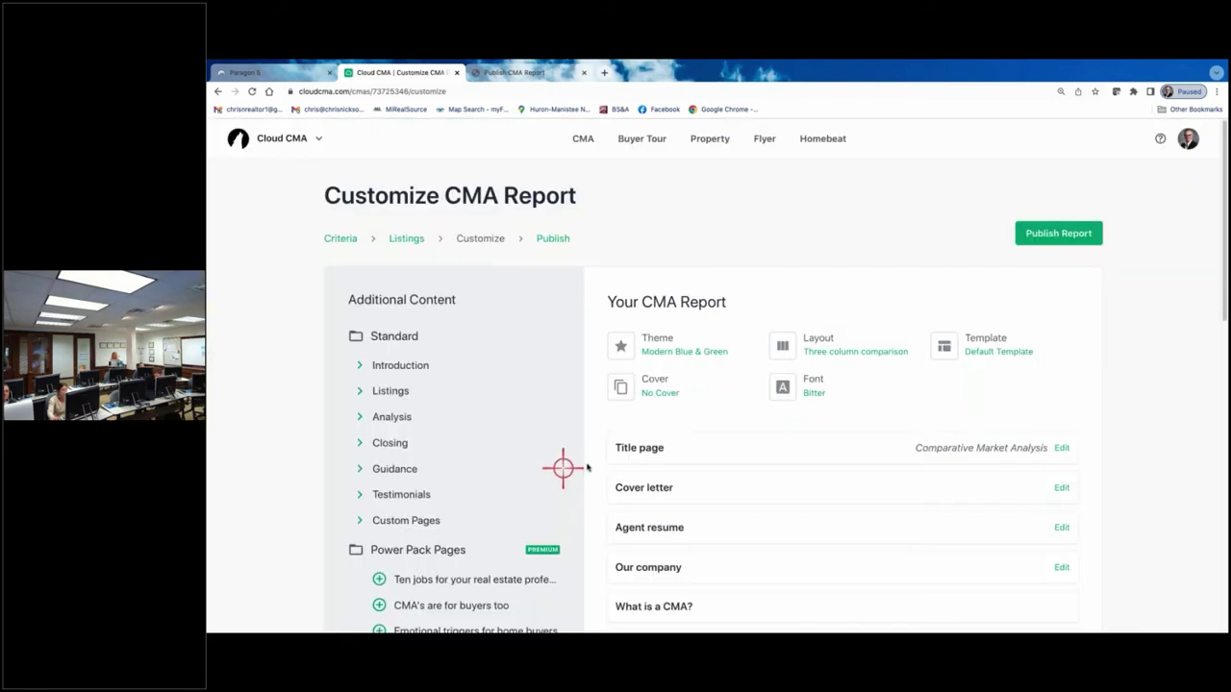
left_click(1046, 233)
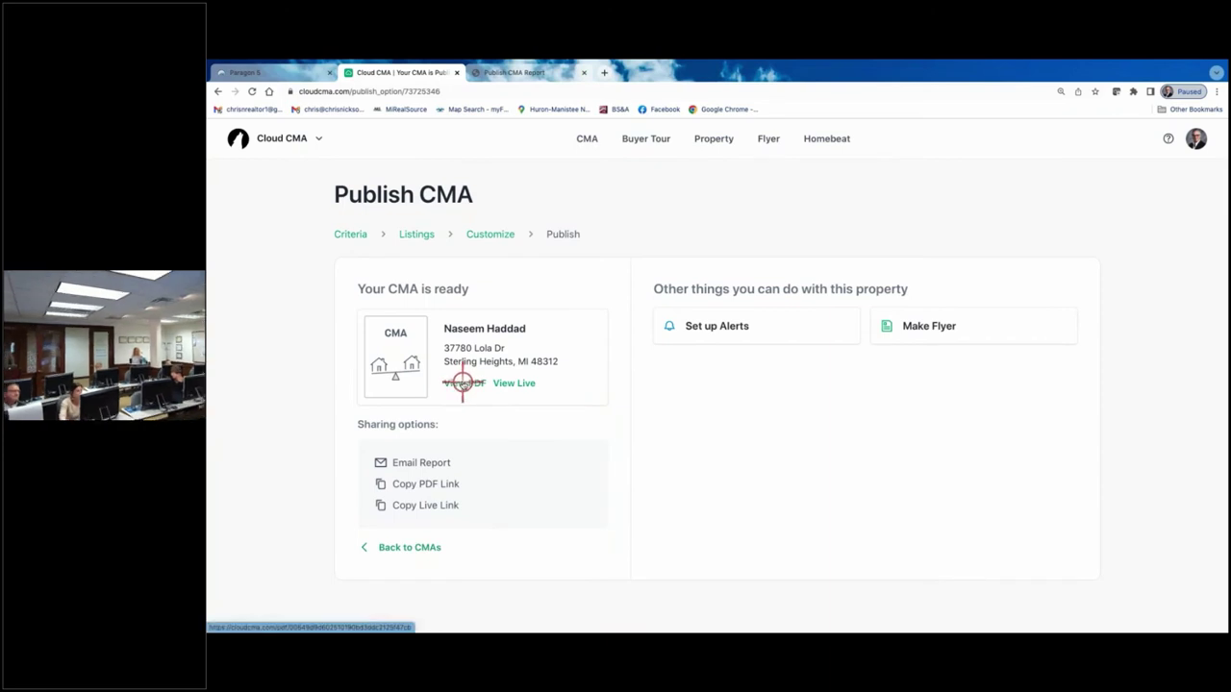
- Open the republished 16-page PDF and scroll to the three-column Comparable Properties page
left_click(464, 382)
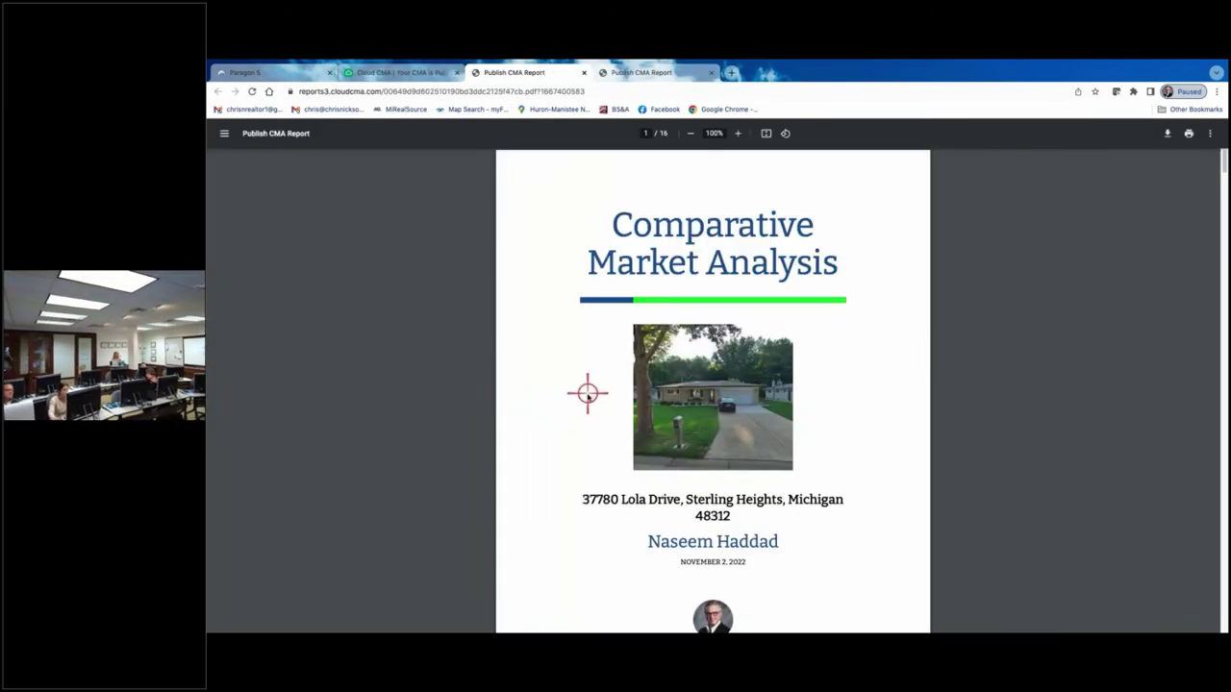
scroll(587, 394, "down", 4)
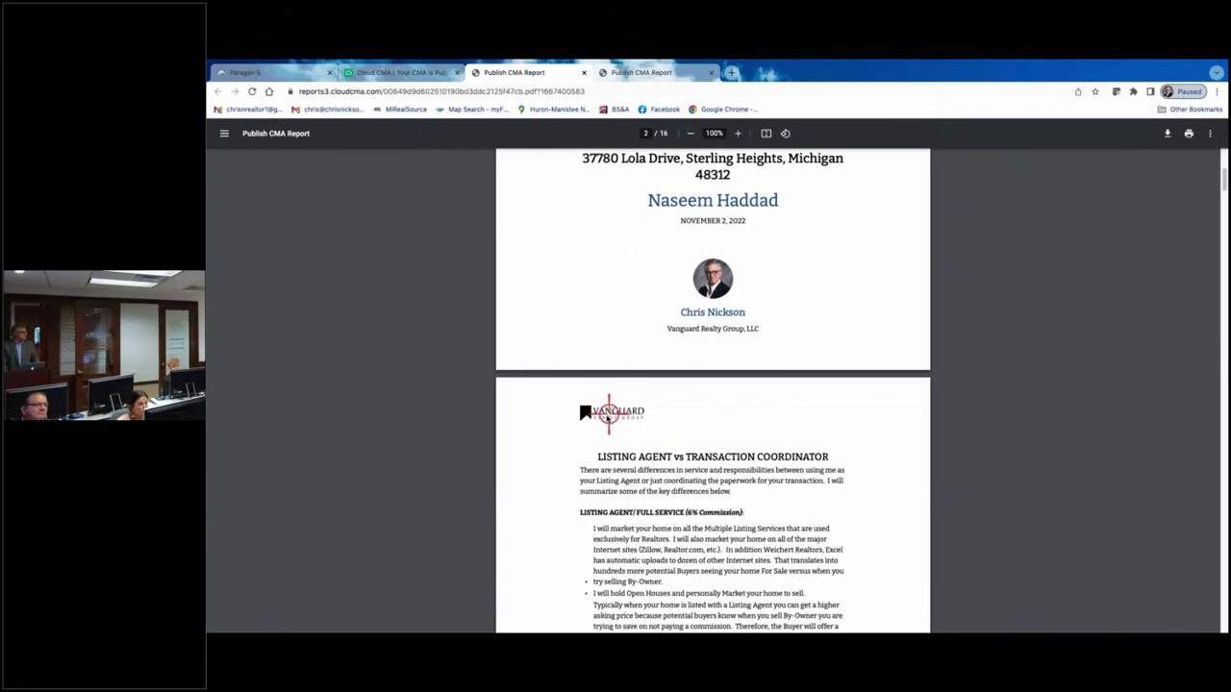
scroll(607, 414, "down", 10)
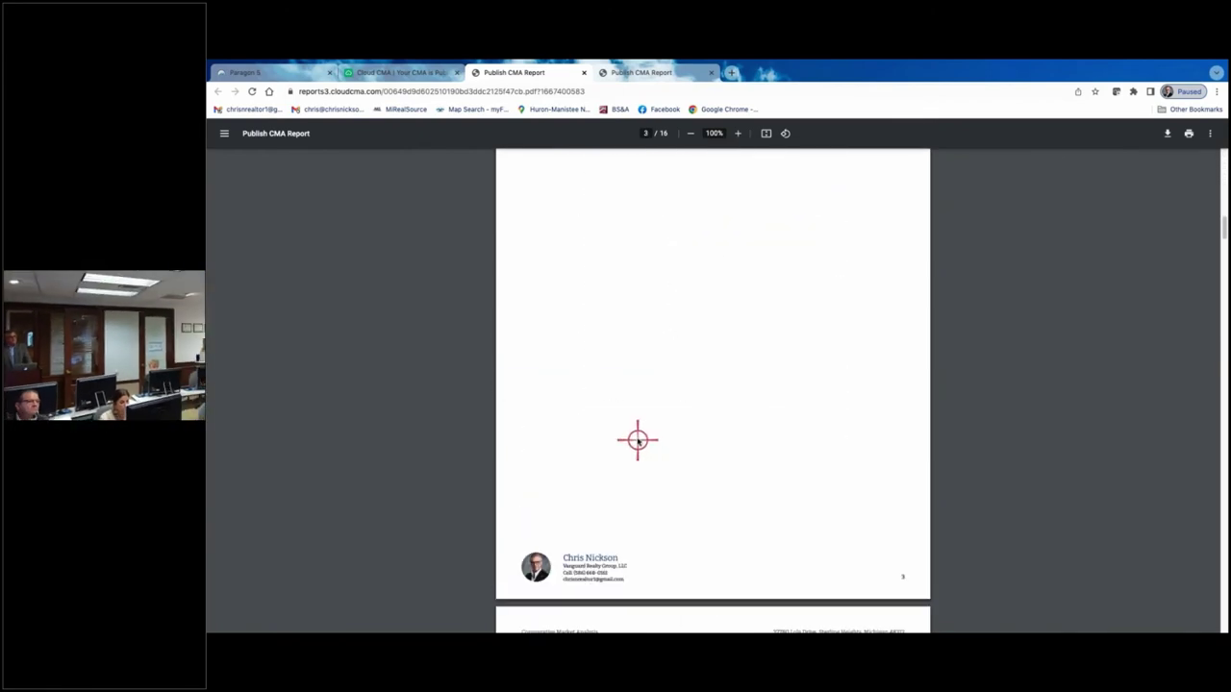
scroll(638, 440, "down", 15)
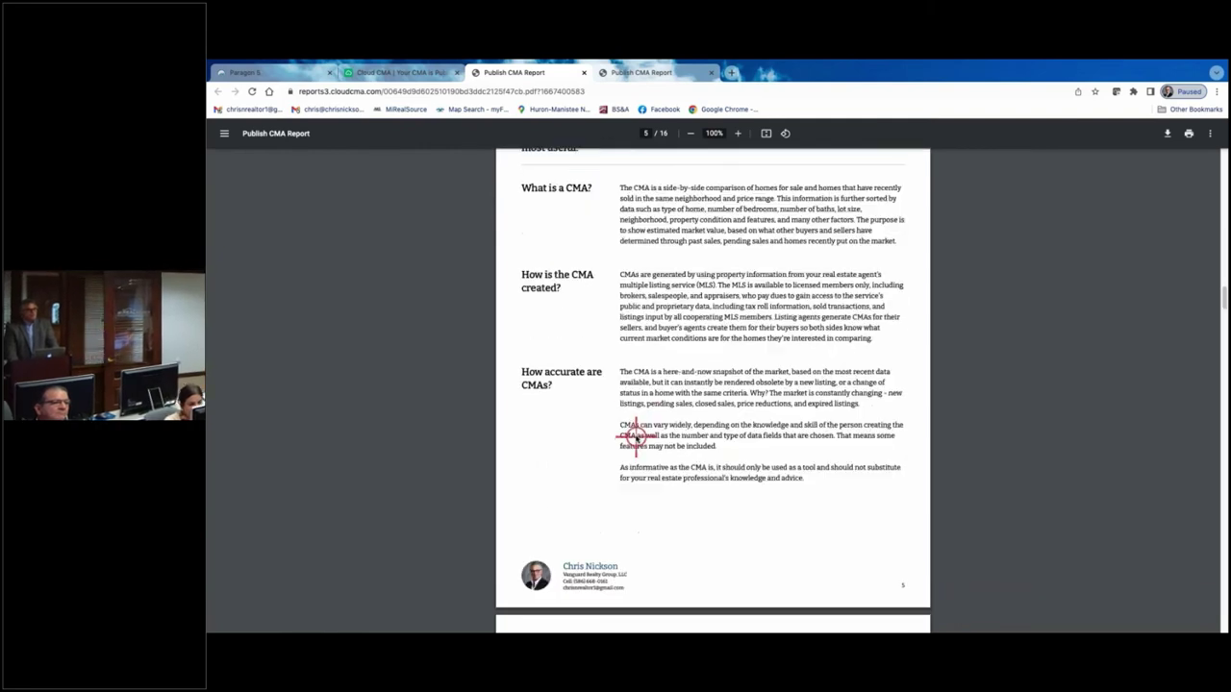
scroll(634, 437, "down", 20)
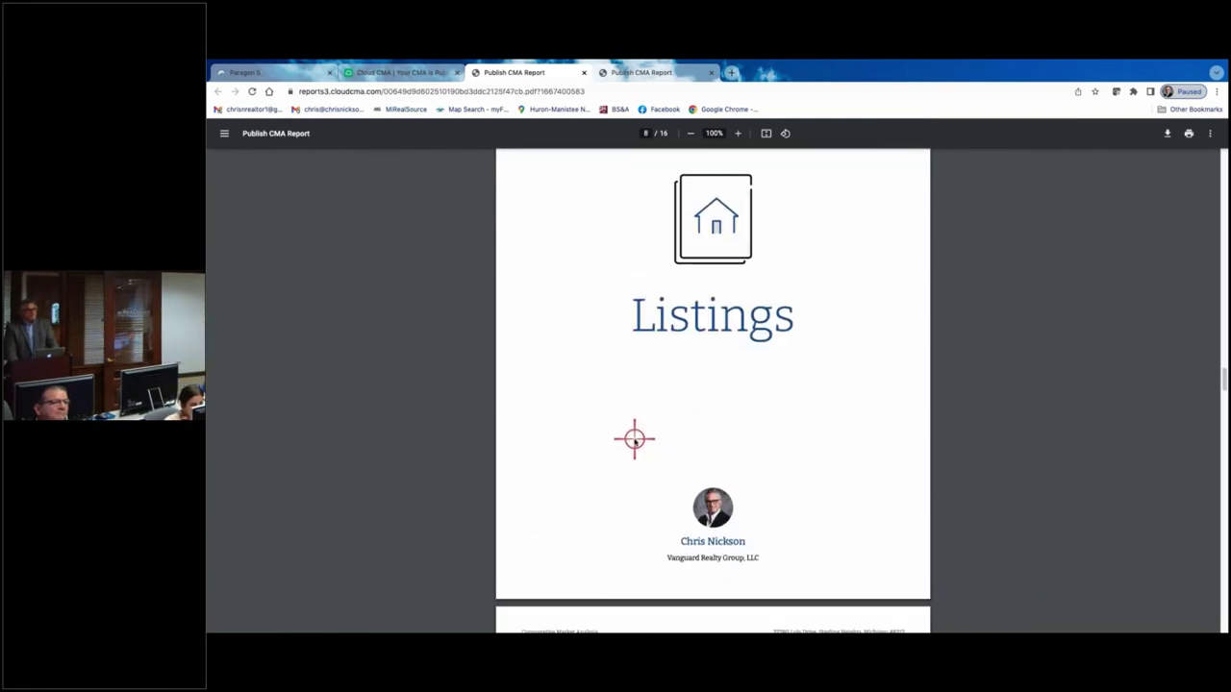
scroll(635, 439, "down", 6)
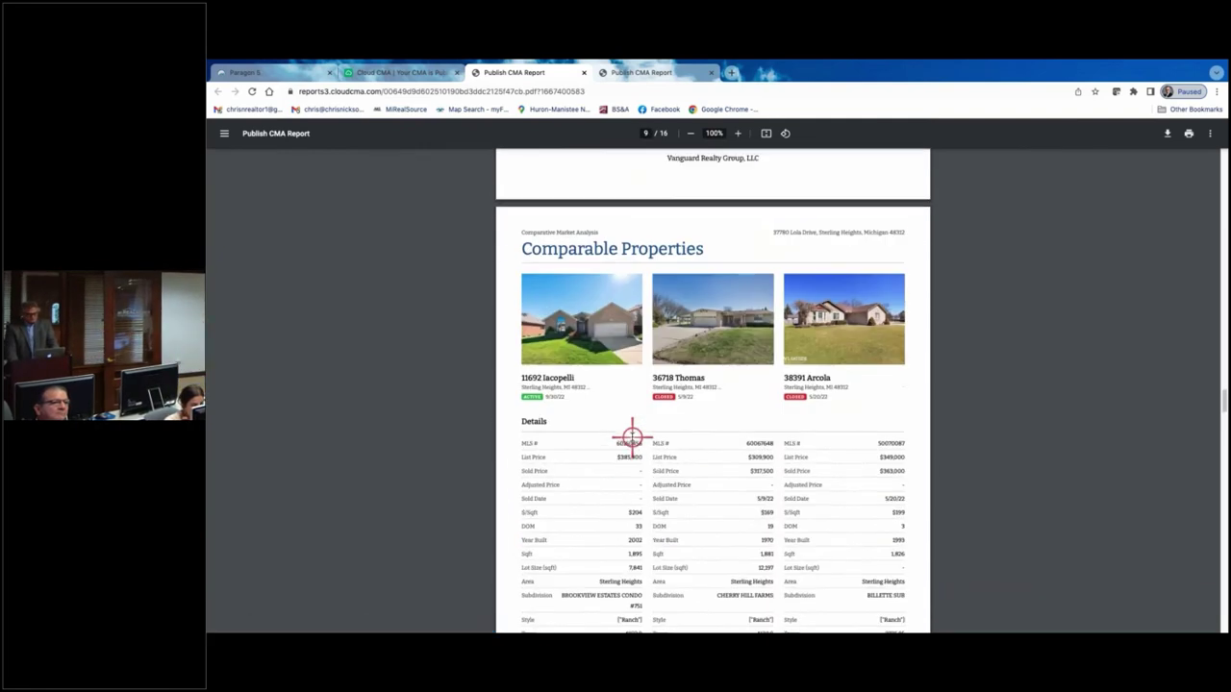
scroll(632, 436, "down", 1)
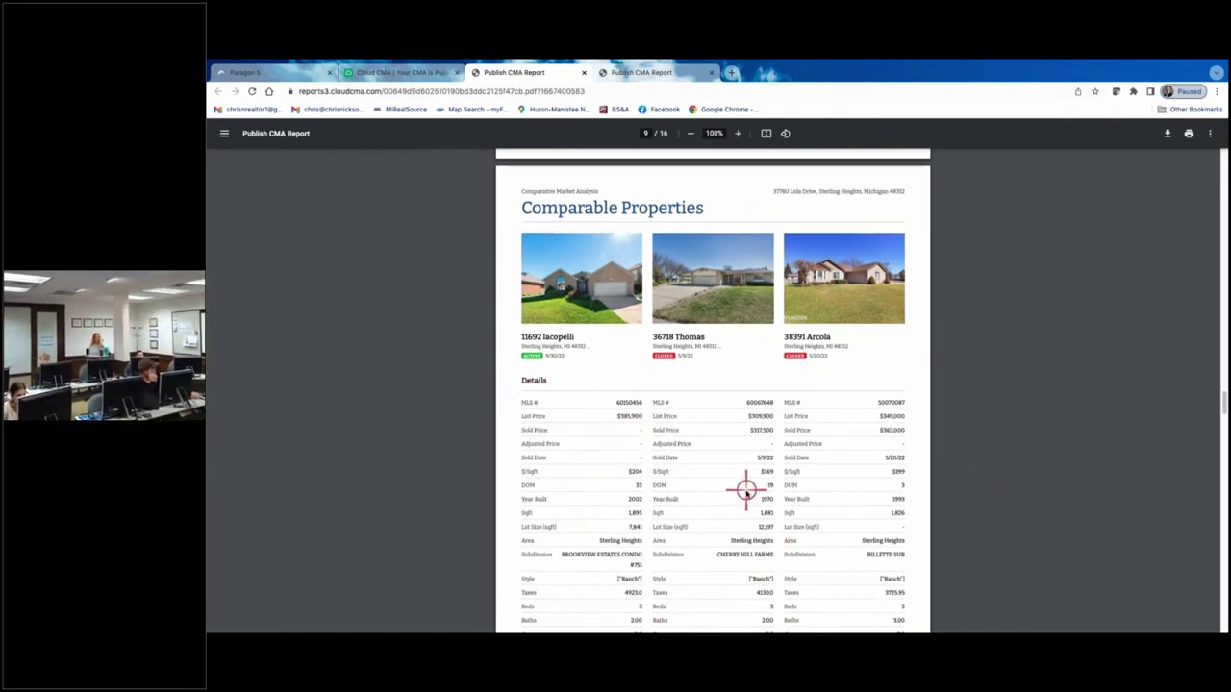
scroll(747, 491, "down", 2)
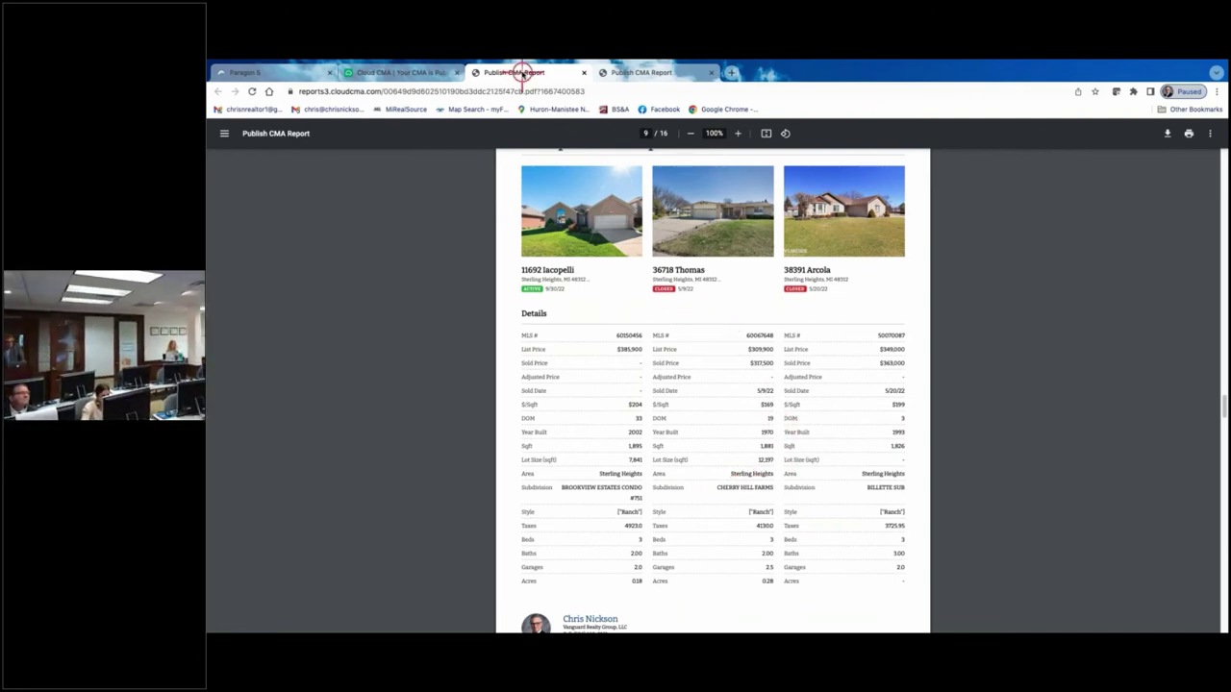
- Compare it against the earlier 20-page PDF, then return to the Publish CMA page
left_click(652, 74)
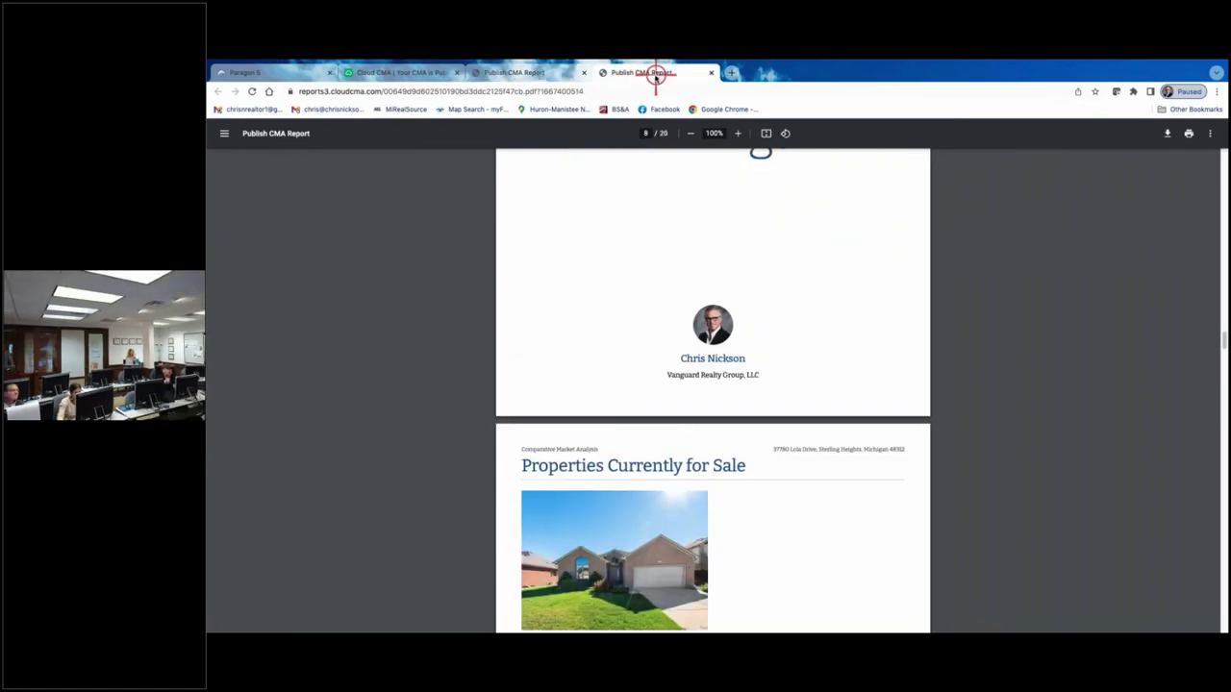
scroll(784, 419, "down", 20)
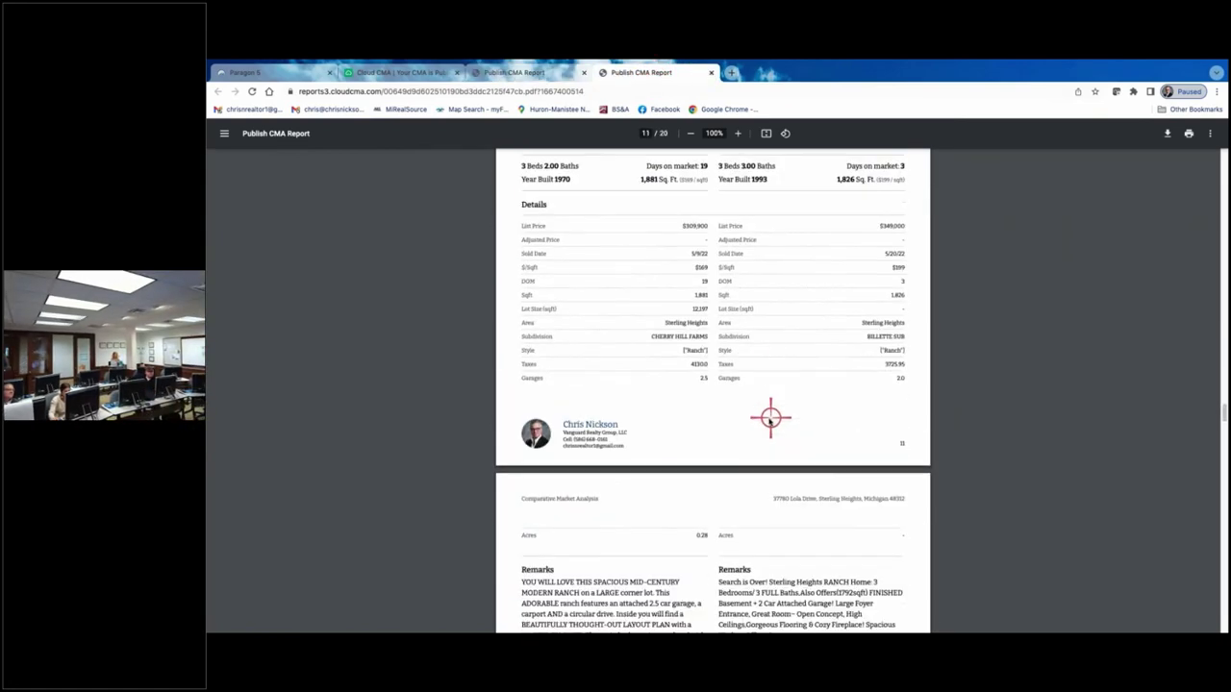
scroll(769, 418, "up", 3)
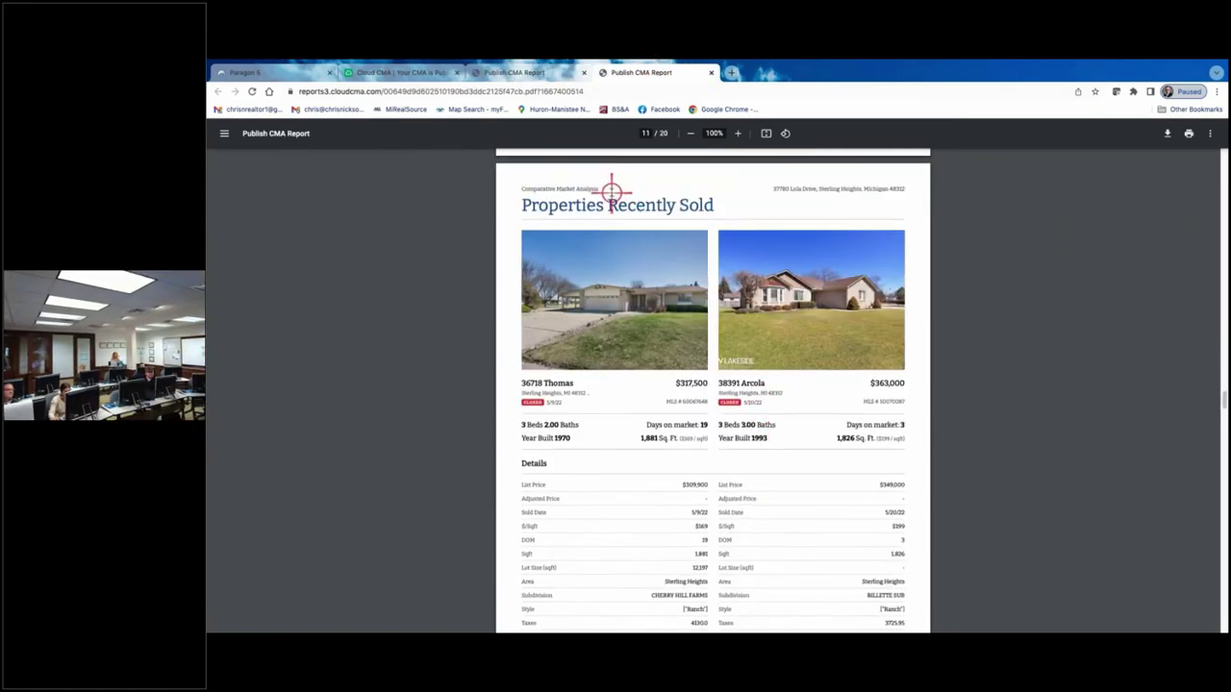
left_click(399, 73)
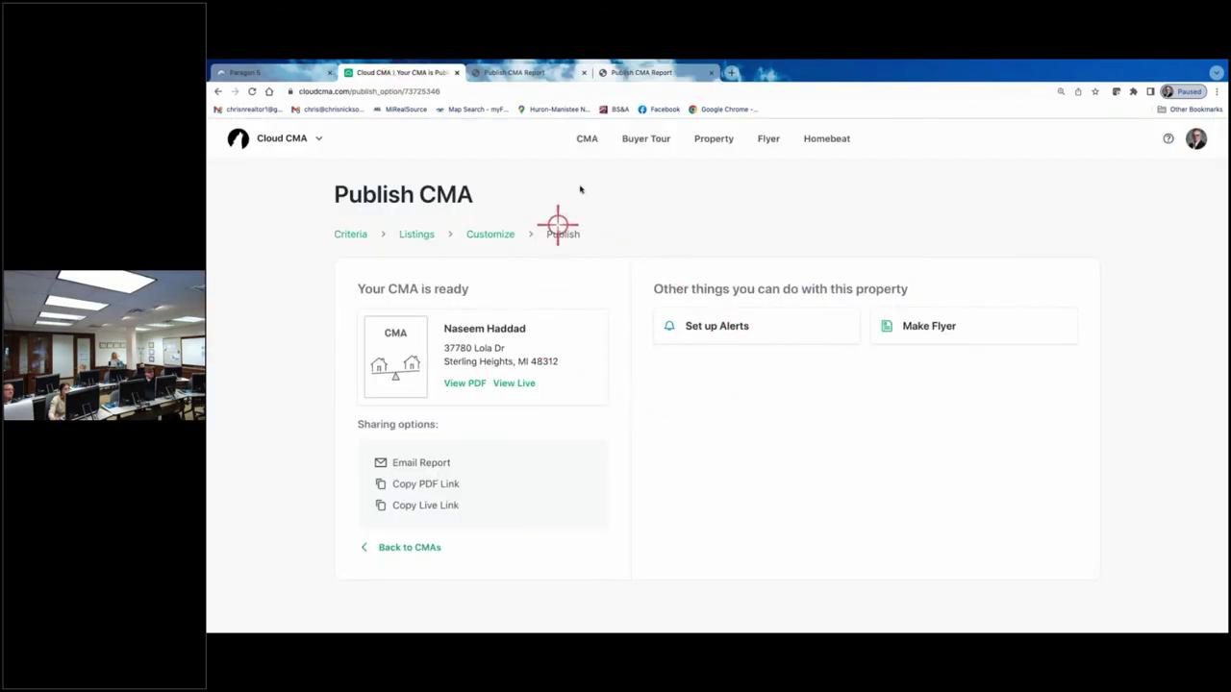
- Go back to the CMA list and reopen the Lola Dr report at its Customize step
left_click(423, 547)
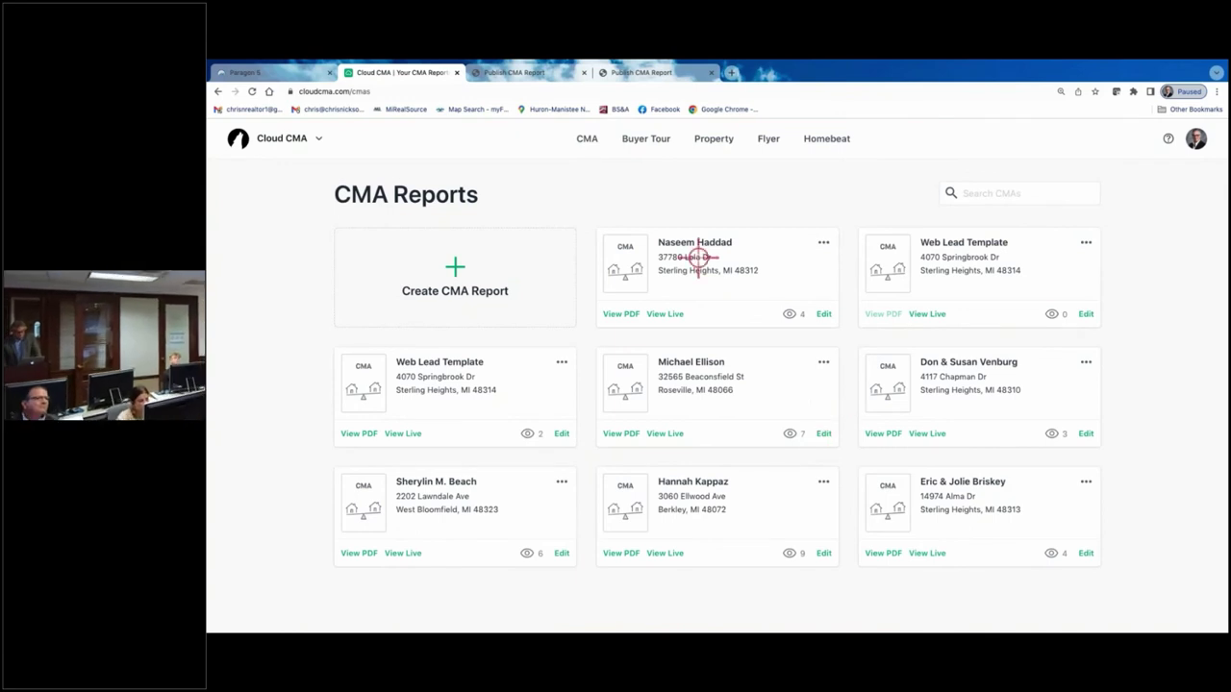
left_click(824, 314)
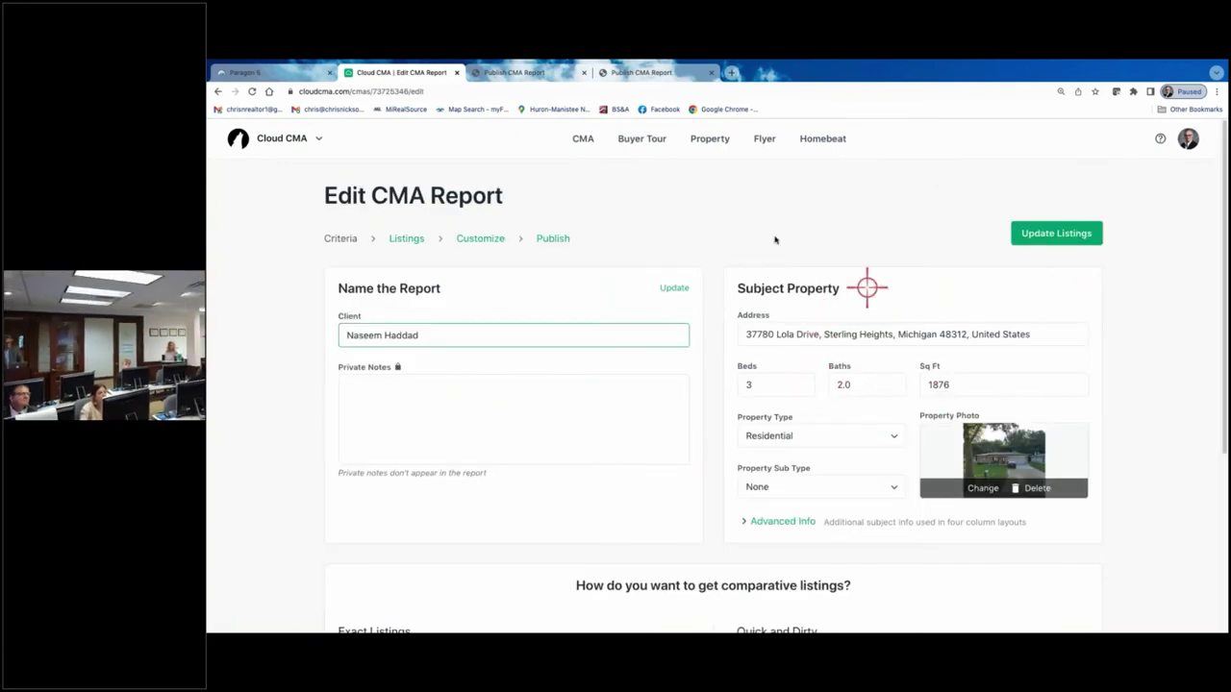
left_click(487, 238)
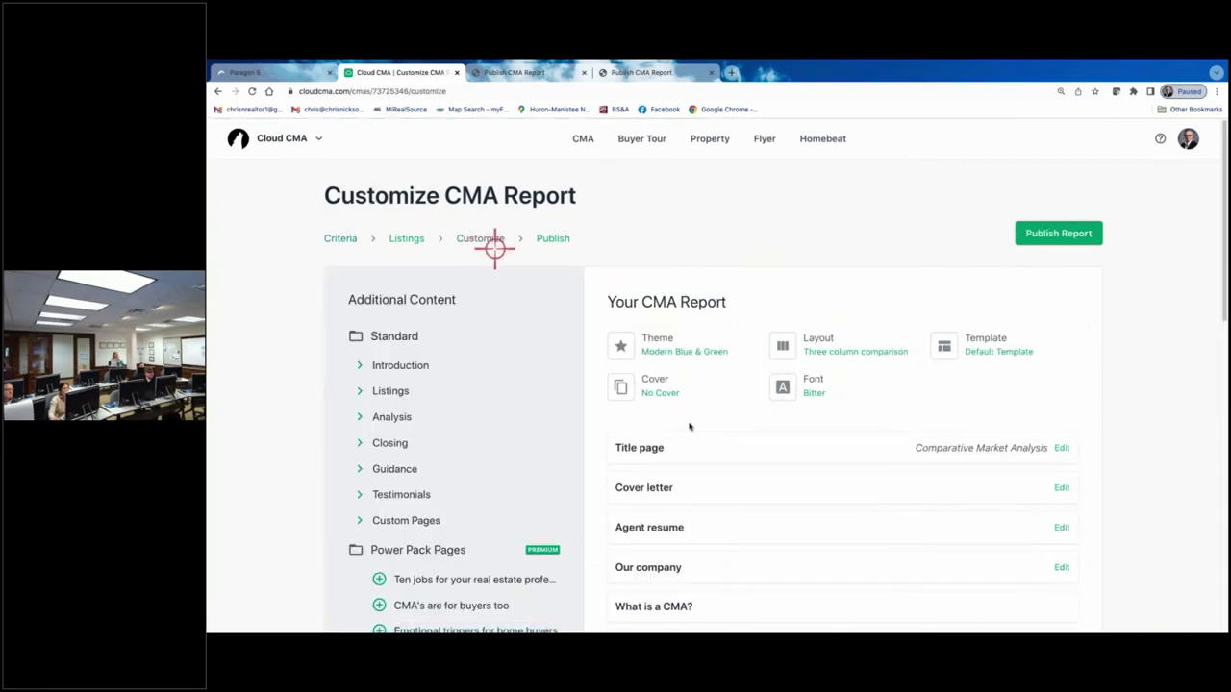
- Change the report layout to Four column comparison and publish the report
left_click(835, 346)
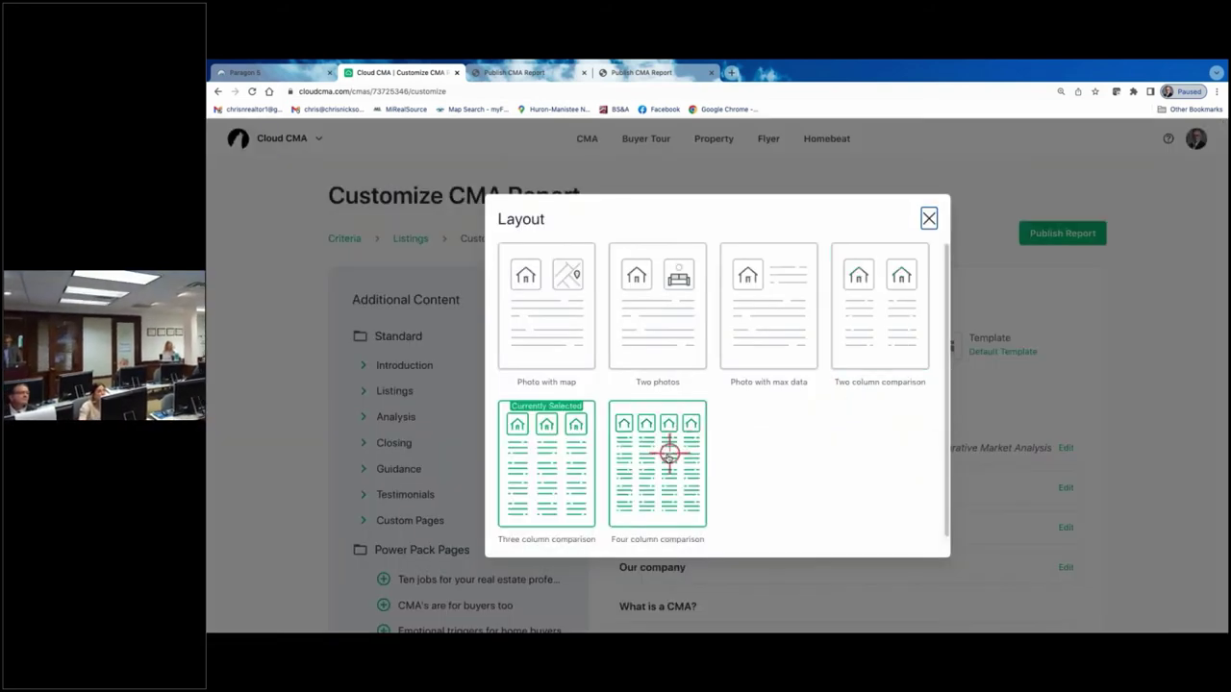
left_click(668, 452)
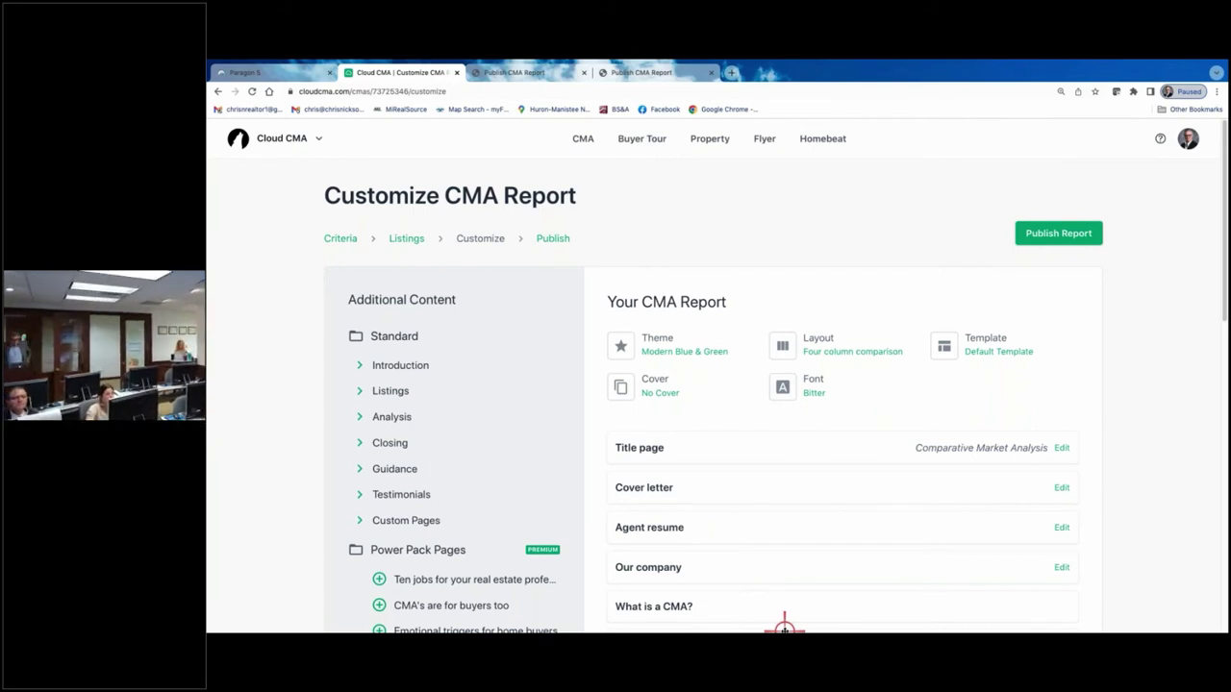
left_click(1067, 232)
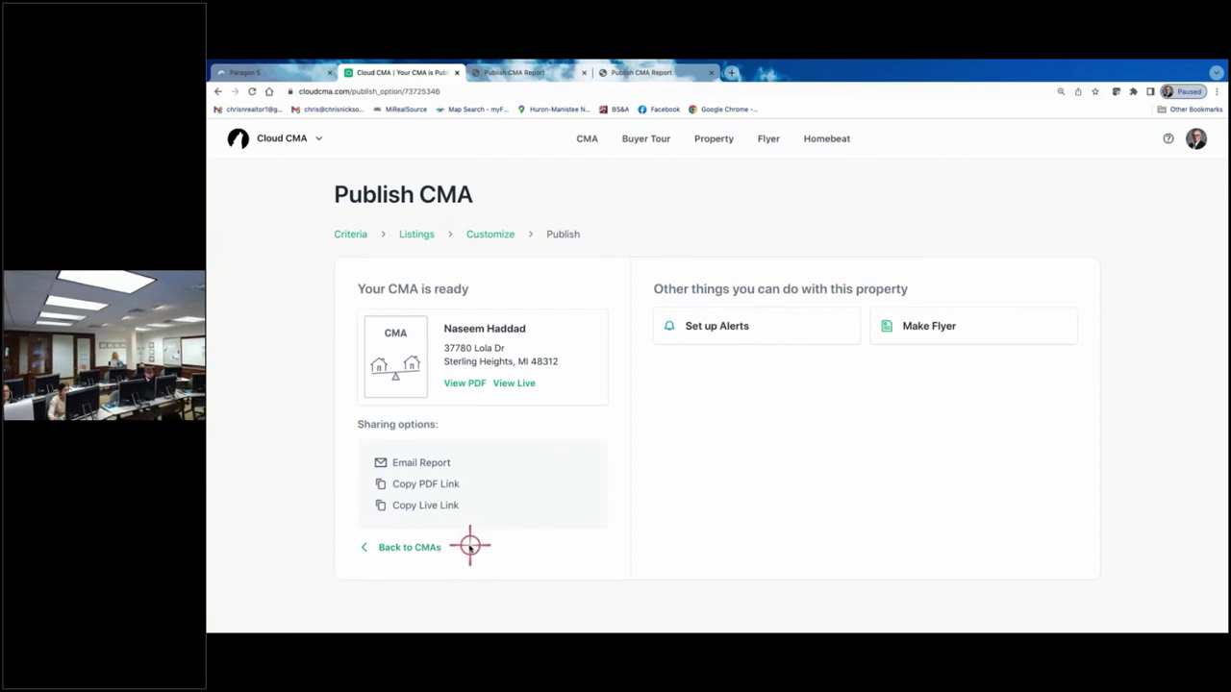
- Review page 9 of the 16-page PDF, comparing Lola Drive, Jacopelli, Thomas and Arcola in four columns
left_click(462, 384)
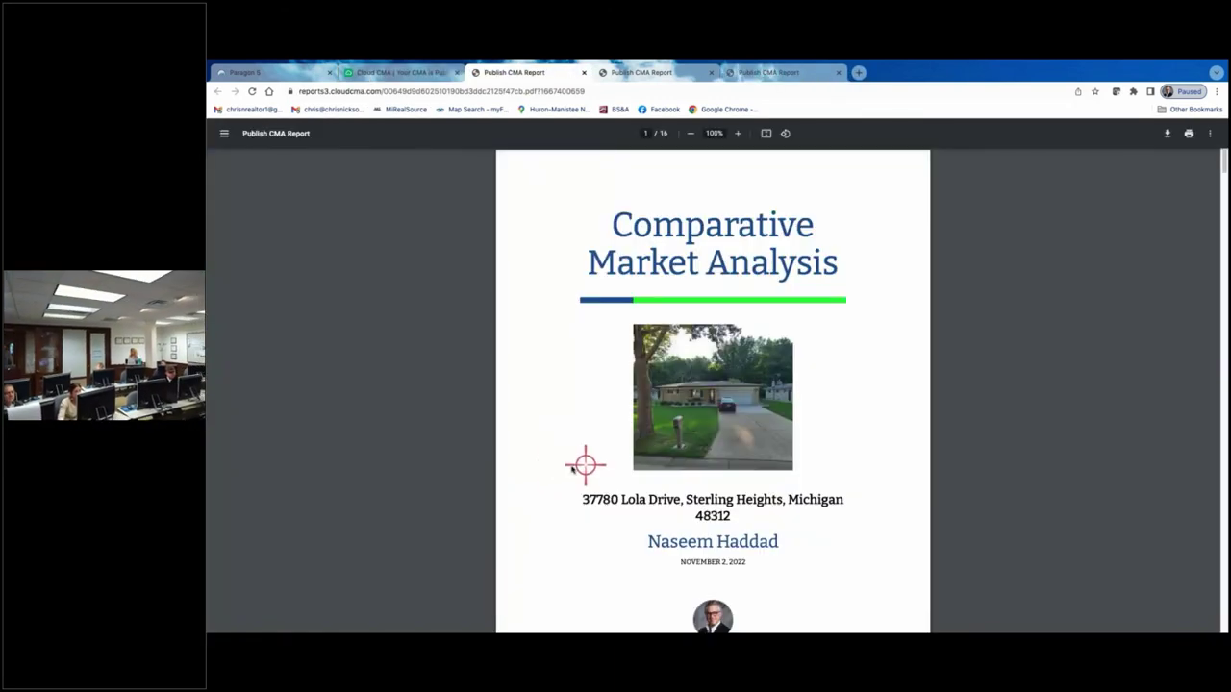
scroll(558, 370, "down", 10)
scroll(564, 373, "down", 20)
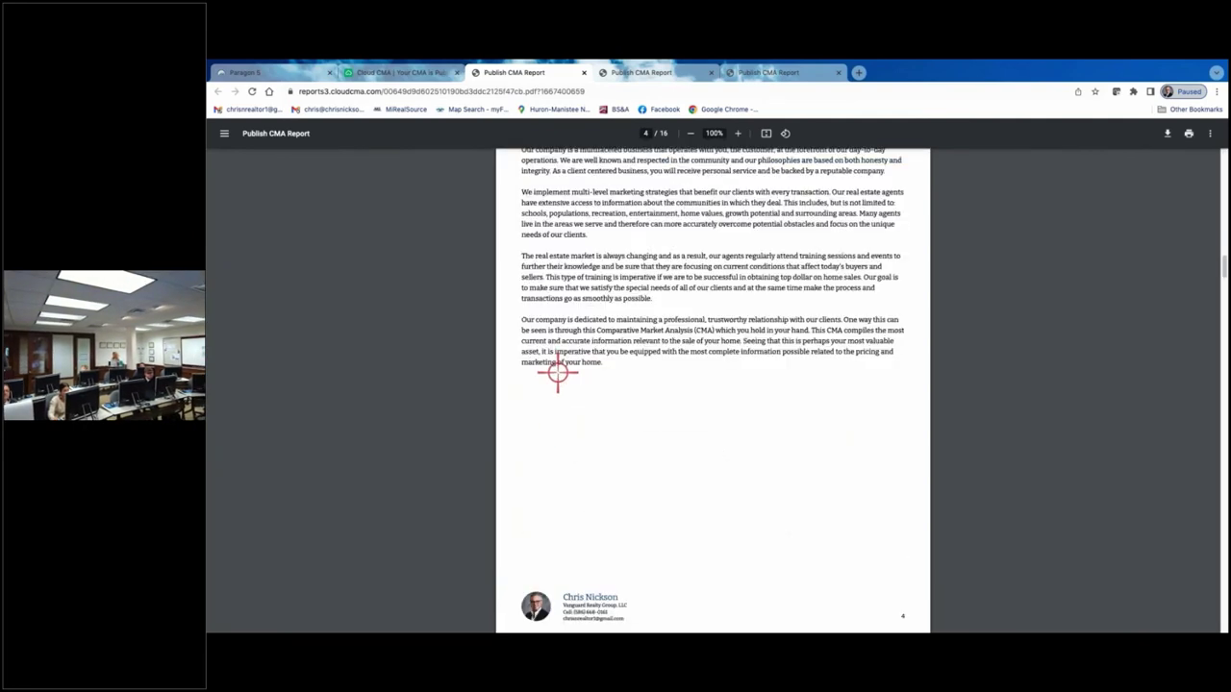
scroll(554, 389, "down", 10)
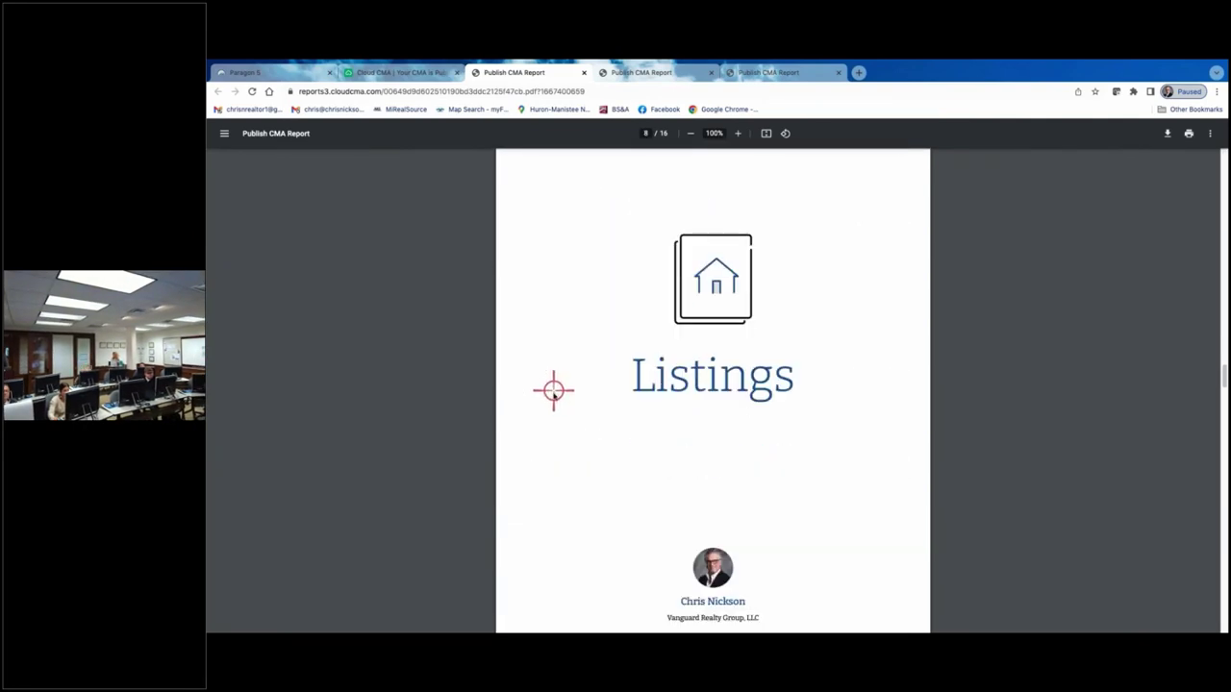
scroll(555, 403, "up", 1)
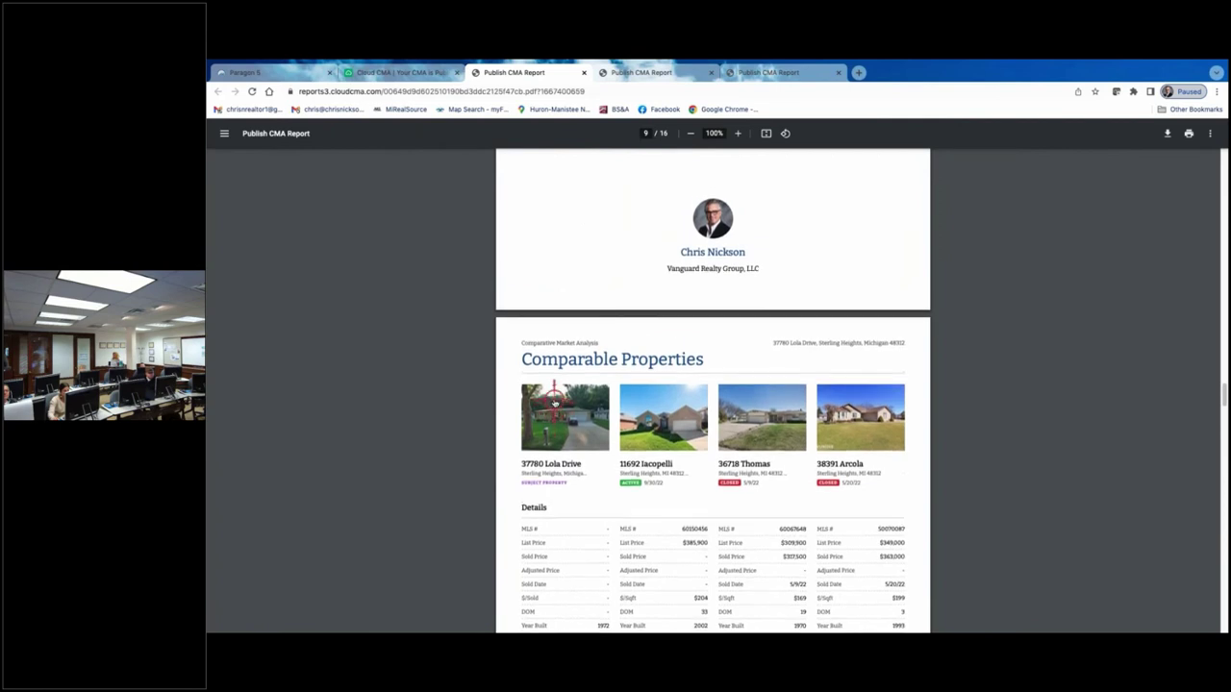
scroll(555, 408, "down", 1)
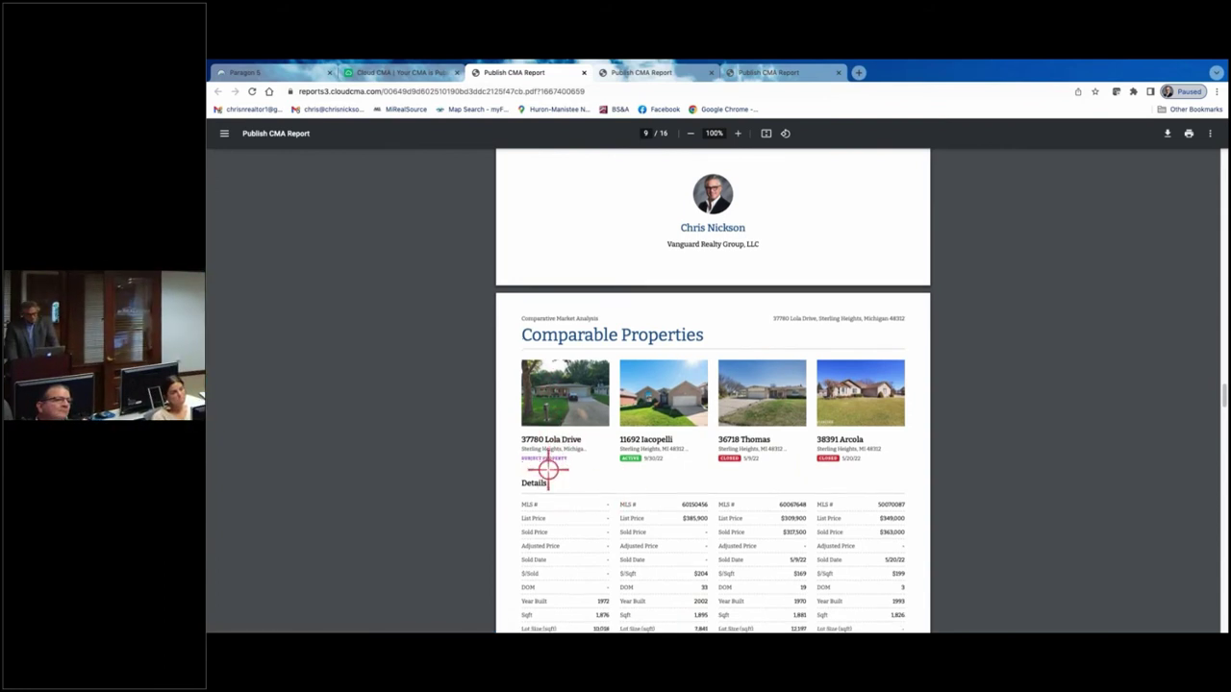
scroll(538, 452, "down", 1)
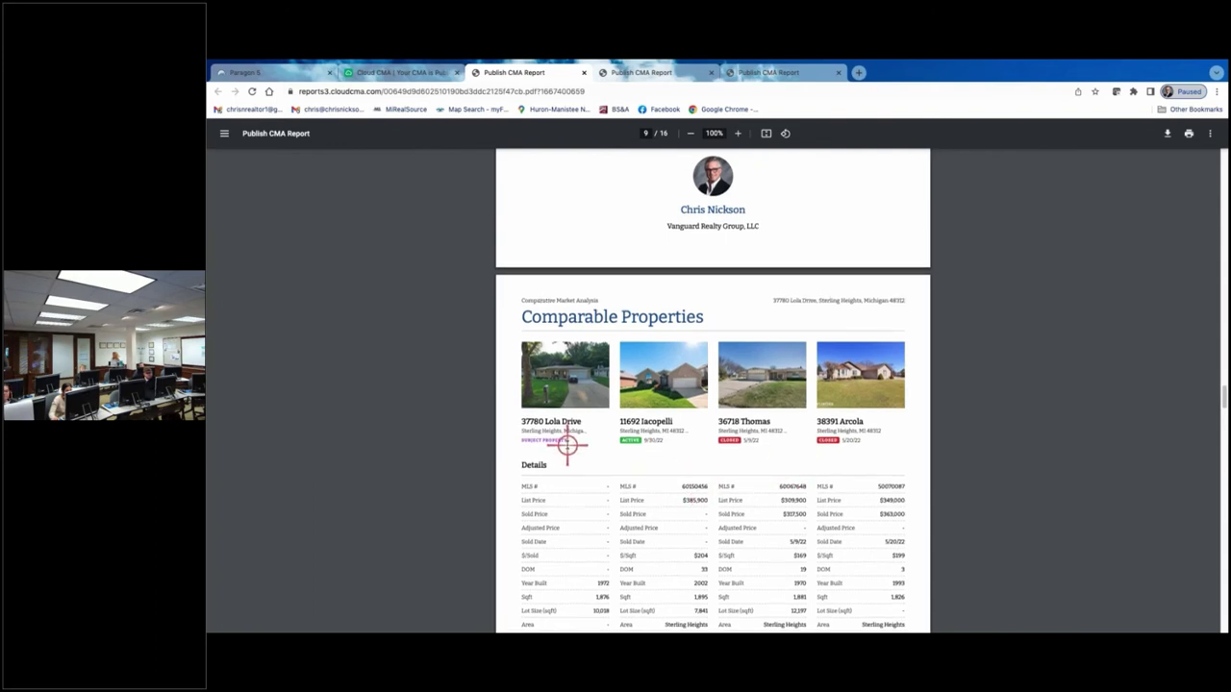
scroll(568, 445, "down", 5)
scroll(563, 515, "down", 3)
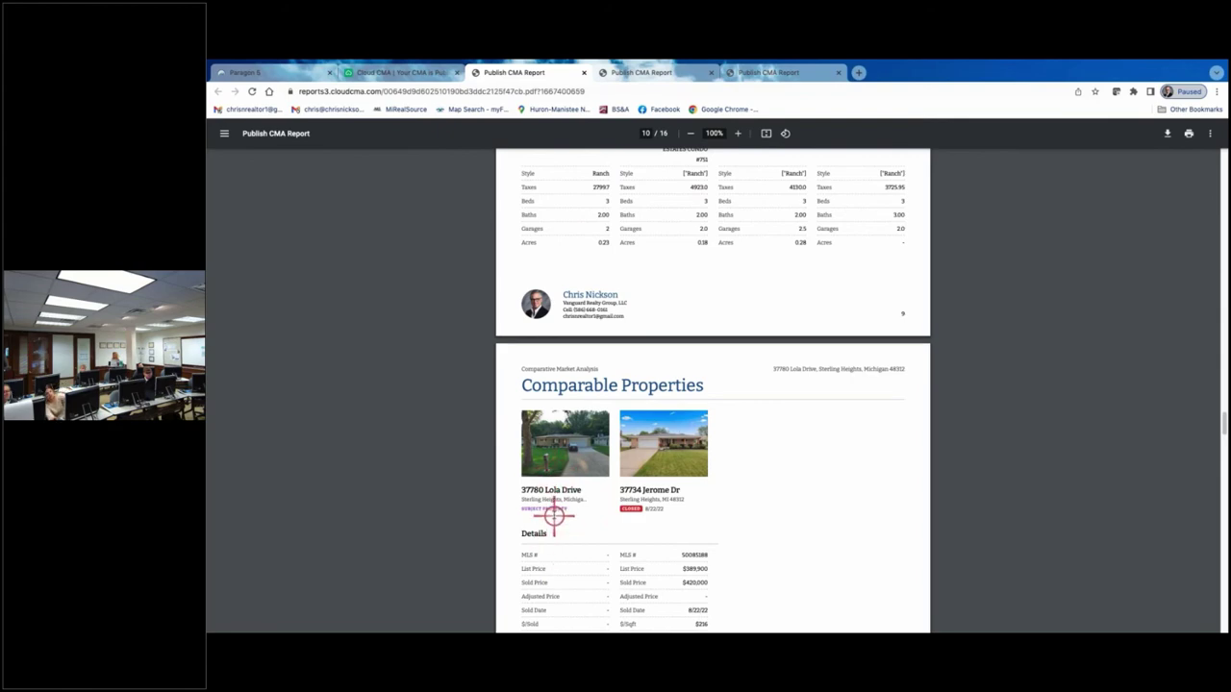
scroll(570, 499, "up", 3)
scroll(568, 497, "up", 1)
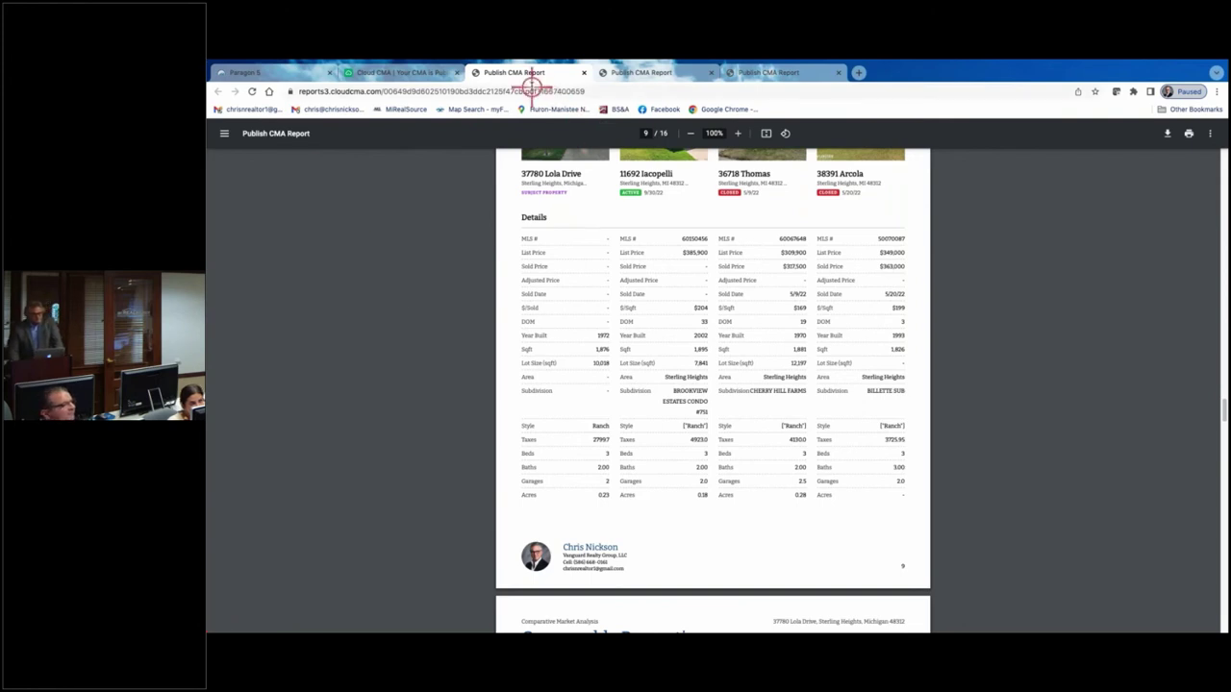
left_click(399, 72)
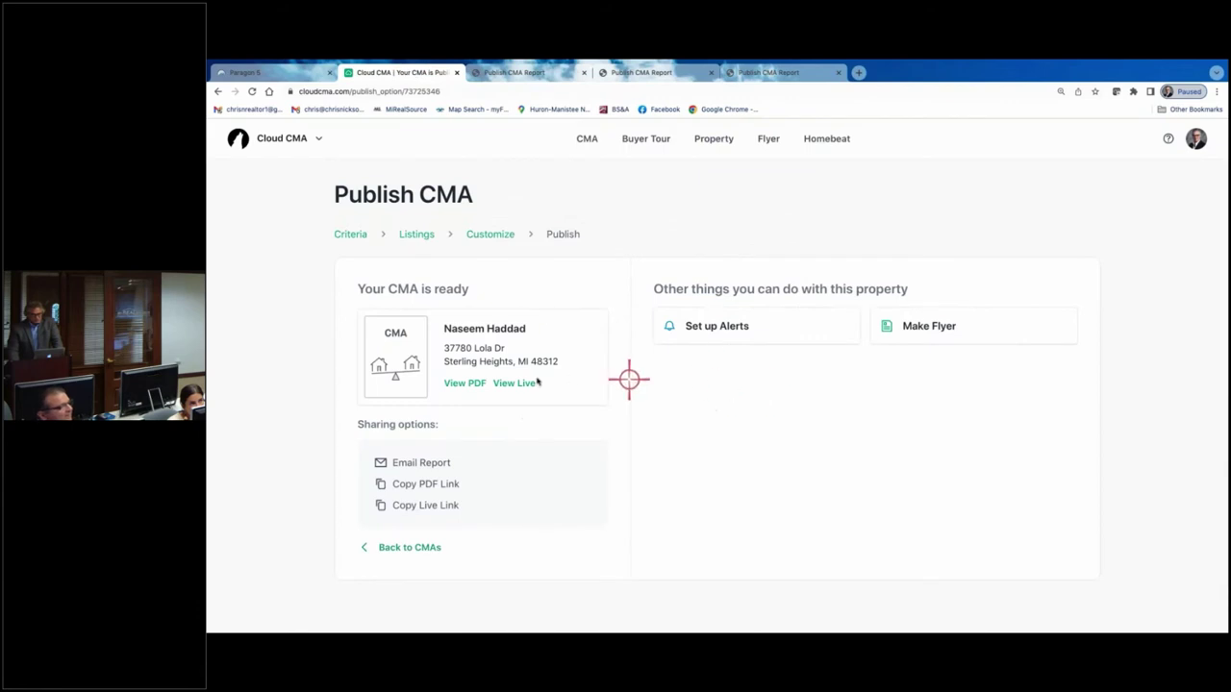
- Go back to the CMA reports list and open Custom Pages from the account menu
left_click(389, 550)
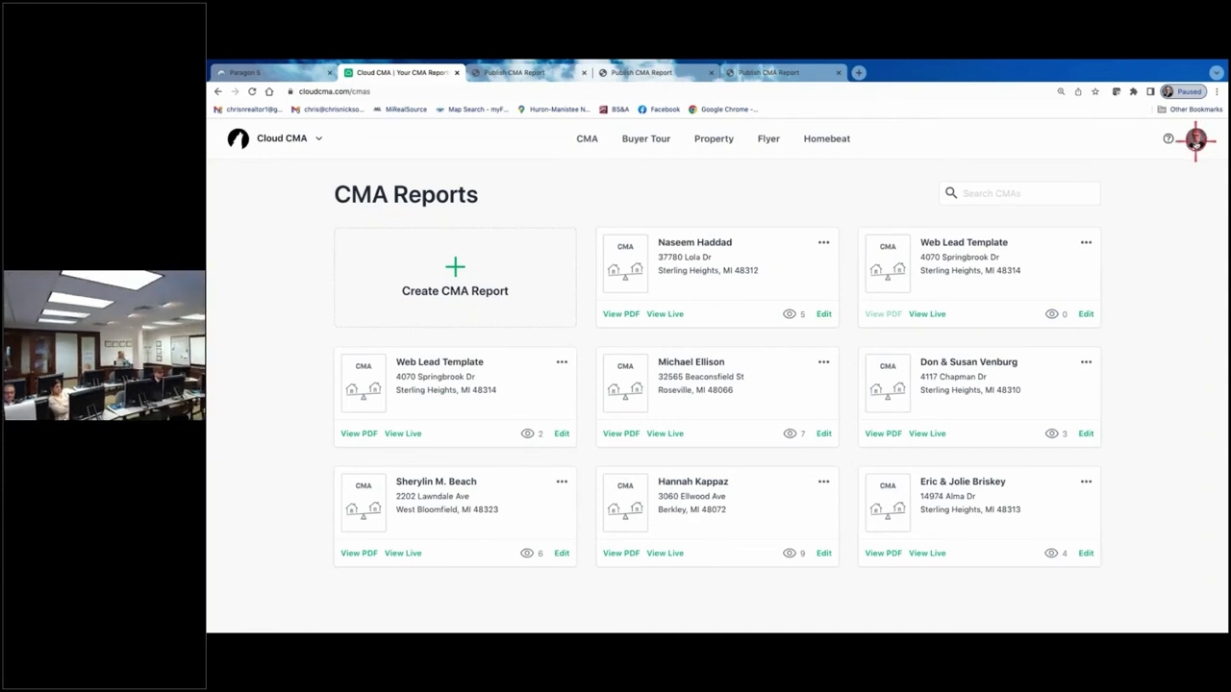
left_click(1196, 140)
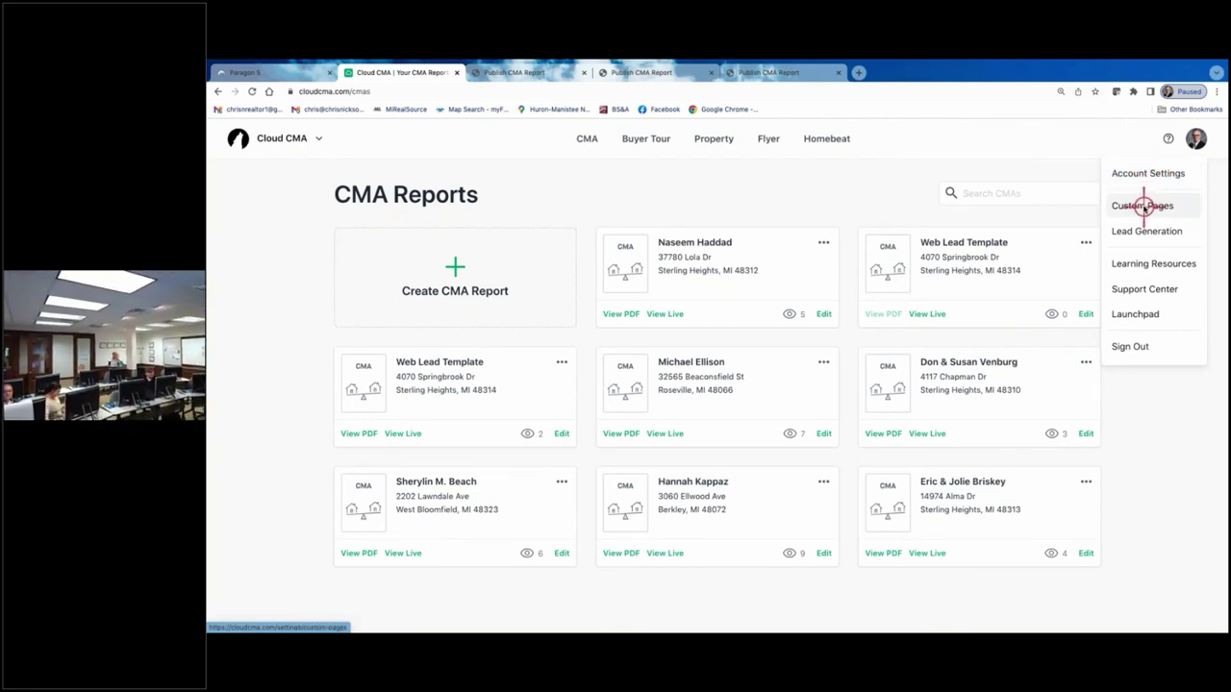
left_click(1142, 206)
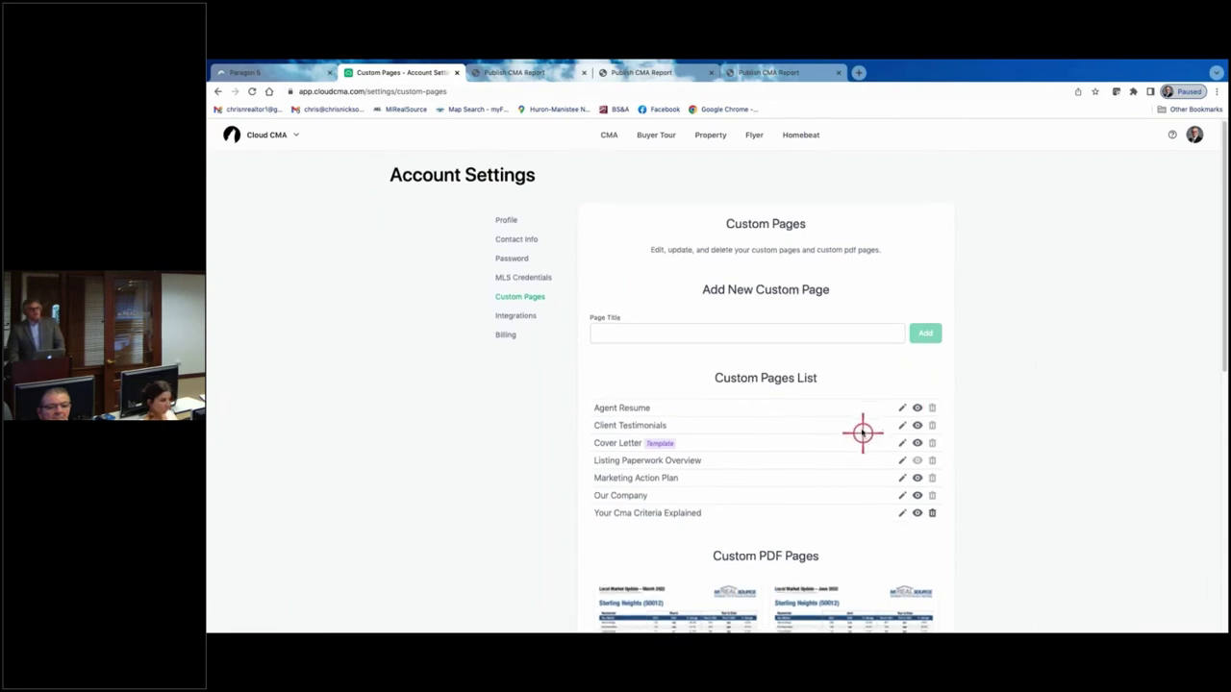
- Open the Your Cma Criteria Explained custom page in the editor
scroll(870, 435, "down", 1)
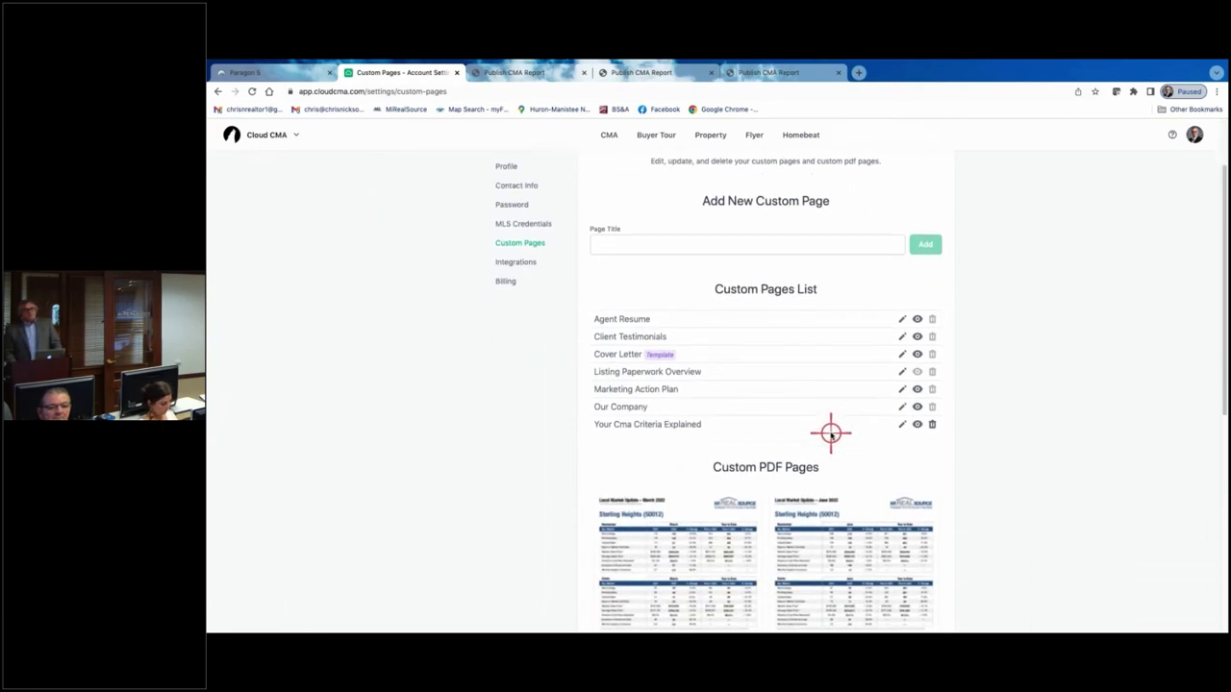
scroll(833, 427, "up", 1)
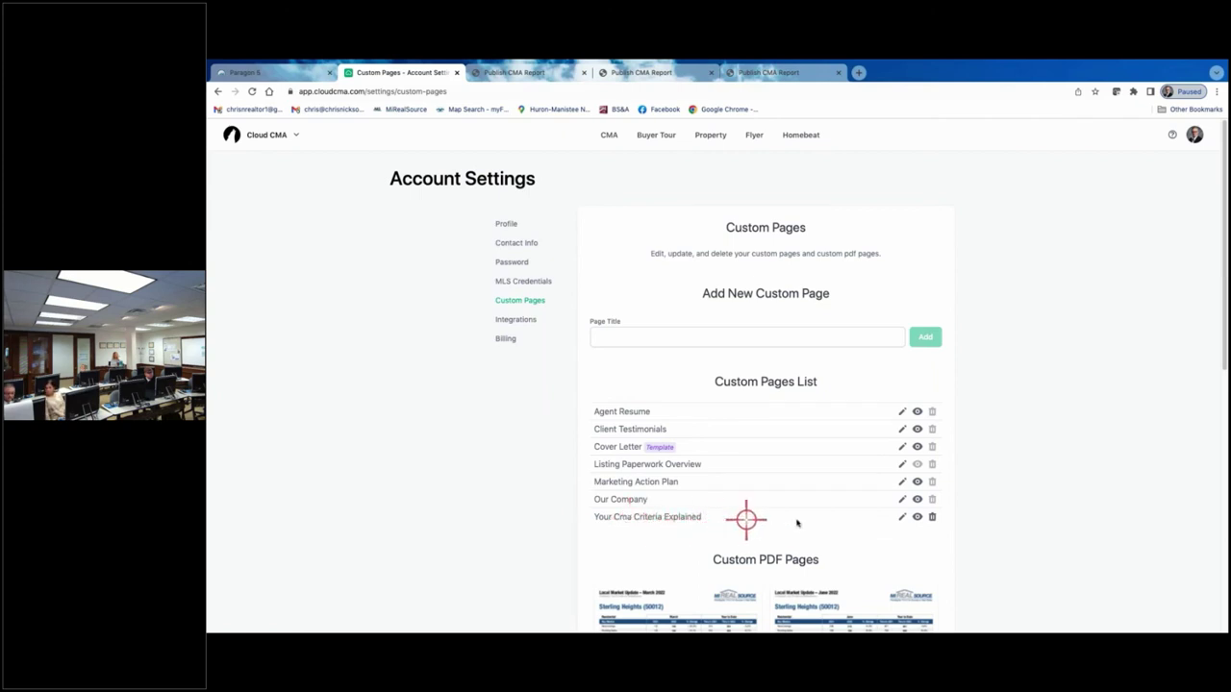
left_click(902, 516)
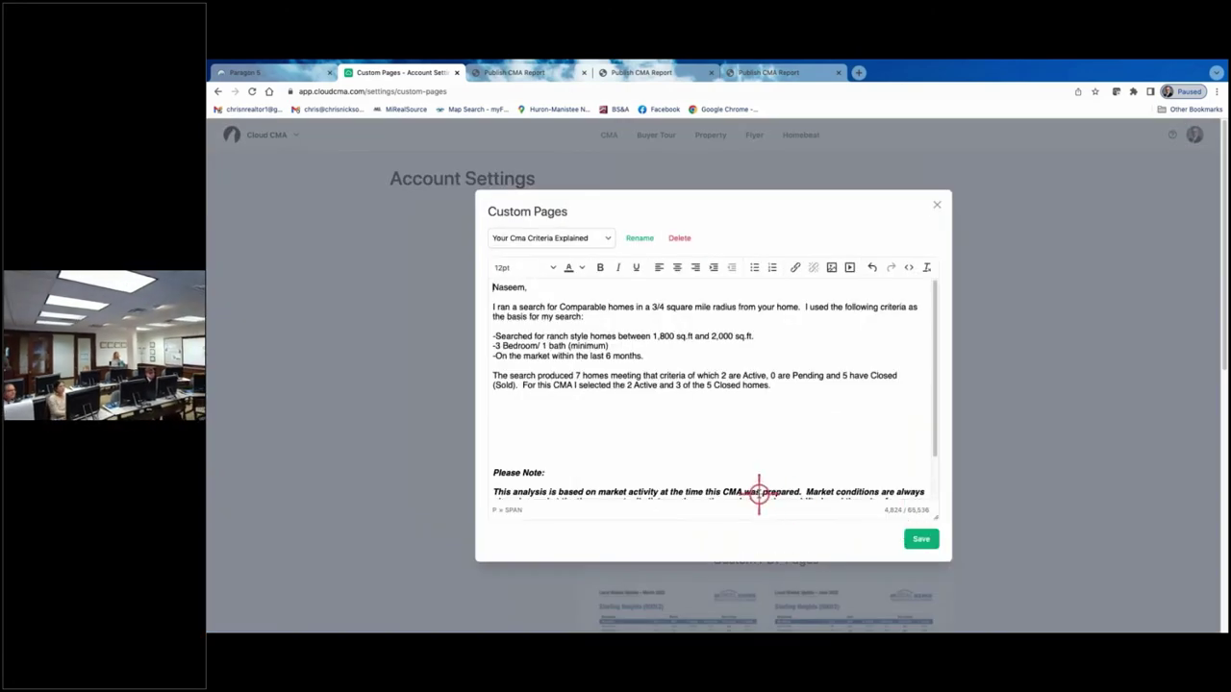
- Zoom in, review the criteria letter text, save it and close the custom page editor
key("ctrl+plus")
key("ctrl+plus")
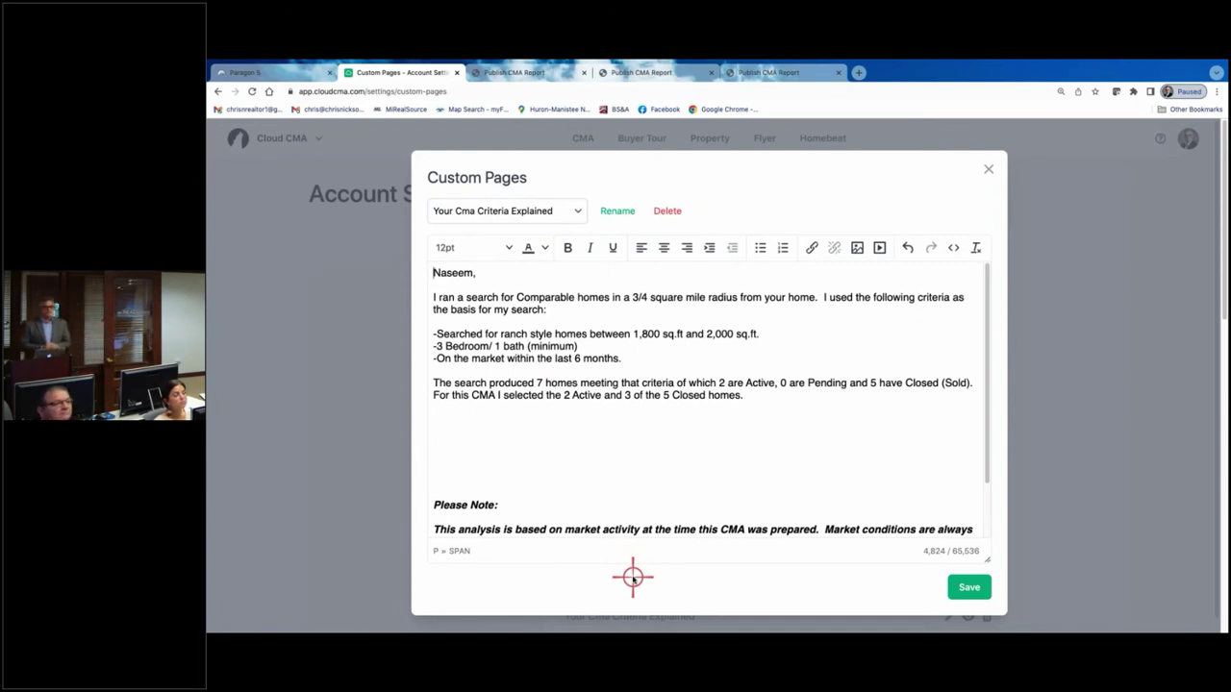
left_click(781, 384)
scroll(781, 384, "down", 4)
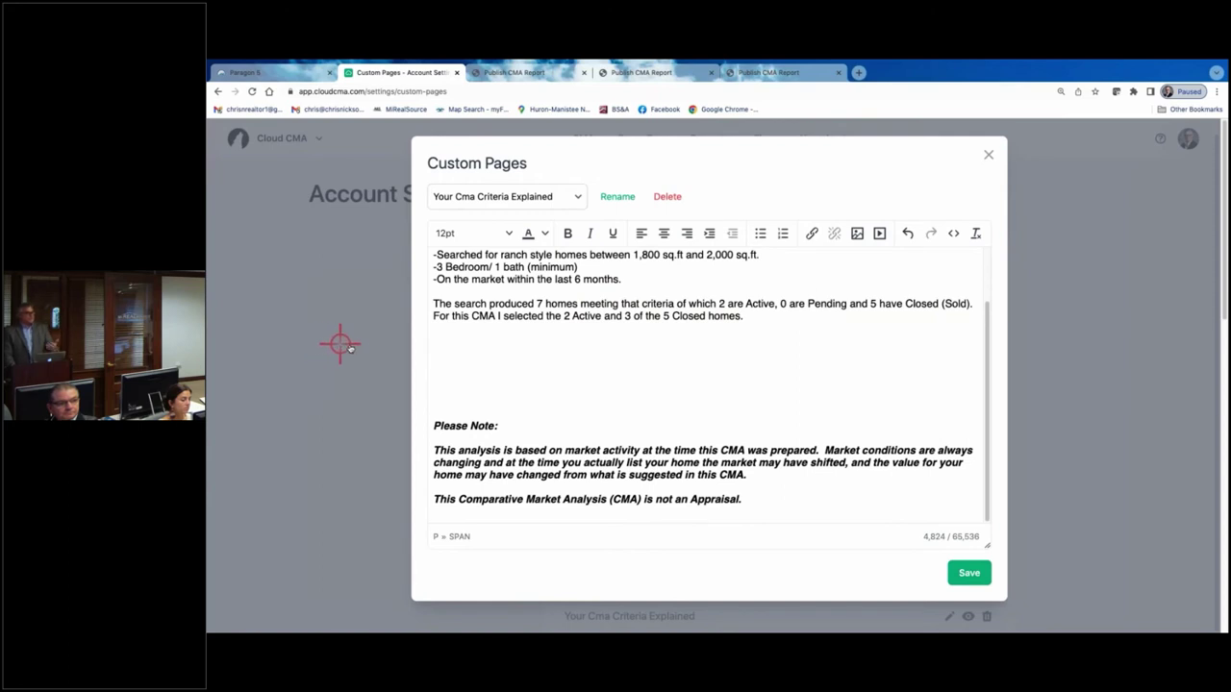
left_click(968, 573)
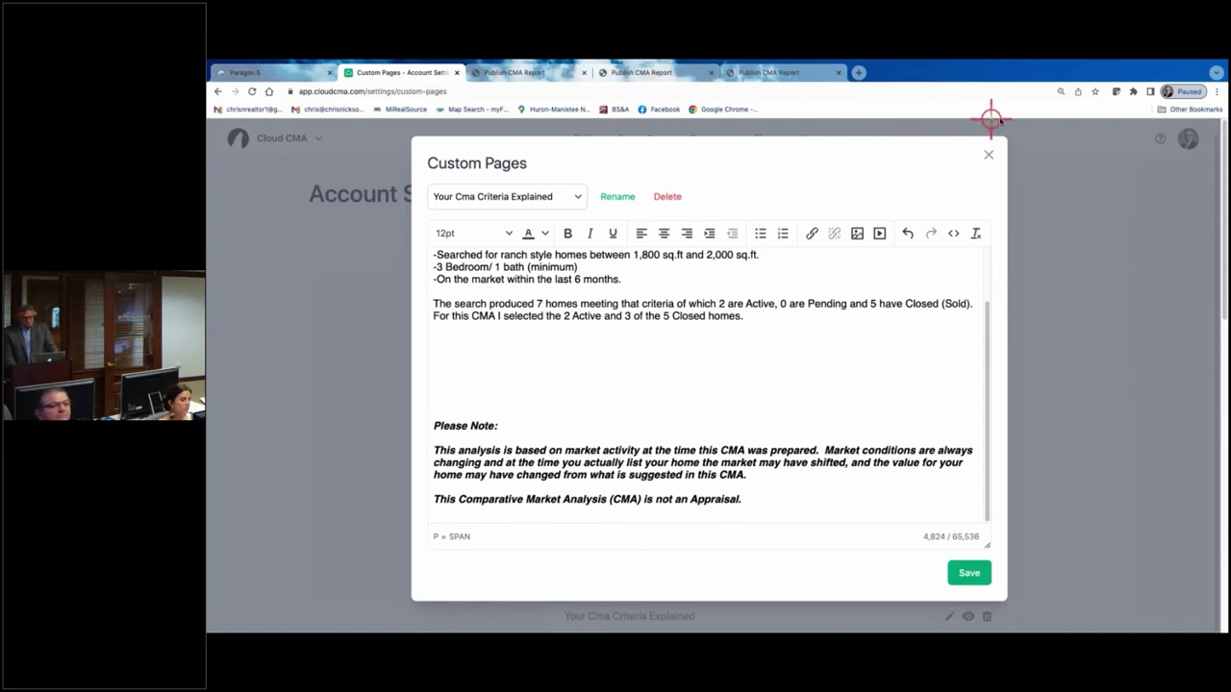
left_click(991, 156)
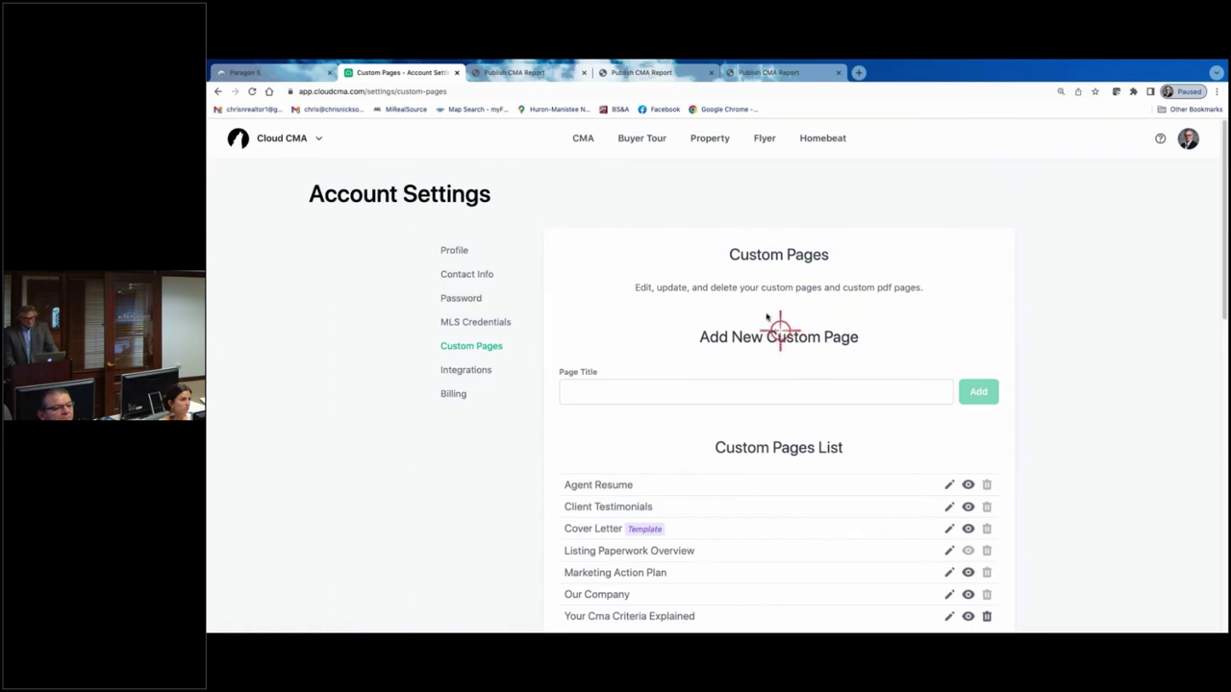
scroll(761, 308, "down", 5)
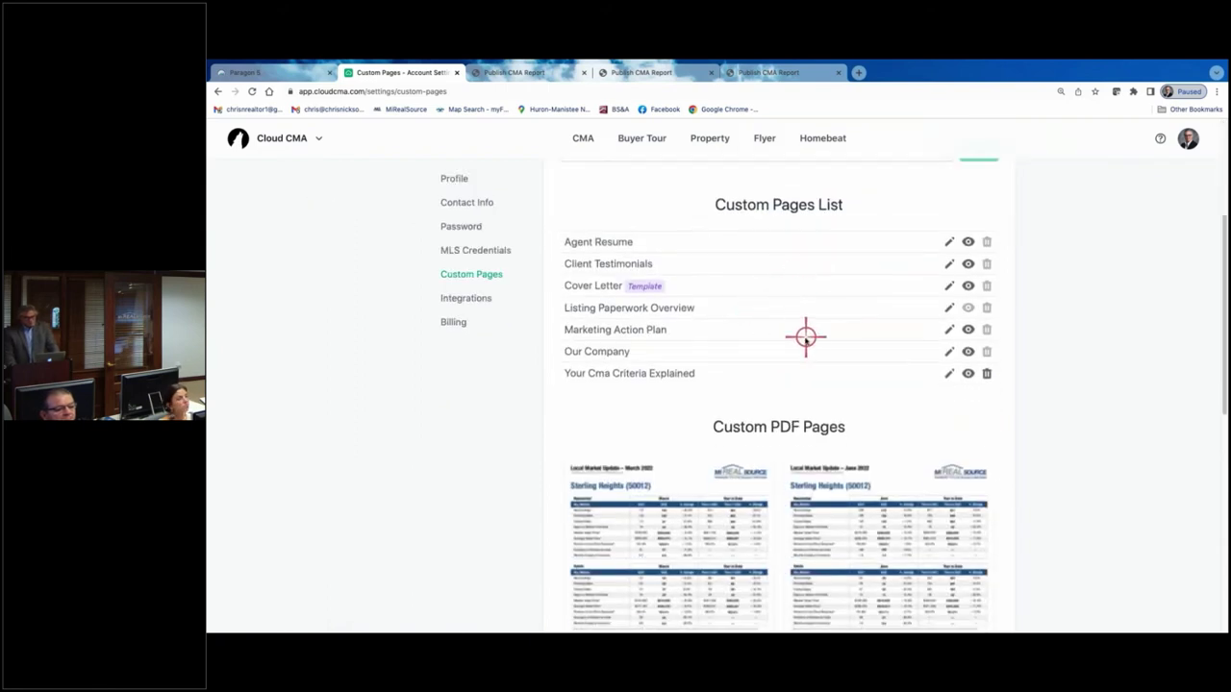
scroll(799, 321, "down", 3)
scroll(818, 310, "down", 8)
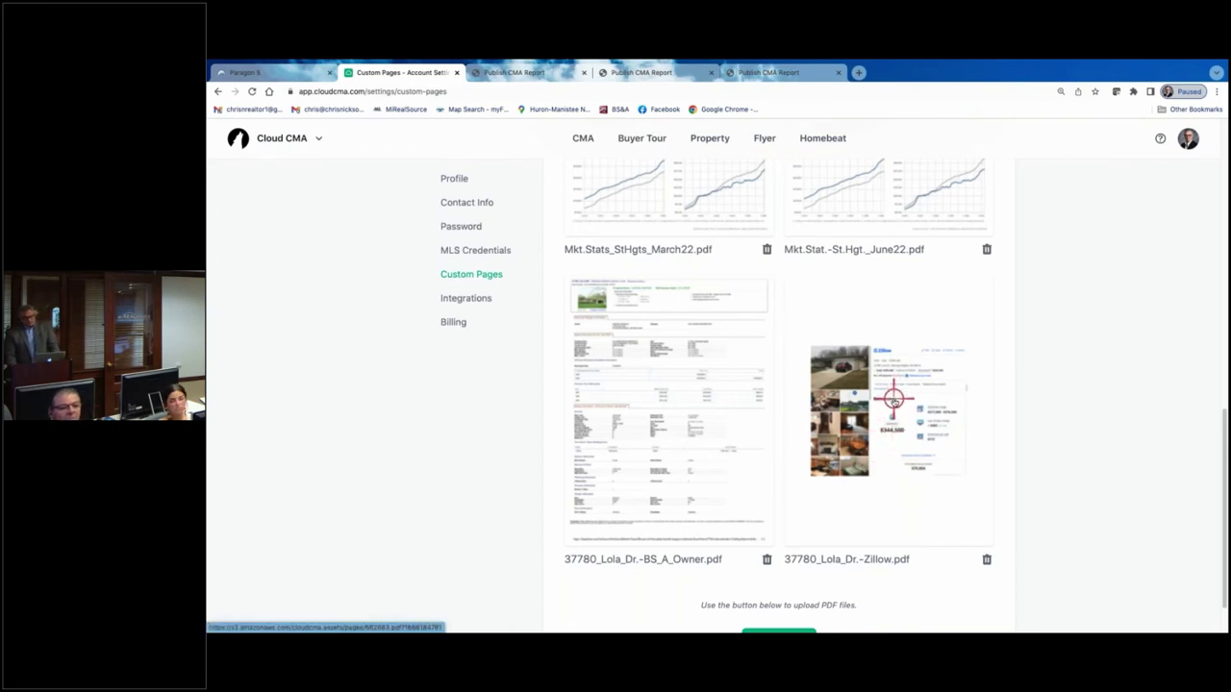
left_click(893, 396)
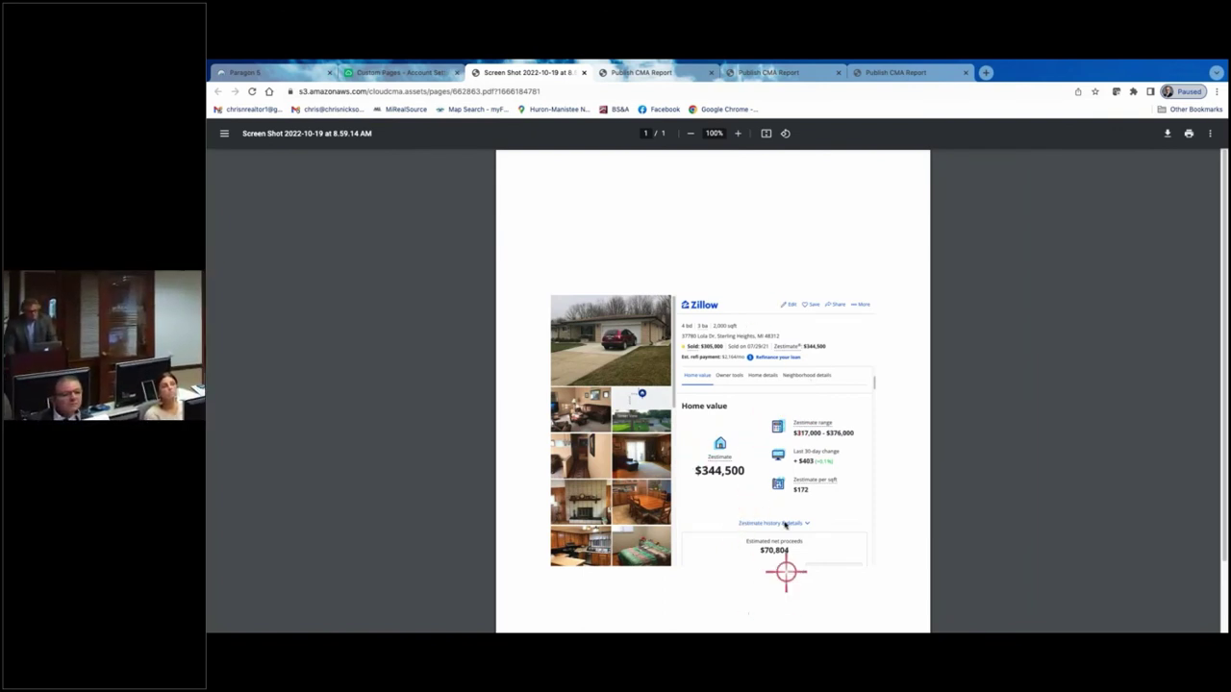
left_click(404, 72)
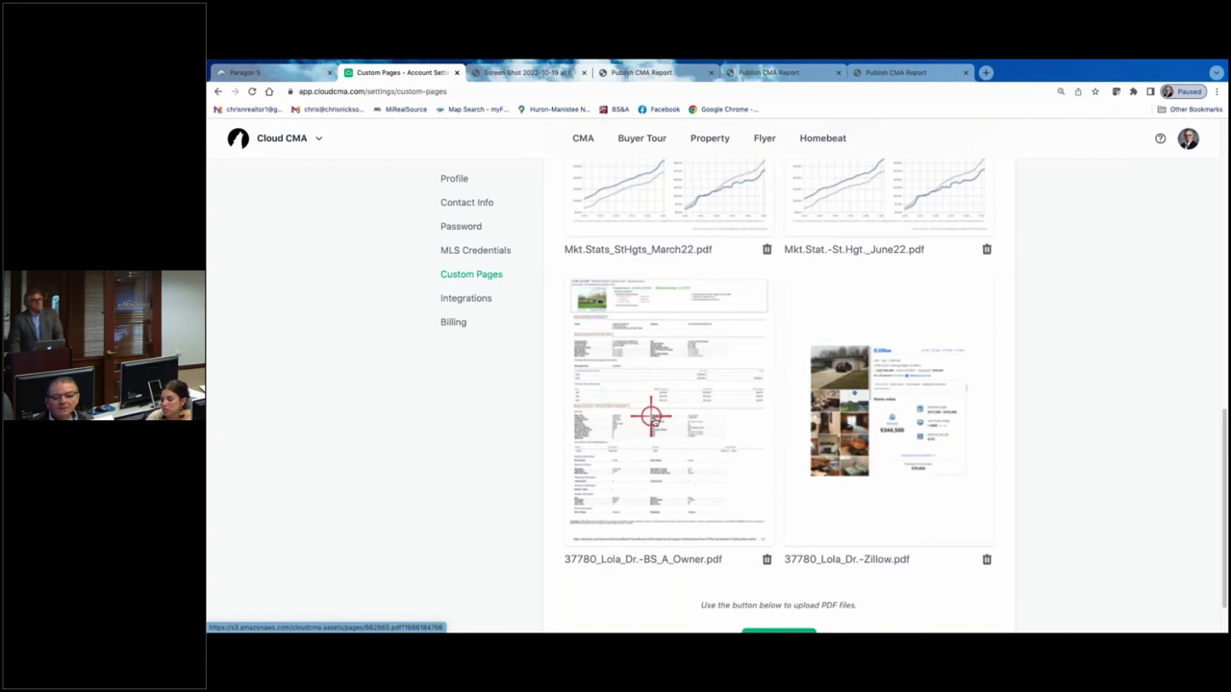
scroll(655, 426, "up", 2)
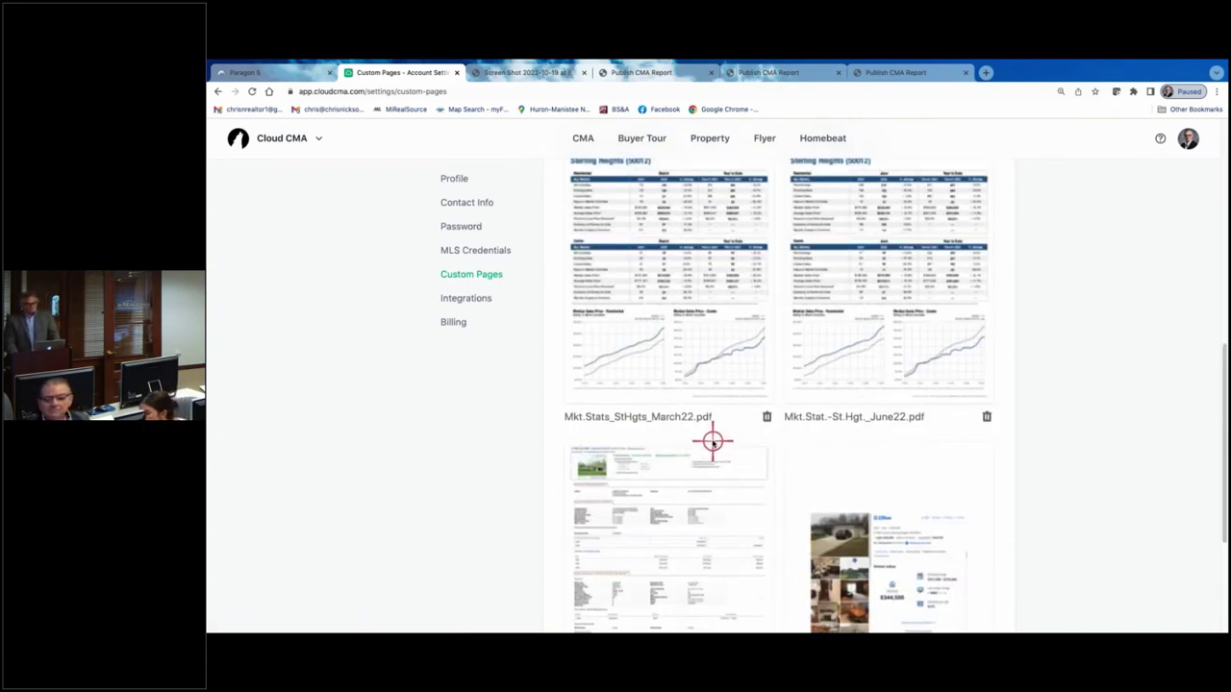
scroll(709, 426, "up", 6)
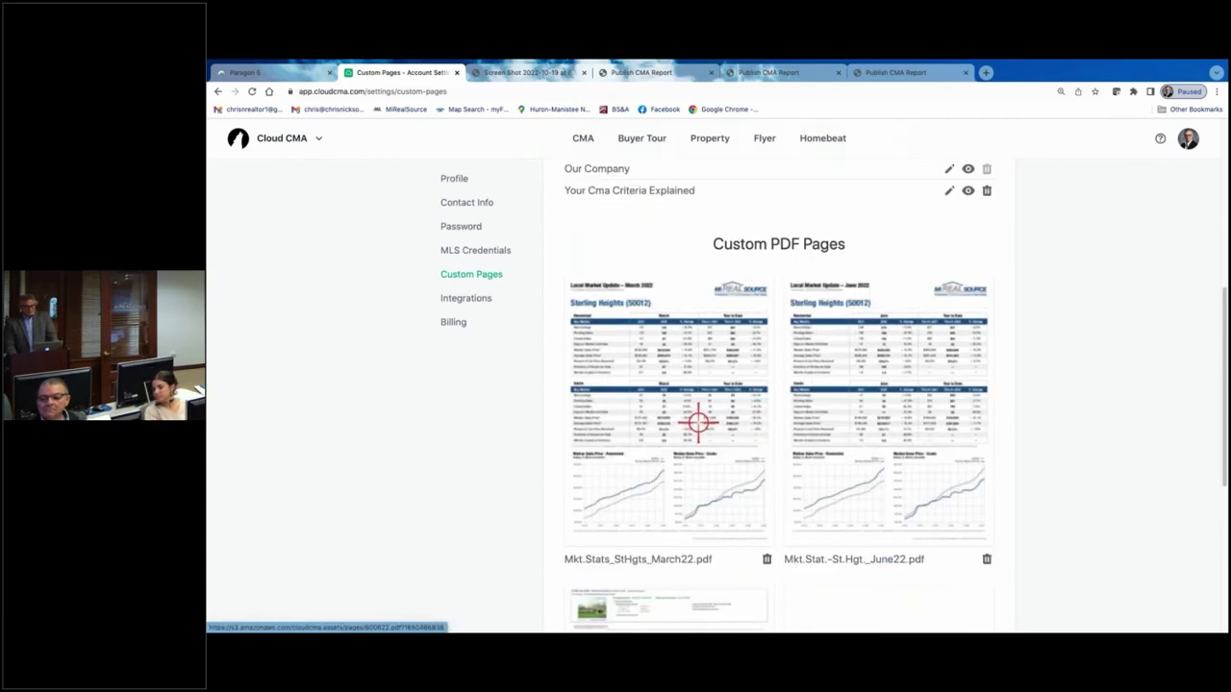
scroll(782, 455, "down", 8)
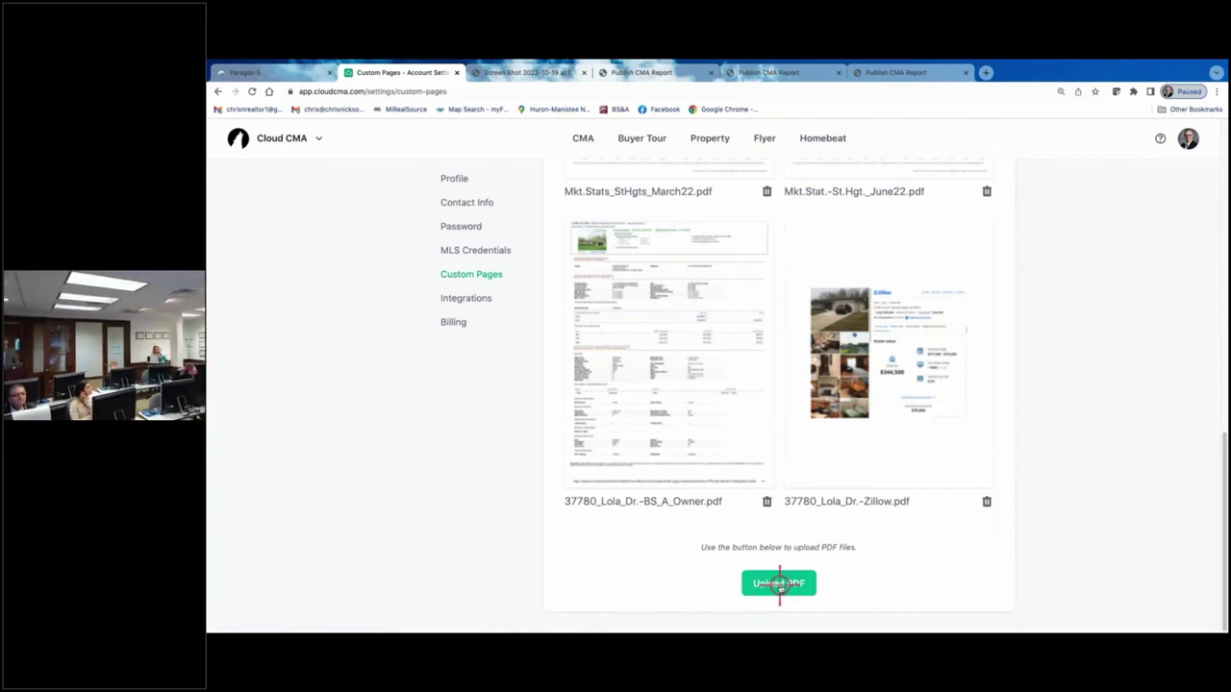
- Upload the Mkt.Stat.-St.Hgt._Sept22 PDF as a new custom PDF page
left_click(779, 583)
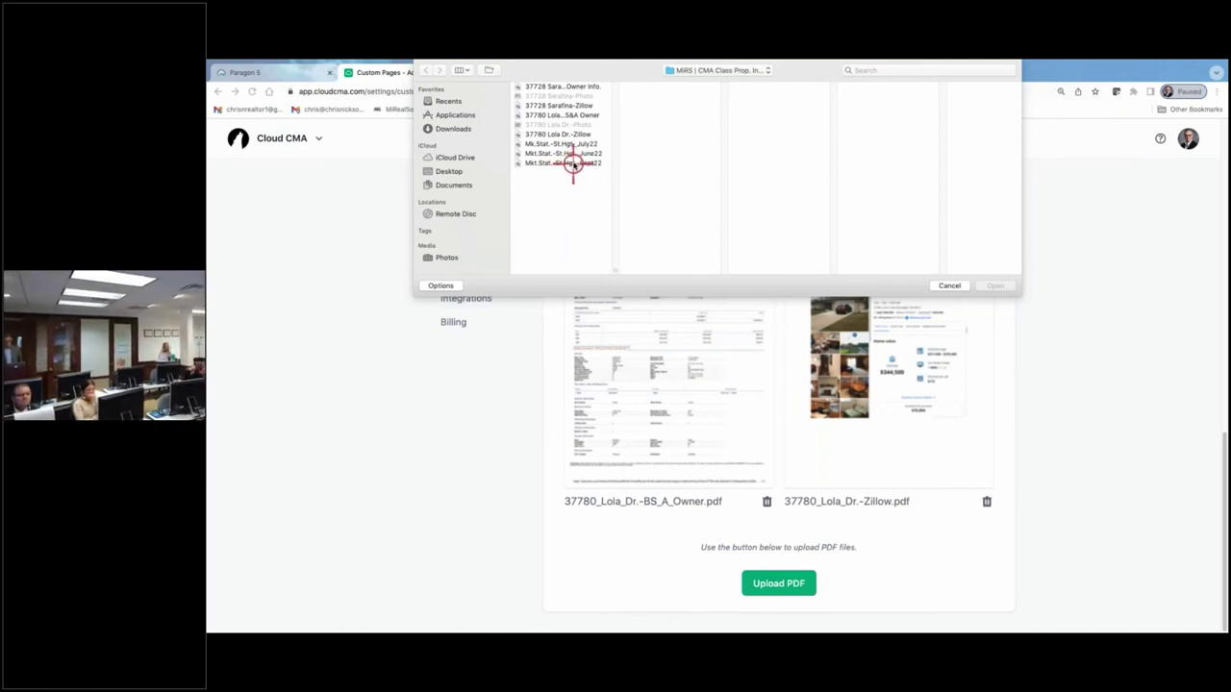
left_click(574, 163)
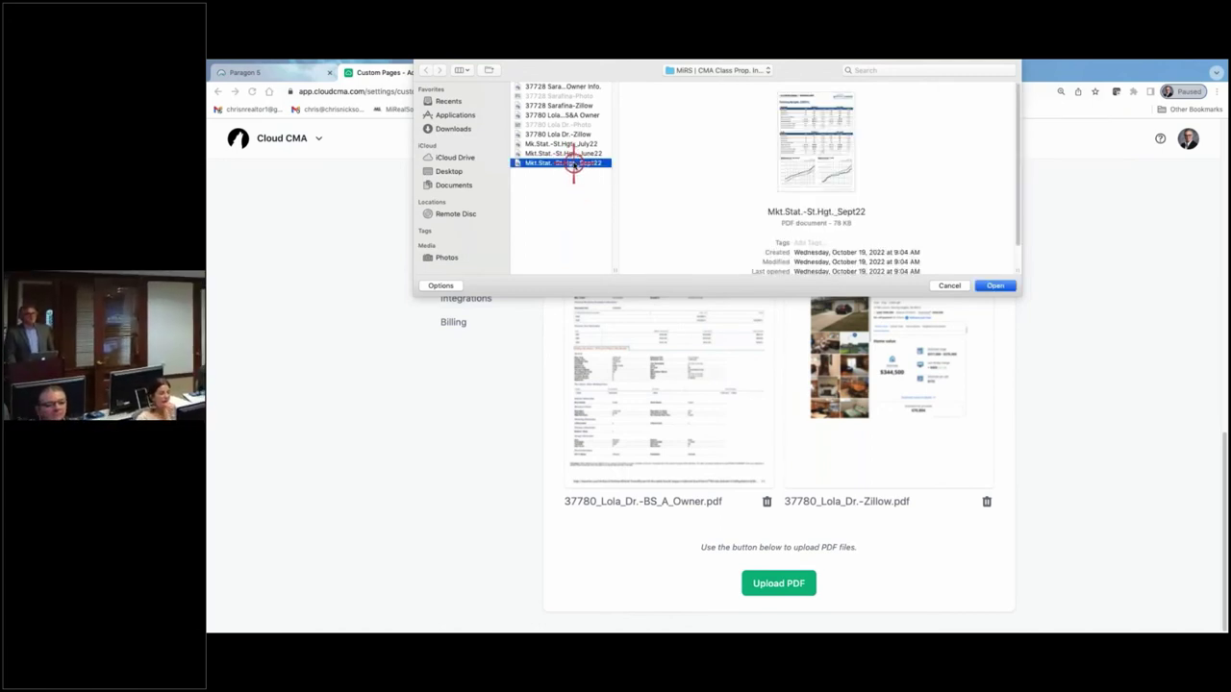
left_click(993, 285)
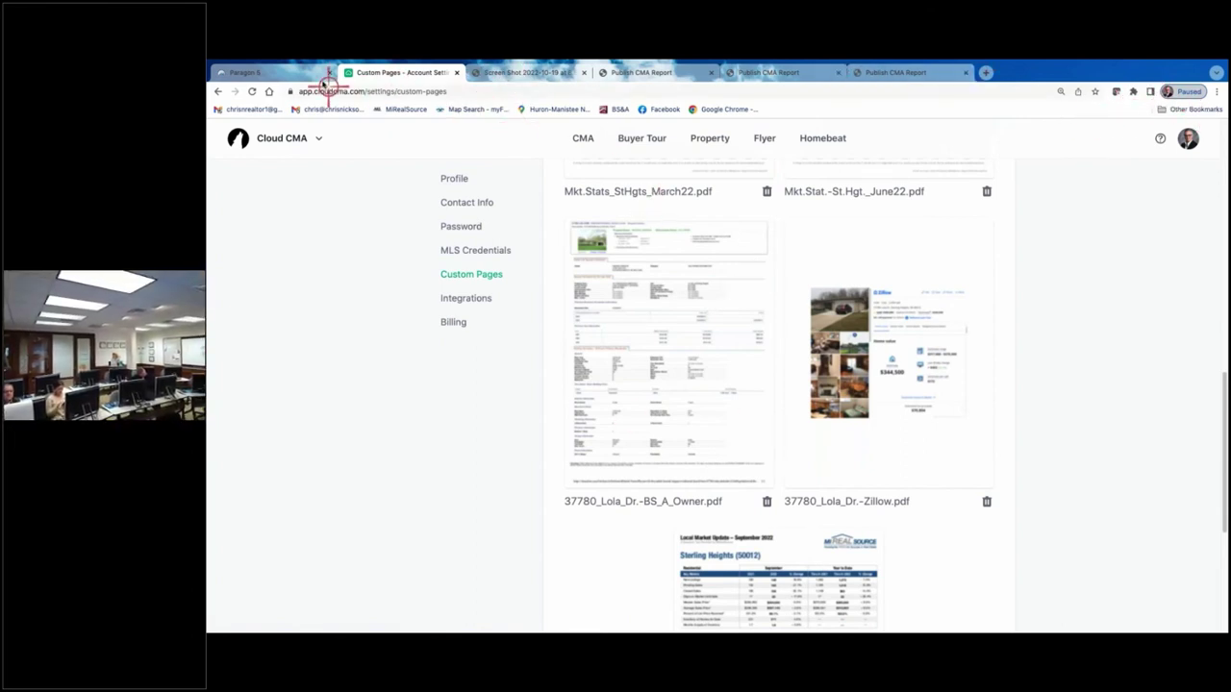
left_click(293, 138)
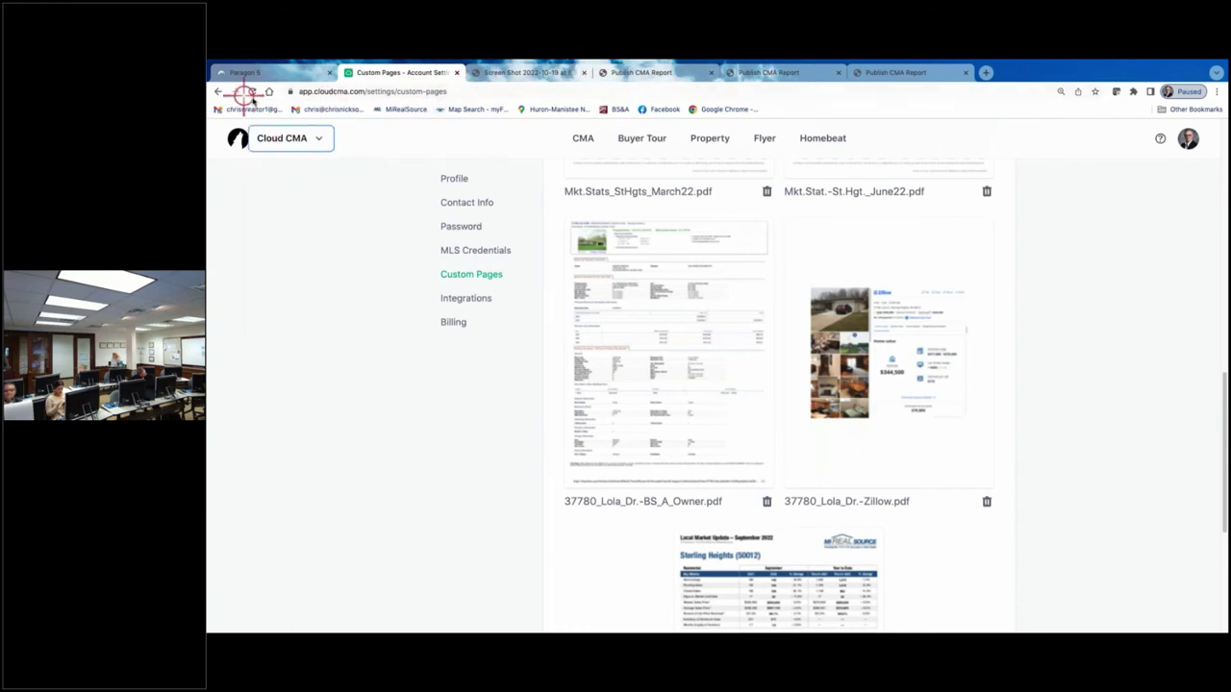
left_click(221, 92)
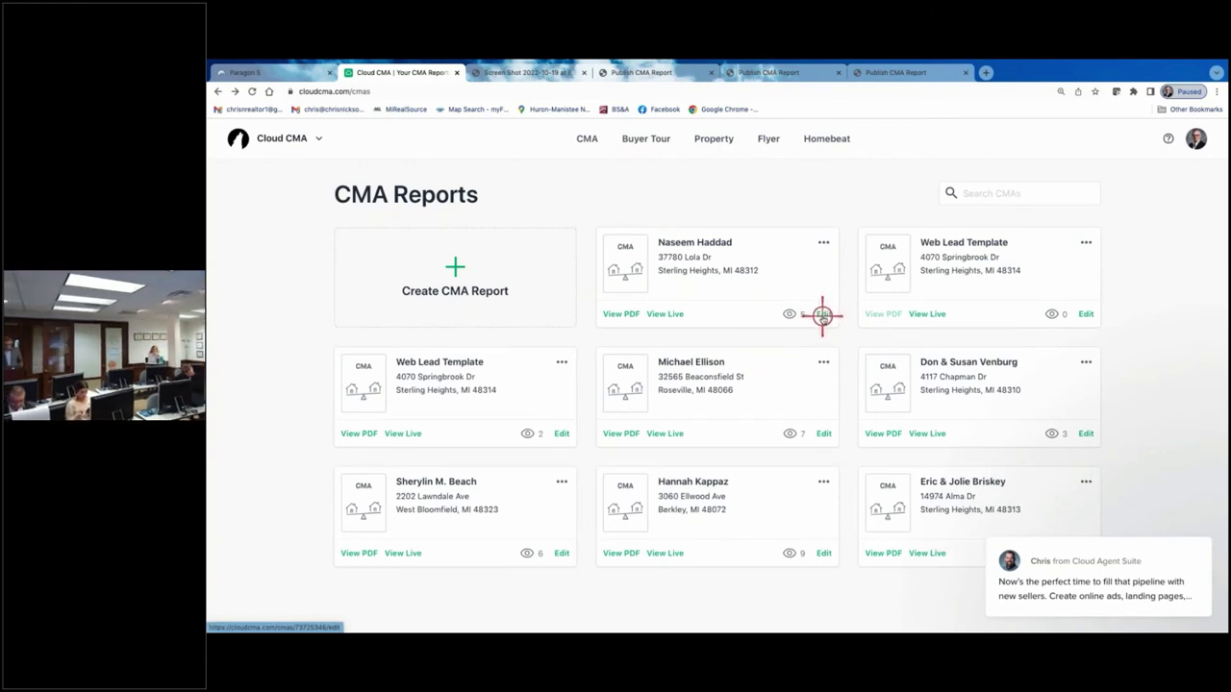
left_click(823, 314)
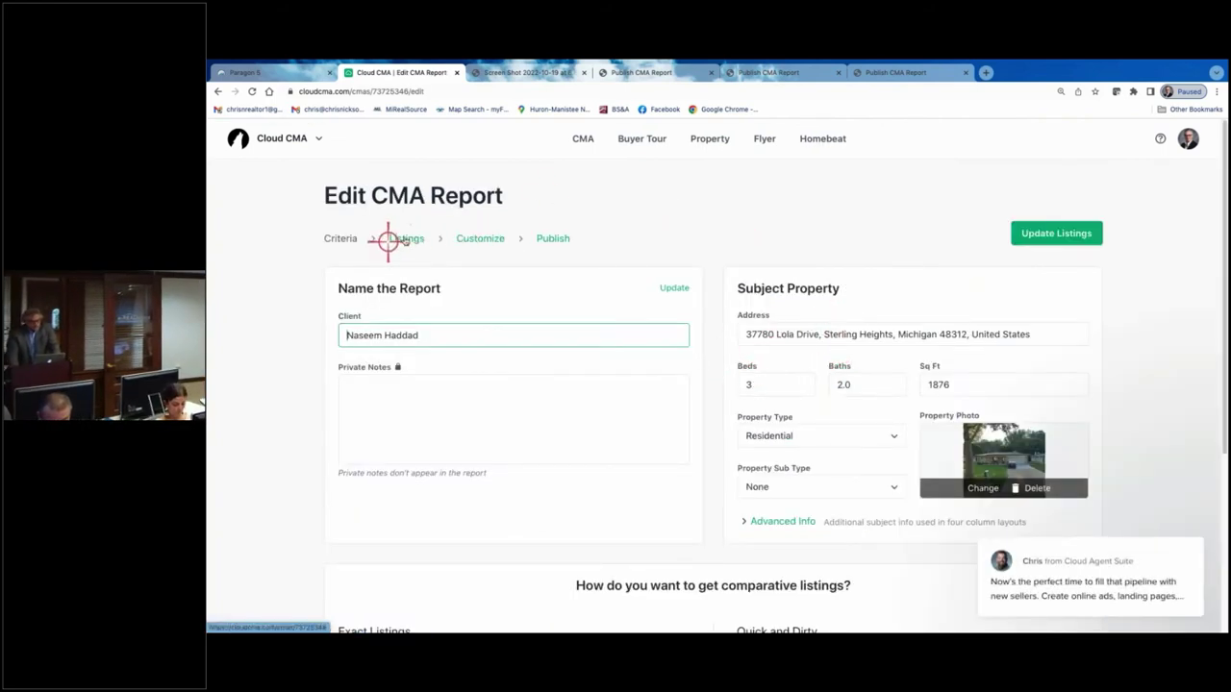
left_click(475, 241)
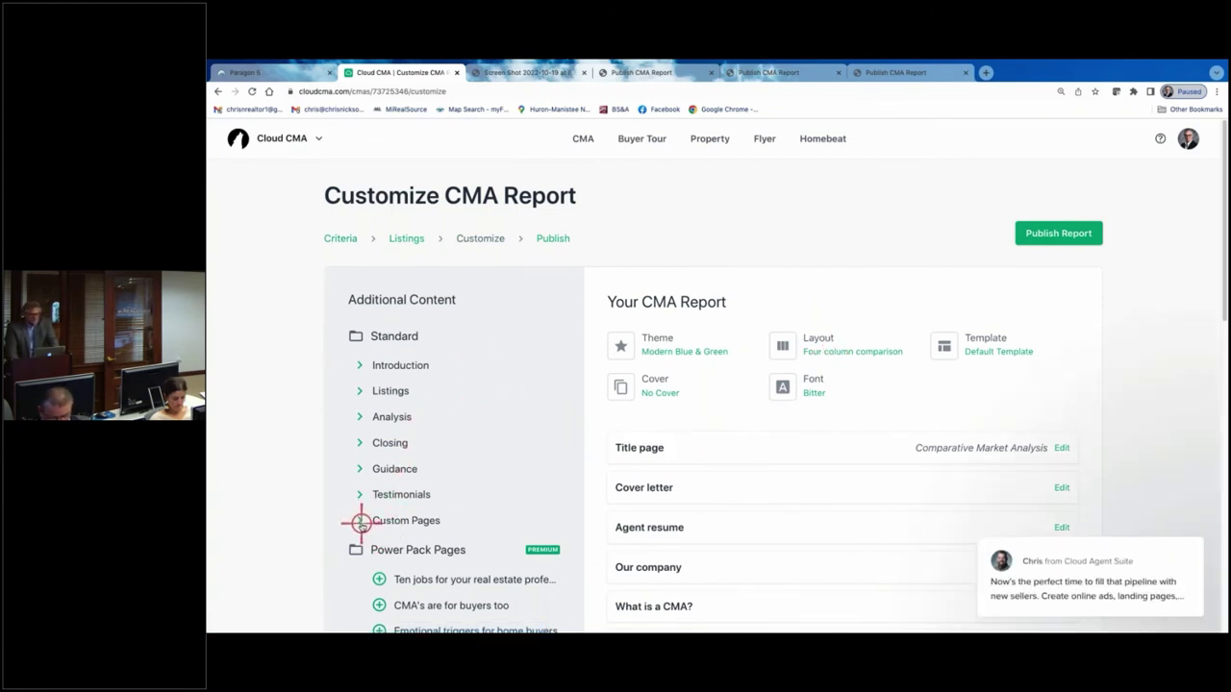
left_click(362, 521)
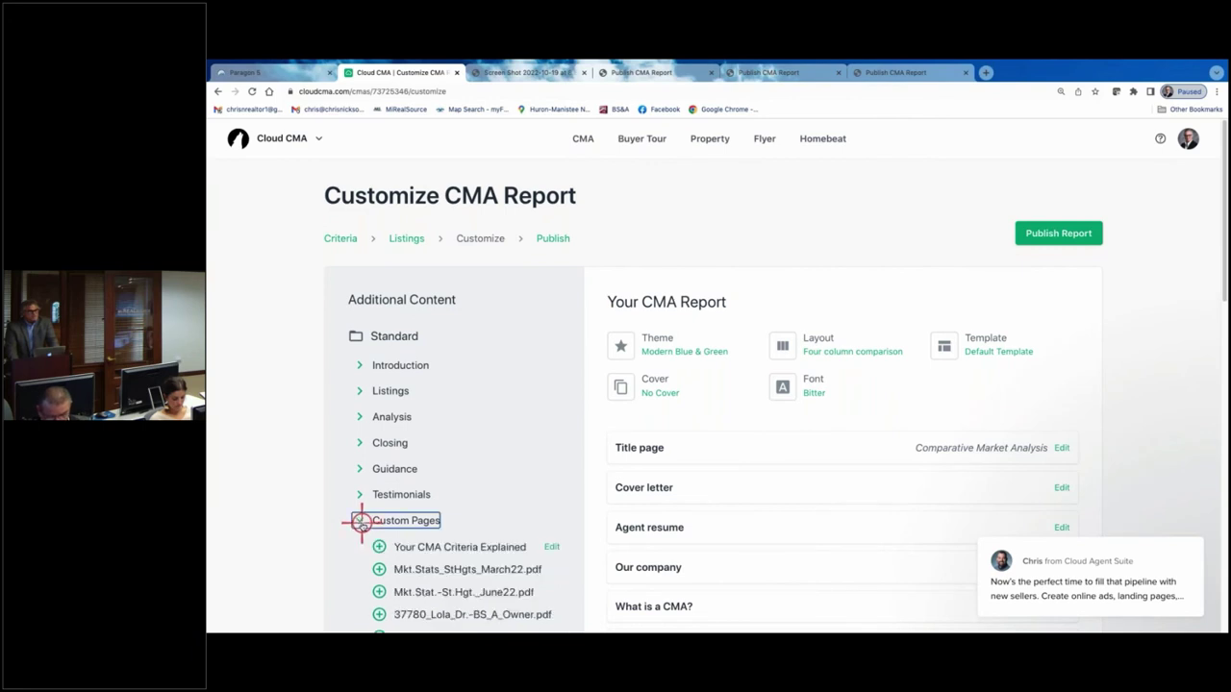
scroll(485, 423, "down", 3)
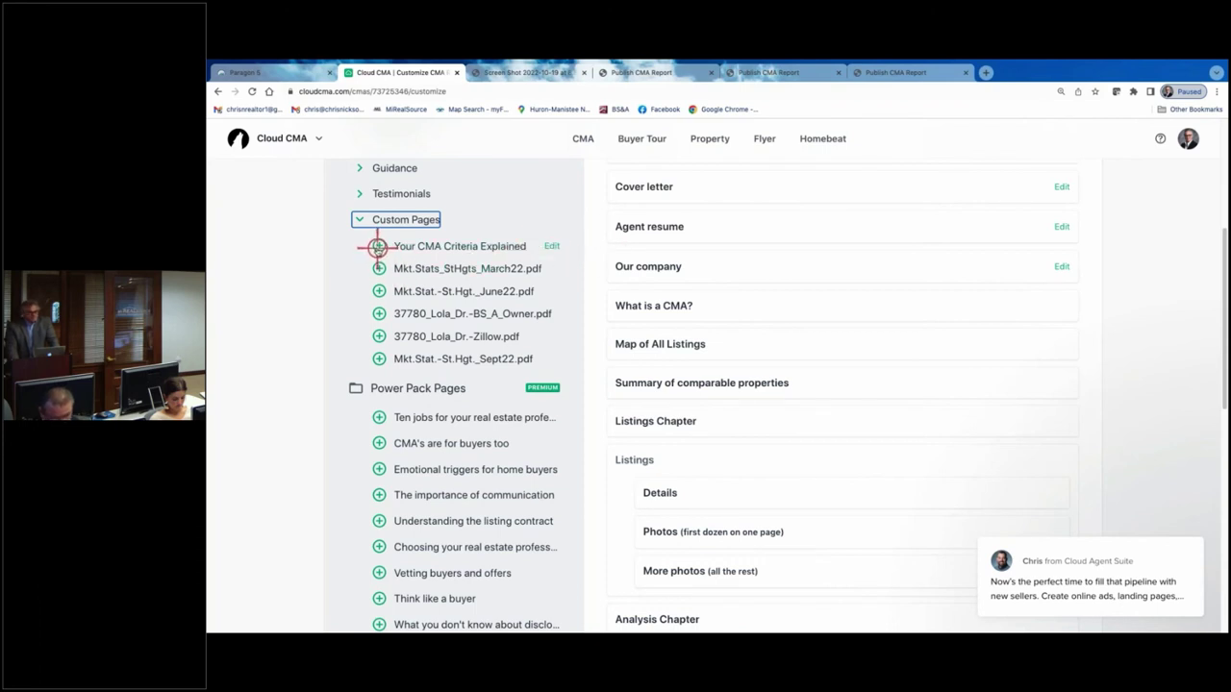
left_click(378, 246)
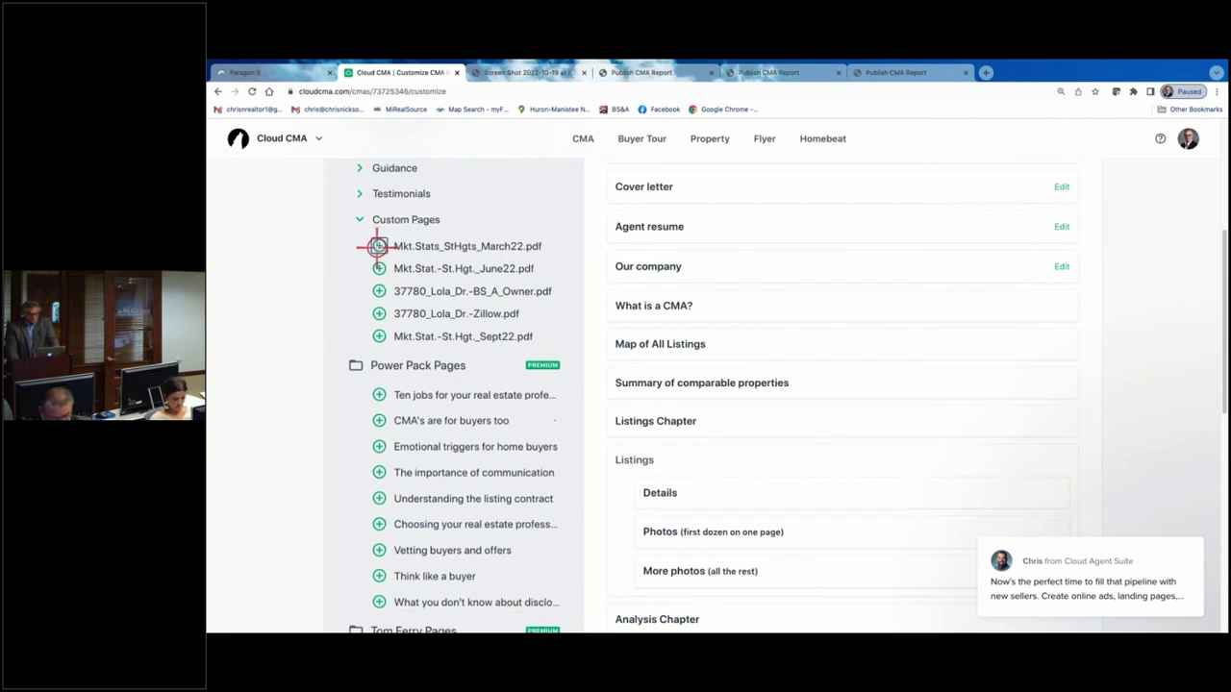
left_click(380, 338)
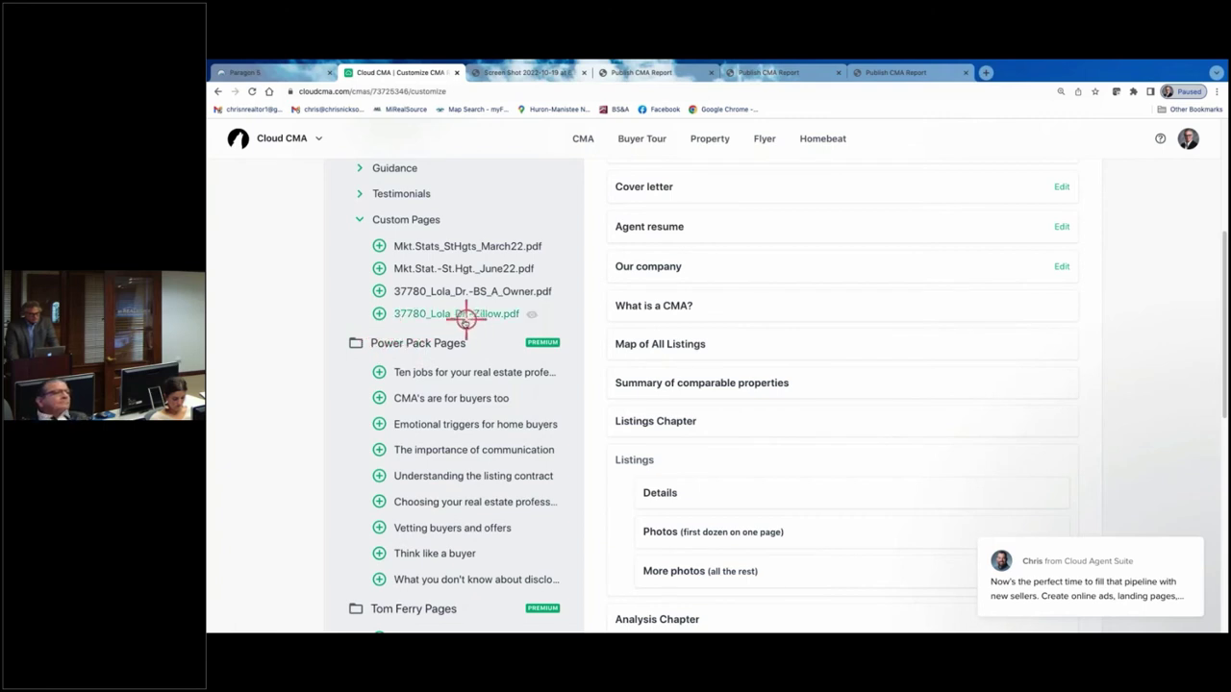
left_click(380, 313)
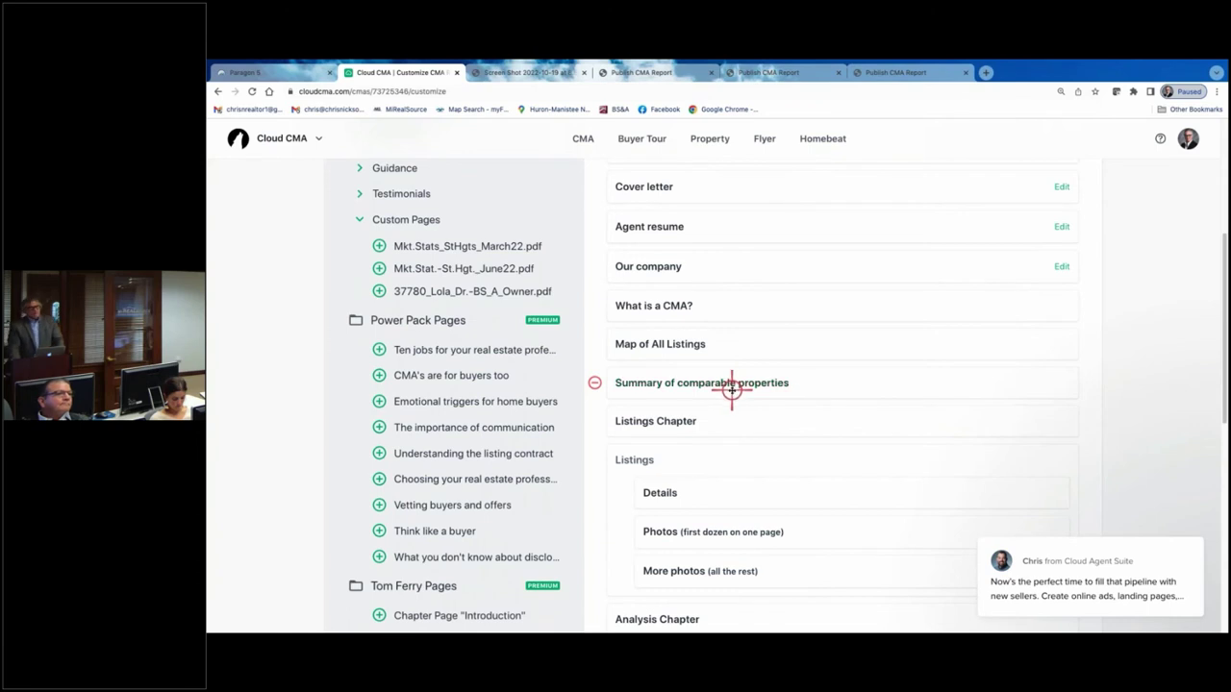
scroll(577, 332, "up", 5)
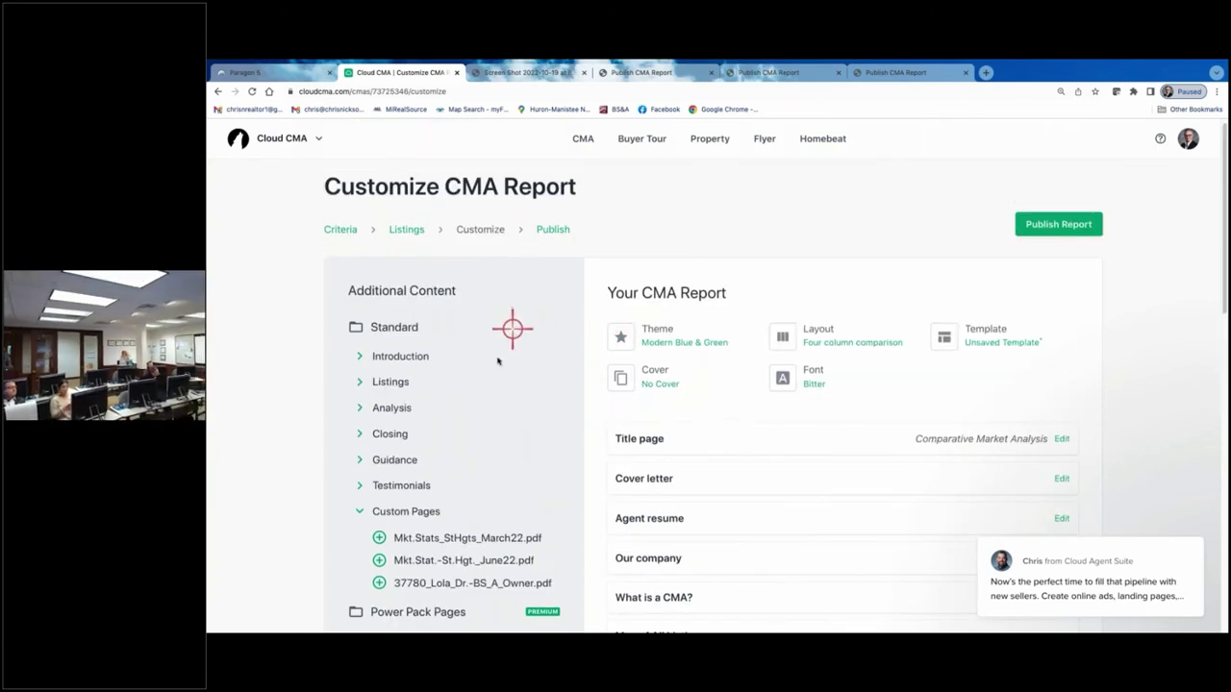
- Add the Online valuation analysis page from the Analysis section to the report
left_click(359, 411)
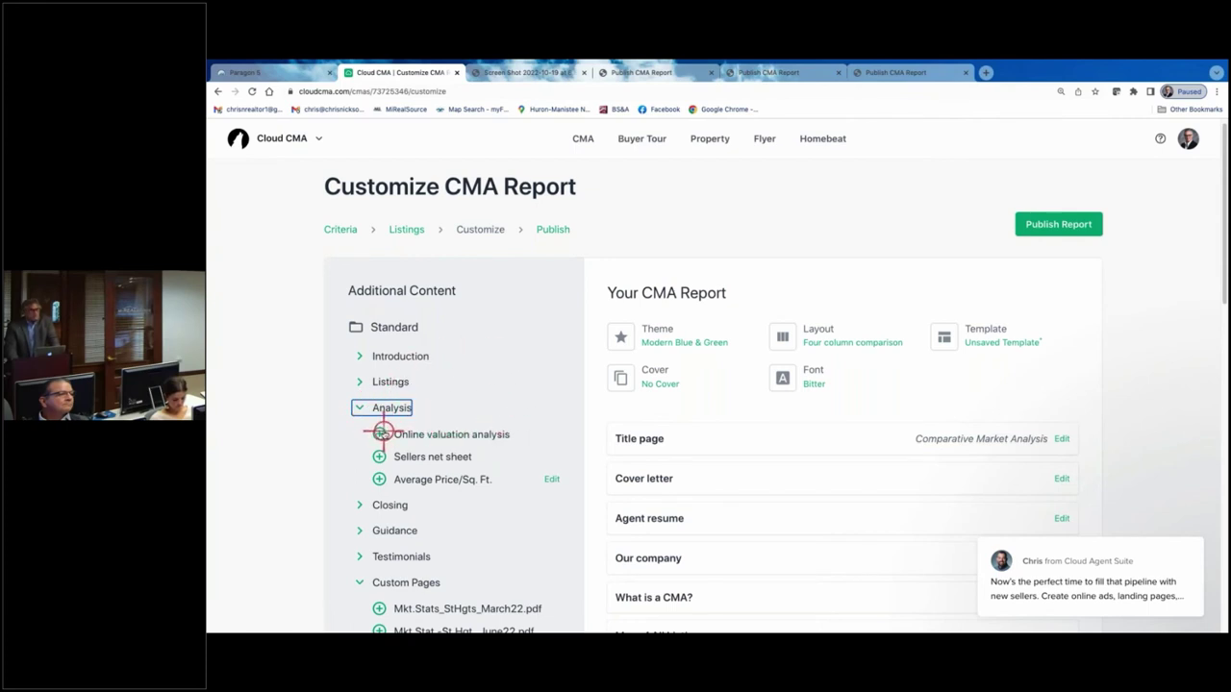
left_click(380, 433)
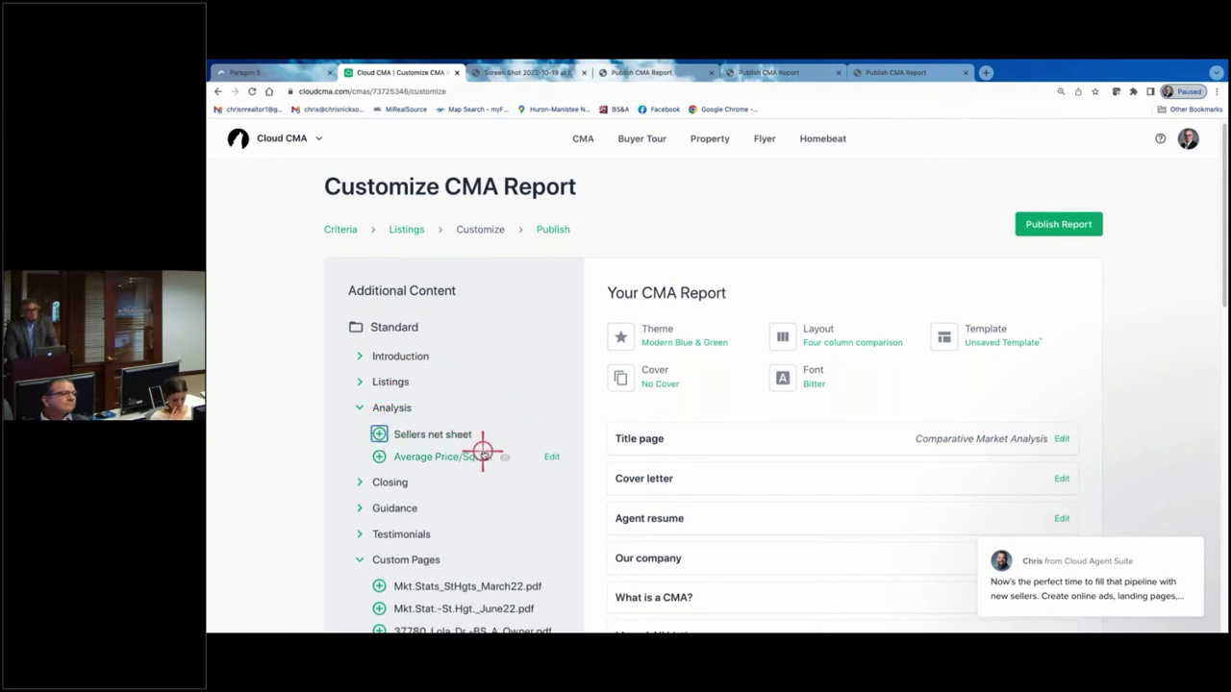
scroll(627, 394, "down", 15)
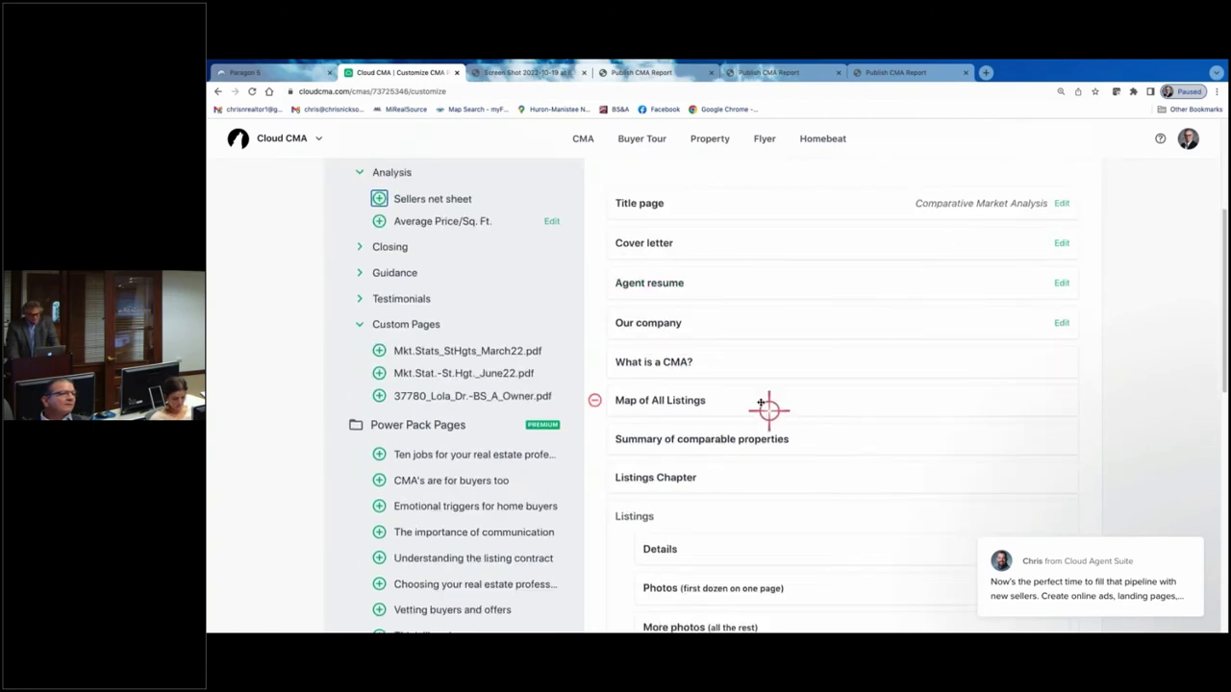
scroll(747, 421, "down", 1)
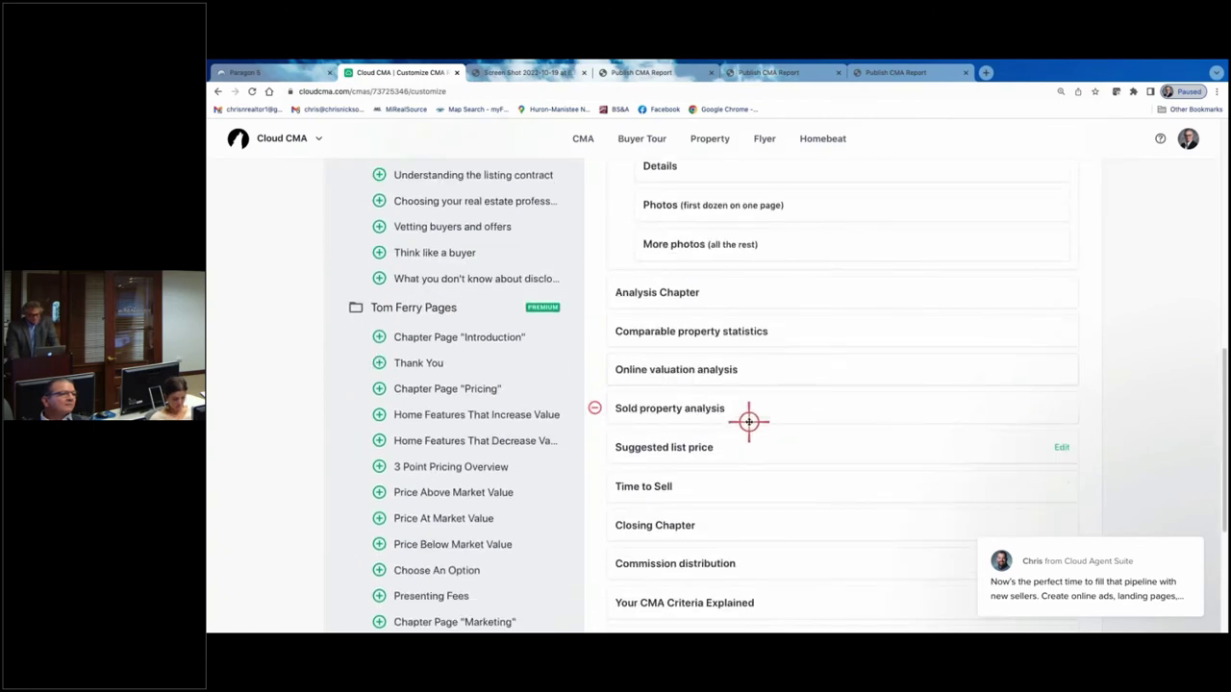
- Preview the Online valuation analysis page, showing Zestimates varying up to 1.8% or $6,500
left_click(699, 373)
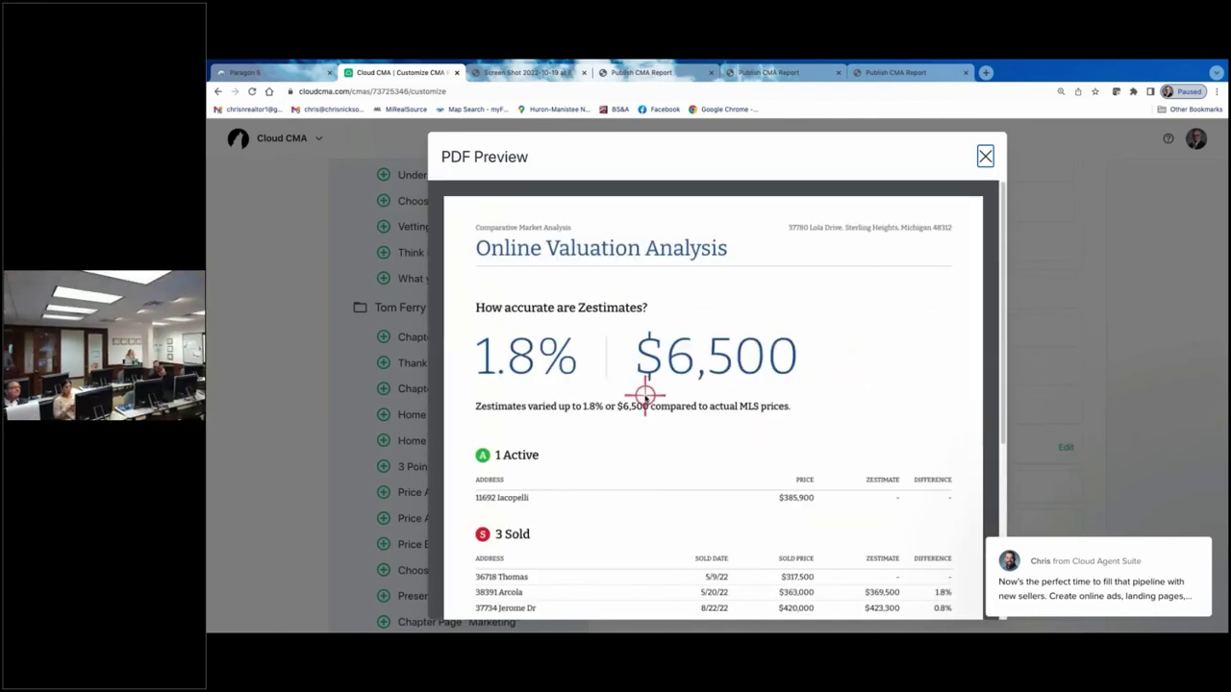
scroll(732, 364, "down", 3)
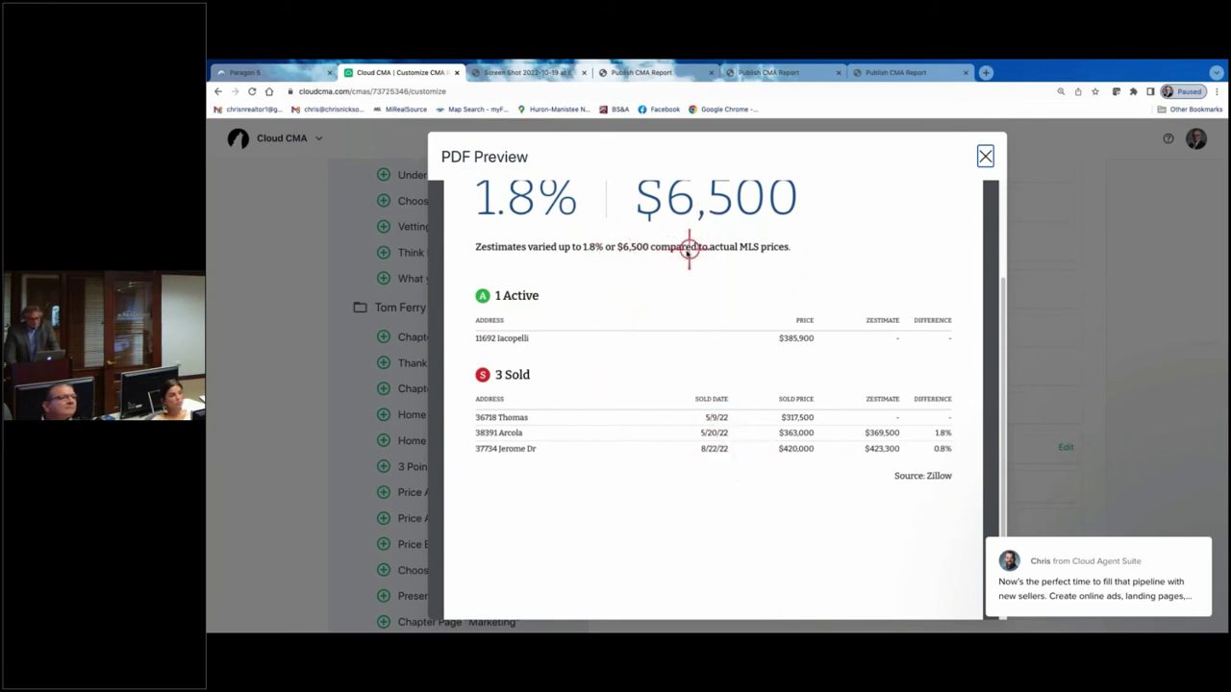
scroll(689, 248, "up", 1)
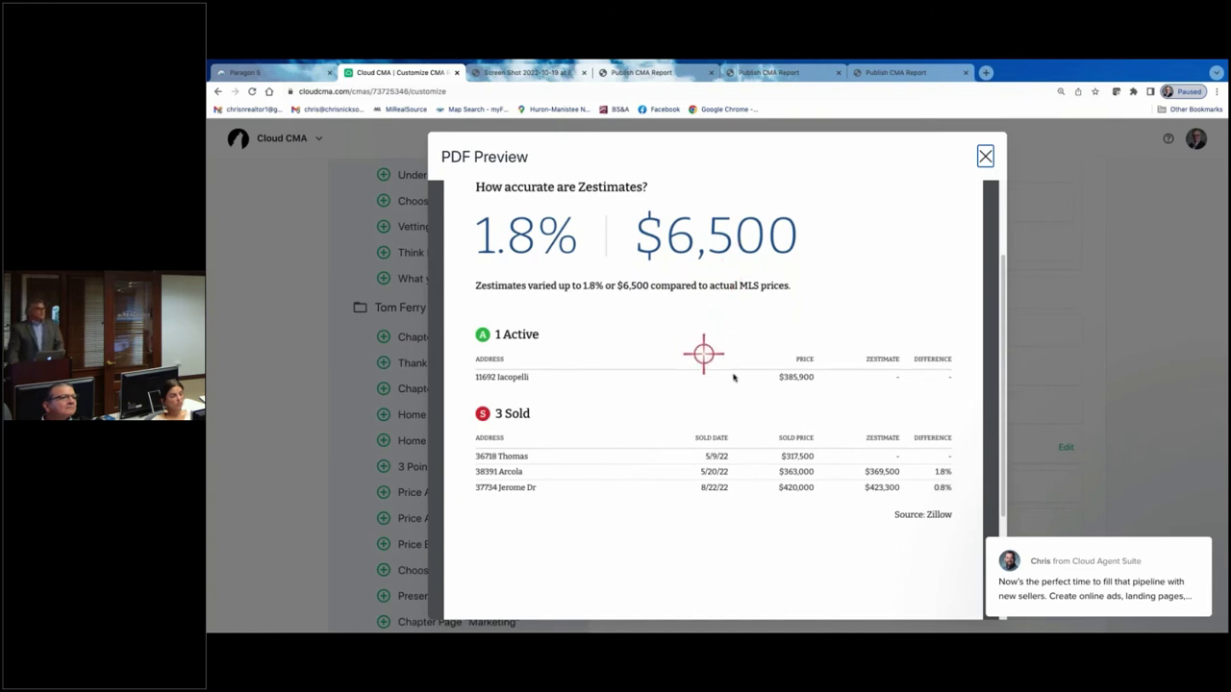
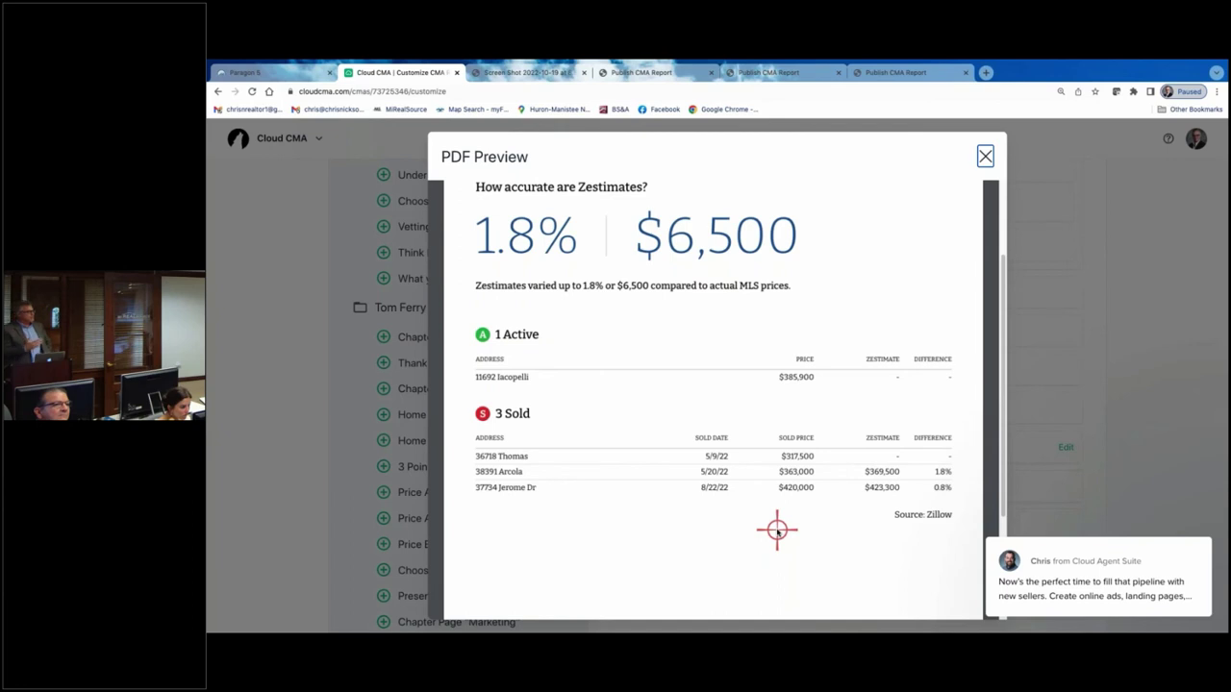
- Remove Suggested list price, Time to Sell, and the Closing, Analysis and Listings chapter pages
left_click(982, 155)
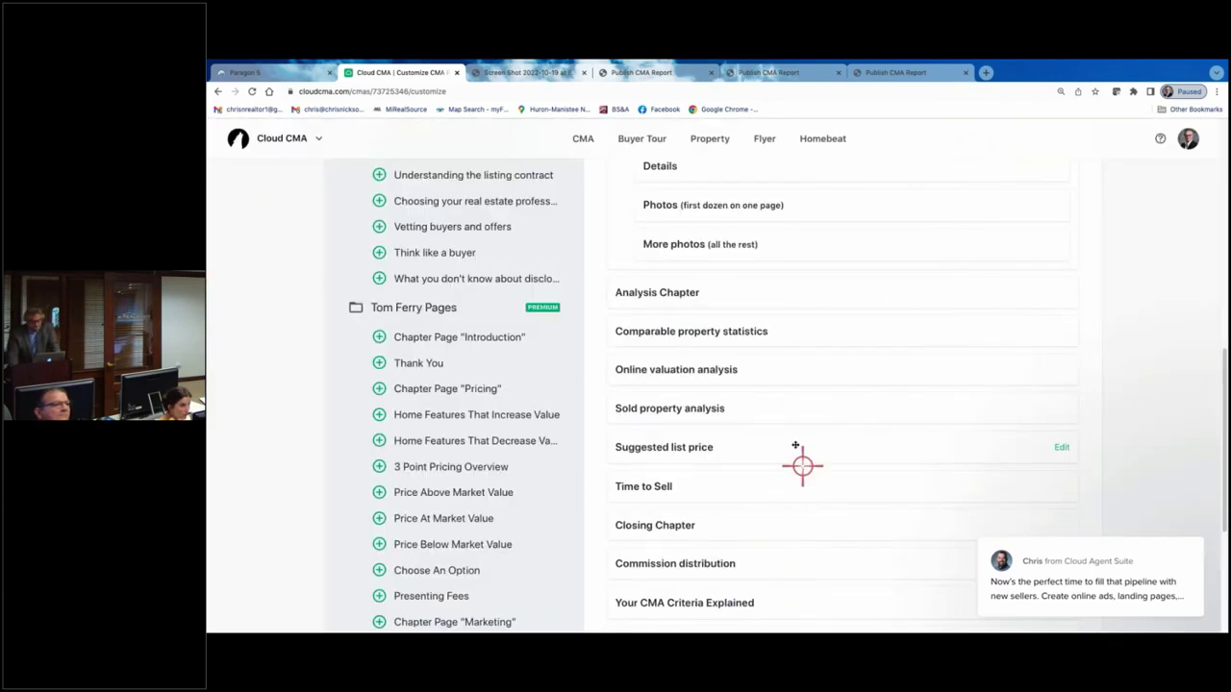
left_click(600, 448)
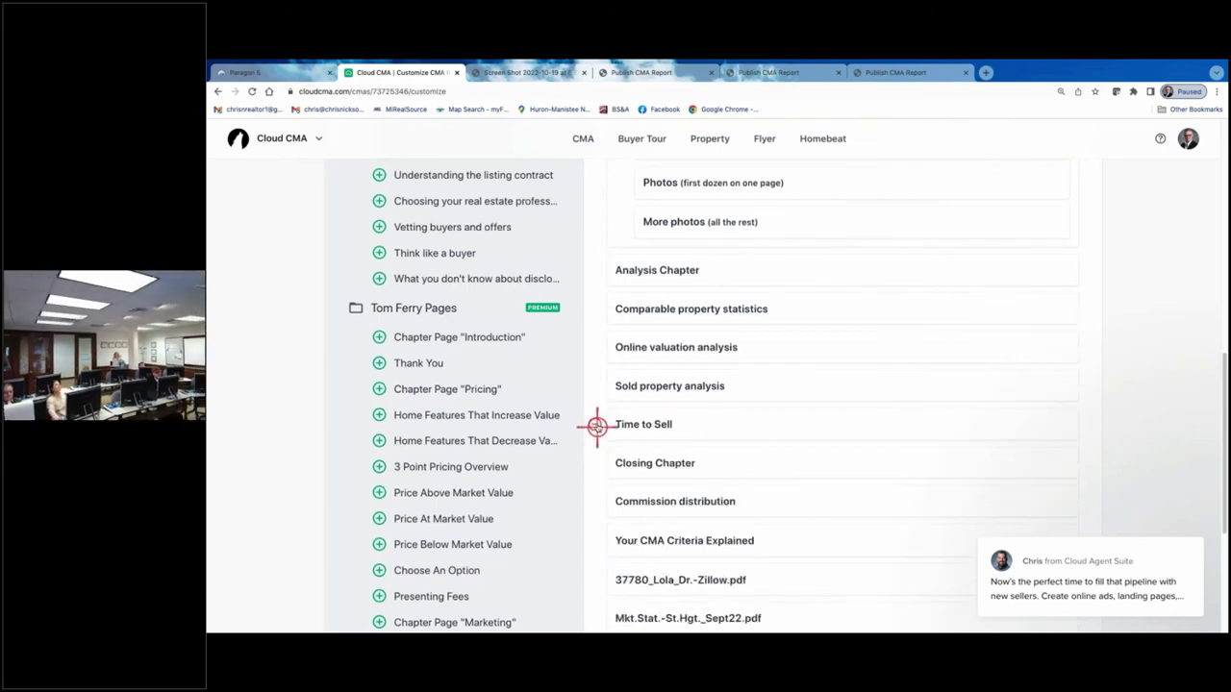
left_click(596, 423)
left_click(592, 392)
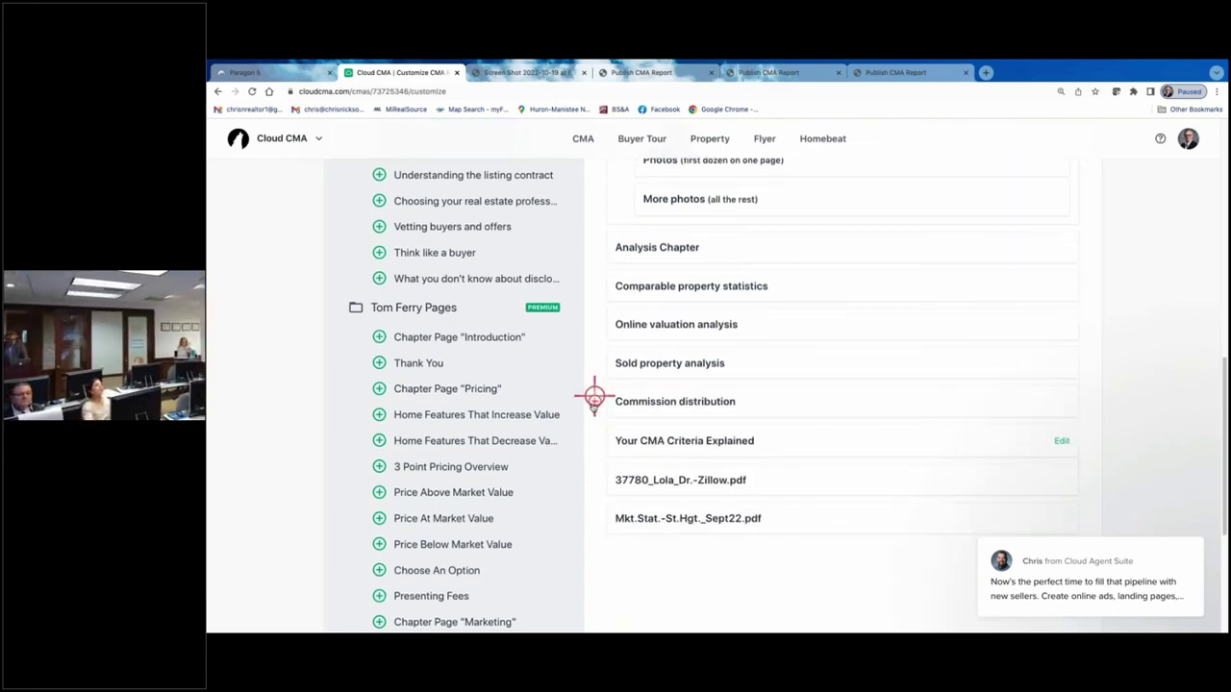
scroll(630, 387, "up", 1)
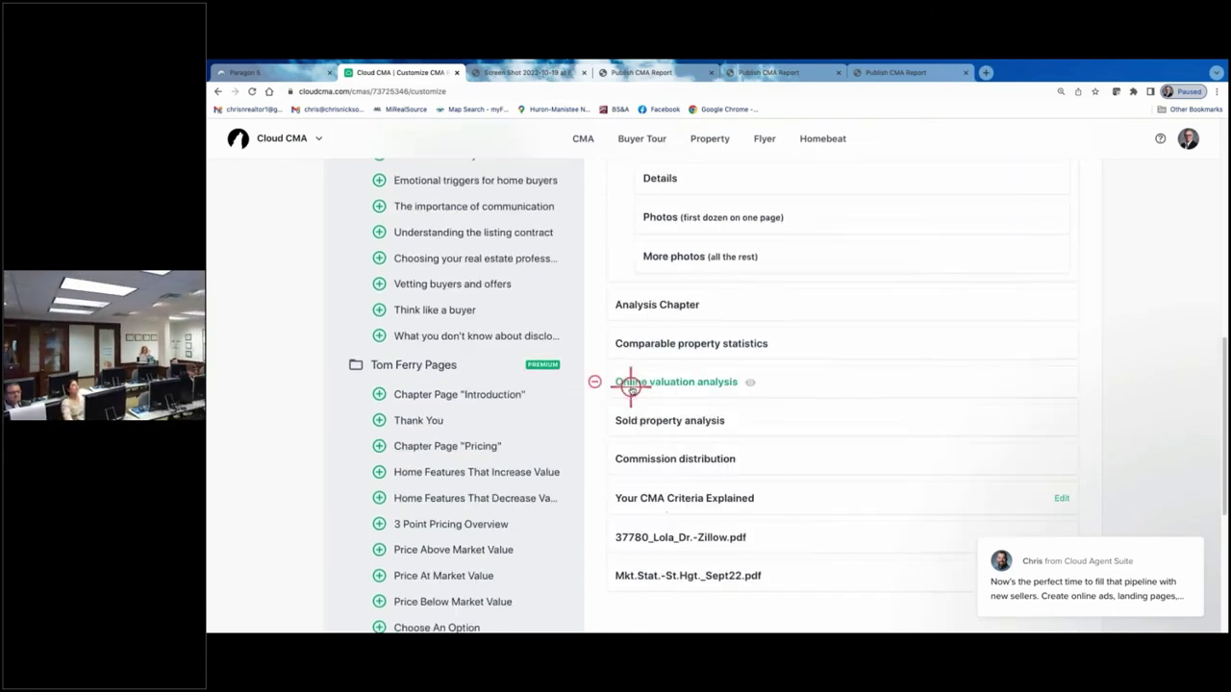
left_click(596, 303)
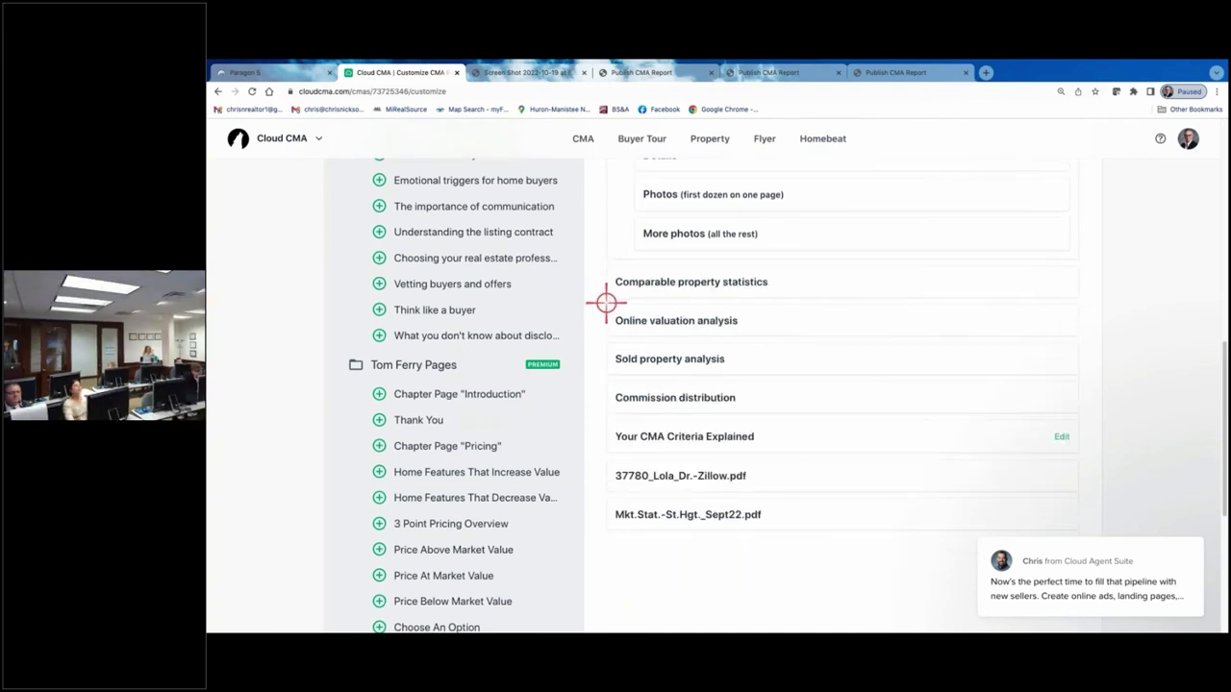
scroll(606, 303, "up", 5)
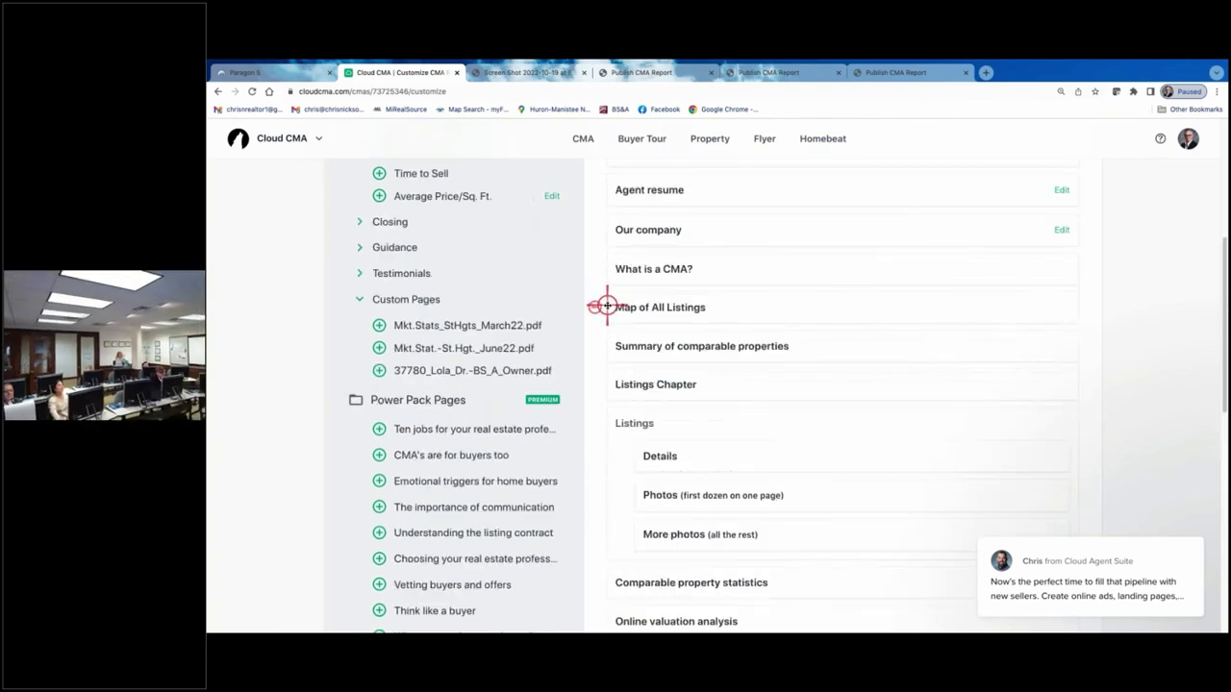
left_click(594, 385)
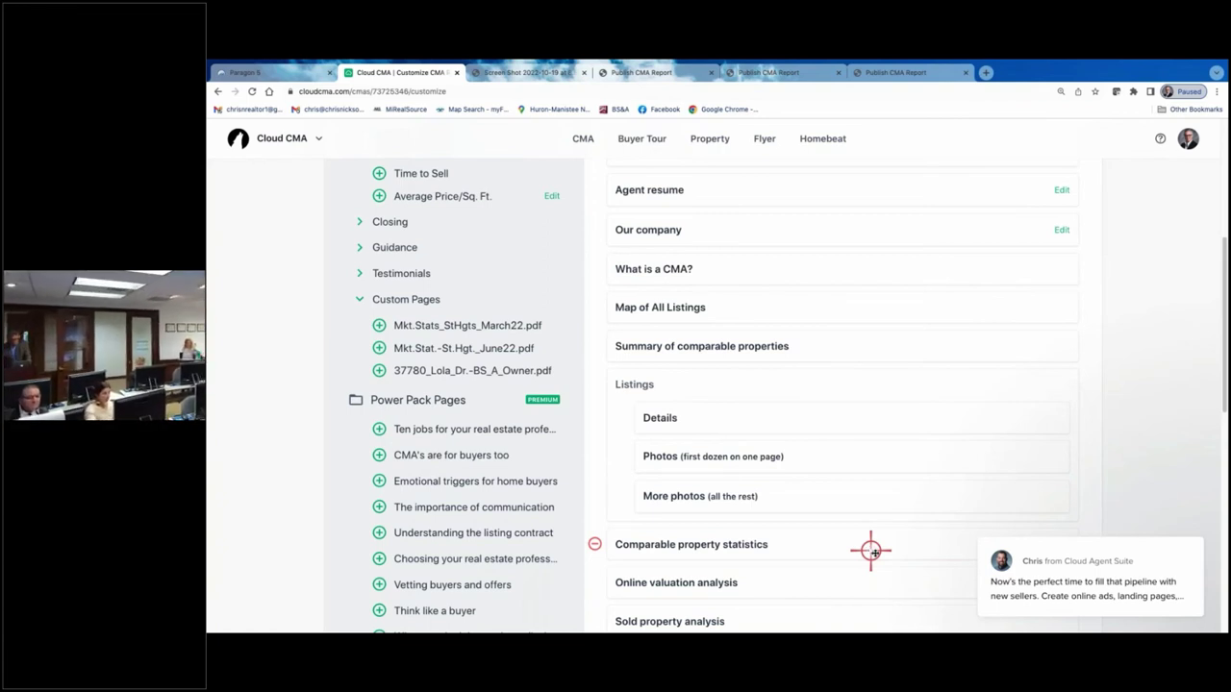
- Remove the Our company, Agent resume and Cover letter pages from the report
left_click(594, 229)
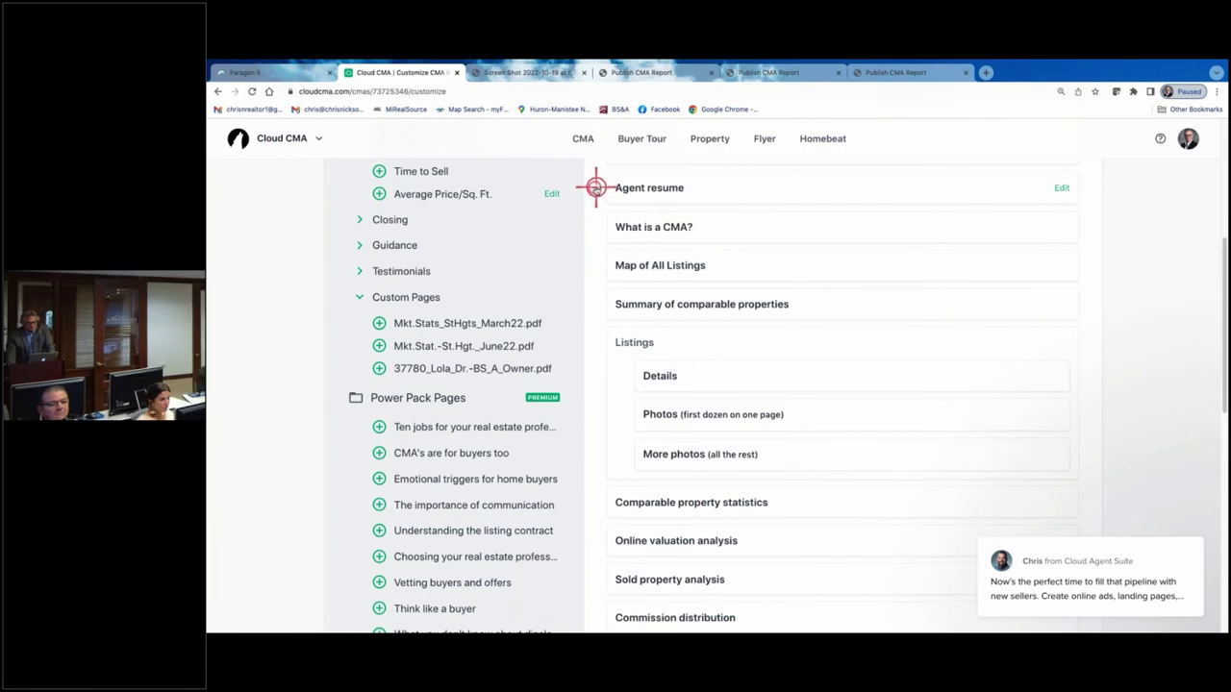
left_click(596, 188)
scroll(708, 236, "up", 3)
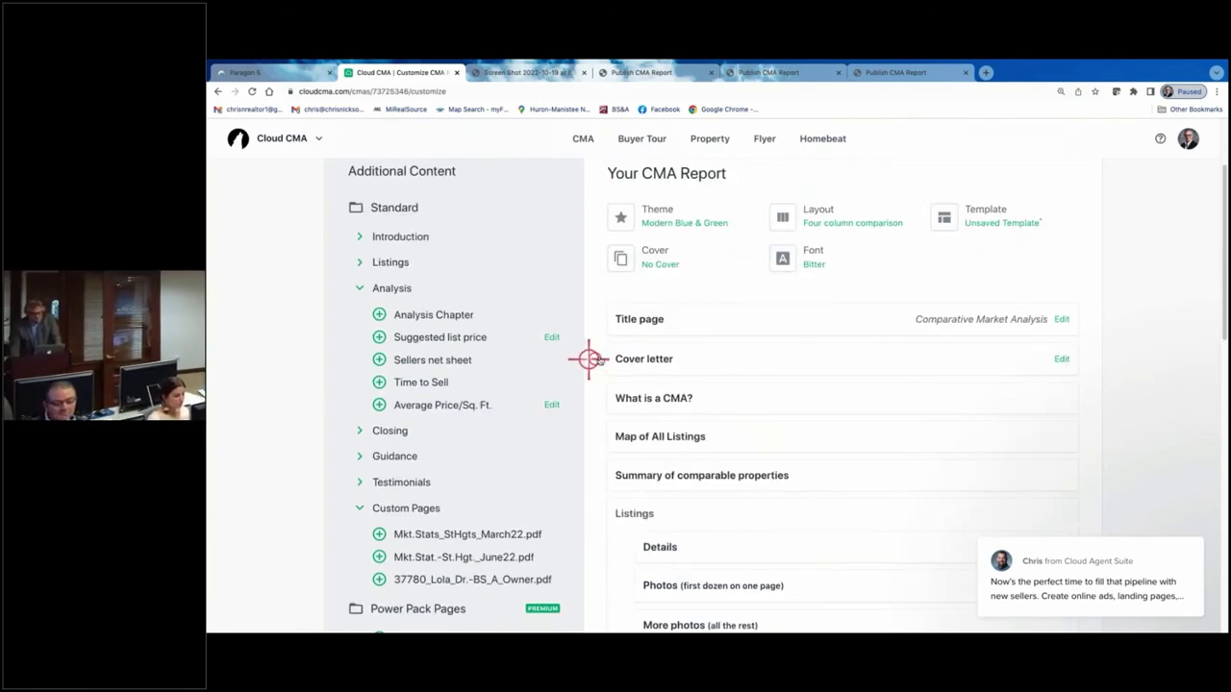
left_click(594, 357)
- Move CMA Criteria Explained above Map of All Listings and the Zillow PDF after Online valuation analysis
scroll(686, 343, "down", 2)
right_click(692, 339)
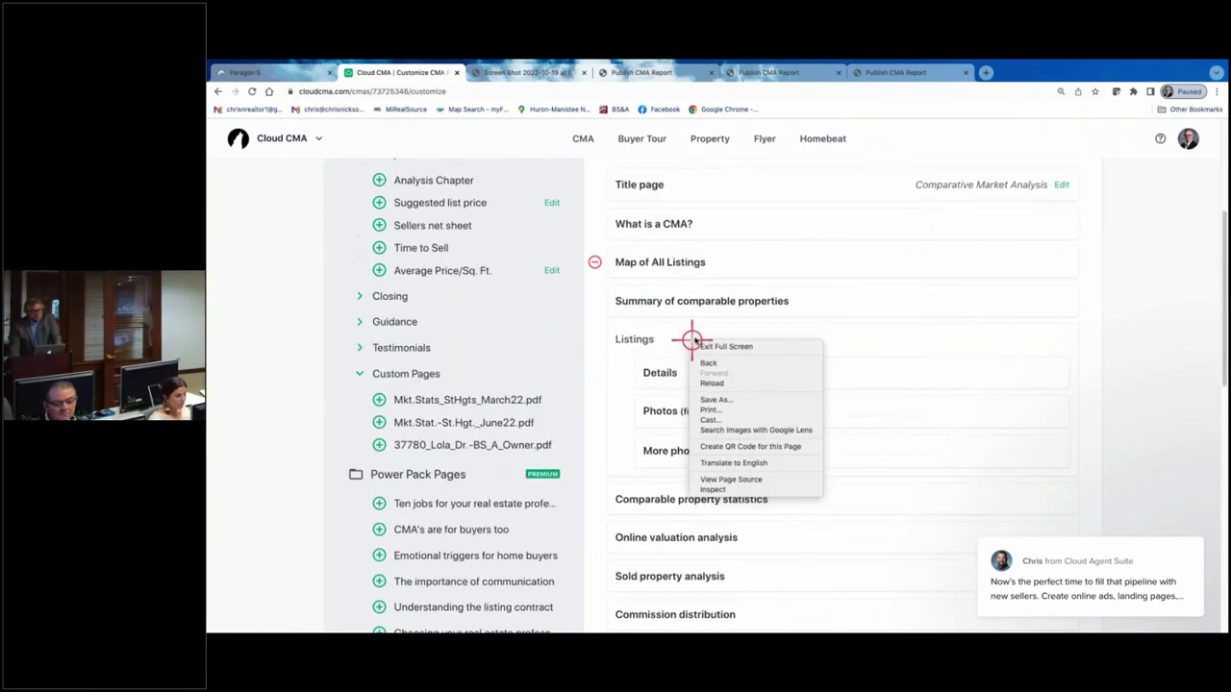
left_click(1142, 362)
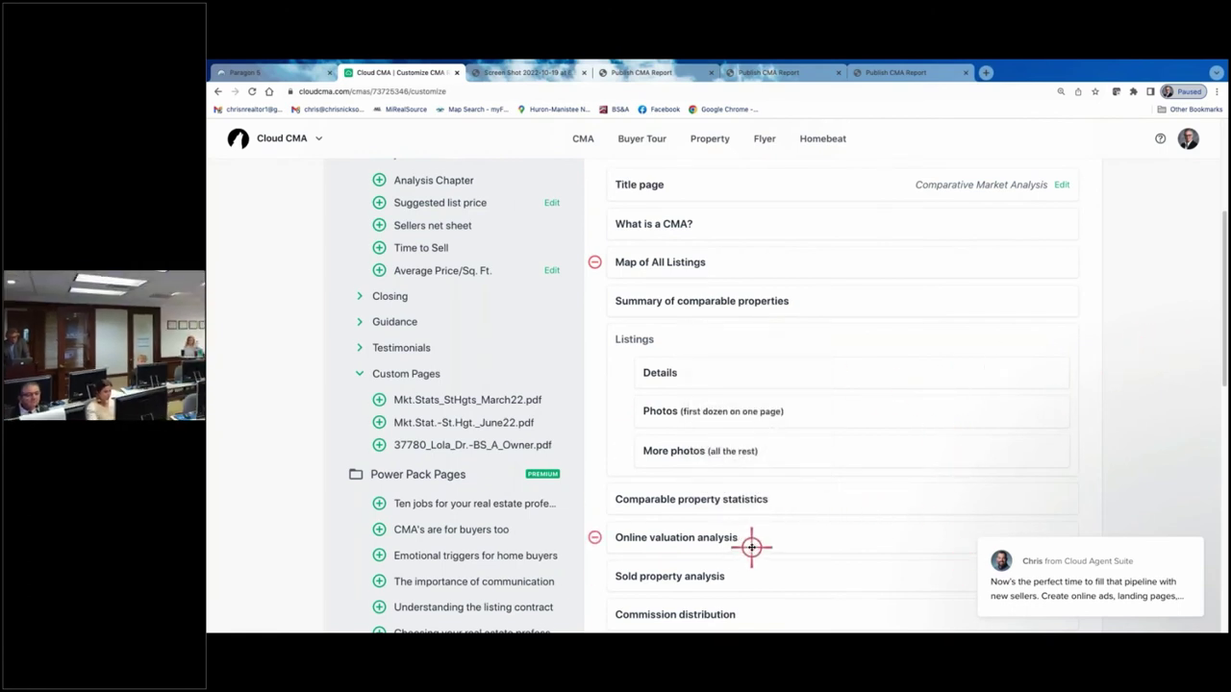
scroll(752, 546, "down", 3)
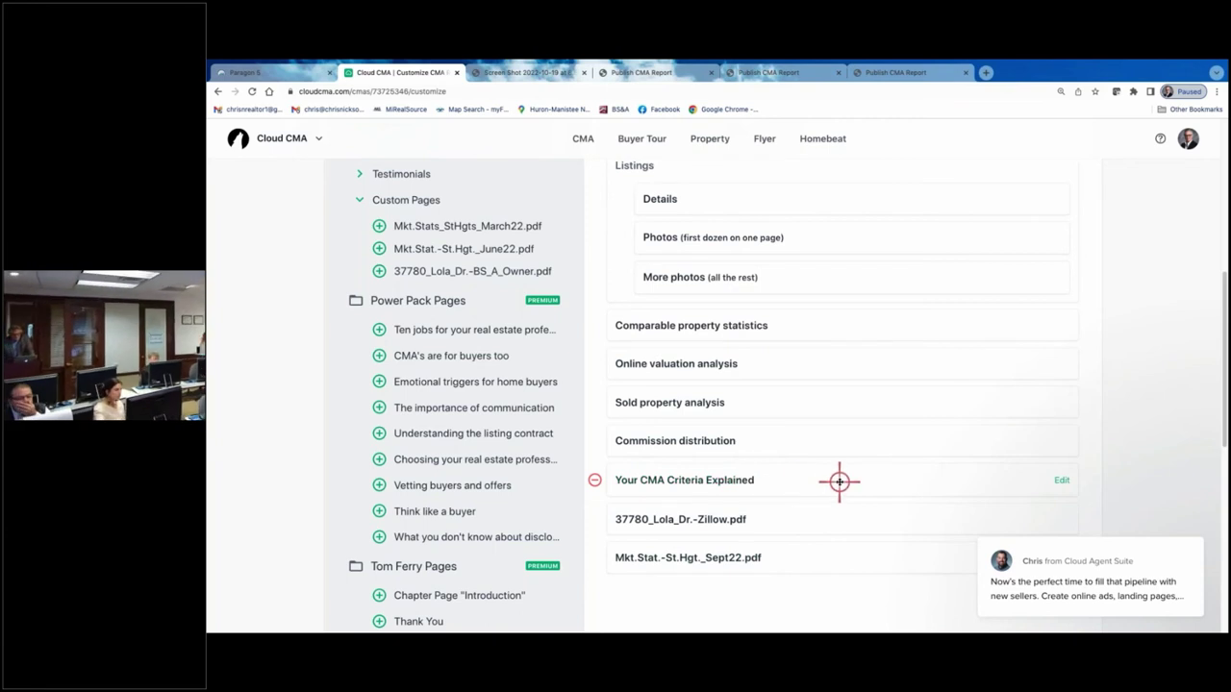
left_click_drag(838, 481, 837, 275)
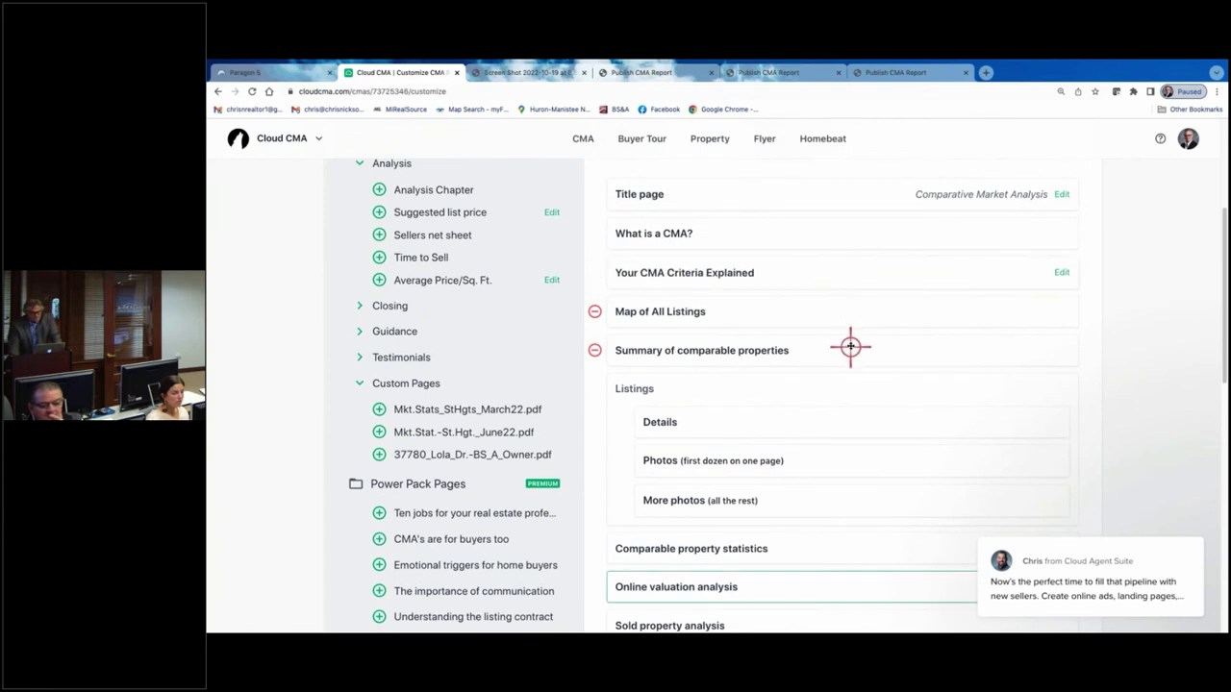
scroll(849, 343, "down", 5)
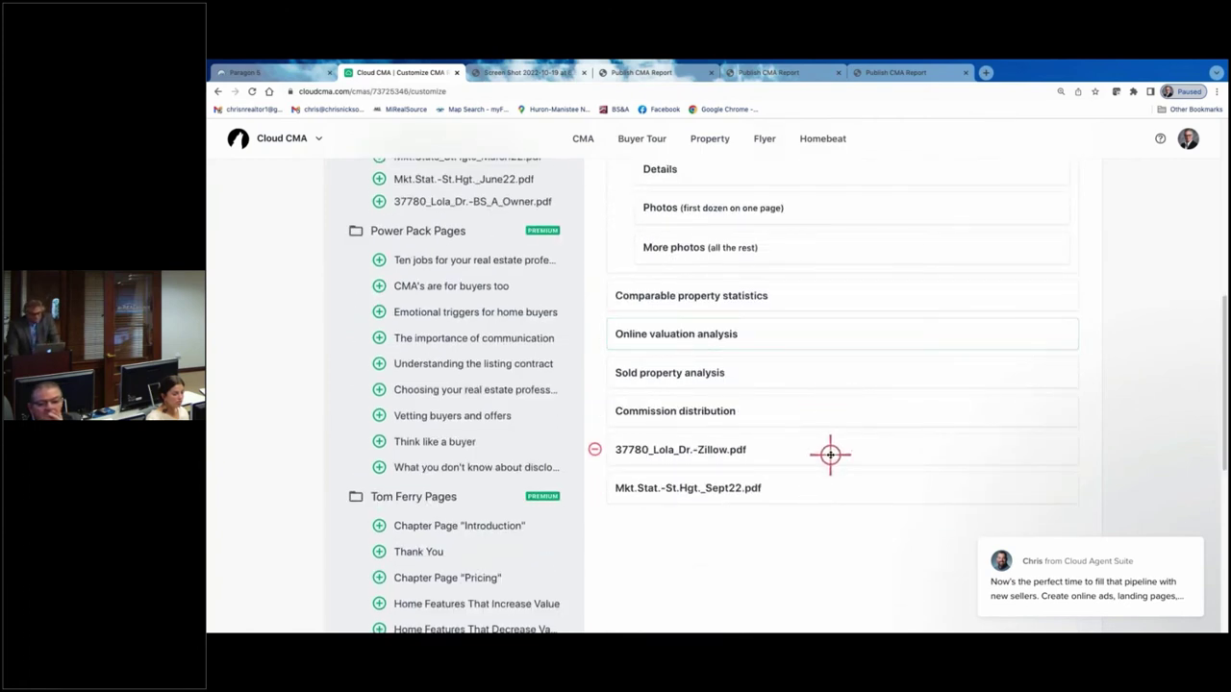
left_click_drag(830, 454, 808, 364)
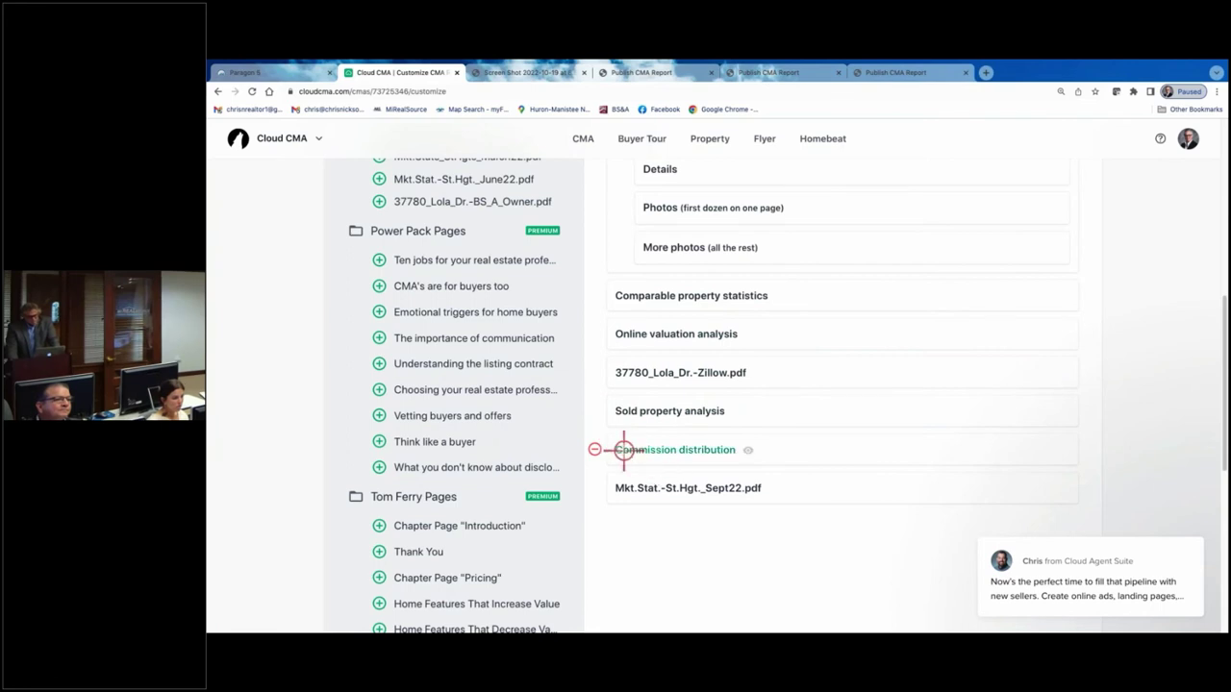
- Remove Commission distribution, then add the Contact me page and move it toward the end
left_click(594, 449)
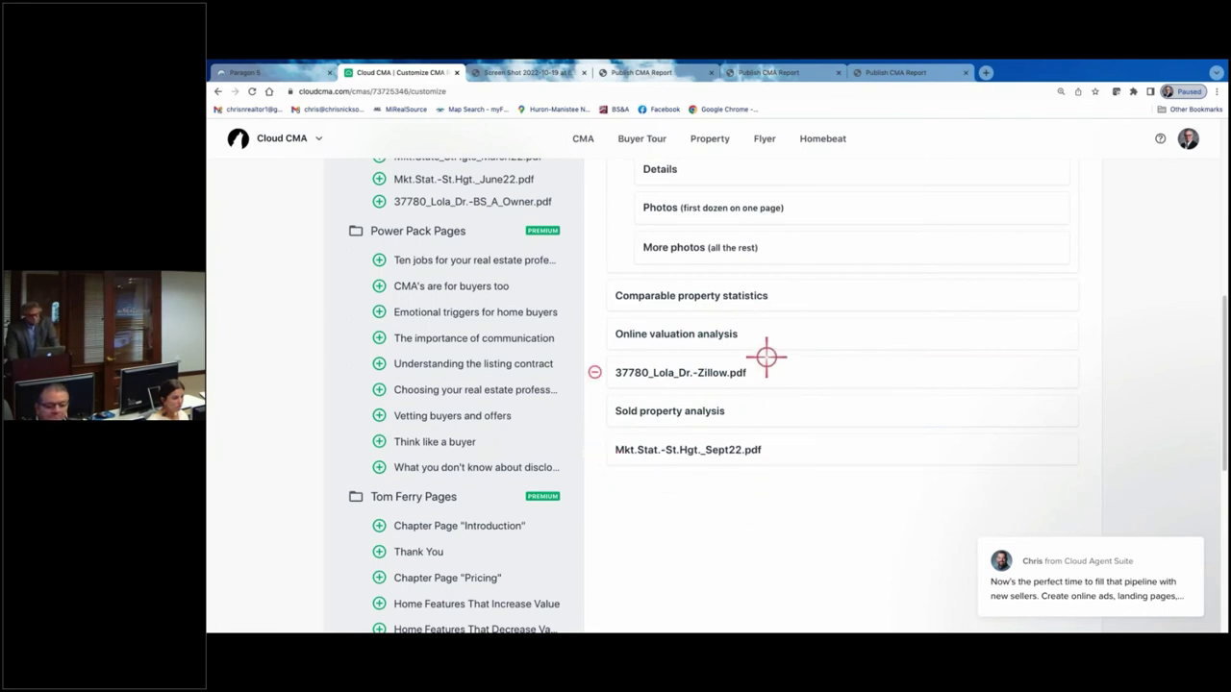
scroll(766, 357, "up", 5)
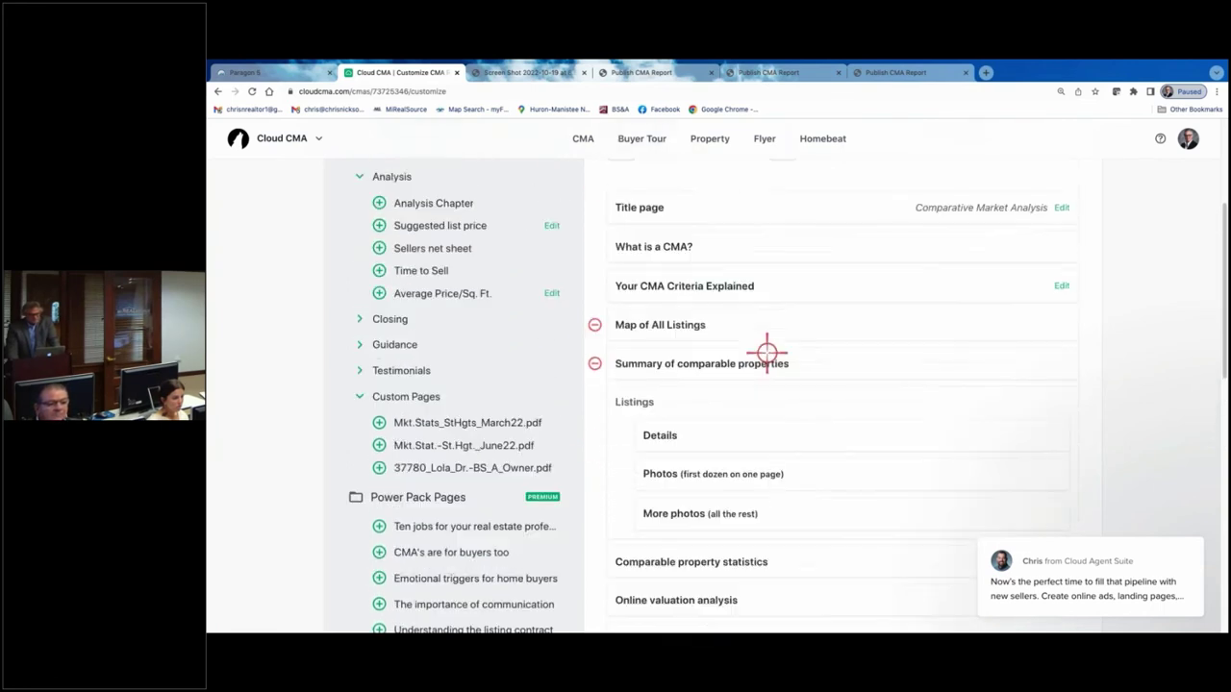
scroll(767, 349, "up", 2)
scroll(654, 342, "down", 2)
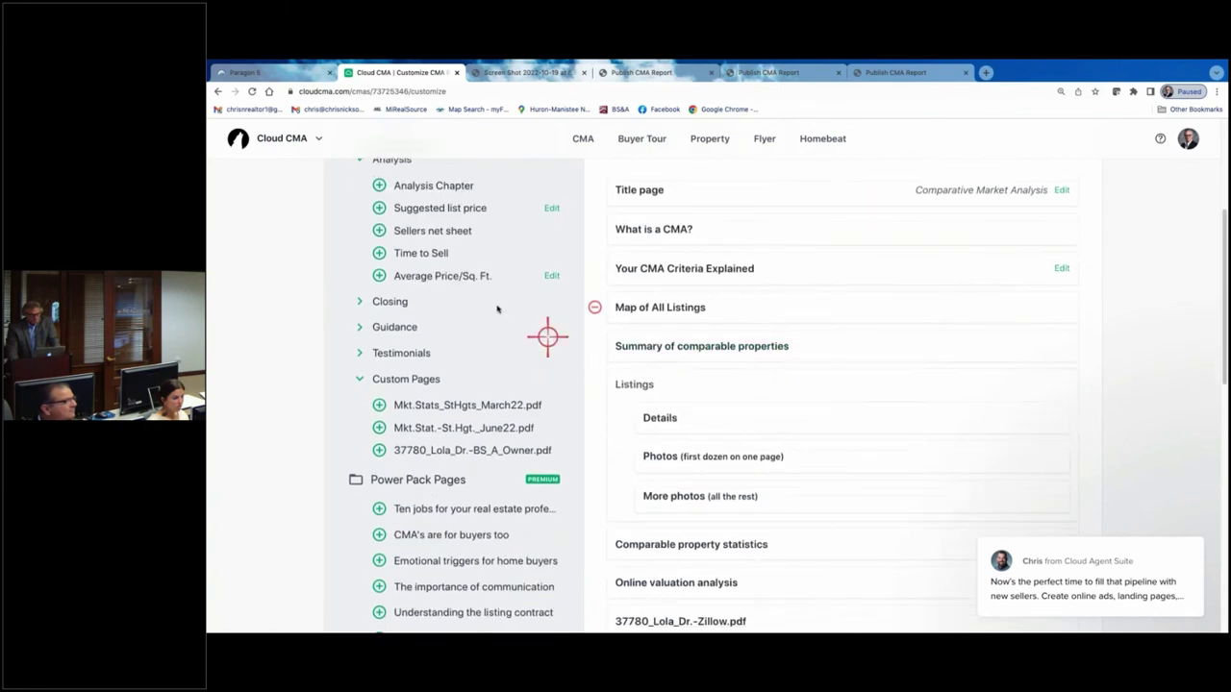
scroll(486, 298, "up", 3)
left_click(359, 312)
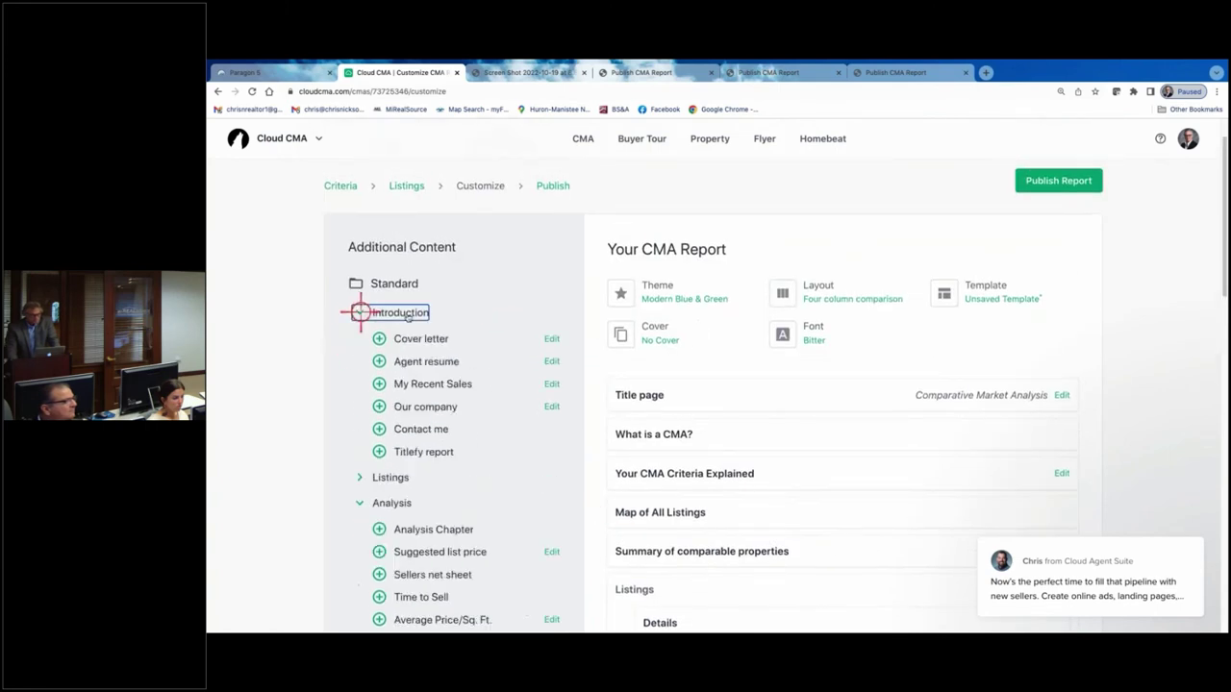
left_click(379, 430)
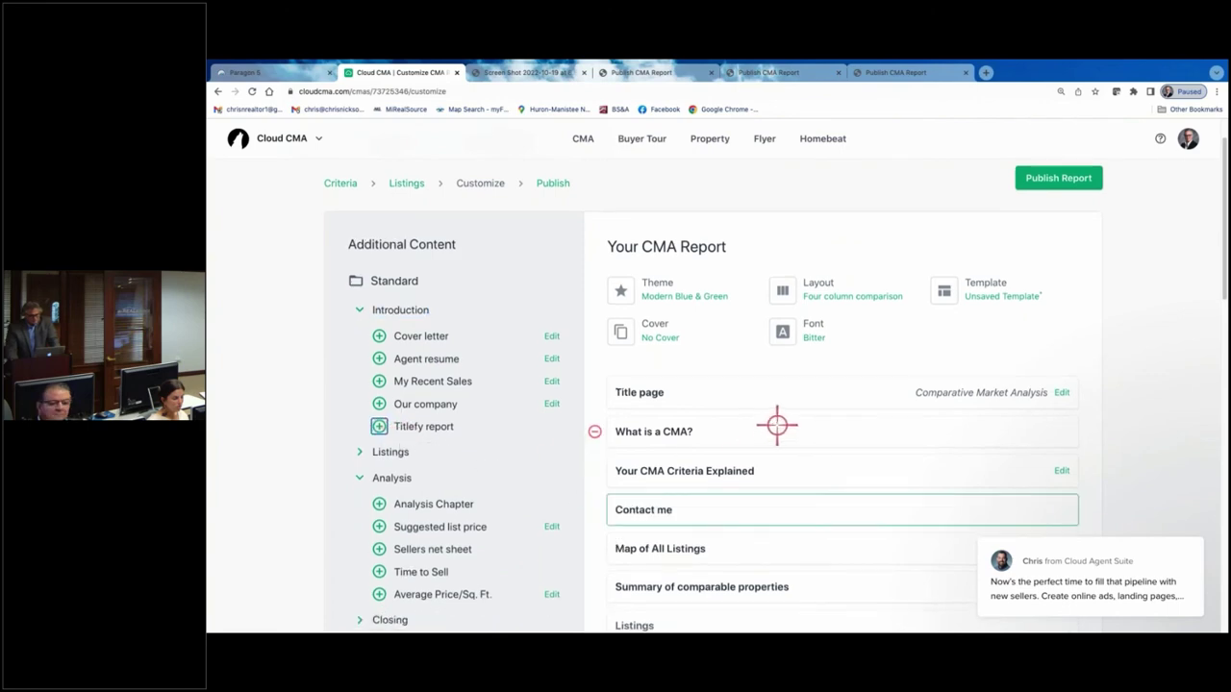
scroll(778, 423, "down", 3)
left_click_drag(784, 227, 814, 340)
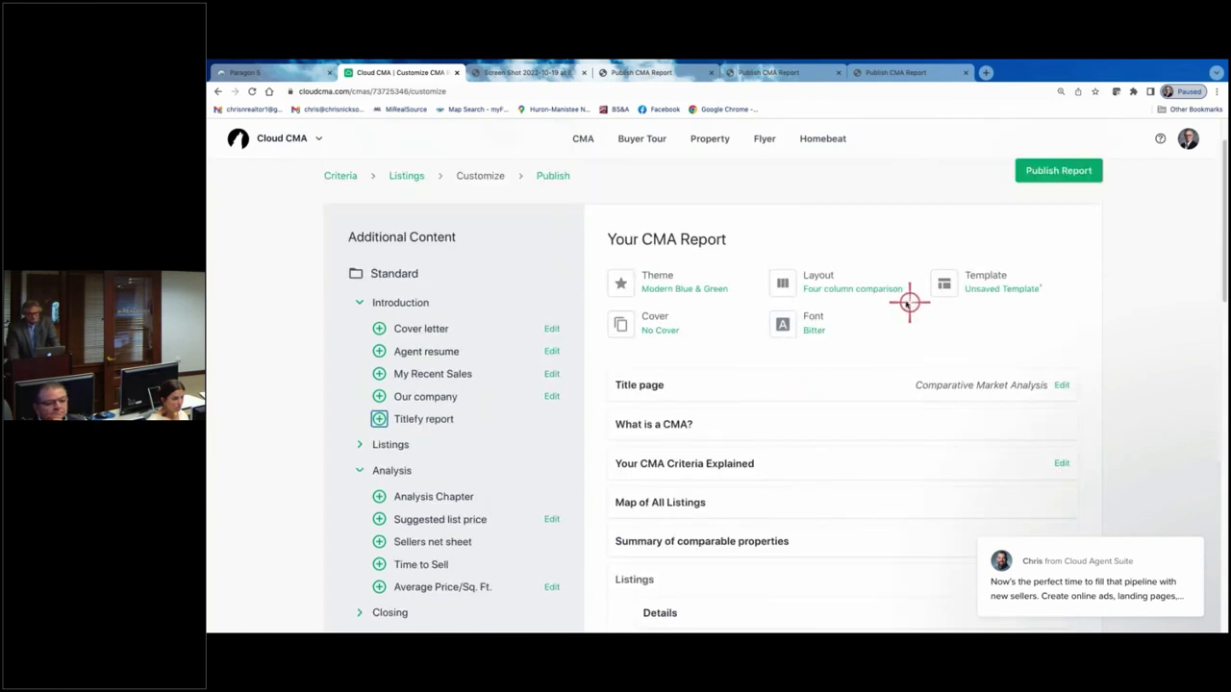
- Save the report's current pages as a custom template named 'hadadd'
left_click(985, 278)
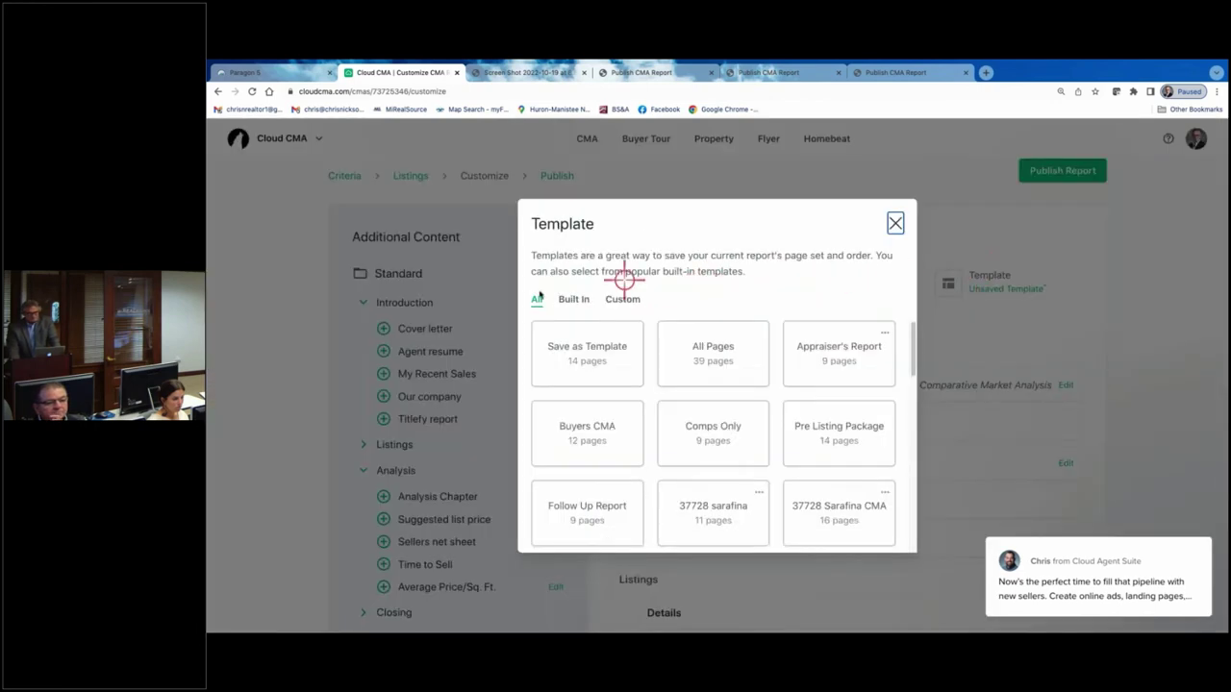
left_click(581, 355)
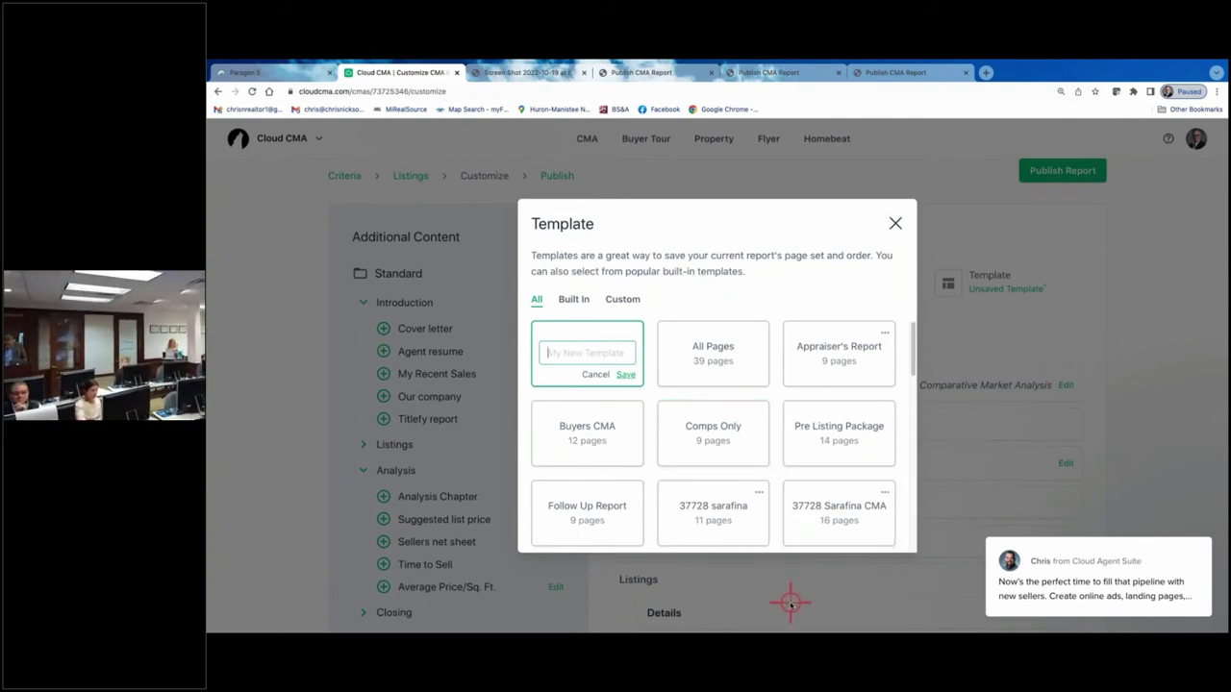
type("haddad")
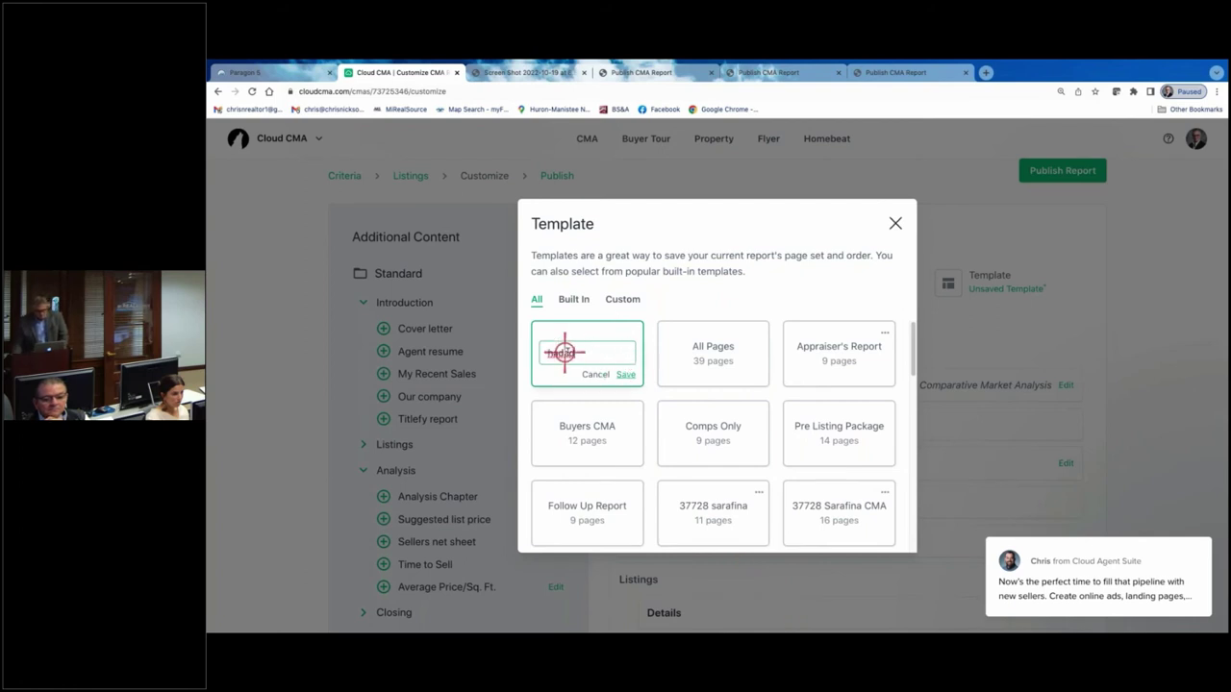
type("d")
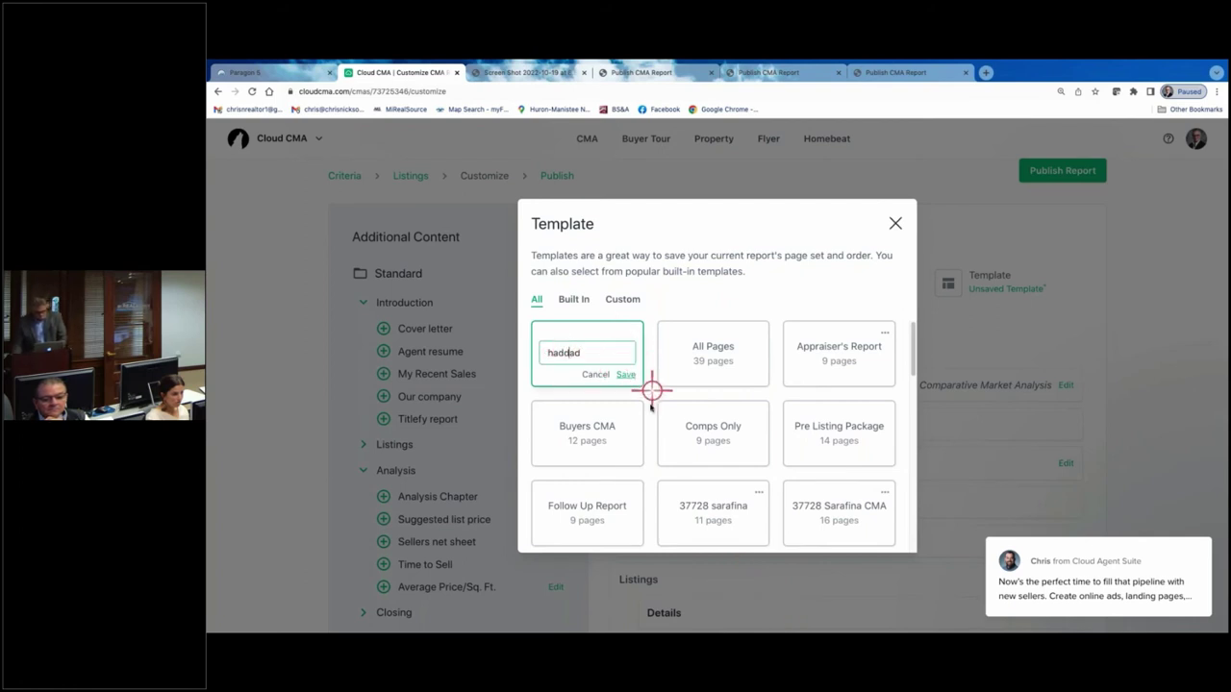
left_click(628, 375)
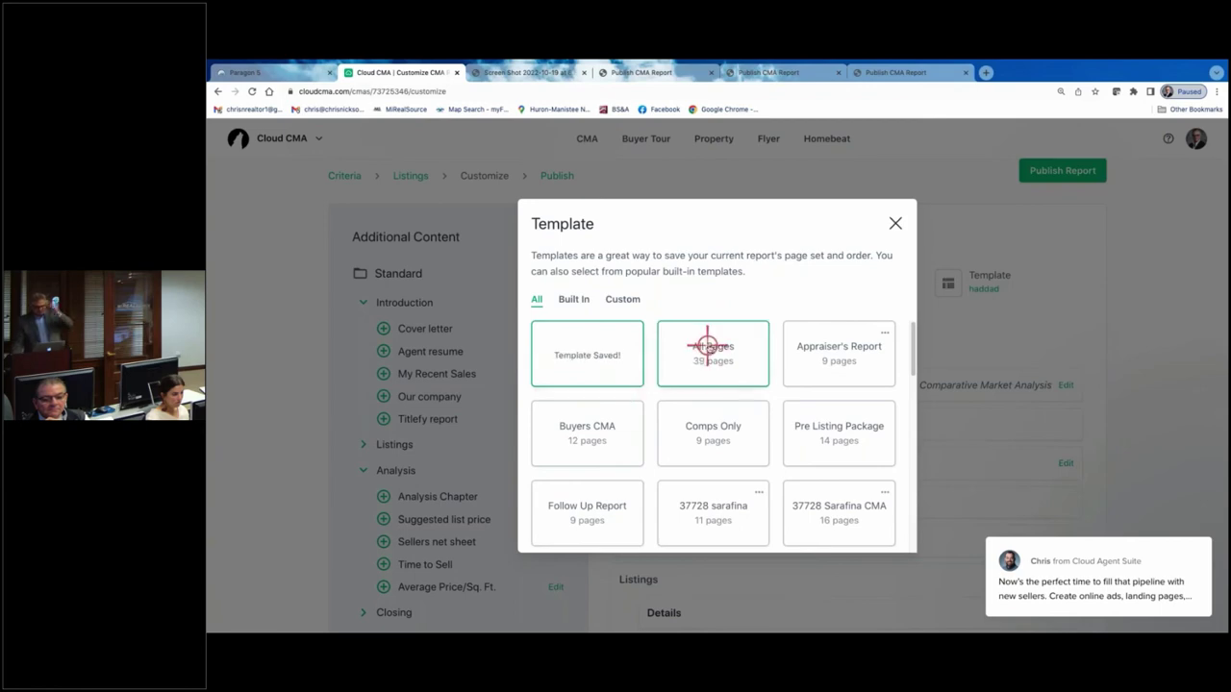
left_click(894, 226)
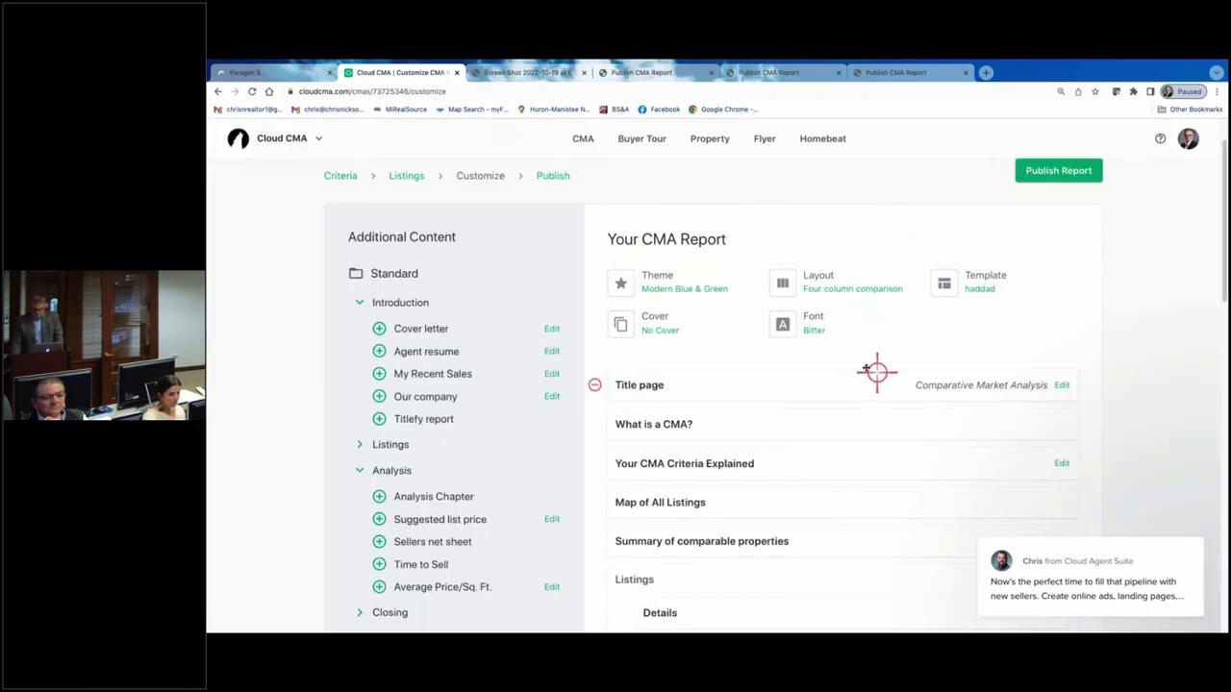
scroll(788, 363, "down", 5)
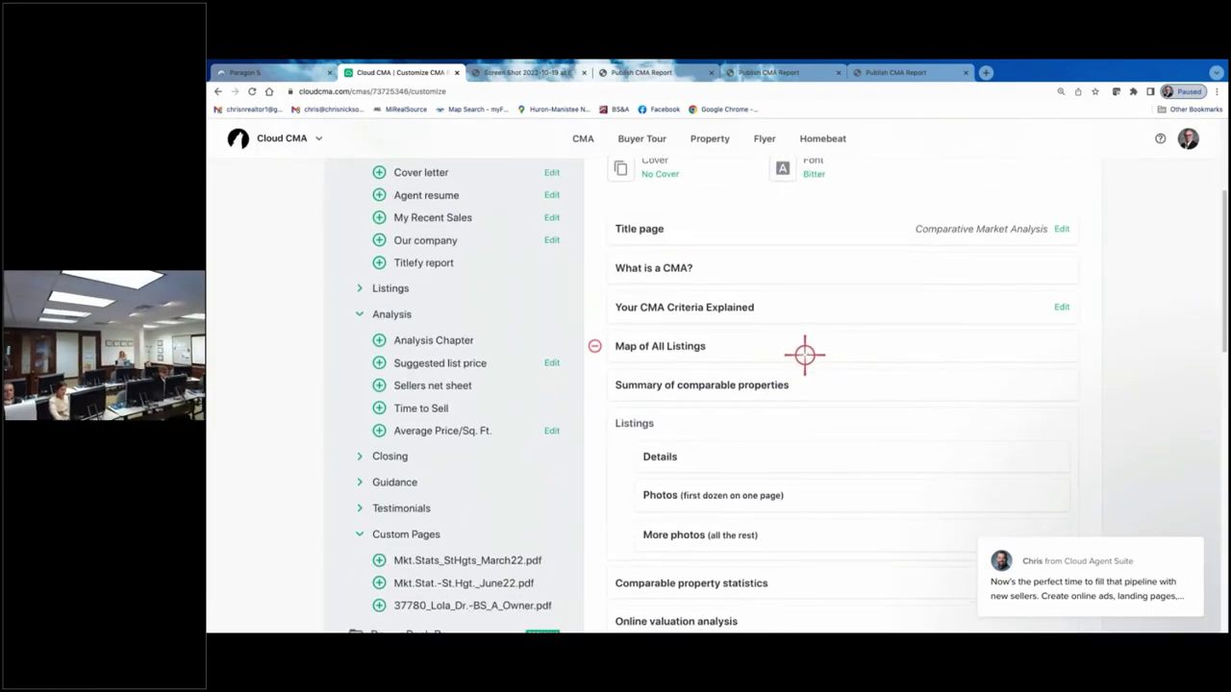
scroll(802, 355, "up", 10)
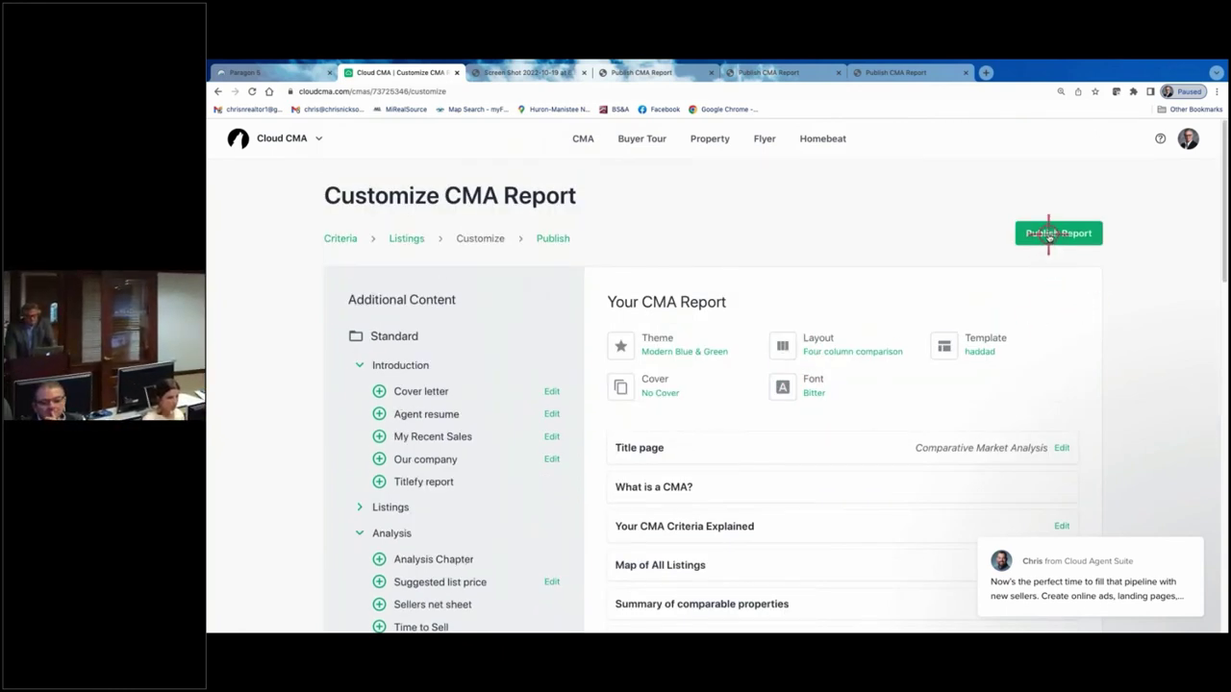
left_click(1048, 235)
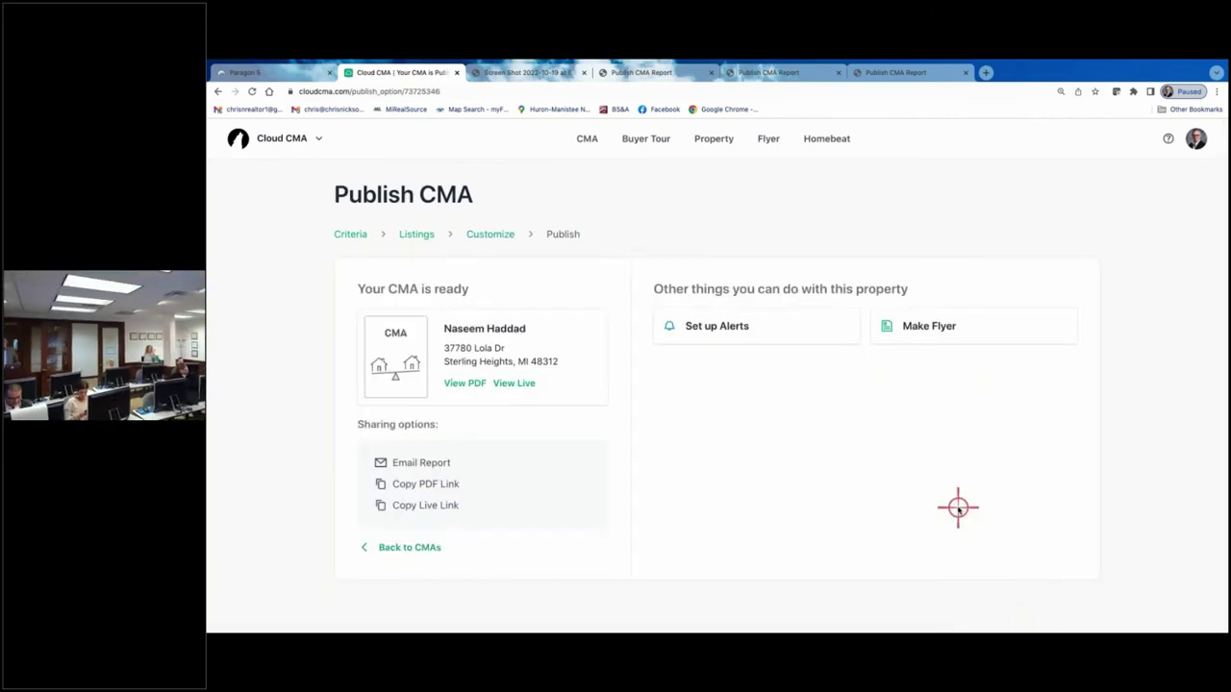
left_click(470, 383)
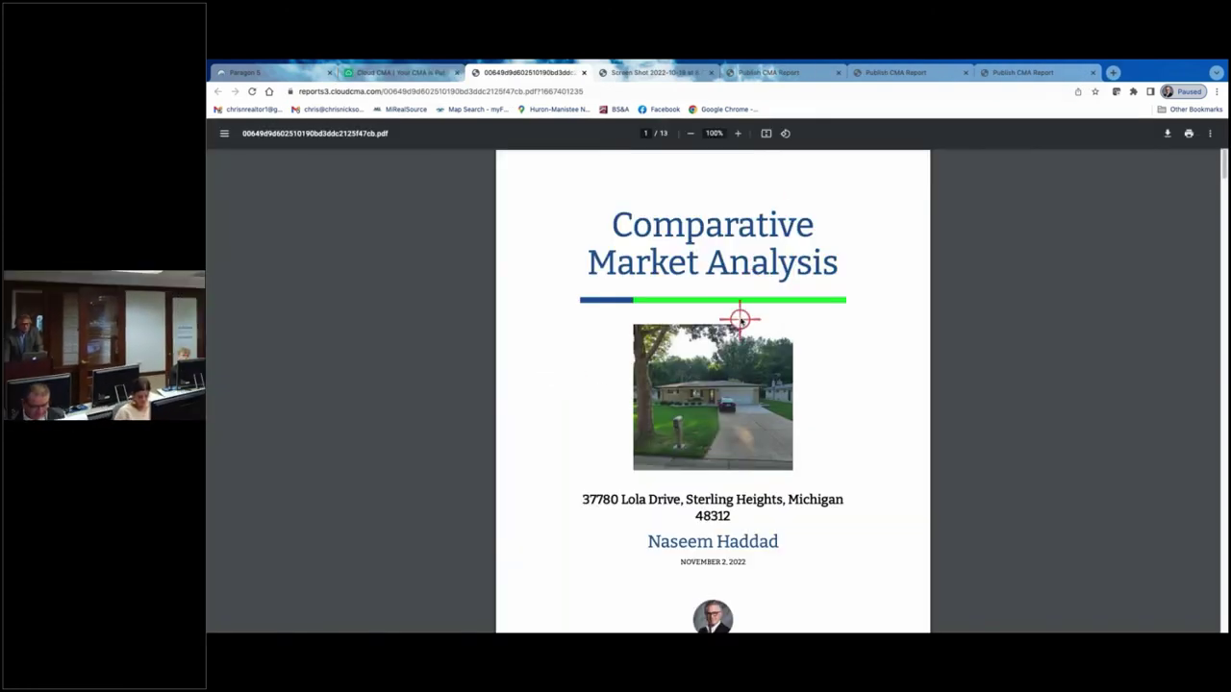
- Scroll through the 13-page report PDF down to the final Contact Me page
scroll(728, 357, "down", 3)
scroll(728, 357, "down", 8)
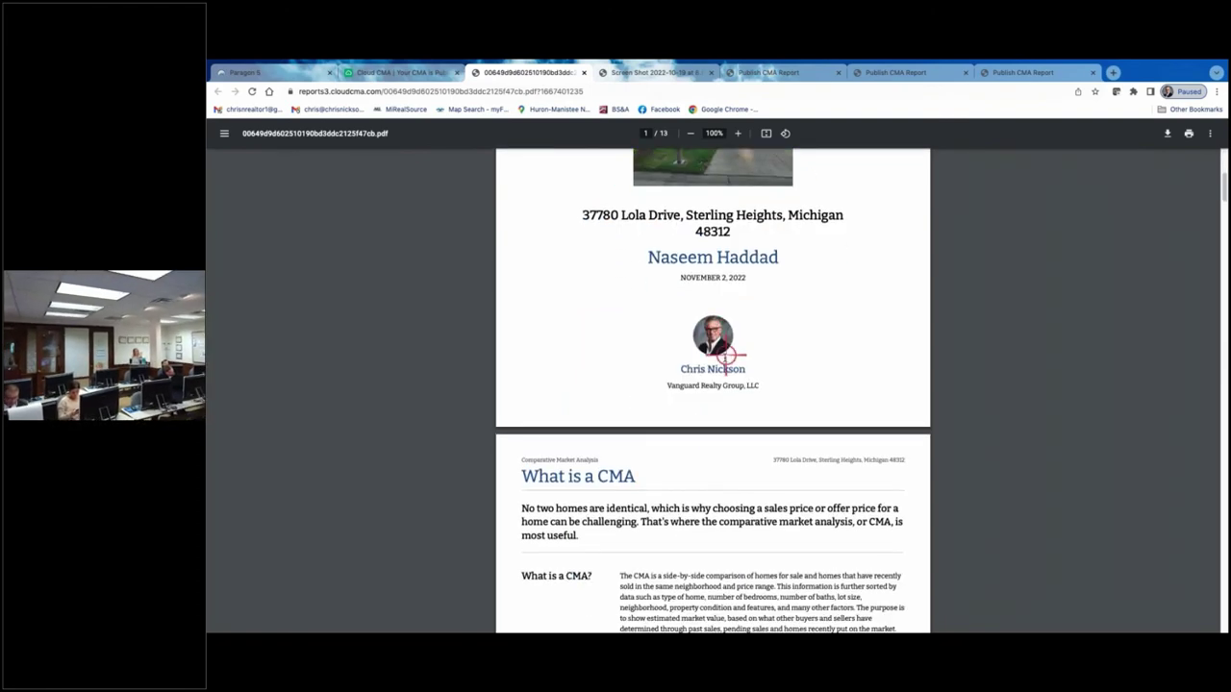
scroll(719, 391, "down", 1)
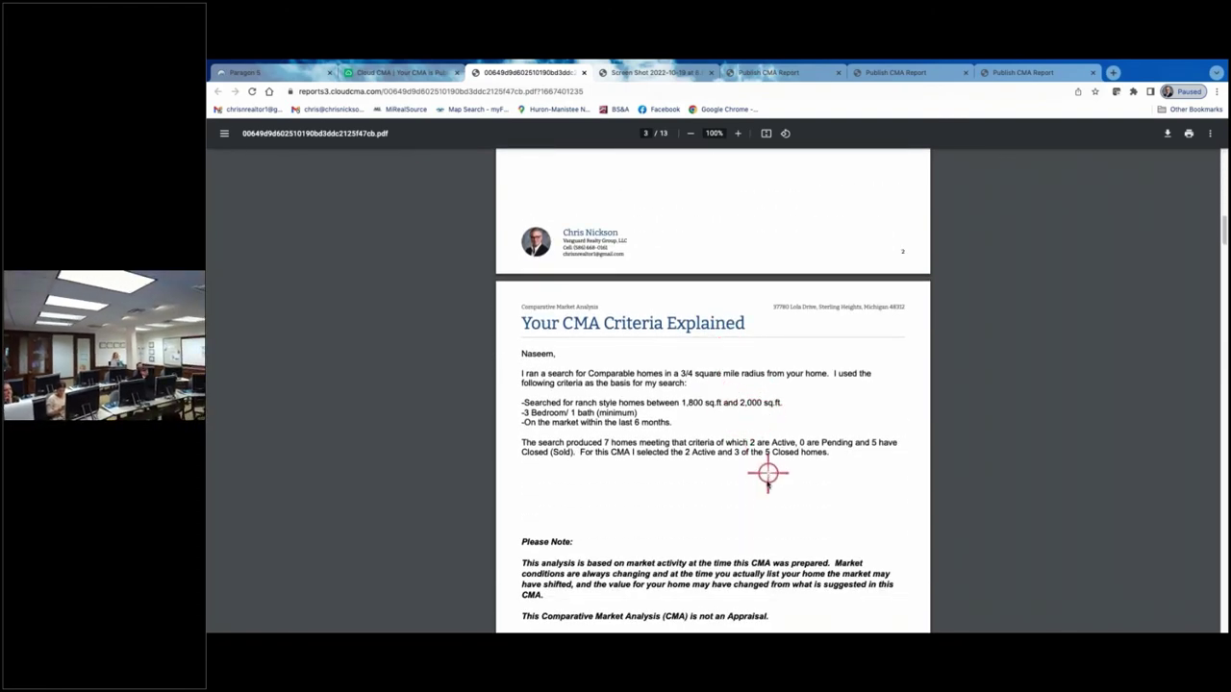
scroll(748, 468, "down", 10)
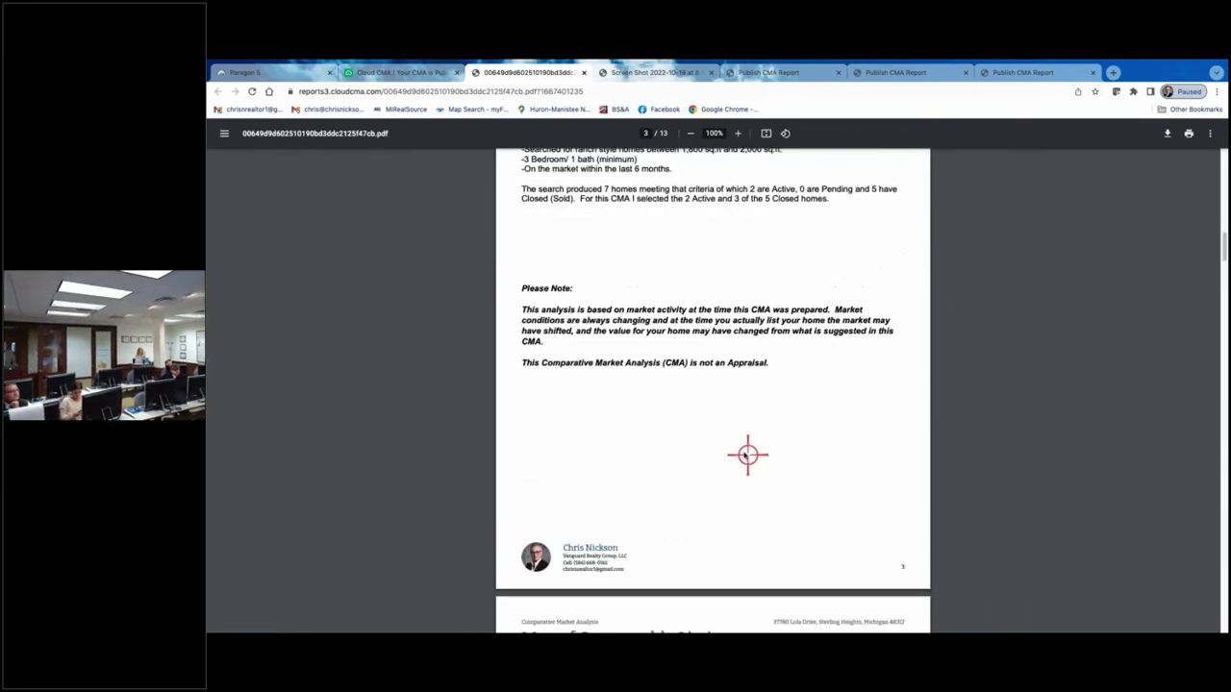
scroll(740, 453, "down", 7)
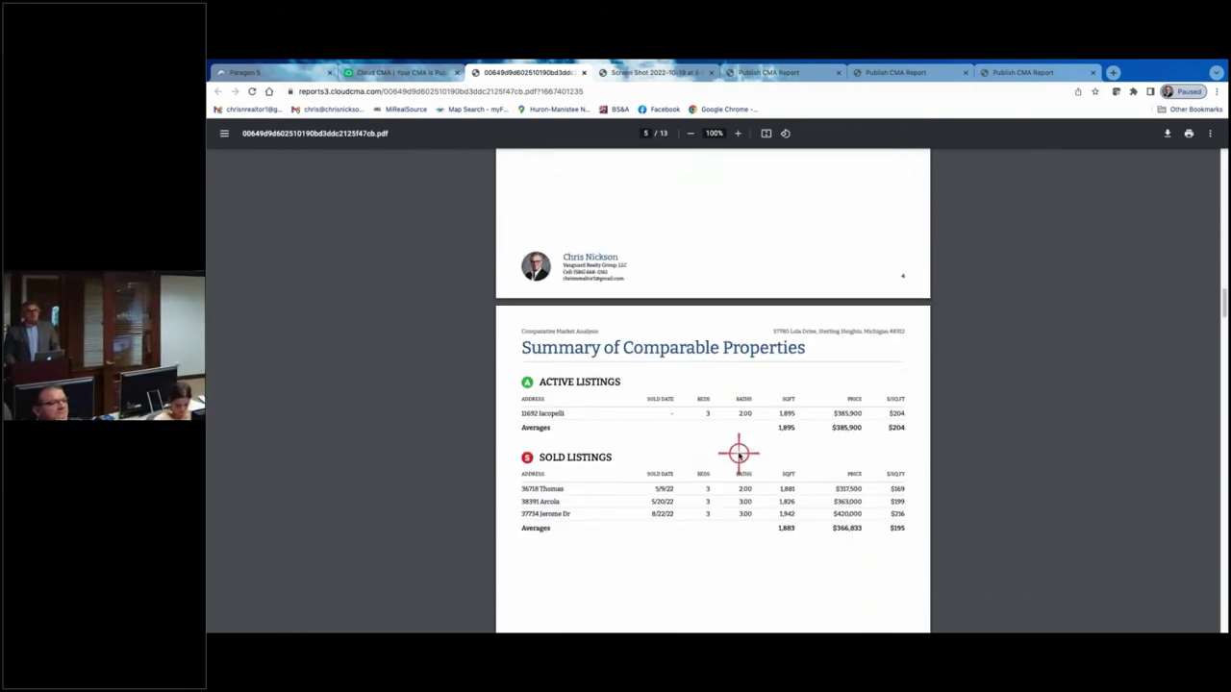
scroll(741, 442, "down", 2)
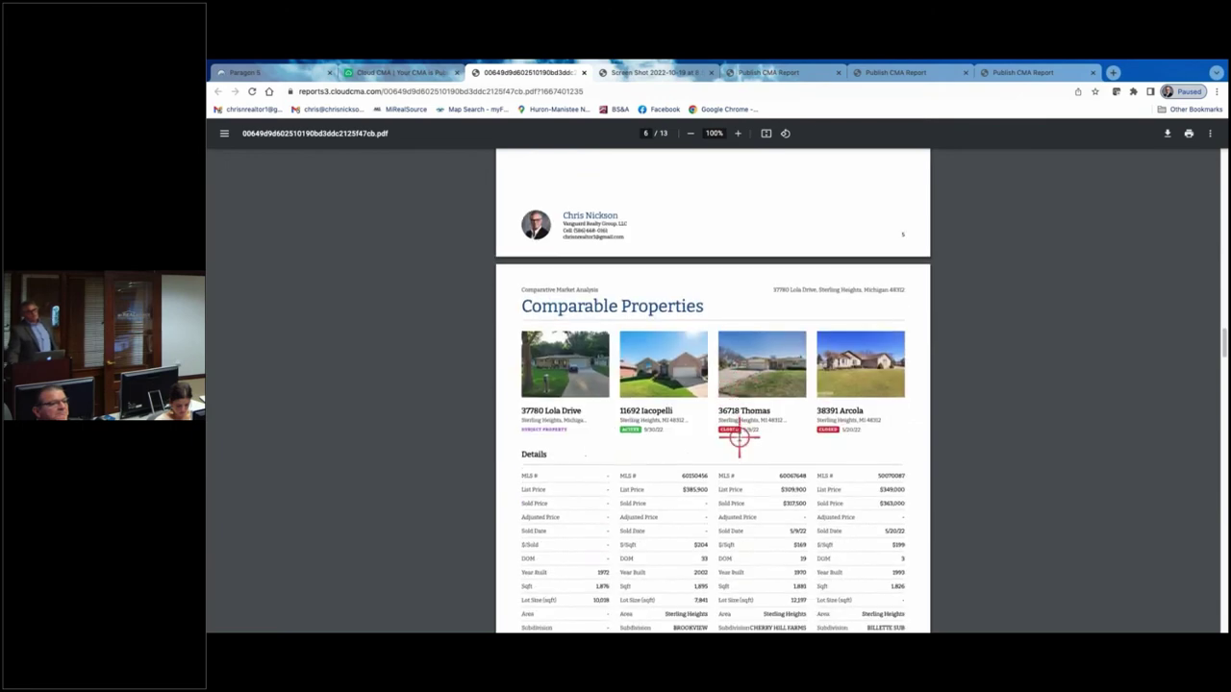
scroll(755, 452, "down", 4)
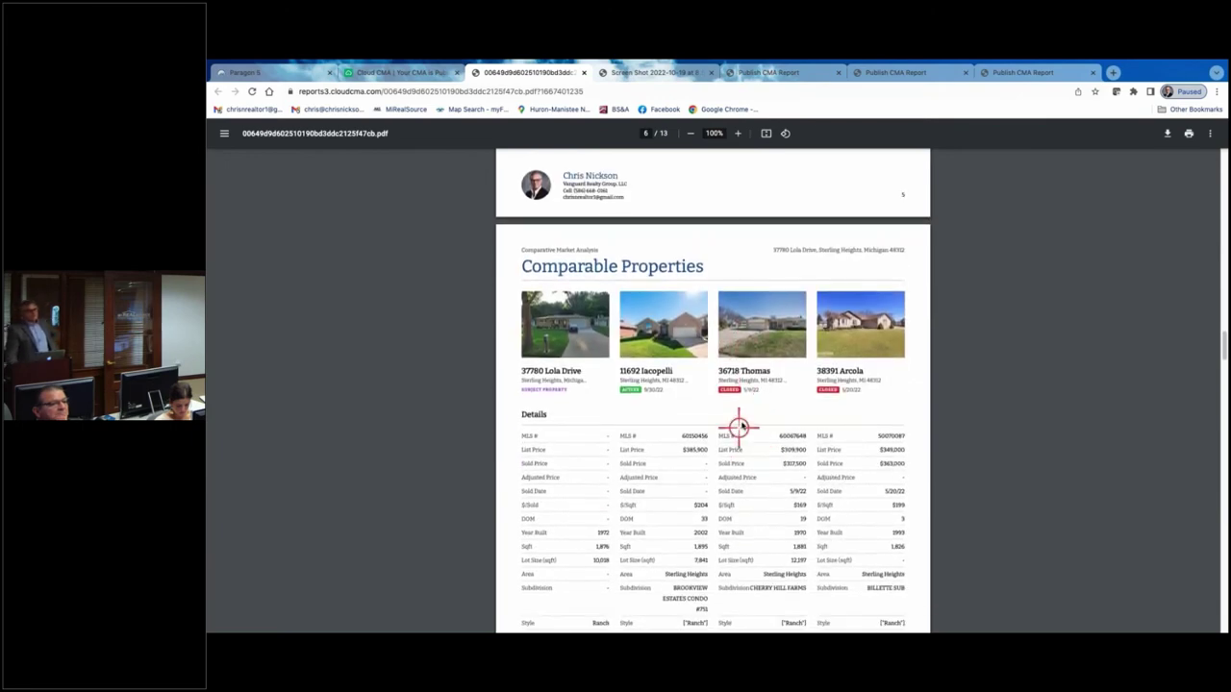
scroll(747, 436, "down", 4)
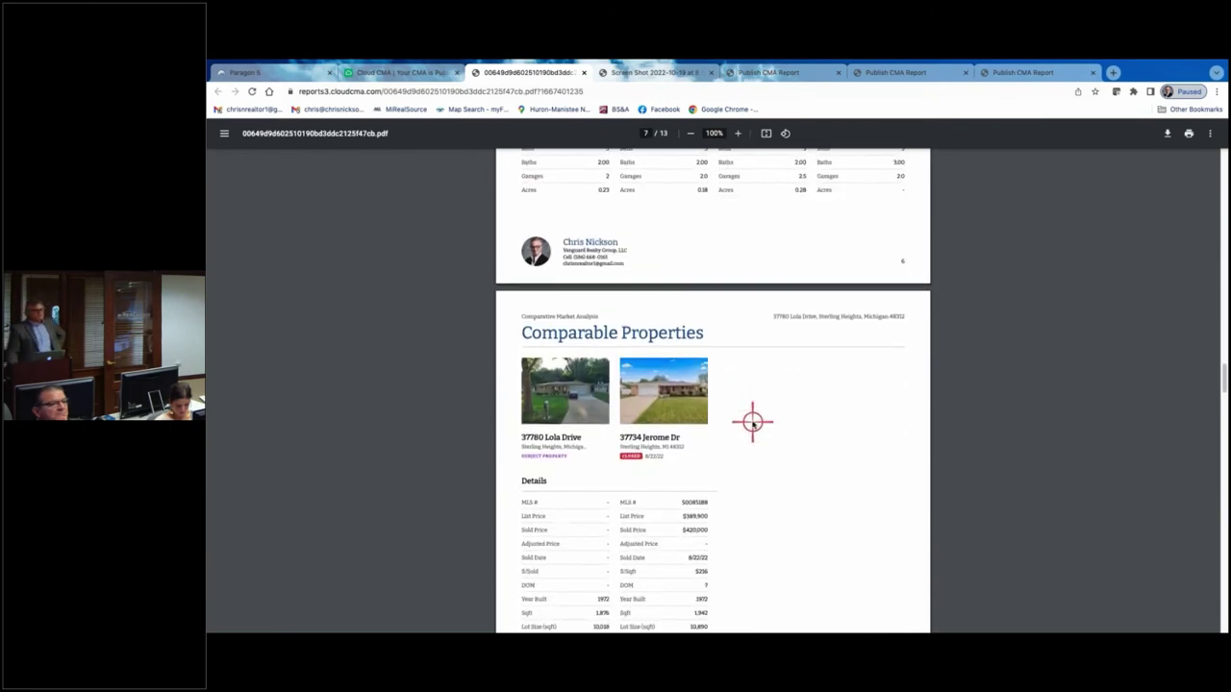
scroll(742, 425, "down", 5)
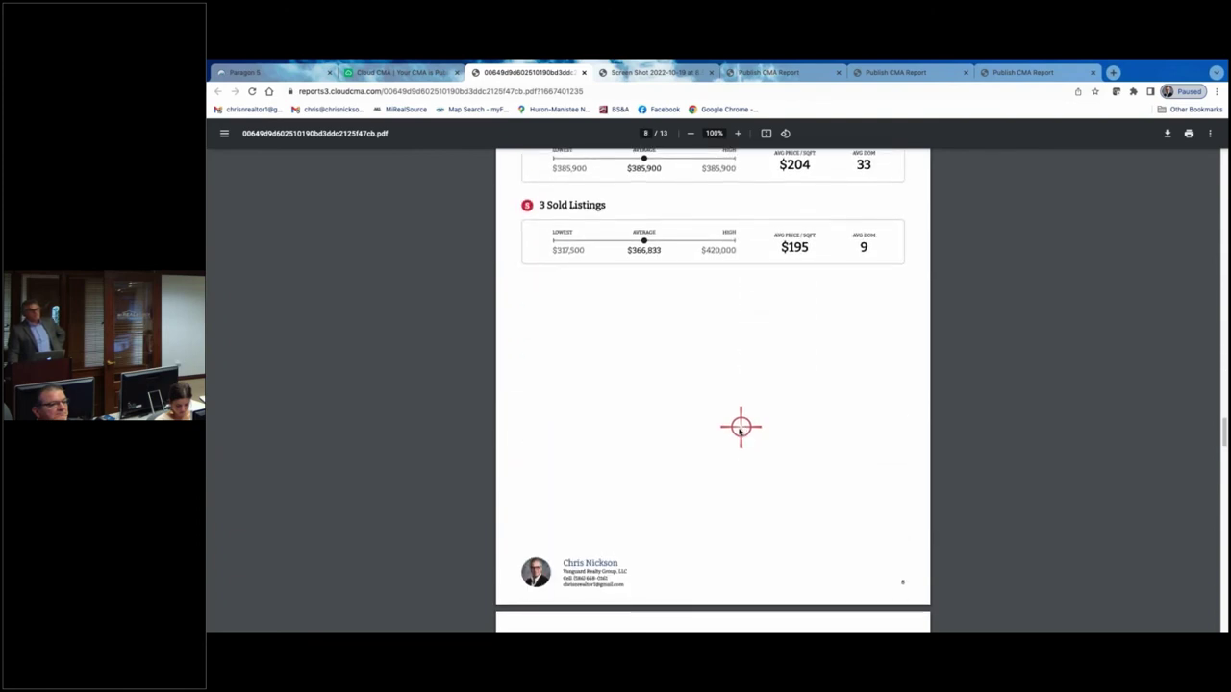
scroll(739, 427, "up", 1)
scroll(737, 427, "up", 2)
scroll(711, 426, "down", 1)
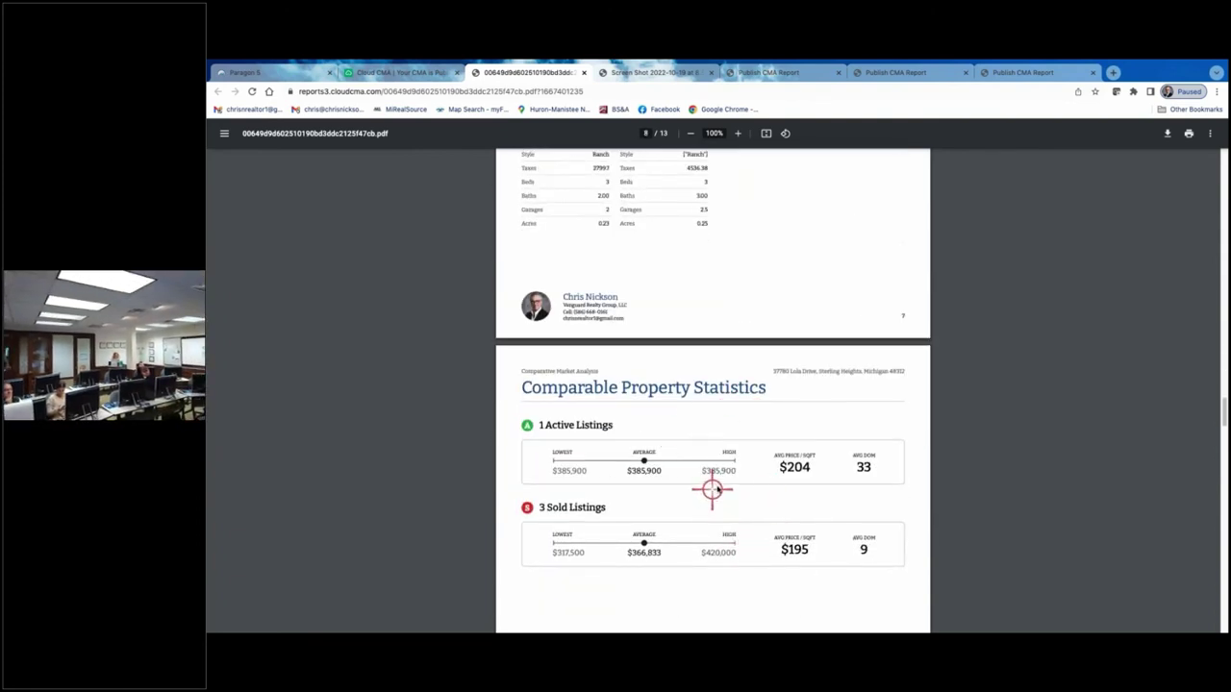
scroll(781, 479, "down", 2)
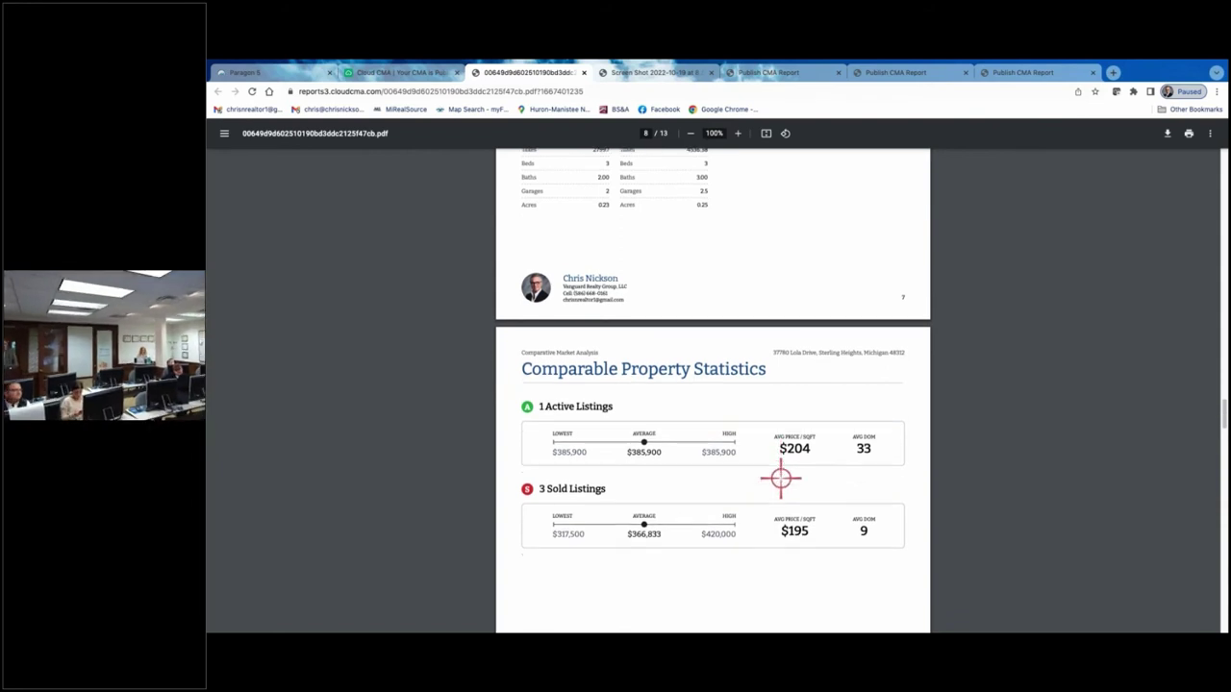
scroll(769, 485, "down", 3)
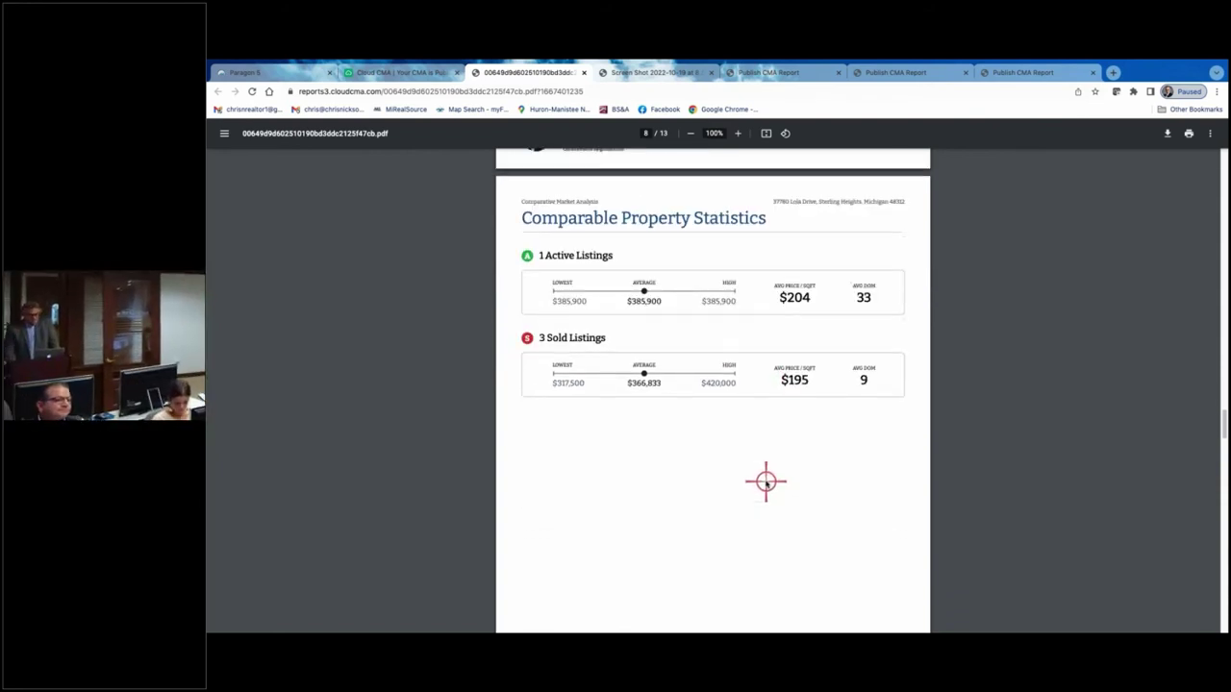
scroll(766, 483, "down", 2)
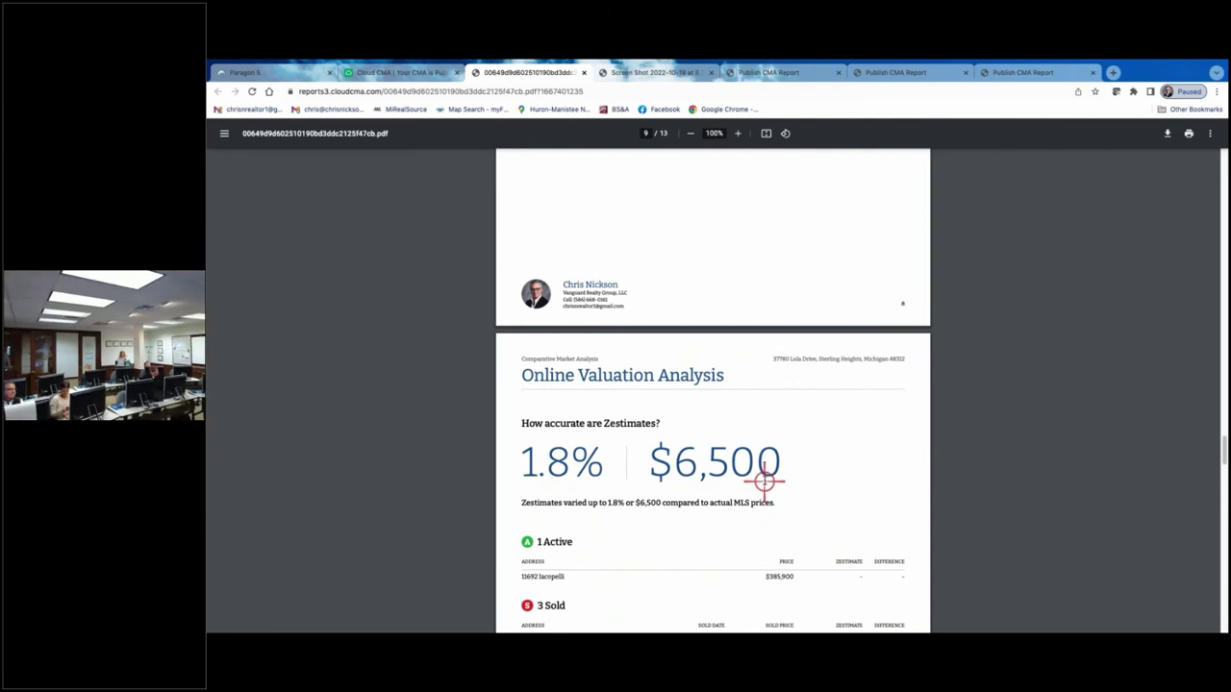
scroll(763, 482, "down", 1)
scroll(703, 430, "down", 2)
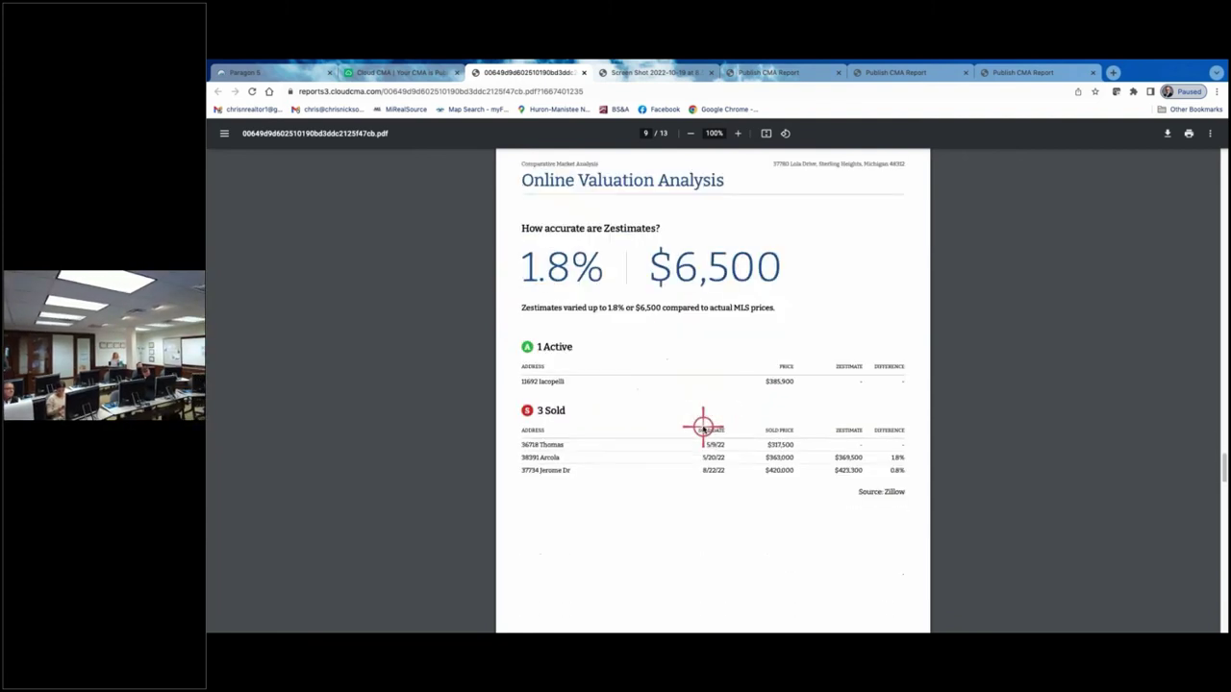
scroll(703, 433, "down", 4)
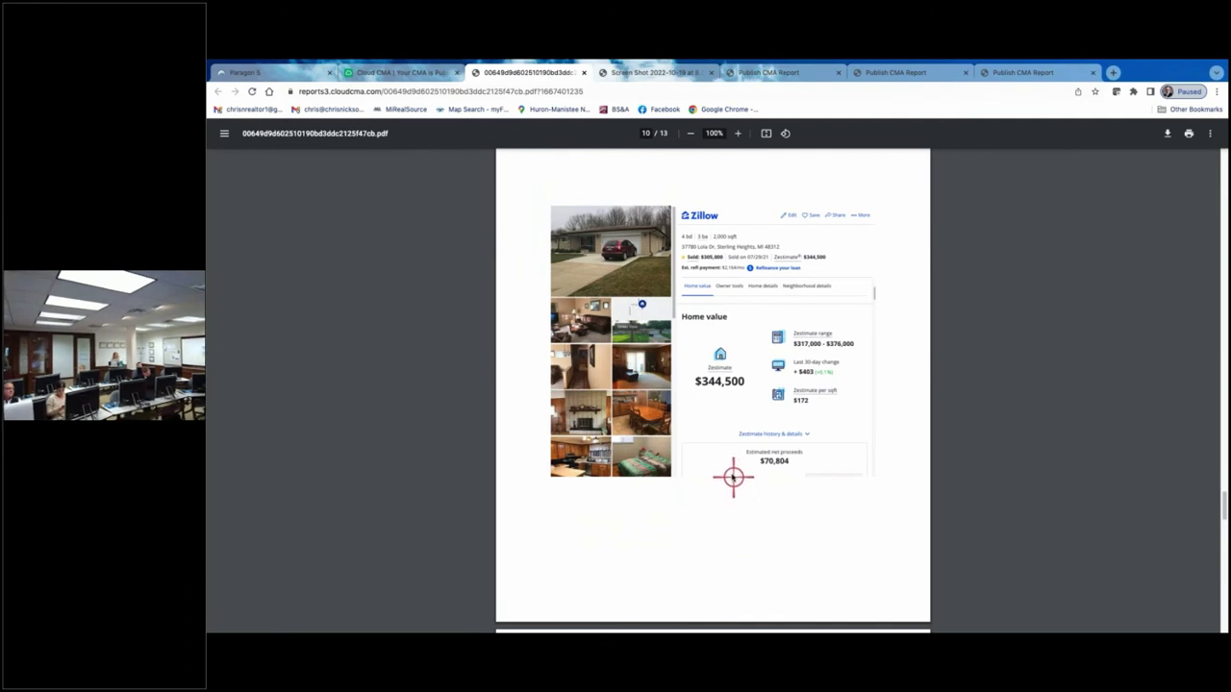
scroll(717, 462, "down", 4)
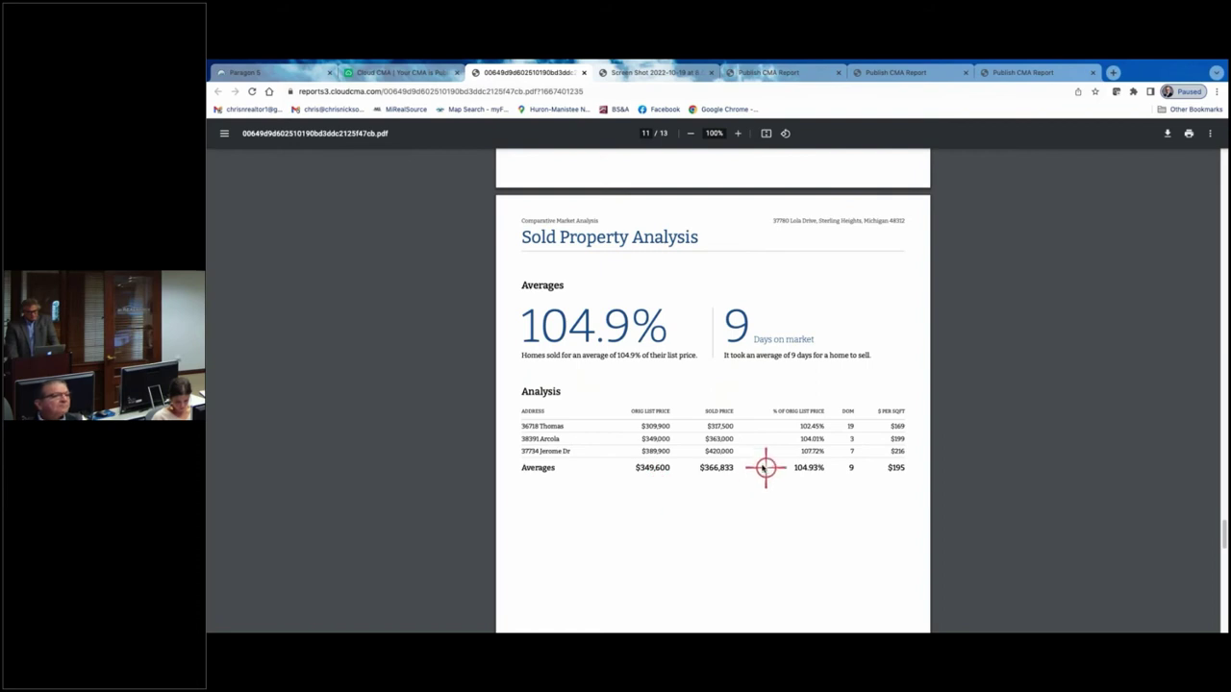
scroll(755, 460, "down", 5)
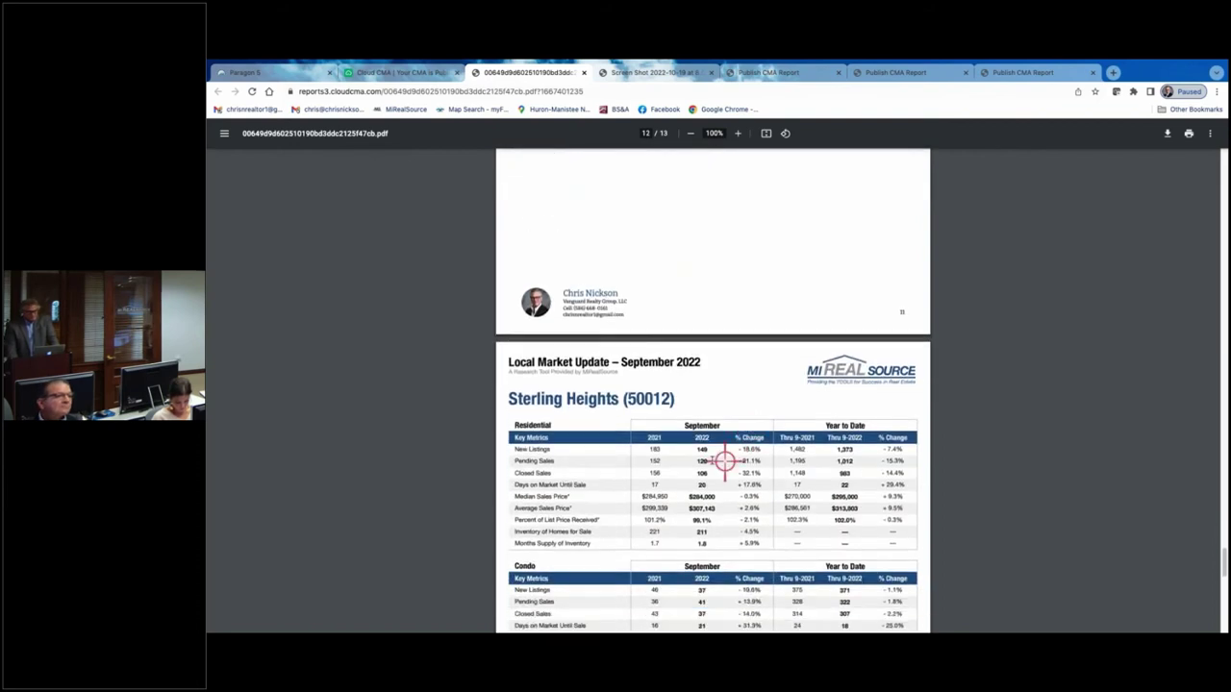
scroll(712, 456, "down", 2)
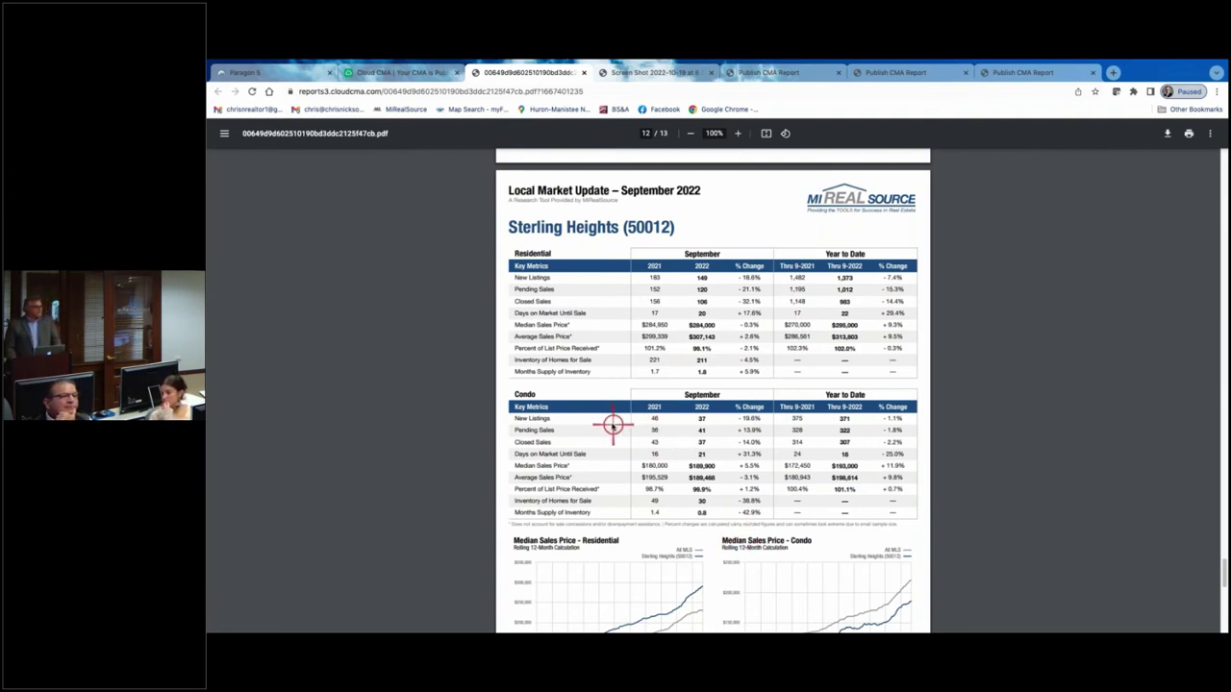
scroll(612, 424, "down", 1)
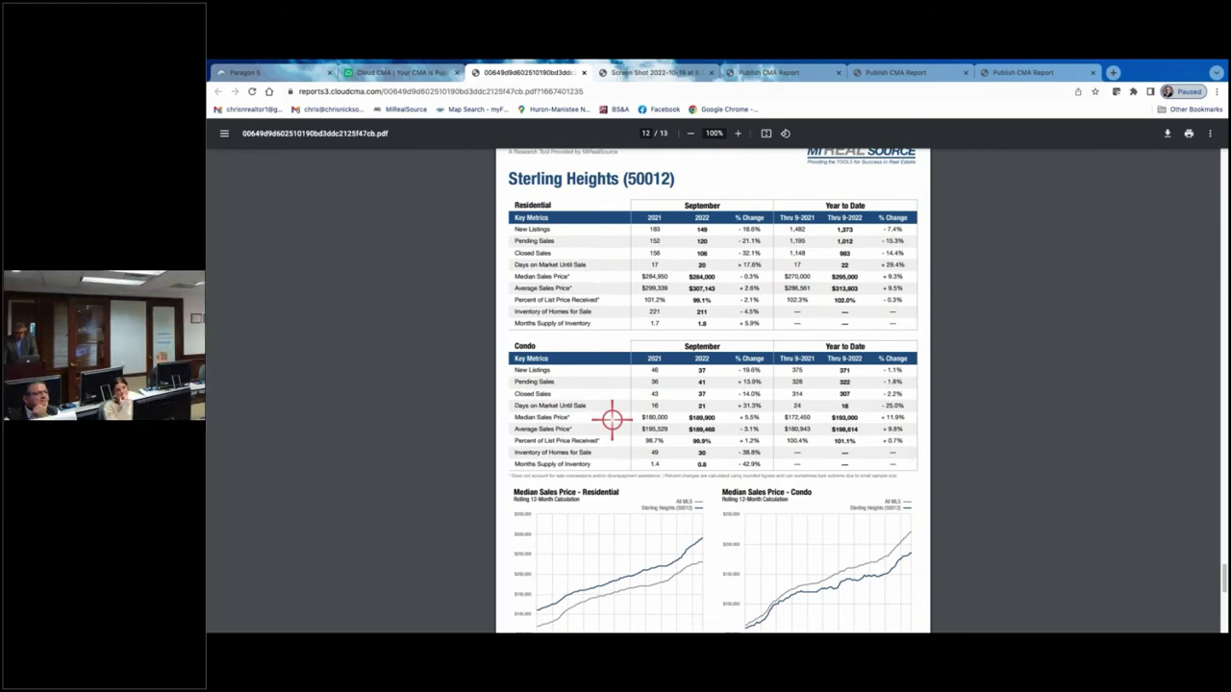
scroll(727, 403, "down", 2)
scroll(725, 414, "down", 2)
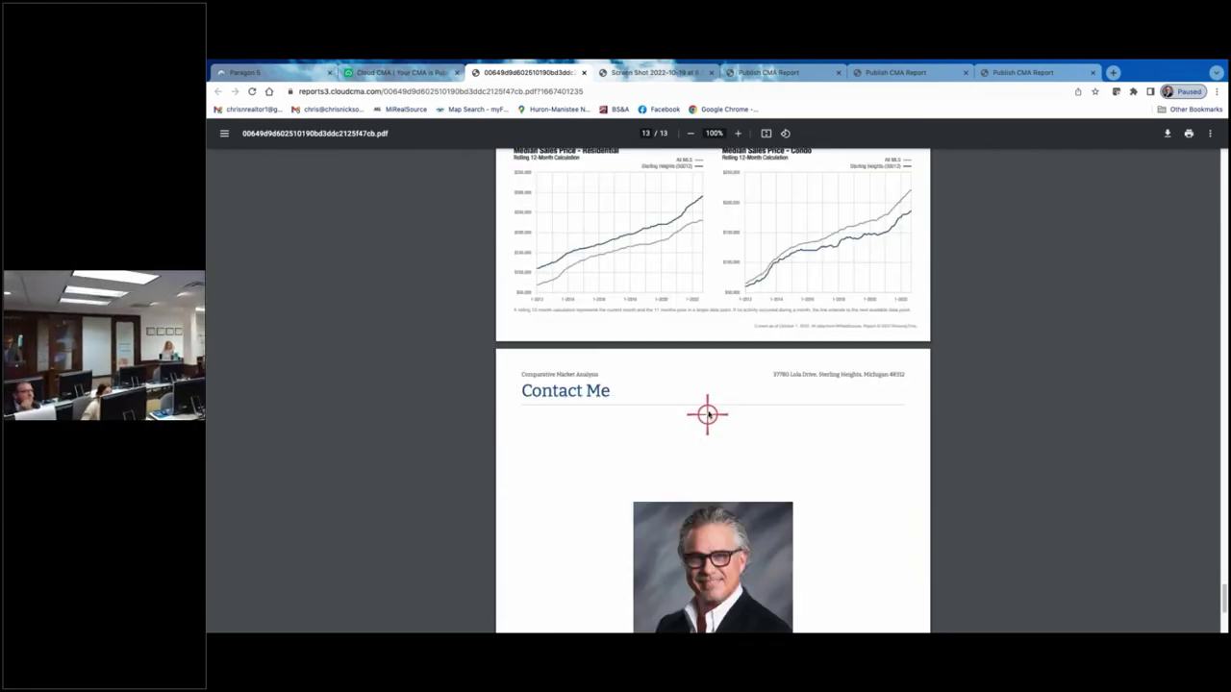
- Scroll the PDF back to its cover and switch to the 'Your CMA is Published' tab
scroll(828, 403, "down", 3)
scroll(827, 403, "up", 20)
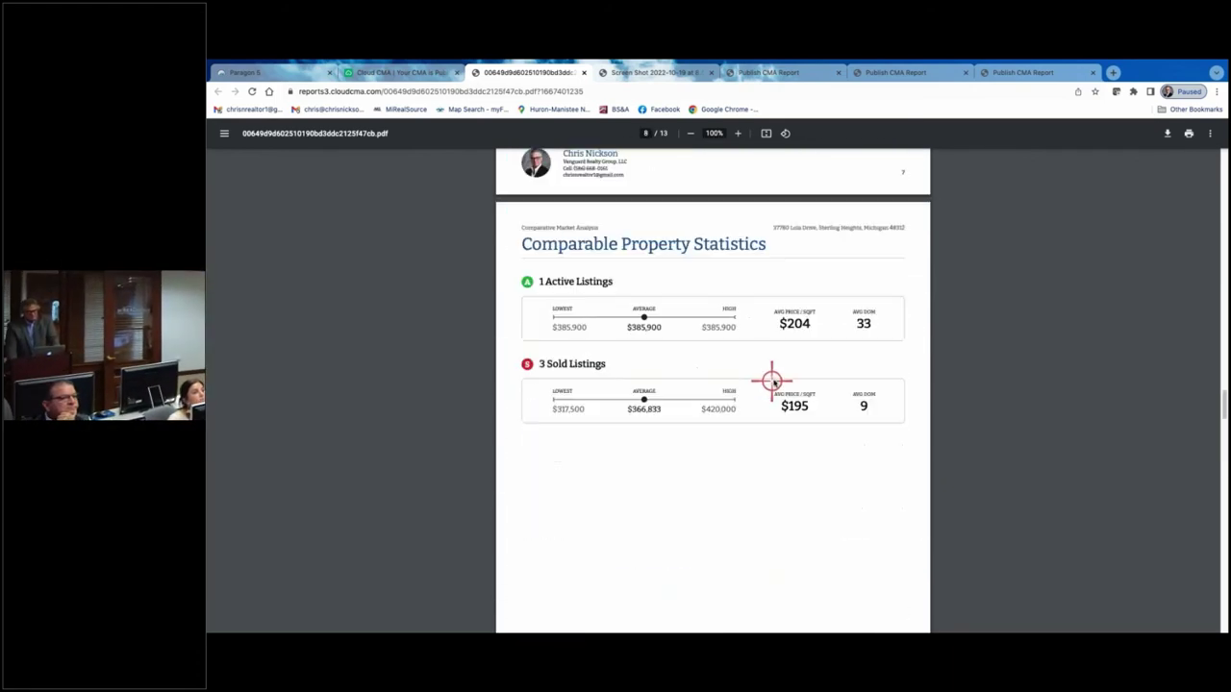
scroll(710, 529, "up", 2)
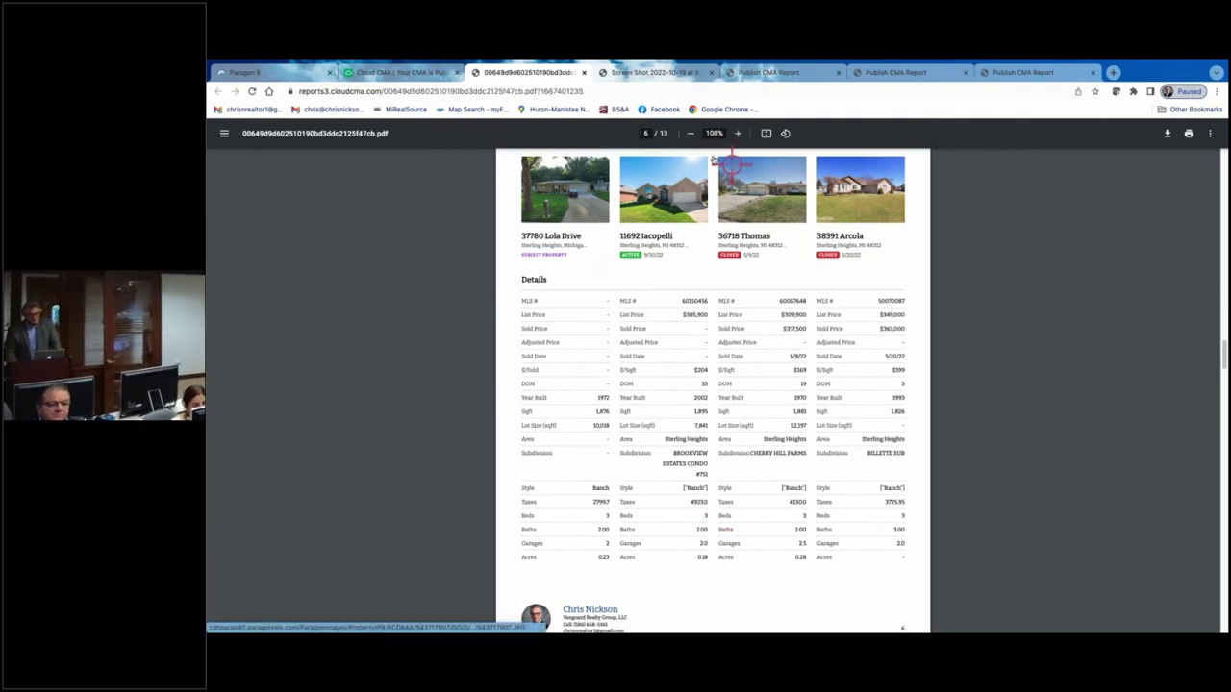
scroll(728, 227, "up", 7)
scroll(728, 227, "up", 20)
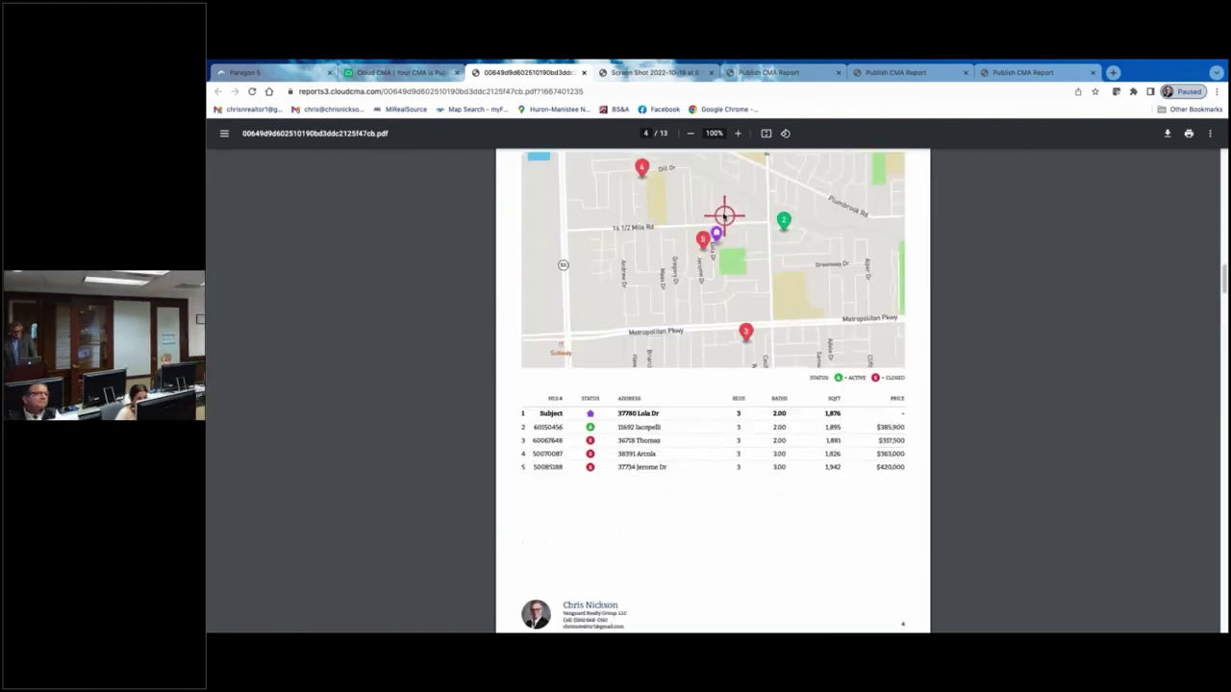
scroll(660, 201, "up", 3)
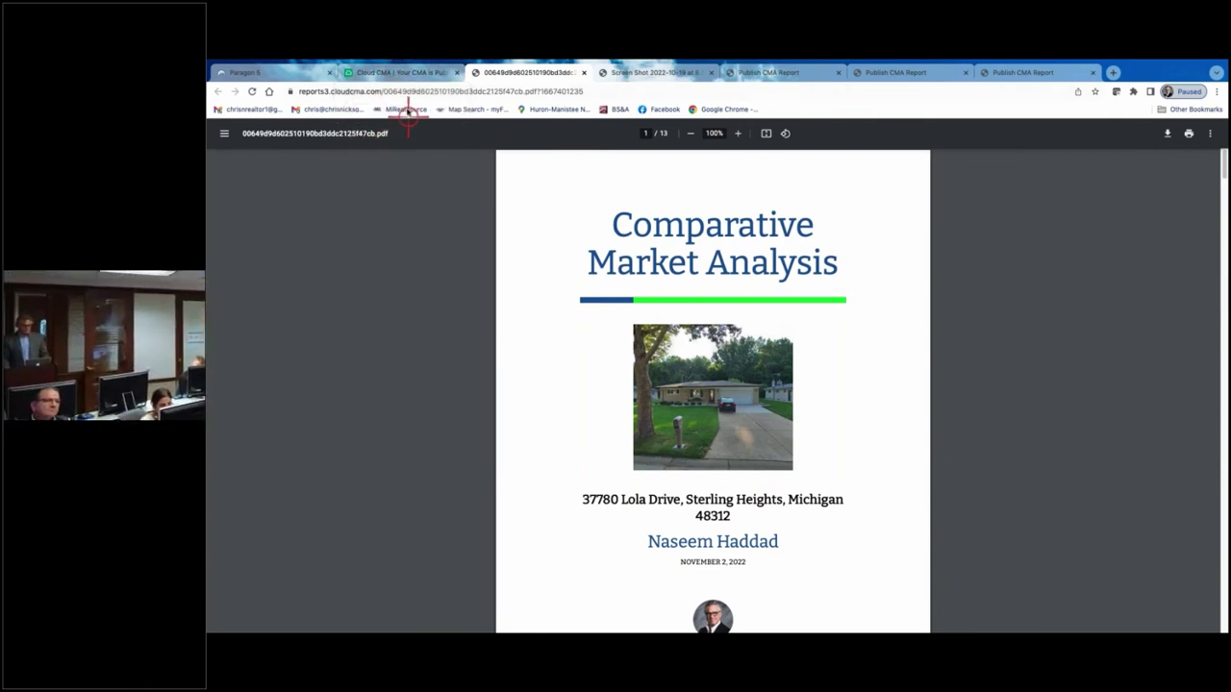
left_click(407, 73)
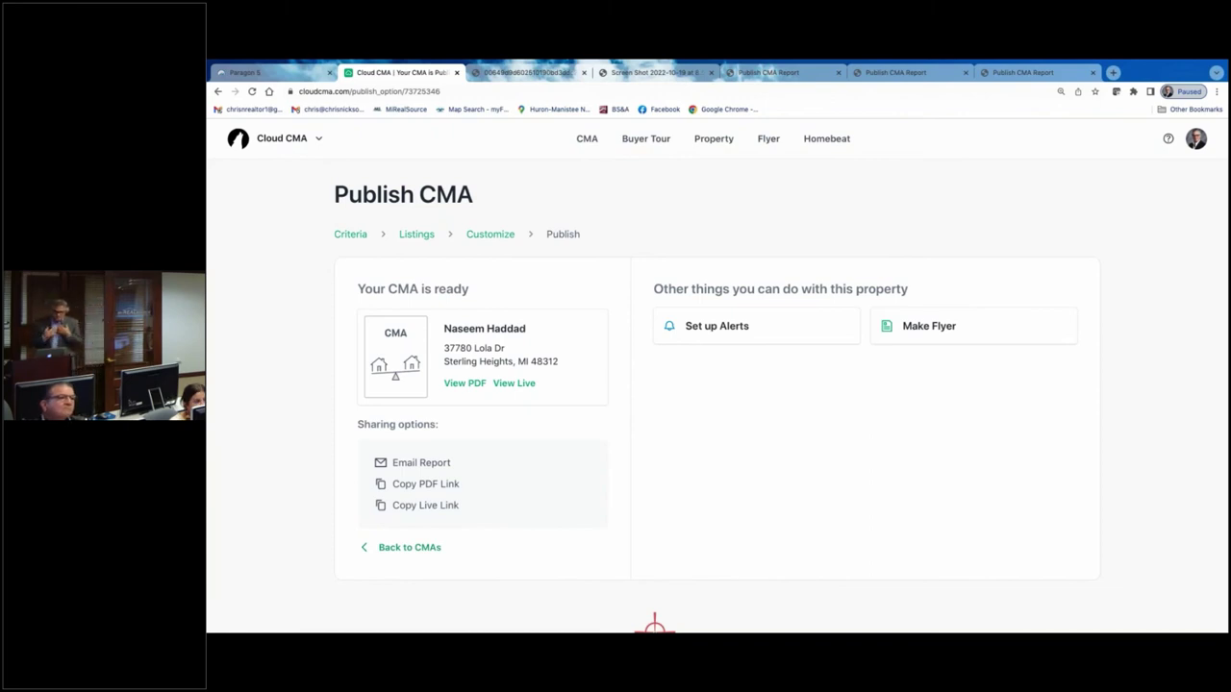
right_click(630, 563)
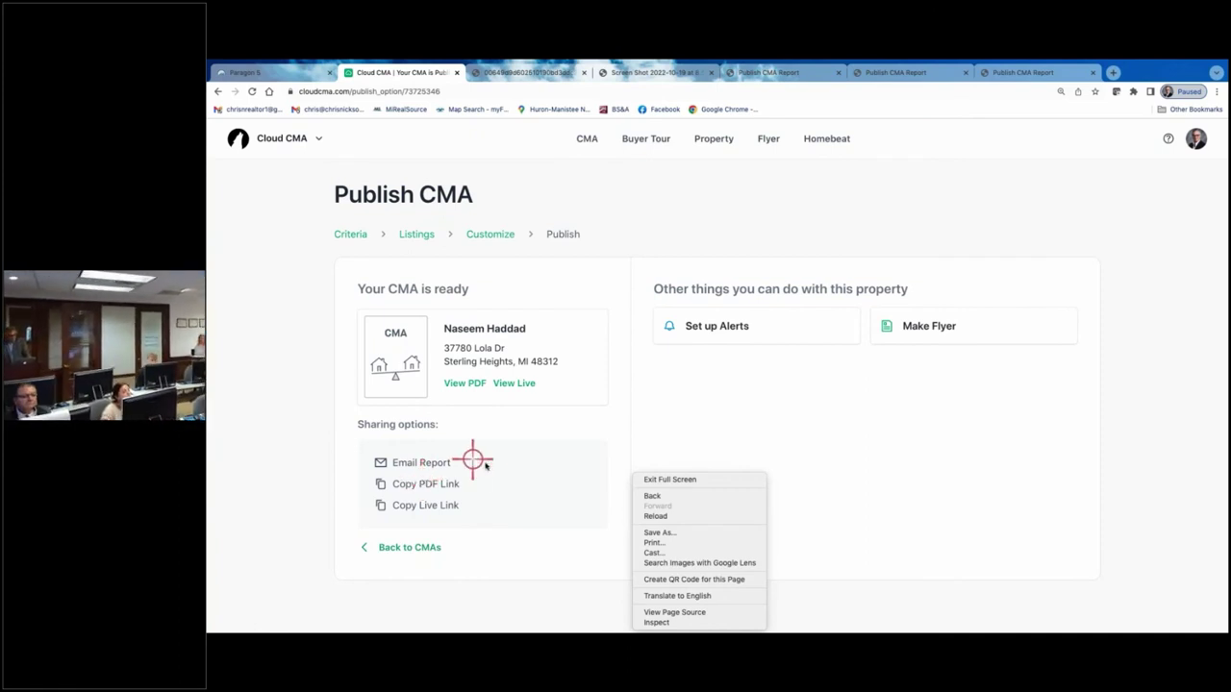
left_click(511, 384)
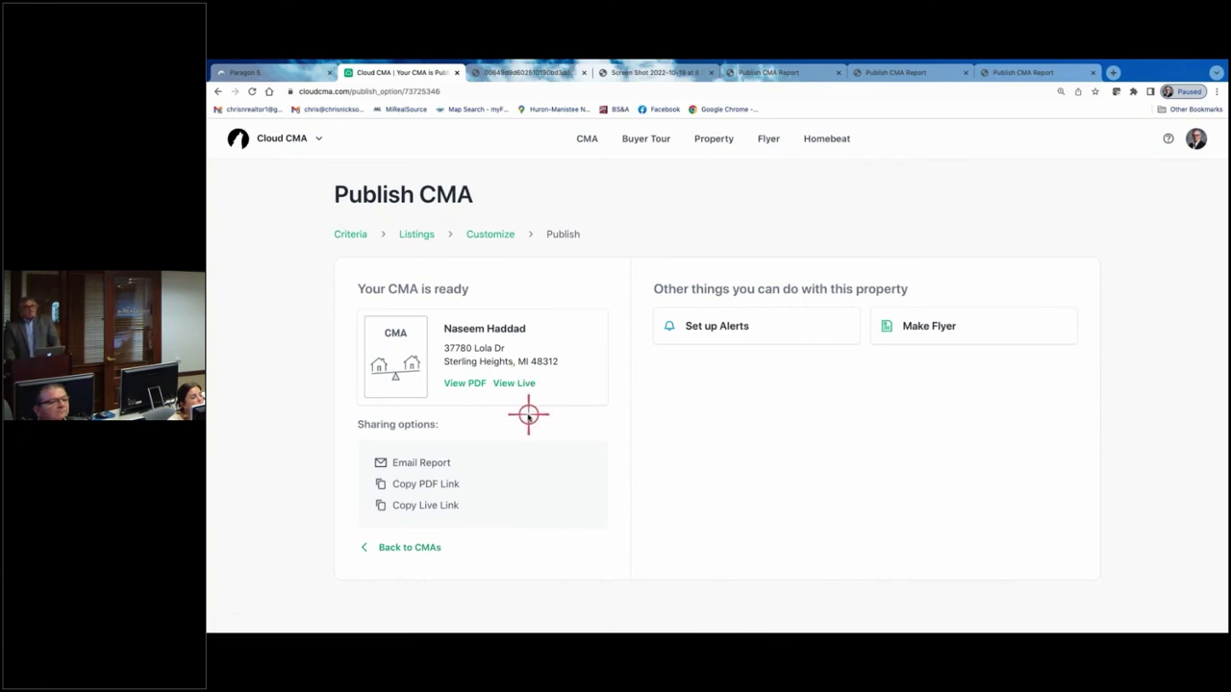
left_click(513, 384)
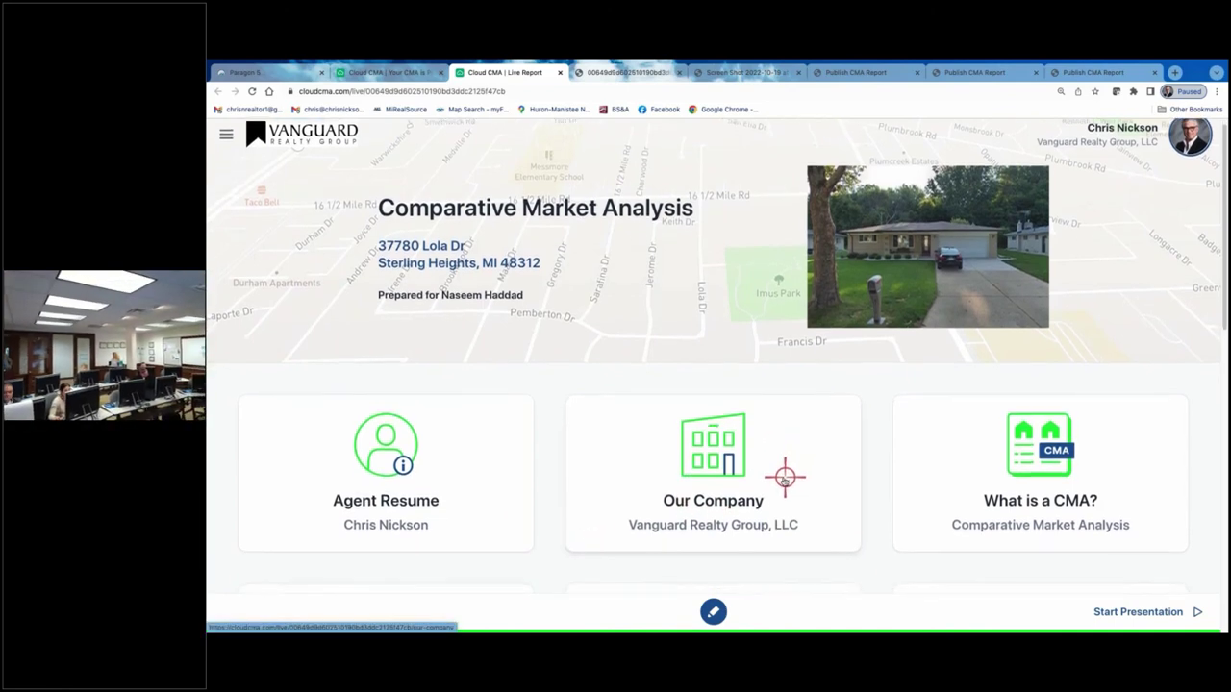
scroll(783, 476, "down", 1)
scroll(749, 483, "down", 1)
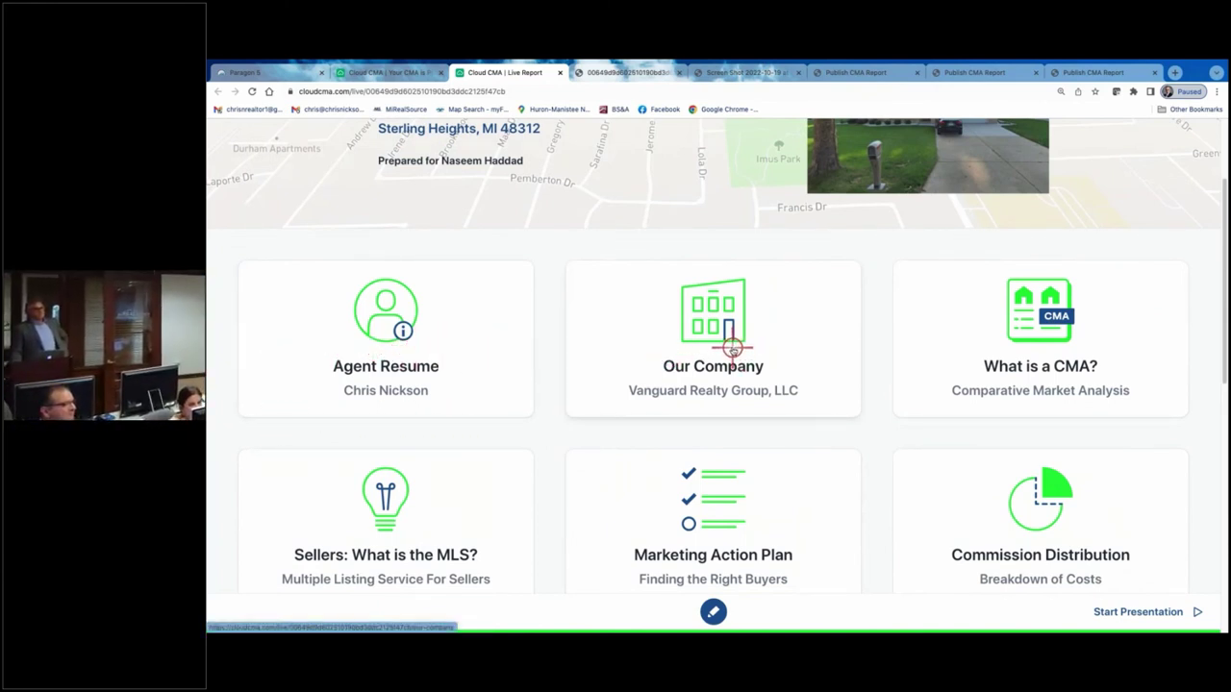
left_click(1066, 352)
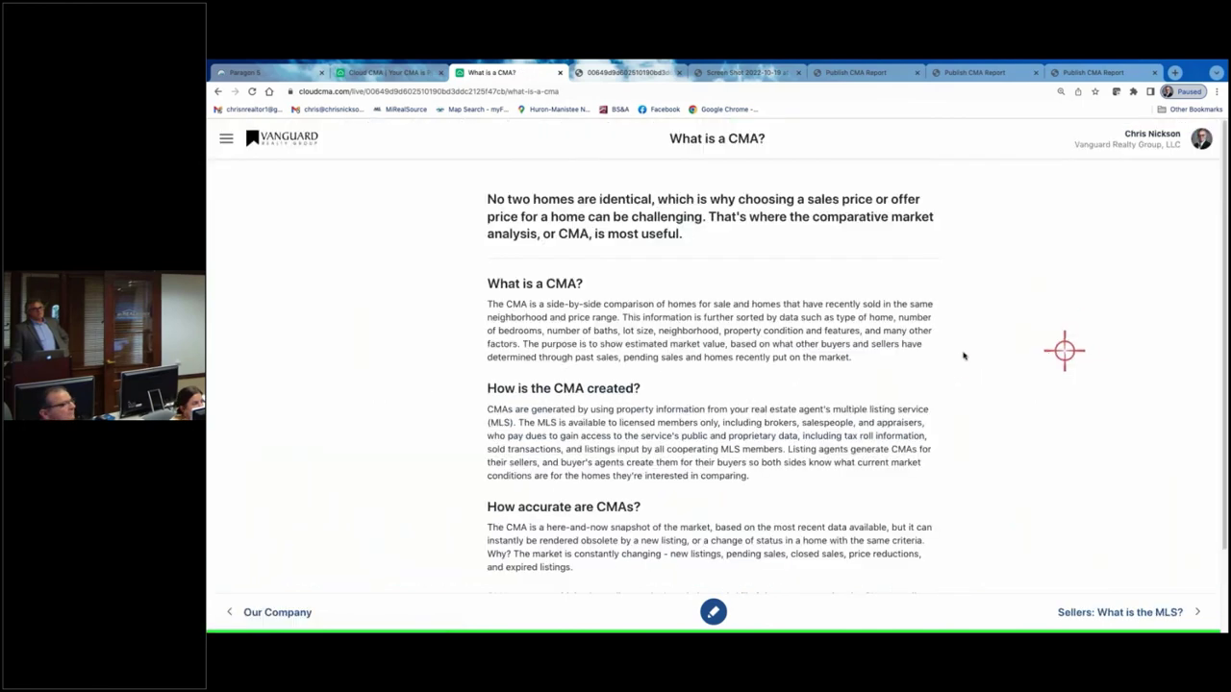
- Close the 'What is a CMA?' article tab and reopen the live report from the Publish page
scroll(891, 405, "down", 2)
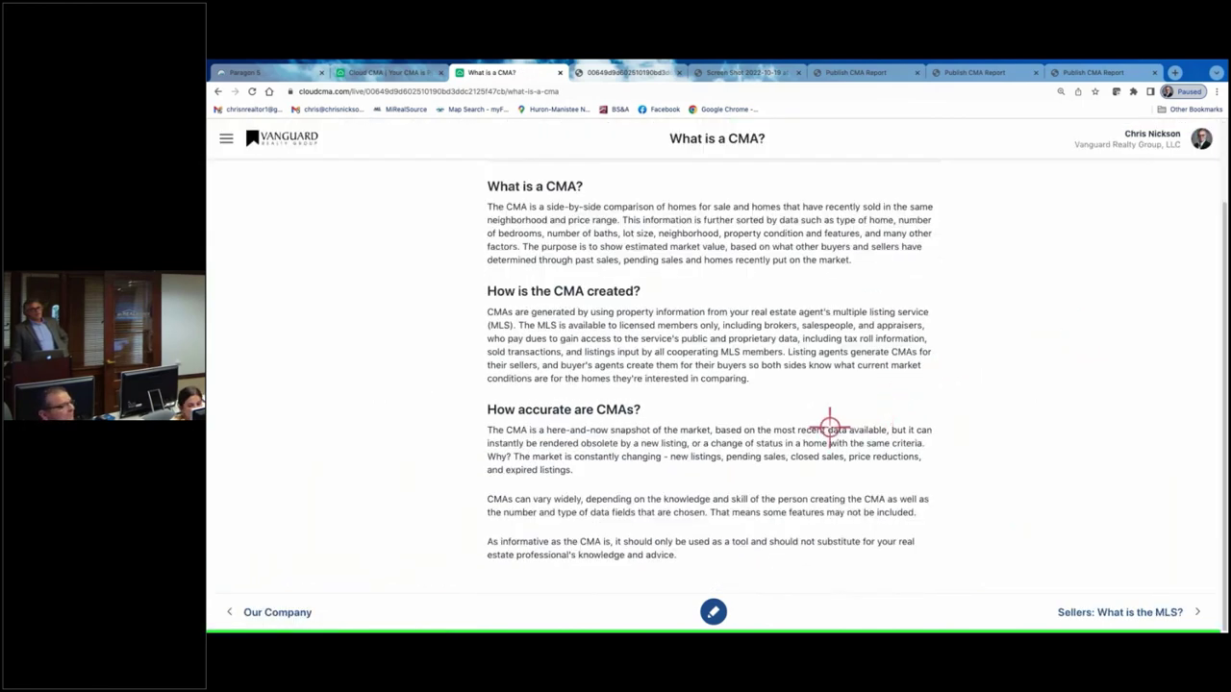
scroll(779, 416, "up", 2)
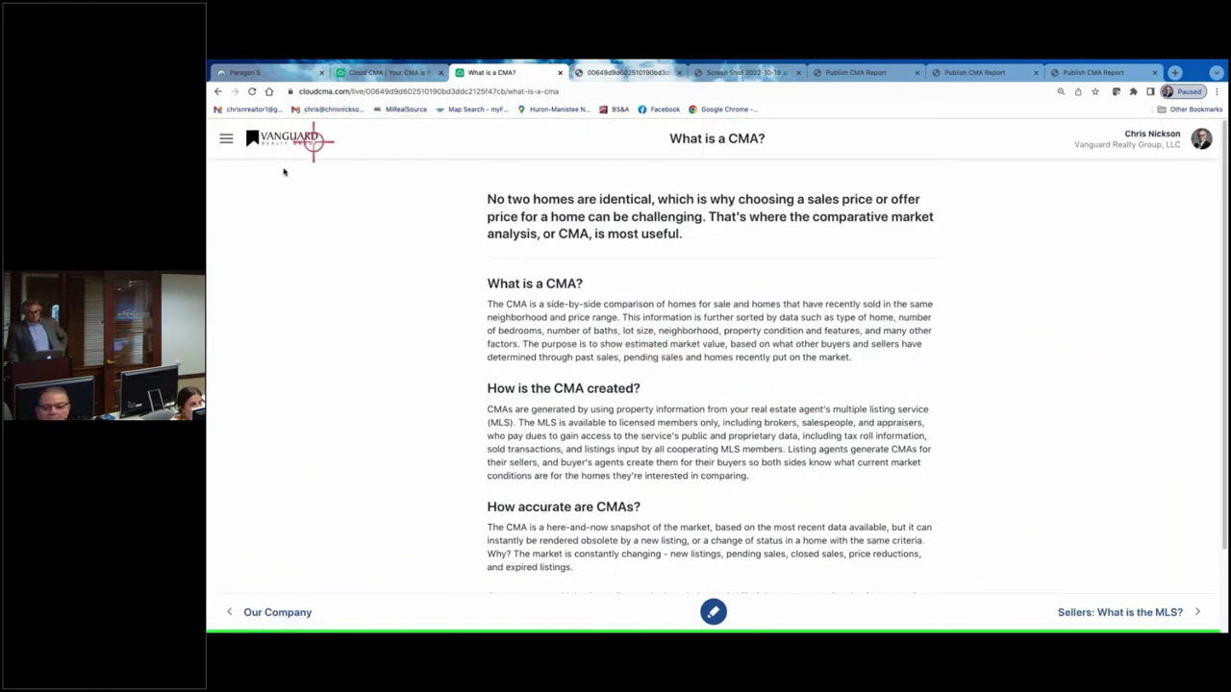
left_click(560, 72)
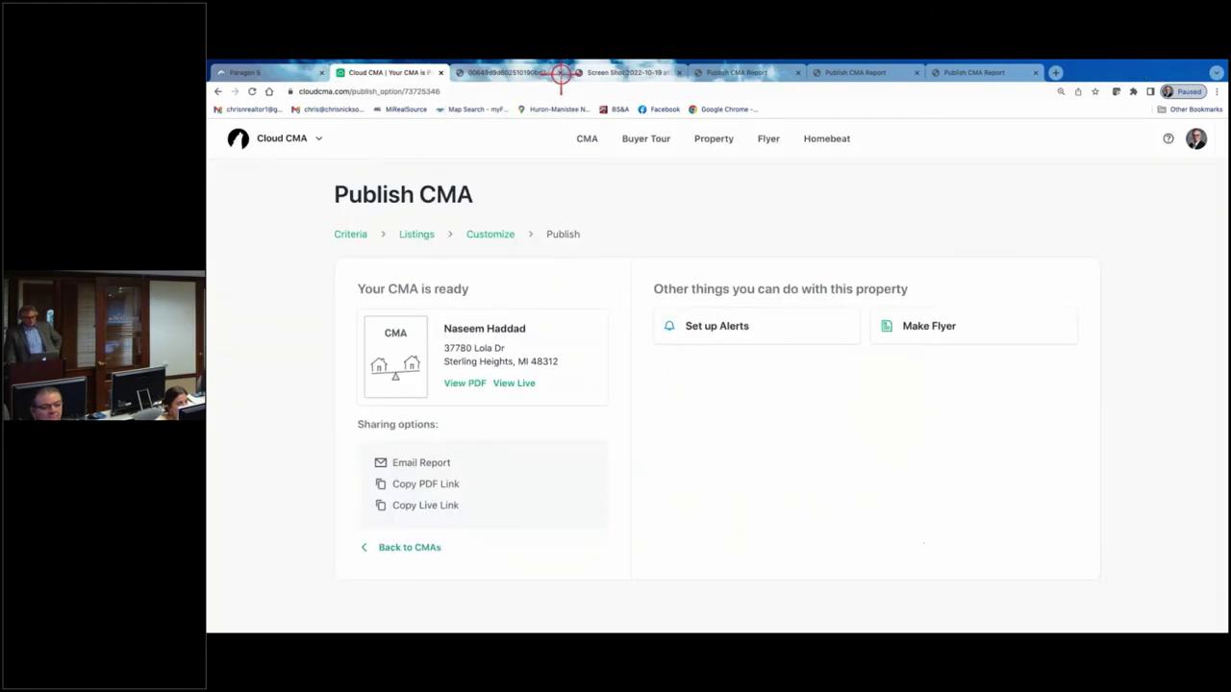
left_click(513, 382)
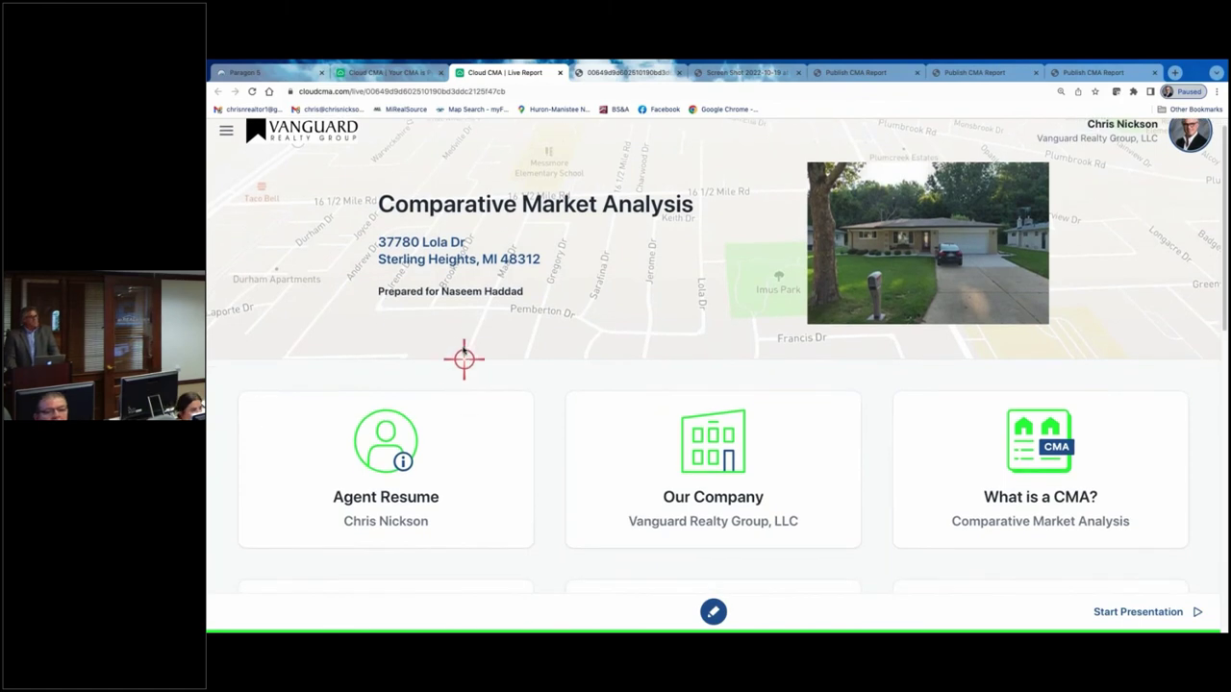
scroll(731, 472, "down", 5)
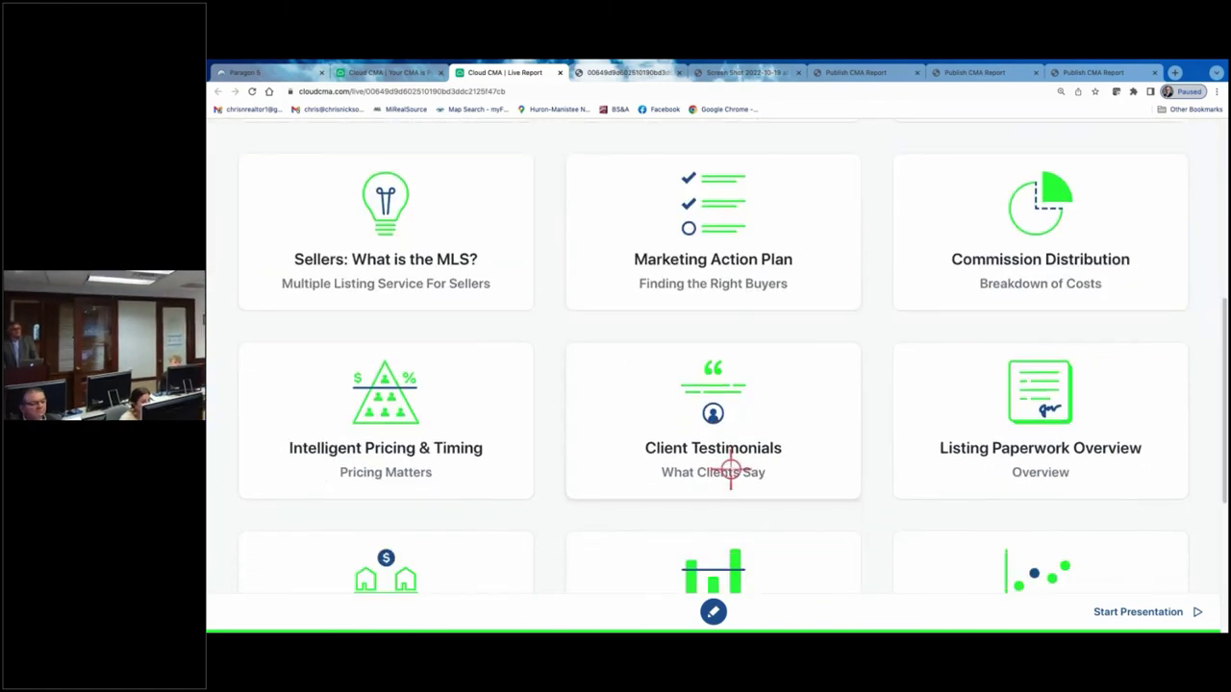
scroll(453, 442, "down", 3)
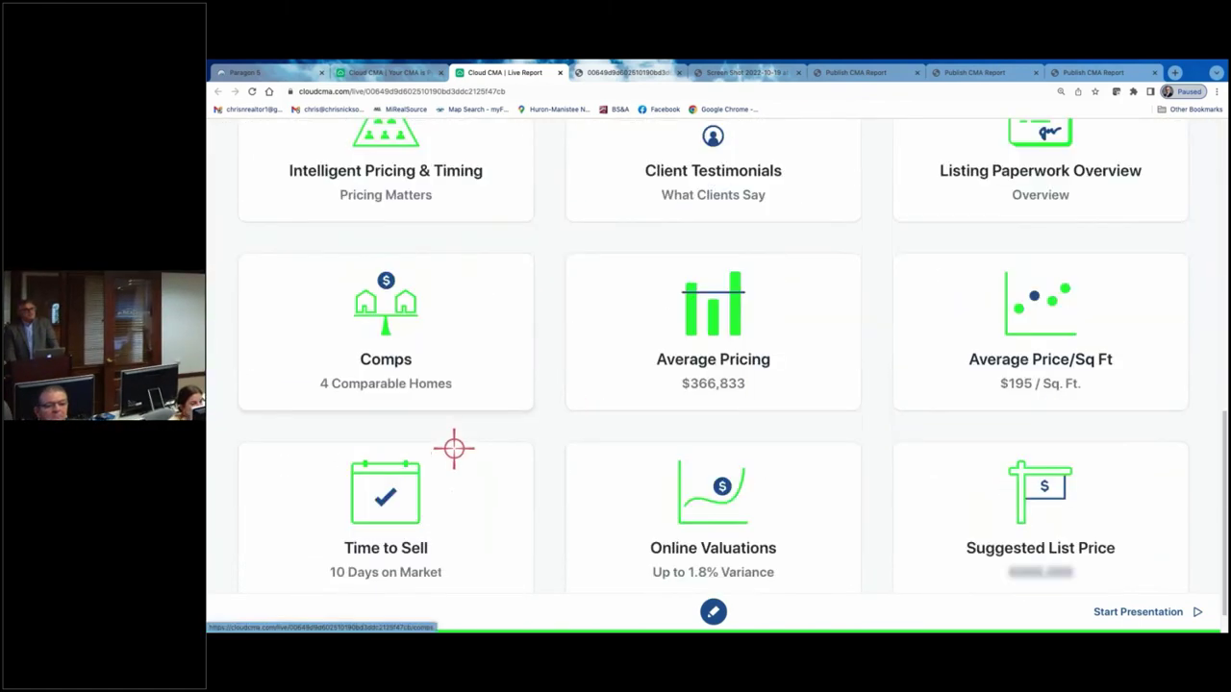
scroll(454, 449, "down", 1)
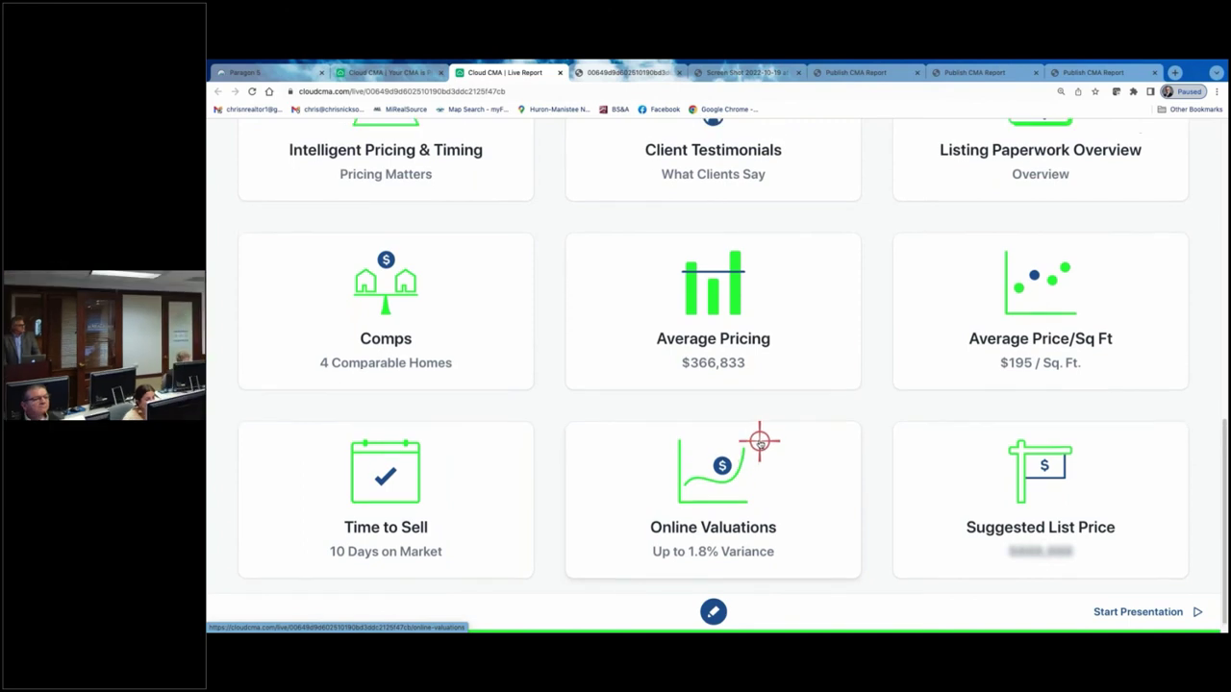
scroll(764, 437, "up", 3)
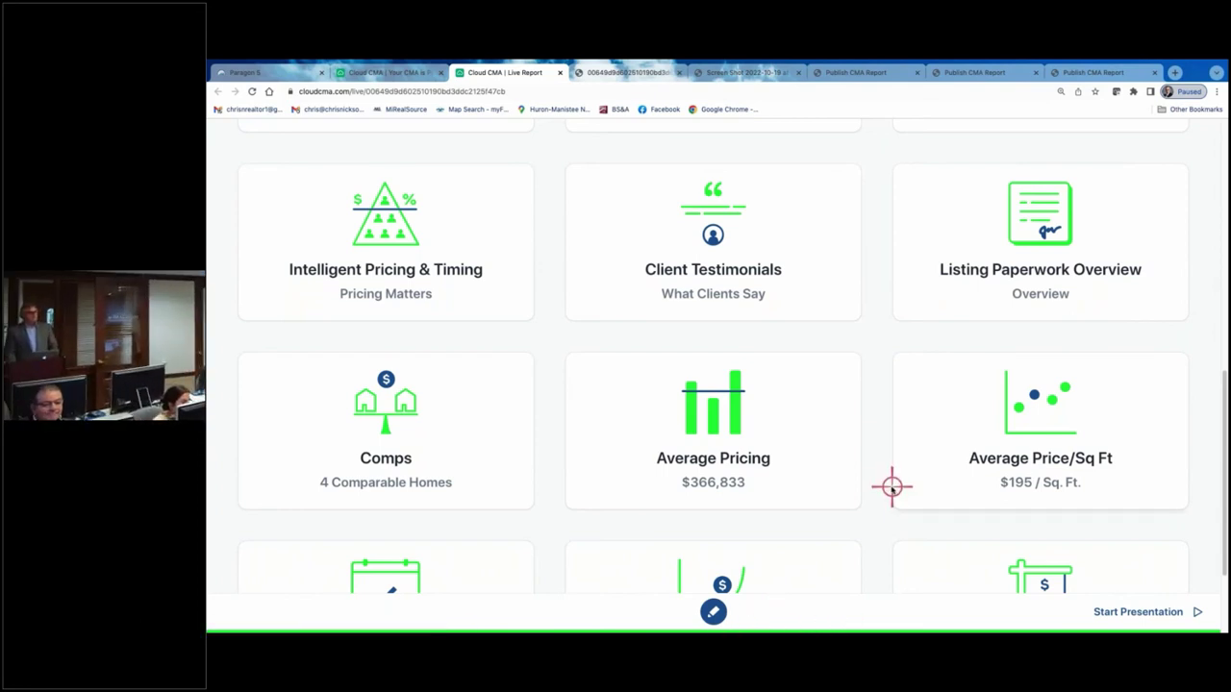
scroll(890, 492, "up", 1)
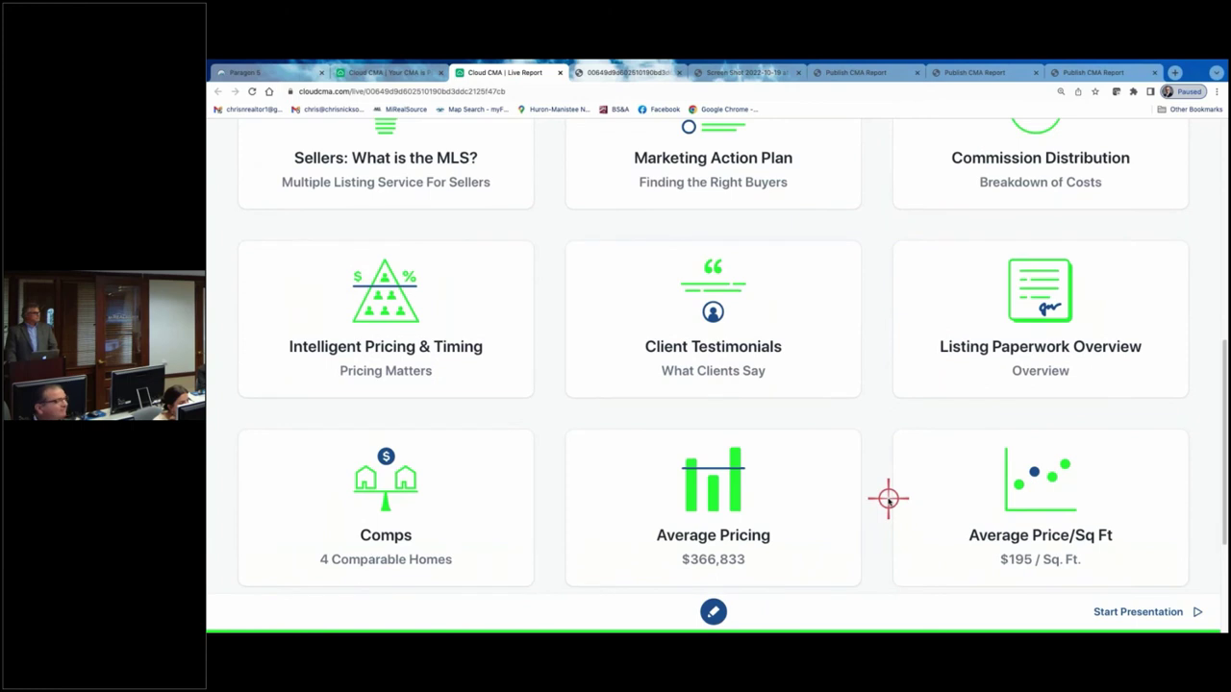
scroll(889, 498, "up", 1)
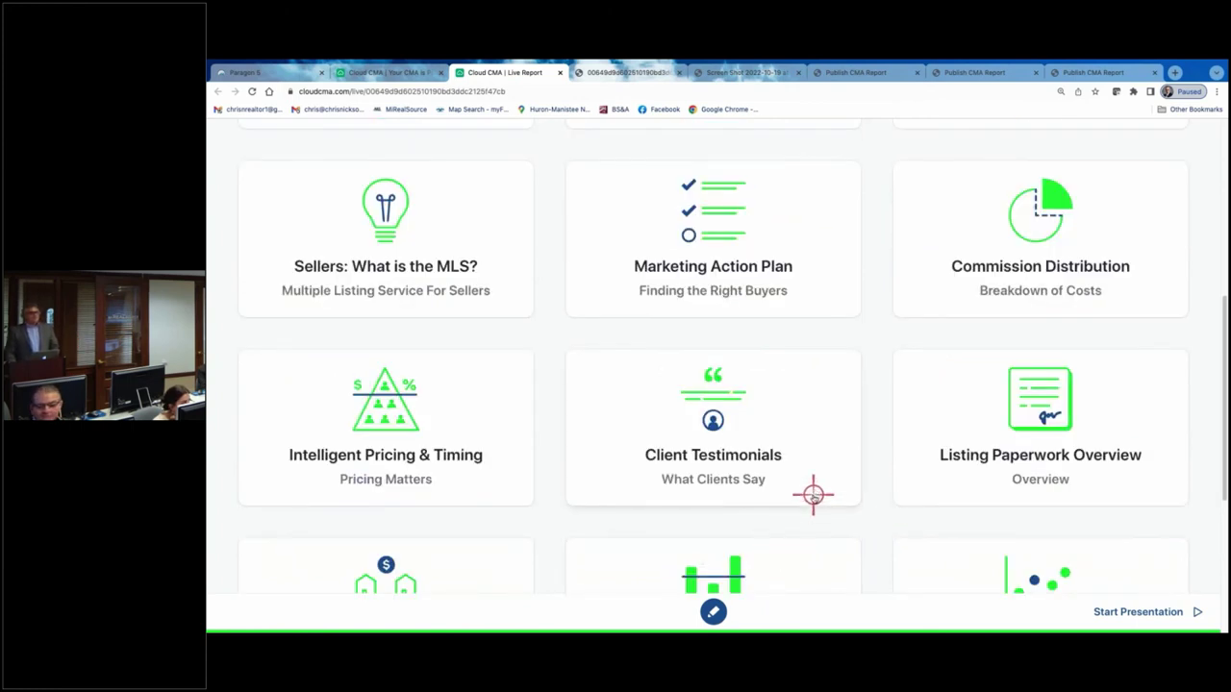
scroll(813, 498, "up", 1)
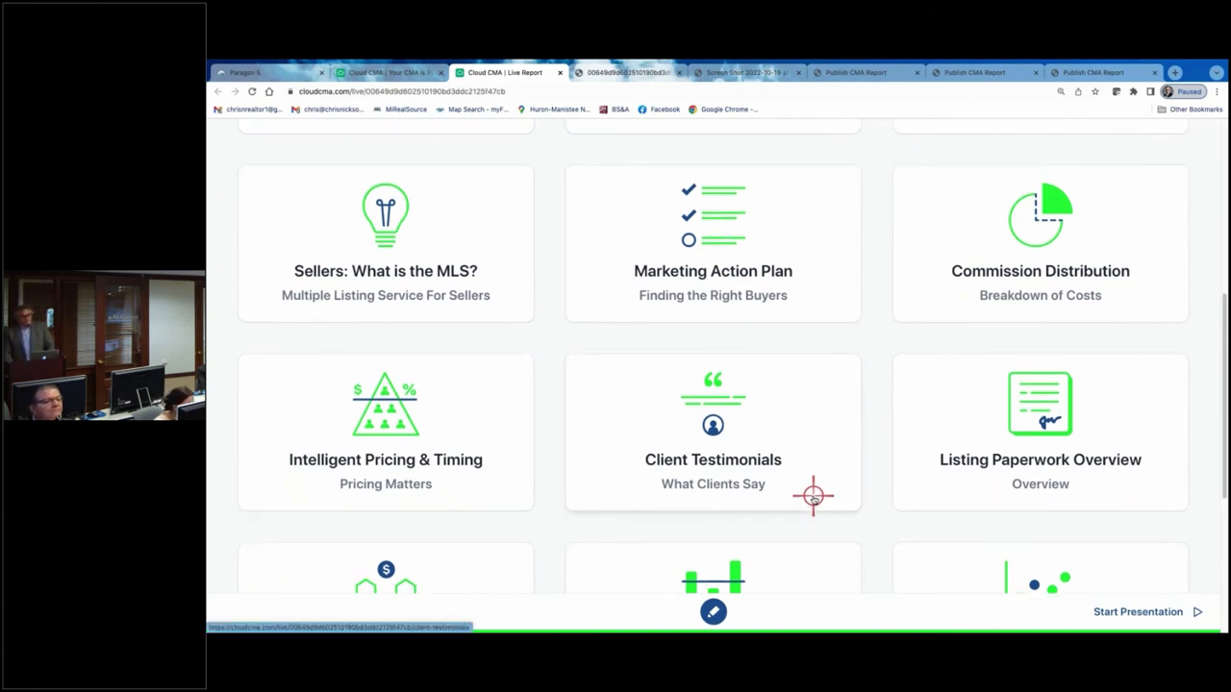
scroll(813, 498, "up", 4)
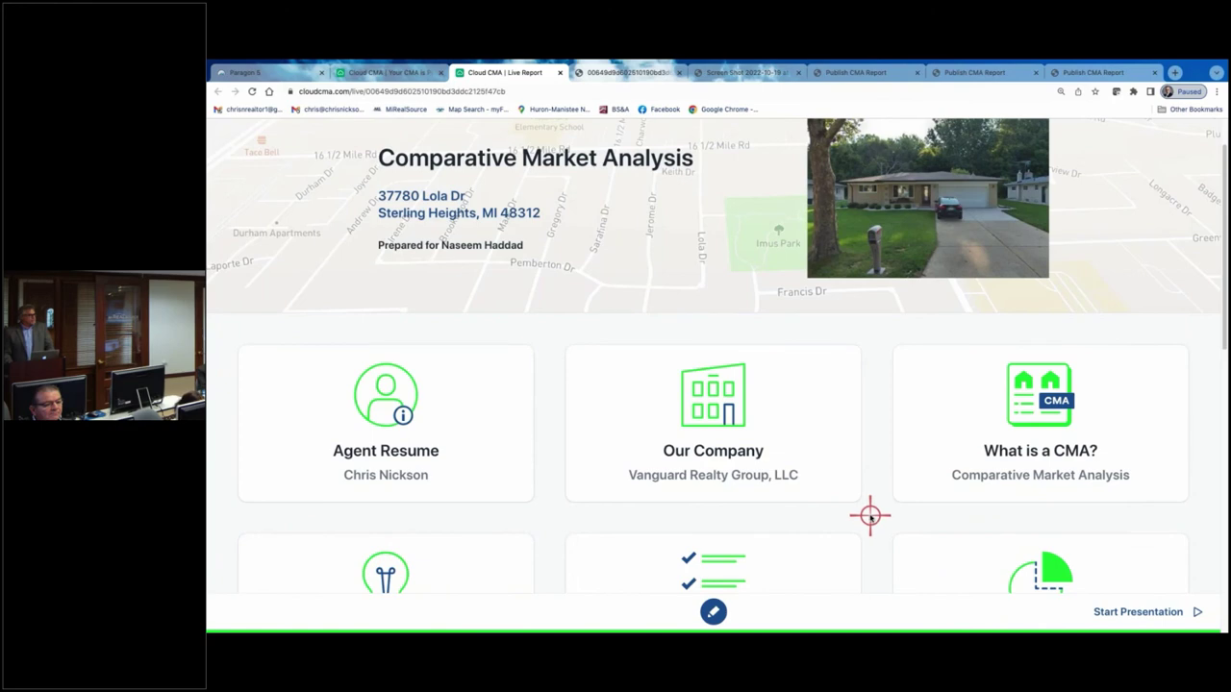
scroll(857, 512, "up", 1)
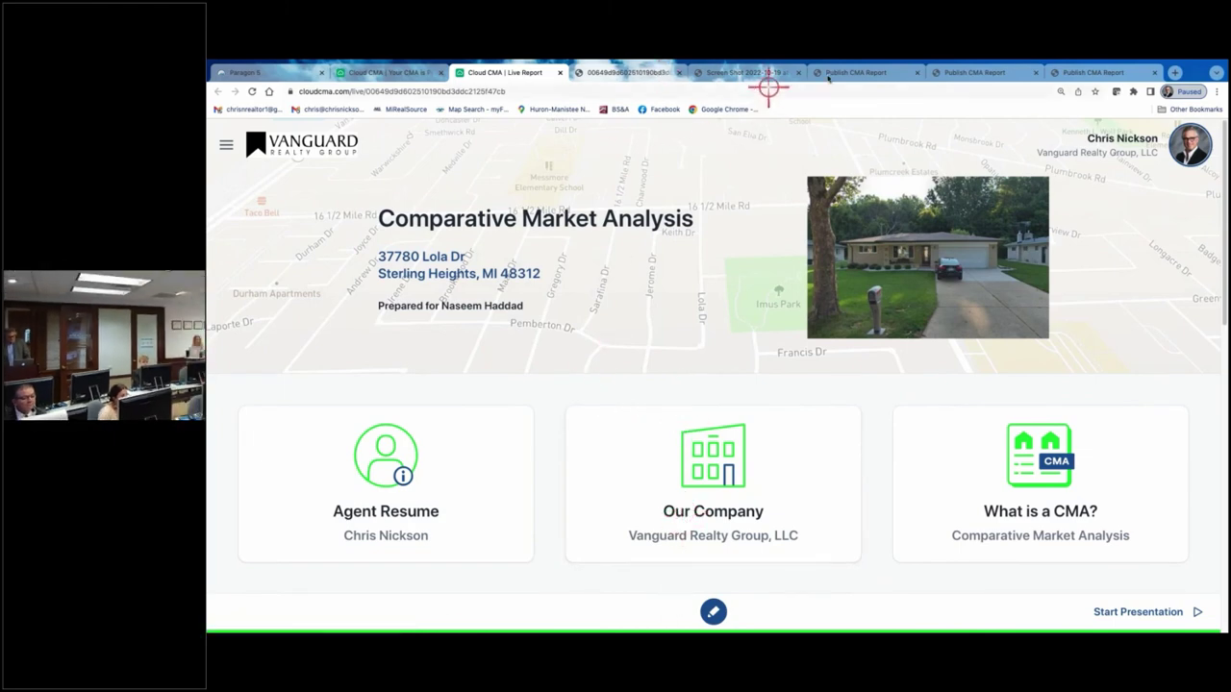
- Close the Screen Shot and extra Publish CMA Report tabs, then go back to the CMAs list
left_click(799, 72)
left_click(798, 72)
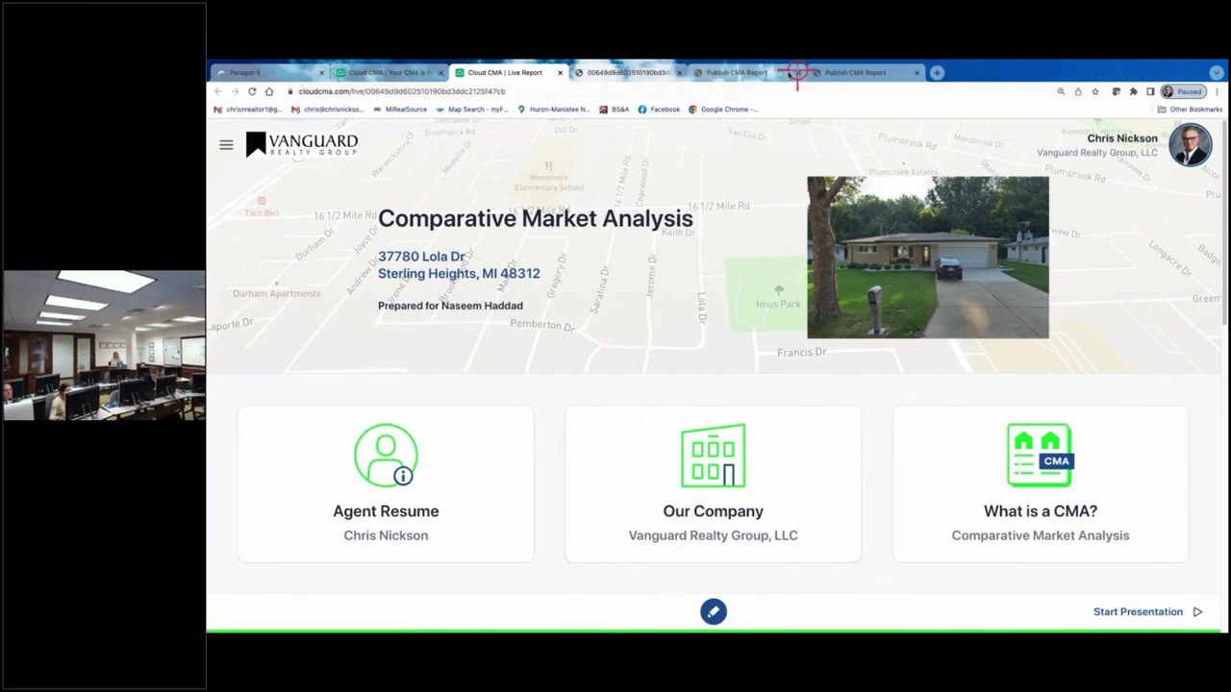
left_click(394, 74)
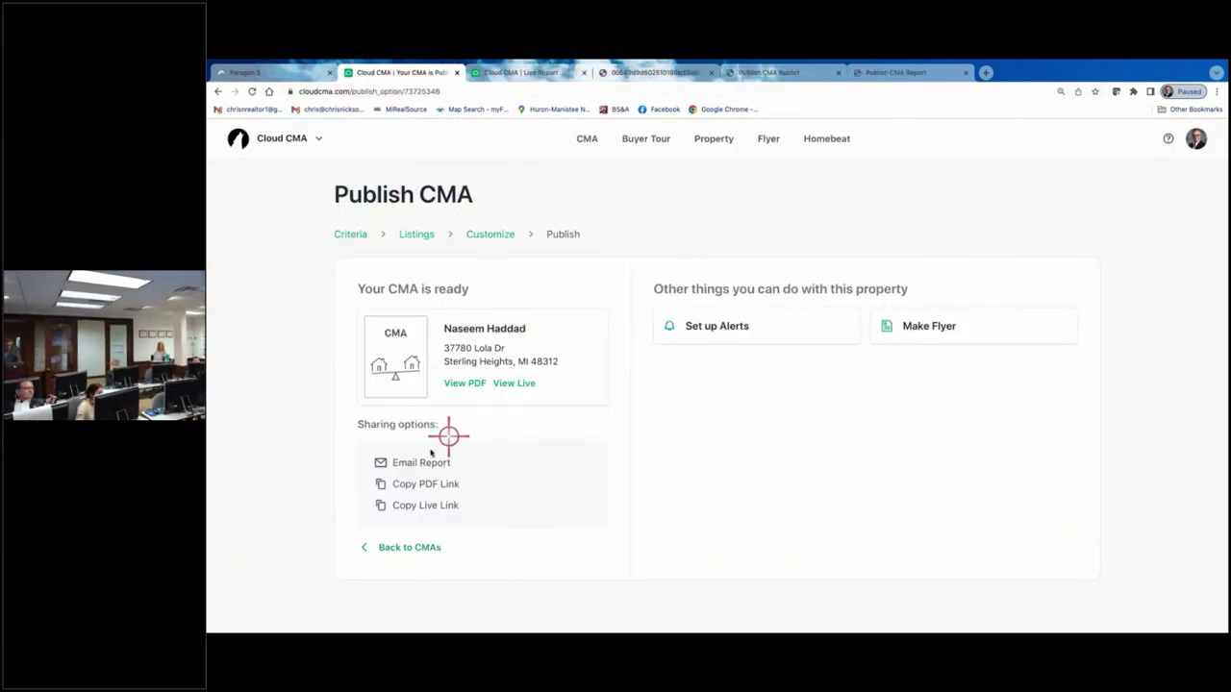
left_click(404, 549)
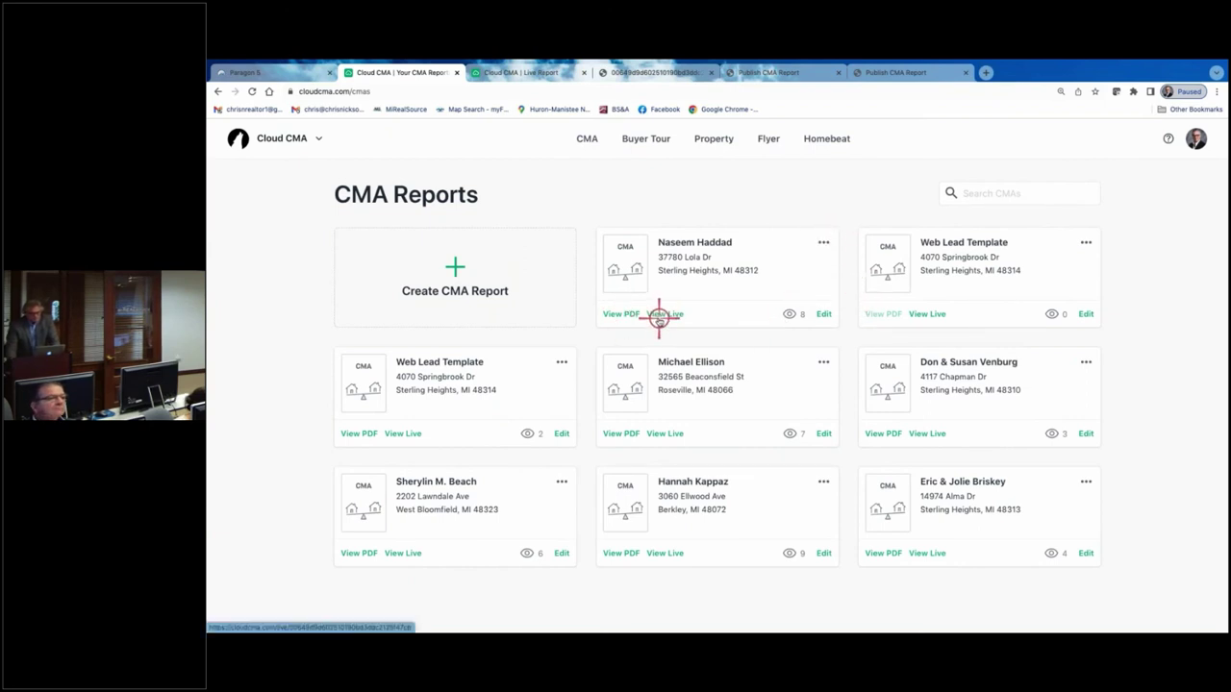
left_click(824, 242)
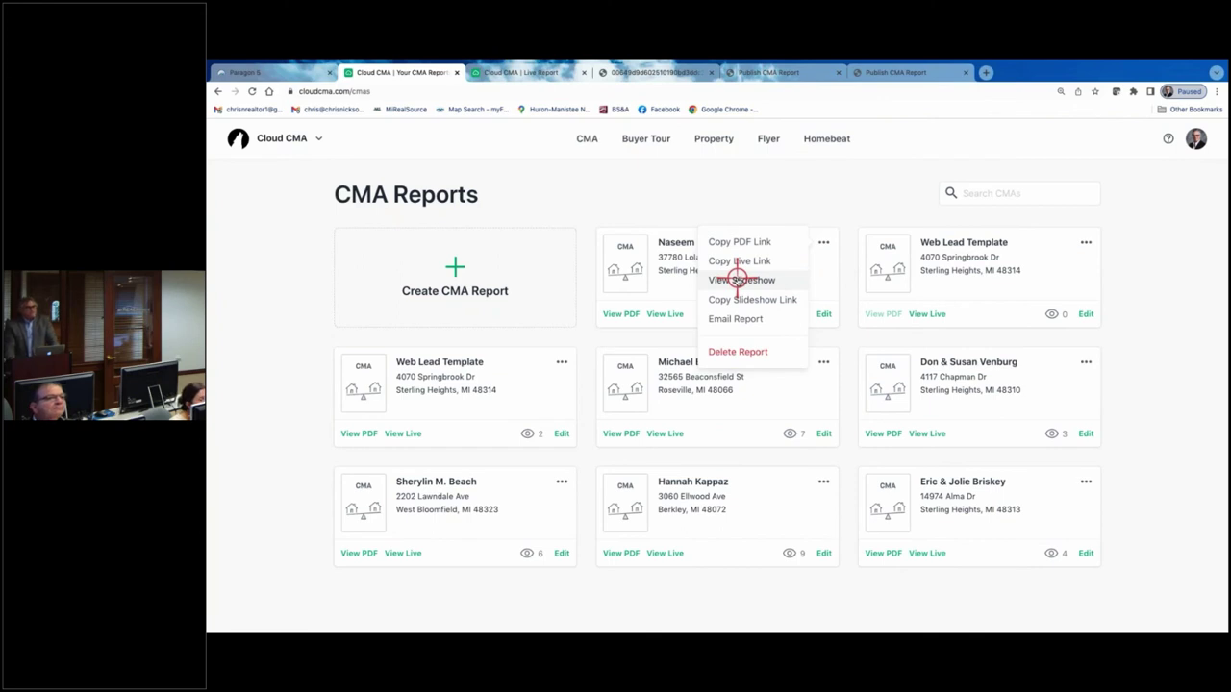
left_click(738, 279)
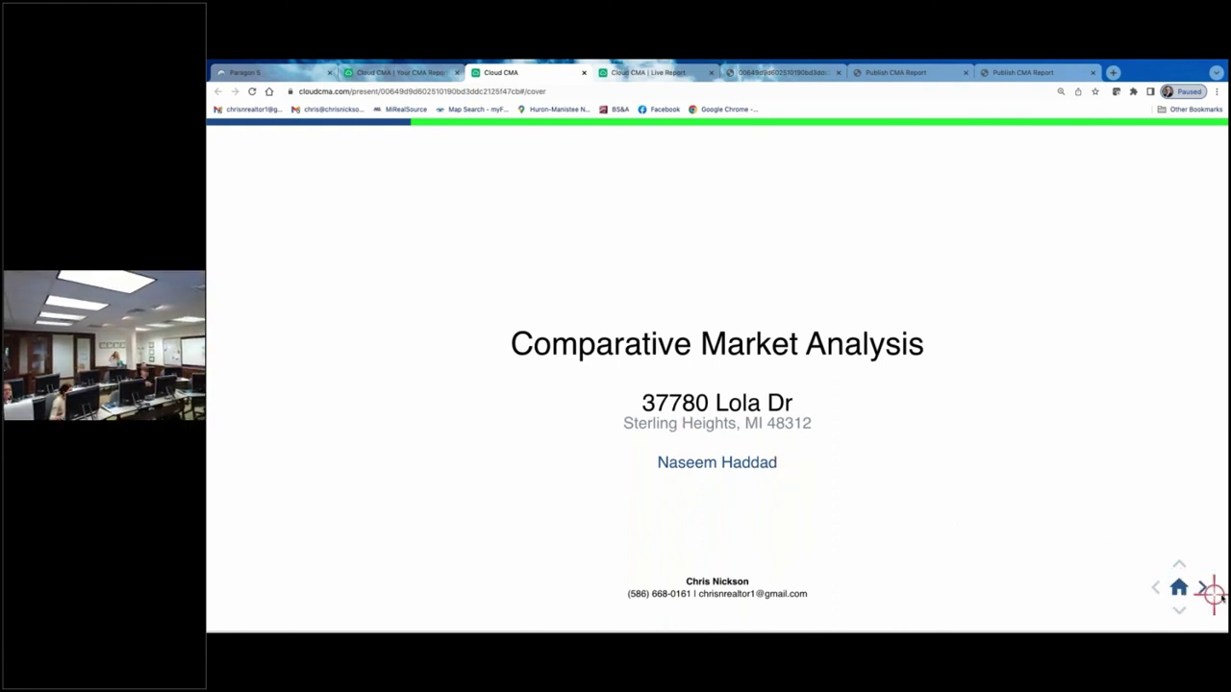
left_click(1200, 588)
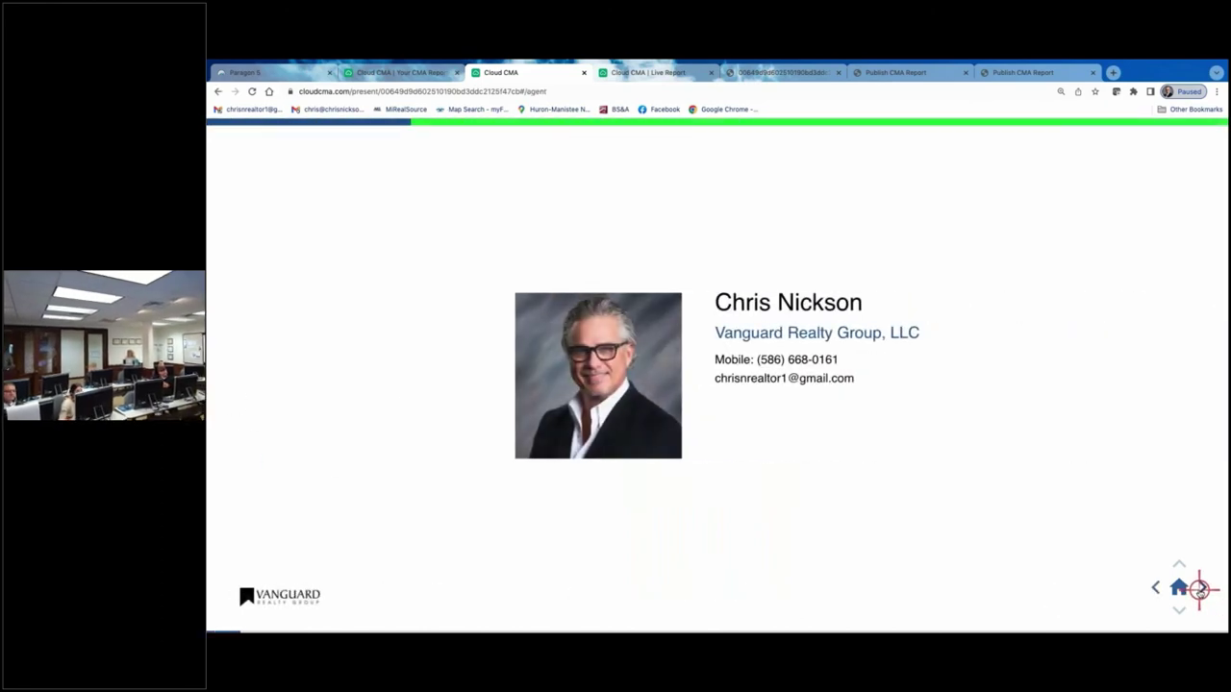
left_click(1200, 588)
left_click(1200, 588)
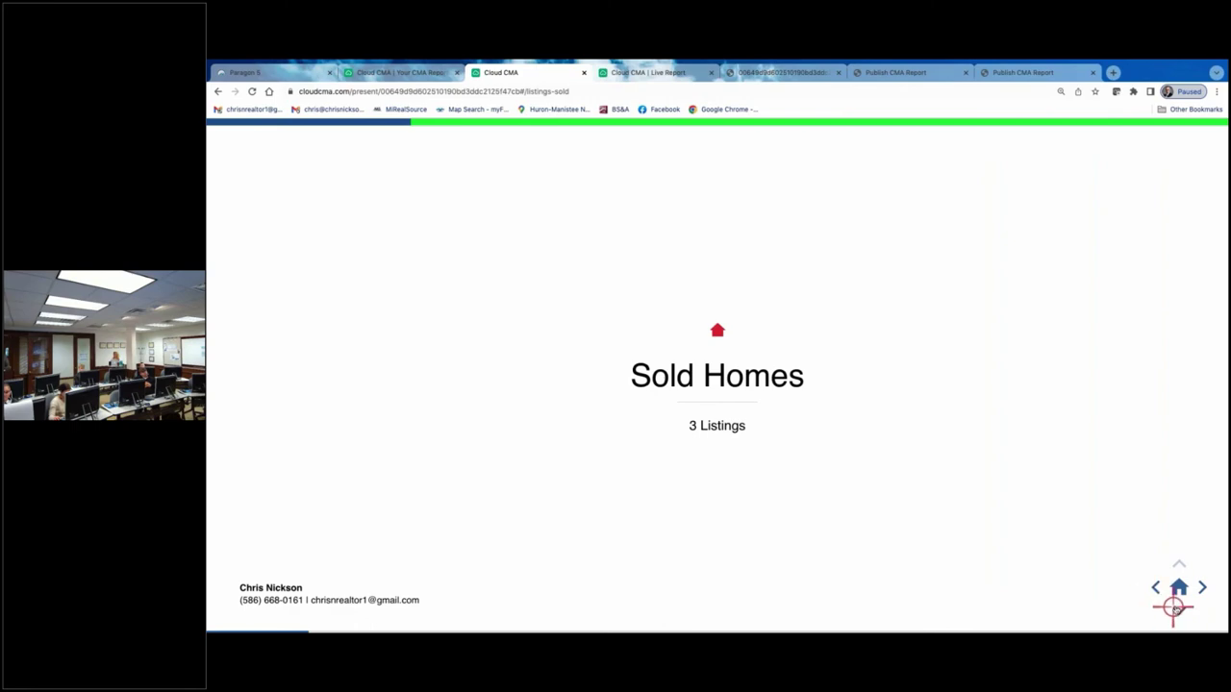
left_click(1178, 609)
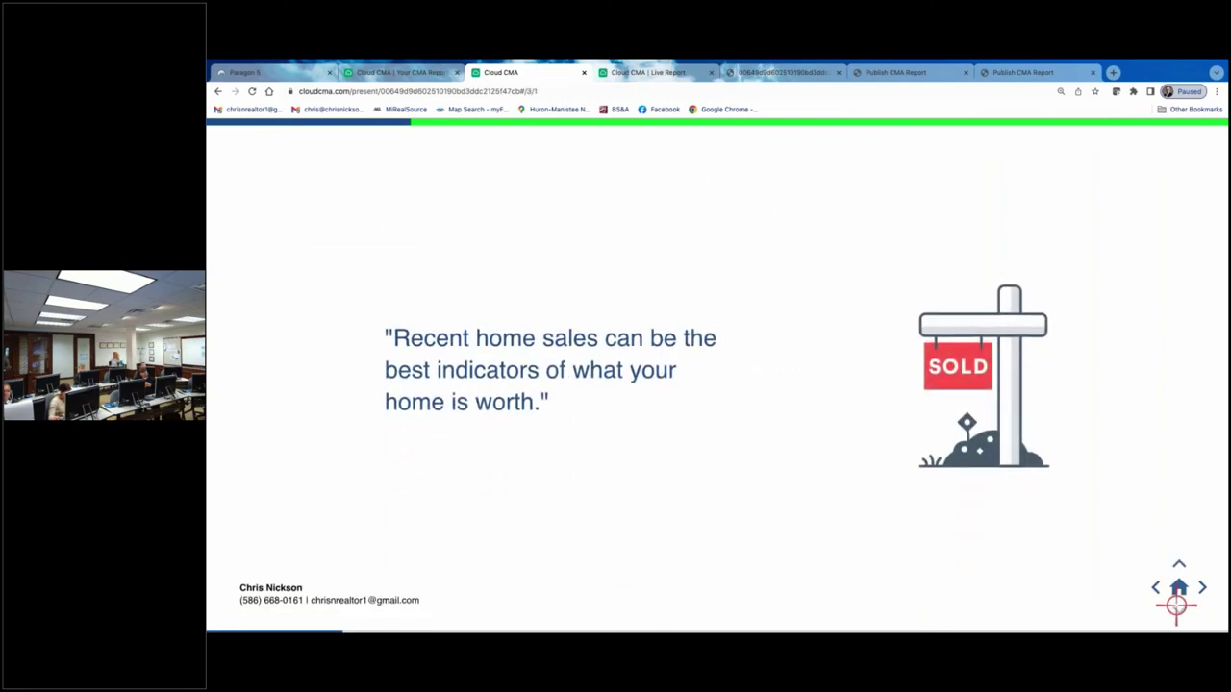
left_click(1202, 588)
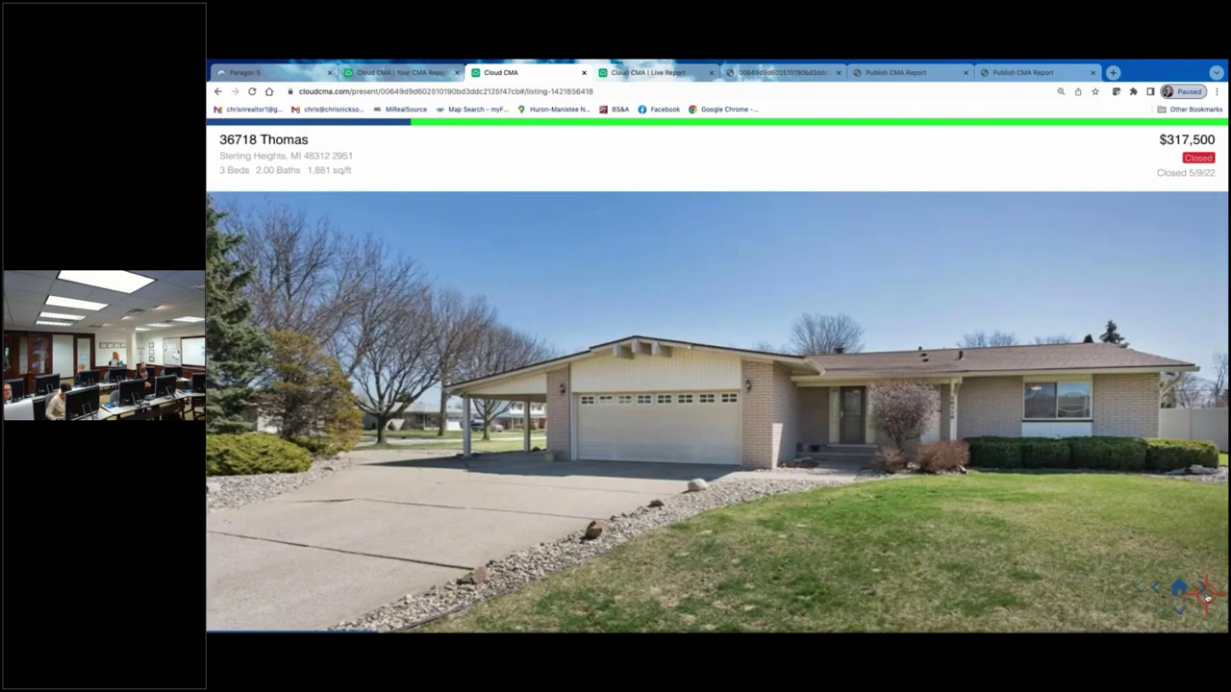
left_click(1203, 589)
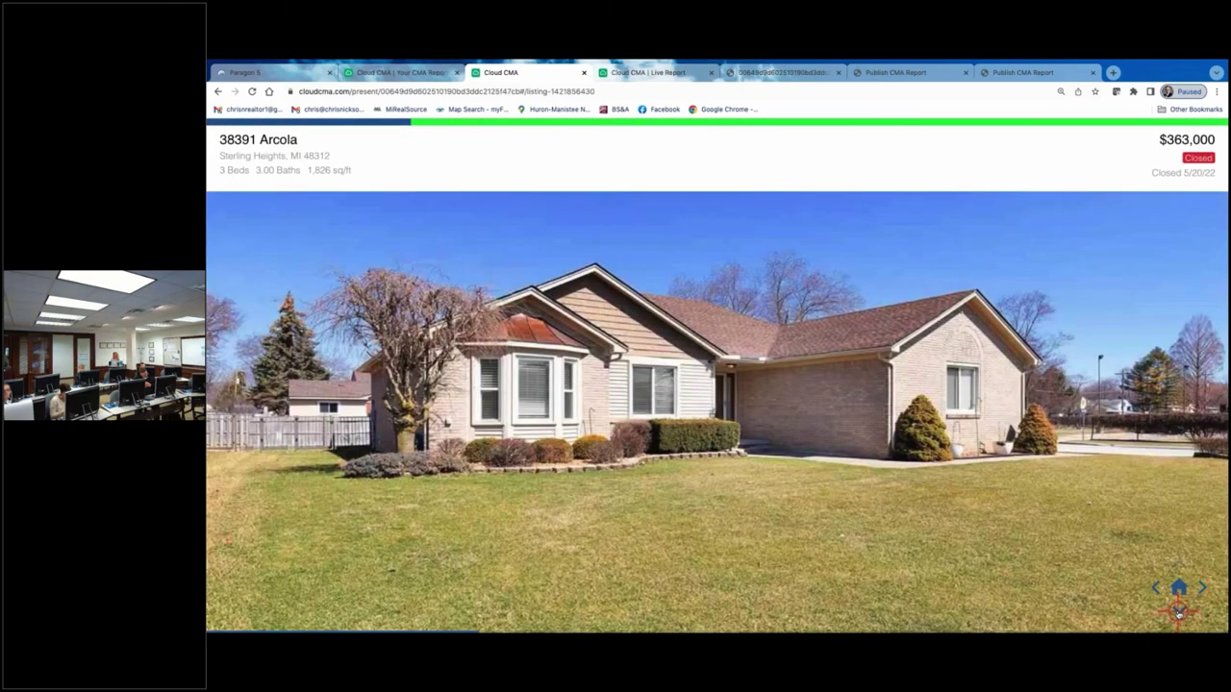
- Browse the Arcola listing's extra photos, skip to Active Homes, then return to the CMA reports list
left_click(1178, 610)
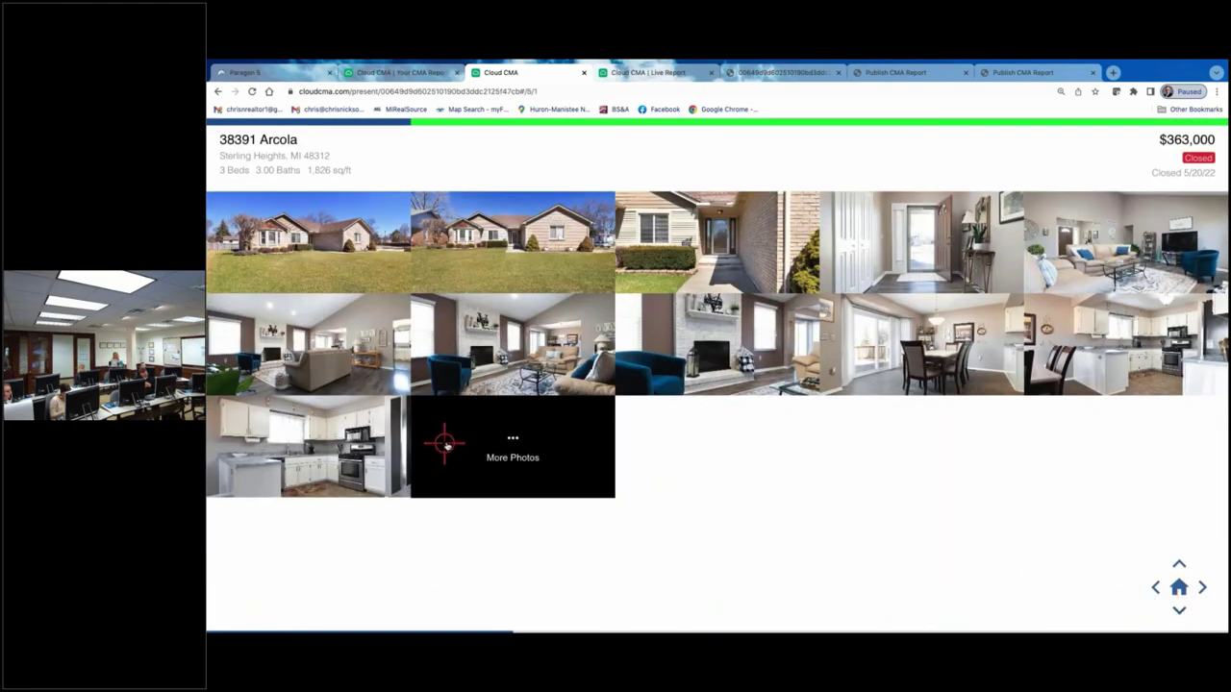
left_click(509, 444)
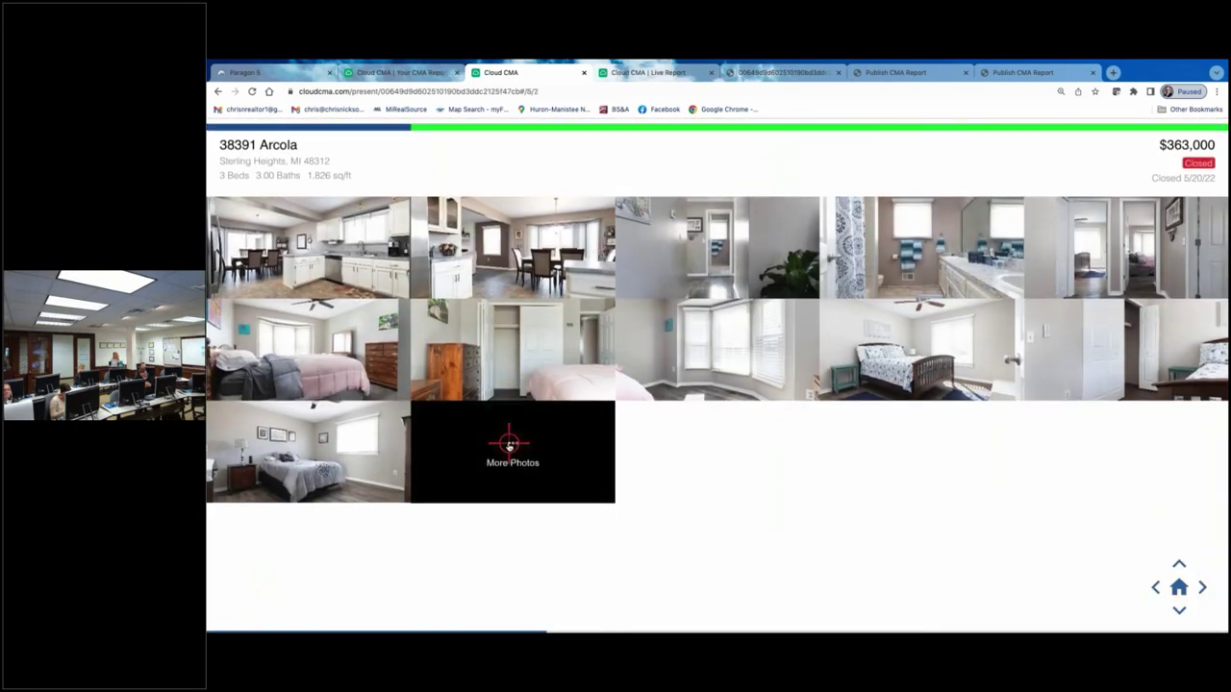
left_click(509, 444)
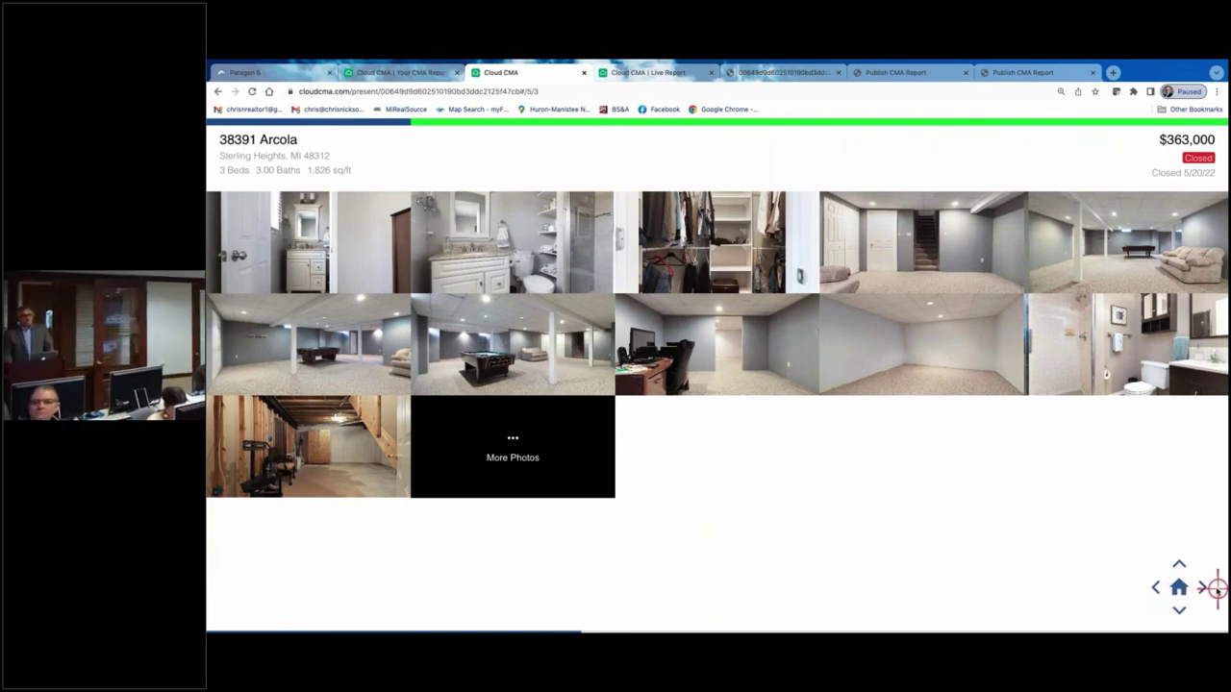
left_click(1202, 588)
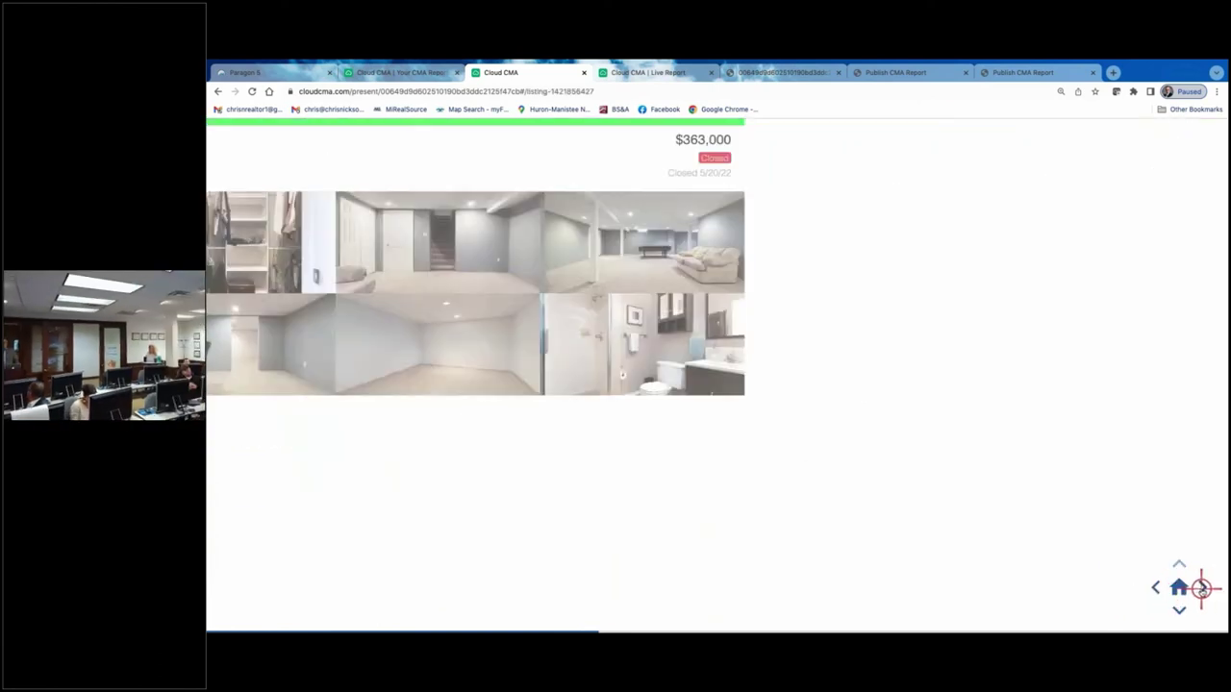
left_click(1202, 590)
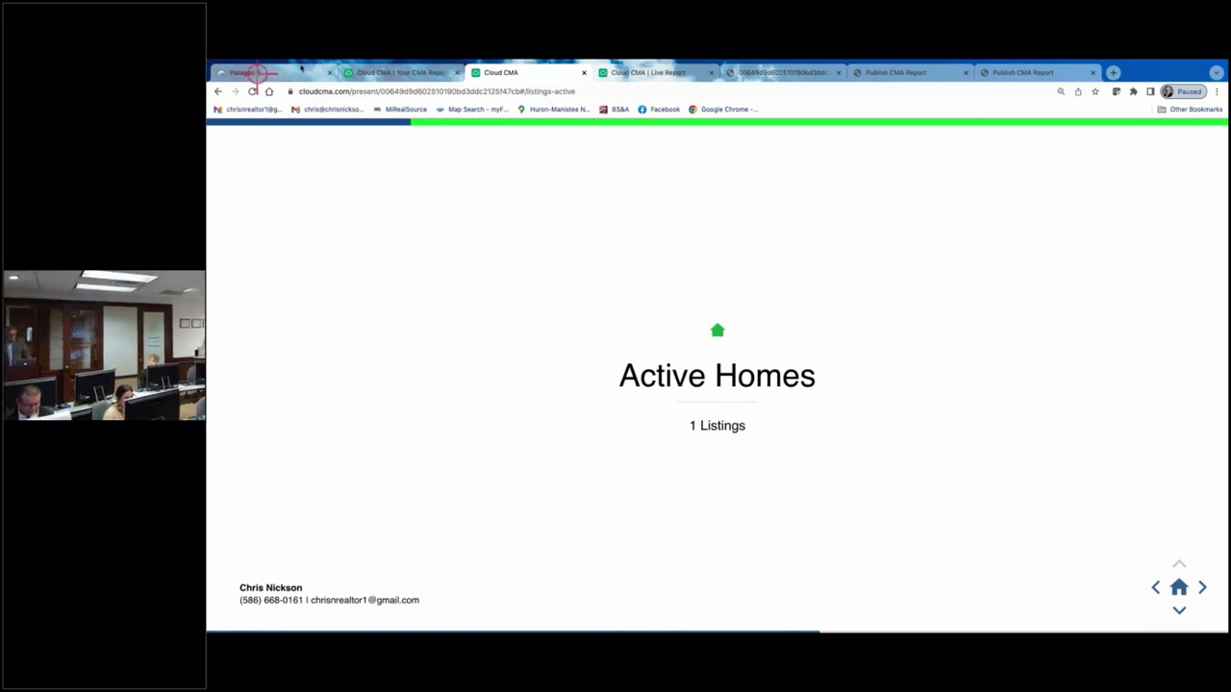
left_click(399, 72)
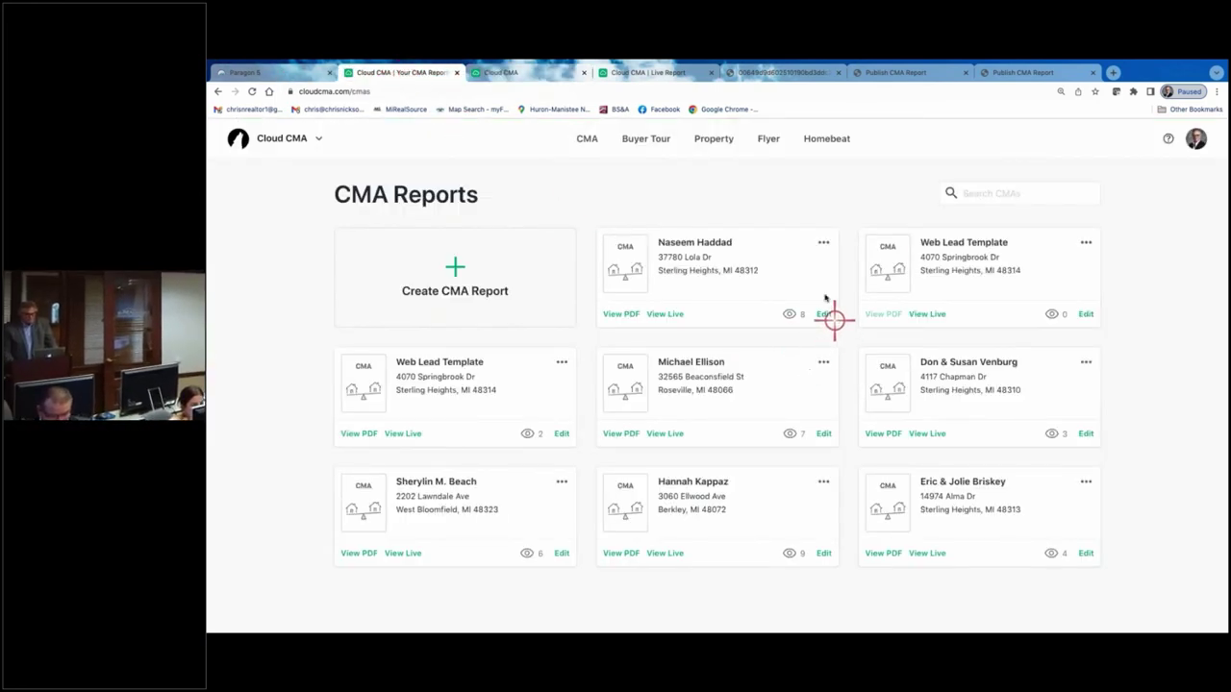
left_click(823, 242)
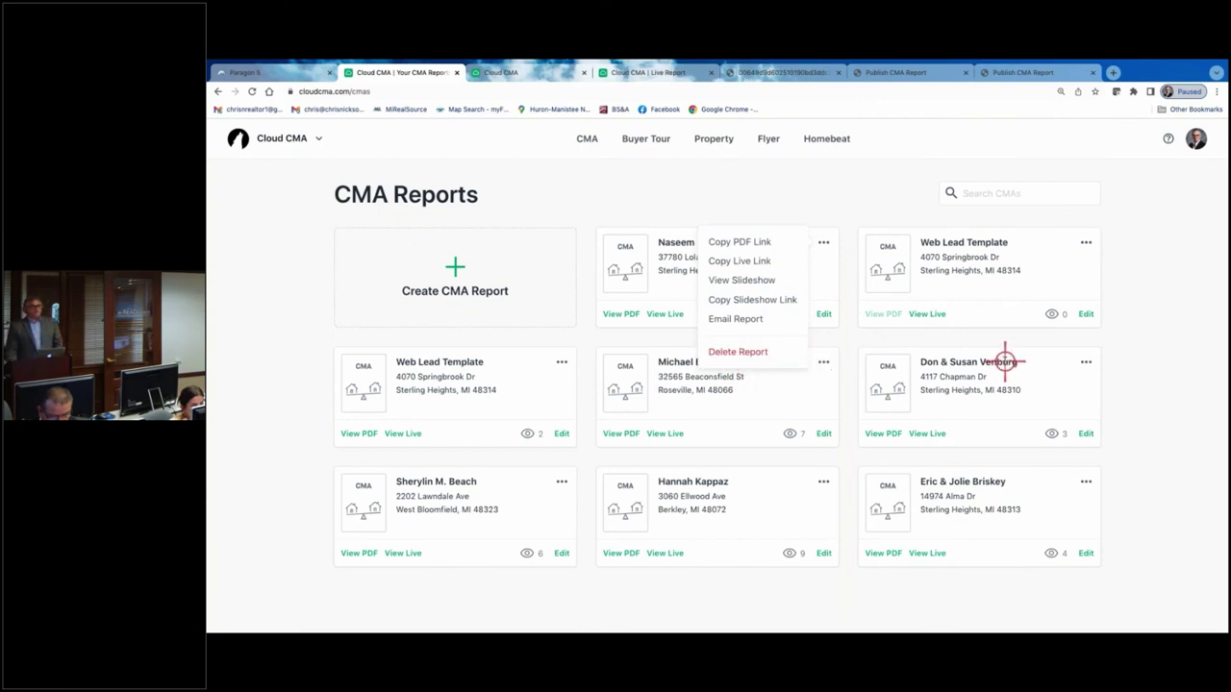
left_click(805, 211)
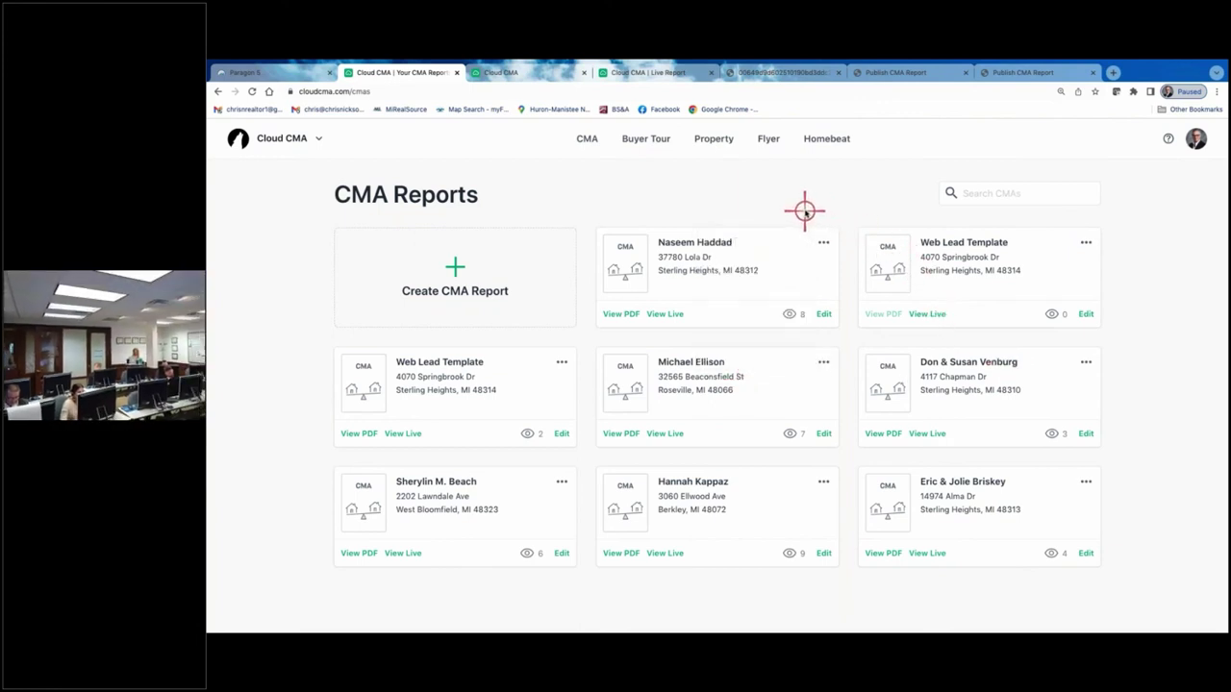
left_click(275, 71)
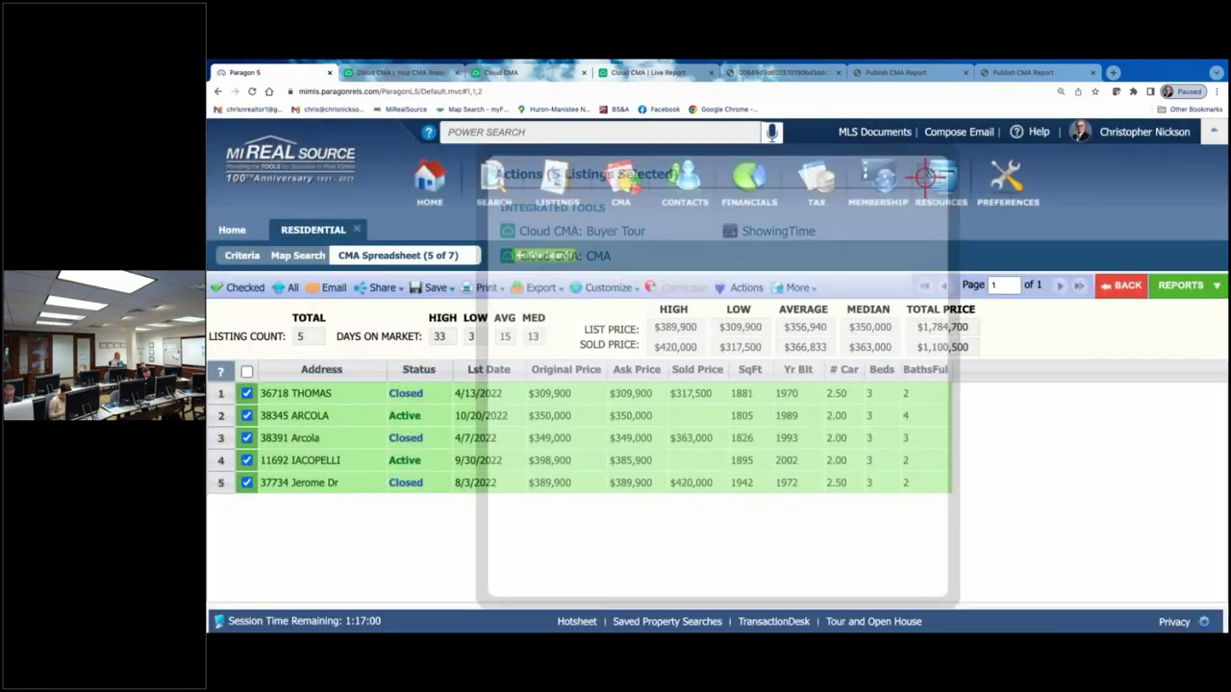
- Close the Actions window and show the Available Reports list beside the CMA spreadsheet
left_click(926, 174)
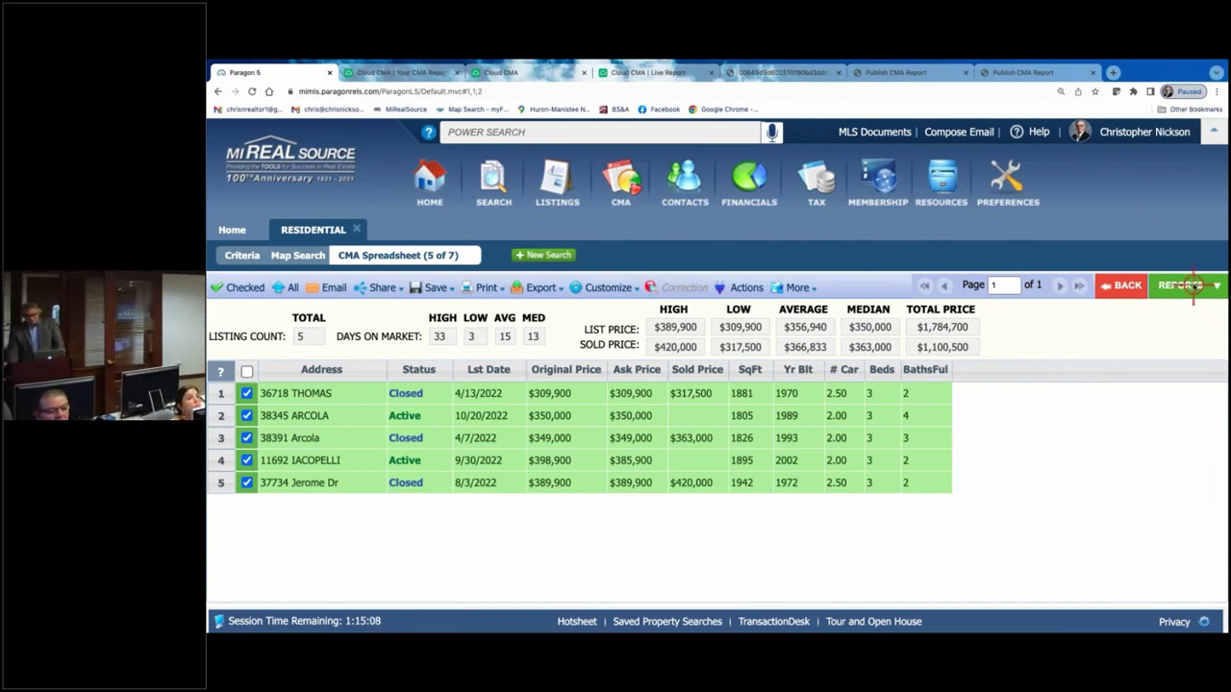
left_click(1190, 285)
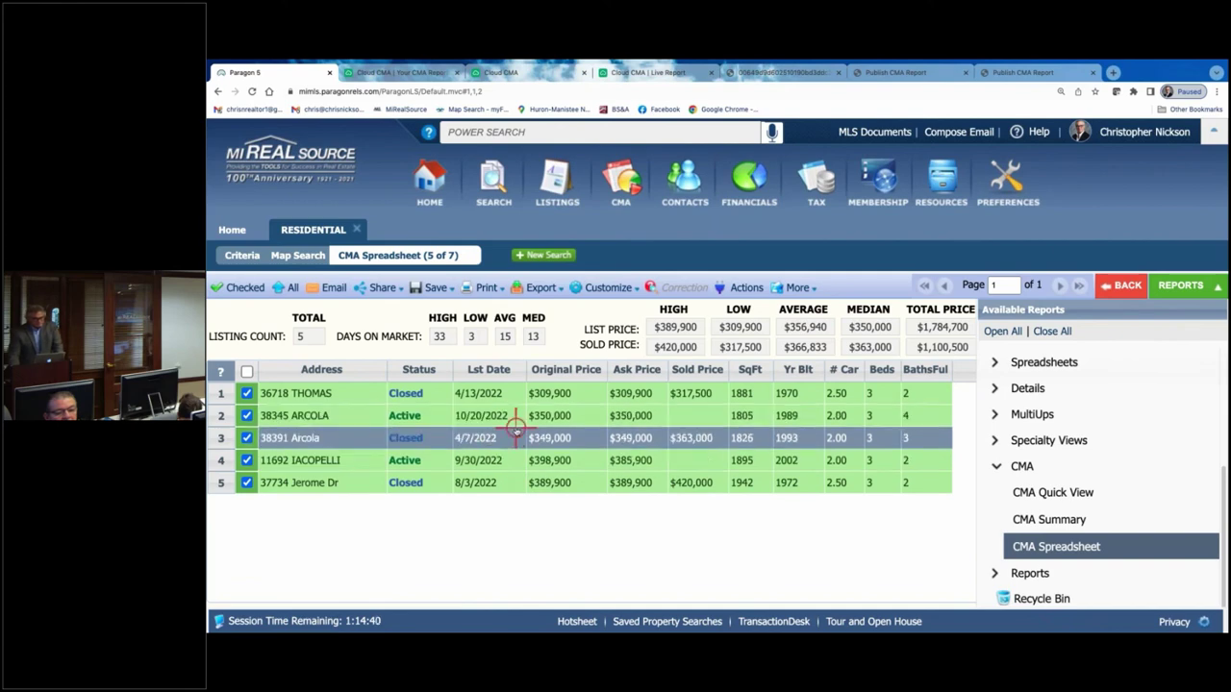
left_click(745, 287)
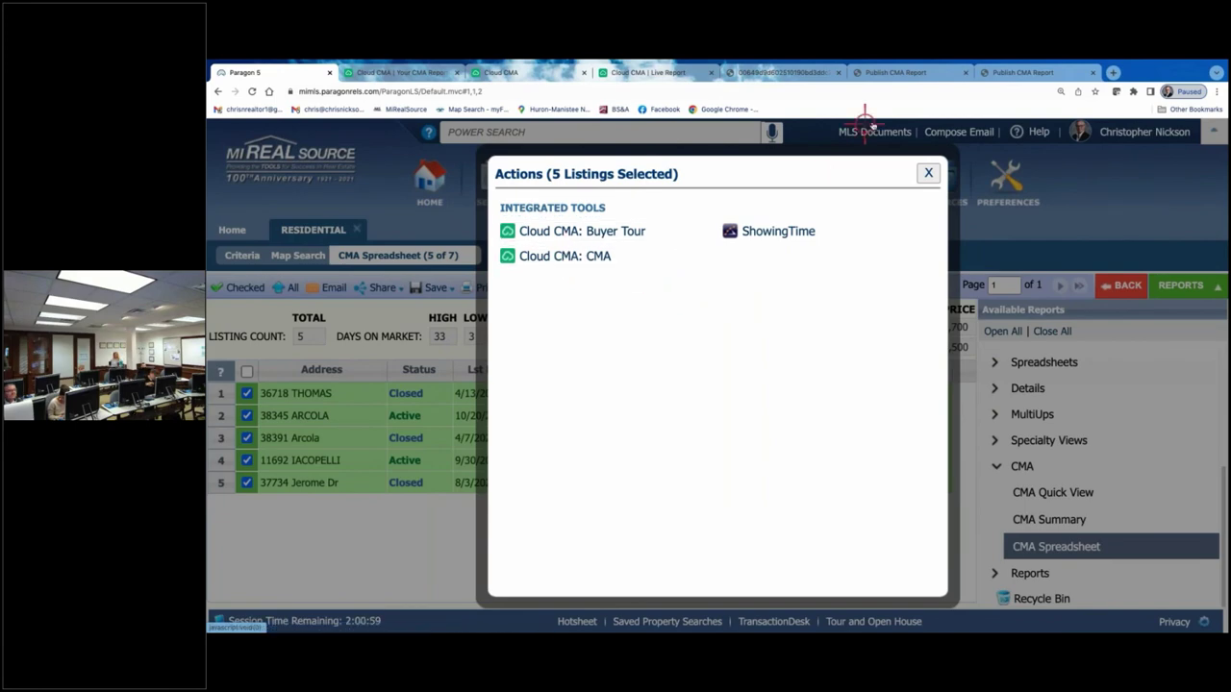
left_click(929, 170)
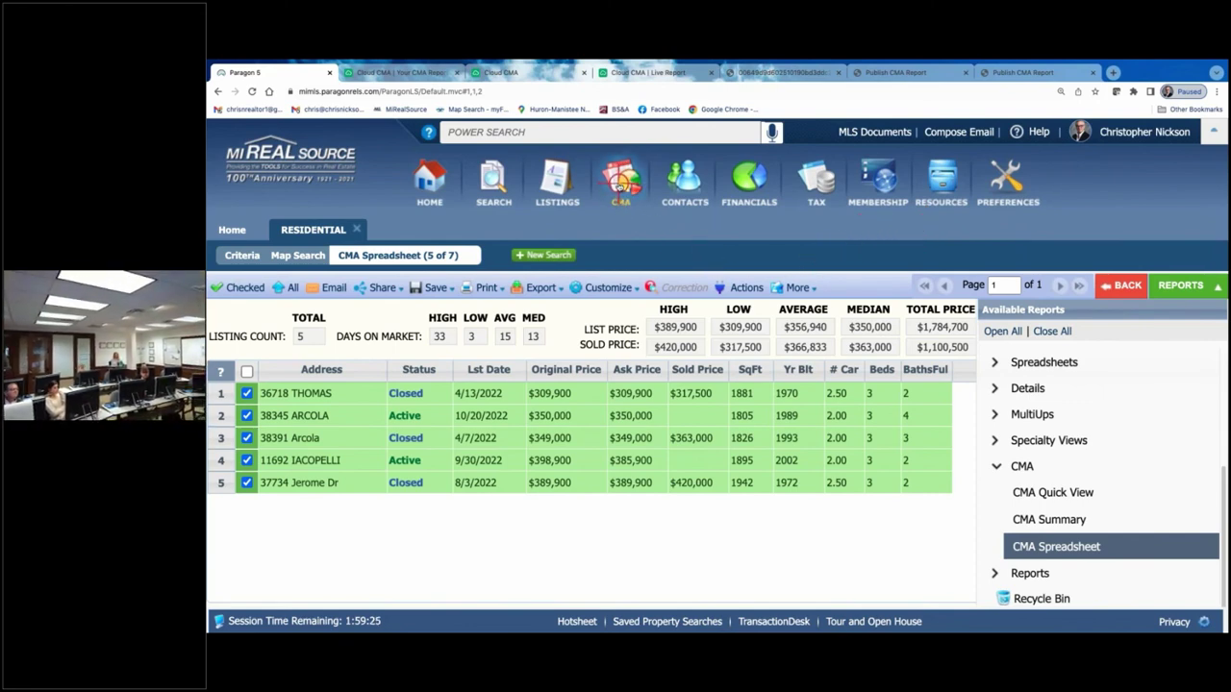
- Launch the CloudCMA integration in a new tab from Paragon's resources CMA menu
left_click(941, 182)
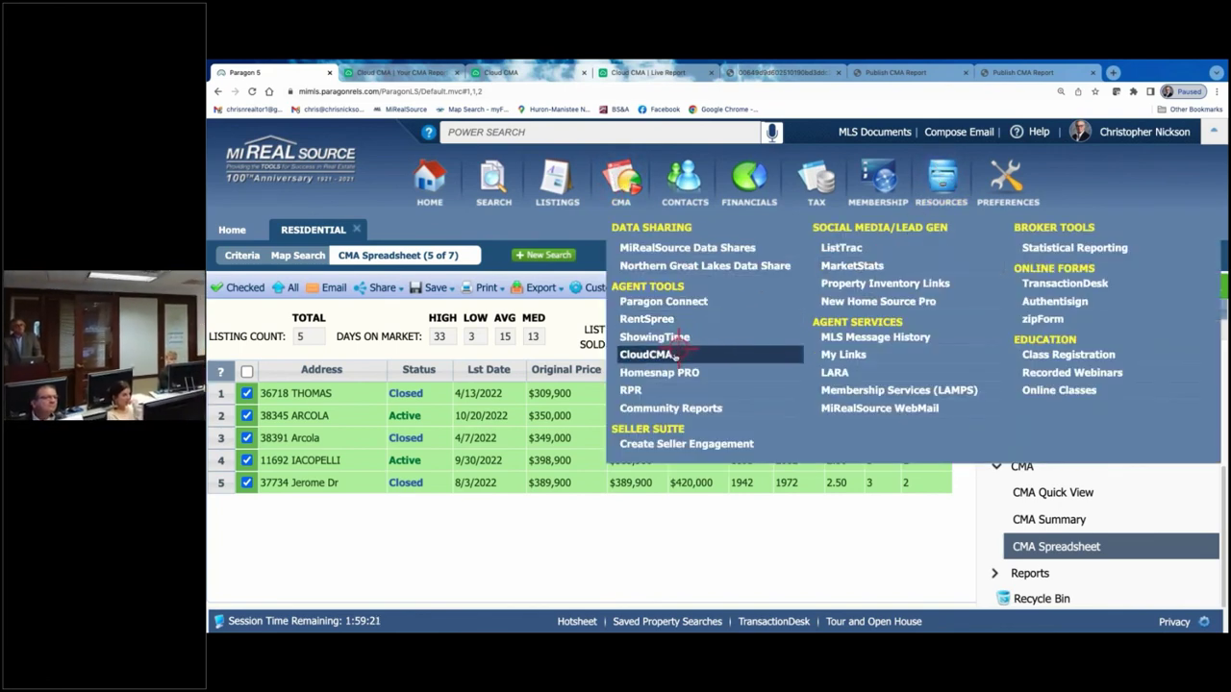
left_click(620, 192)
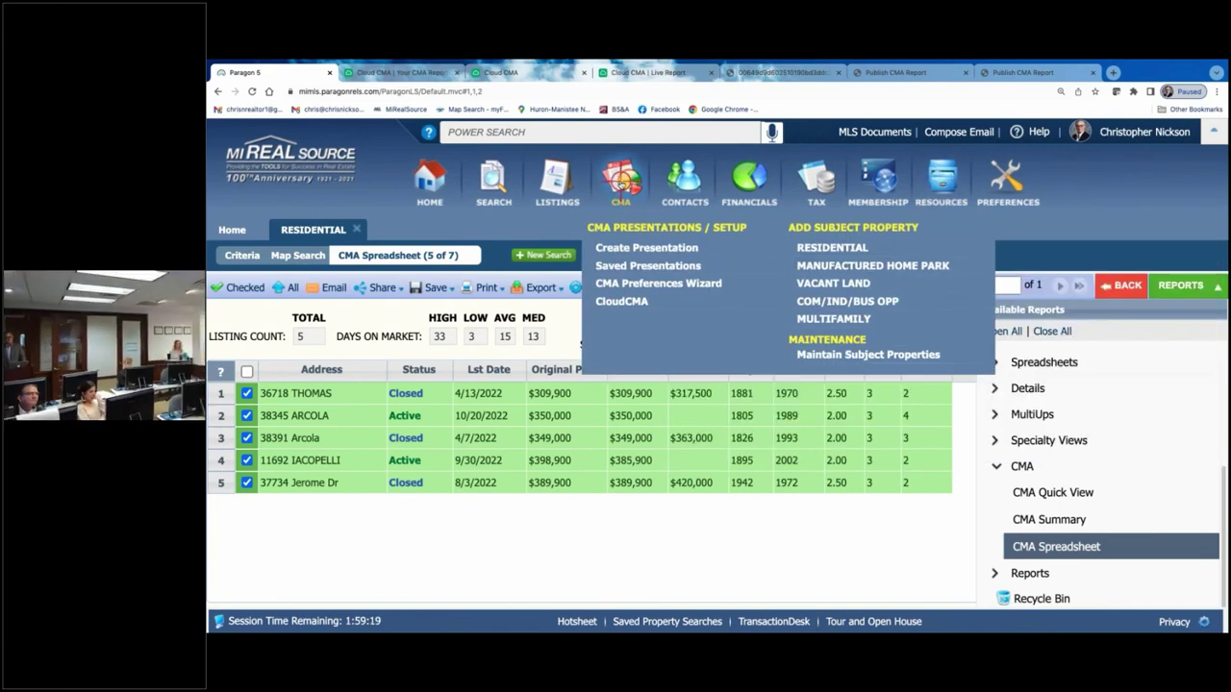
left_click(624, 302)
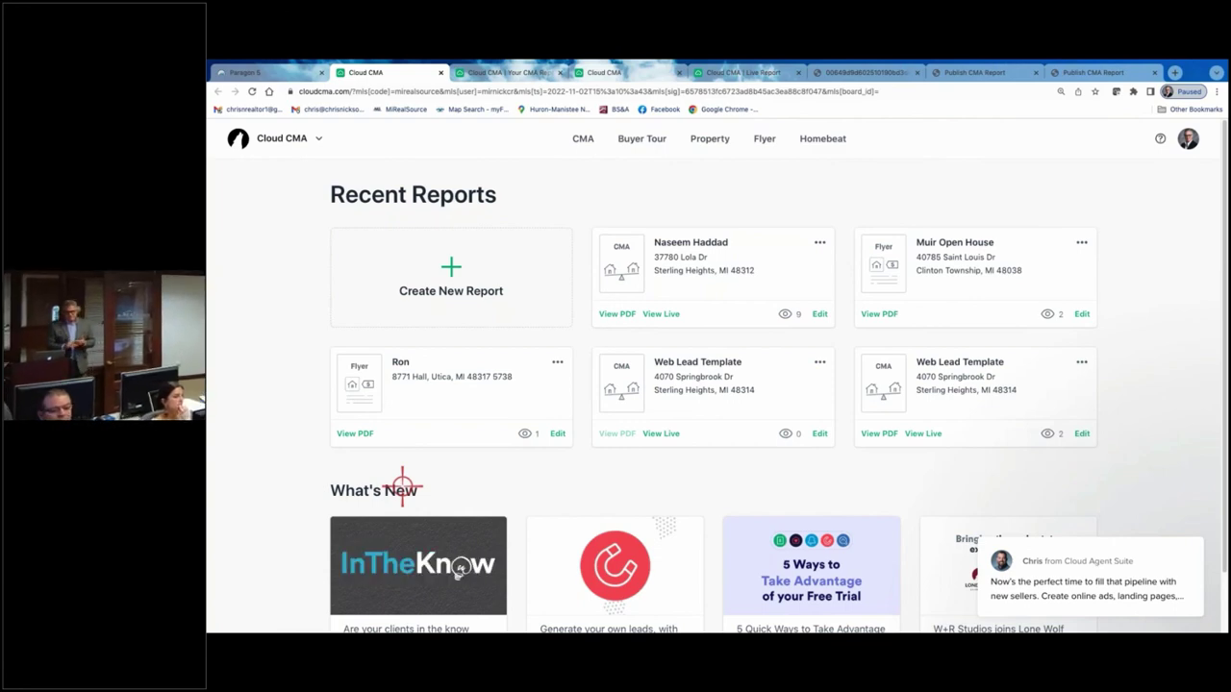
- Save the five-property search under a new name, replacing RESIDENTIAL with the client's CMA name
left_click(299, 73)
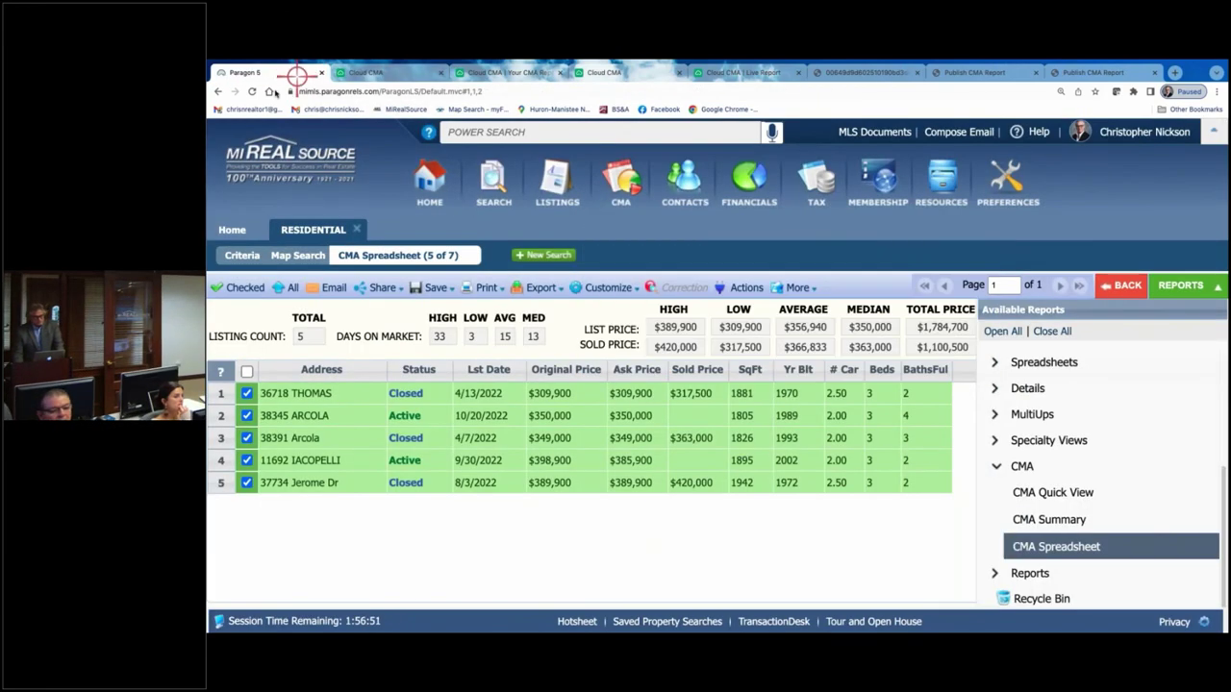
left_click(435, 287)
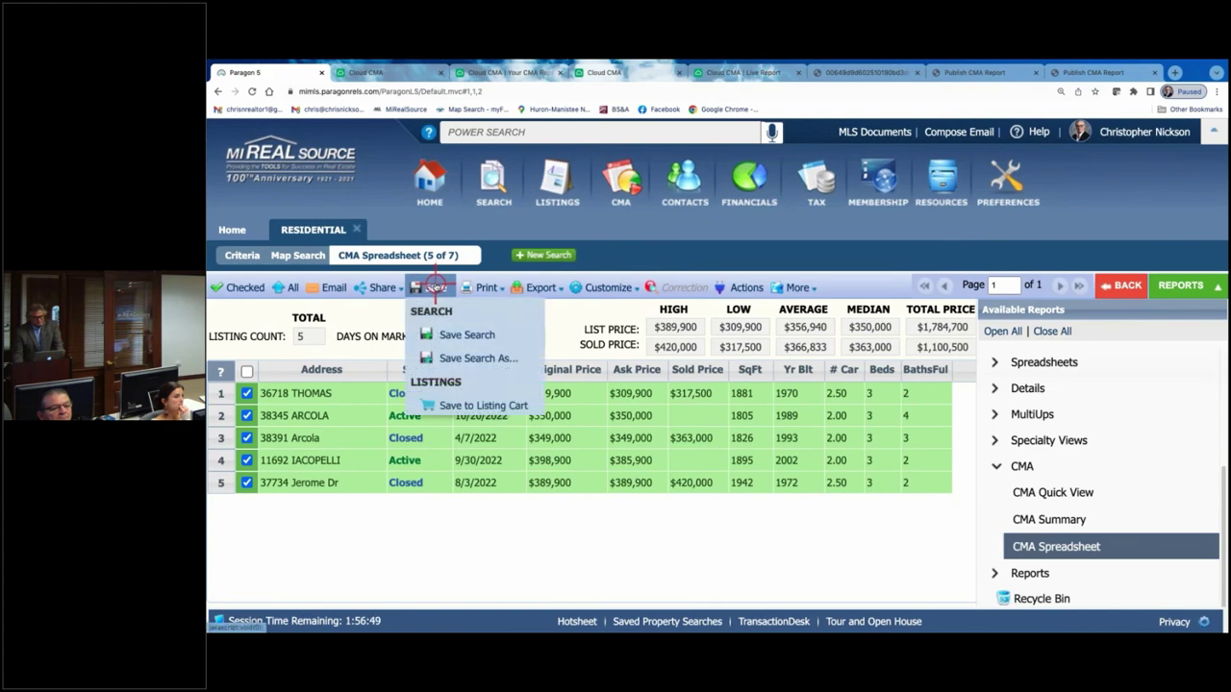
left_click(465, 359)
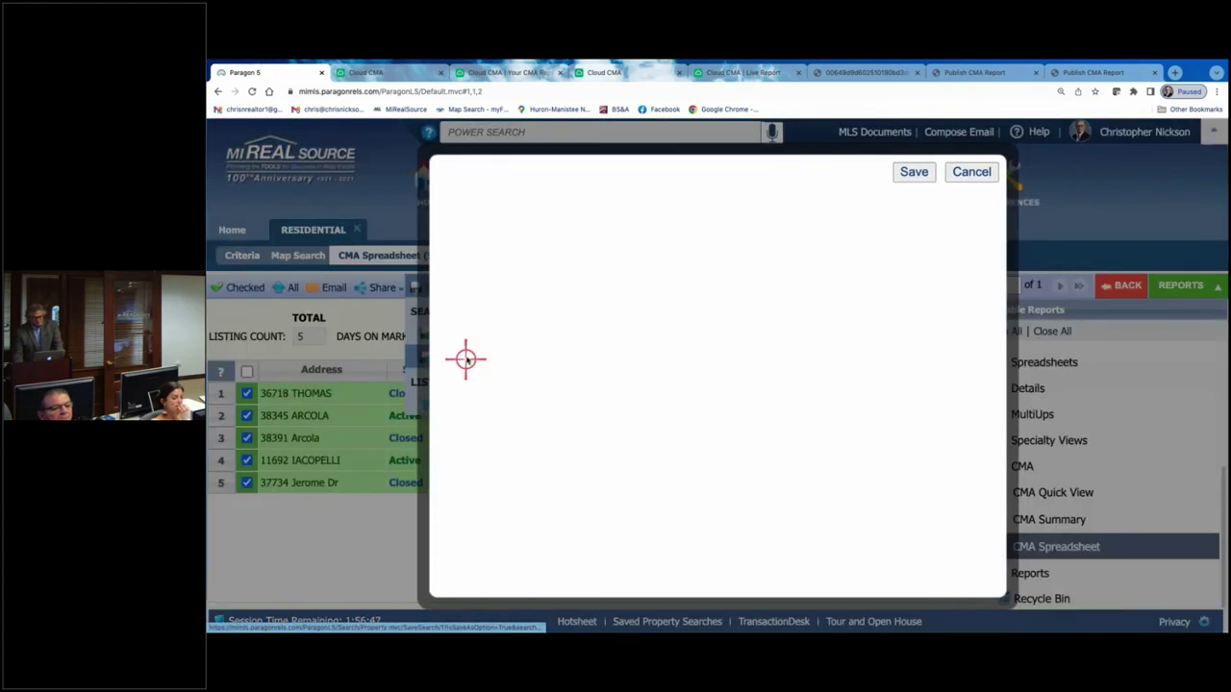
left_click(586, 309)
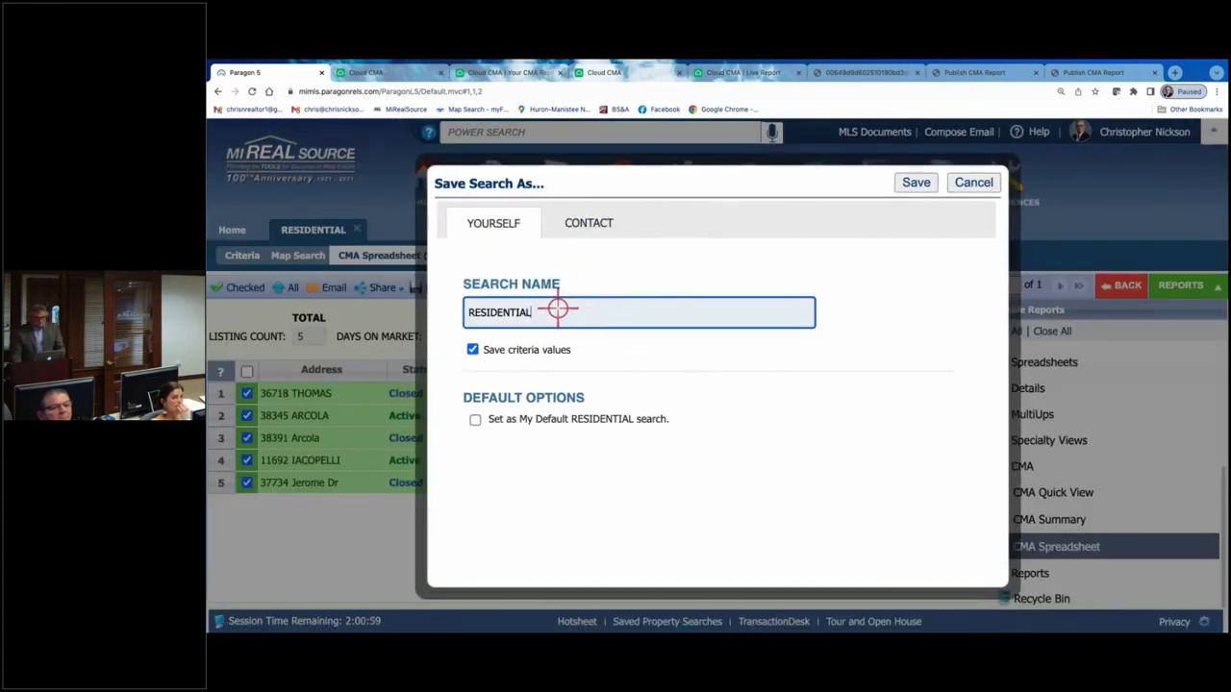
double_click(558, 308)
type("Haddad-CMA 11.2.22")
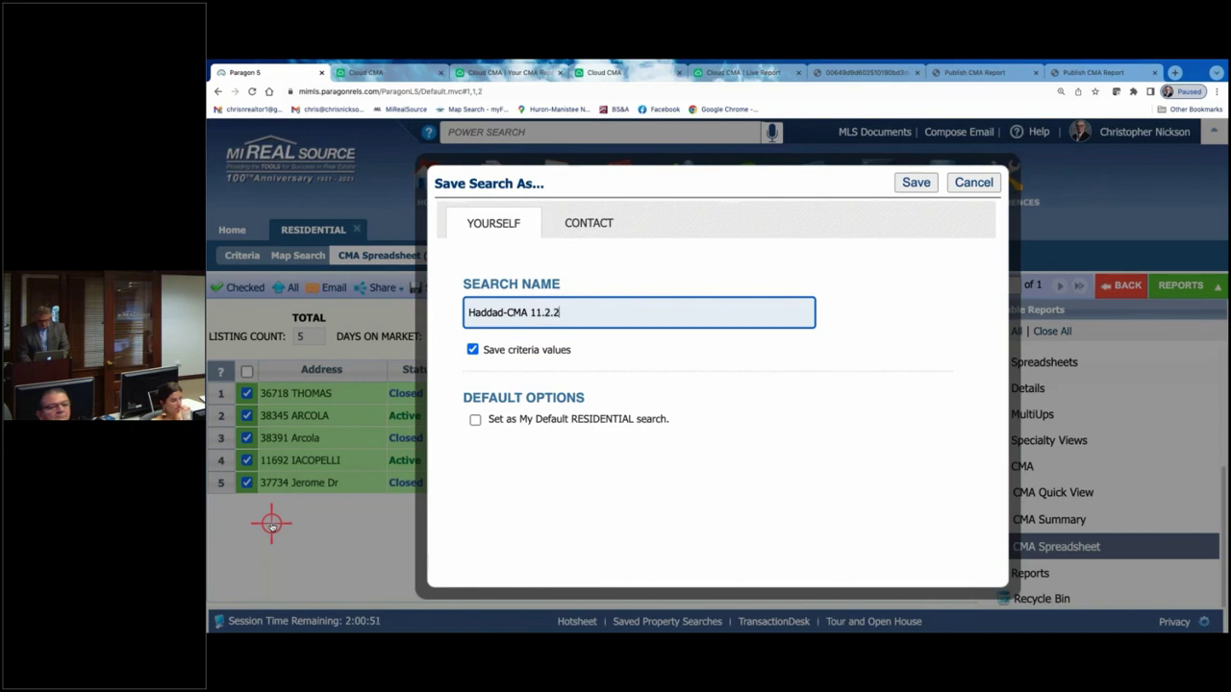
left_click(918, 185)
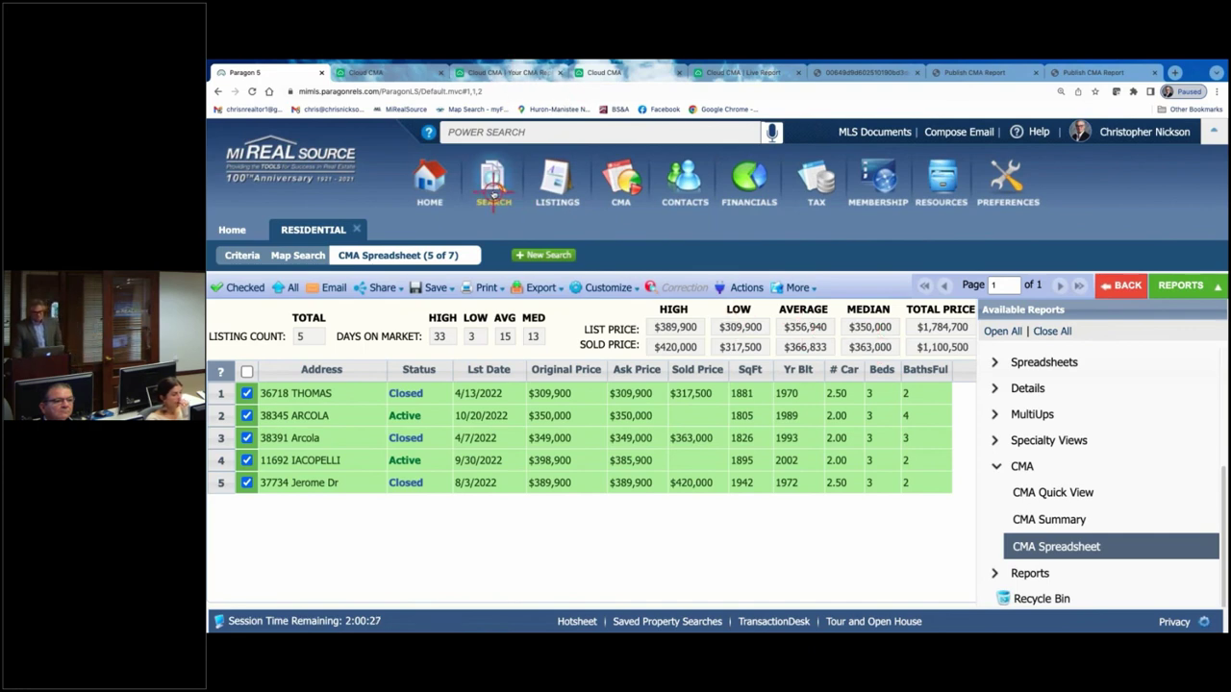
- Confirm the new search in Saved Property Searches, then open MiRealSource's YouTube channel from Home
mouse_move(493, 181)
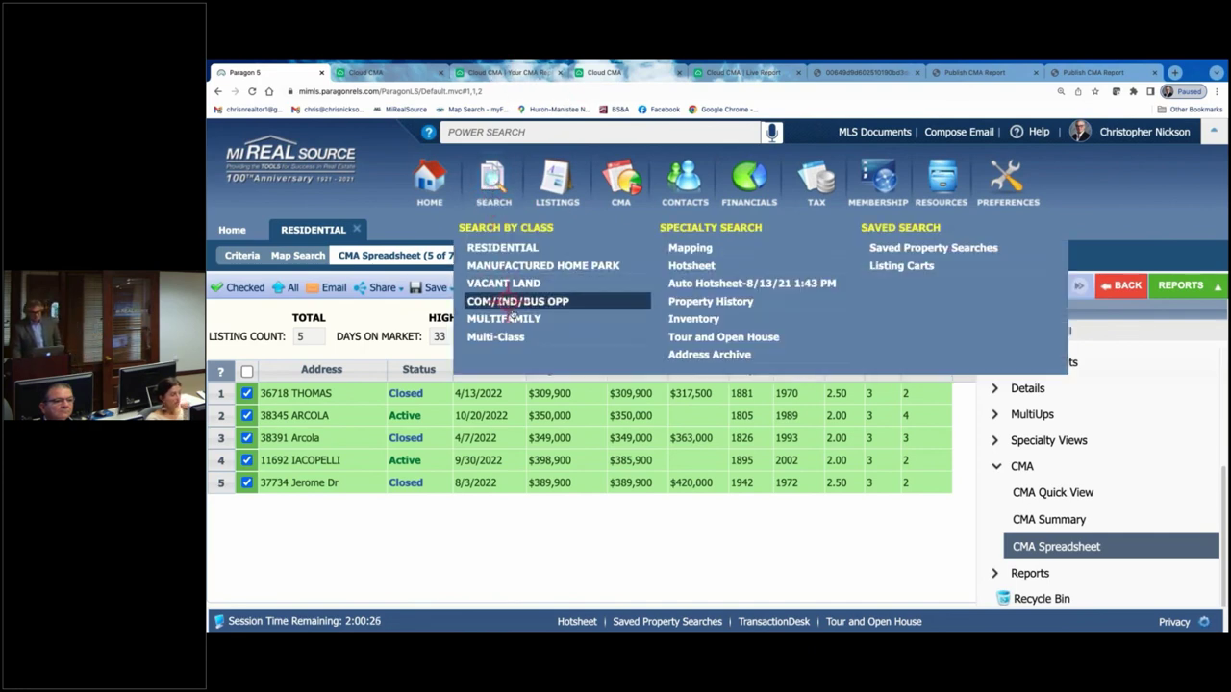
left_click(876, 247)
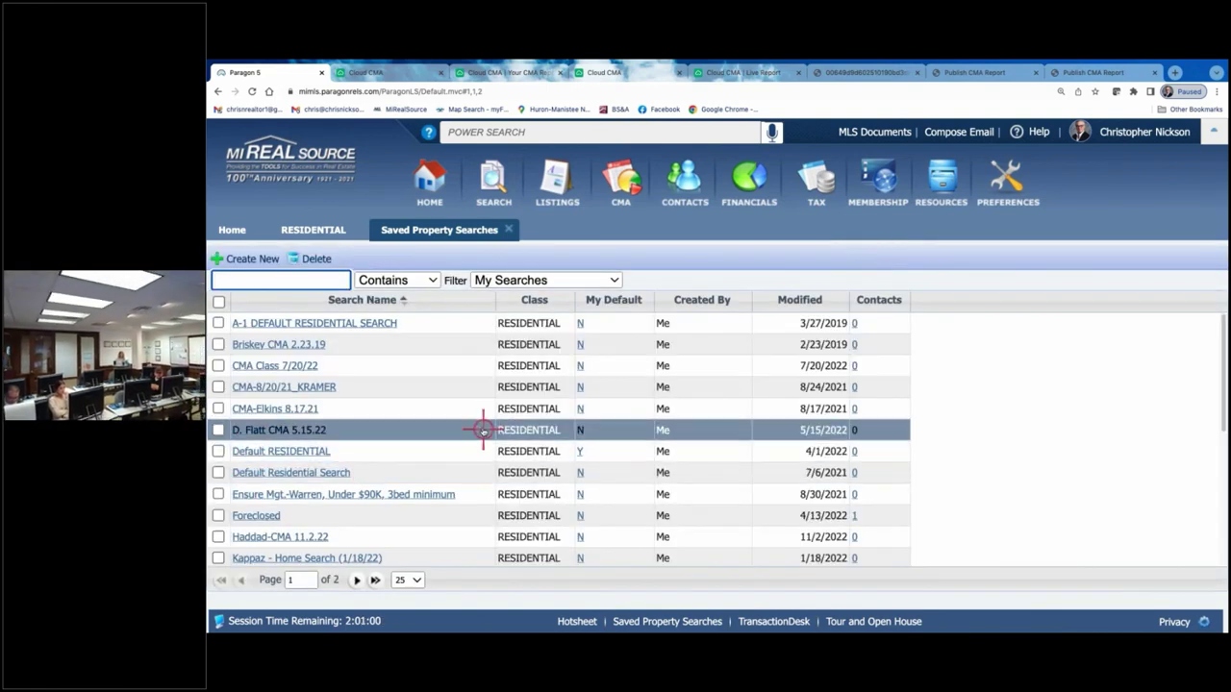
scroll(478, 426, "down", 1)
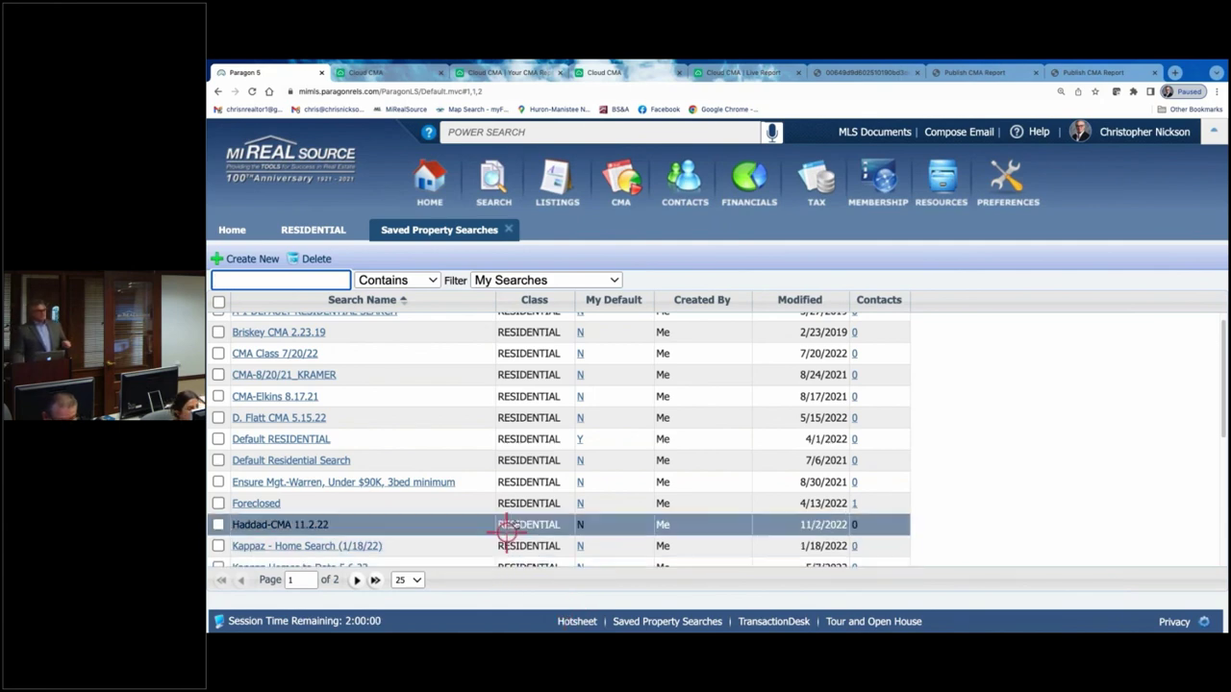
scroll(612, 473, "up", 1)
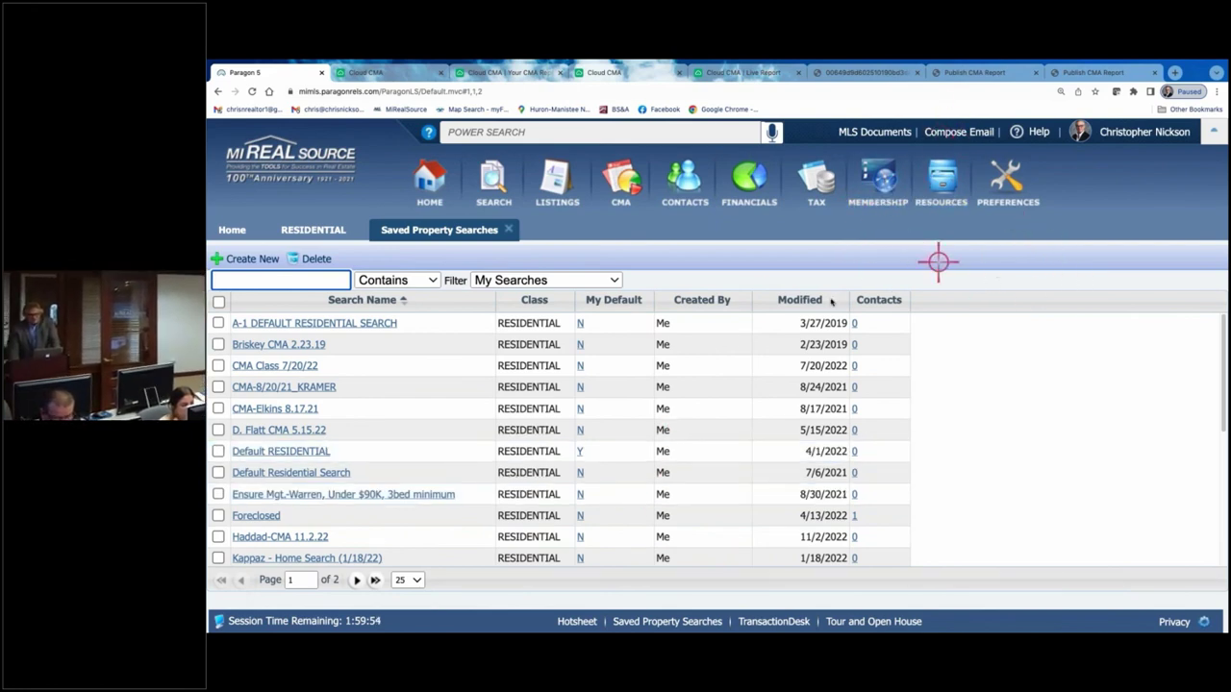
left_click(423, 181)
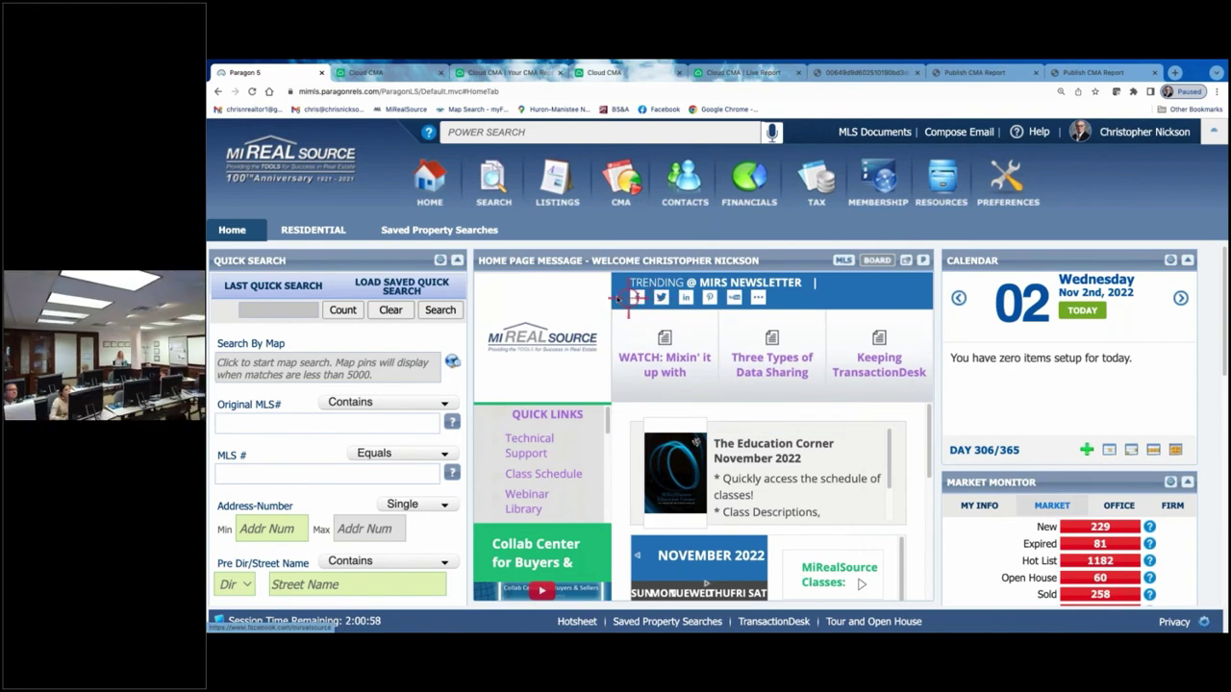
left_click(734, 298)
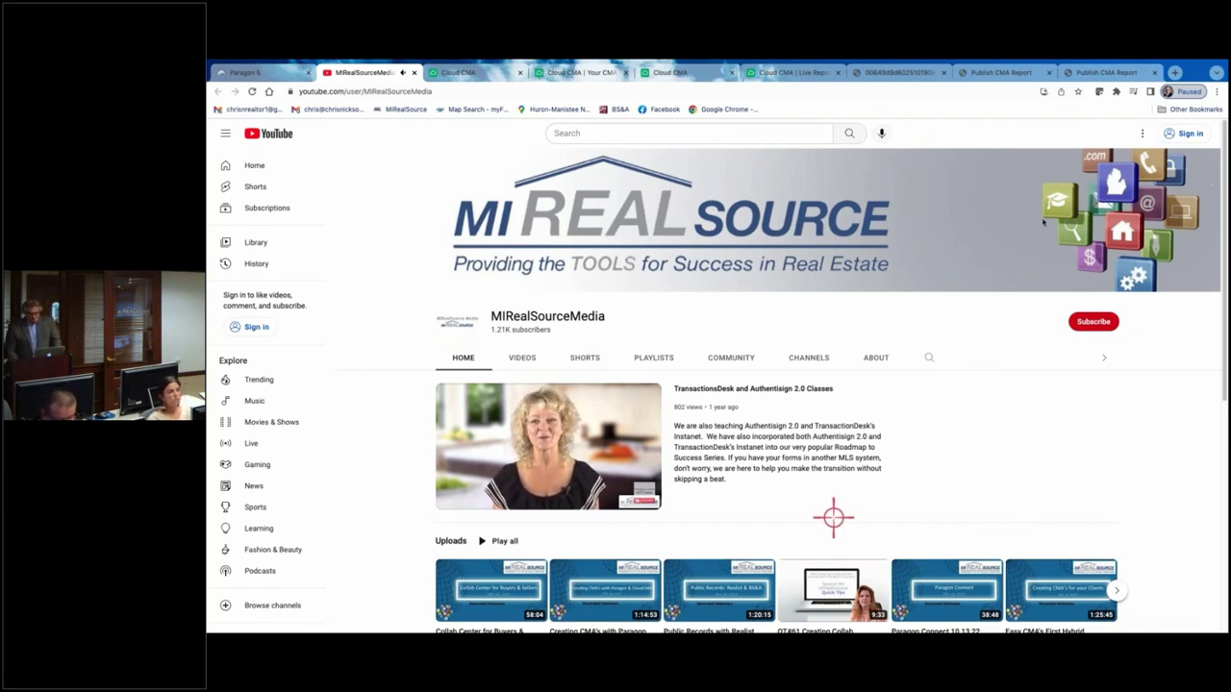
- Play the channel's featured video and briefly revisit the Paragon 5 home page
scroll(877, 318, "down", 3)
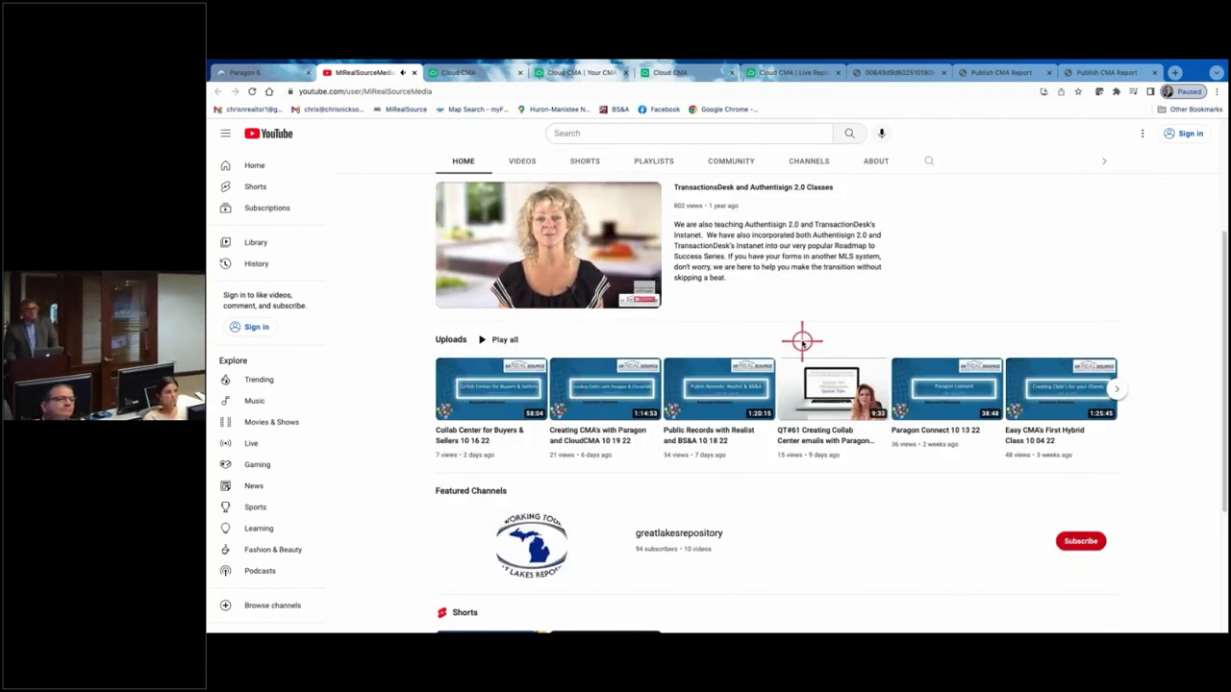
scroll(801, 341, "up", 3)
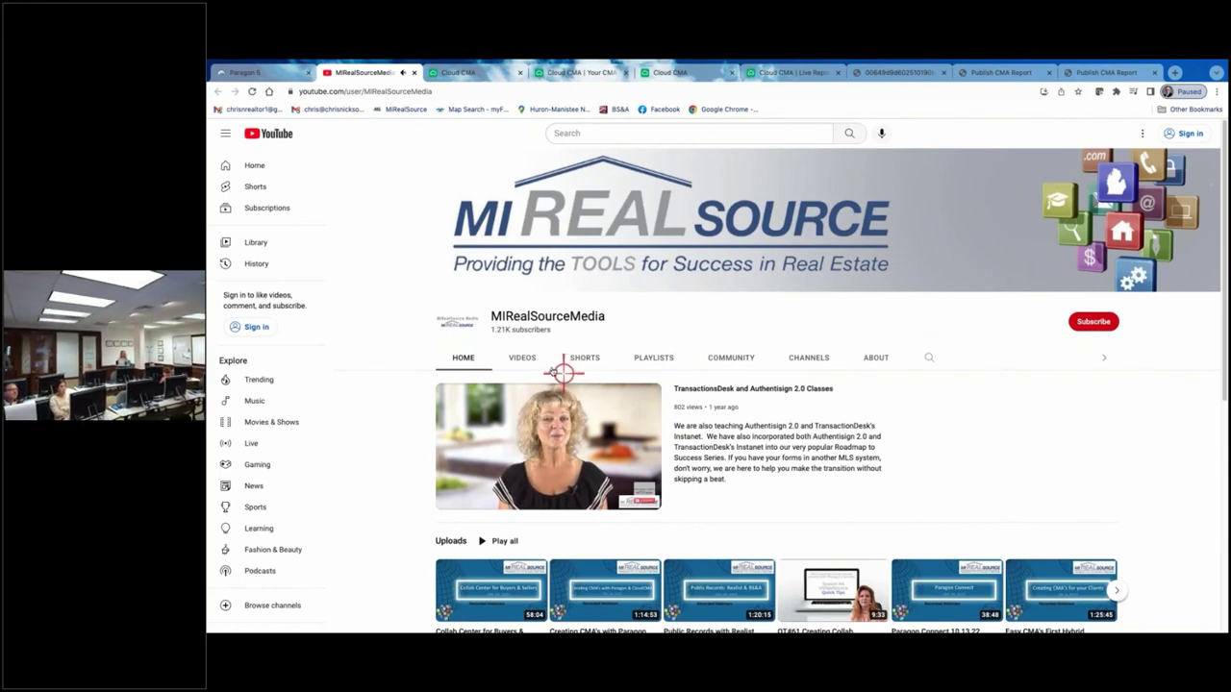
left_click(538, 500)
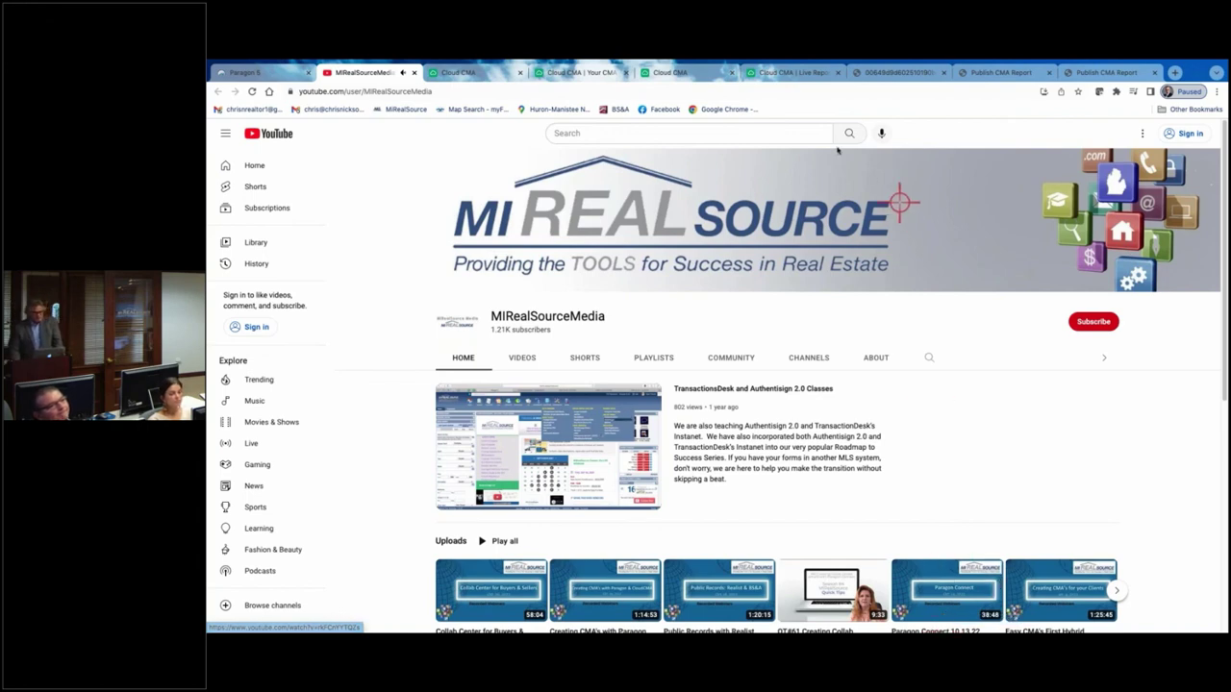
left_click(275, 76)
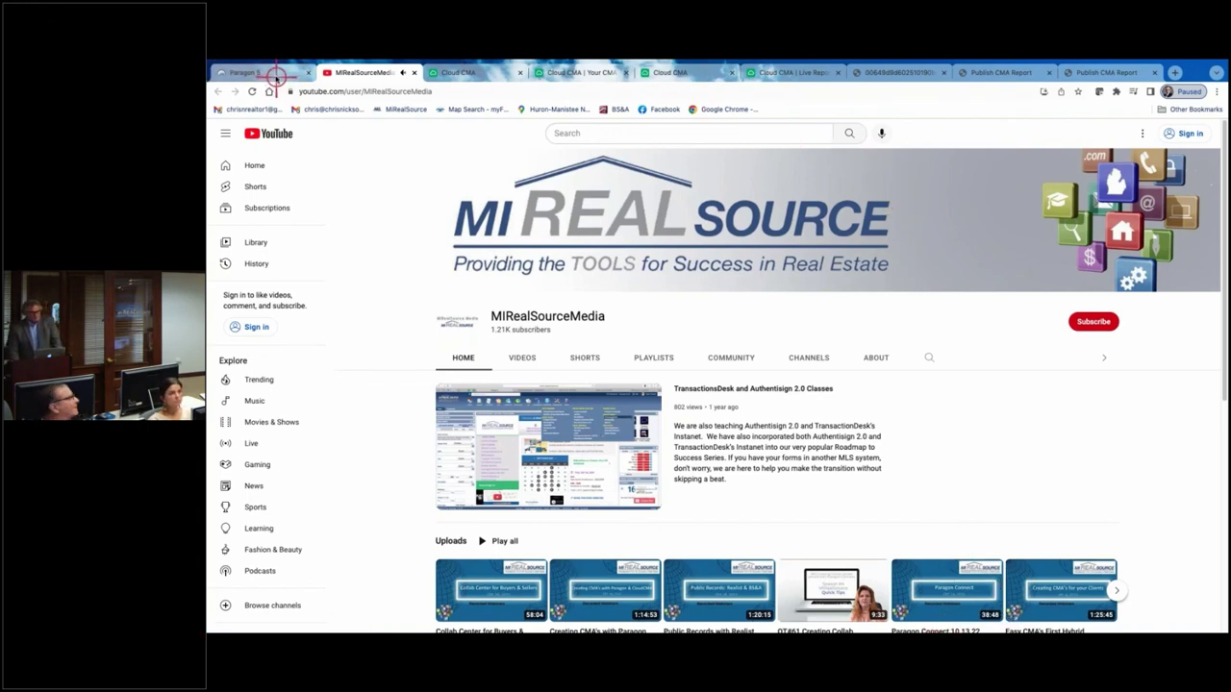
left_click(275, 74)
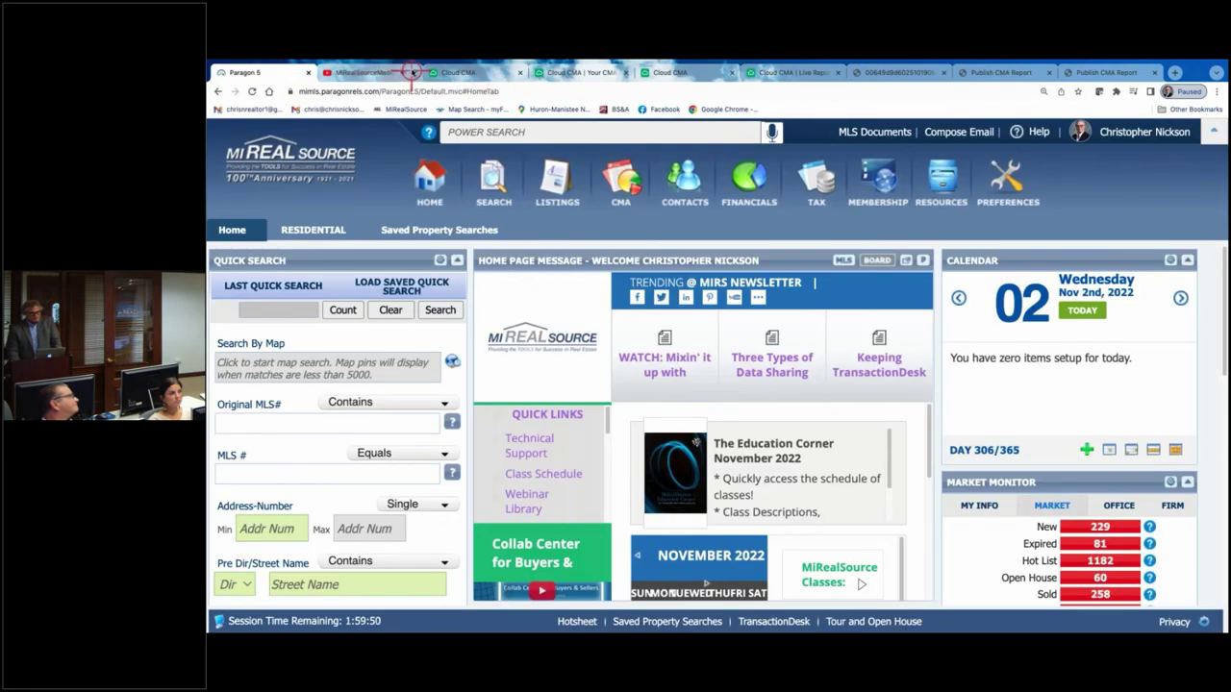
left_click(378, 72)
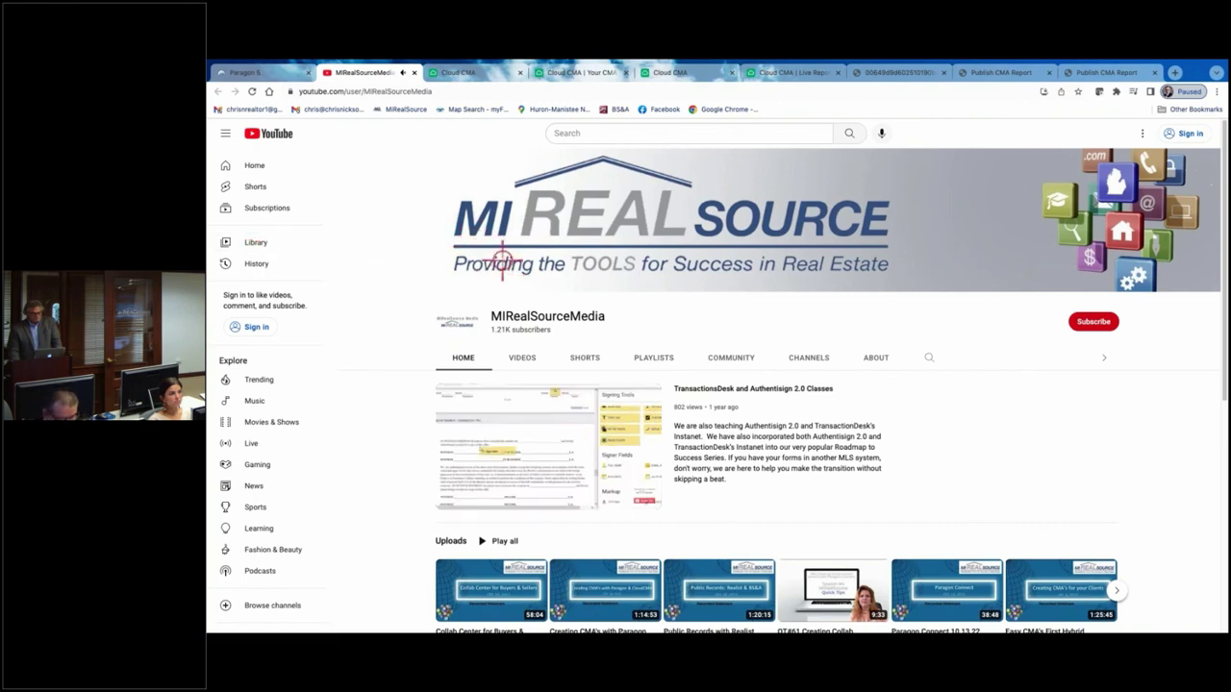
- Show the channel's Playlists page and close the extra Publish CMA Report tab
scroll(561, 426, "down", 1)
scroll(561, 426, "up", 1)
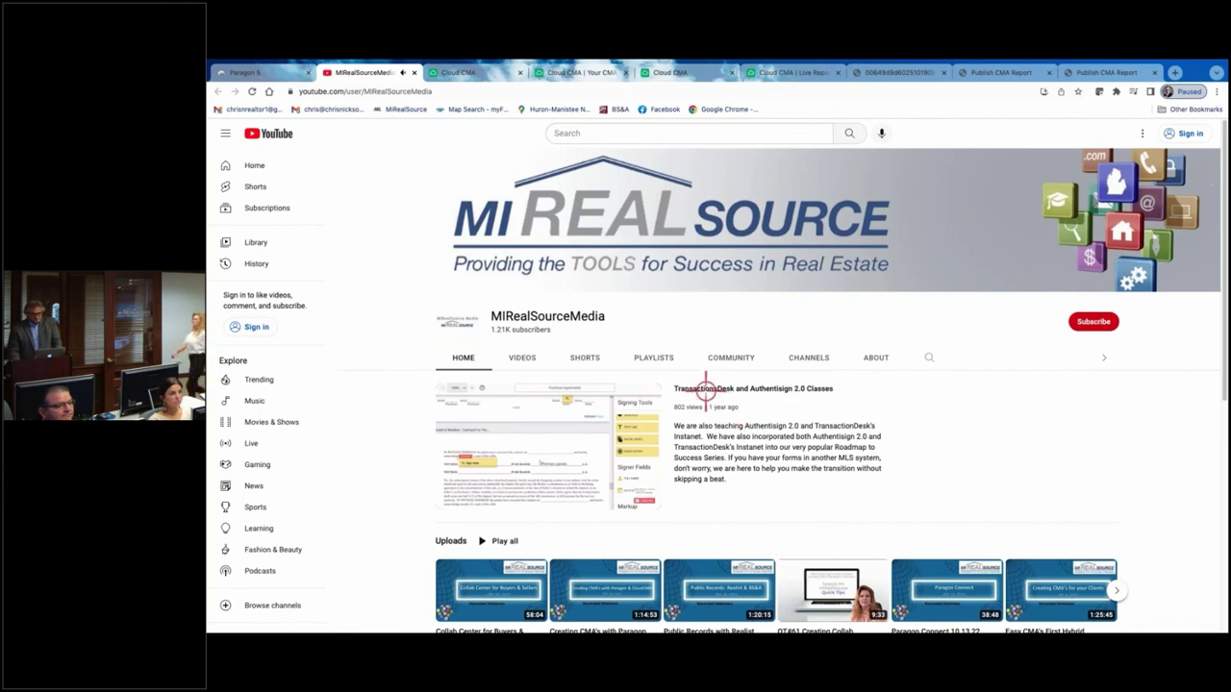
left_click(652, 356)
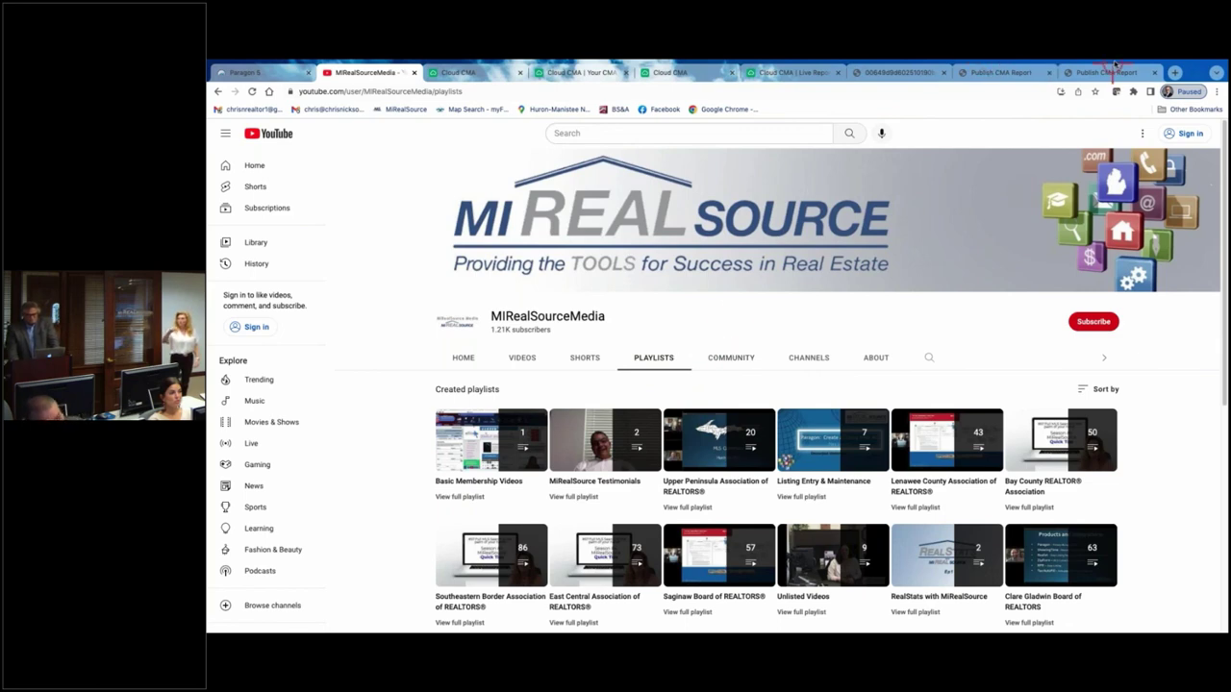
left_click(1158, 72)
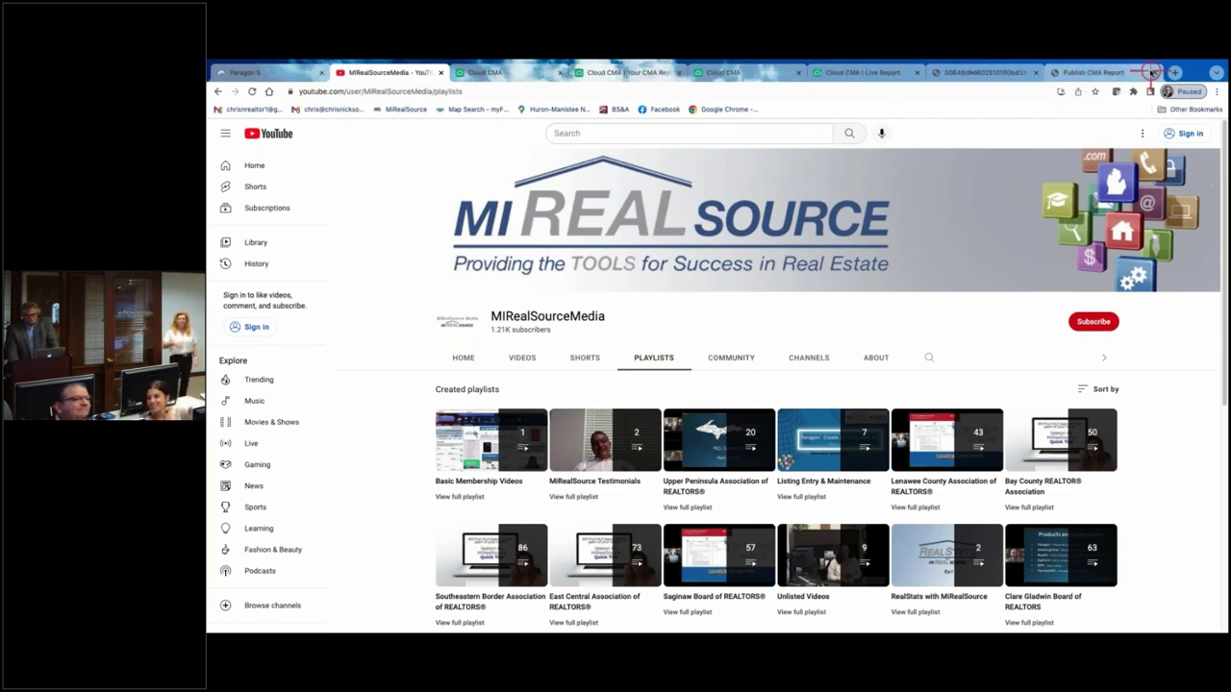
- Close the Publish CMA Report, PDF, live report, presentation and Your CMA Report tabs
left_click(1087, 72)
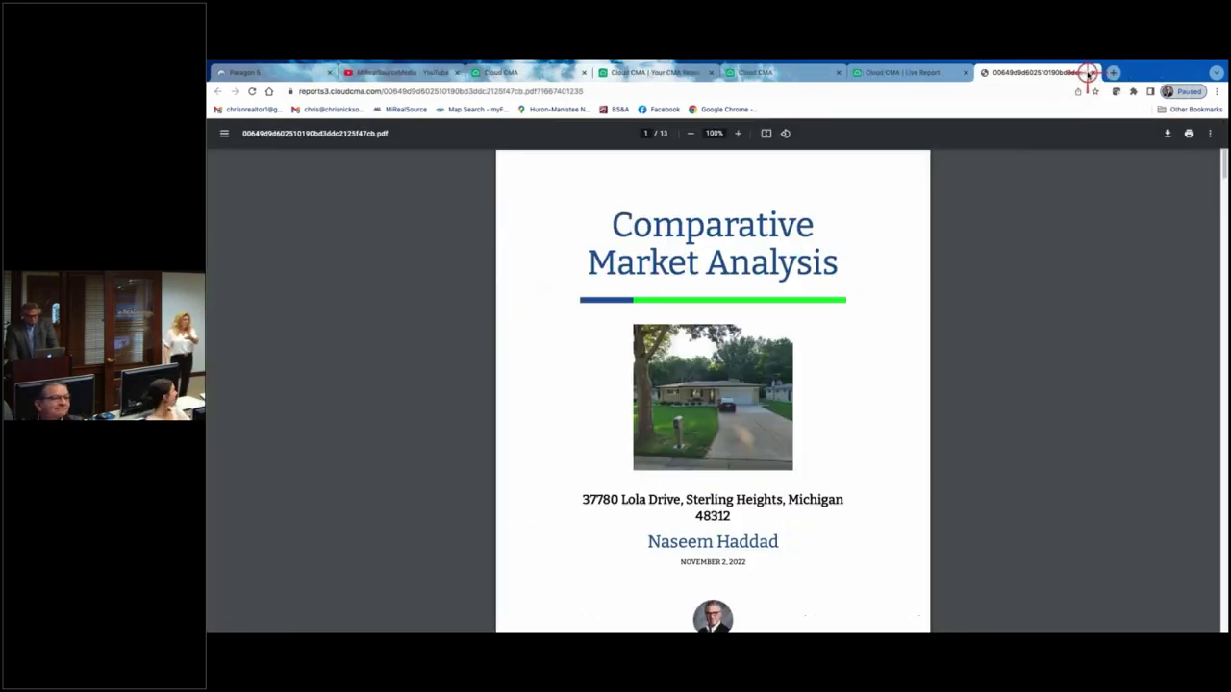
left_click(1092, 72)
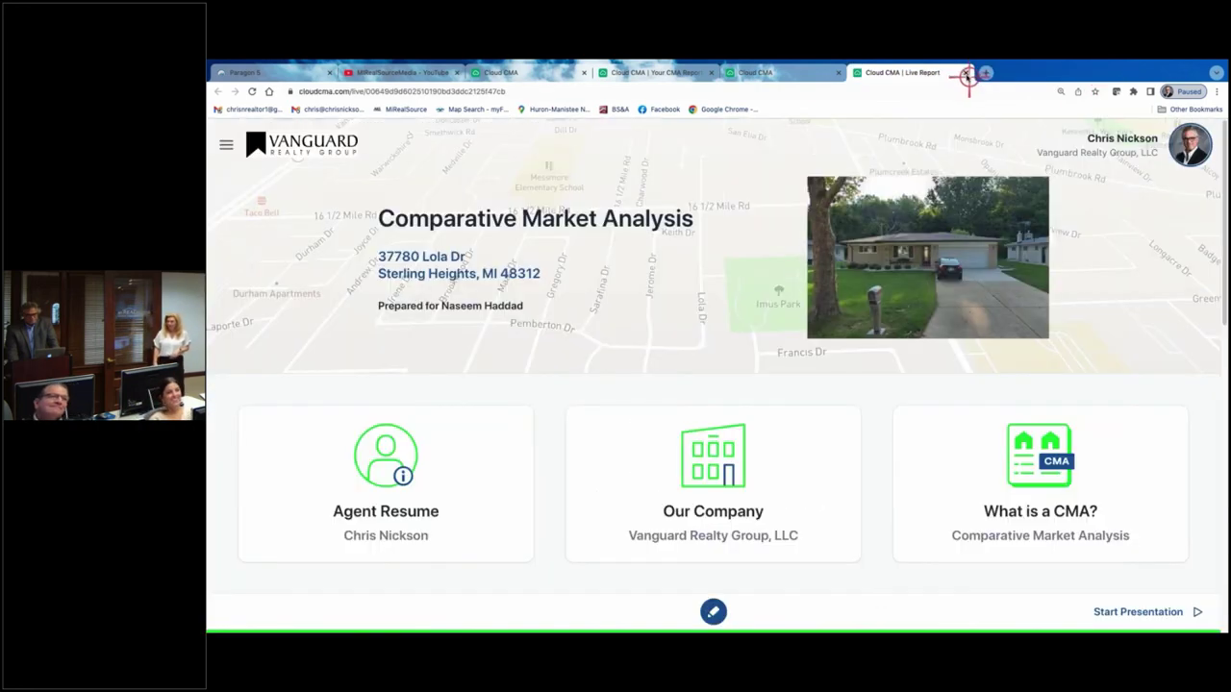
left_click(965, 73)
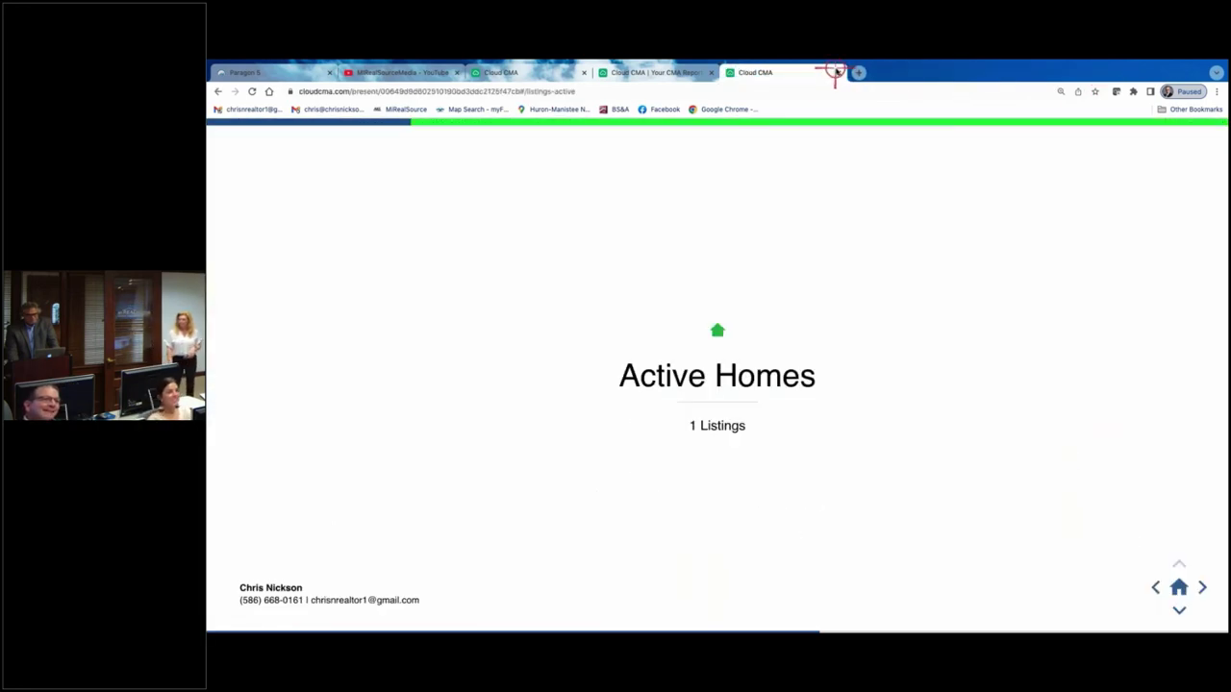
left_click(838, 73)
left_click(712, 72)
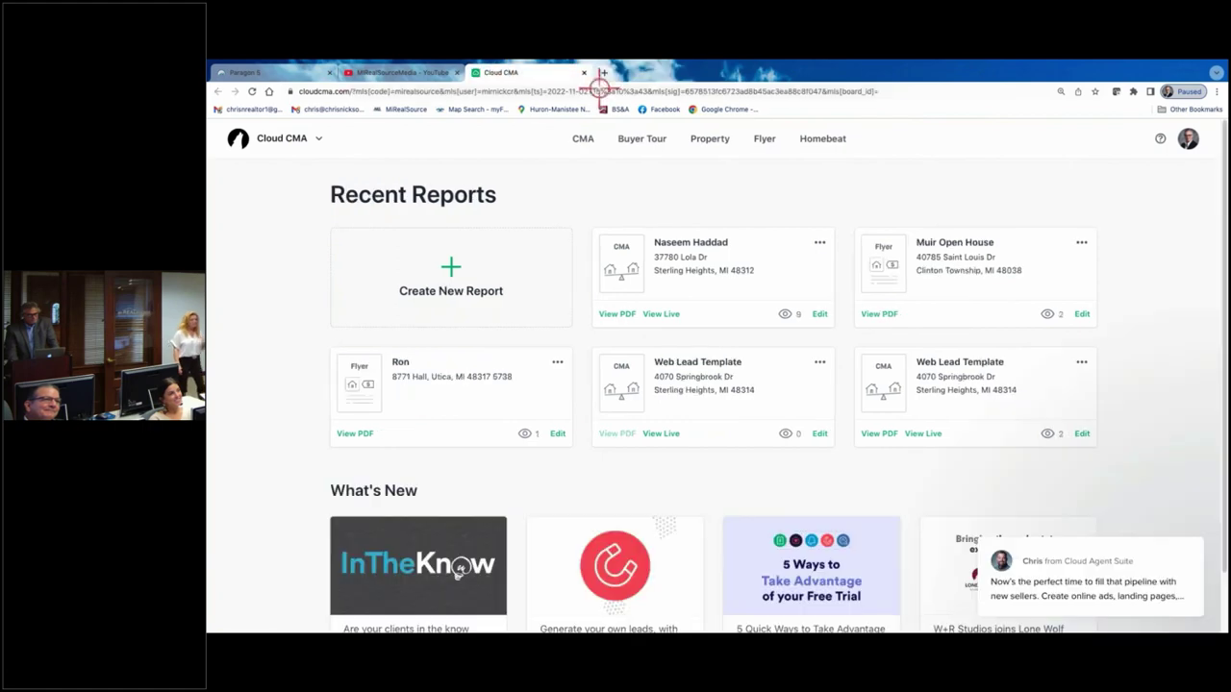
- Scroll through the MiRealSourceMedia YouTube playlists
left_click(402, 75)
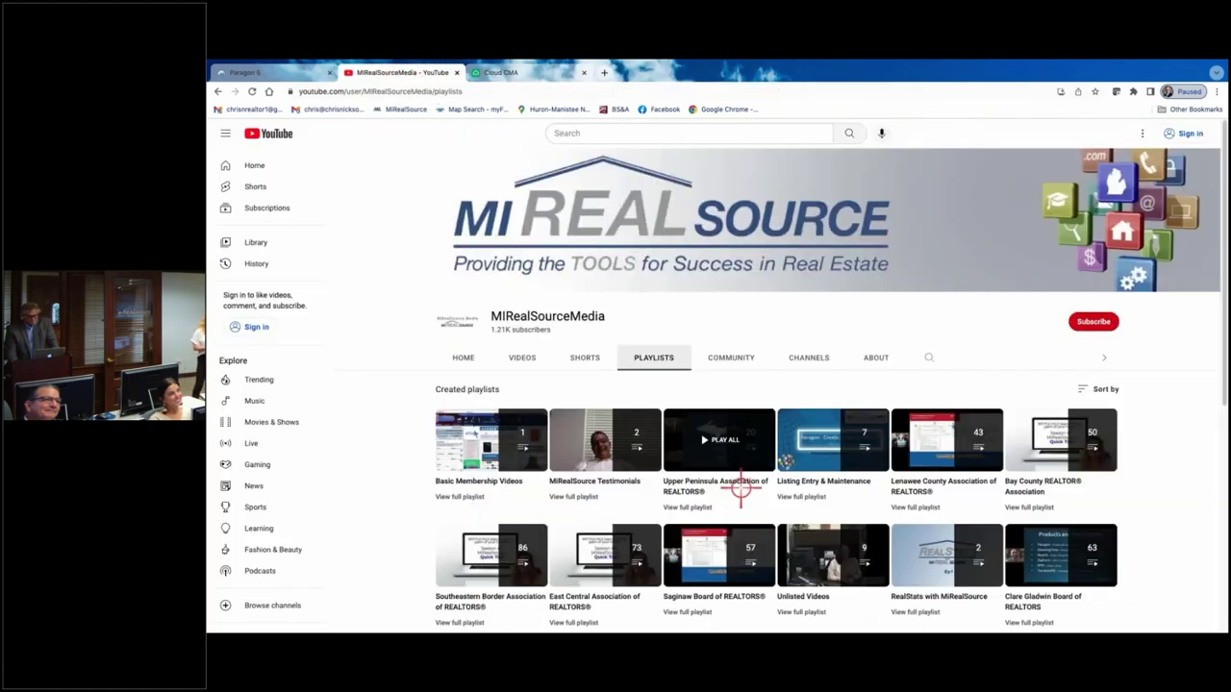
scroll(729, 469, "down", 5)
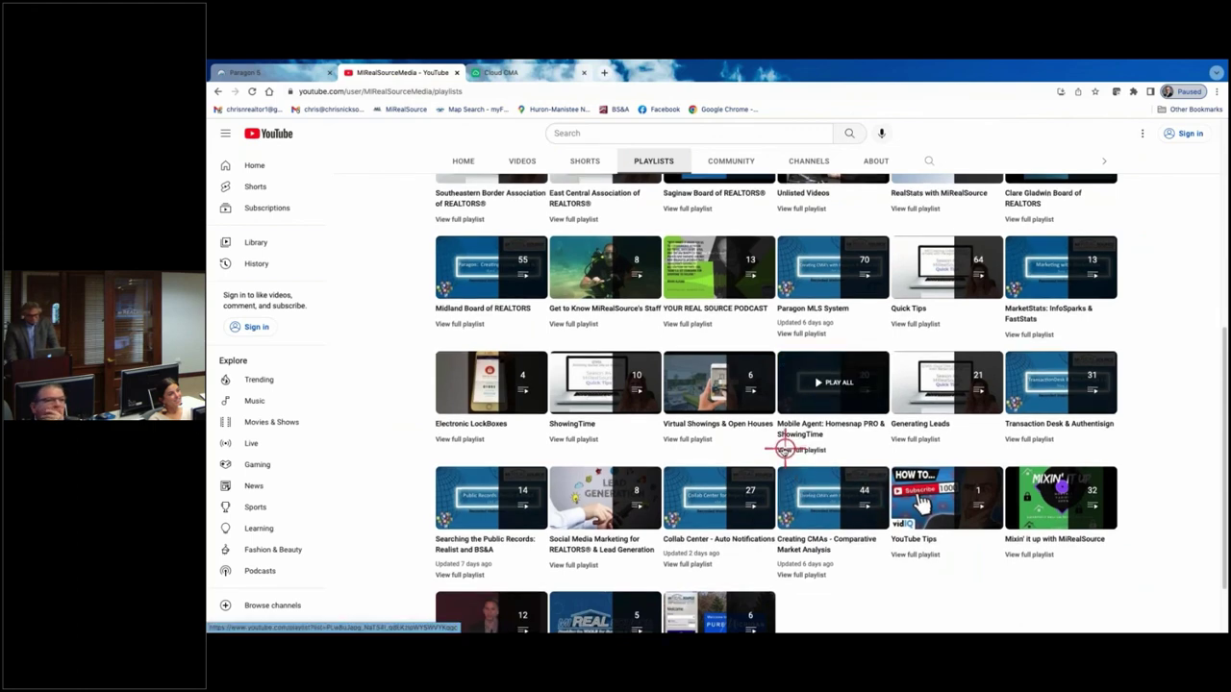
scroll(783, 450, "down", 2)
scroll(784, 450, "up", 8)
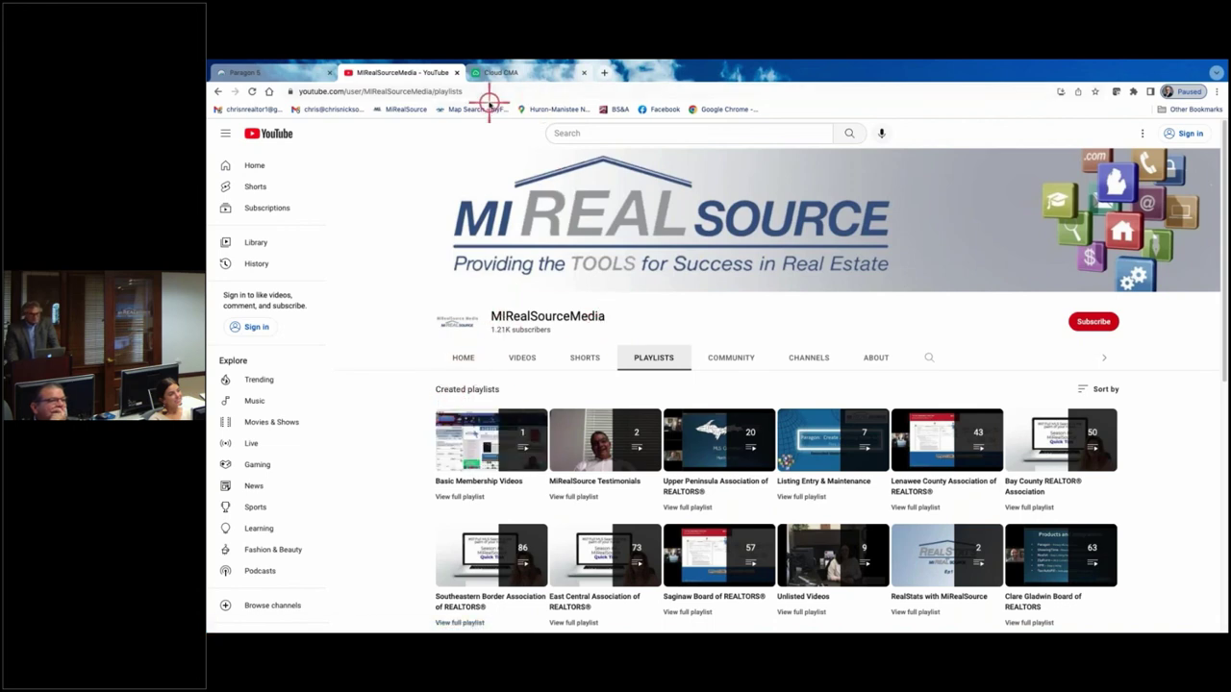
- Return to the Paragon 5 home page and scroll down its Quick Links panel
left_click(292, 72)
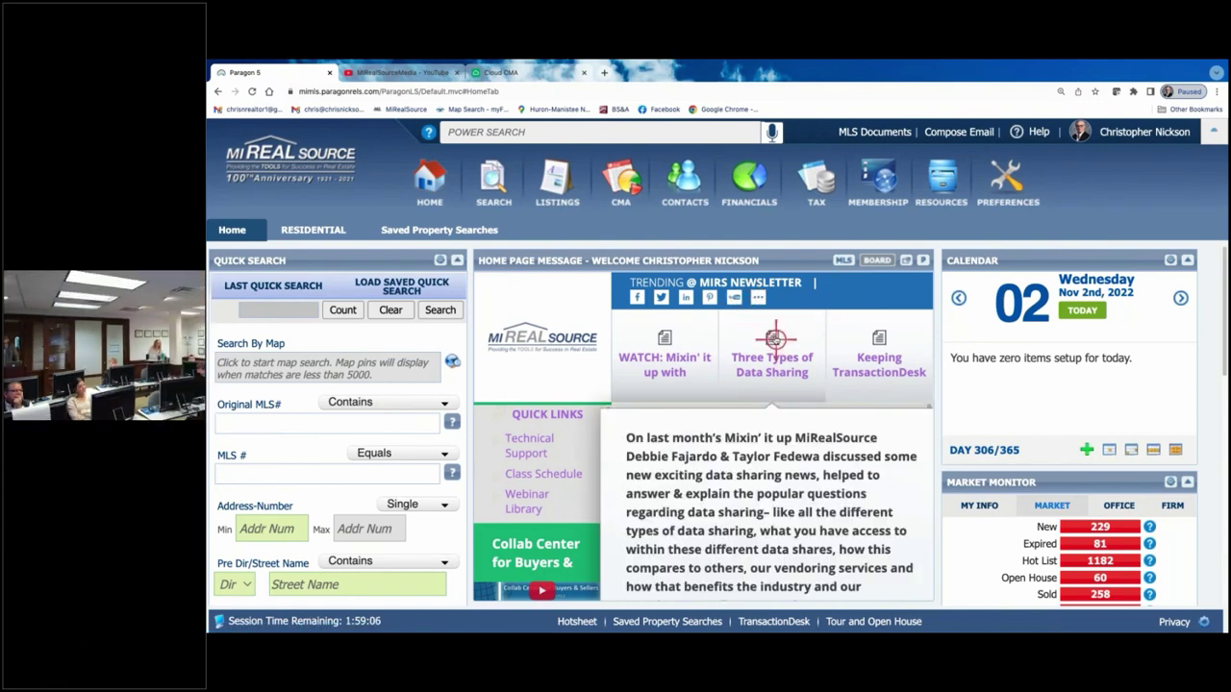
scroll(522, 440, "down", 1)
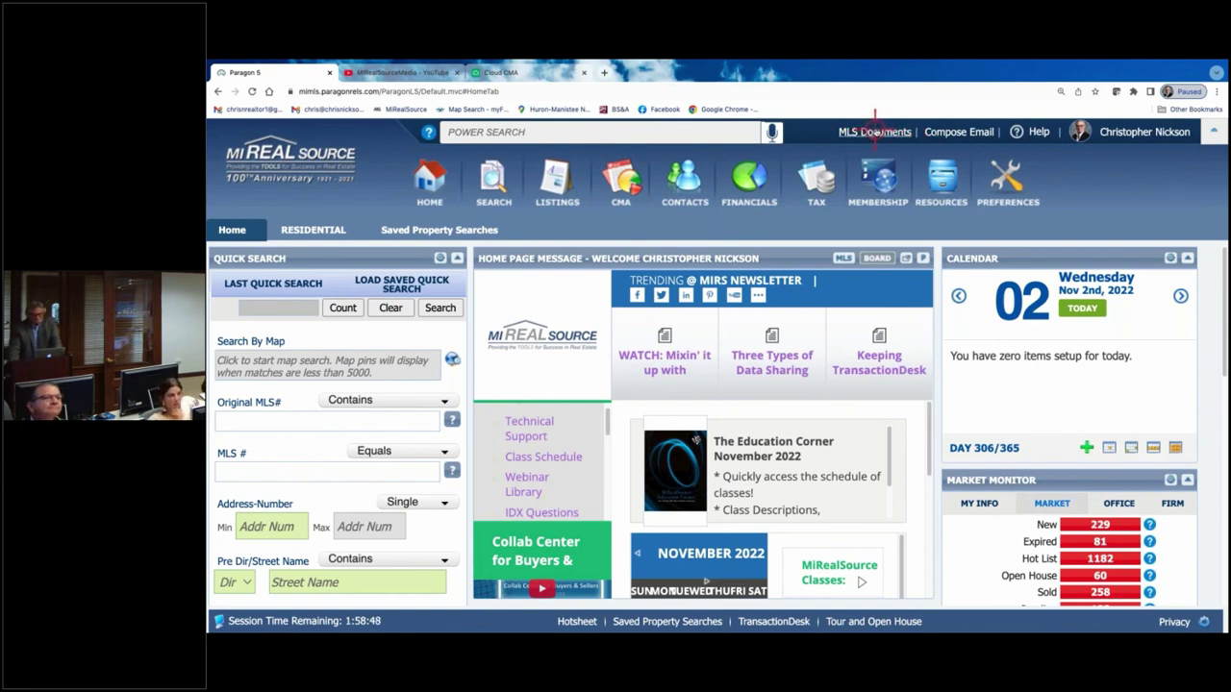
- Open MLS Documents, enter the MIRS Education folder, and scroll through its PDF handouts
left_click(875, 131)
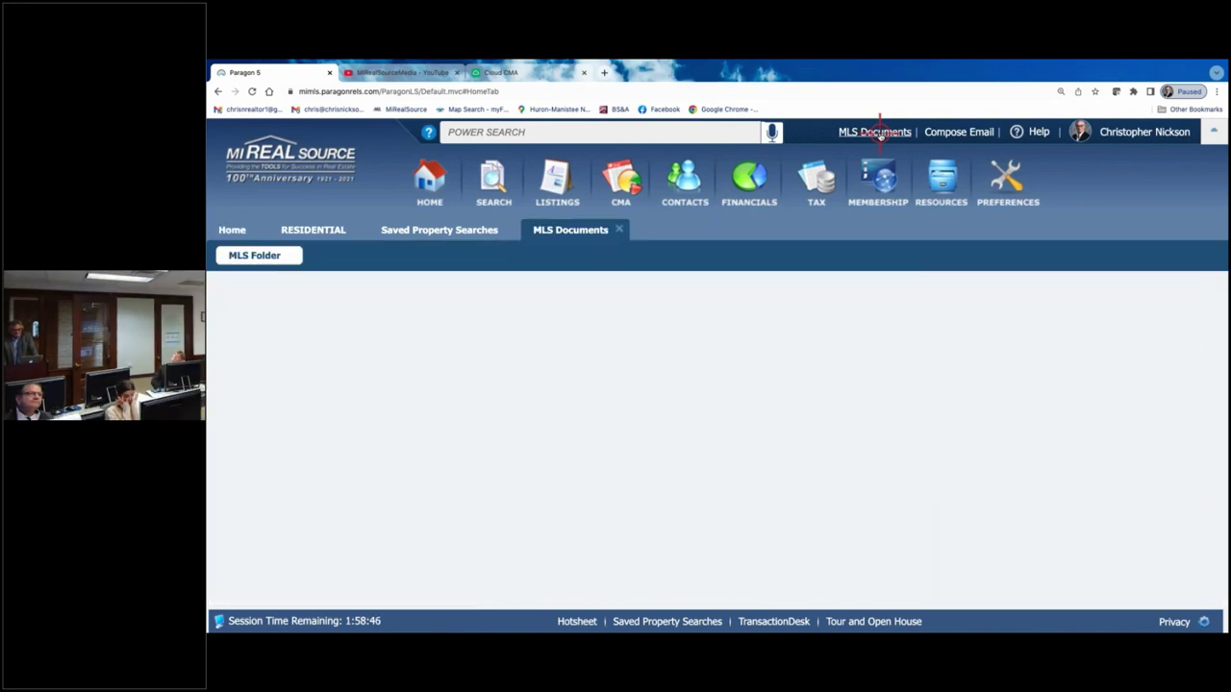
scroll(685, 454, "down", 1)
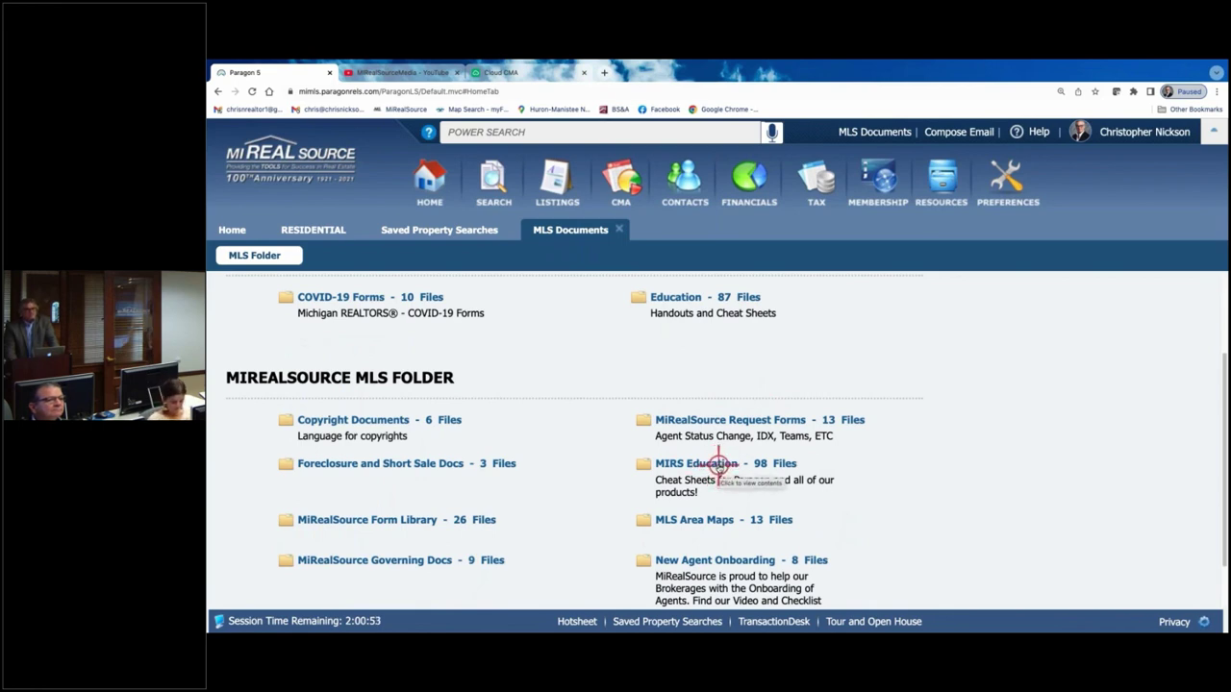
left_click(719, 467)
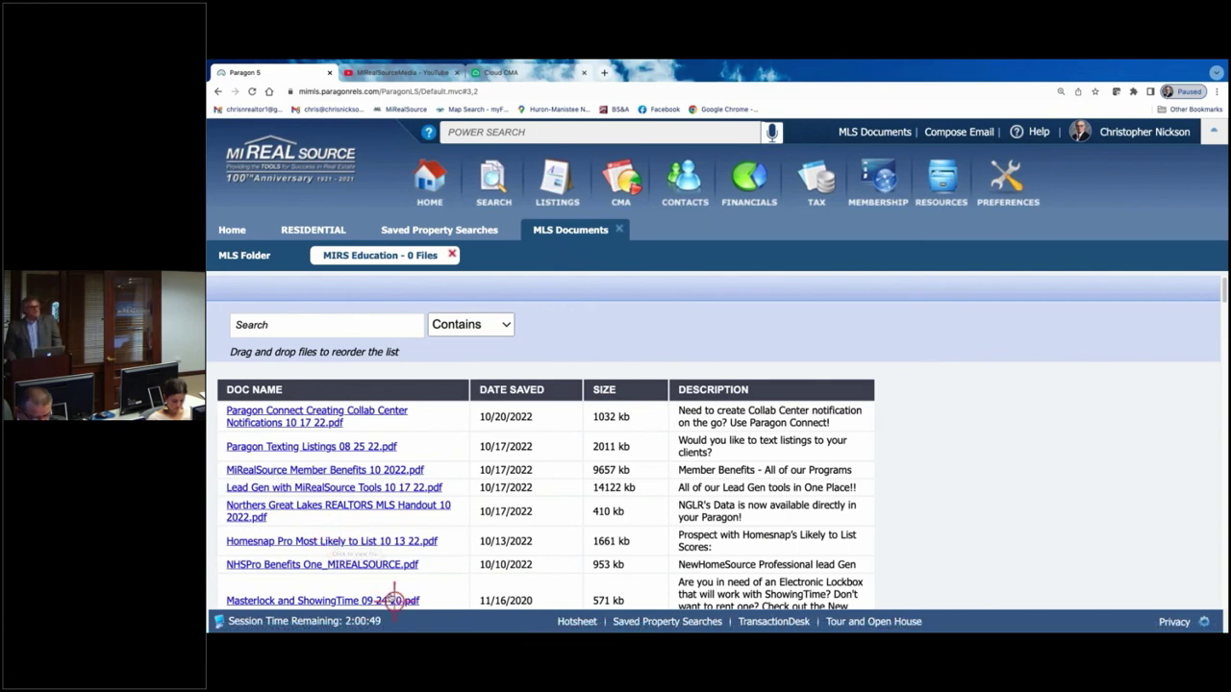
scroll(371, 565, "down", 5)
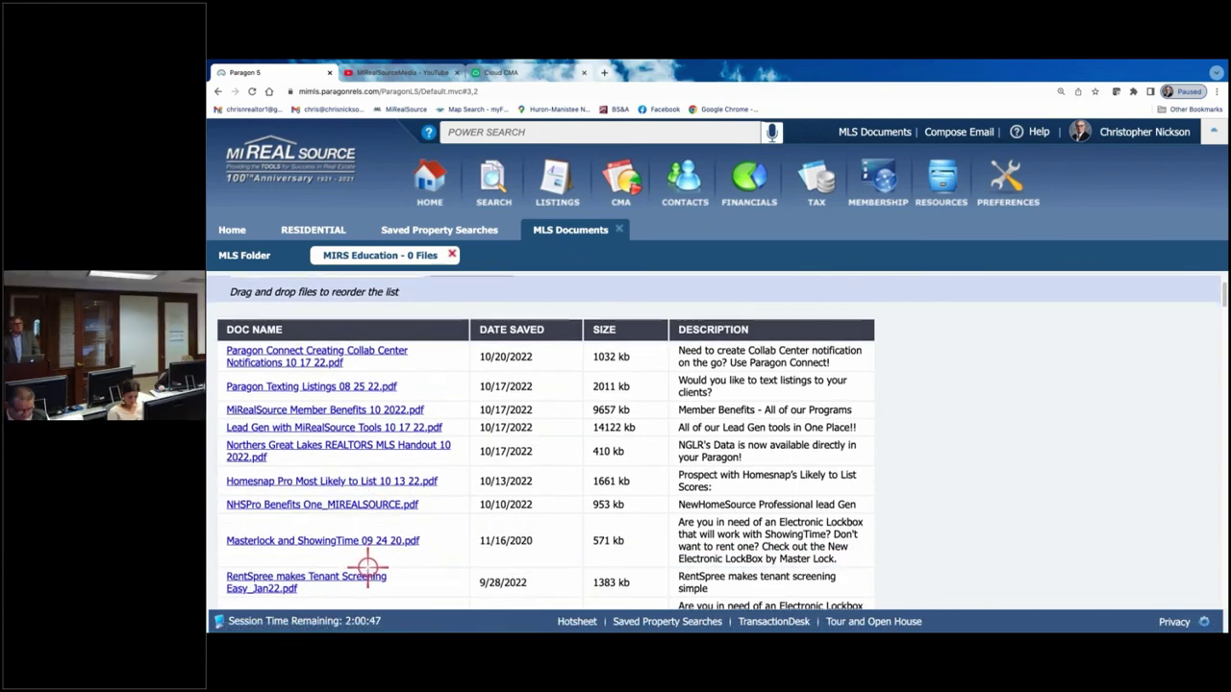
scroll(366, 564, "down", 4)
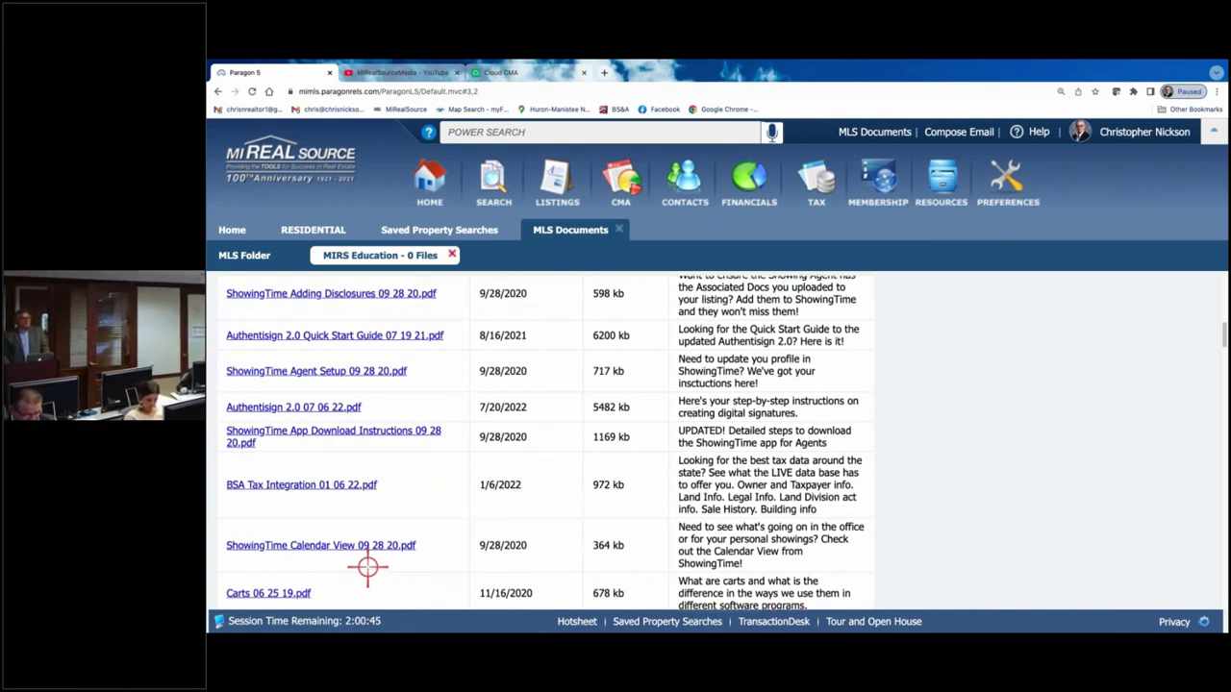
scroll(367, 564, "up", 9)
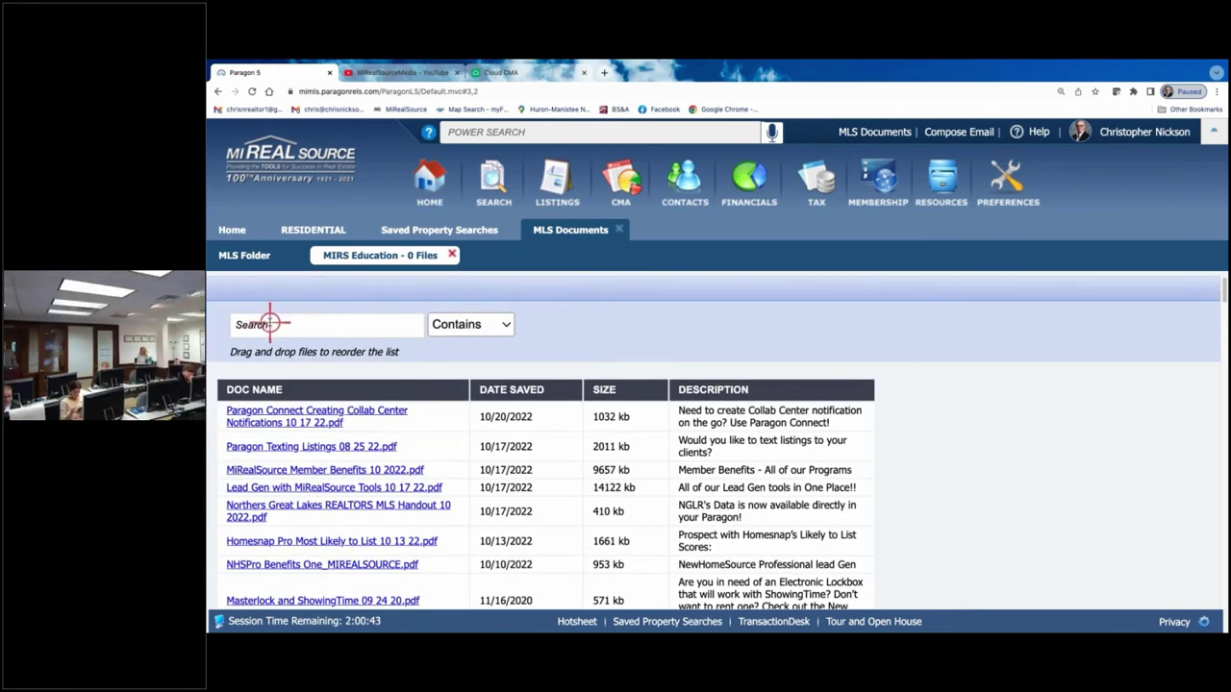
- Search the MIRS Education documents for 'cma' to list the Cloud CMA handouts
left_click(270, 323)
type("c")
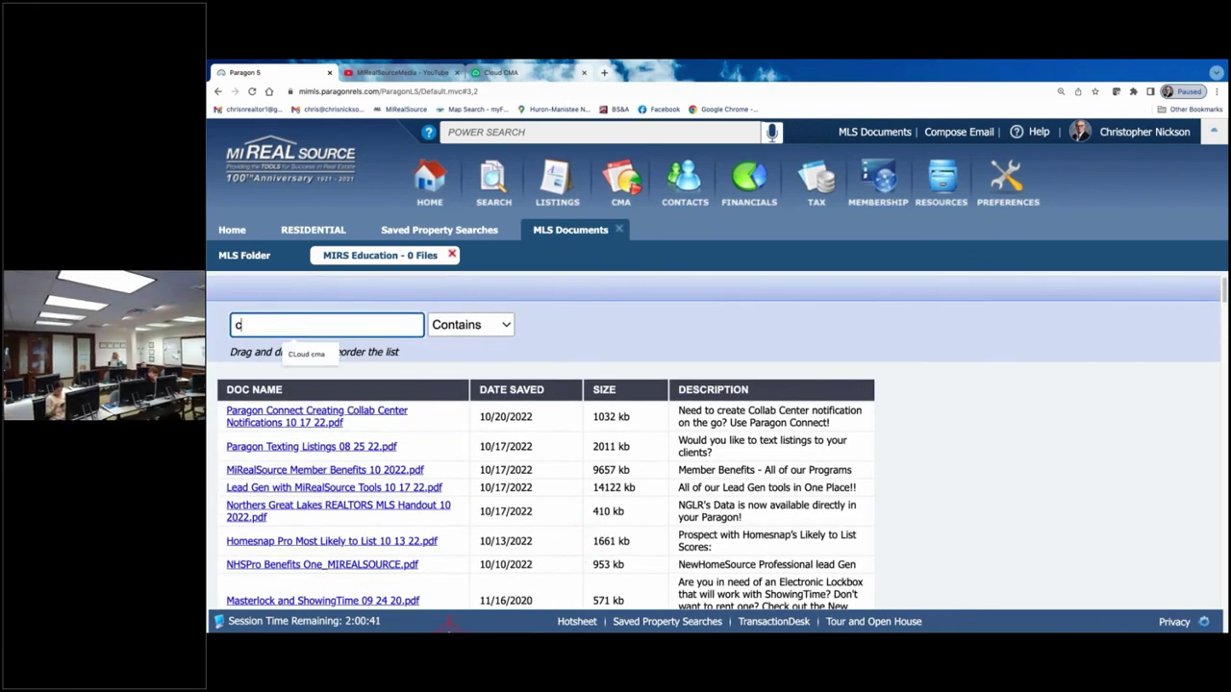
type("ma")
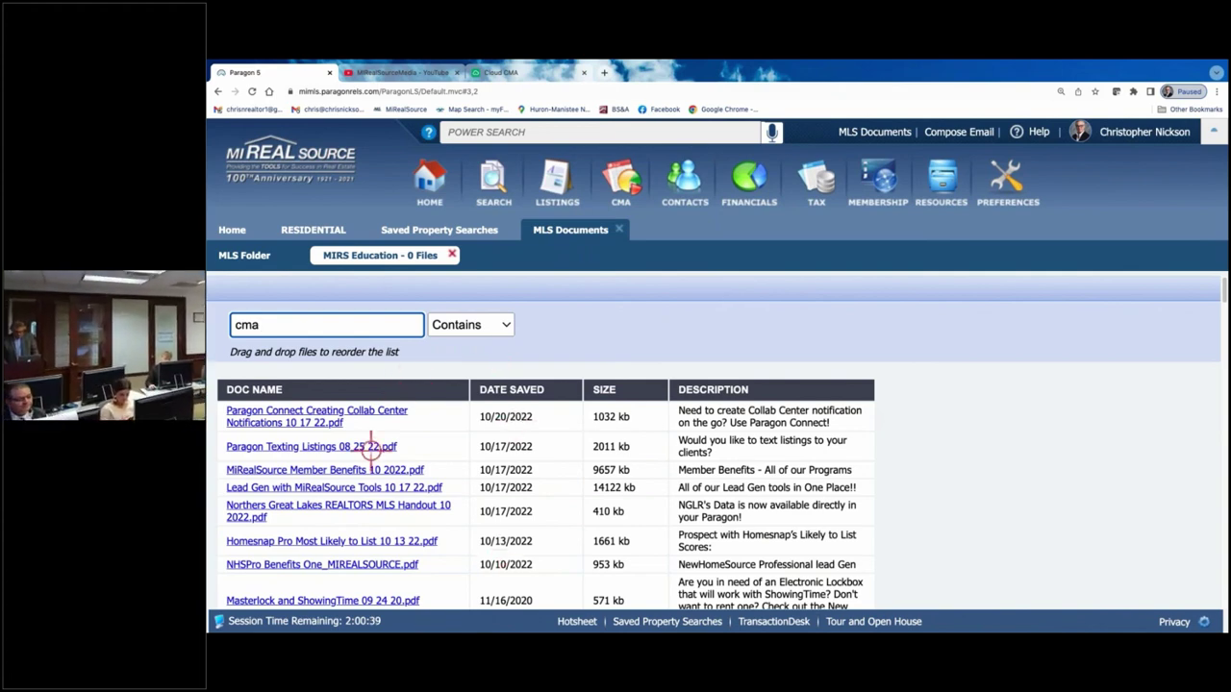
key("Return")
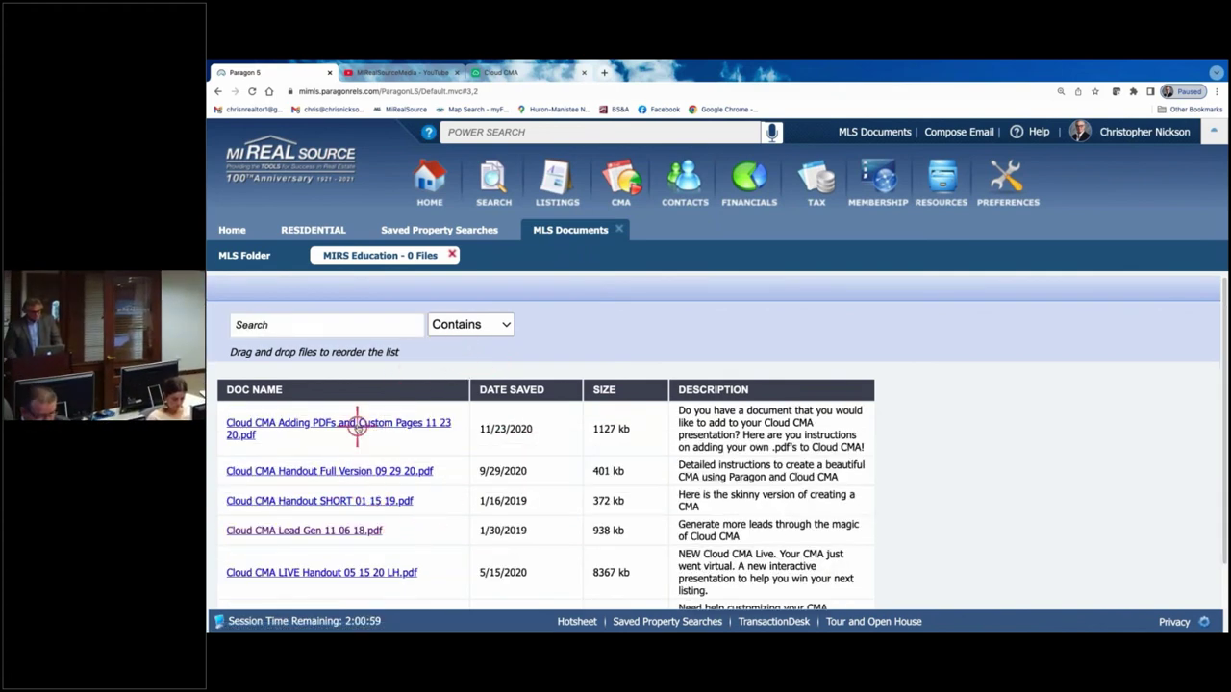
scroll(357, 429, "down", 1)
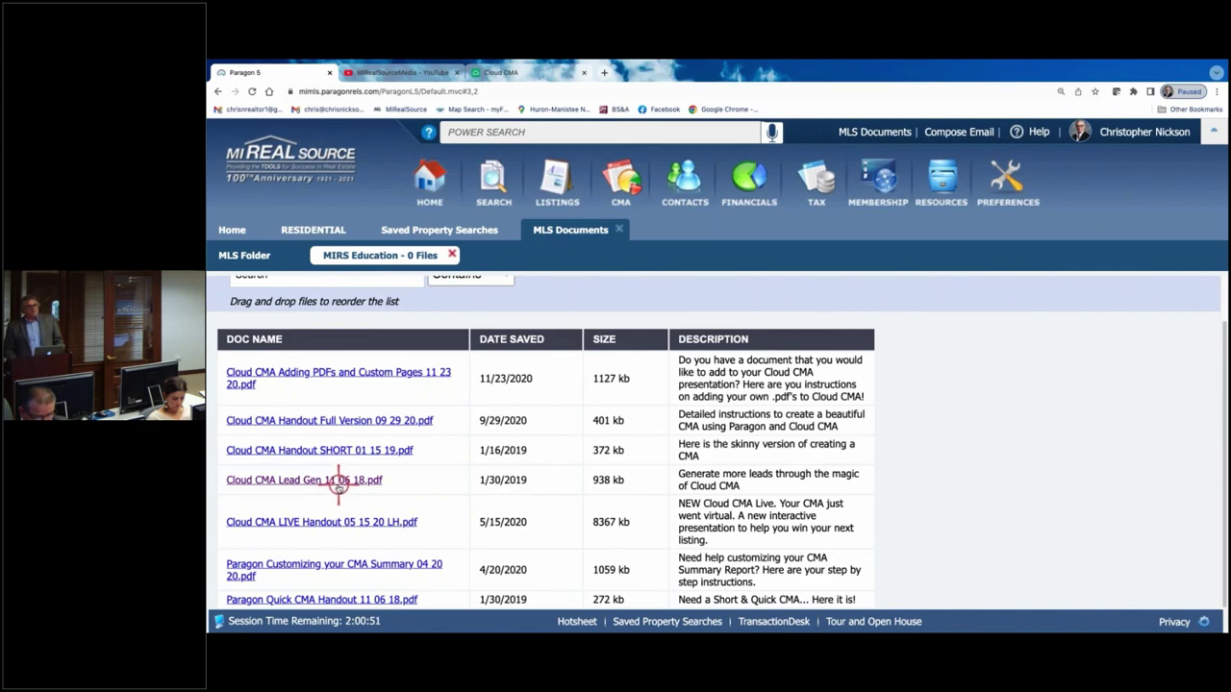
- Open the Cloud CMA Lead Gen 11 06 18.pdf handout and scroll through it
left_click(304, 480)
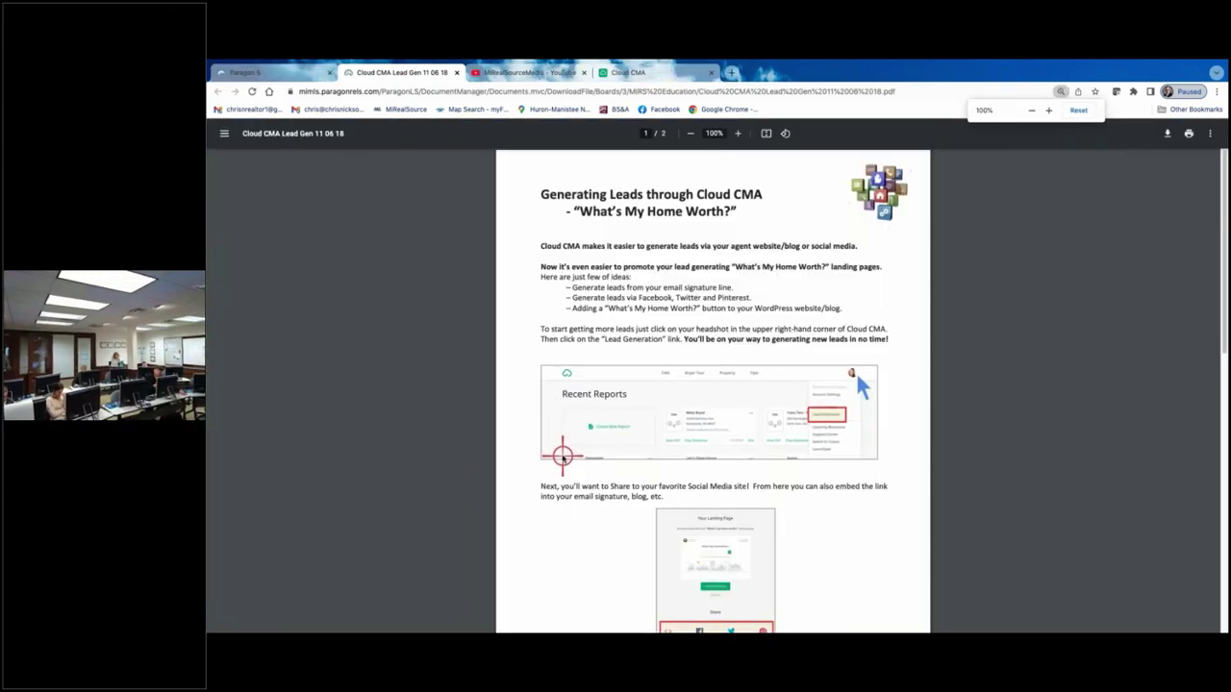
scroll(564, 455, "down", 10)
scroll(372, 160, "up", 10)
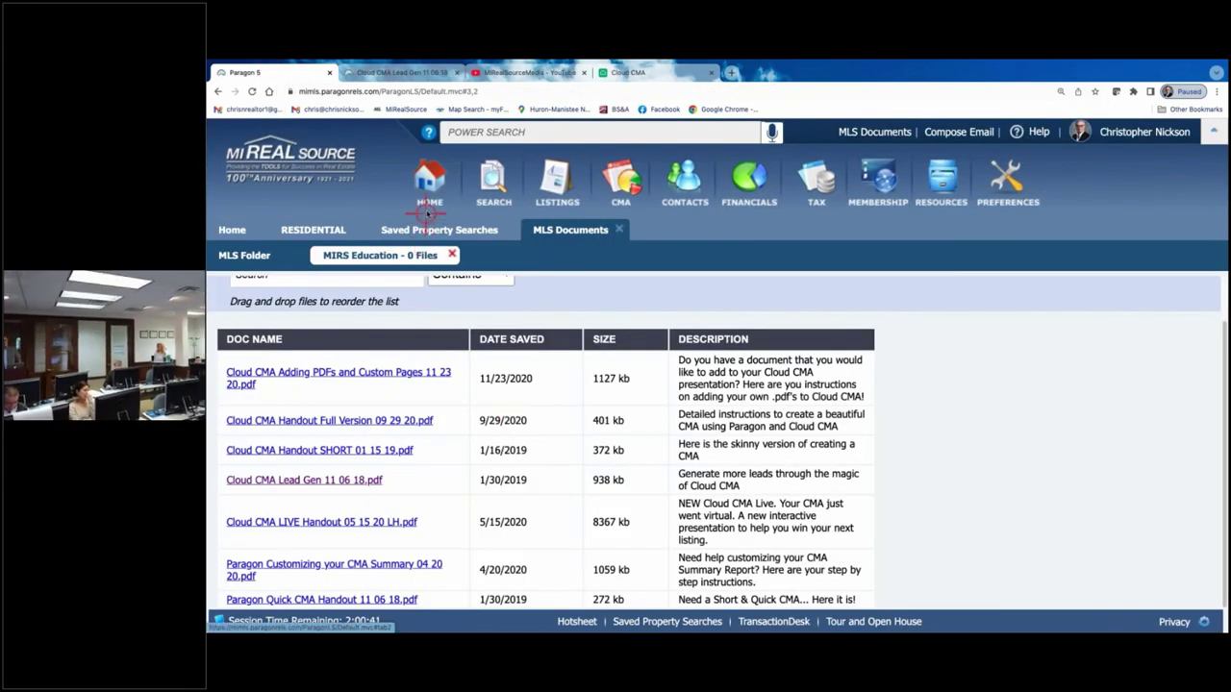
- Go from Paragon home through MLS Documents and MLS Folder back to MIRS Education
left_click(430, 180)
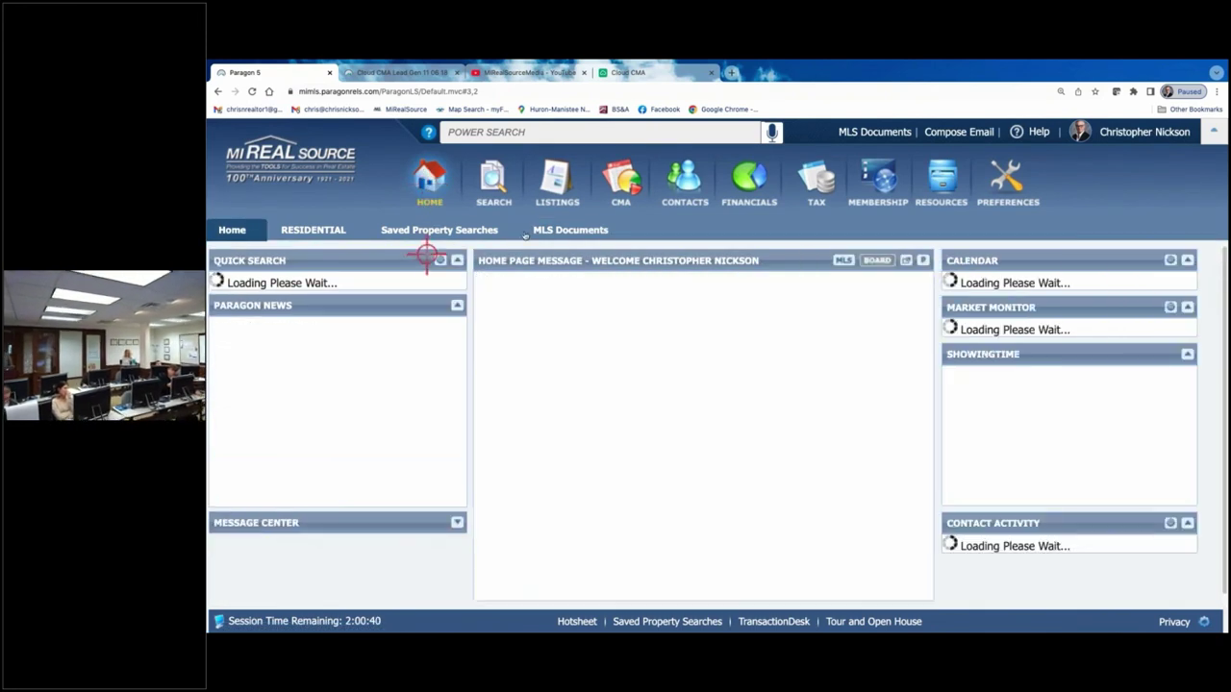
left_click(872, 131)
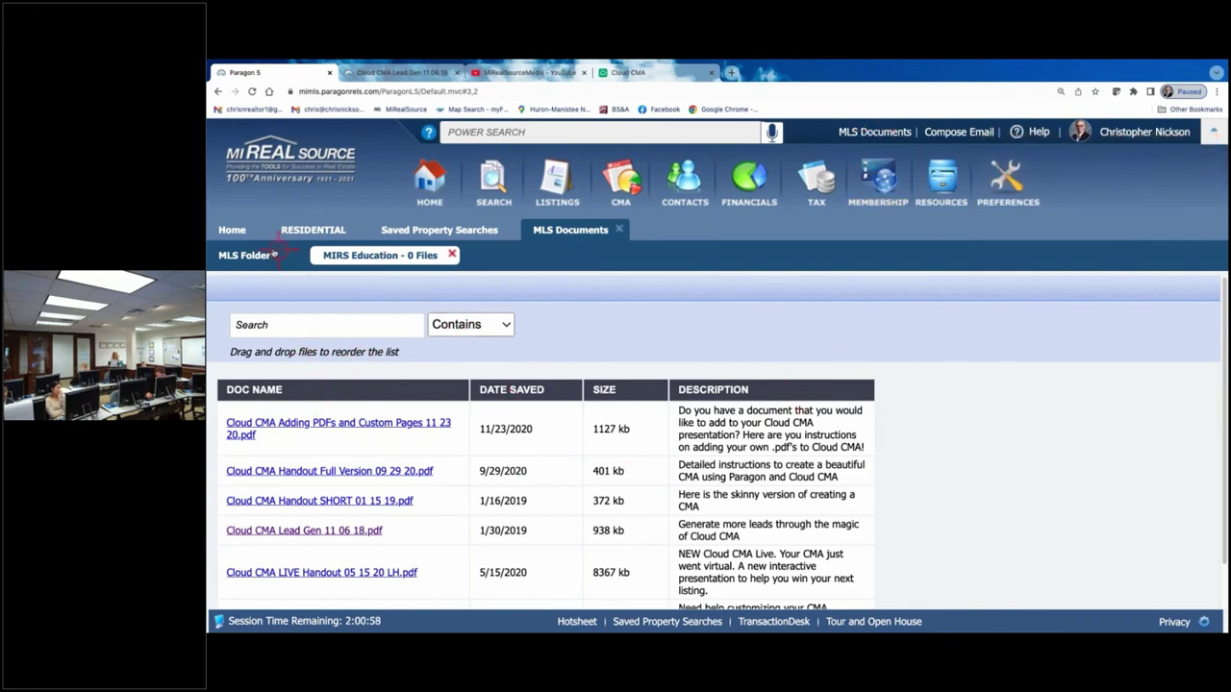
left_click(236, 254)
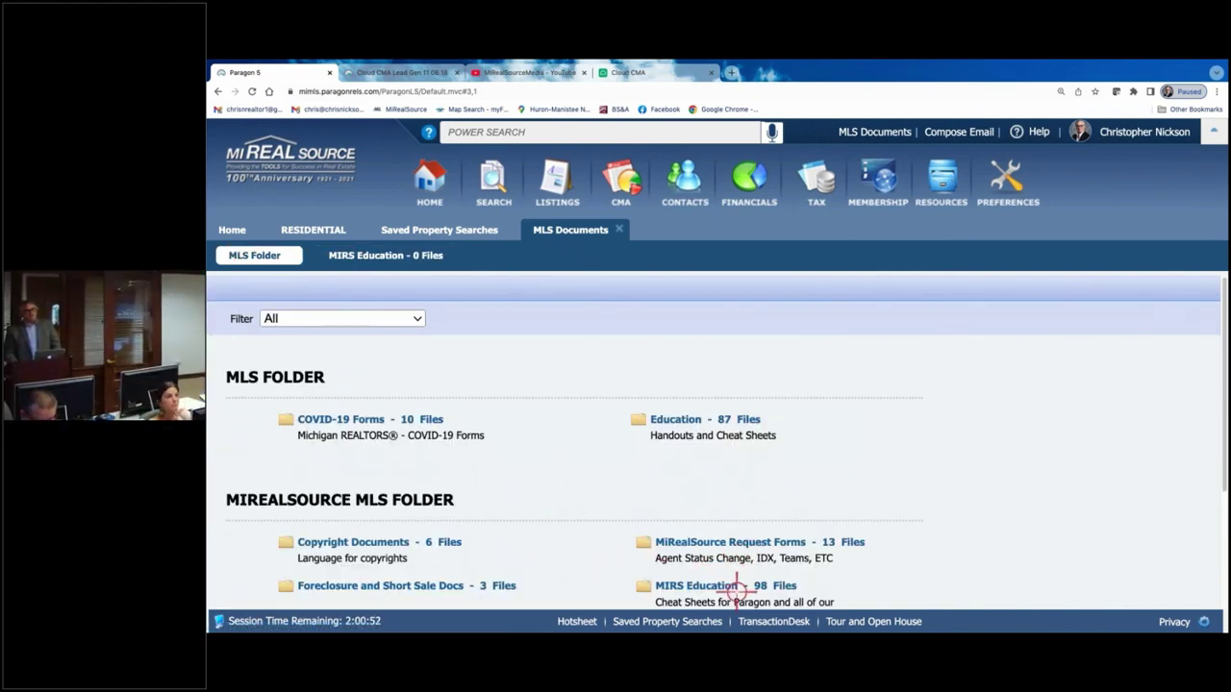
left_click(736, 586)
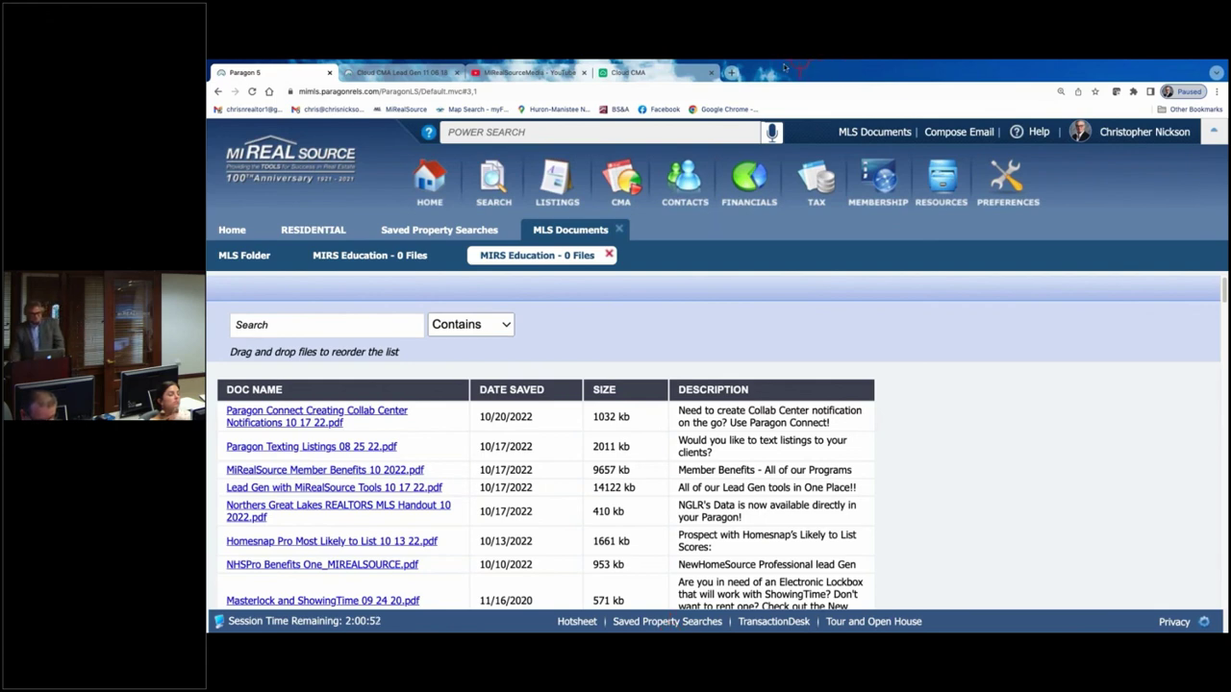
- Close the Cloud CMA, MiRealSourceMedia YouTube and Cloud CMA Lead Gen PDF tabs
left_click(705, 71)
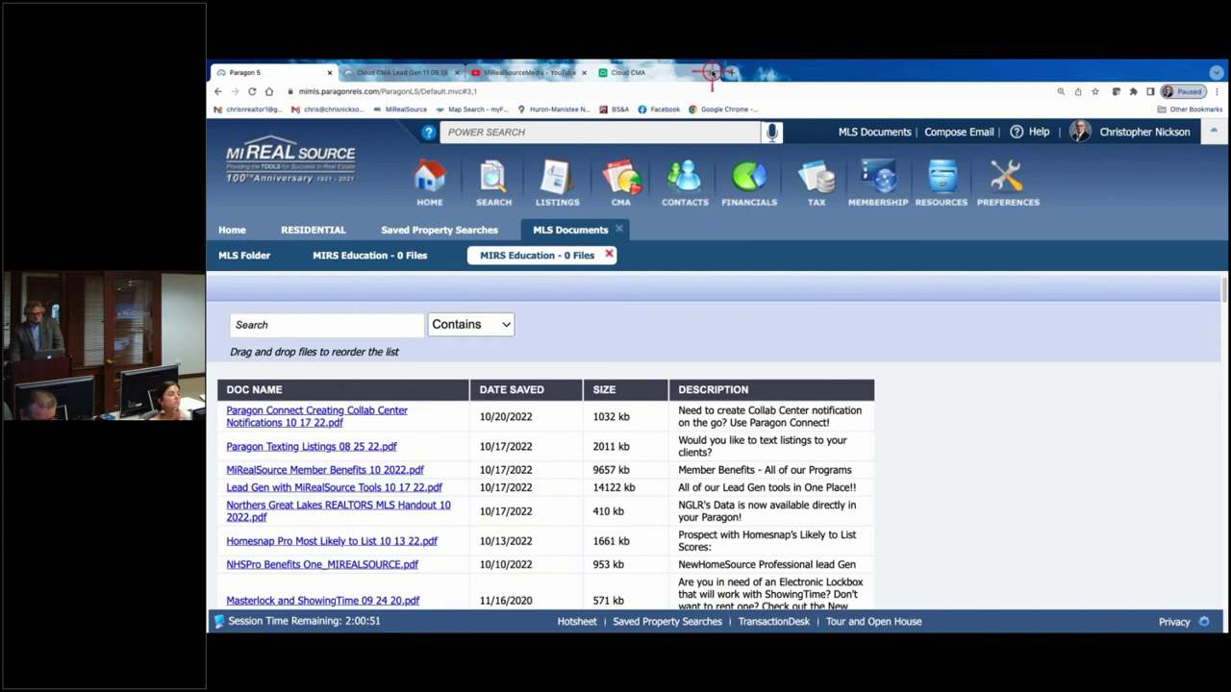
left_click(583, 72)
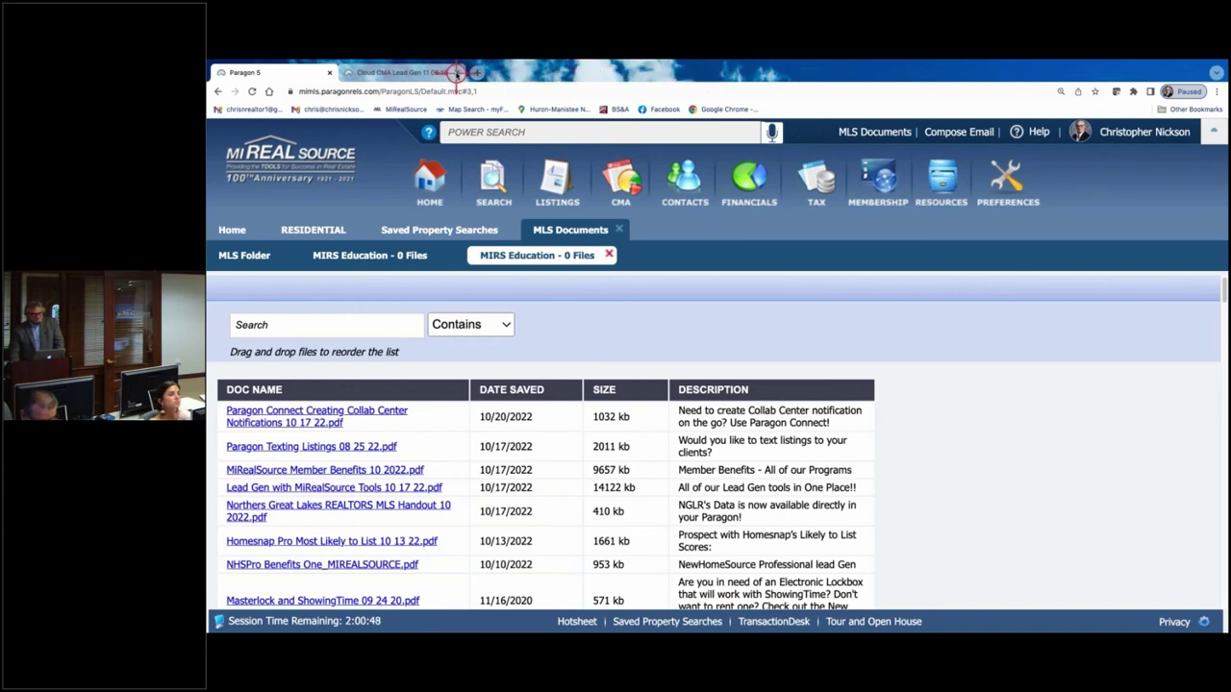
left_click(458, 73)
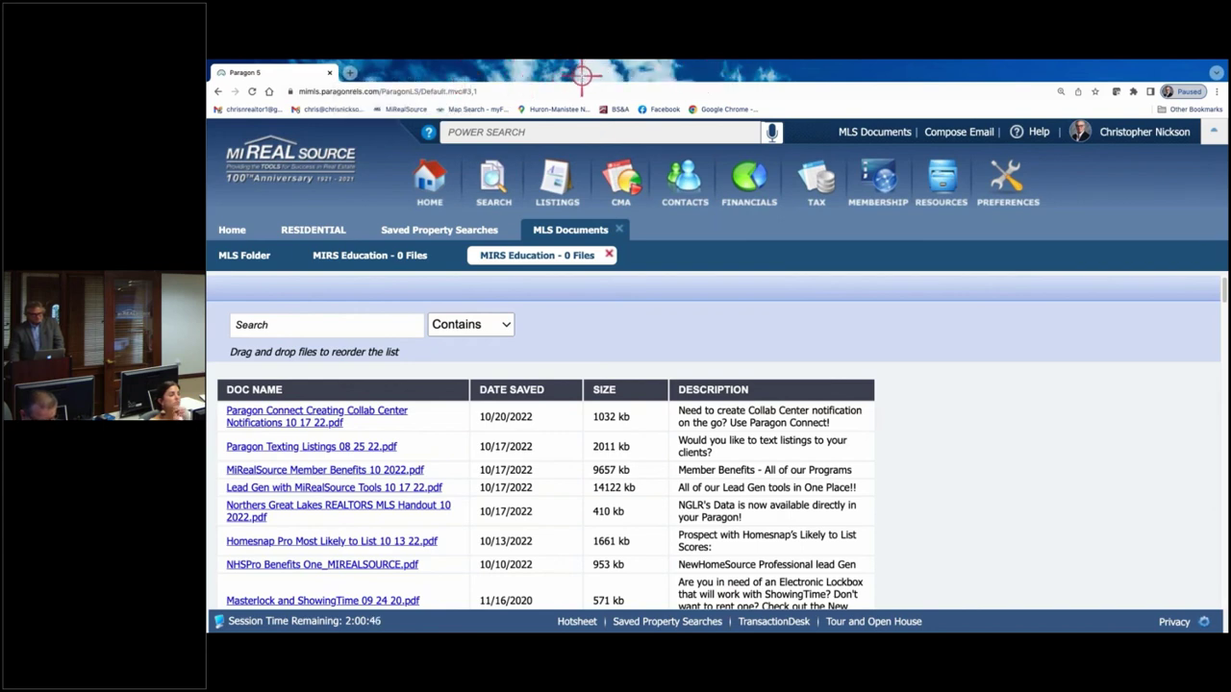